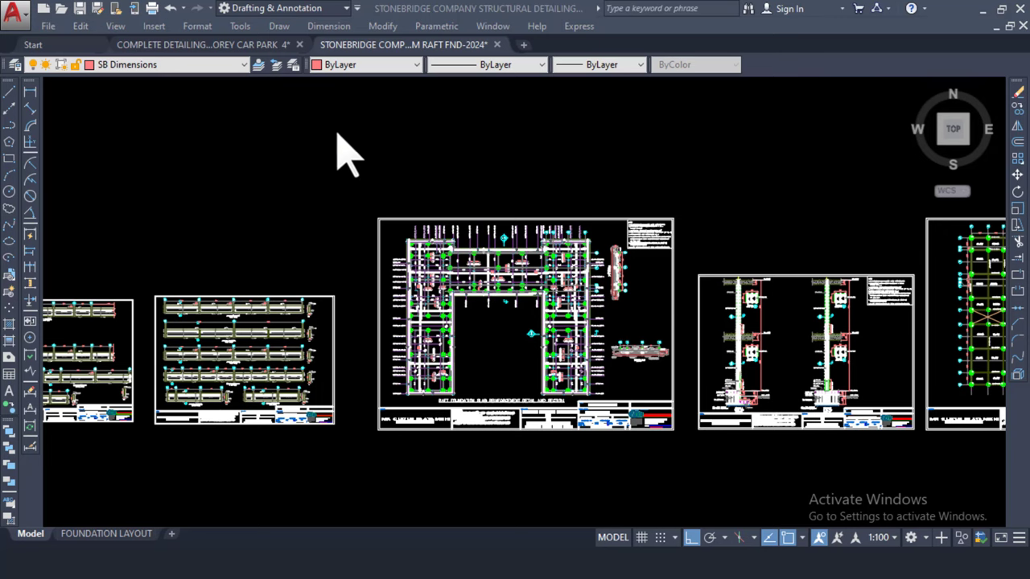
# - Examine the raft foundation slab reinforcement detail sheet, including the bar callouts, lap dimensions and side sections
pyautogui.scroll(4, 595, 269)
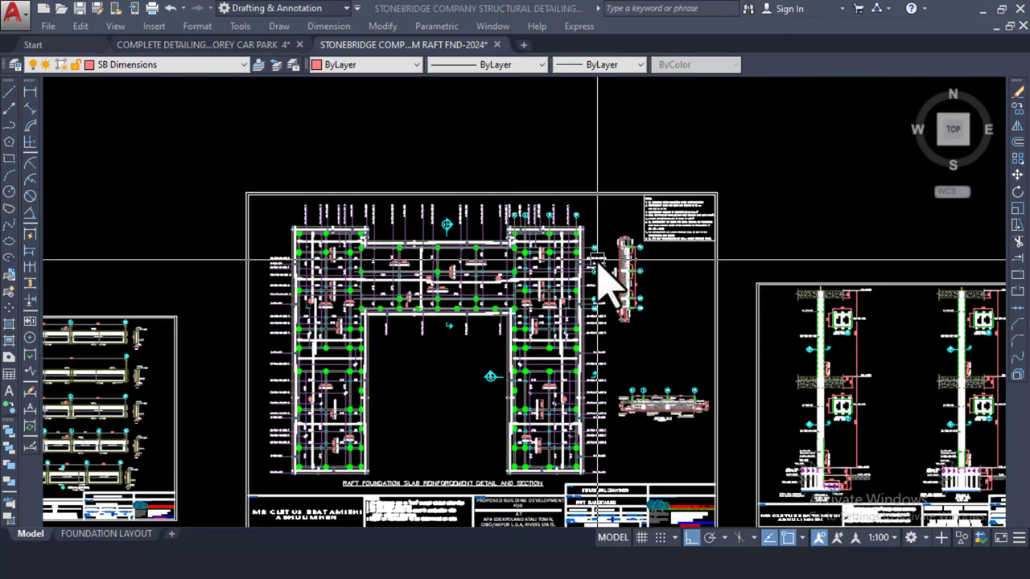
pyautogui.scroll(-5, 406, 206)
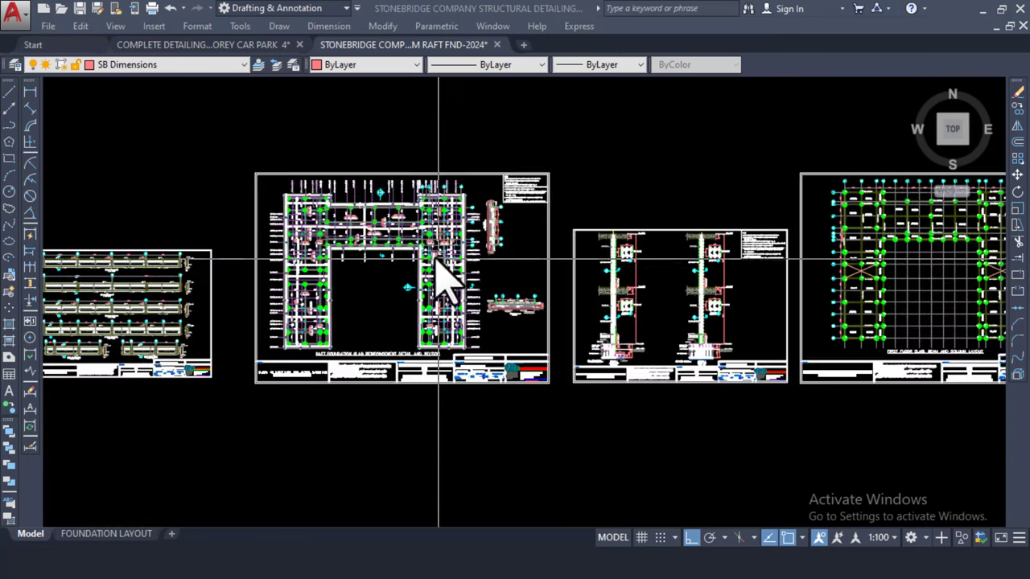
pyautogui.scroll(7, 438, 225)
pyautogui.scroll(-4, 441, 217)
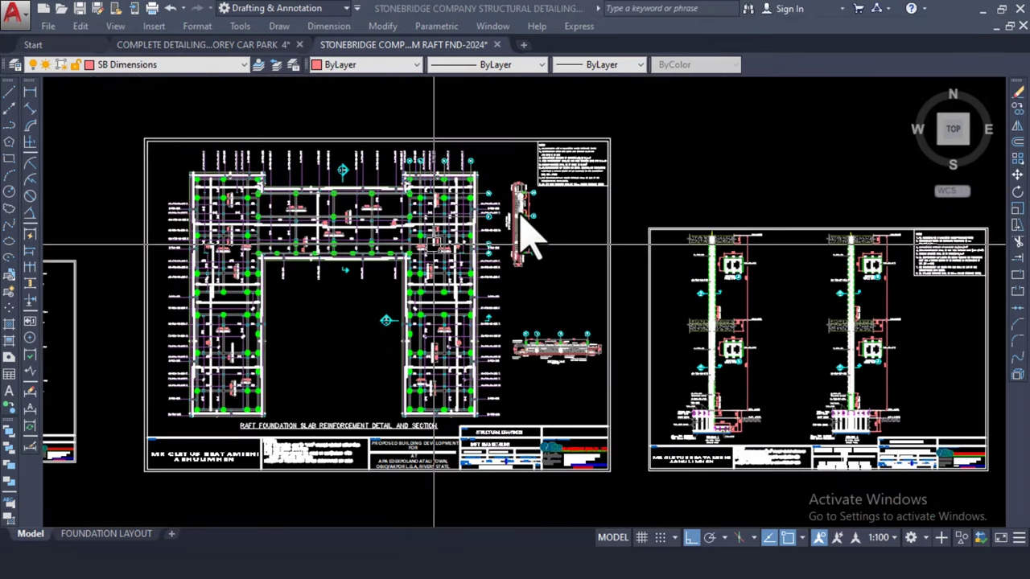
pyautogui.scroll(2, 531, 217)
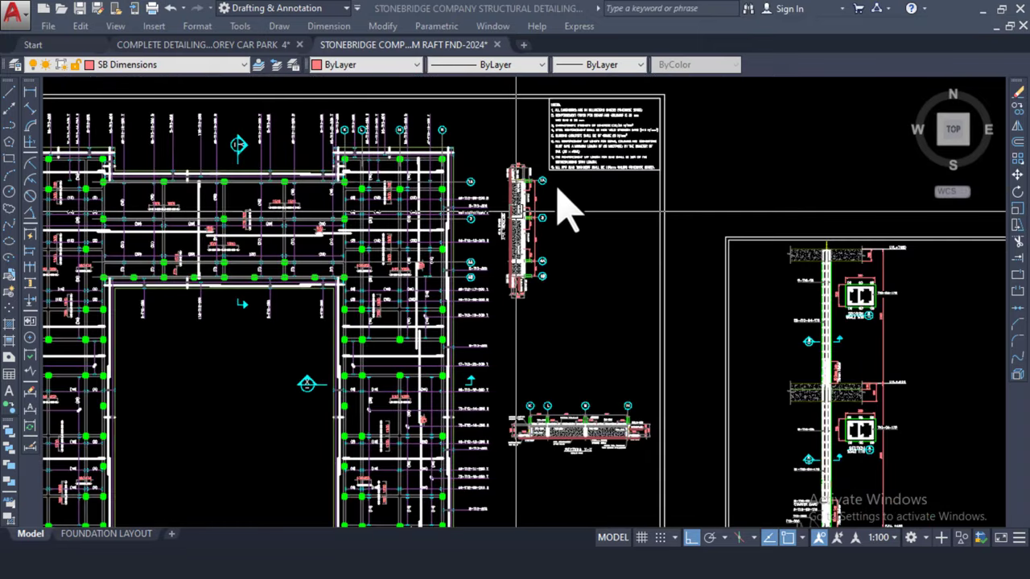
pyautogui.scroll(-3, 552, 191)
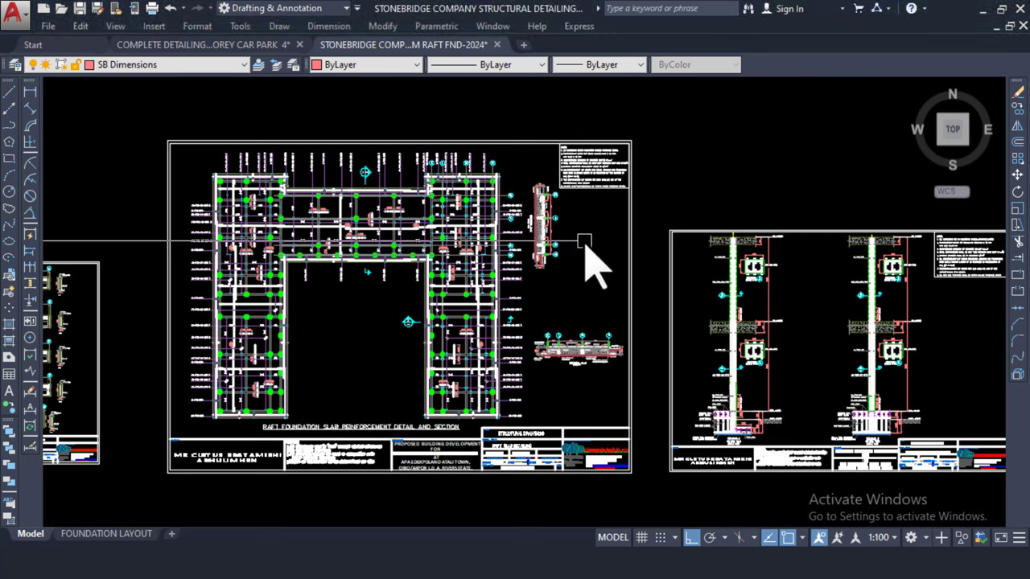
pyautogui.scroll(3, 490, 219)
pyautogui.scroll(2, 491, 218)
pyautogui.moveTo(413, 217); pyautogui.dragTo(523, 239, button='middle')
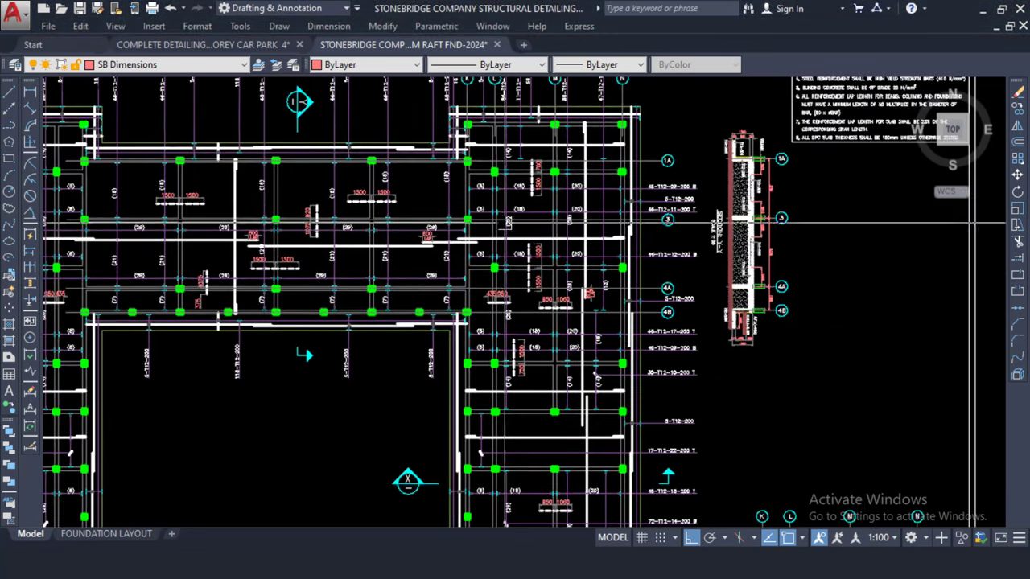
pyautogui.scroll(-2, 502, 220)
pyautogui.moveTo(352, 173); pyautogui.dragTo(434, 209, button='middle')
pyautogui.scroll(2, 357, 213)
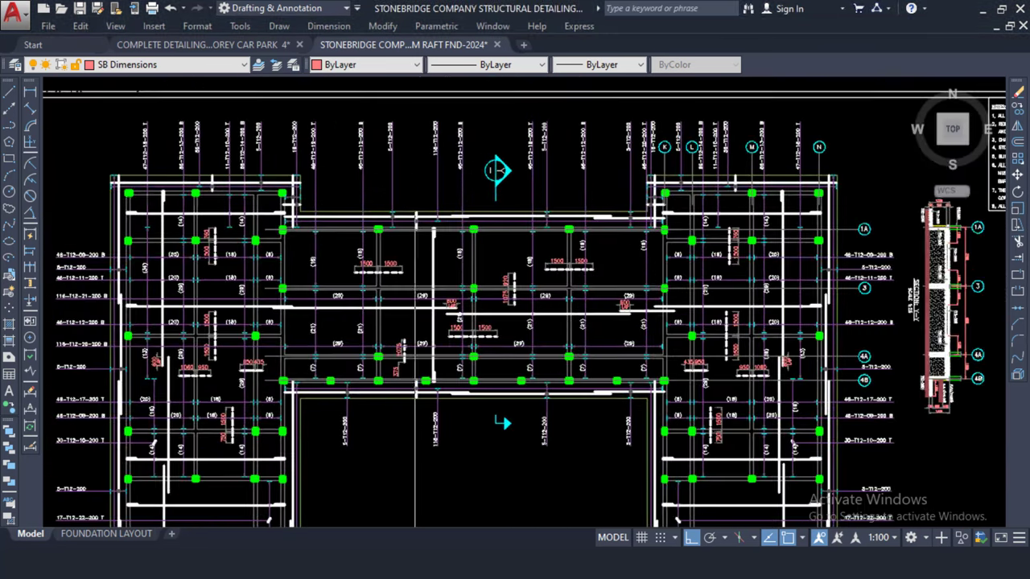
pyautogui.scroll(-2, 373, 200)
pyautogui.moveTo(528, 231)
pyautogui.mouseDown(button='middle')
pyautogui.moveTo(492, 218)
pyautogui.moveTo(412, 147)
pyautogui.mouseUp(button='middle')
pyautogui.scroll(4, 449, 196)
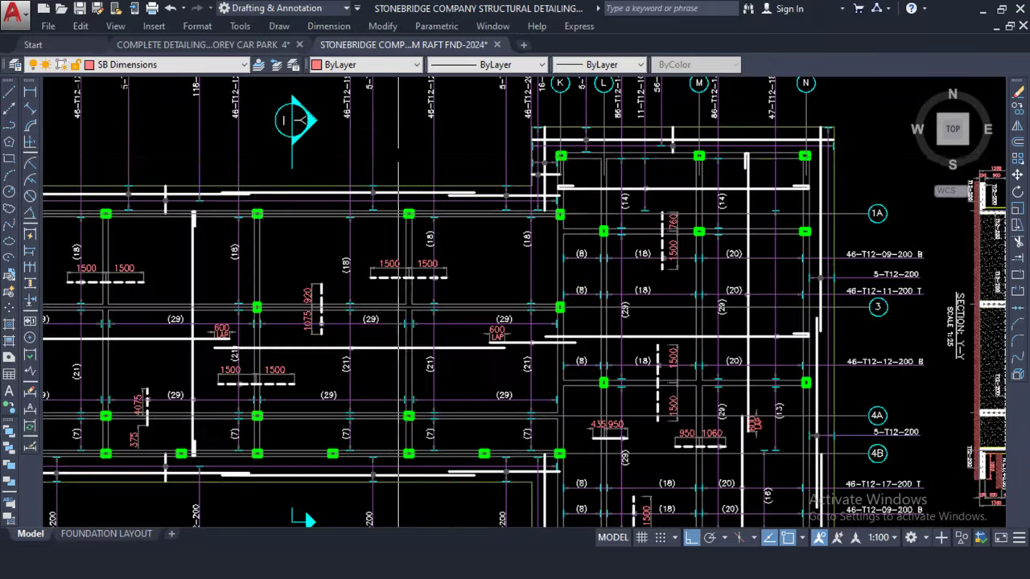
pyautogui.scroll(-3, 449, 195)
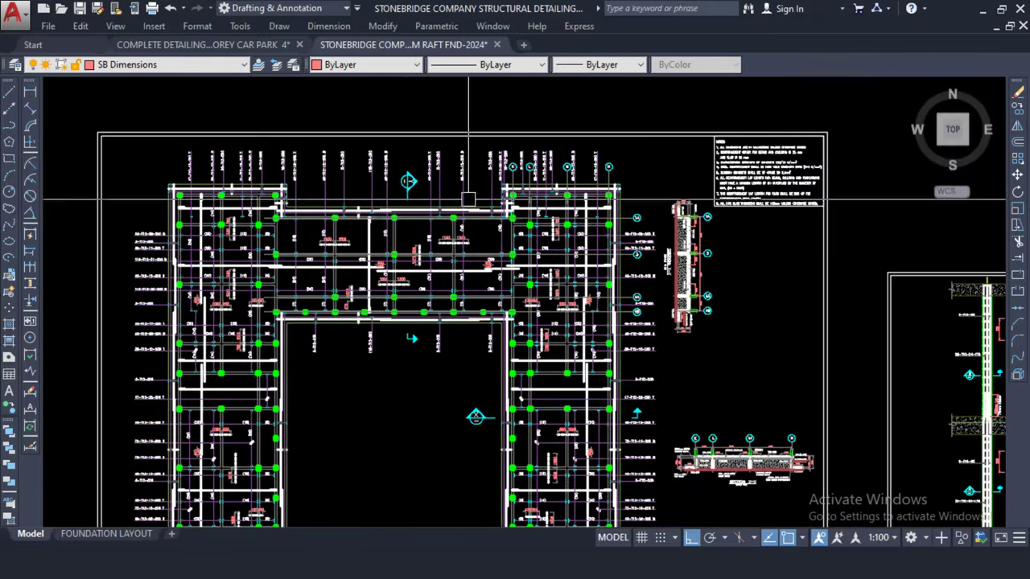
pyautogui.moveTo(385, 207); pyautogui.dragTo(441, 171, button='middle')
pyautogui.scroll(4, 381, 142)
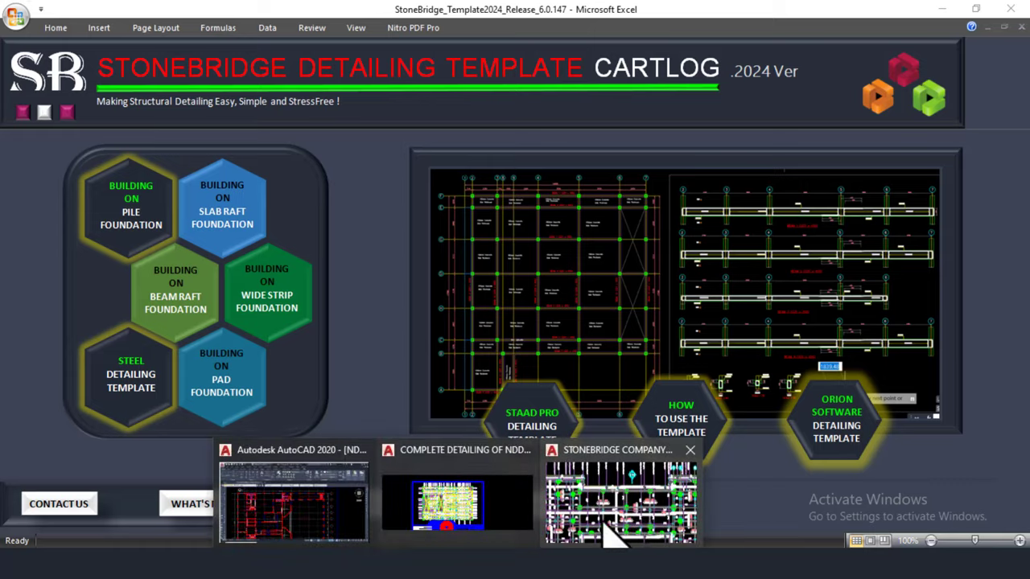
# - Switch to the Stonebridge raft foundation drawing in AutoCAD and inspect the raft slab reinforcement around the upper bays and wing
pyautogui.click(637, 523)
pyautogui.scroll(-5, 437, 218)
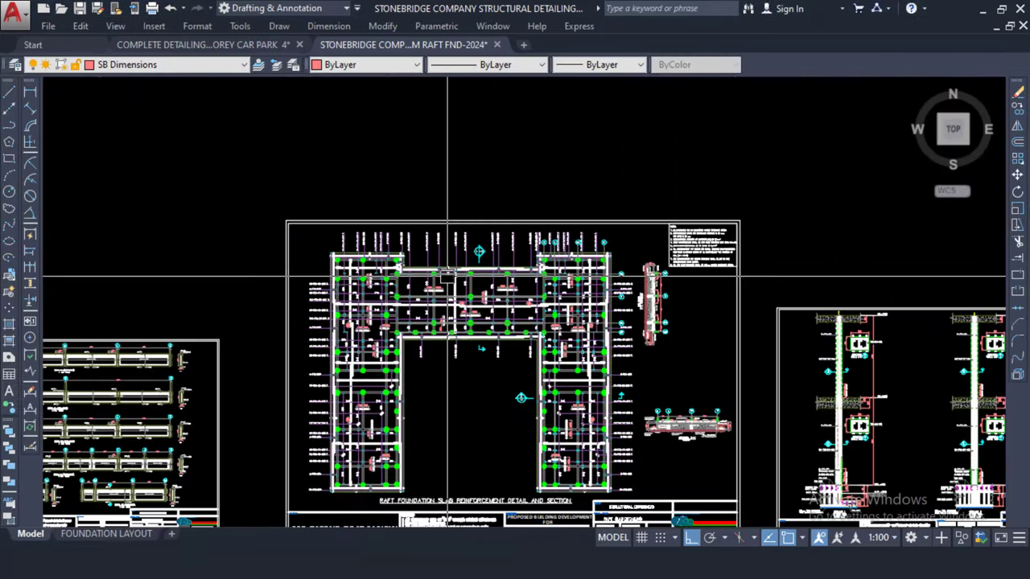
pyautogui.scroll(-2, 611, 323)
pyautogui.moveTo(611, 323); pyautogui.dragTo(396, 287, button='middle')
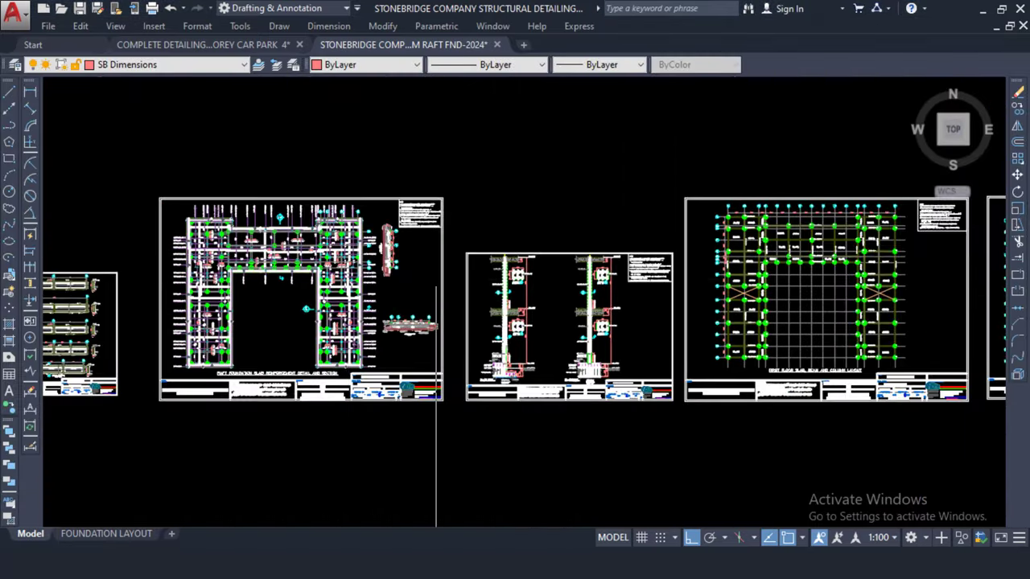
pyautogui.scroll(4, 320, 241)
pyautogui.moveTo(195, 256); pyautogui.dragTo(389, 229, button='middle')
pyautogui.scroll(6, 346, 241)
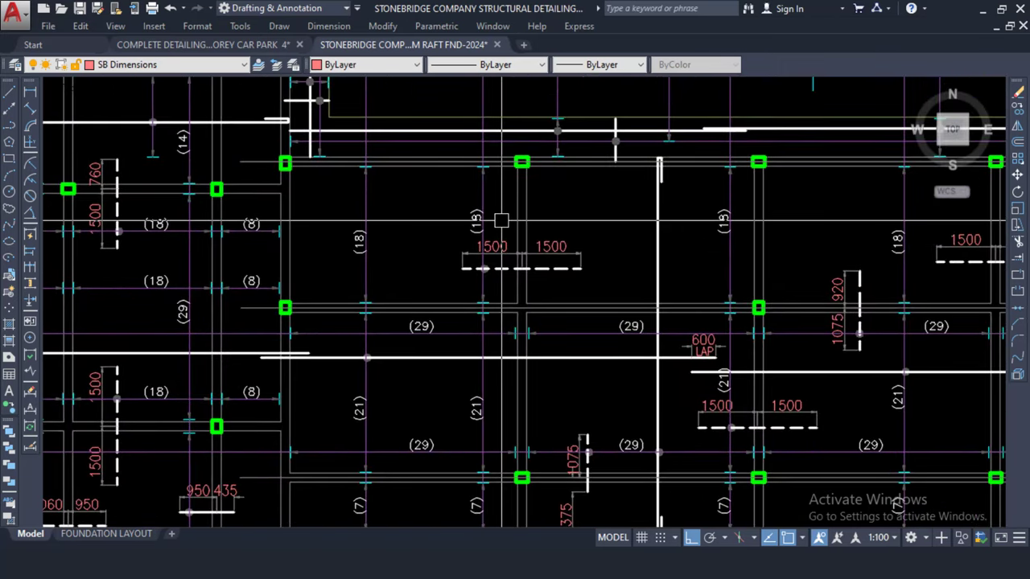
pyautogui.scroll(-3, 501, 218)
pyautogui.scroll(4, 289, 219)
pyautogui.scroll(-4, 290, 219)
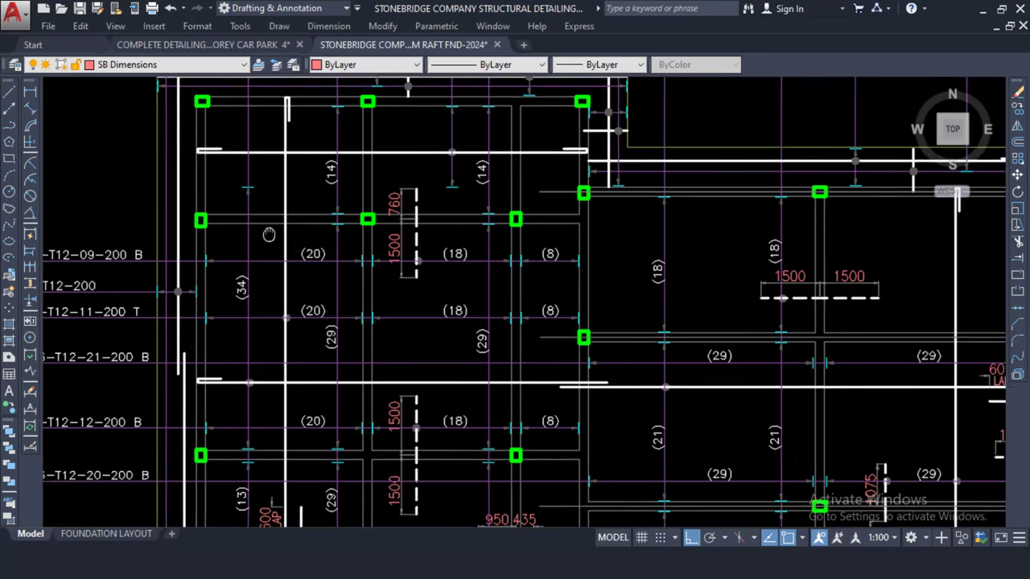
pyautogui.scroll(2, 385, 260)
pyautogui.scroll(-10, 385, 261)
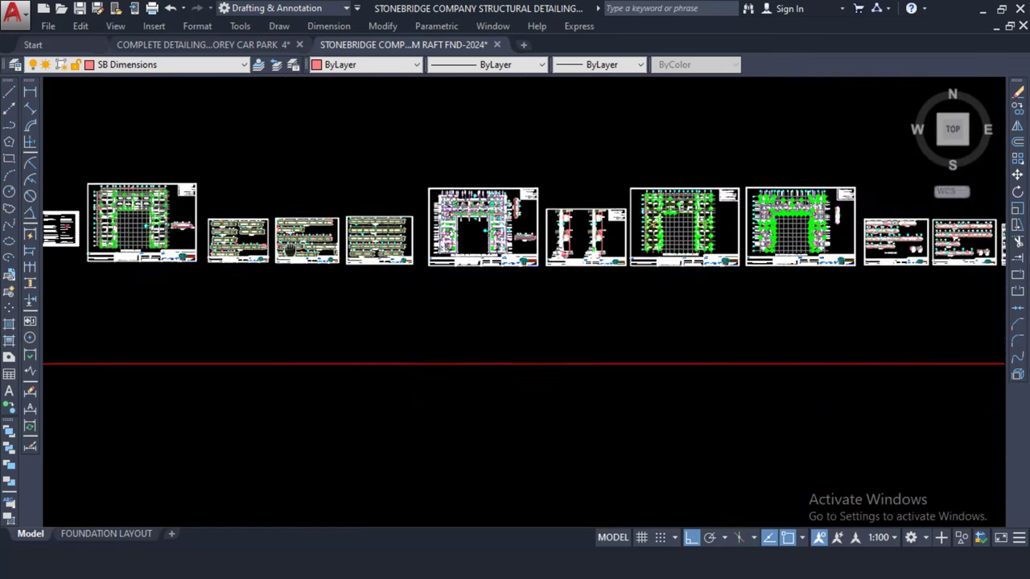
# - Survey the complete row of structural drawing sheets inside the red frame, from the general construction notes onward
pyautogui.moveTo(289, 250); pyautogui.dragTo(450, 313, button='middle')
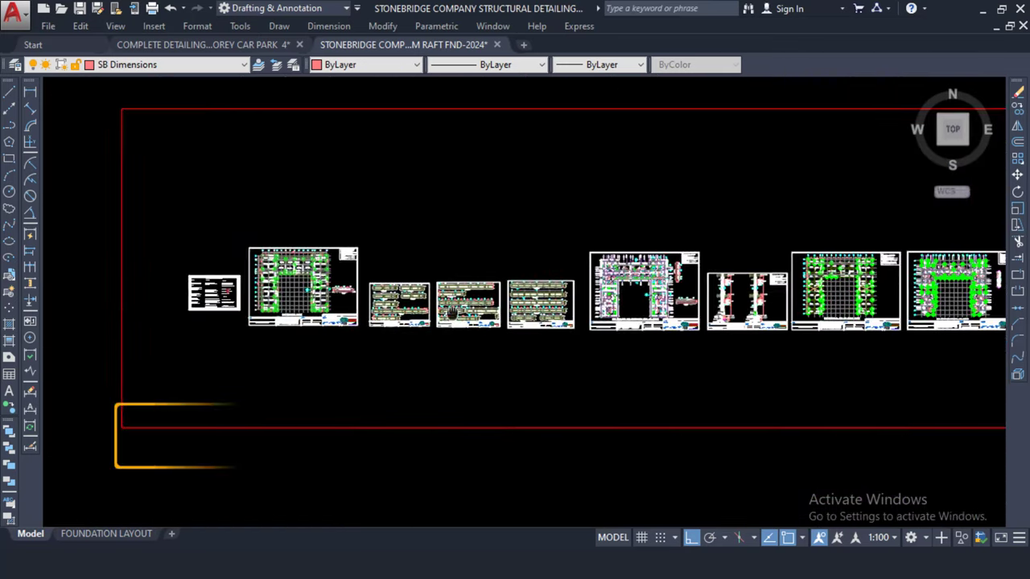
pyautogui.scroll(2, 244, 290)
pyautogui.scroll(2, 197, 275)
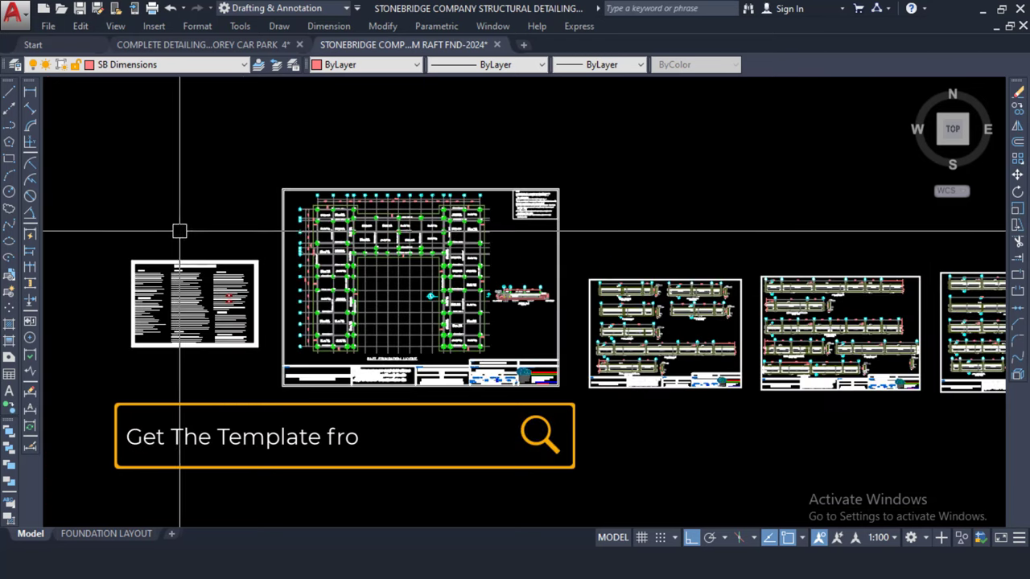
pyautogui.scroll(-4, 185, 226)
pyautogui.scroll(-1, 460, 223)
pyautogui.scroll(-1, 223, 231)
pyautogui.moveTo(320, 187); pyautogui.dragTo(225, 255, button='middle')
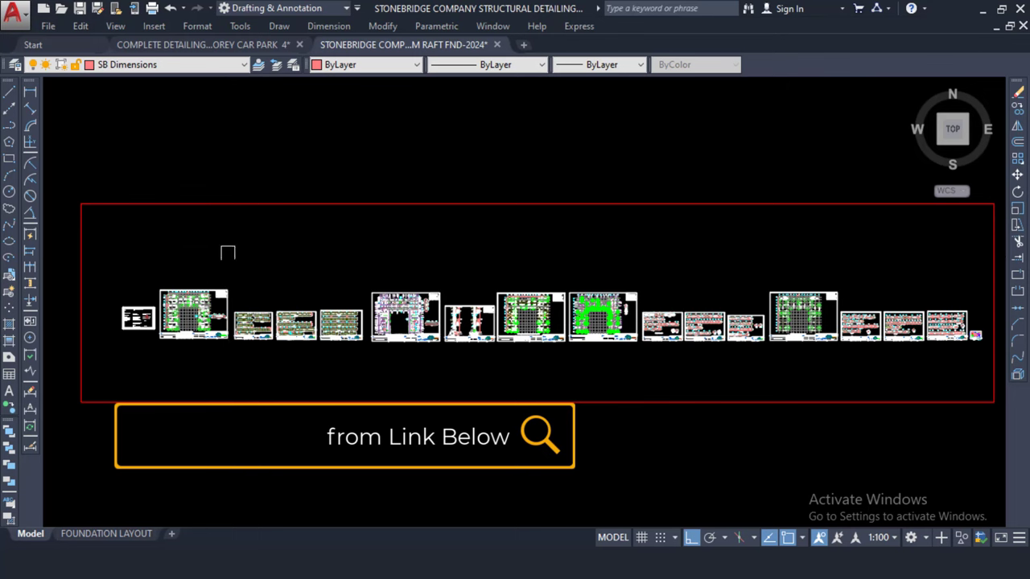
pyautogui.scroll(-2, 255, 250)
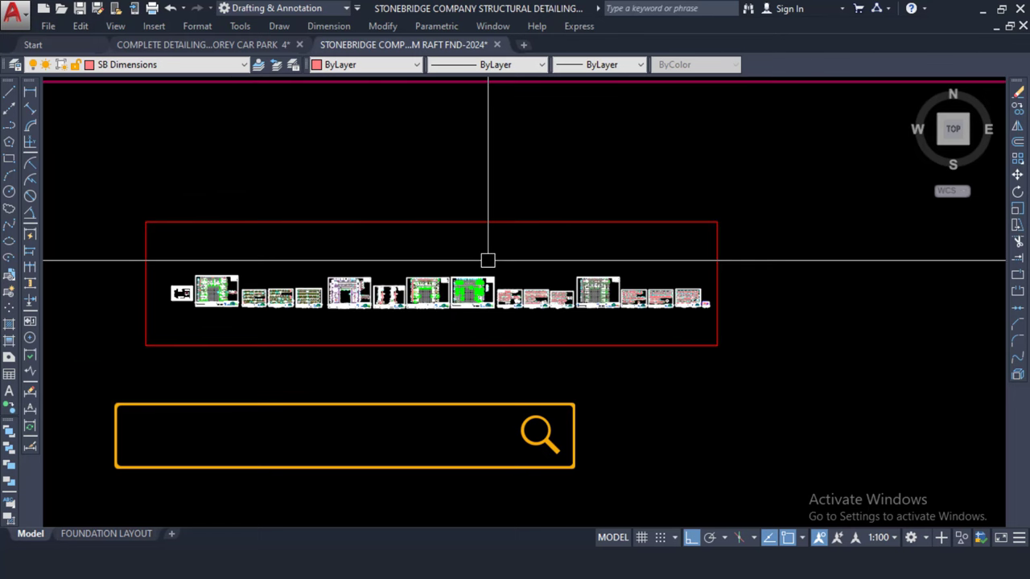
pyautogui.moveTo(409, 269); pyautogui.dragTo(502, 267, button='middle')
pyautogui.scroll(4, 331, 271)
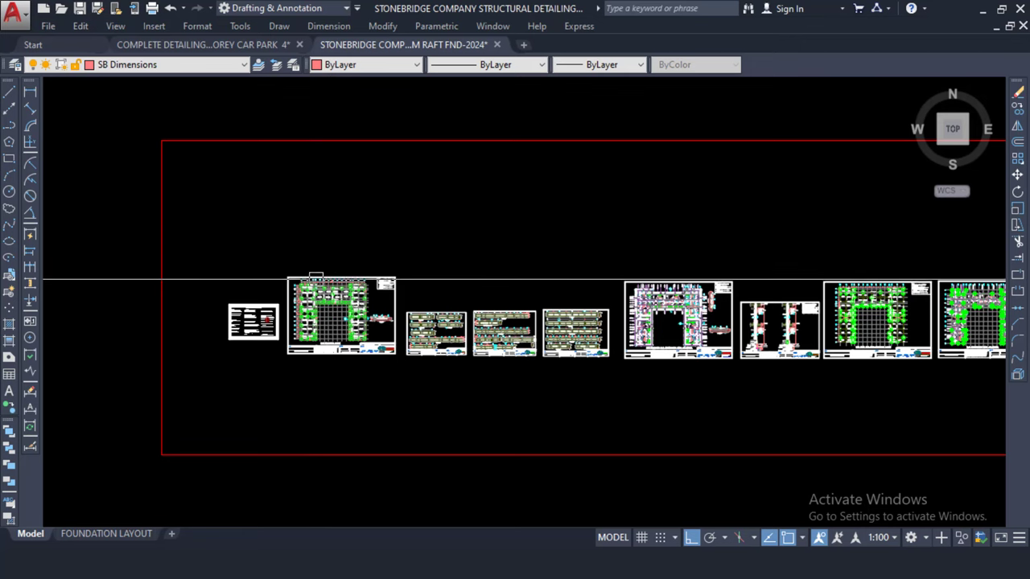
# - Examine the raft foundation layout sheet, covering its gridlines, ground beam labels and slab thickness notes
pyautogui.scroll(2, 316, 279)
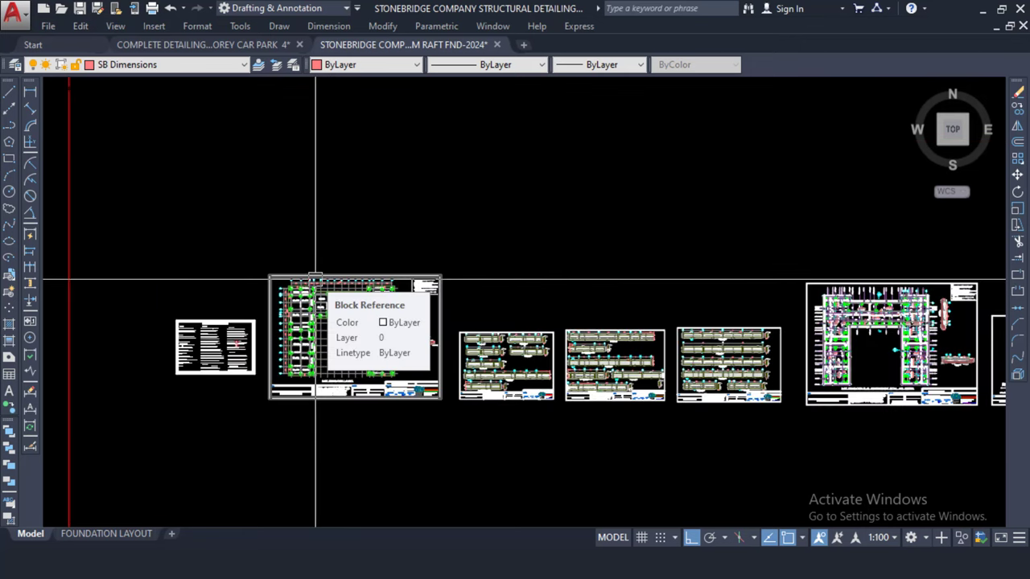
pyautogui.scroll(6, 313, 302)
pyautogui.scroll(2, 275, 308)
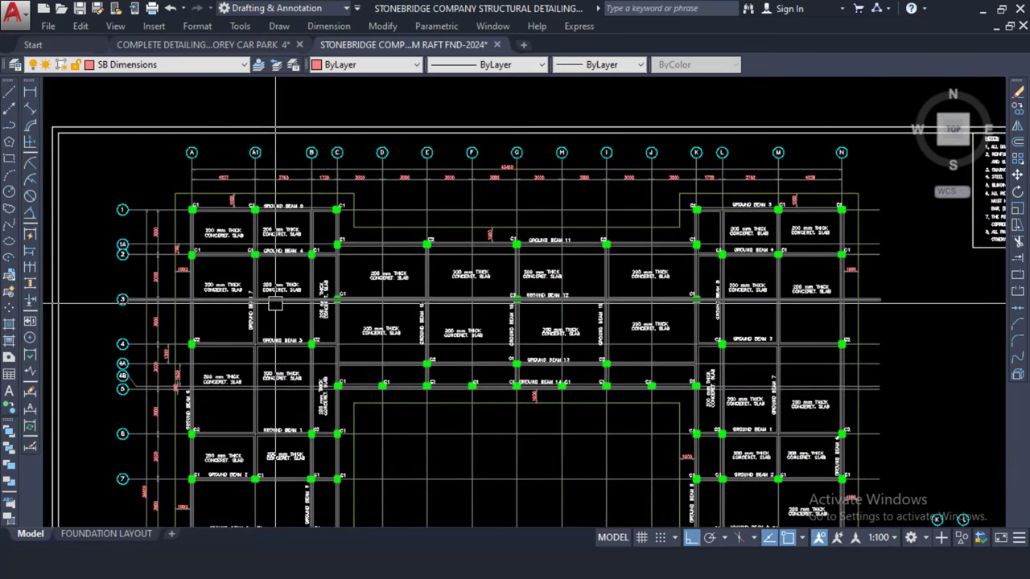
pyautogui.scroll(-2, 275, 303)
pyautogui.scroll(2, 353, 386)
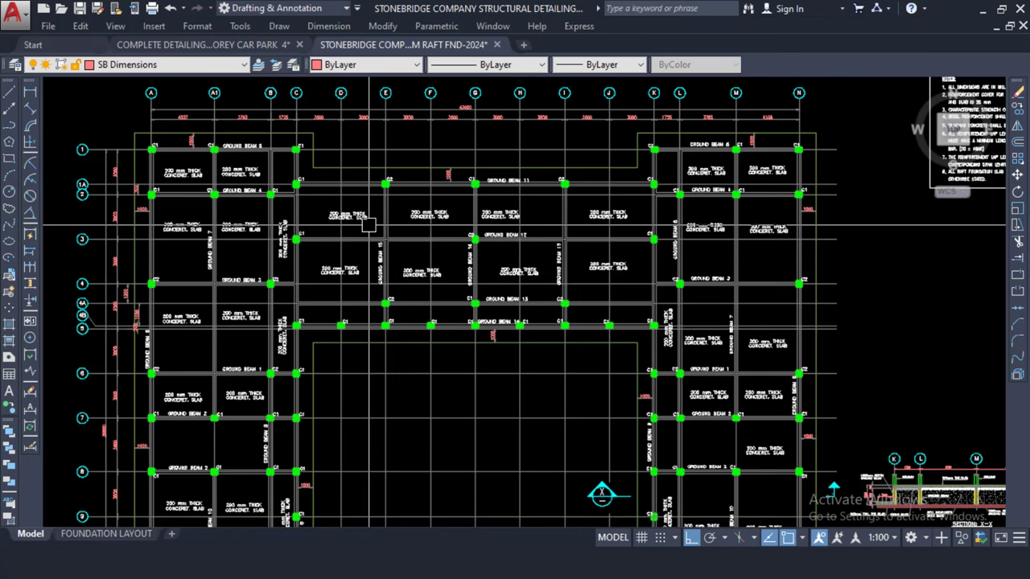
pyautogui.scroll(-2, 368, 224)
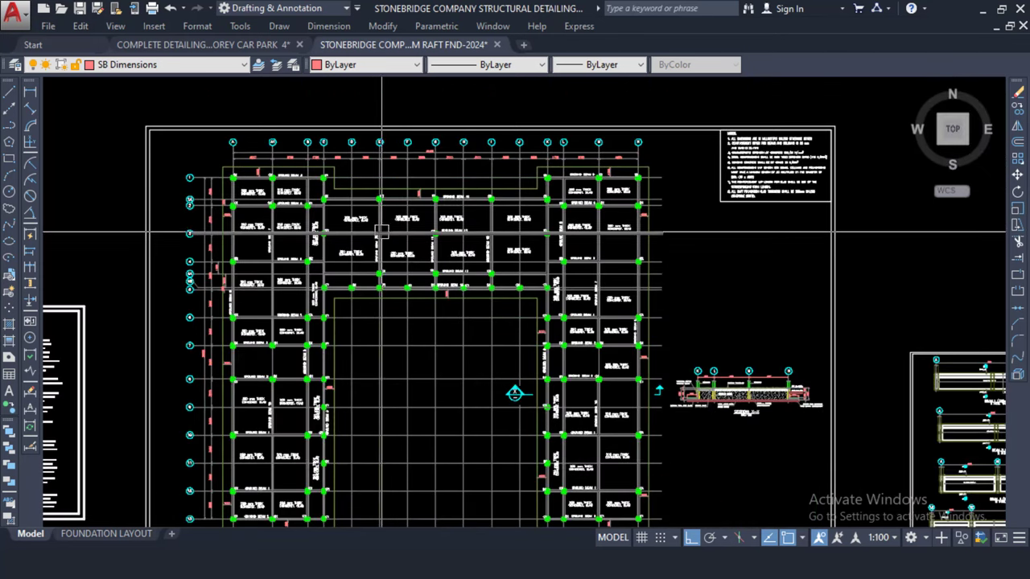
pyautogui.scroll(5, 326, 231)
pyautogui.scroll(-4, 327, 231)
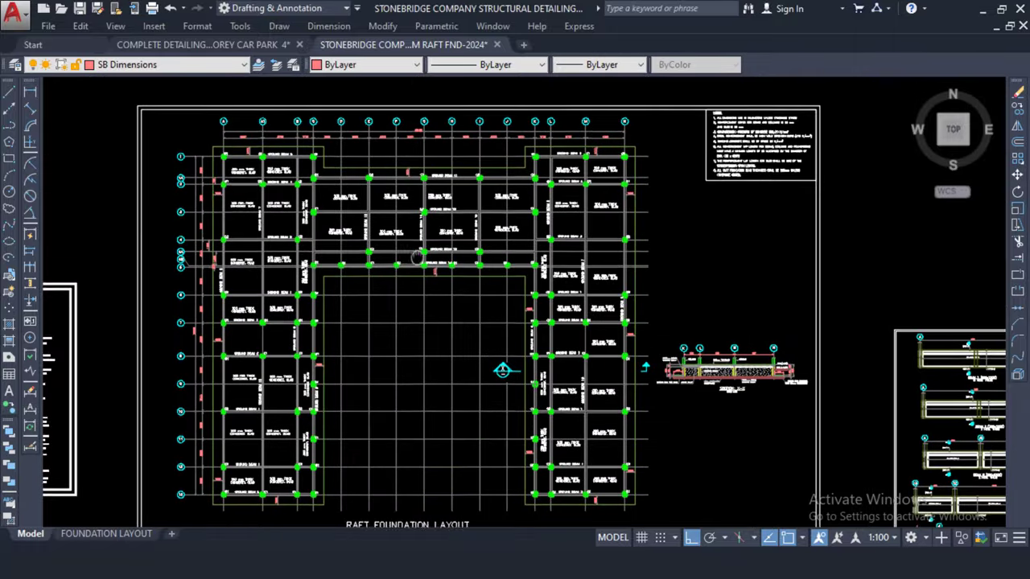
pyautogui.scroll(-2, 635, 313)
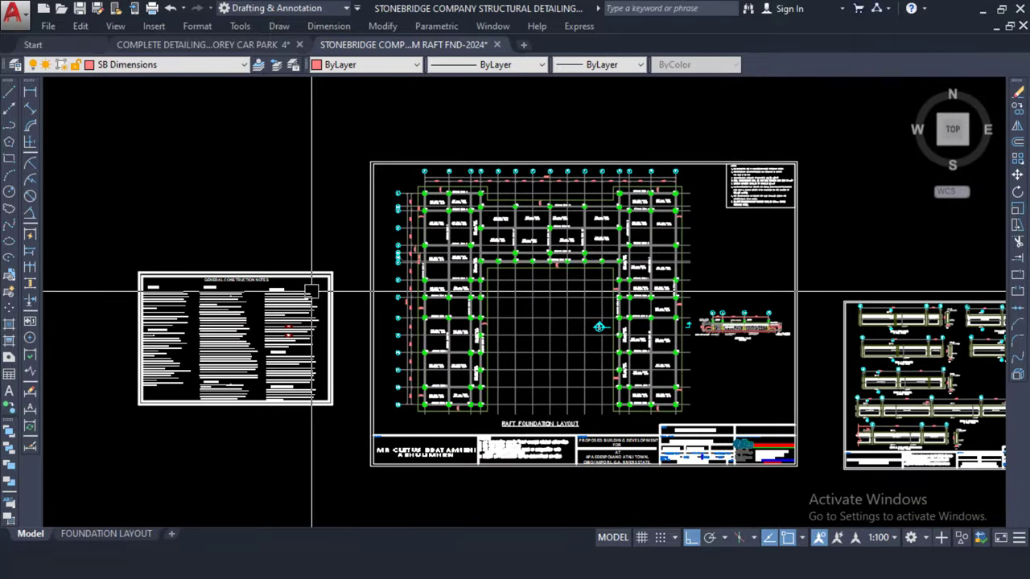
# - Review the ground beam detail sheets, looking closely at the Beam 1 reinforcement and its section 7-7
pyautogui.moveTo(586, 321); pyautogui.dragTo(330, 291, button='middle')
pyautogui.scroll(6, 441, 285)
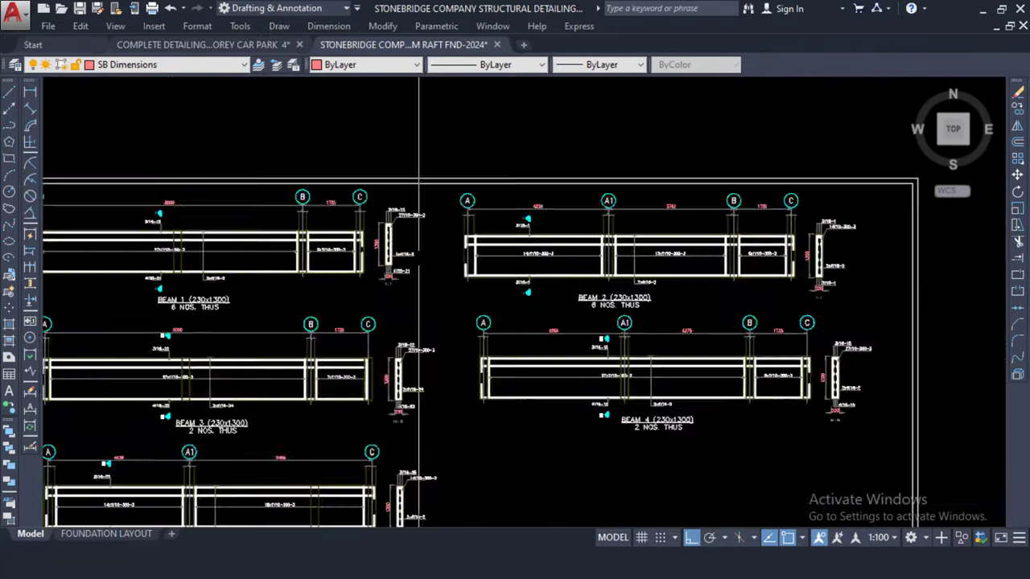
pyautogui.scroll(3, 284, 233)
pyautogui.scroll(2, 375, 211)
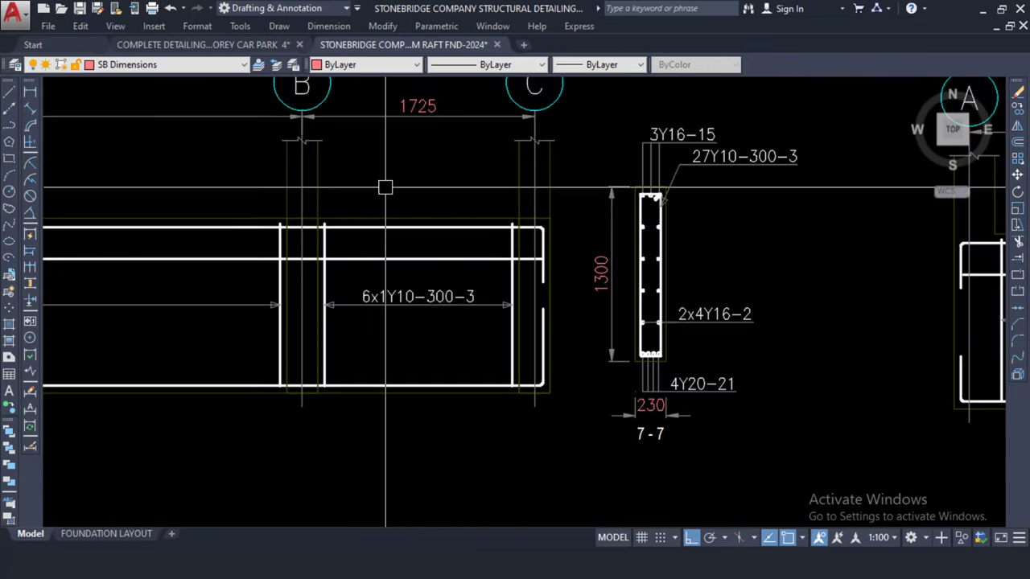
pyautogui.scroll(-4, 338, 201)
pyautogui.scroll(-6, 316, 223)
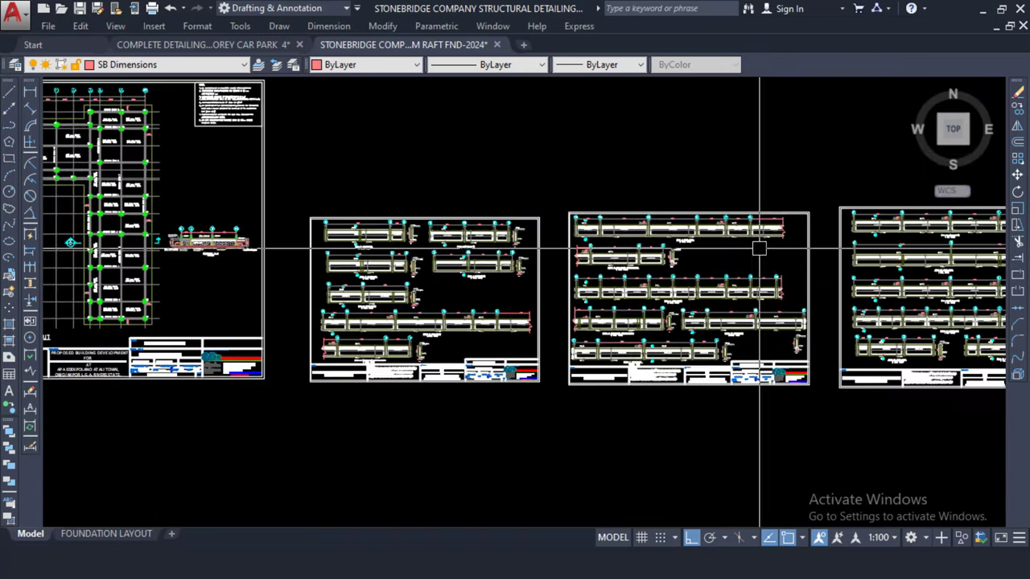
pyautogui.moveTo(853, 247); pyautogui.dragTo(381, 239, button='middle')
pyautogui.moveTo(539, 266); pyautogui.dragTo(161, 283, button='middle')
# - Inspect the Column 1 and Column 2 details, including their starter bars, links and raft connections
pyautogui.moveTo(646, 257); pyautogui.dragTo(342, 266, button='middle')
pyautogui.scroll(6, 544, 356)
pyautogui.scroll(-4, 480, 328)
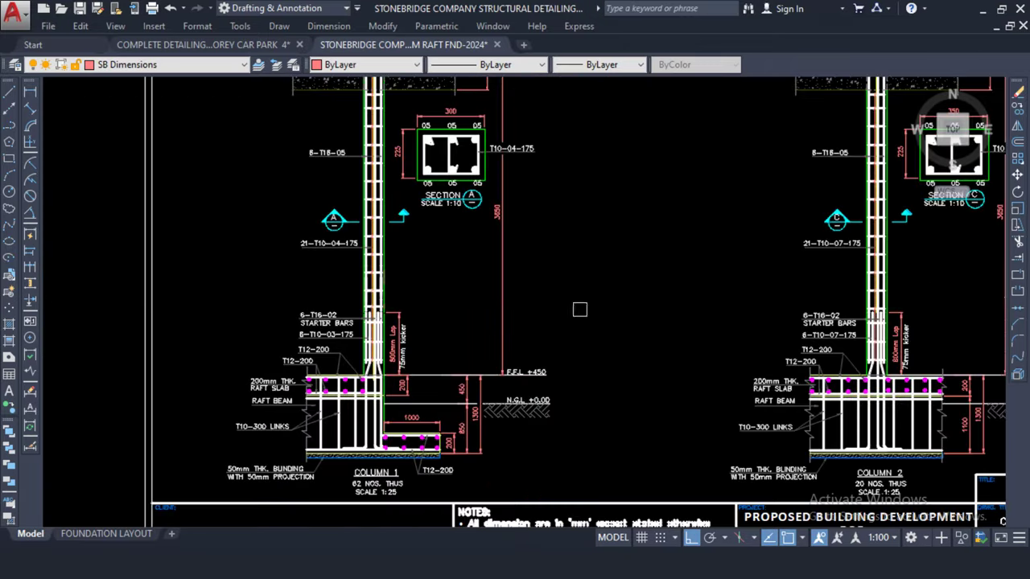
pyautogui.moveTo(579, 306); pyautogui.dragTo(337, 305, button='middle')
pyautogui.scroll(-4, 336, 305)
# - Review the first floor slab, beam and column layout sheet, including the beam sizes and slab thickness labels
pyautogui.moveTo(651, 294); pyautogui.dragTo(339, 328, button='middle')
pyautogui.moveTo(589, 293); pyautogui.dragTo(375, 420, button='middle')
pyautogui.scroll(4, 377, 221)
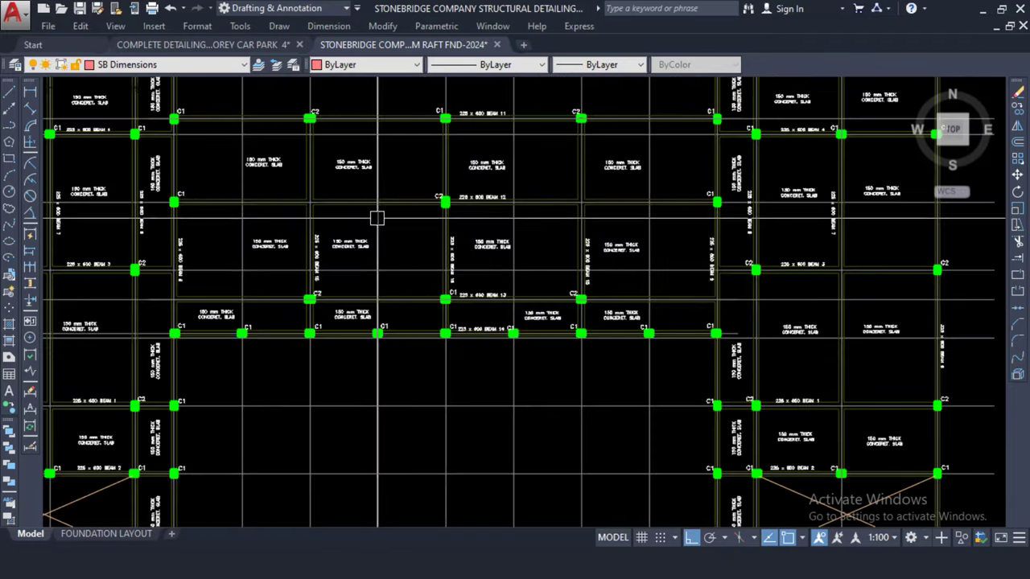
pyautogui.scroll(-4, 378, 217)
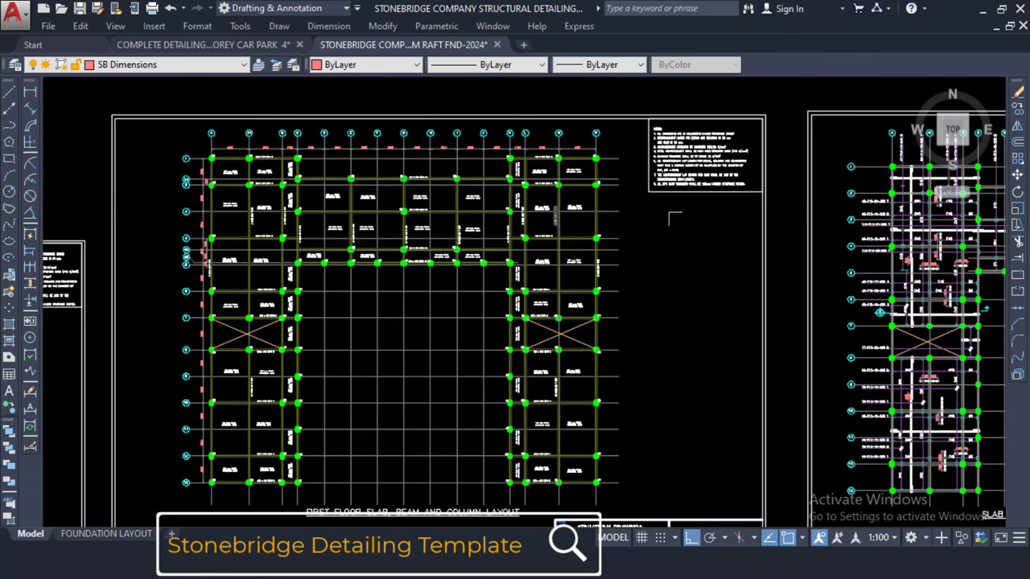
# - Examine the floor slab reinforcement detail and section sheet, and continue towards the adjacent beam detail sheets
pyautogui.moveTo(696, 218); pyautogui.dragTo(501, 209, button='middle')
pyautogui.moveTo(804, 270); pyautogui.dragTo(357, 263, button='middle')
pyautogui.scroll(1, 548, 219)
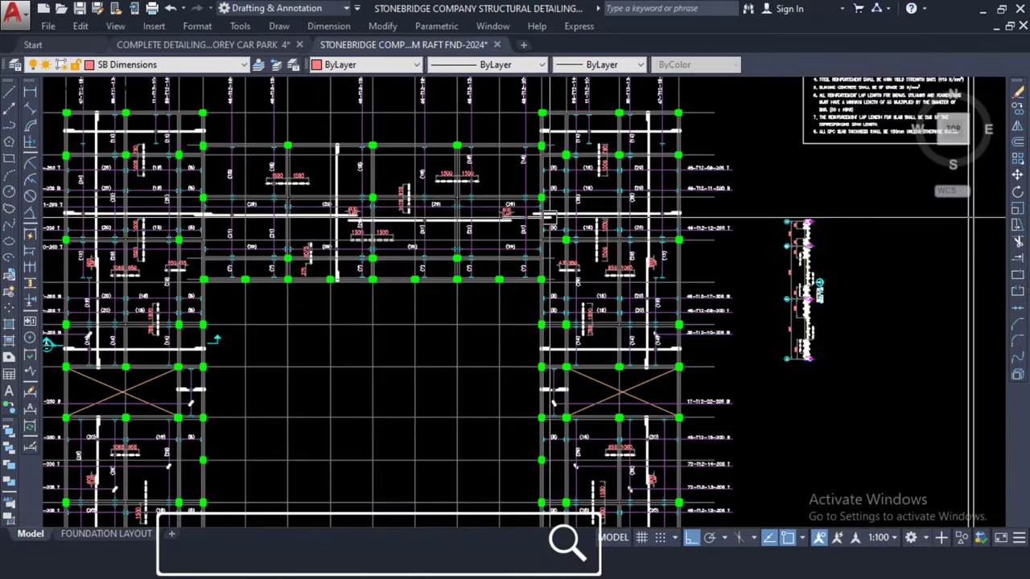
pyautogui.scroll(-1, 542, 206)
pyautogui.moveTo(480, 201); pyautogui.dragTo(556, 212, button='middle')
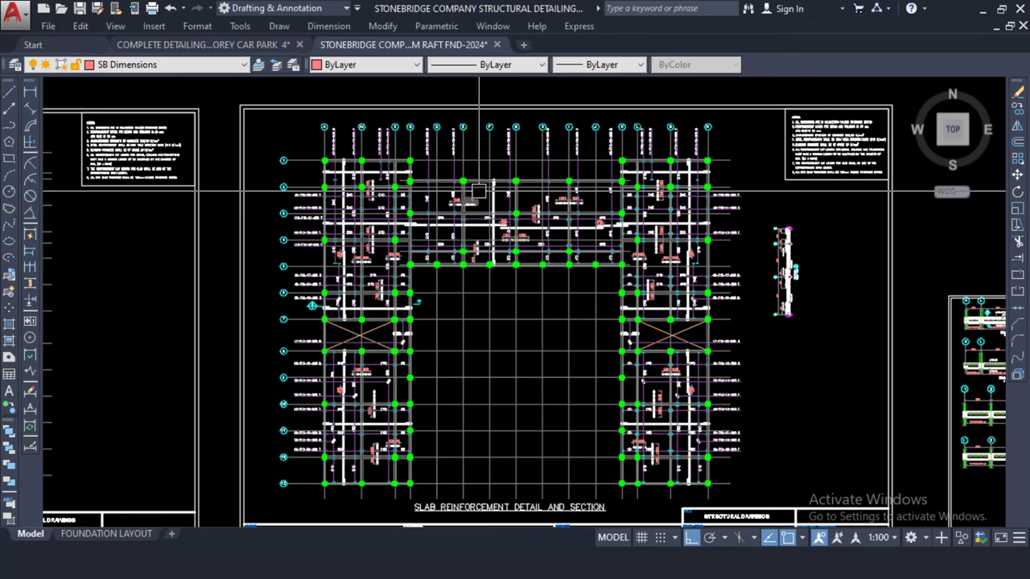
pyautogui.scroll(-1, 476, 196)
pyautogui.moveTo(763, 245); pyautogui.dragTo(579, 249, button='middle')
pyautogui.scroll(2, 583, 245)
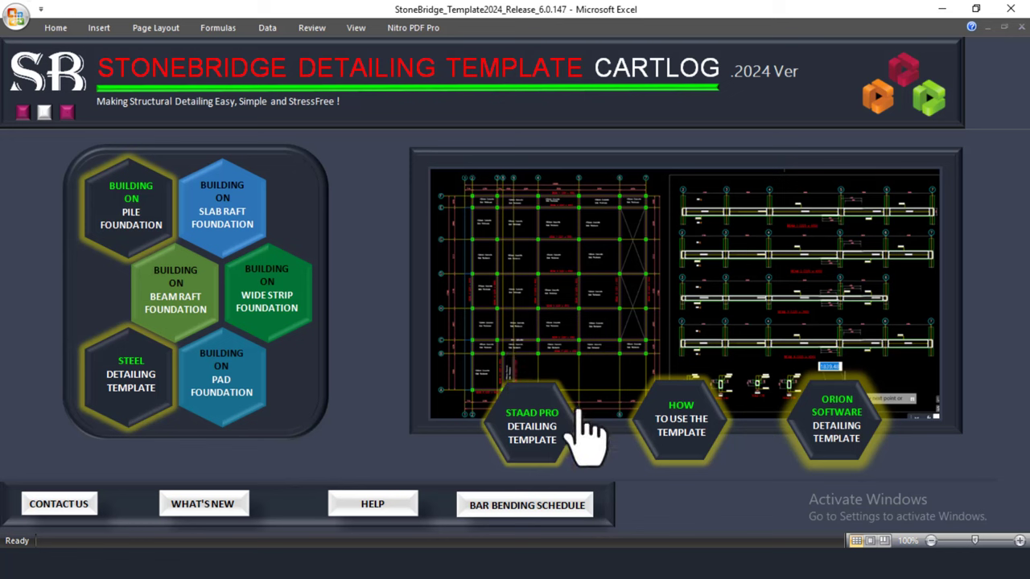
# - Open the STAAD Pro detailing template from the catalogue, accept the security notice, and bring its drawing forward in a maximized AutoCAD window
pyautogui.click(541, 450)
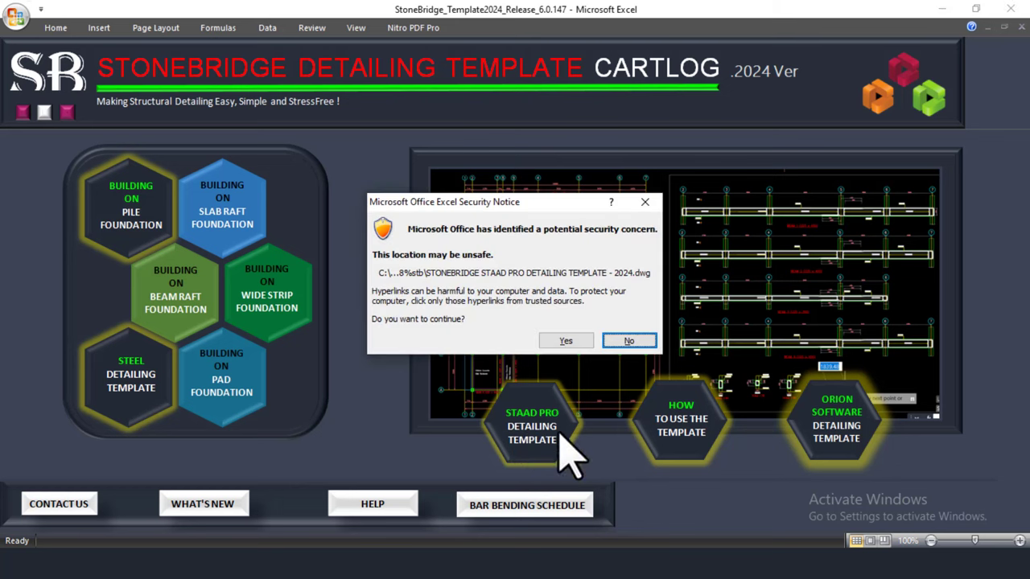
pyautogui.click(566, 342)
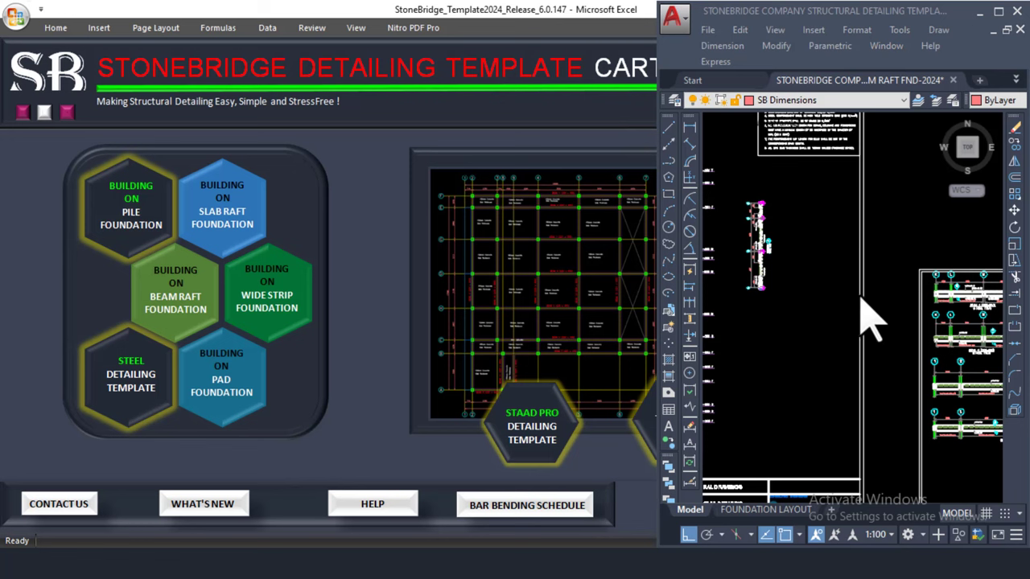
pyautogui.click(998, 20)
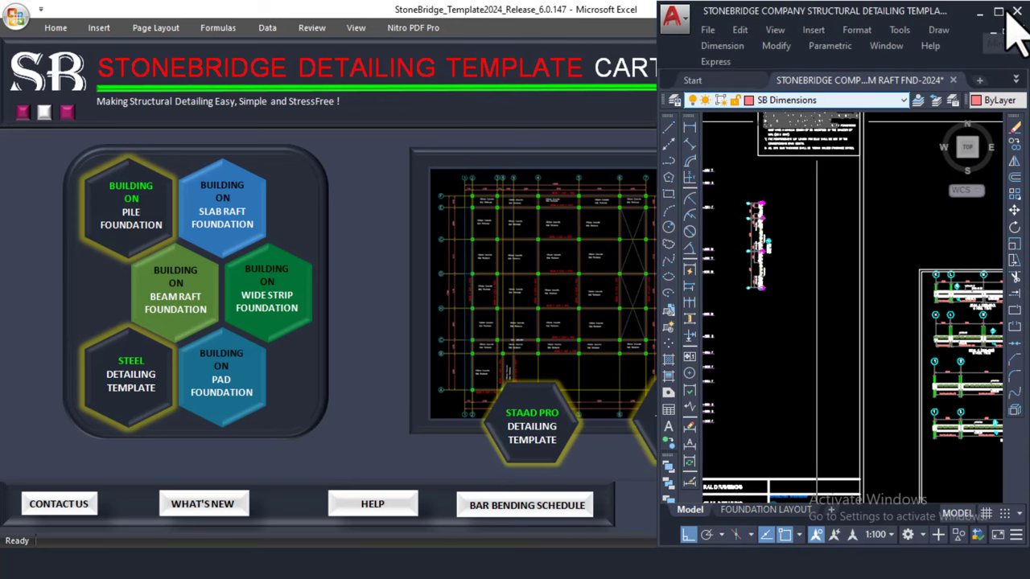
pyautogui.click(1002, 14)
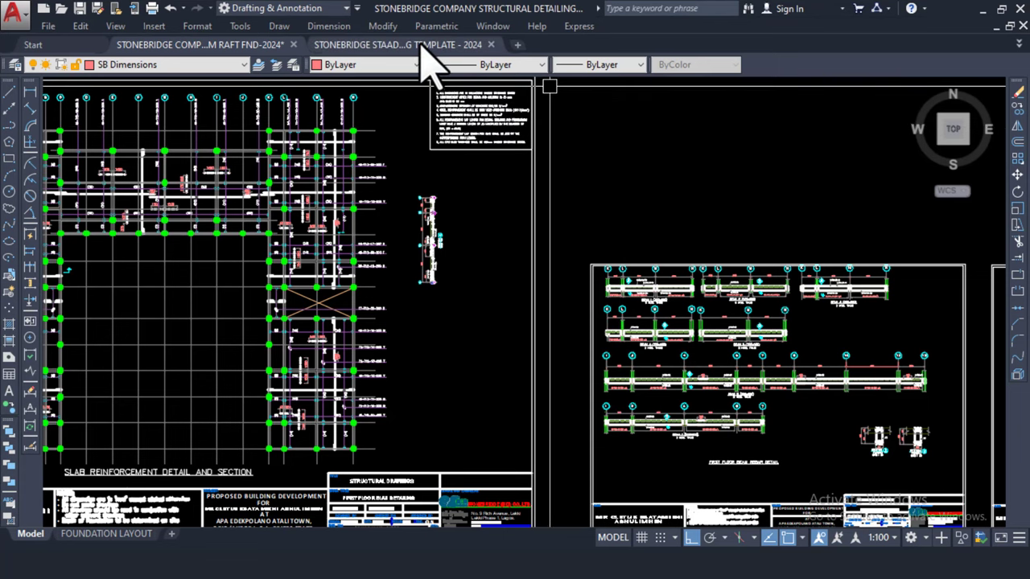
pyautogui.click(400, 46)
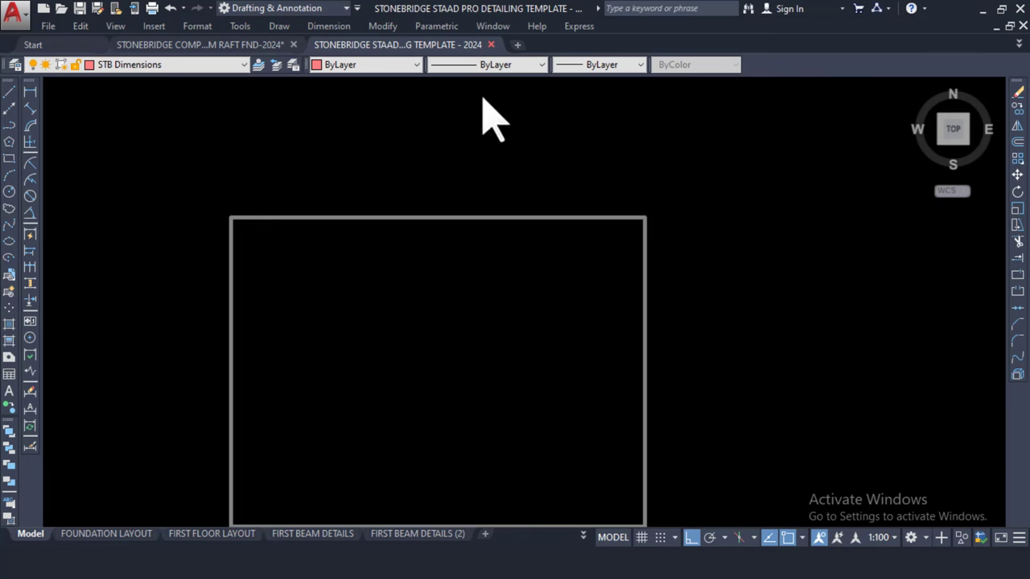
# - Close the STAAD Pro and beam raft template drawings, discarding the raft drawing's changes, and return to the Excel catalogue
pyautogui.click(491, 44)
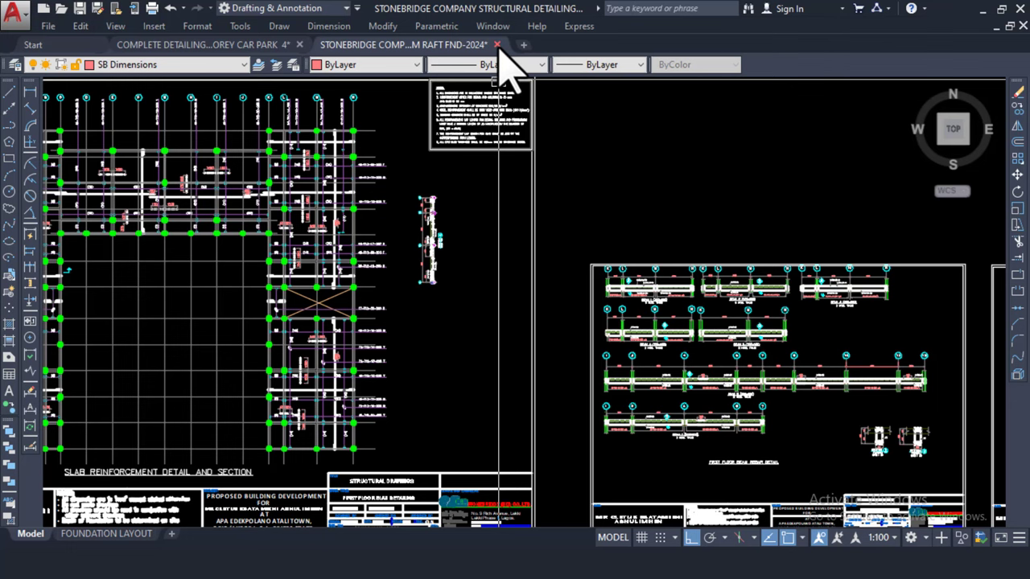
pyautogui.click(497, 44)
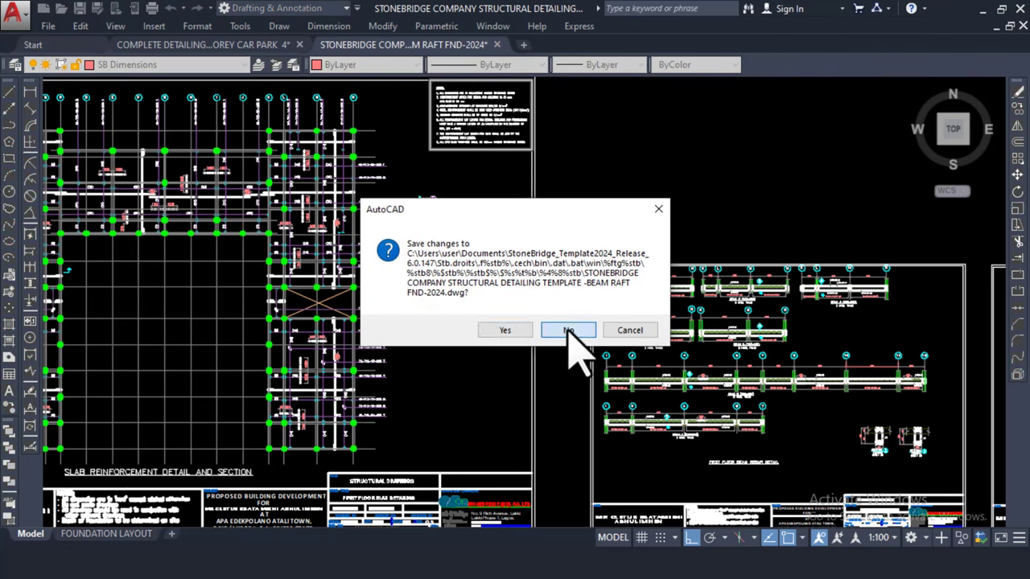
pyautogui.click(568, 330)
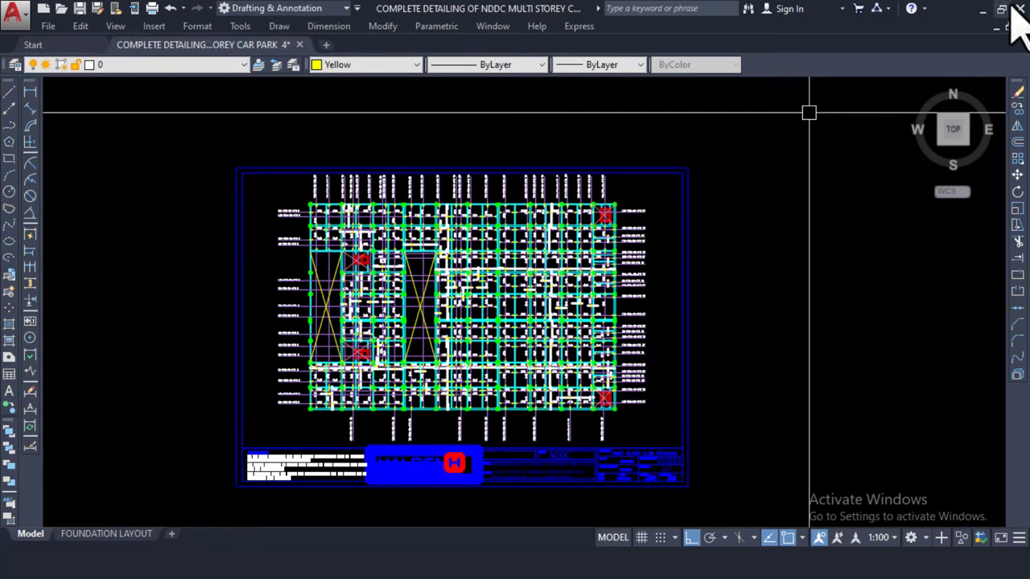
pyautogui.click(982, 9)
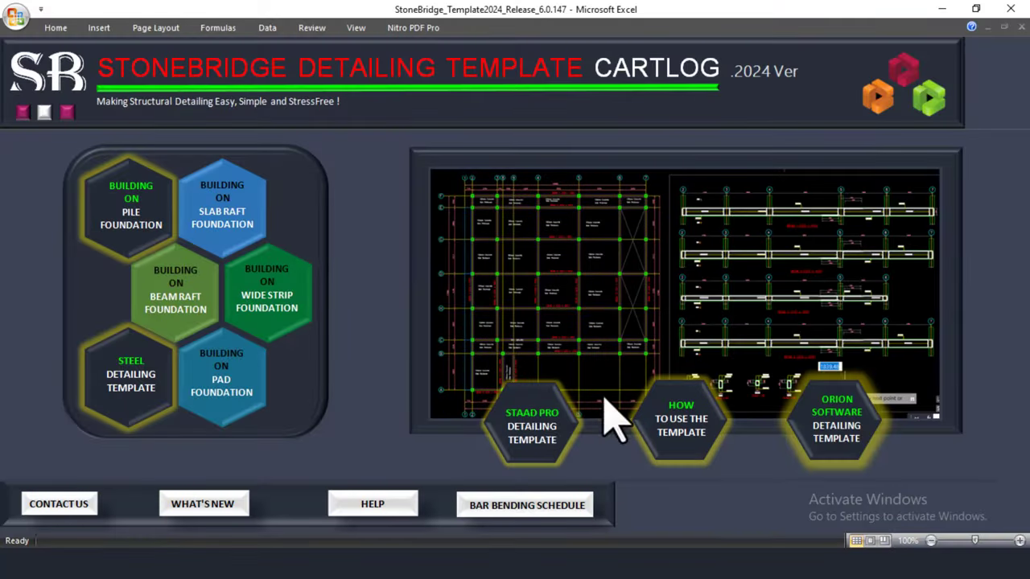
# - Reopen the STAAD Pro detailing template from the catalogue, accept the security notice, and maximize AutoCAD
pyautogui.click(537, 406)
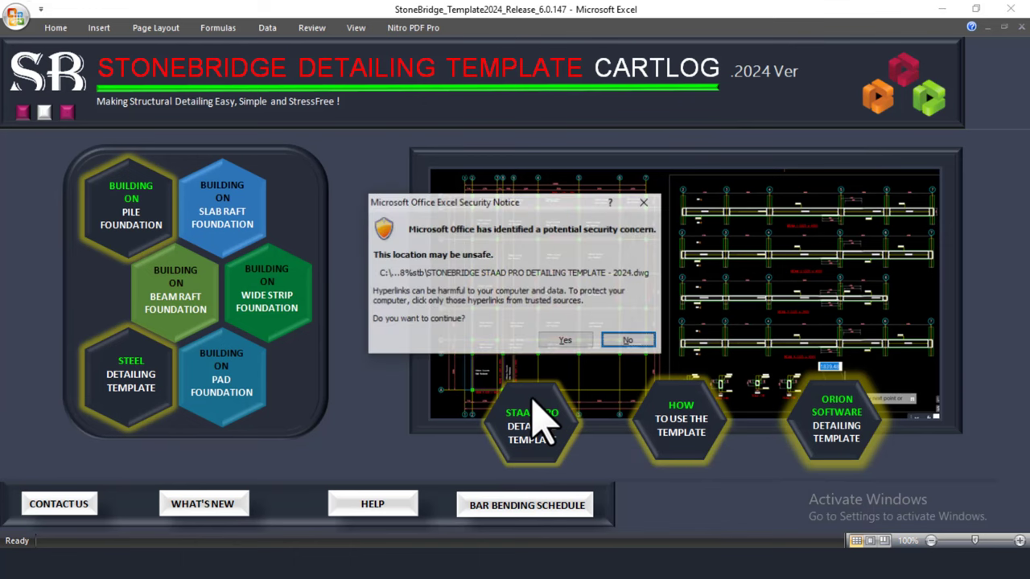
pyautogui.click(574, 341)
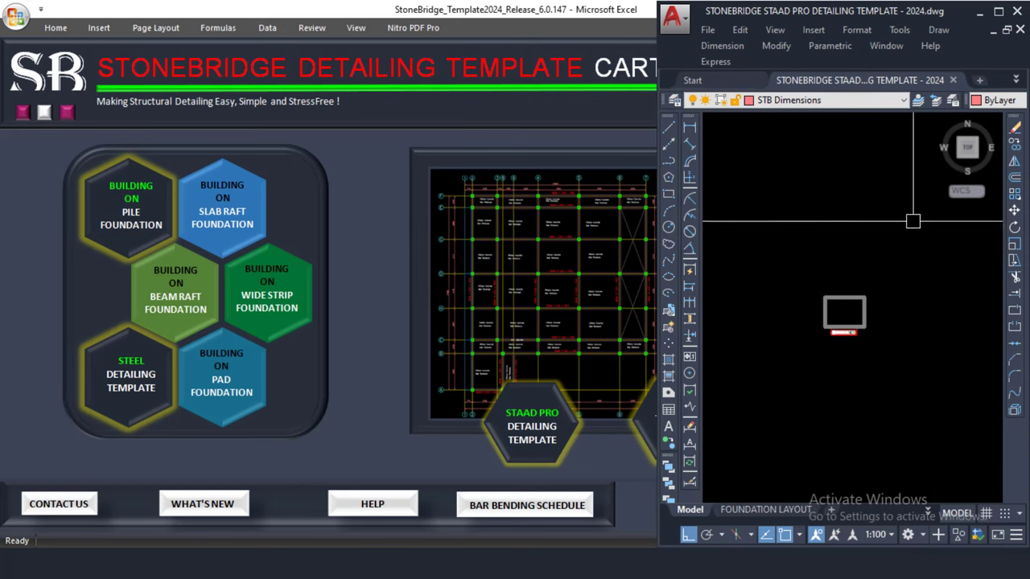
pyautogui.click(997, 12)
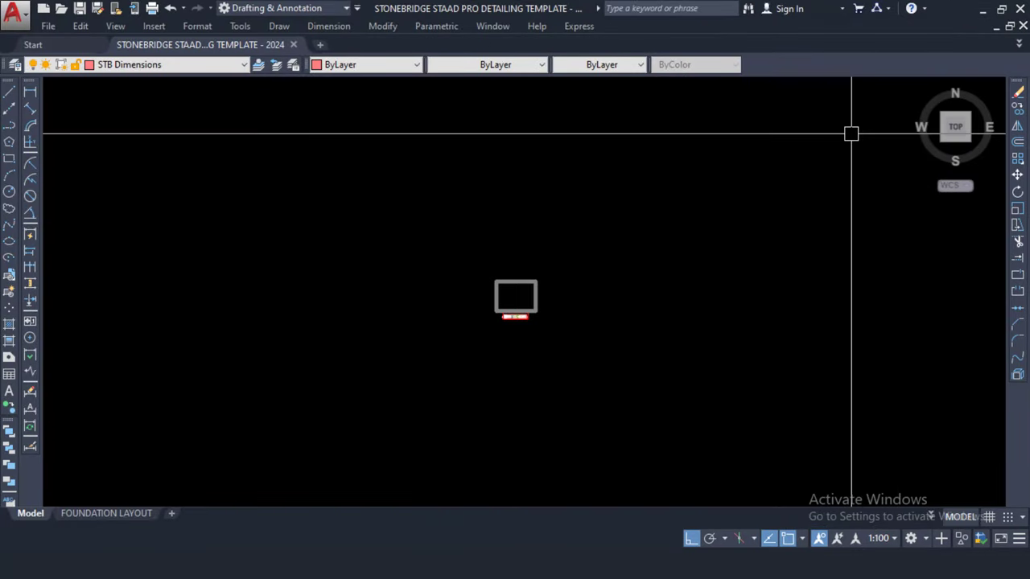
# - Locate the row of detailing sheets inside the red frame below the large empty frame
pyautogui.scroll(8, 519, 310)
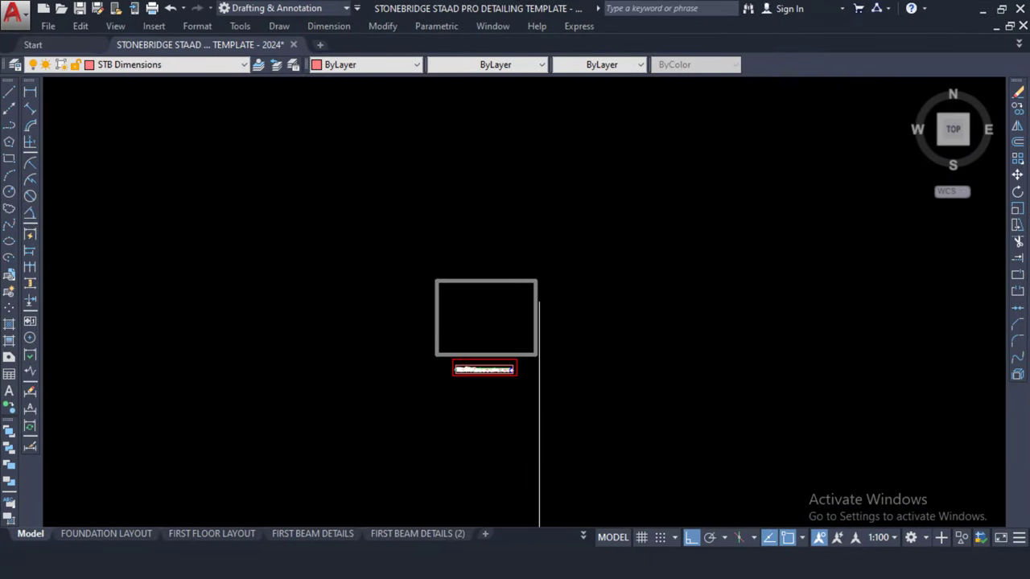
pyautogui.moveTo(424, 395); pyautogui.dragTo(483, 286, button='middle')
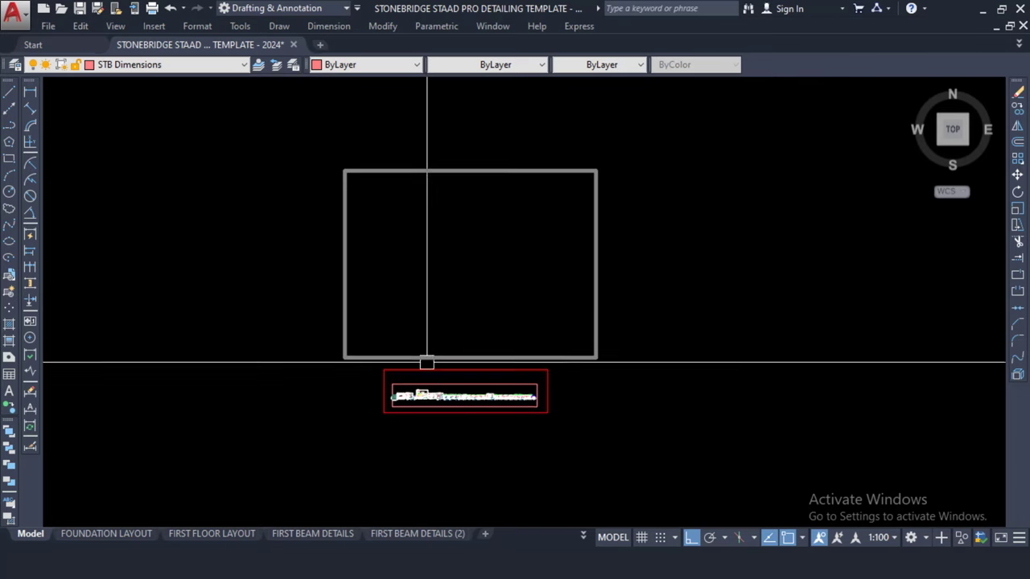
pyautogui.scroll(2, 419, 285)
pyautogui.moveTo(419, 285); pyautogui.dragTo(349, 330, button='middle')
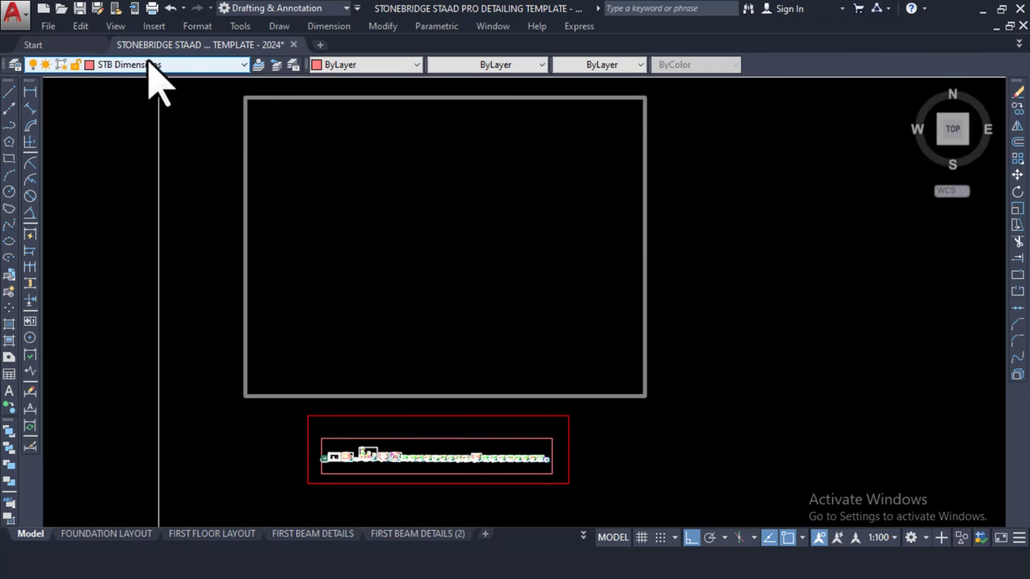
pyautogui.moveTo(179, 47)
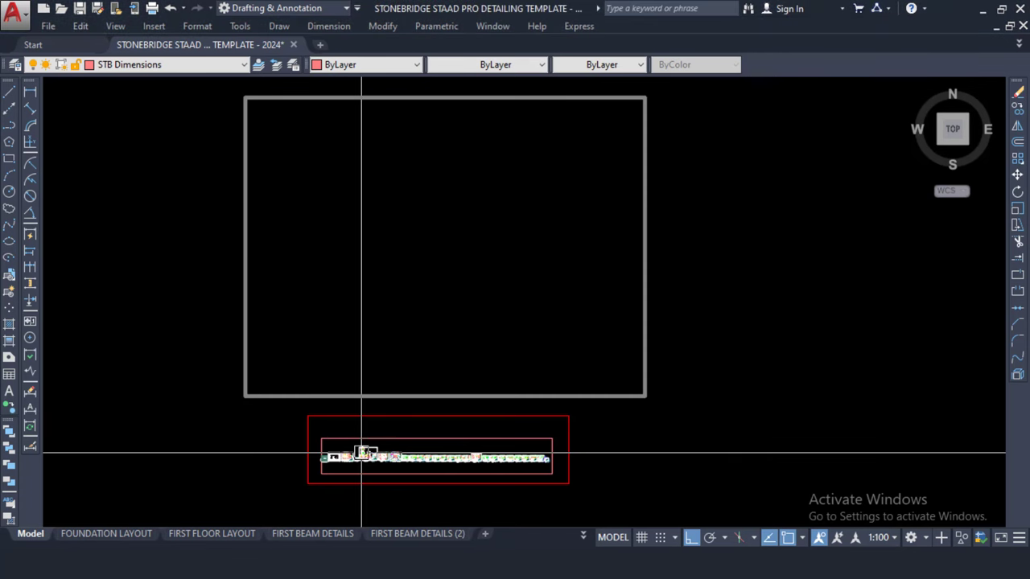
pyautogui.scroll(3, 361, 503)
pyautogui.scroll(-2, 342, 483)
pyautogui.scroll(5, 356, 345)
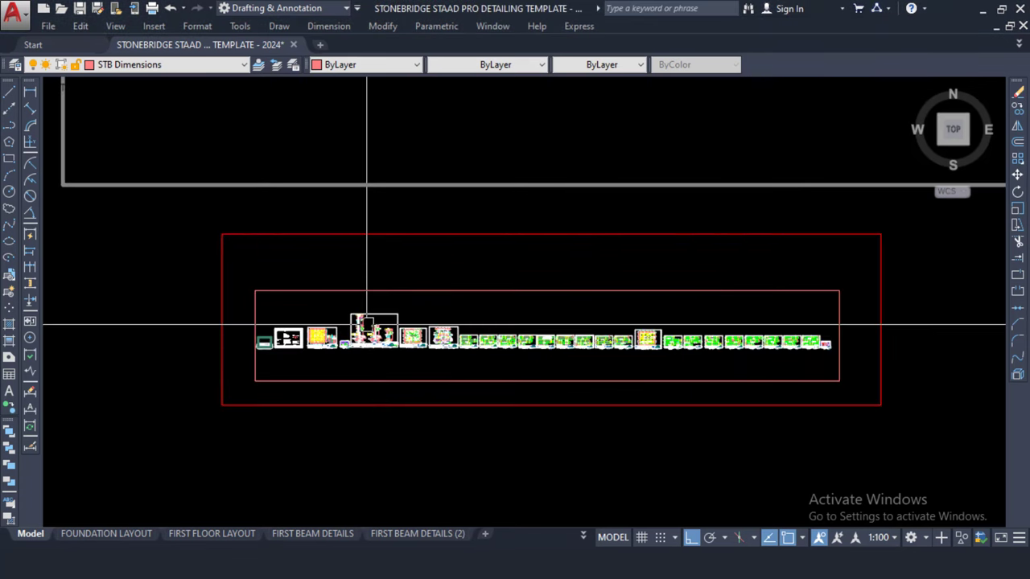
# - Survey the row of sheets from the cover and notes through the column, layout, slab and beam detail sheets
pyautogui.scroll(4, 278, 345)
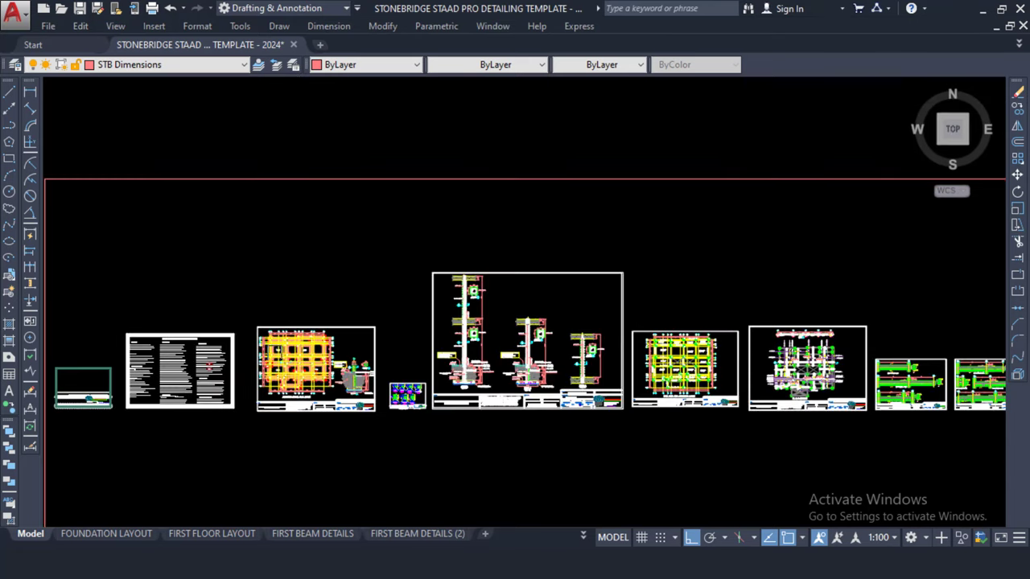
pyautogui.scroll(2, 193, 351)
pyautogui.scroll(1, 265, 345)
pyautogui.scroll(-4, 314, 320)
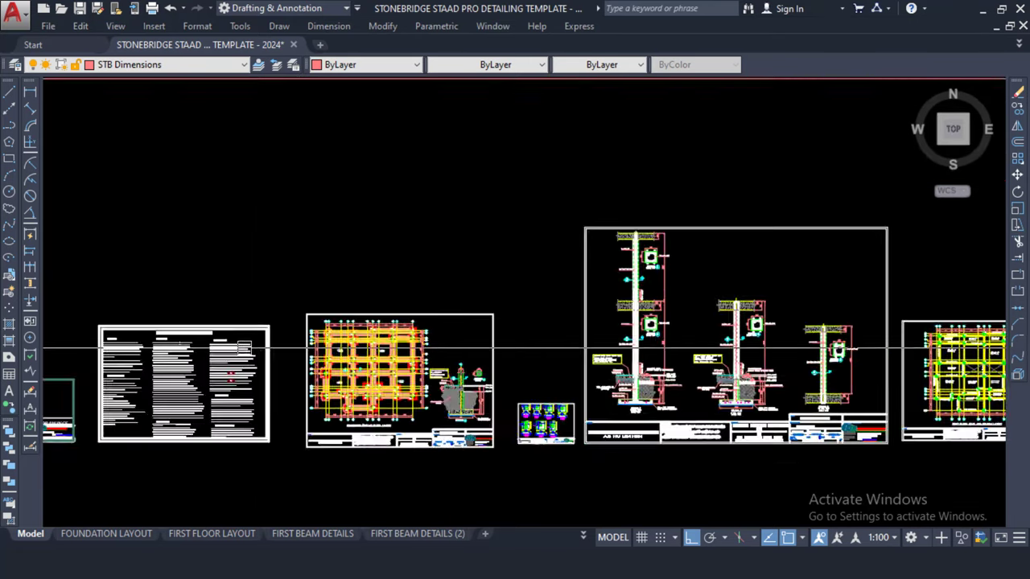
pyautogui.moveTo(510, 299); pyautogui.dragTo(370, 328, button='middle')
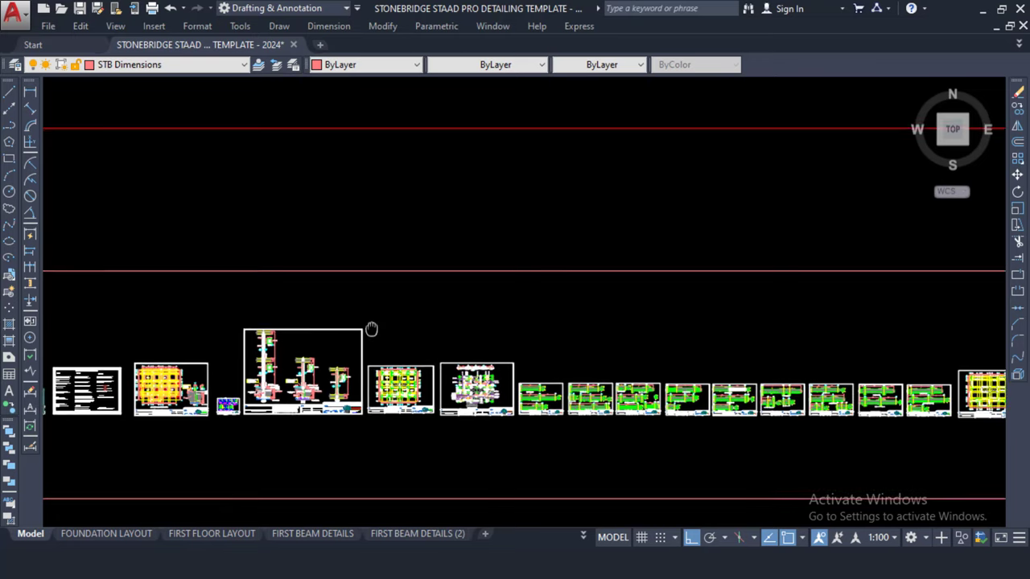
pyautogui.scroll(-2, 458, 336)
pyautogui.scroll(-3, 458, 336)
pyautogui.scroll(2, 707, 354)
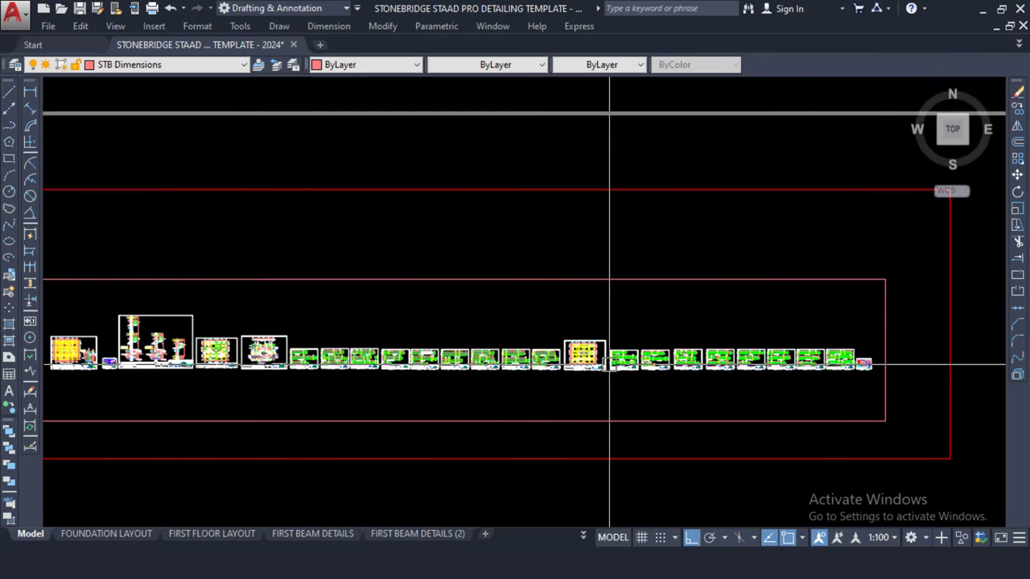
pyautogui.scroll(6, 232, 420)
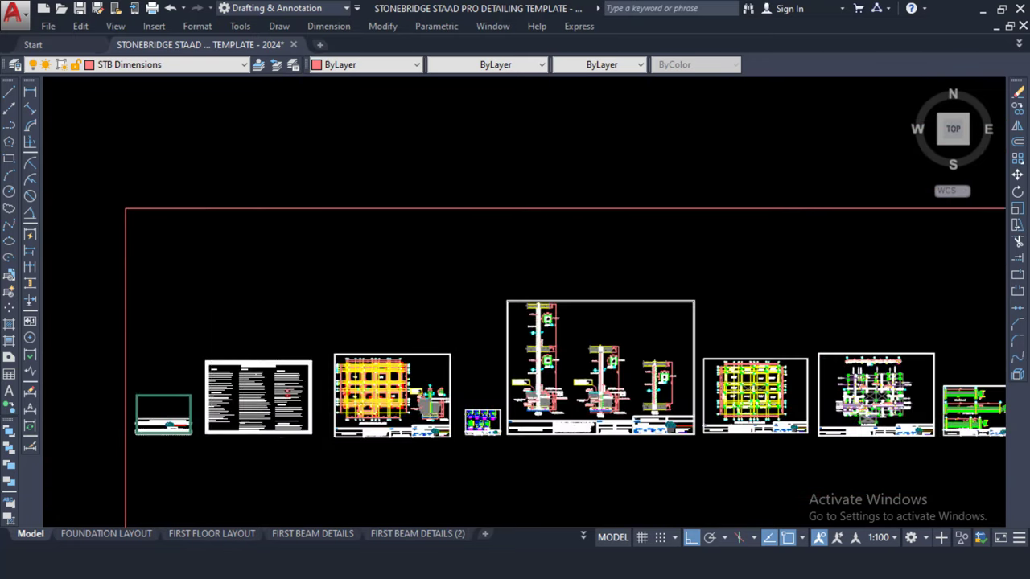
# - Examine the cover sheet, the General Construction Notes and the Foundation/Ground Floor Layout with its footing section
pyautogui.scroll(2, 233, 420)
pyautogui.moveTo(188, 418); pyautogui.dragTo(304, 370, button='middle')
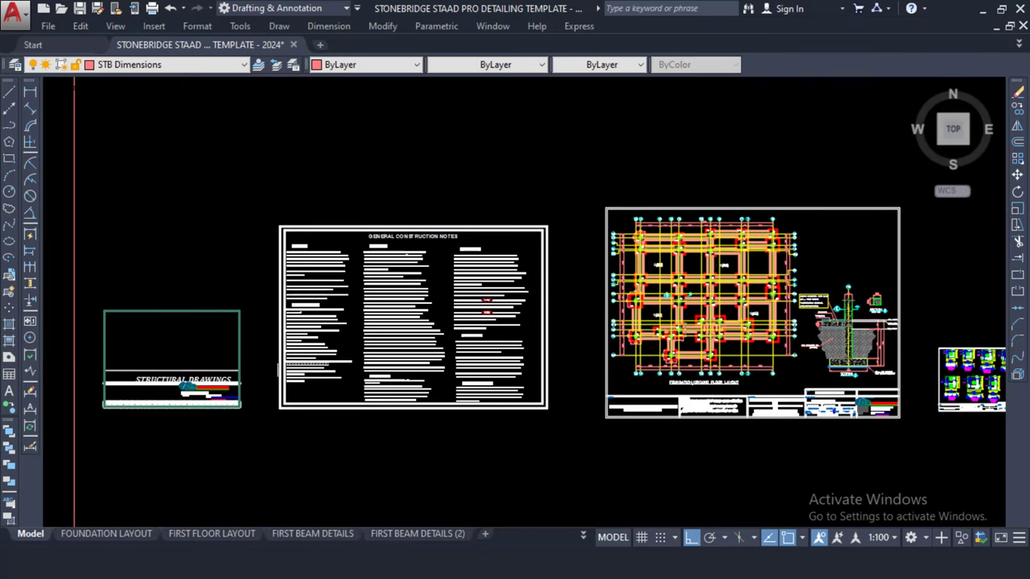
pyautogui.scroll(2, 278, 366)
pyautogui.scroll(-4, 346, 292)
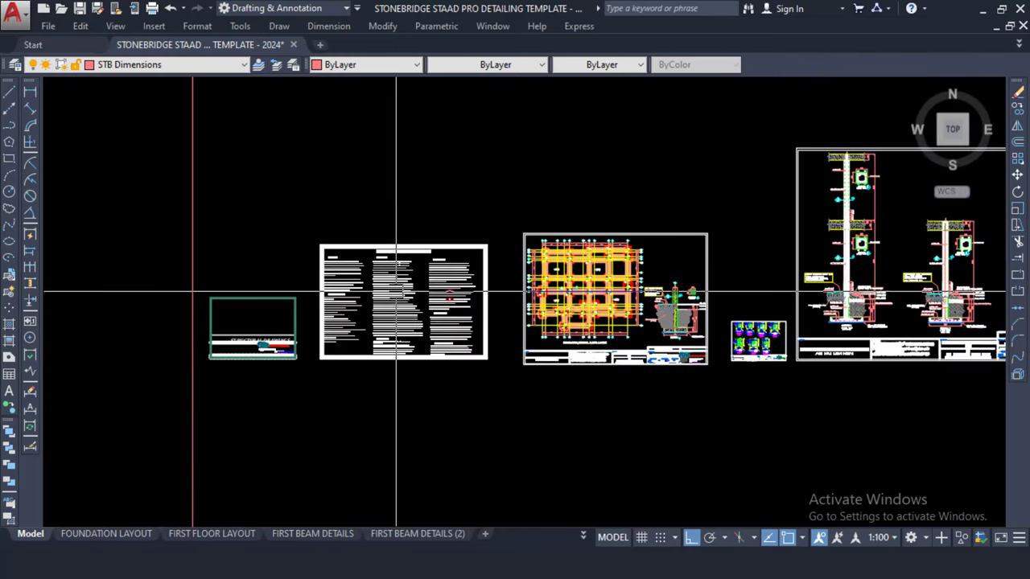
pyautogui.scroll(4, 524, 262)
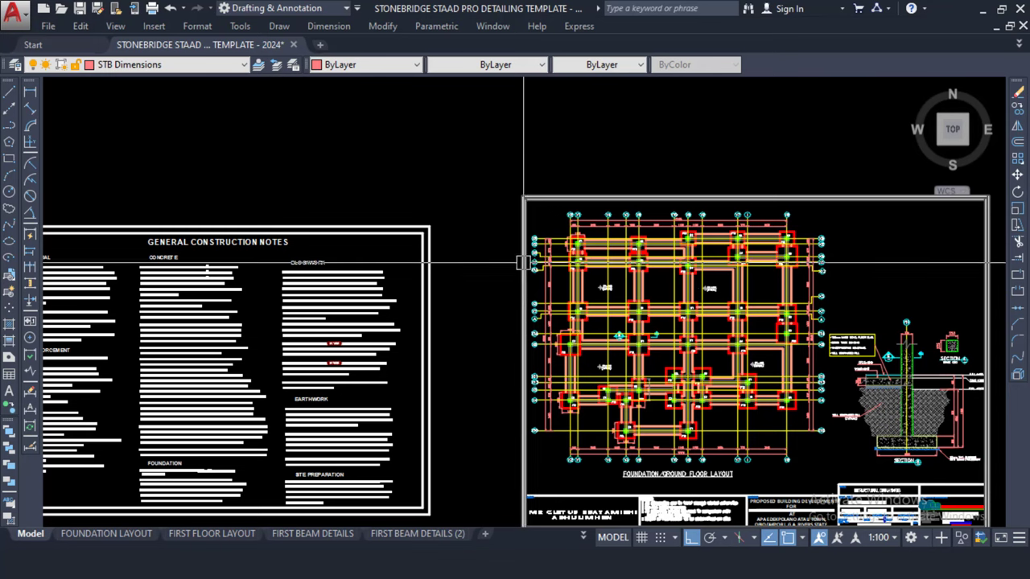
pyautogui.scroll(-4, 466, 225)
pyautogui.scroll(2, 699, 297)
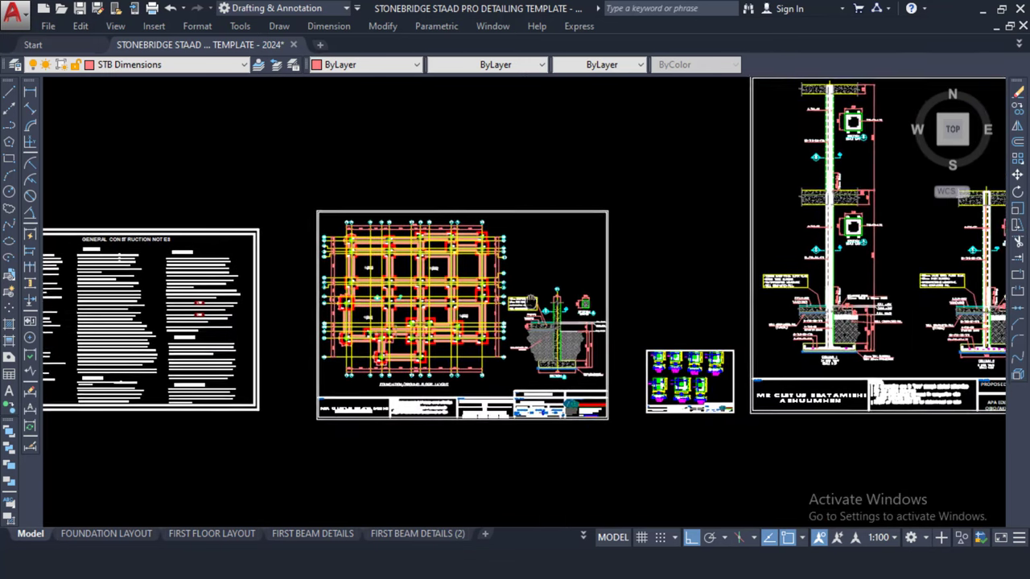
pyautogui.scroll(-2, 535, 299)
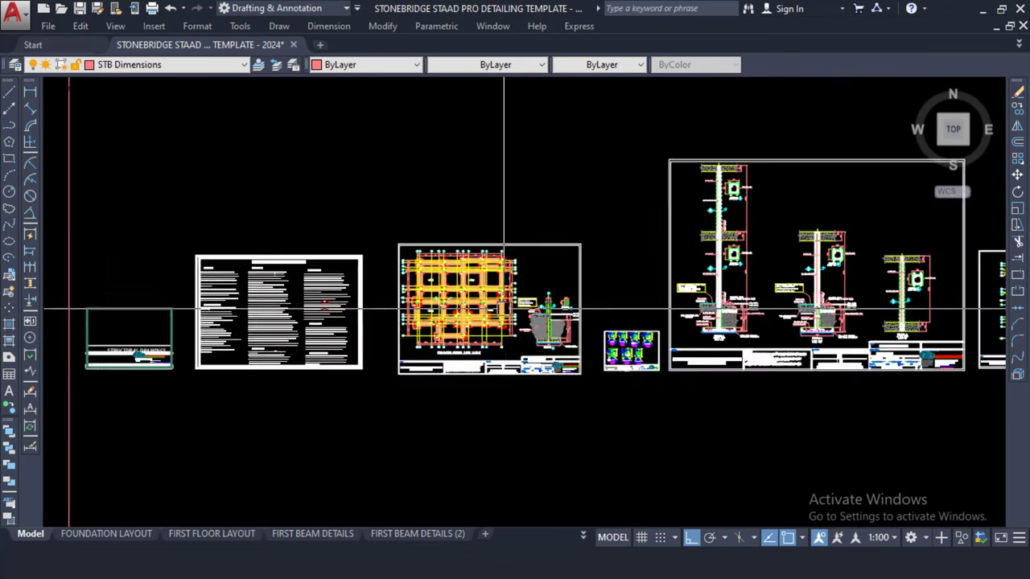
pyautogui.scroll(-2, 504, 310)
# - Inspect the column detail sheet, focusing on the Column 1 pad base, its starter bars and bottom reinforcement
pyautogui.moveTo(527, 307); pyautogui.dragTo(305, 326, button='middle')
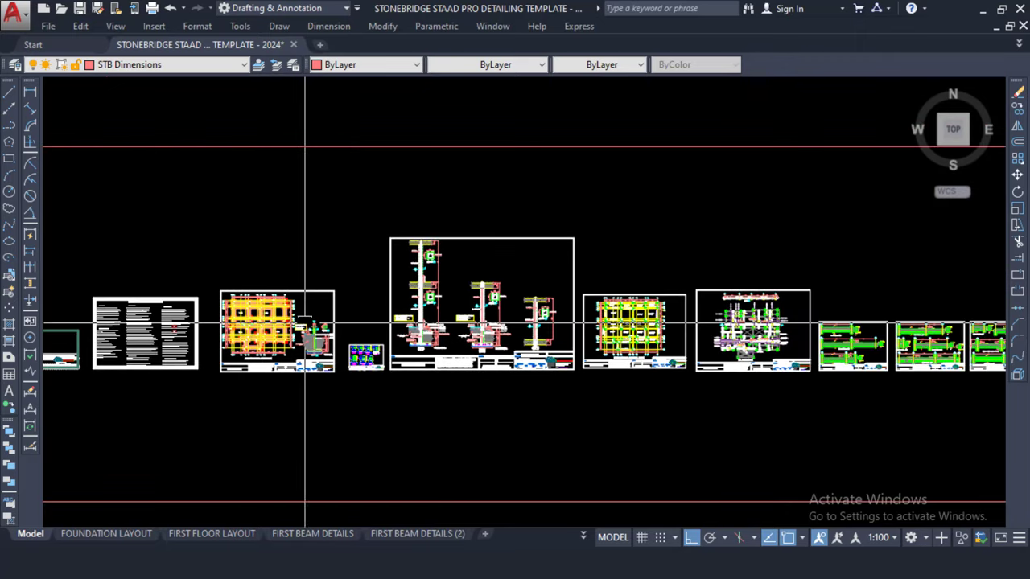
pyautogui.scroll(4, 555, 320)
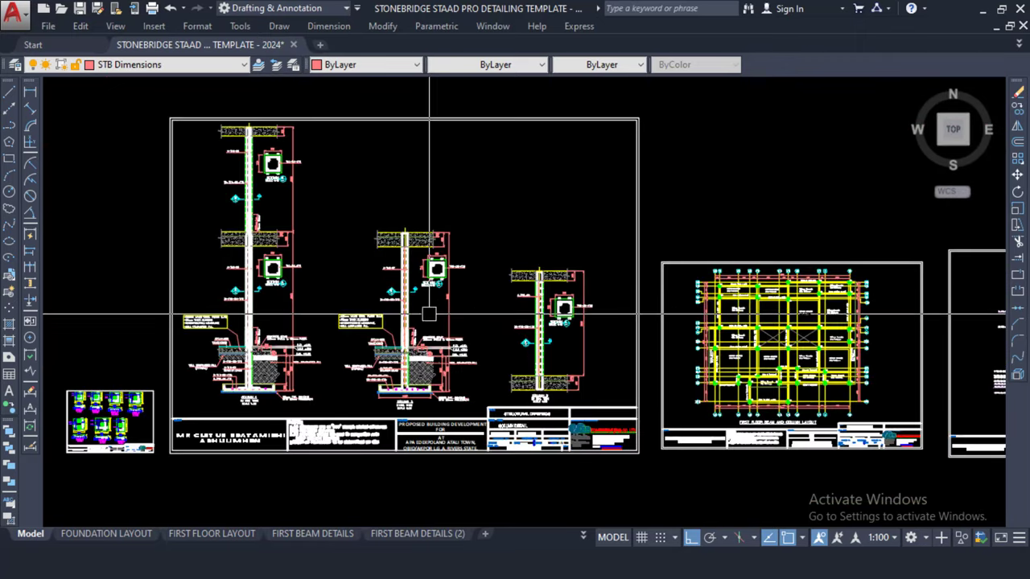
pyautogui.scroll(6, 429, 314)
pyautogui.moveTo(400, 323); pyautogui.dragTo(520, 415, button='middle')
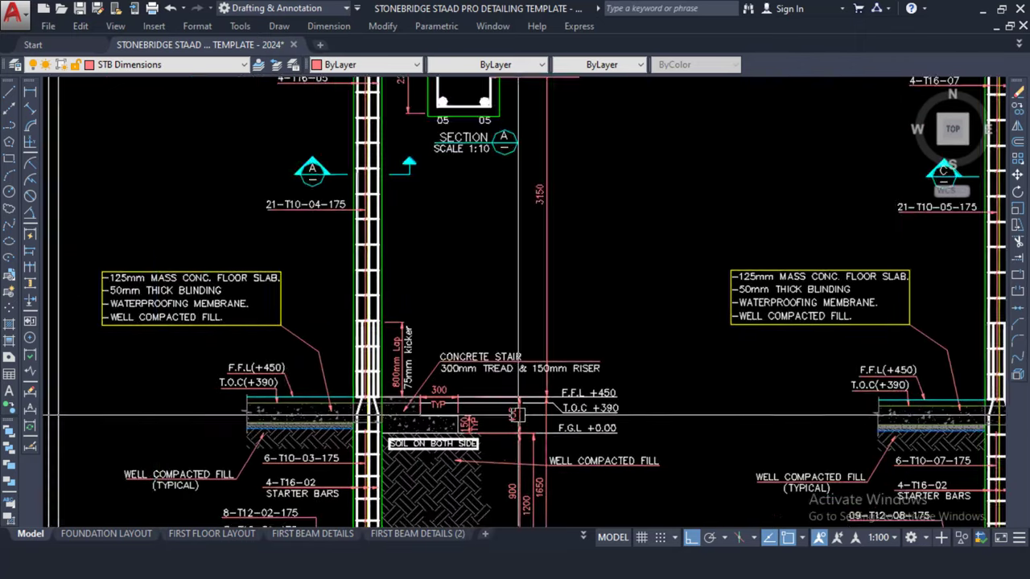
pyautogui.moveTo(442, 356); pyautogui.dragTo(470, 234, button='middle')
pyautogui.moveTo(369, 372); pyautogui.dragTo(413, 371, button='middle')
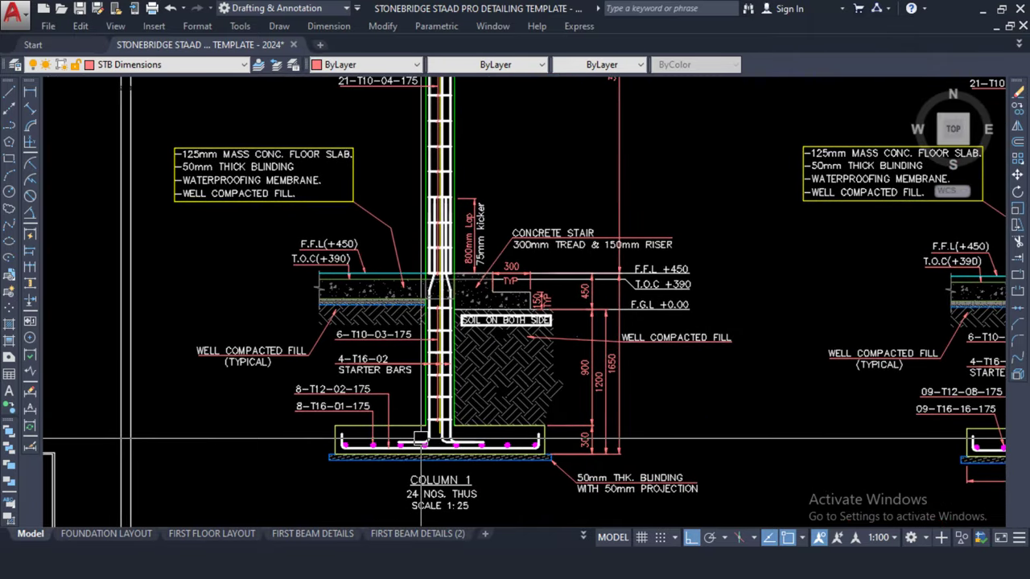
pyautogui.scroll(2, 423, 441)
pyautogui.scroll(1, 483, 431)
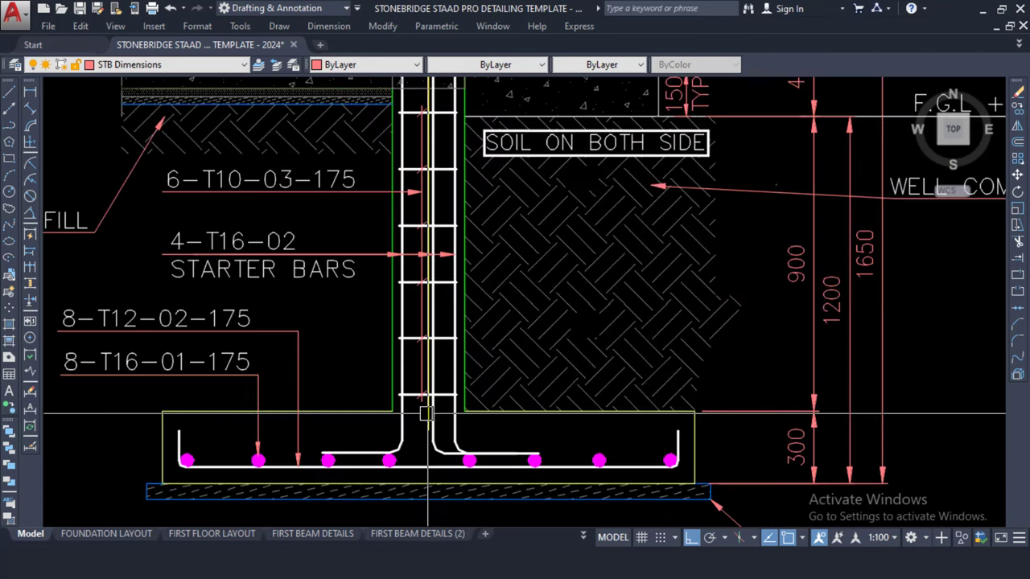
# - Examine Column 1 upwards to its lap and kicker at the floor slab, and return to the sheet overview
pyautogui.scroll(-2, 427, 412)
pyautogui.moveTo(437, 274); pyautogui.dragTo(419, 455, button='middle')
pyautogui.scroll(-1, 413, 281)
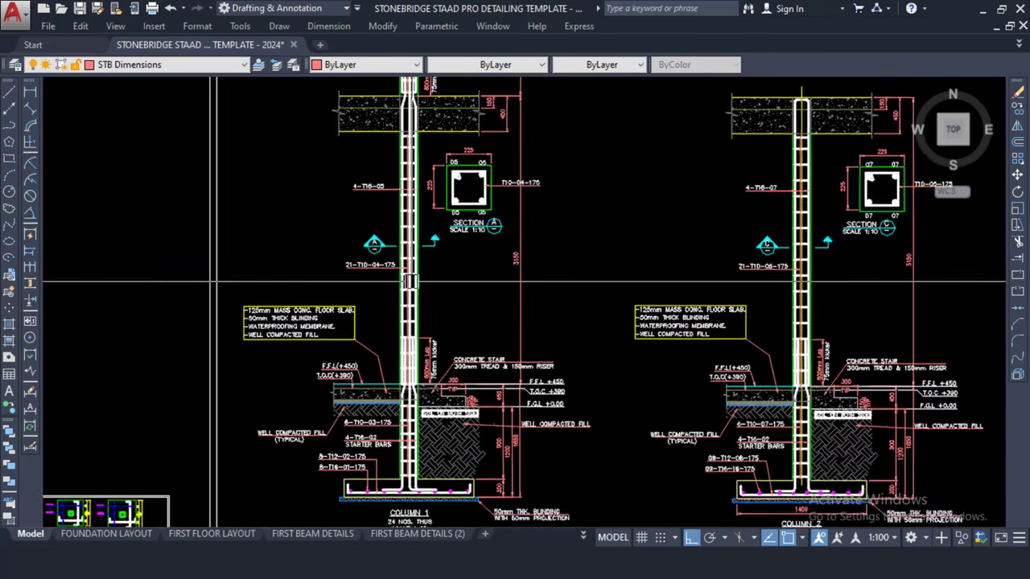
pyautogui.moveTo(414, 276); pyautogui.dragTo(402, 426, button='middle')
pyautogui.scroll(4, 409, 236)
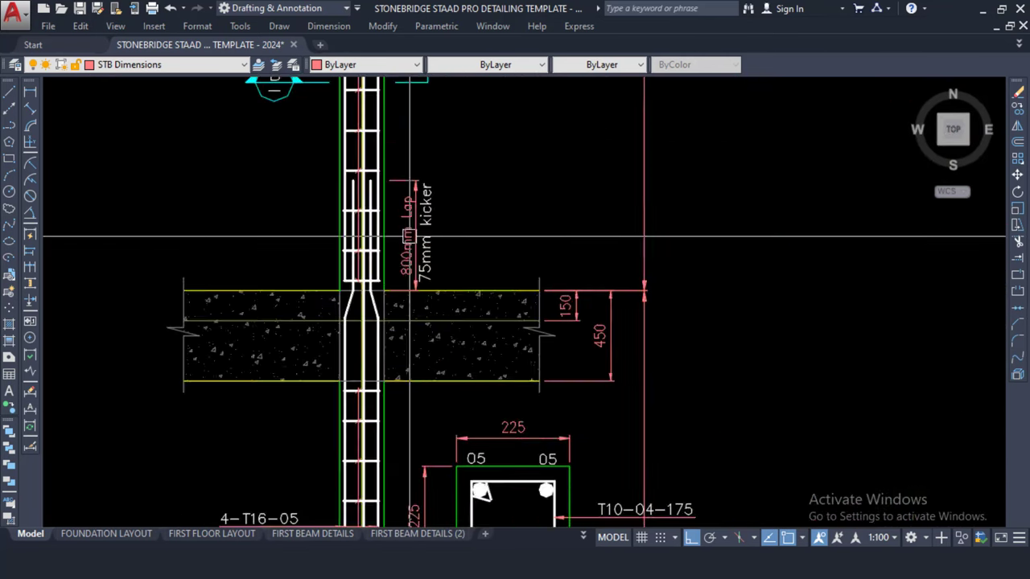
pyautogui.scroll(-8, 452, 253)
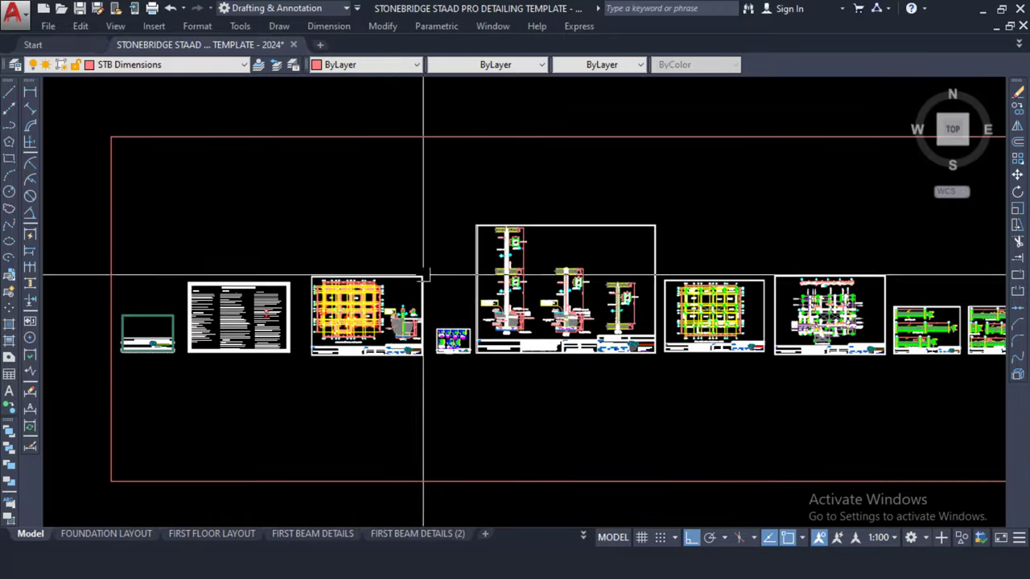
# - Examine the footings on the foundation layout and the reinforcement clauses in the general construction notes
pyautogui.scroll(10, 381, 322)
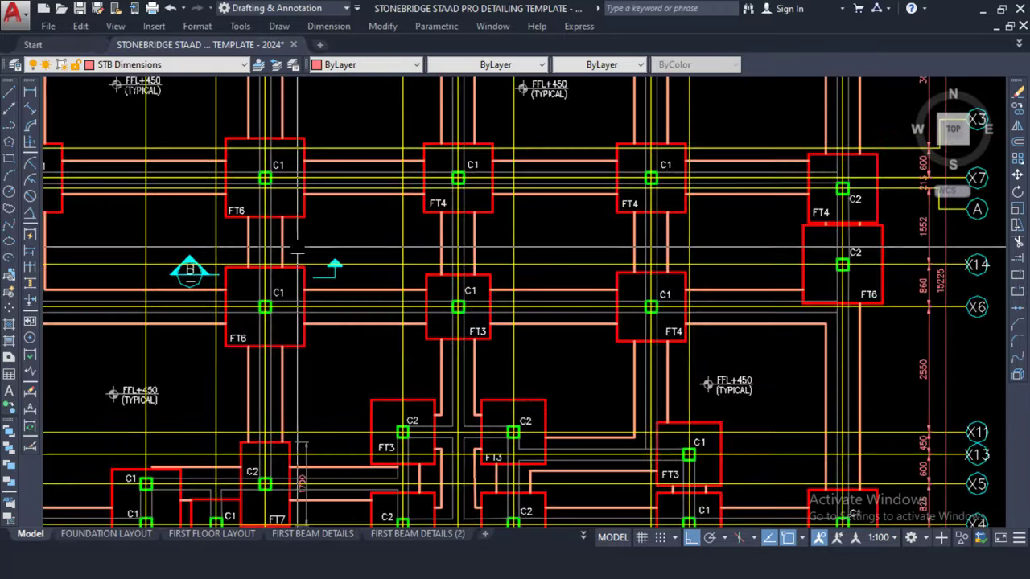
pyautogui.scroll(-8, 327, 244)
pyautogui.moveTo(880, 318); pyautogui.dragTo(1005, 316, button='middle')
pyautogui.scroll(7, 406, 262)
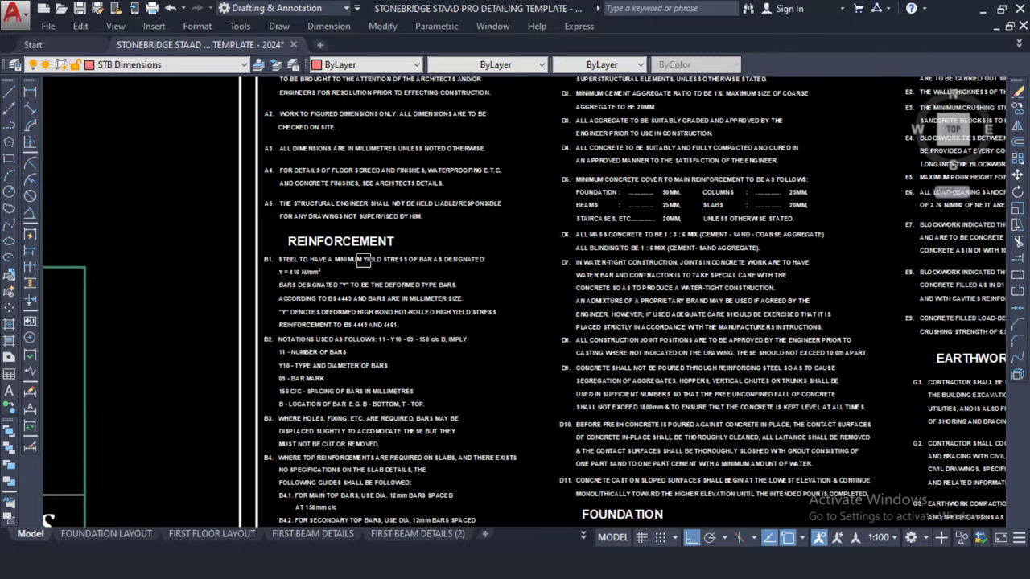
pyautogui.scroll(-9, 233, 282)
# - Inspect the First Floor Beam and Column Layout, including its grid dimensions, beam sizes and slab thickness labels
pyautogui.moveTo(653, 277); pyautogui.dragTo(212, 277, button='middle')
pyautogui.moveTo(581, 230); pyautogui.dragTo(421, 230, button='middle')
pyautogui.scroll(10, 386, 346)
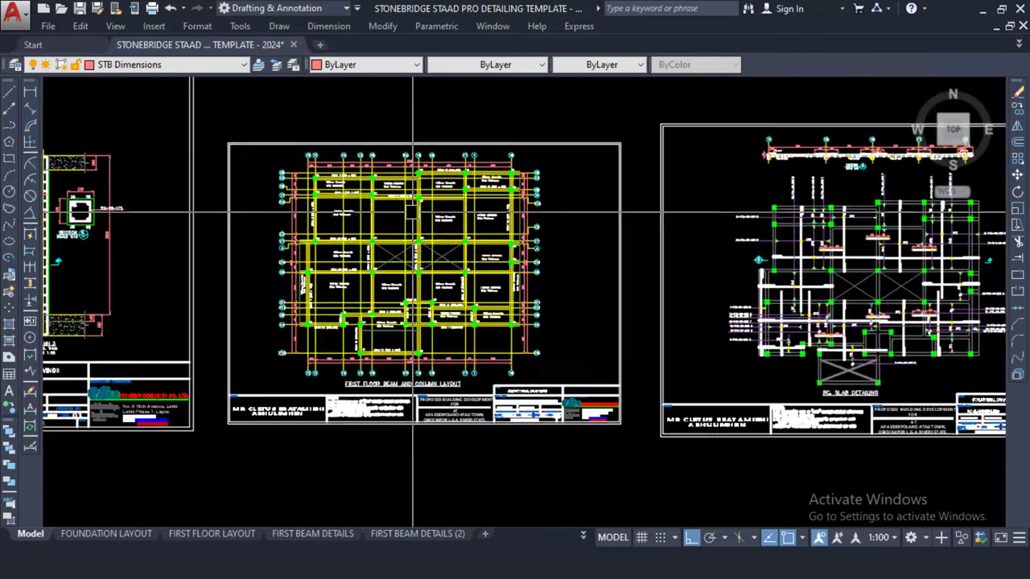
pyautogui.moveTo(389, 347); pyautogui.dragTo(407, 243, button='middle')
pyautogui.moveTo(362, 415); pyautogui.dragTo(387, 284, button='middle')
pyautogui.scroll(2, 370, 398)
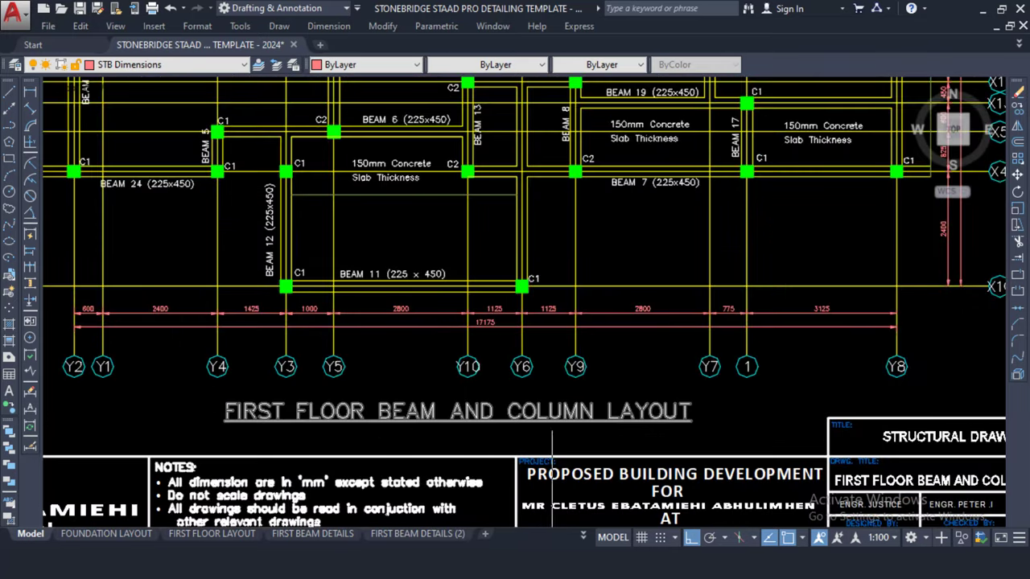
pyautogui.scroll(-4, 466, 401)
pyautogui.scroll(6, 424, 236)
pyautogui.moveTo(501, 259); pyautogui.dragTo(649, 376, button='middle')
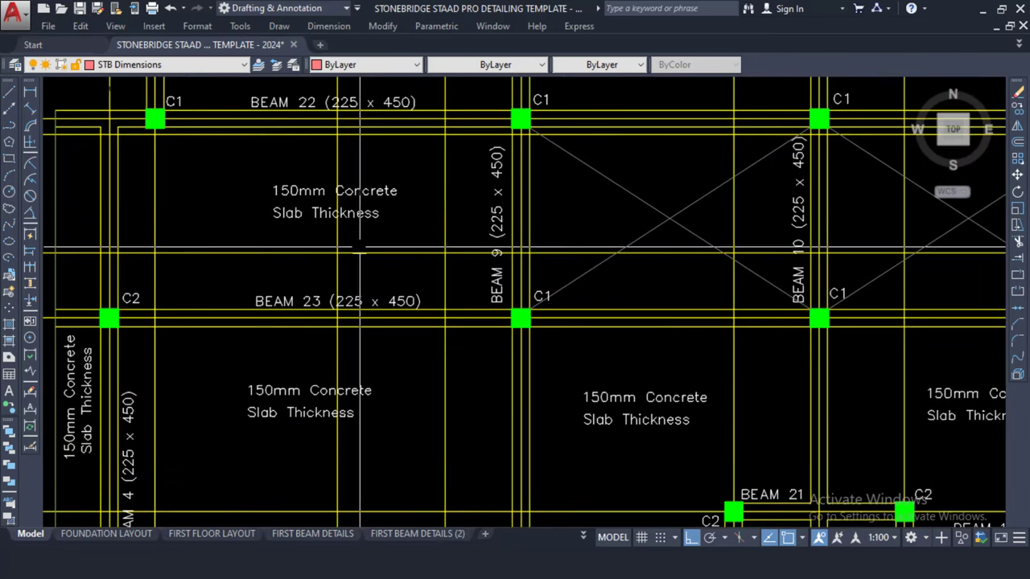
pyautogui.scroll(6, 359, 249)
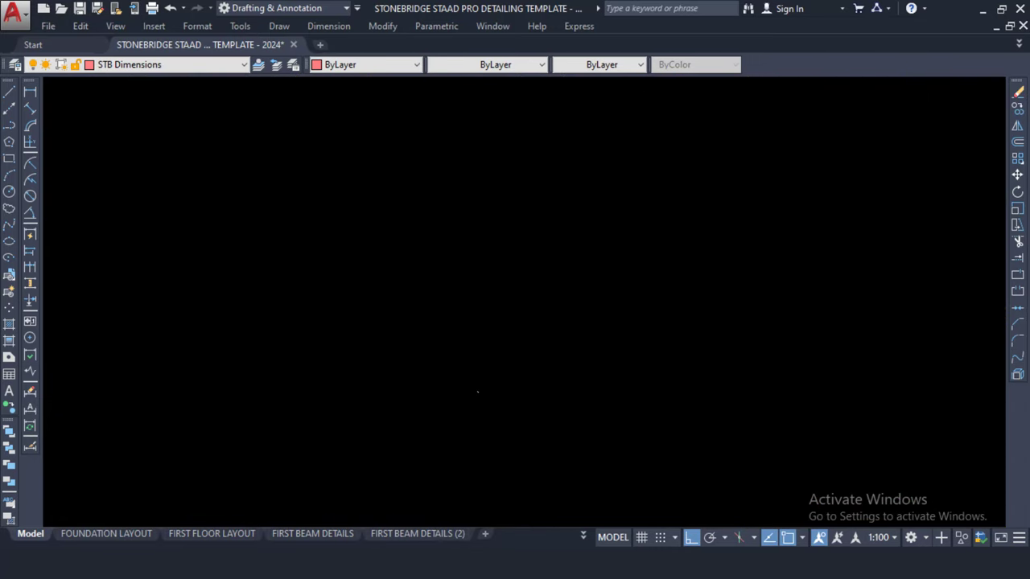
pyautogui.scroll(-10, 337, 298)
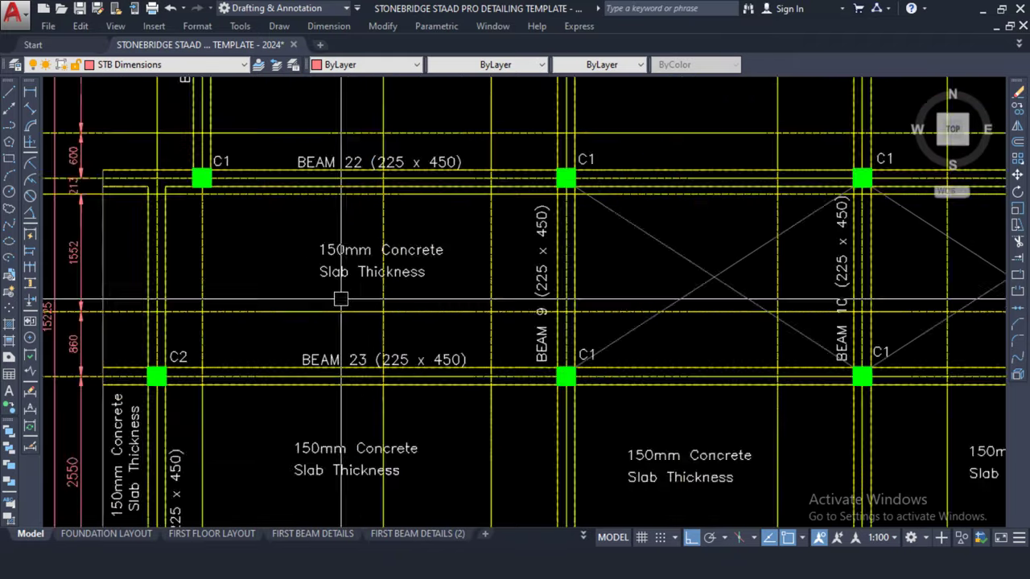
# - Examine the slab detailing sheet, covering the plan's reinforcement call-outs and the bars and lap in Section A
pyautogui.scroll(6, 805, 314)
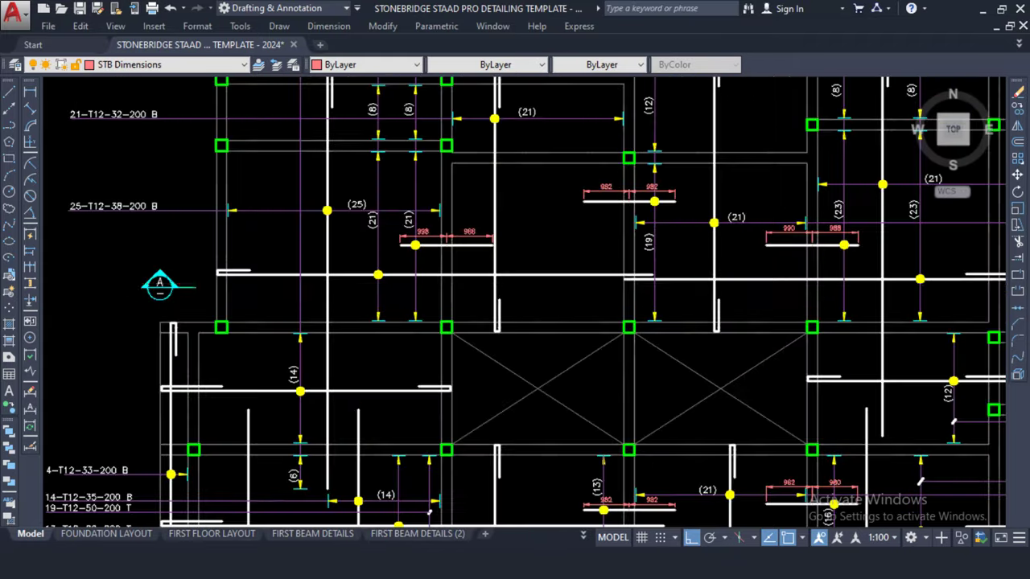
pyautogui.moveTo(685, 211); pyautogui.dragTo(552, 295, button='middle')
pyautogui.scroll(2, 500, 265)
pyautogui.scroll(-4, 516, 378)
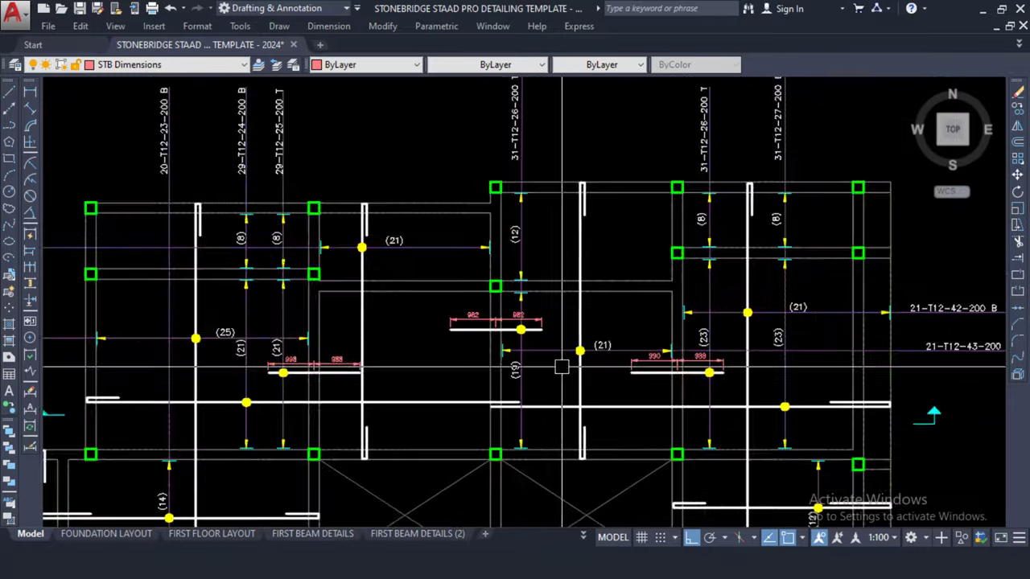
pyautogui.scroll(4, 308, 220)
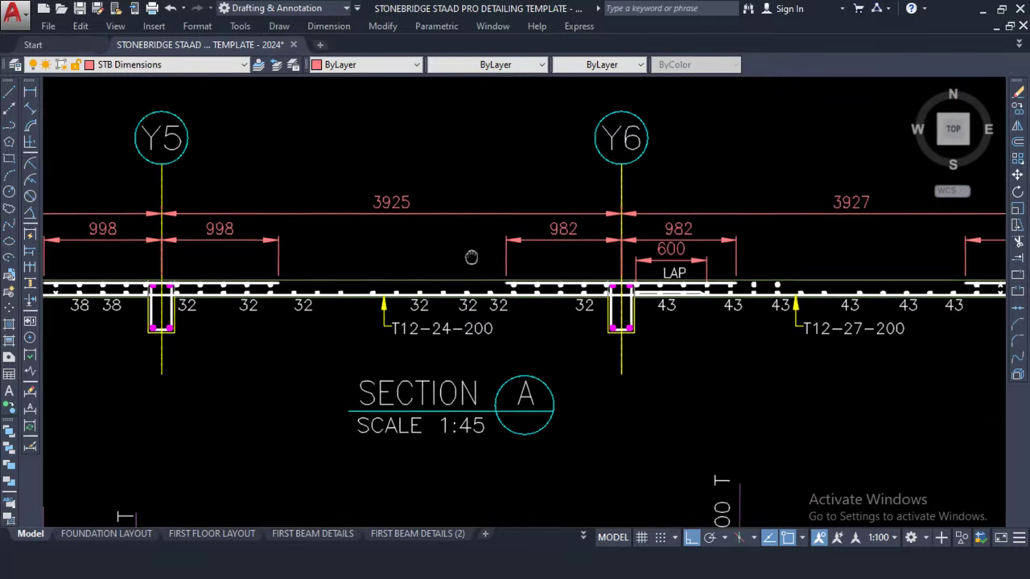
pyautogui.scroll(-2, 367, 150)
pyautogui.scroll(-2, 367, 150)
pyautogui.scroll(4, 383, 445)
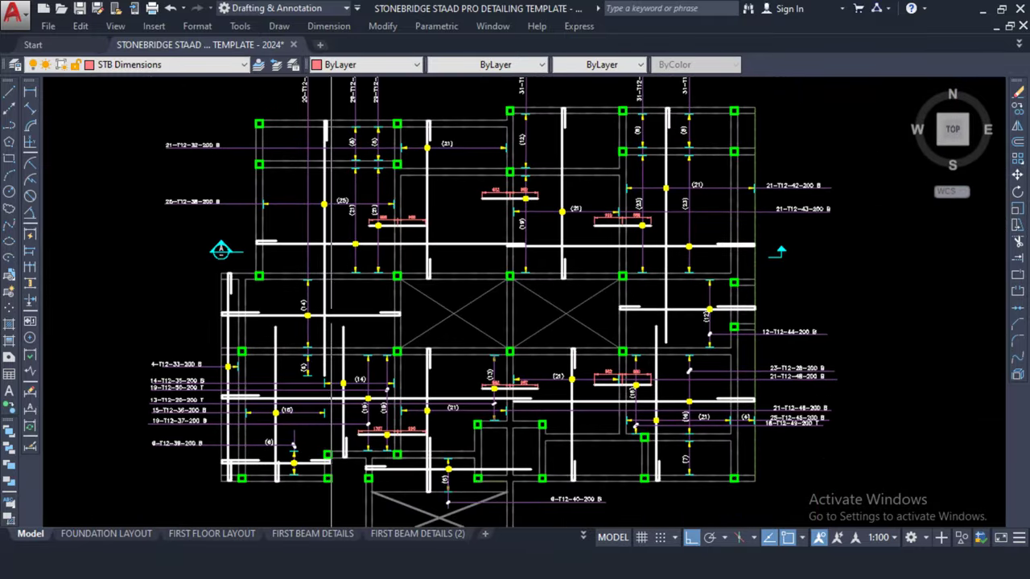
pyautogui.scroll(-5, 383, 445)
pyautogui.scroll(5, 621, 345)
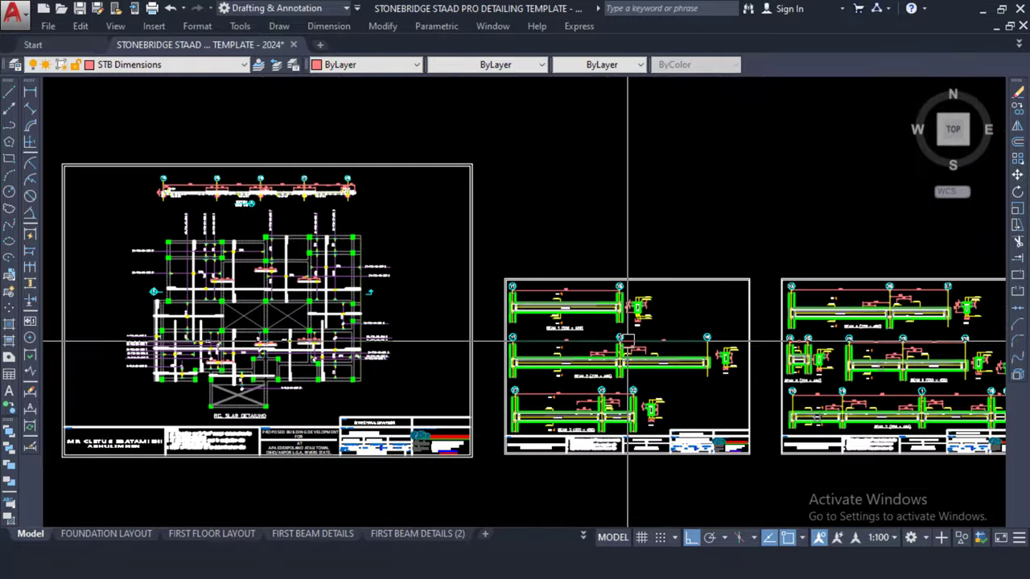
# - Inspect Beam 1 on the first beam detail sheet, focusing on its top bars, bottom bars and links
pyautogui.moveTo(519, 250); pyautogui.dragTo(375, 246, button='middle')
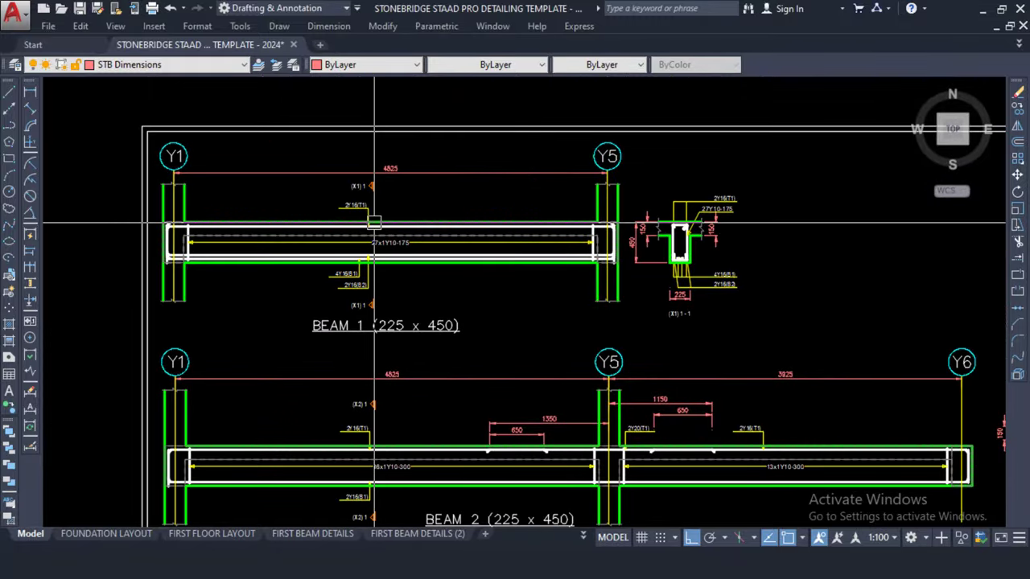
pyautogui.scroll(3, 375, 223)
pyautogui.moveTo(286, 221); pyautogui.dragTo(528, 246, button='middle')
pyautogui.moveTo(387, 246); pyautogui.dragTo(470, 244, button='middle')
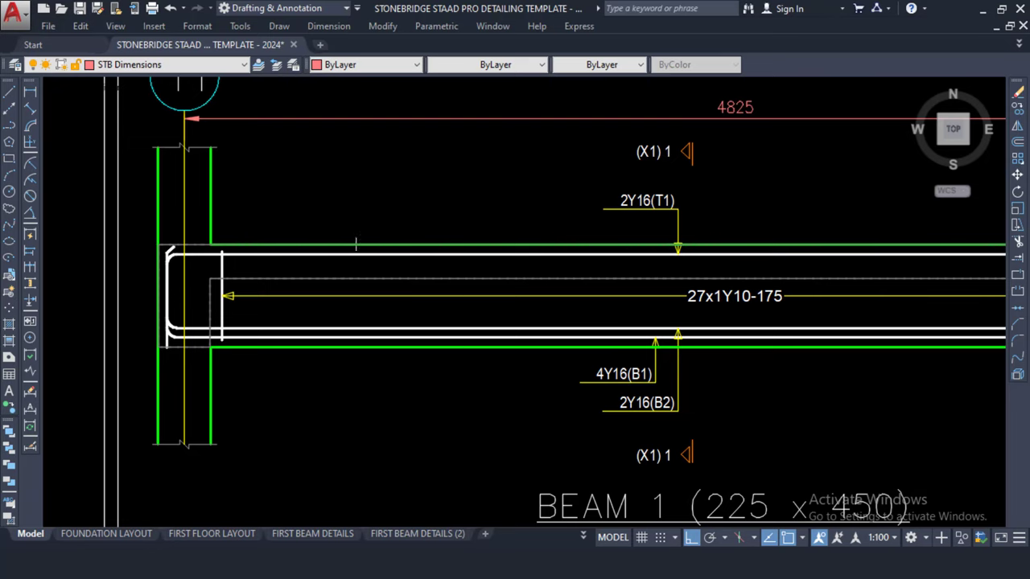
pyautogui.scroll(-2, 306, 266)
pyautogui.scroll(-2, 318, 259)
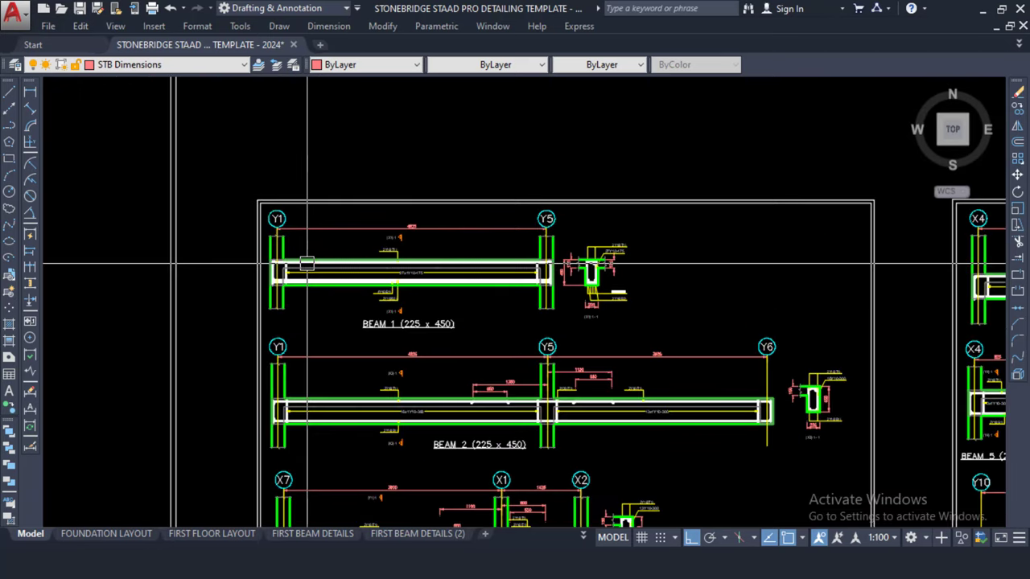
pyautogui.scroll(-6, 306, 263)
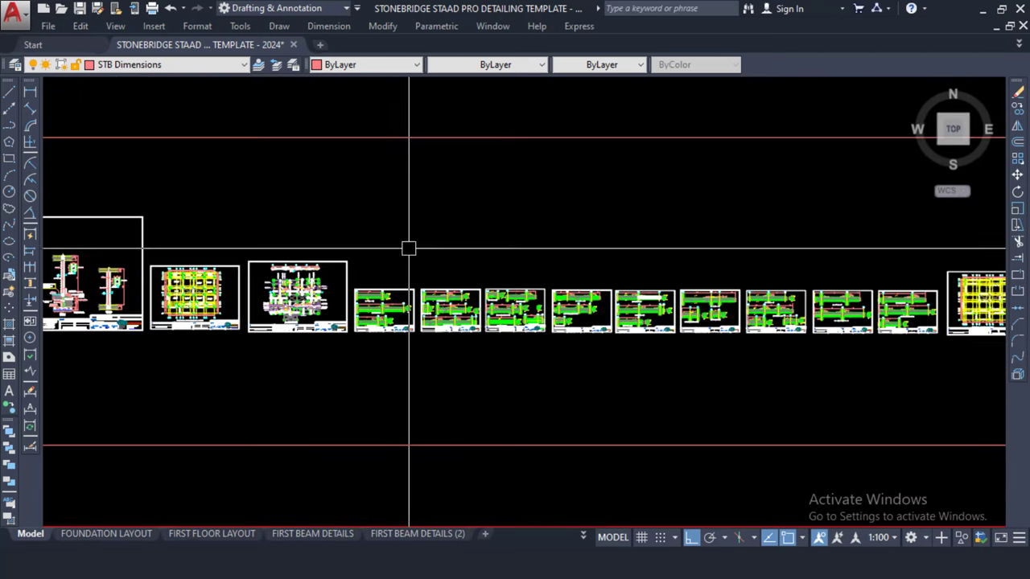
# - Look beyond the row of beam detail sheets and bring the empty sheet frame into view
pyautogui.moveTo(407, 246); pyautogui.dragTo(453, 513, button='middle')
pyautogui.scroll(-2, 426, 367)
pyautogui.moveTo(404, 274); pyautogui.dragTo(478, 453, button='middle')
pyautogui.moveTo(434, 353); pyautogui.dragTo(514, 421, button='middle')
pyautogui.scroll(-2, 514, 407)
pyautogui.moveTo(462, 326); pyautogui.dragTo(386, 426, button='middle')
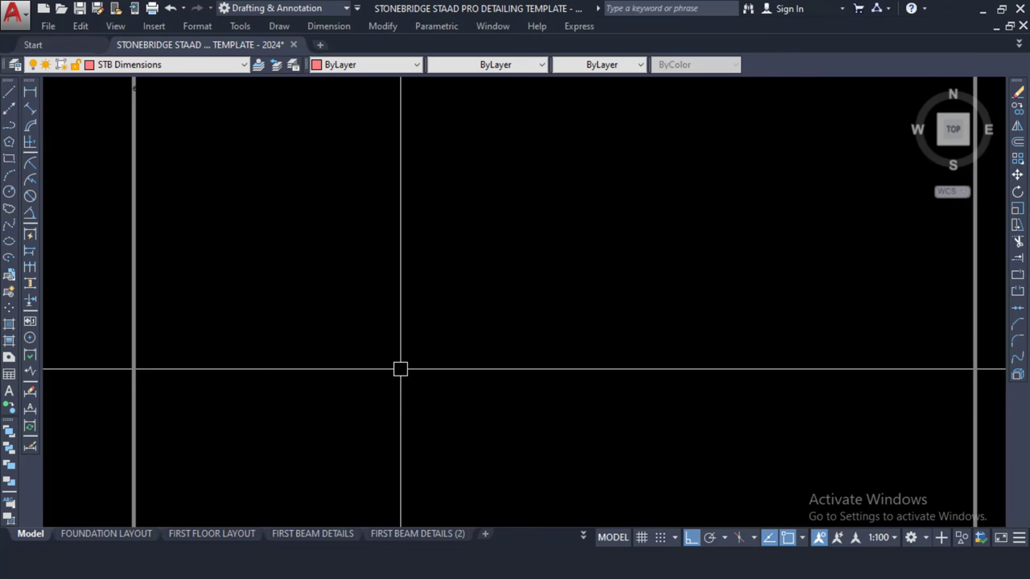
pyautogui.scroll(-2, 391, 375)
pyautogui.moveTo(445, 248); pyautogui.dragTo(454, 310, button='middle')
# - Switch to File Explorer and open the Slab Section 001 drawing from the STAAD PRO folder on the Desktop
pyautogui.hotkey('alt', 'Tab')
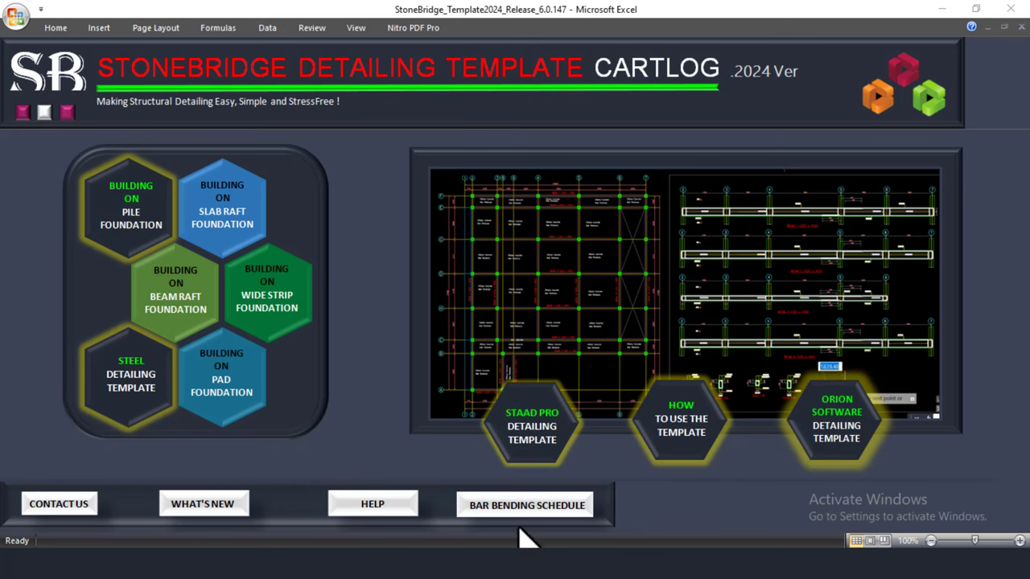
pyautogui.moveTo(523, 567)
pyautogui.click(595, 510)
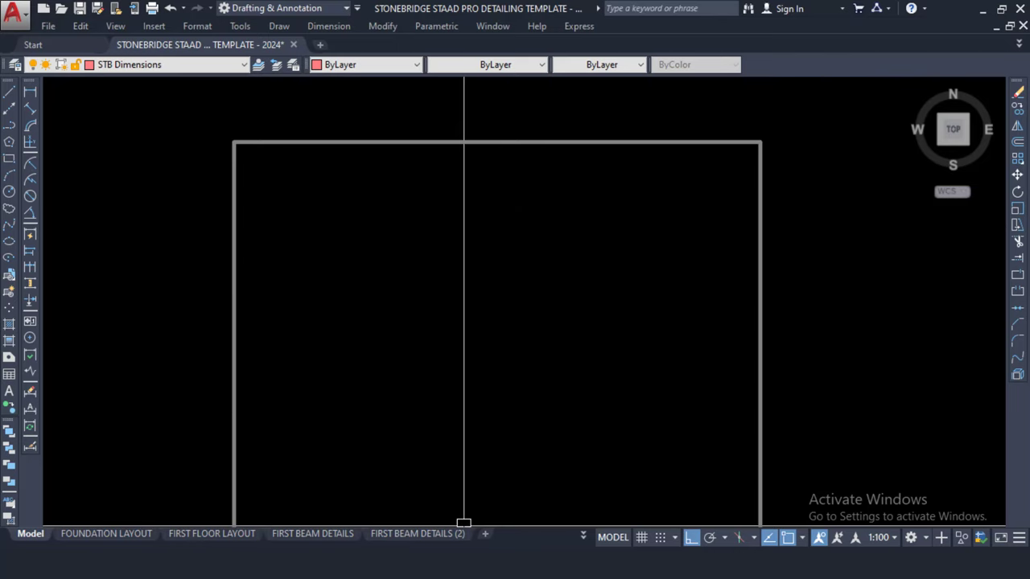
pyautogui.click(423, 563)
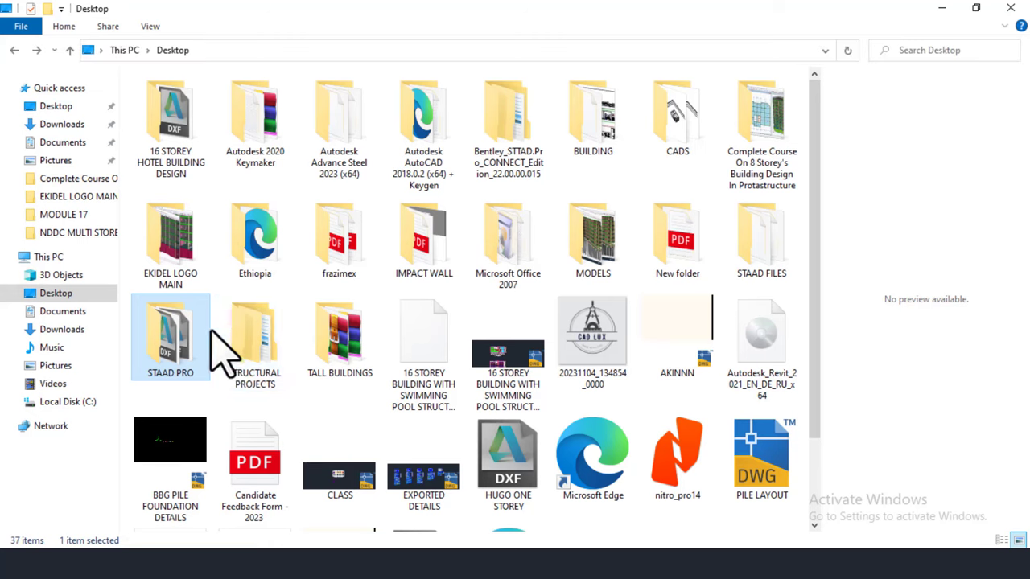
pyautogui.doubleClick(172, 348)
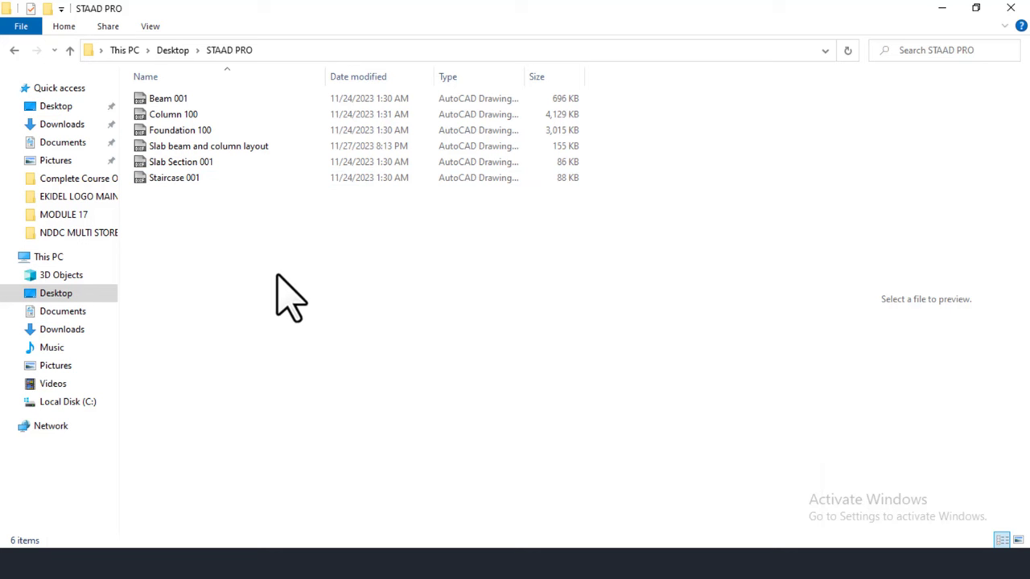
pyautogui.click(195, 166)
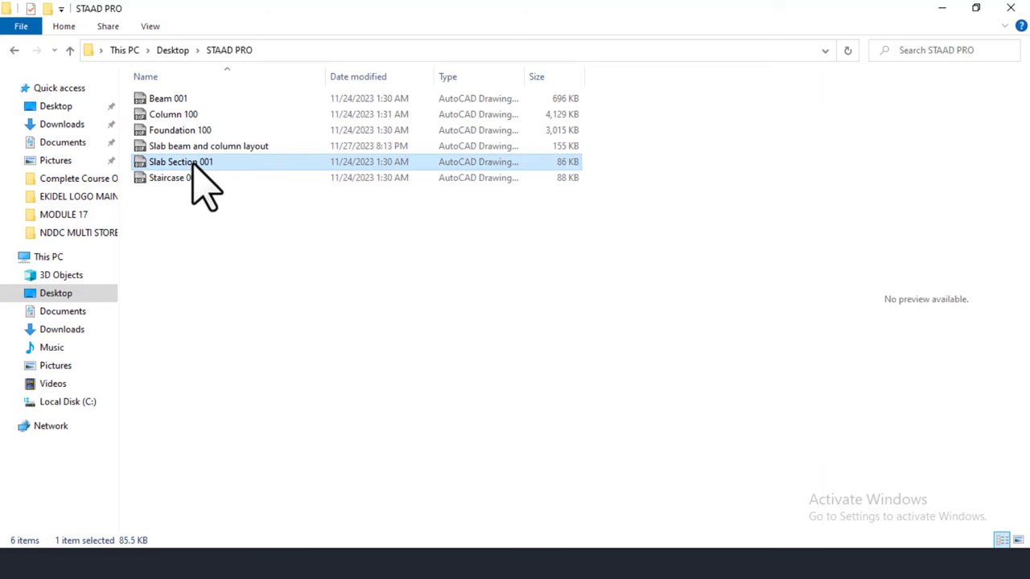
pyautogui.doubleClick(196, 165)
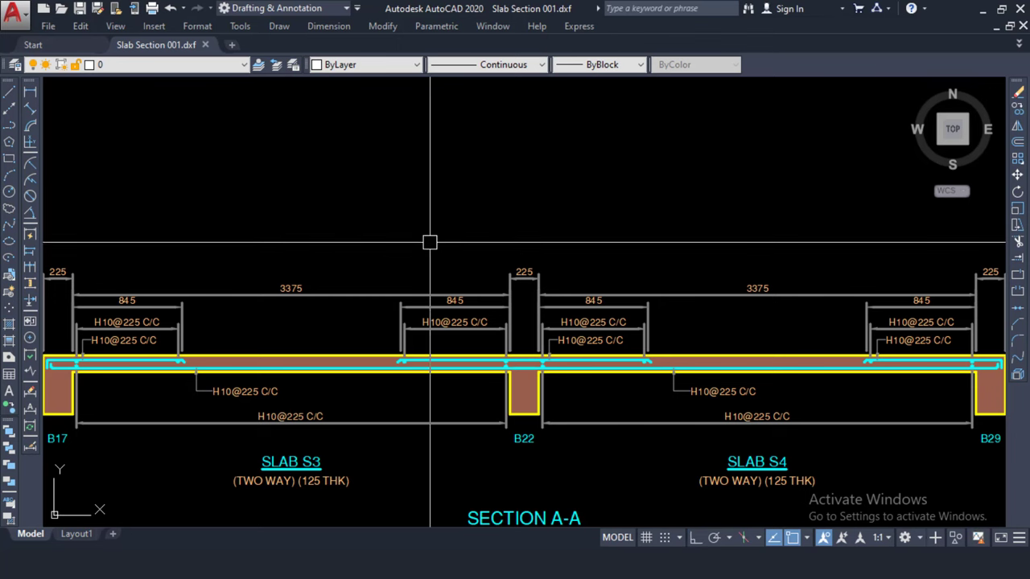
# - Examine the imported slab section, focusing on slab S3's top and bottom bars near beam B17
pyautogui.scroll(-4, 437, 226)
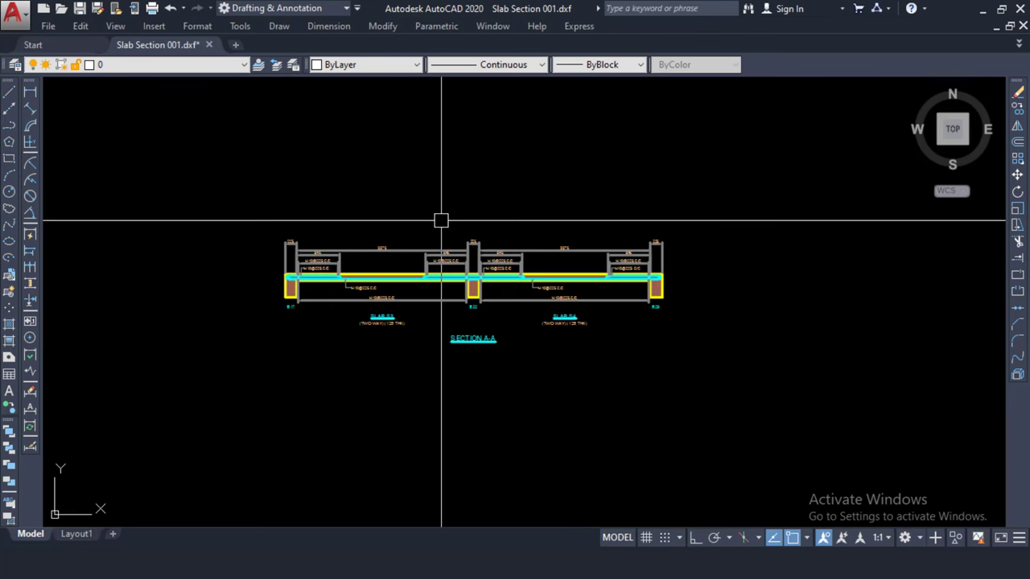
pyautogui.scroll(4, 356, 281)
pyautogui.scroll(2, 349, 279)
pyautogui.scroll(-2, 346, 272)
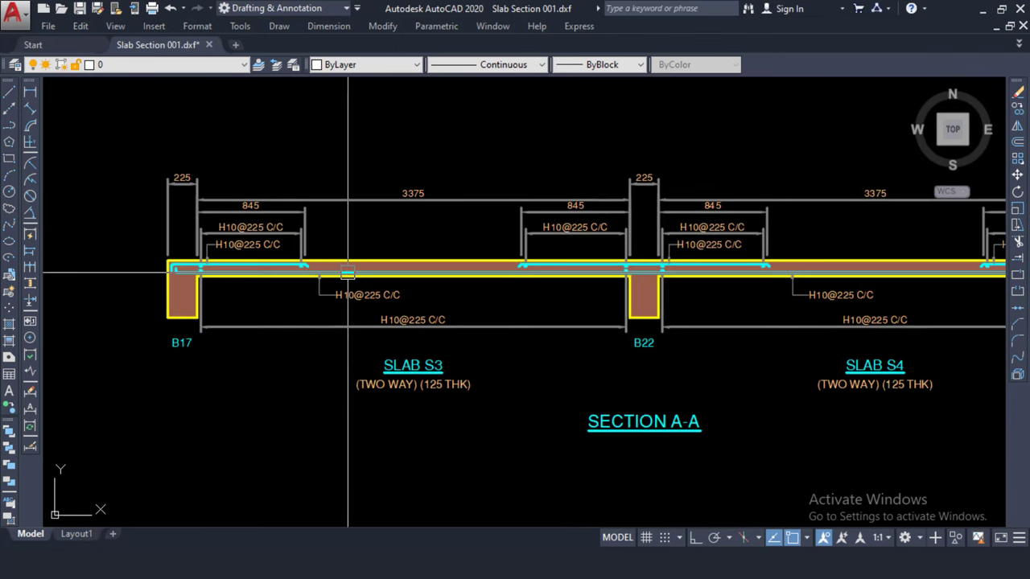
pyautogui.moveTo(253, 246); pyautogui.dragTo(259, 282, button='middle')
pyautogui.scroll(-2, 193, 229)
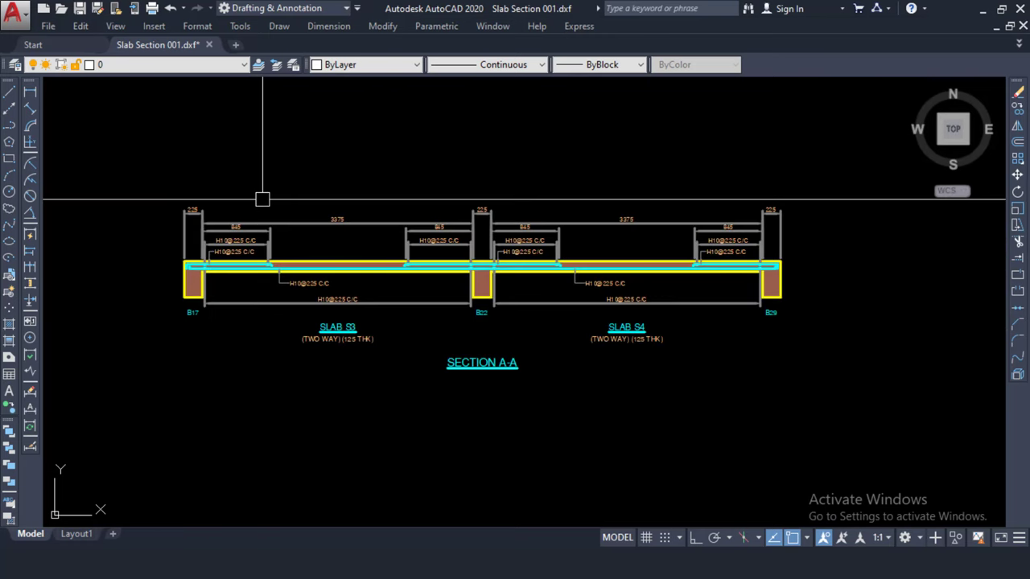
pyautogui.scroll(2, 241, 269)
pyautogui.scroll(2, 156, 281)
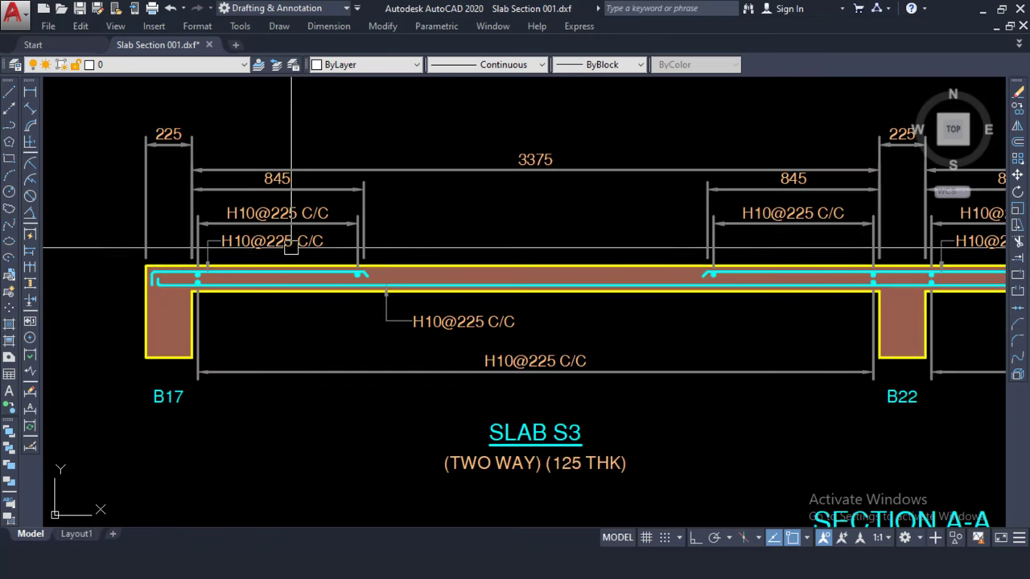
# - Inspect the reinforcement around beam B22 and the Section A-A title, and return to the whole slab section
pyautogui.scroll(-2, 324, 231)
pyautogui.scroll(2, 593, 367)
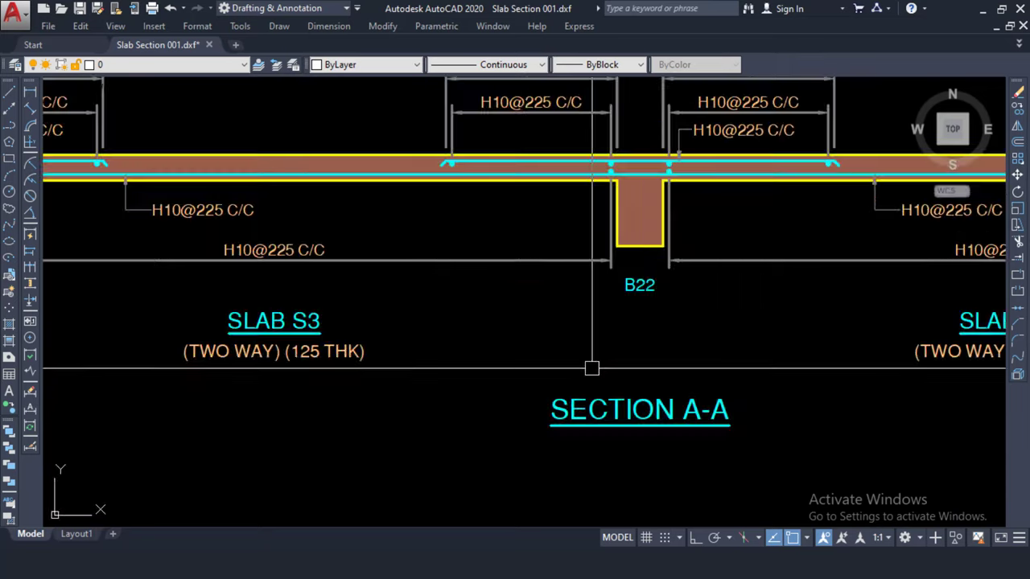
pyautogui.scroll(-4, 526, 345)
pyautogui.scroll(2, 575, 310)
pyautogui.moveTo(284, 337)
pyautogui.mouseDown(button='middle')
pyautogui.moveTo(409, 338)
pyautogui.moveTo(377, 326)
pyautogui.mouseUp(button='middle')
pyautogui.scroll(-2, 313, 313)
pyautogui.moveTo(361, 267); pyautogui.dragTo(317, 305, button='middle')
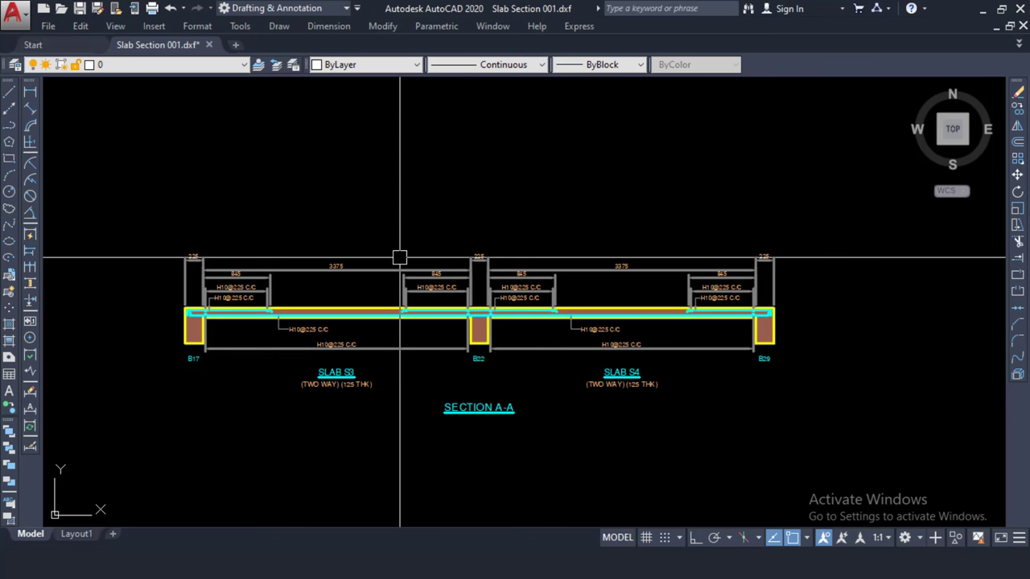
pyautogui.moveTo(306, 276); pyautogui.dragTo(292, 230, button='middle')
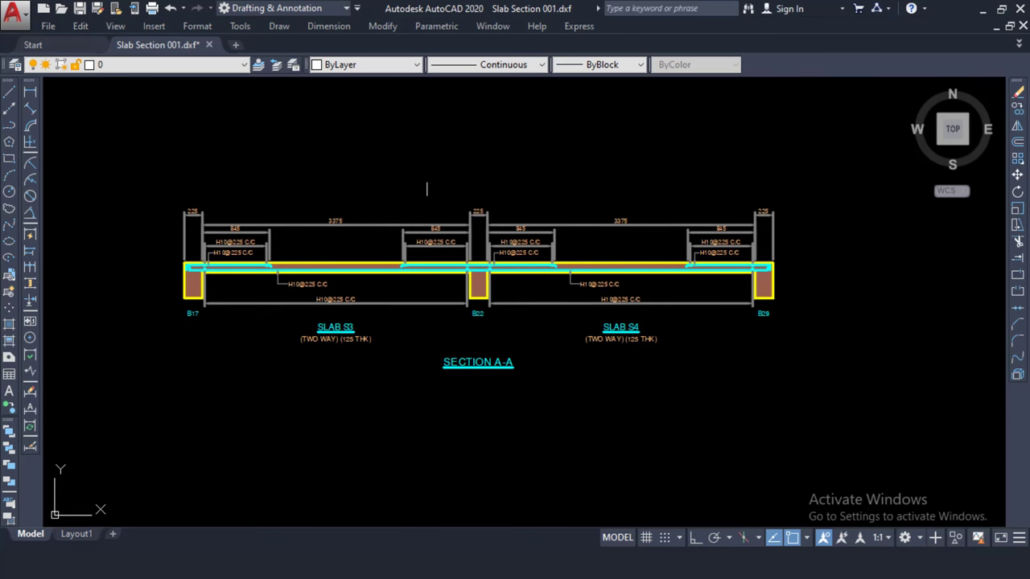
pyautogui.moveTo(547, 210); pyautogui.dragTo(619, 196, button='middle')
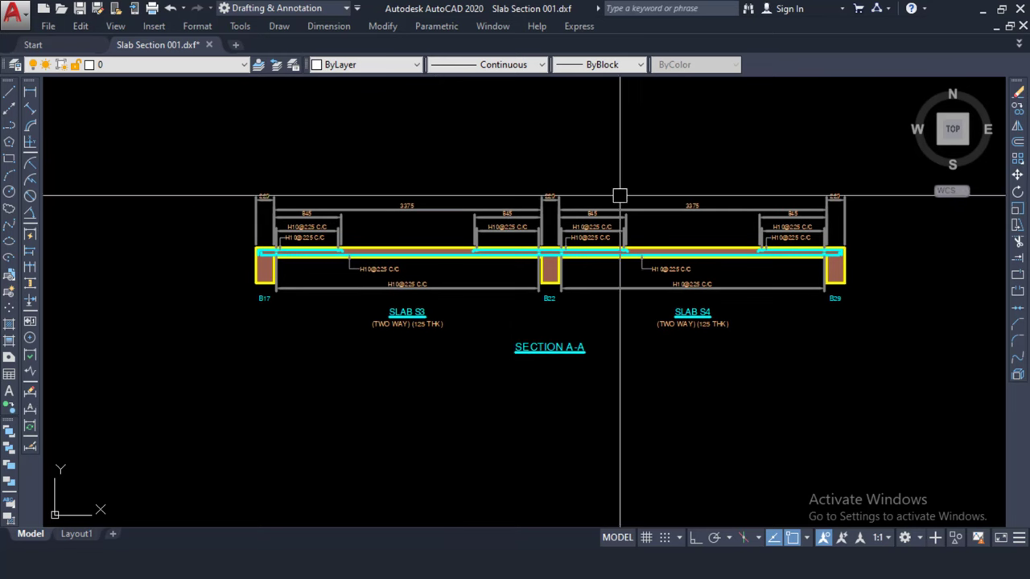
# - Select the entire Section A-A drawing with its dimensions and labels, and copy it to the clipboard
pyautogui.click(884, 154)
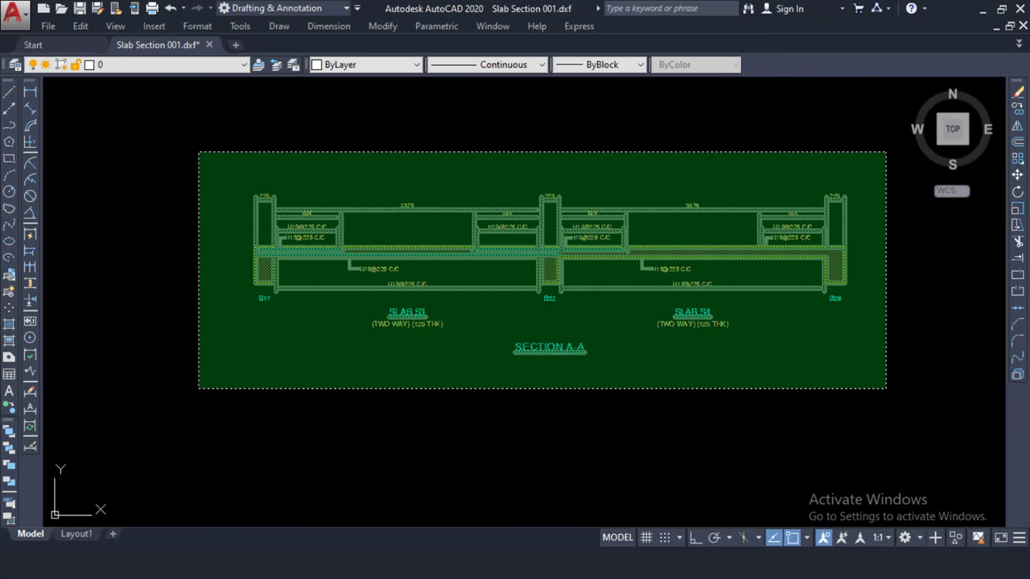
pyautogui.click(204, 384)
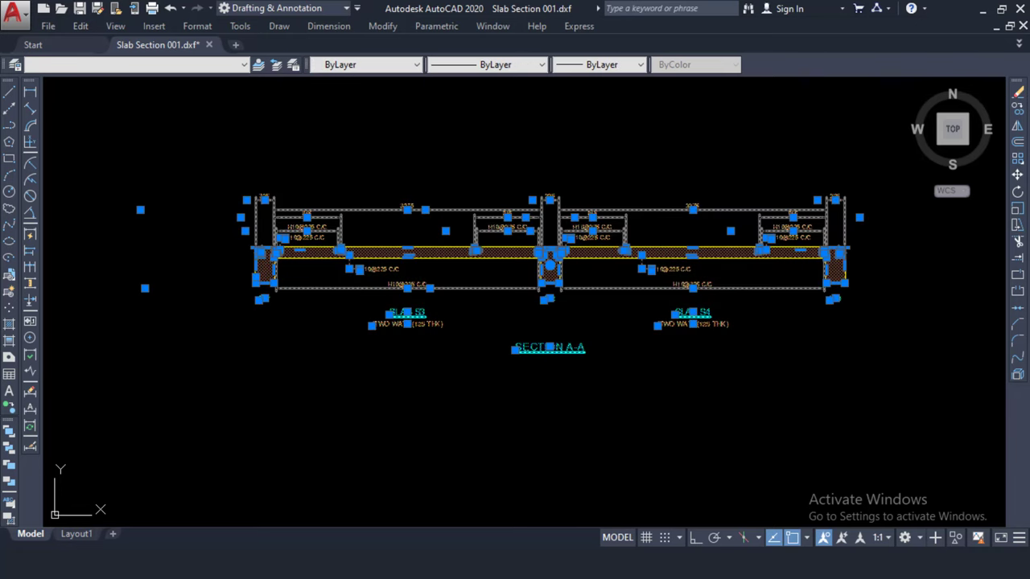
pyautogui.rightClick(428, 131)
pyautogui.moveTo(507, 133)
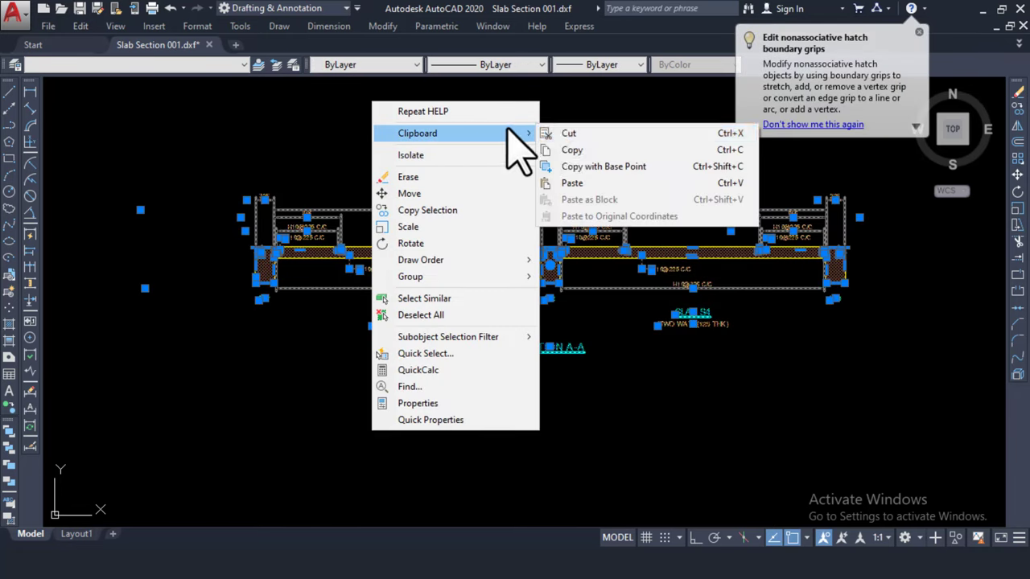
pyautogui.click(572, 151)
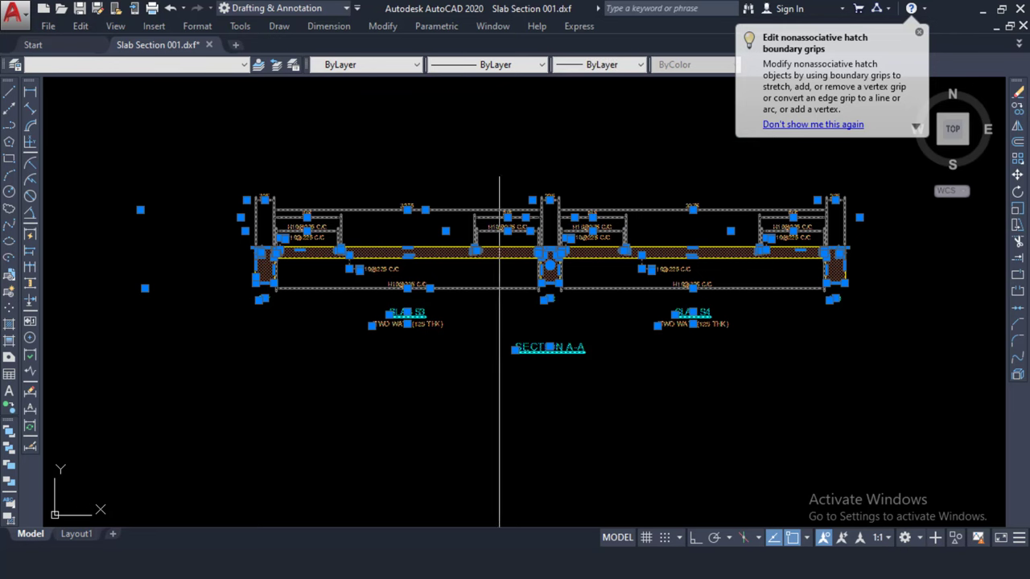
# - Switch to the STONEBRIDGE STAAD PRO DETAILING TEMPLATE - 2024 drawing and paste the copied Section A-A into its model space
pyautogui.press('Escape')
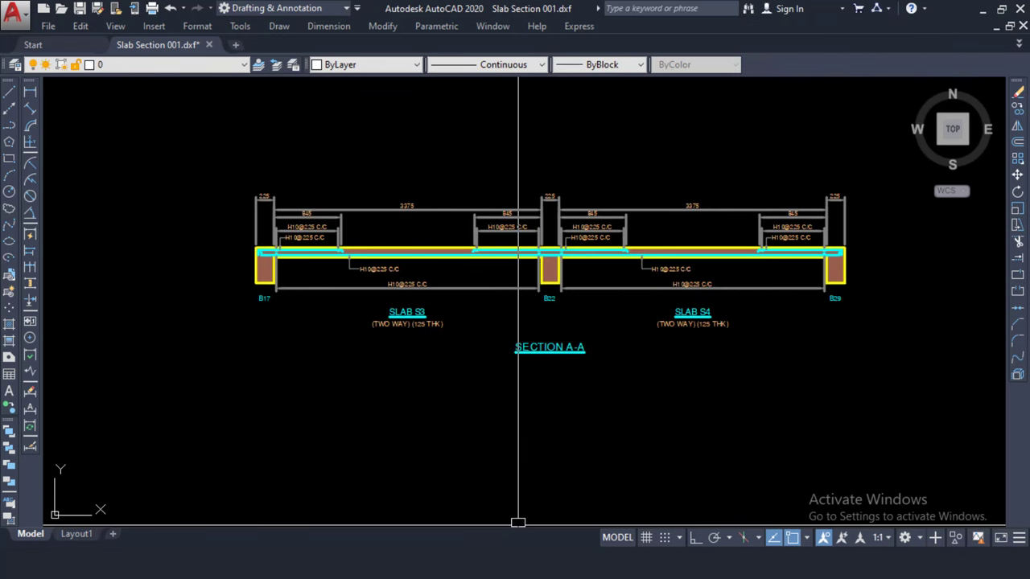
pyautogui.moveTo(458, 567)
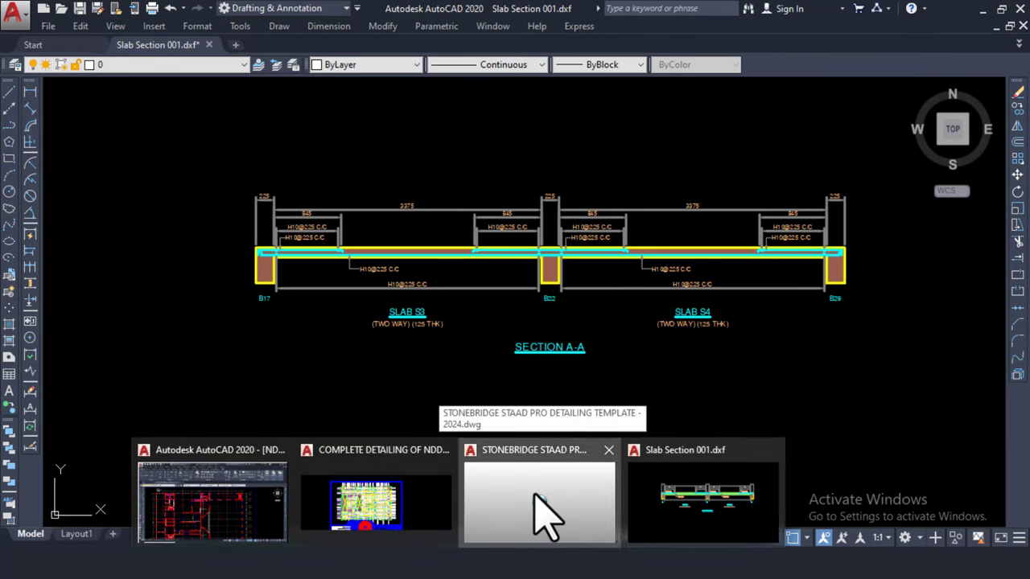
pyautogui.click(547, 515)
pyautogui.scroll(-4, 395, 213)
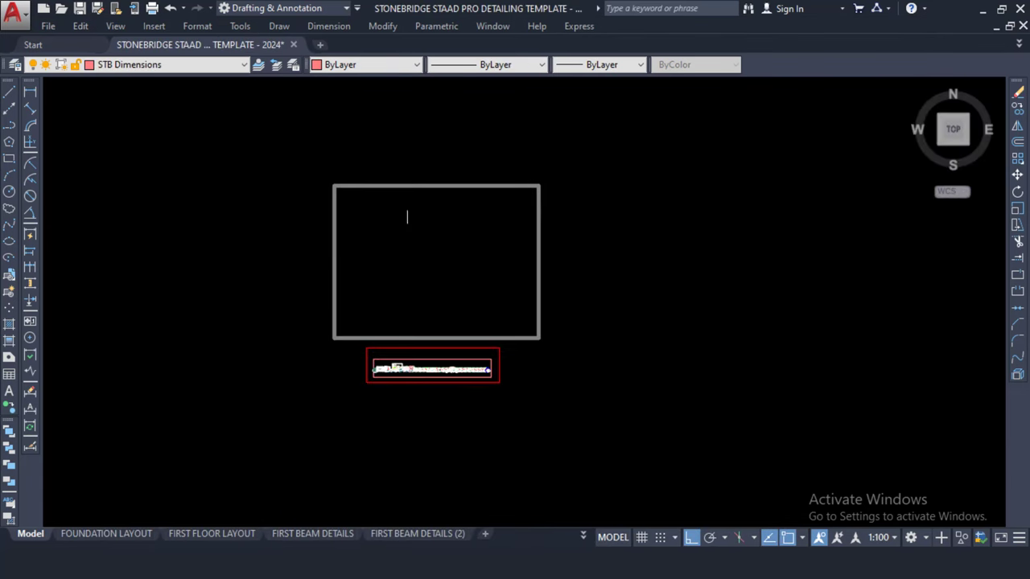
pyautogui.moveTo(438, 253); pyautogui.dragTo(366, 244, button='middle')
pyautogui.scroll(2, 365, 244)
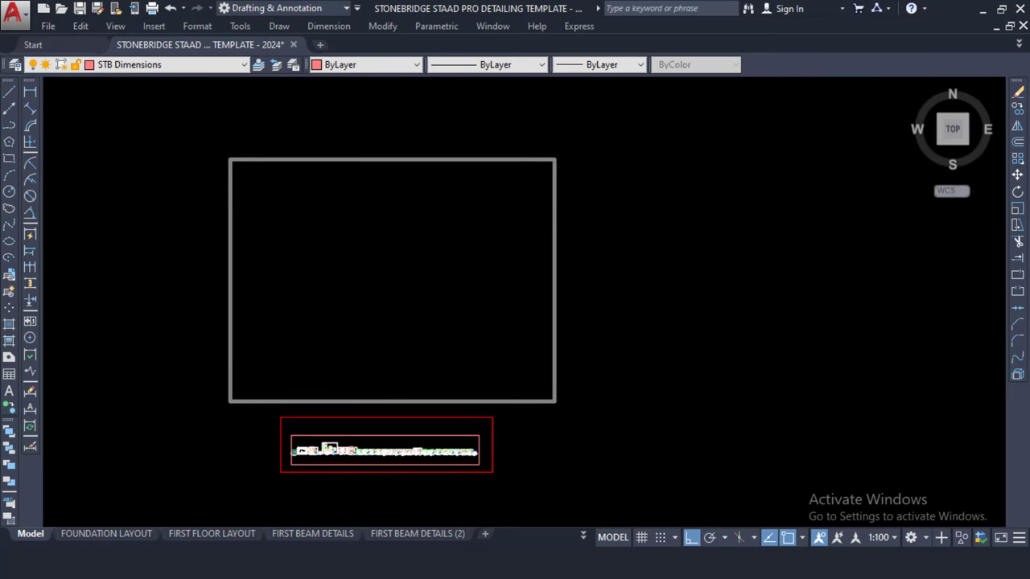
pyautogui.scroll(2, 345, 162)
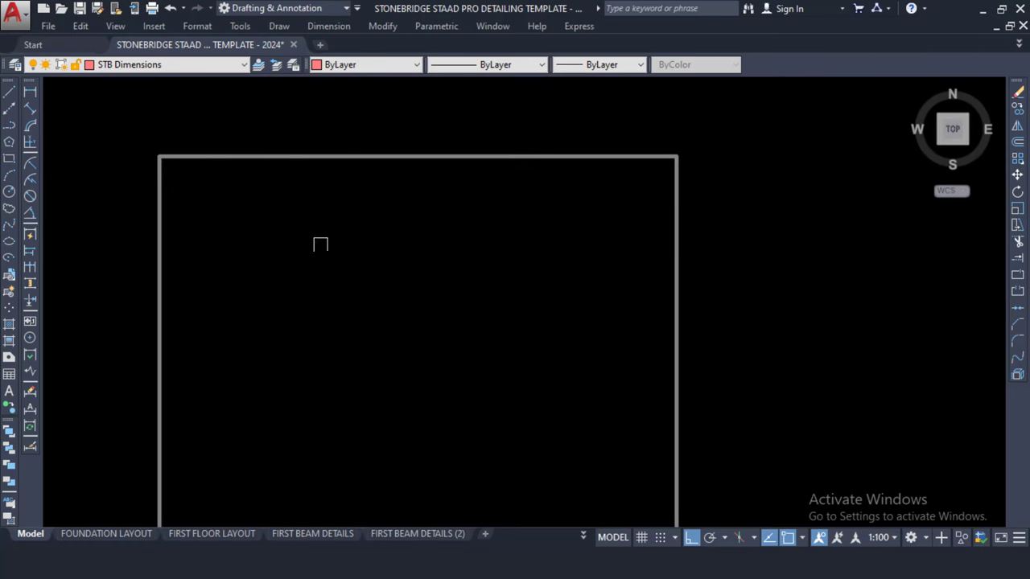
pyautogui.rightClick(334, 238)
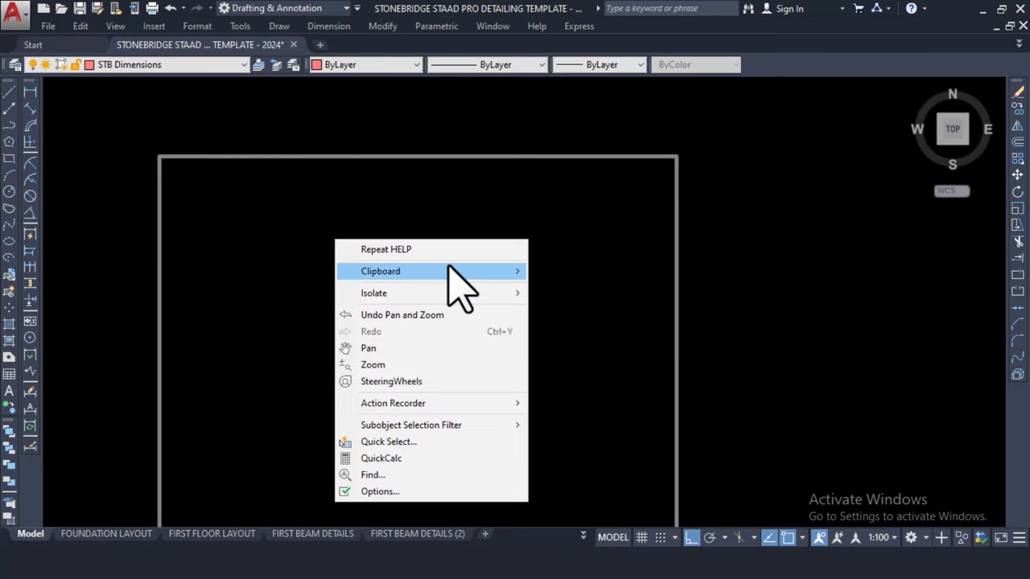
pyautogui.moveTo(448, 266)
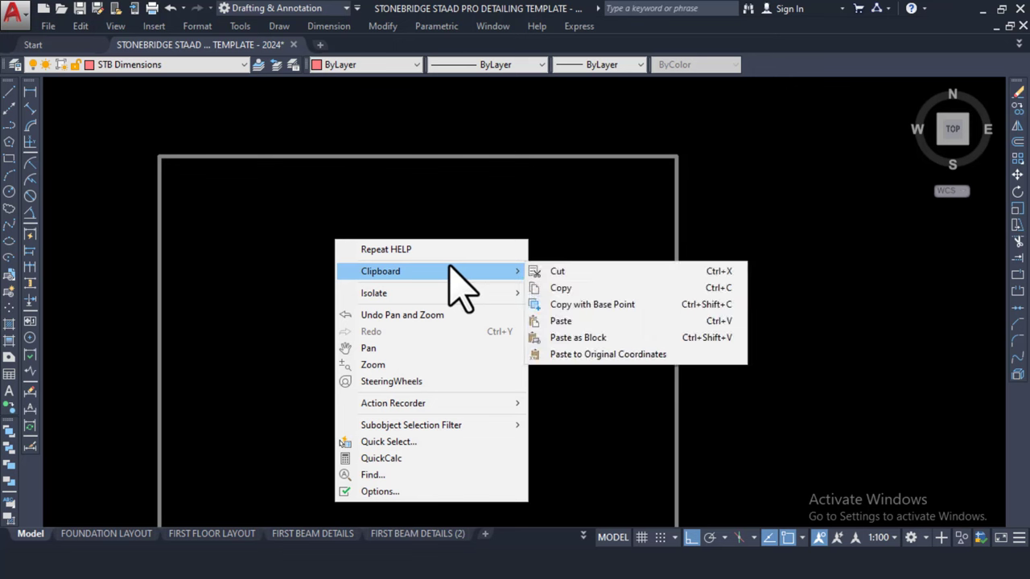
pyautogui.click(565, 321)
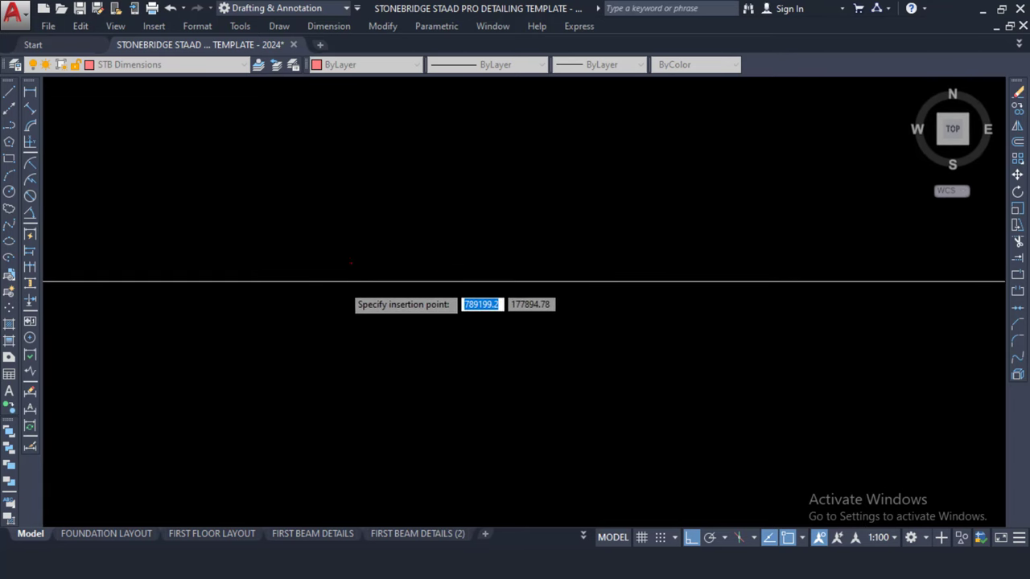
pyautogui.click(265, 314)
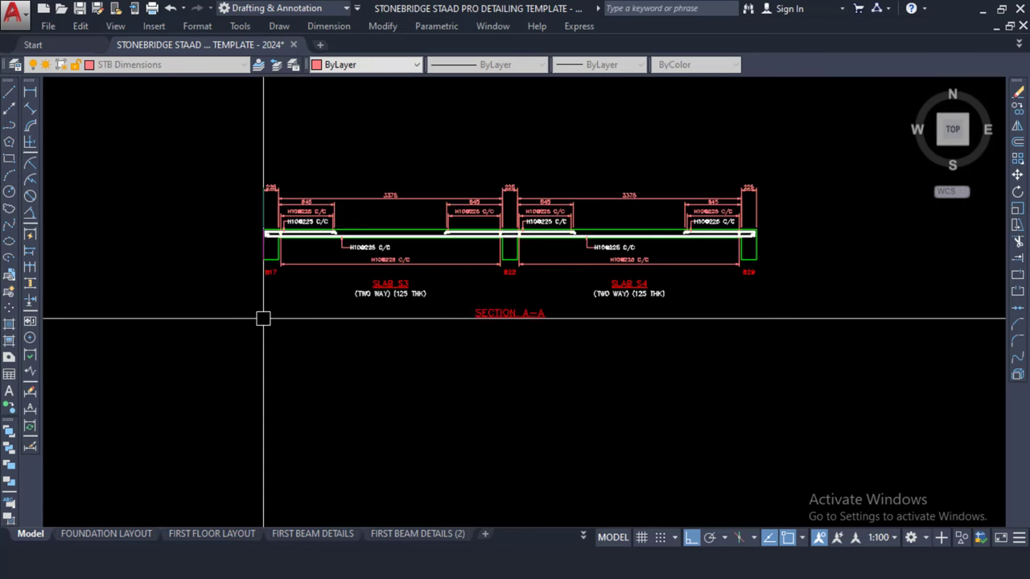
# - Compare the pasted slab S3 reinforcement near beam B17 with the original in the Slab Section 001 drawing
pyautogui.scroll(4, 413, 202)
pyautogui.moveTo(245, 240); pyautogui.dragTo(349, 257, button='middle')
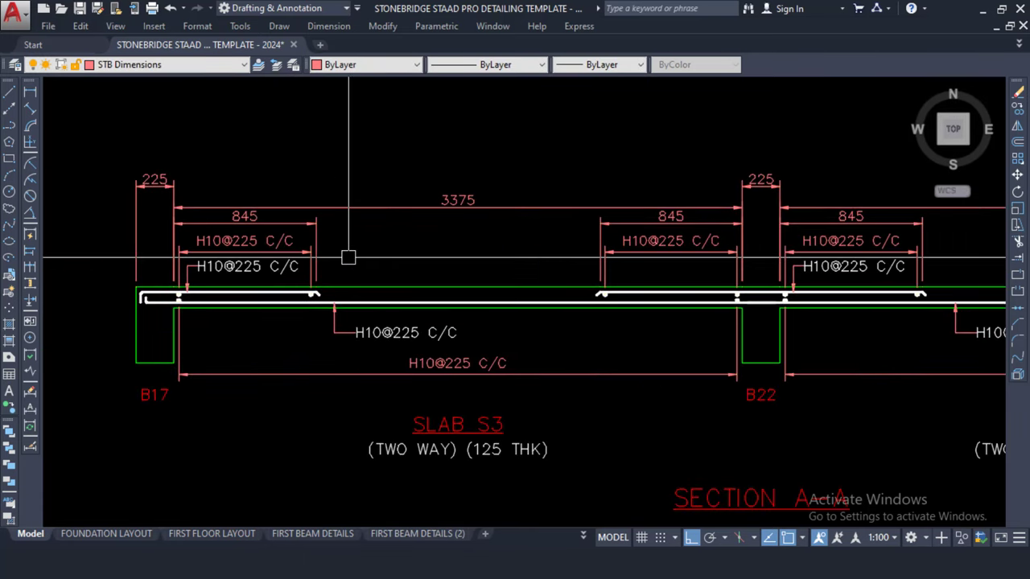
pyautogui.scroll(2, 159, 255)
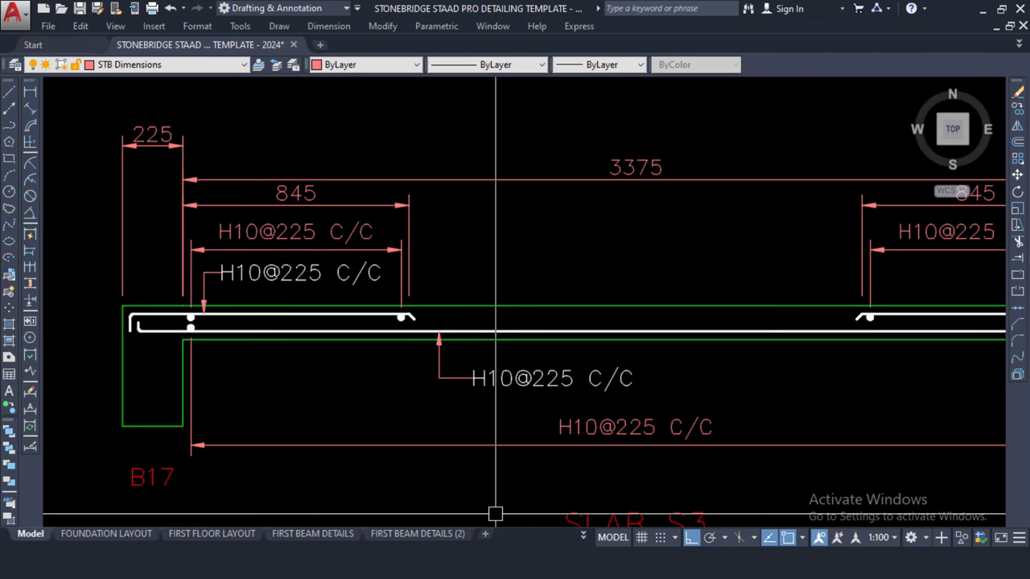
pyautogui.moveTo(455, 567)
pyautogui.click(690, 515)
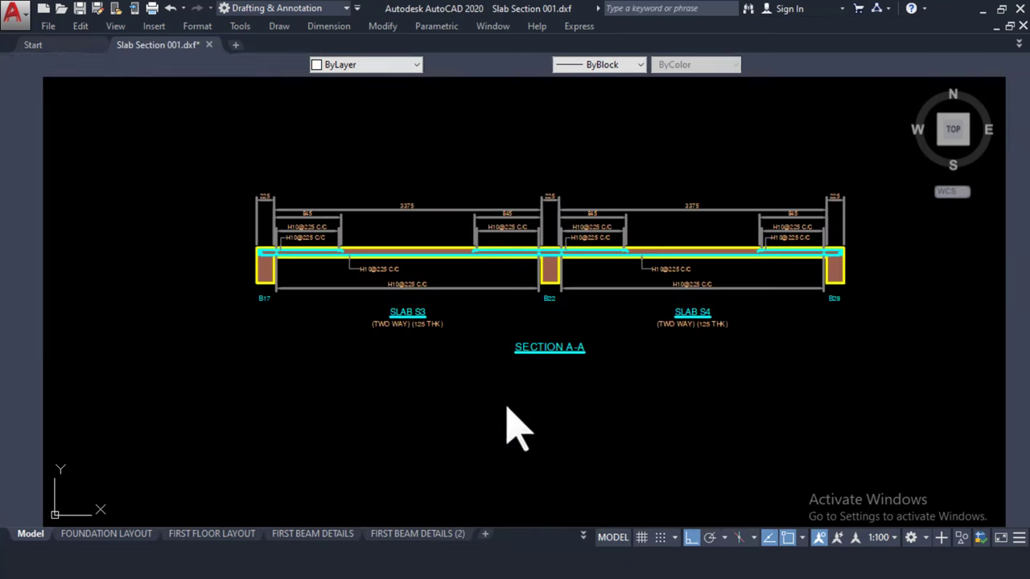
pyautogui.scroll(7, 306, 249)
pyautogui.moveTo(271, 232); pyautogui.dragTo(334, 239, button='middle')
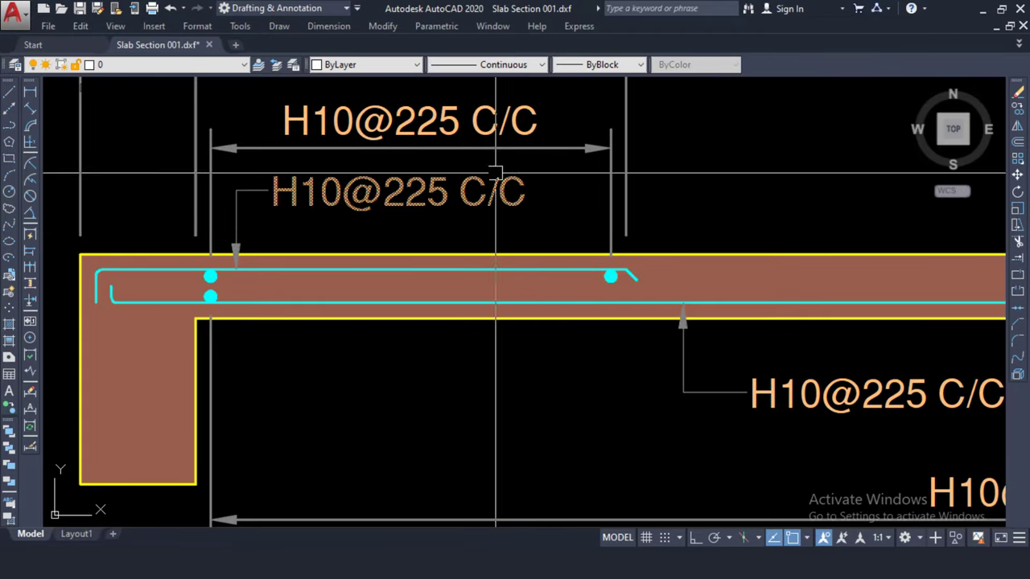
# - Try to fit the program window showing Slab Section 001 into one half of the screen for a side-by-side comparison
pyautogui.moveTo(479, 28); pyautogui.dragTo(252, 21)
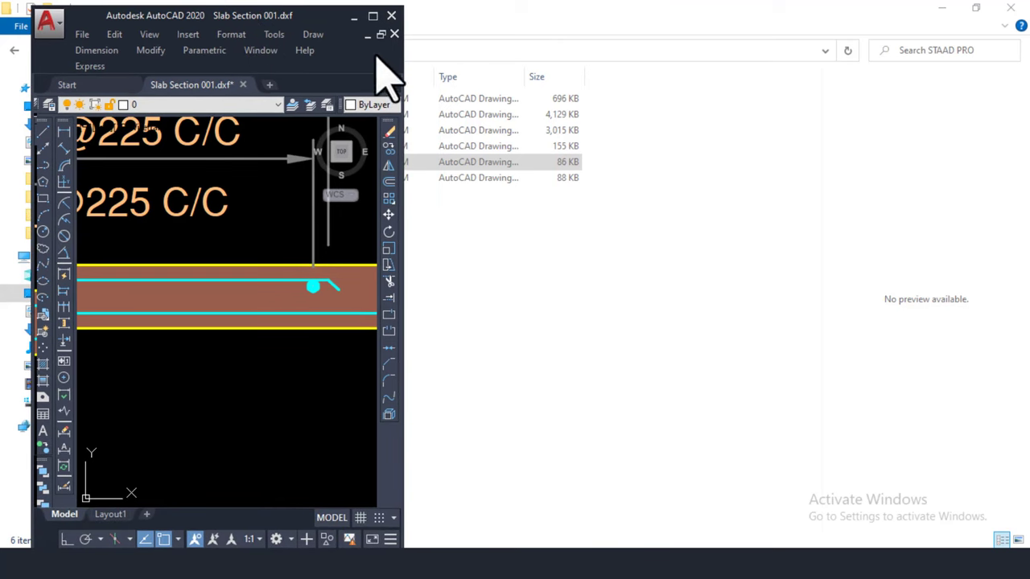
pyautogui.moveTo(403, 82); pyautogui.dragTo(579, 110)
pyautogui.moveTo(134, 18); pyautogui.dragTo(96, 12)
pyautogui.scroll(-2, 290, 223)
pyautogui.scroll(-4, 290, 217)
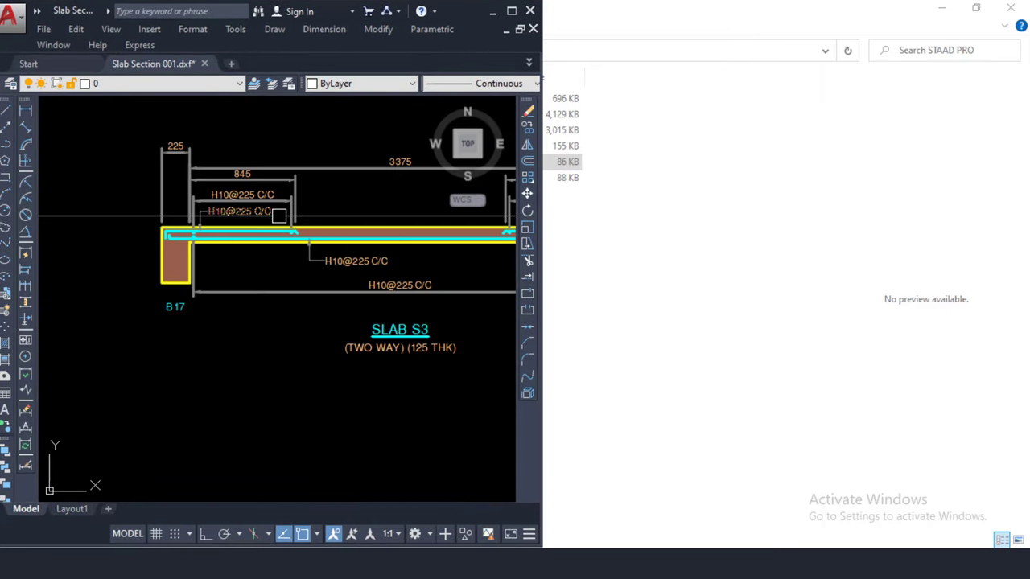
pyautogui.scroll(1, 463, 338)
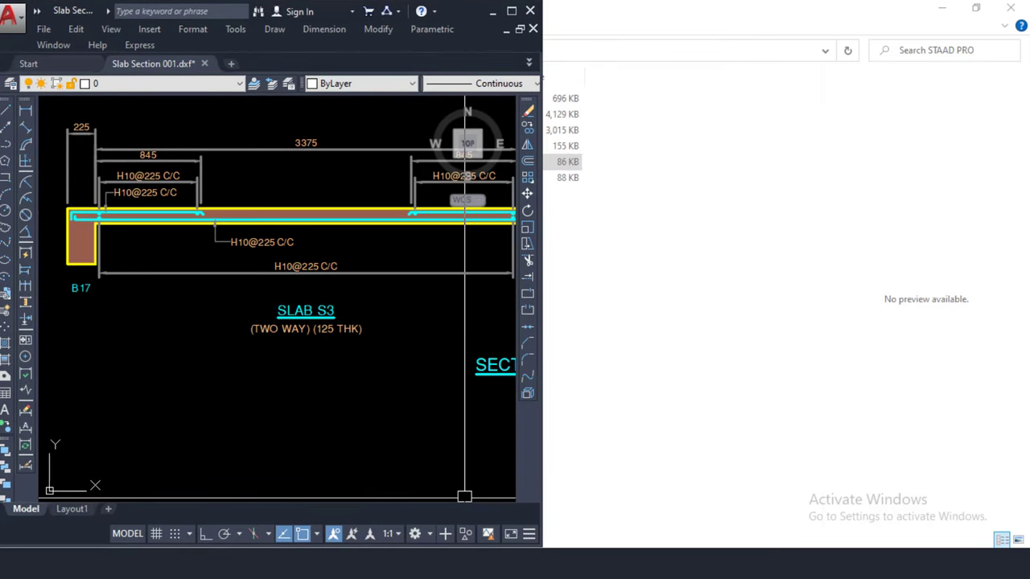
# - Switch to the template drawing, return the program window to full screen and show the whole pasted Section A-A
pyautogui.click(535, 547)
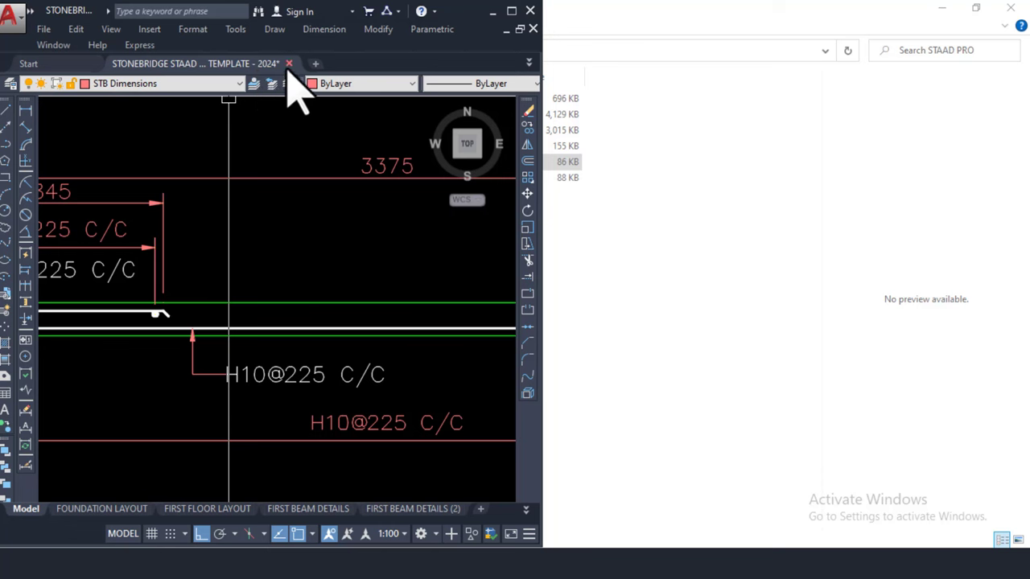
pyautogui.click(879, 22)
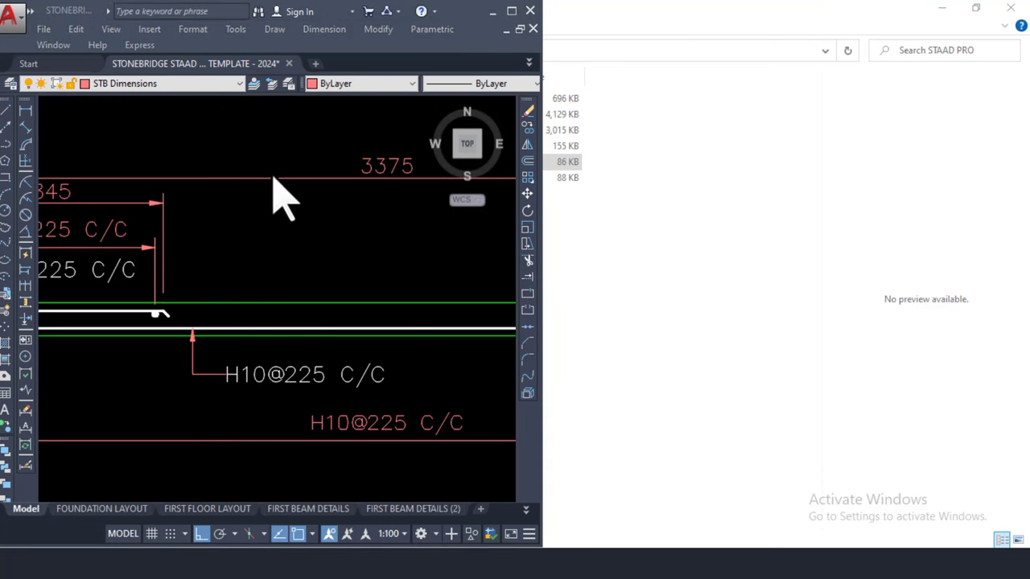
pyautogui.scroll(-5, 261, 219)
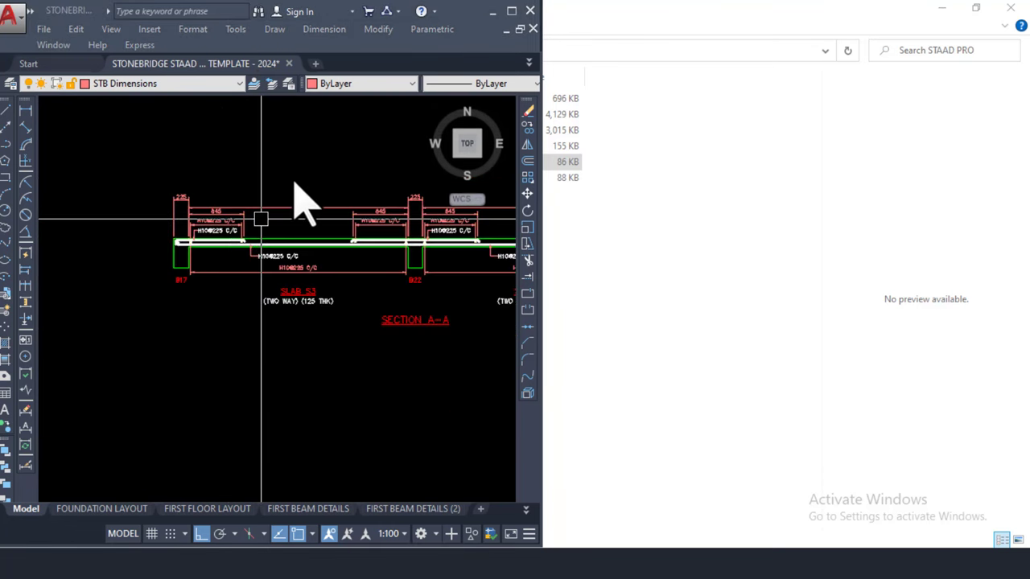
pyautogui.scroll(3, 248, 172)
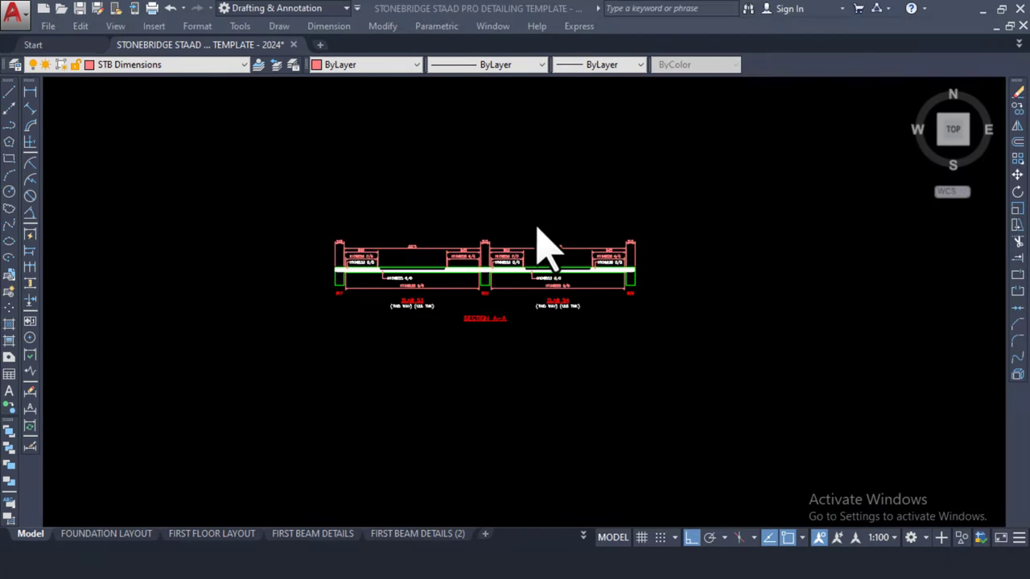
pyautogui.scroll(4, 537, 233)
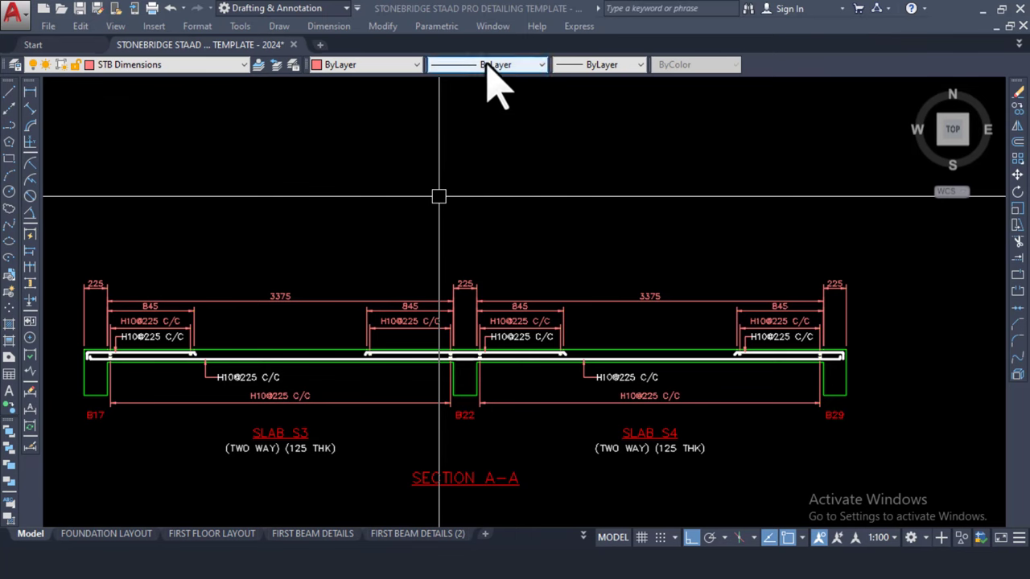
# - Tile all open drawing windows vertically
pyautogui.click(497, 30)
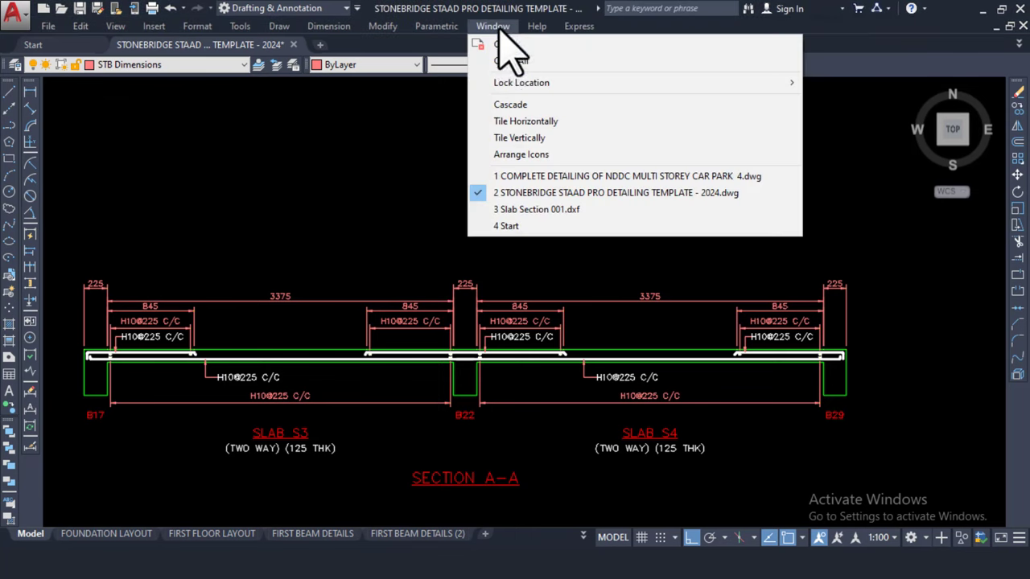
pyautogui.click(534, 140)
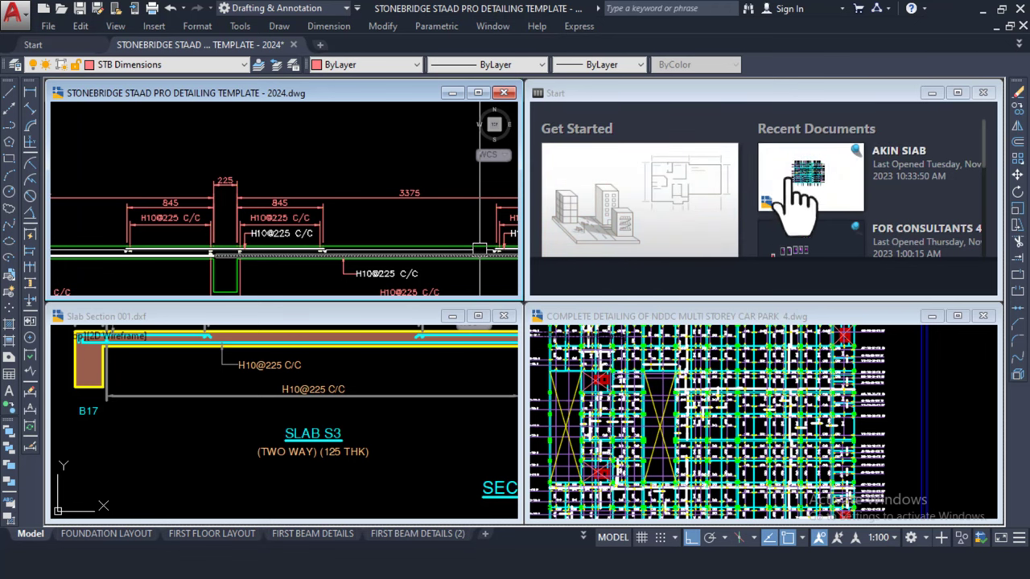
pyautogui.click(984, 95)
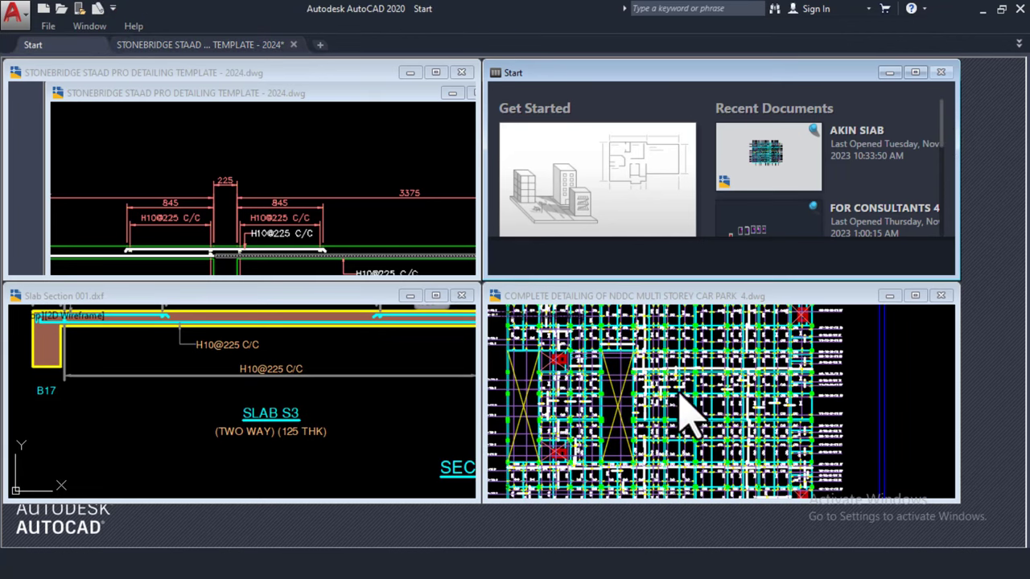
# - Minimize the COMPLETE DETAILING OF NDDC MULTI STOREY CAR PARK 4 drawing and the Start window
pyautogui.click(809, 349)
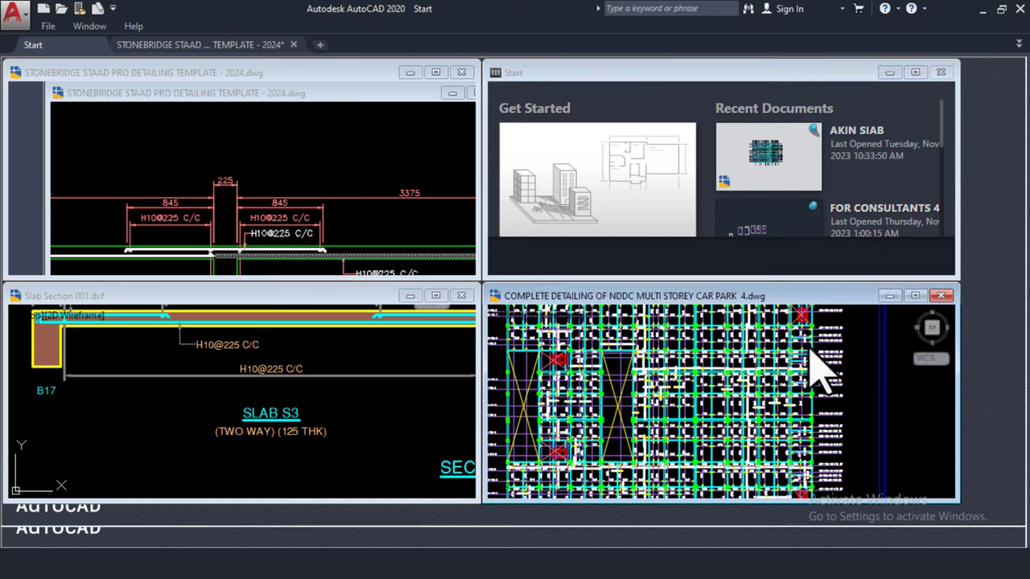
pyautogui.scroll(-4, 724, 384)
pyautogui.scroll(2, 714, 381)
pyautogui.scroll(4, 764, 420)
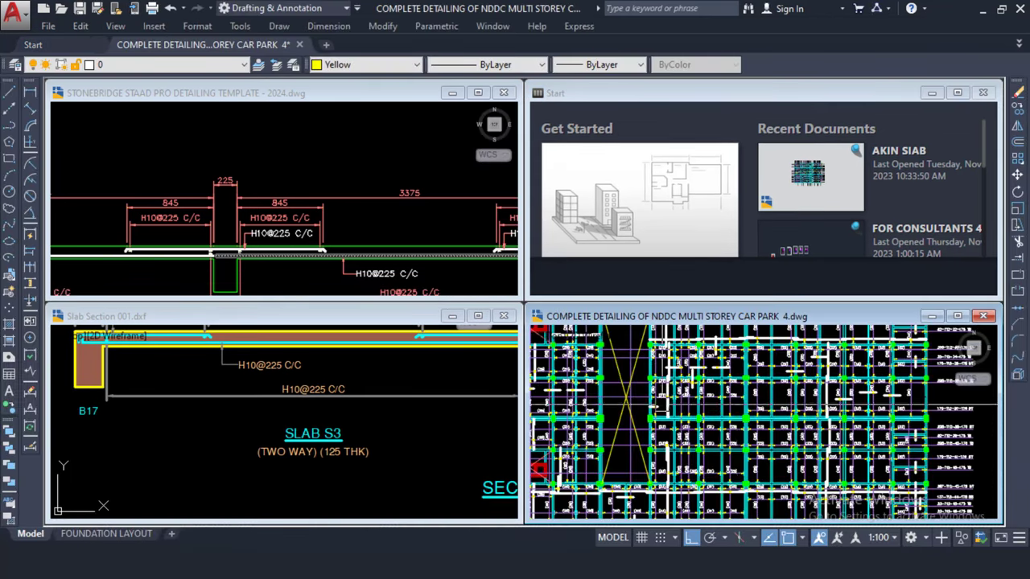
pyautogui.scroll(-4, 832, 374)
pyautogui.scroll(2, 814, 372)
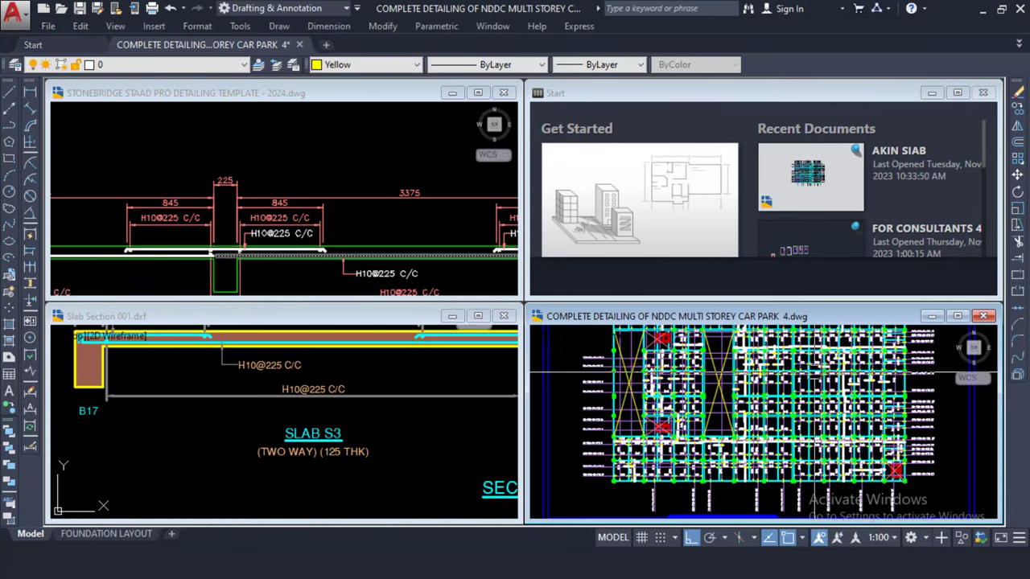
pyautogui.click(931, 317)
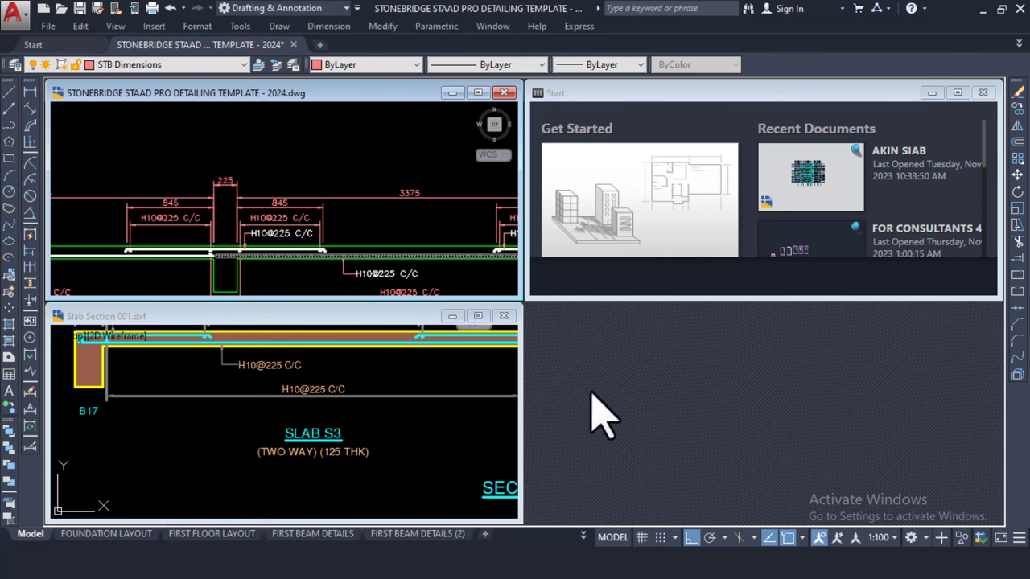
pyautogui.click(988, 93)
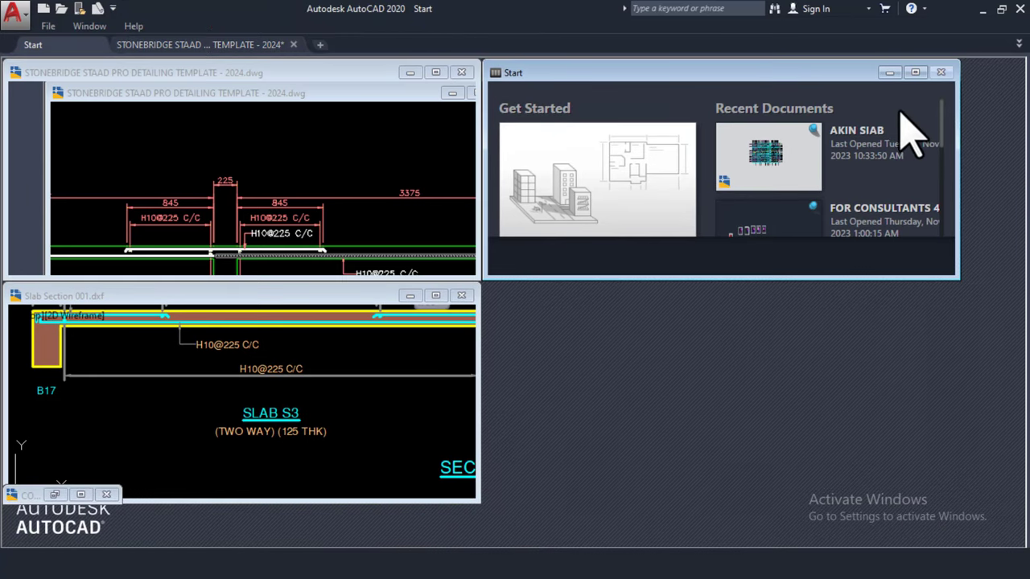
pyautogui.click(889, 73)
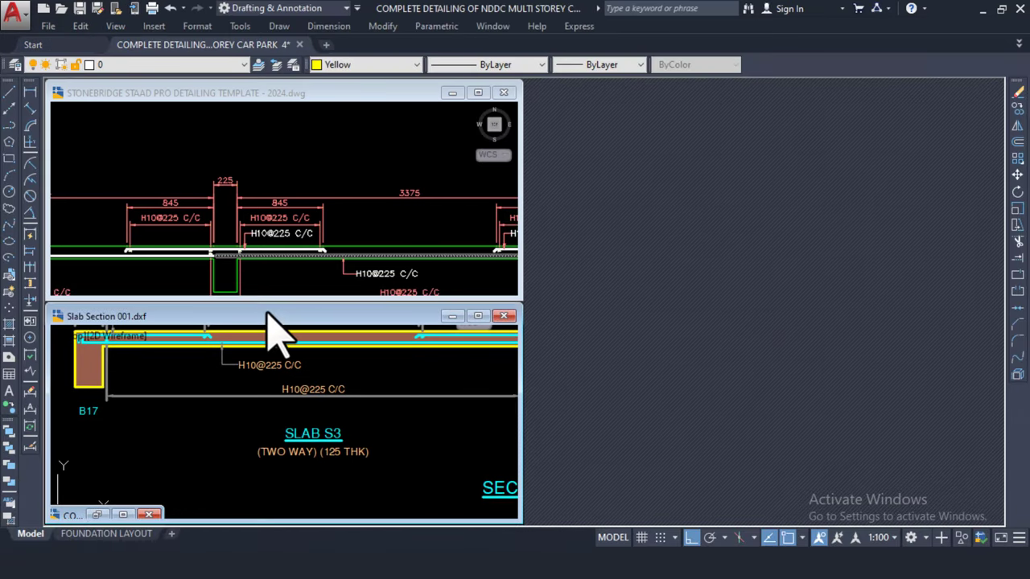
# - Arrange the Slab Section 001 window to the left of the template window and stretch both to almost the full workspace height
pyautogui.moveTo(269, 314)
pyautogui.mouseDown()
pyautogui.moveTo(670, 241)
pyautogui.moveTo(698, 104)
pyautogui.mouseUp()
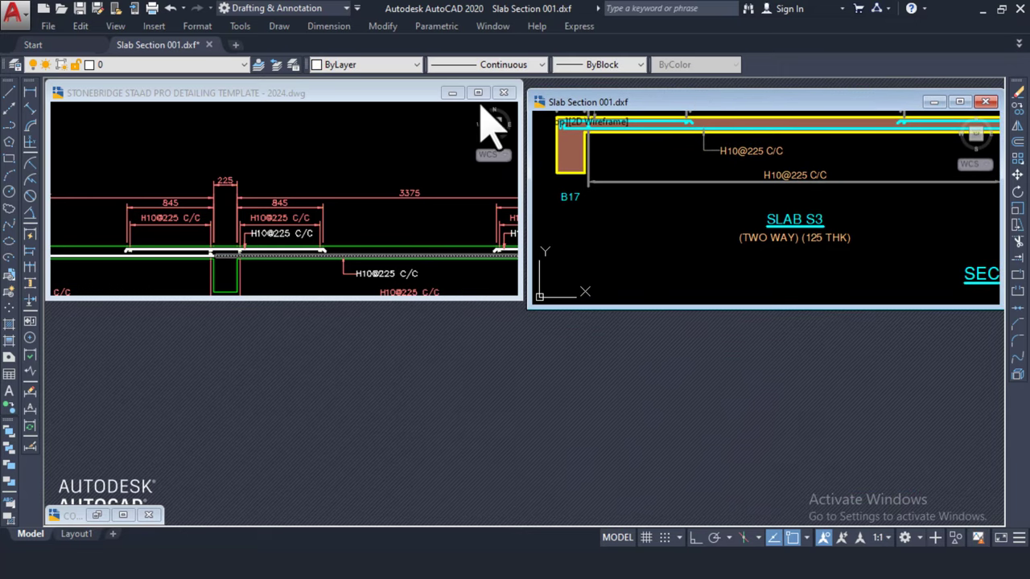
pyautogui.moveTo(335, 303)
pyautogui.mouseDown()
pyautogui.moveTo(314, 539)
pyautogui.moveTo(315, 497)
pyautogui.moveTo(314, 511)
pyautogui.mouseUp()
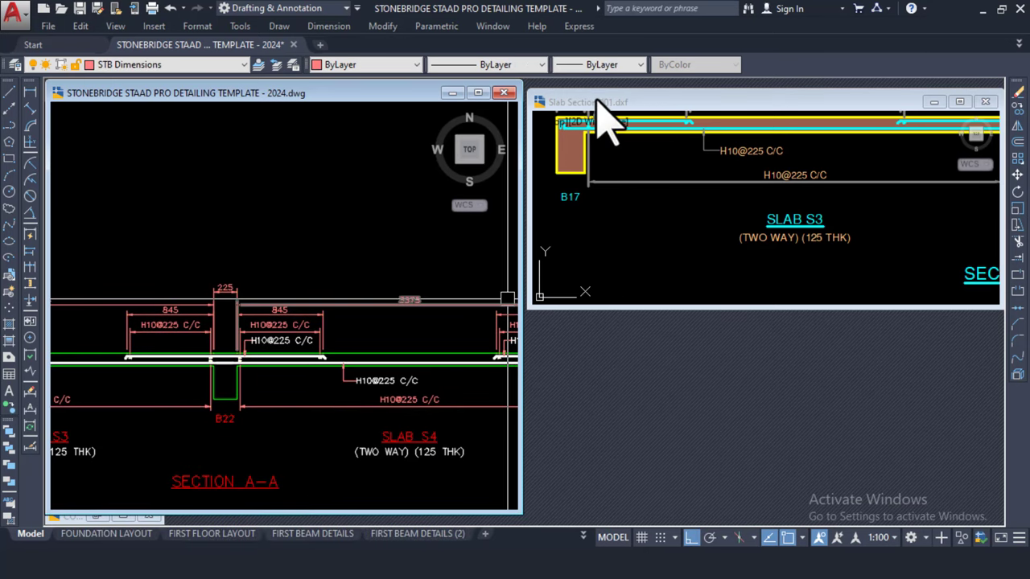
pyautogui.moveTo(597, 103)
pyautogui.mouseDown()
pyautogui.moveTo(360, 153)
pyautogui.moveTo(163, 148)
pyautogui.mouseUp()
pyautogui.moveTo(190, 94)
pyautogui.mouseDown()
pyautogui.moveTo(609, 131)
pyautogui.moveTo(708, 97)
pyautogui.mouseUp()
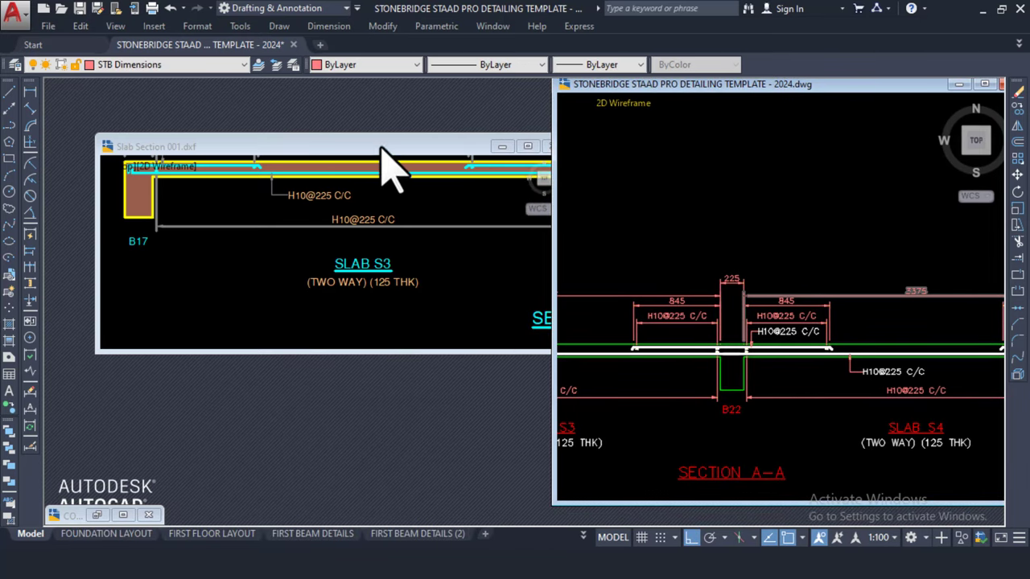
pyautogui.moveTo(383, 150)
pyautogui.mouseDown()
pyautogui.moveTo(338, 121)
pyautogui.moveTo(338, 94)
pyautogui.mouseUp()
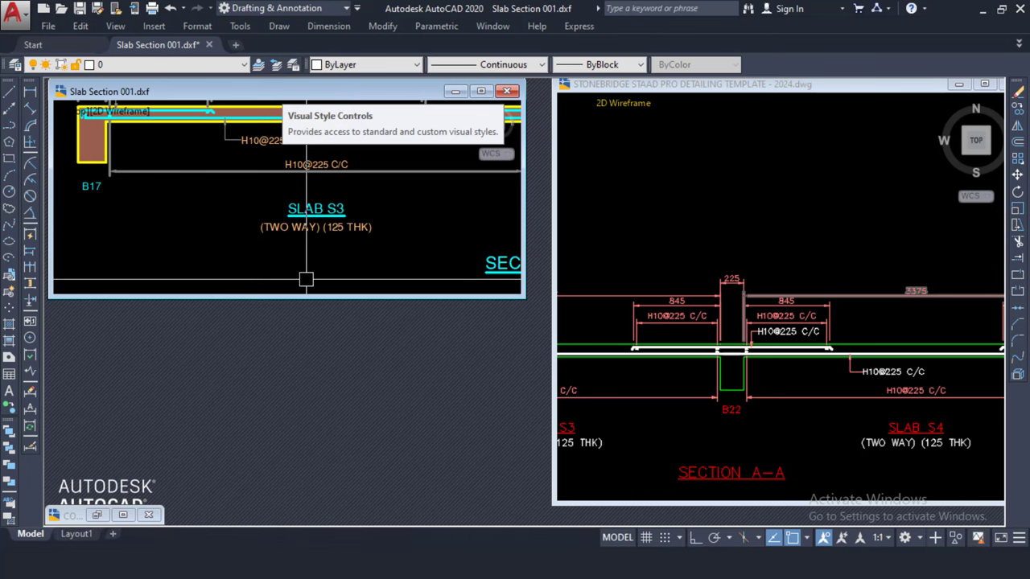
pyautogui.moveTo(302, 296); pyautogui.dragTo(310, 521)
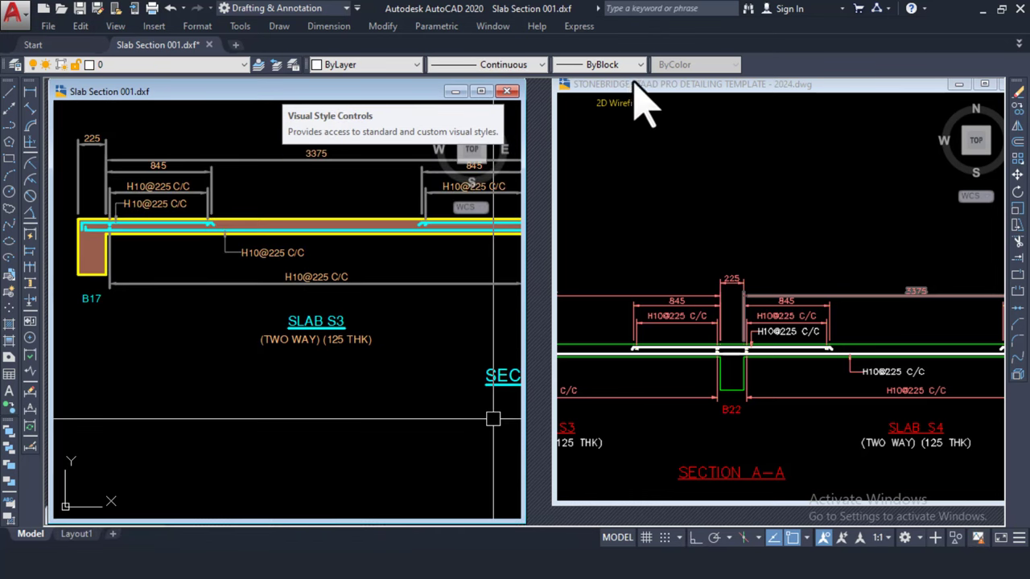
# - Place the template window directly beside the Slab Section 001 window and stretch it to the same height
pyautogui.moveTo(635, 83); pyautogui.dragTo(606, 89)
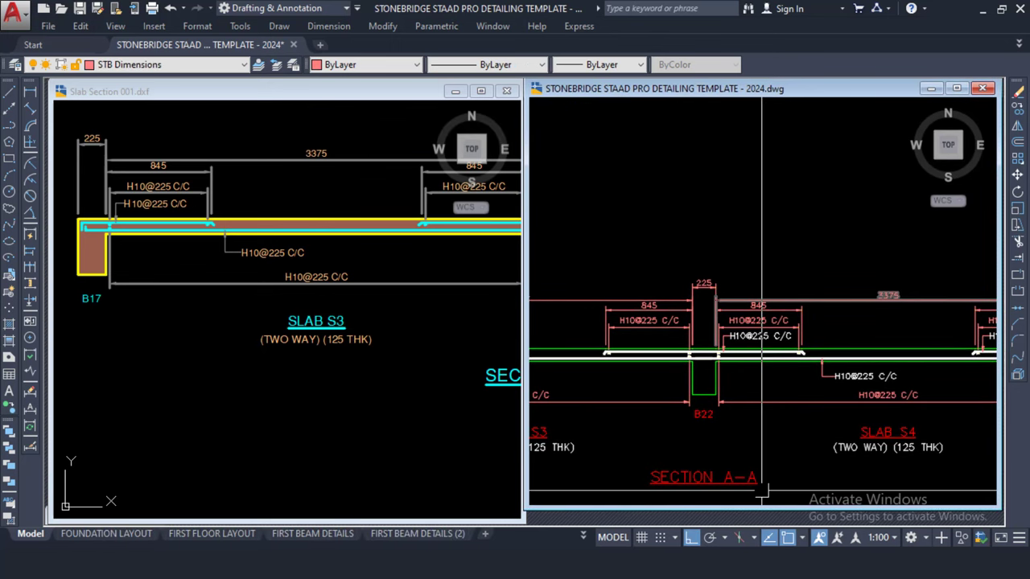
pyautogui.moveTo(792, 508)
pyautogui.mouseDown()
pyautogui.moveTo(765, 521)
pyautogui.moveTo(786, 521)
pyautogui.mouseUp()
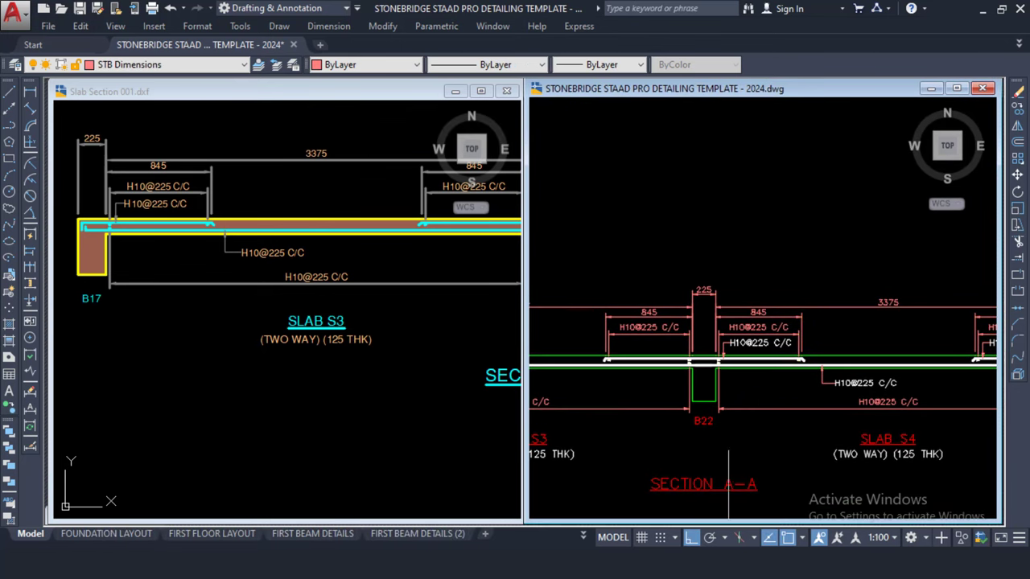
# - Examine the dimensions, reinforcement labels and beams B17 and B22 of Section A-A in the original Slab Section 001 drawing
pyautogui.click(418, 372)
pyautogui.scroll(-4, 276, 260)
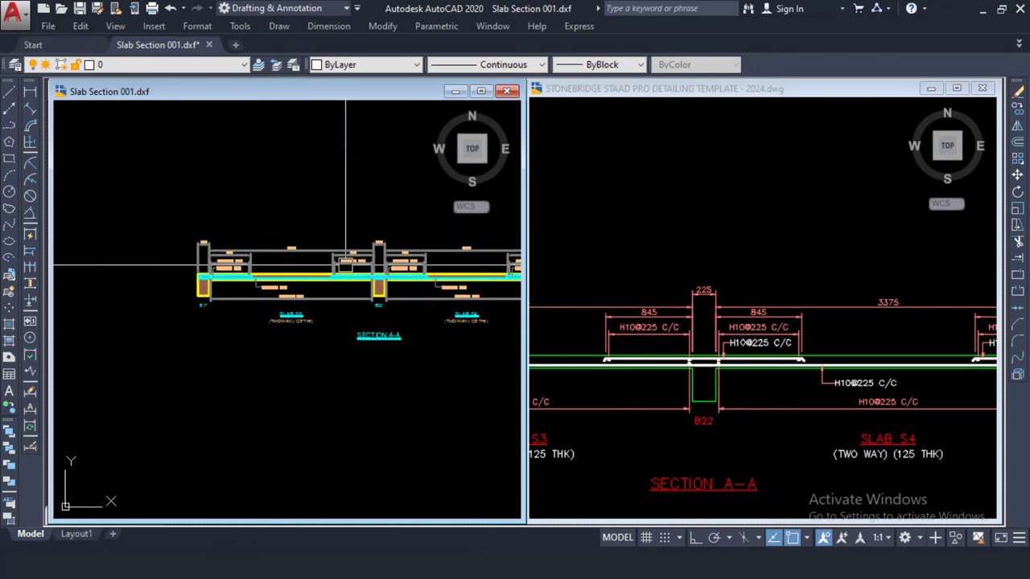
pyautogui.scroll(5, 164, 260)
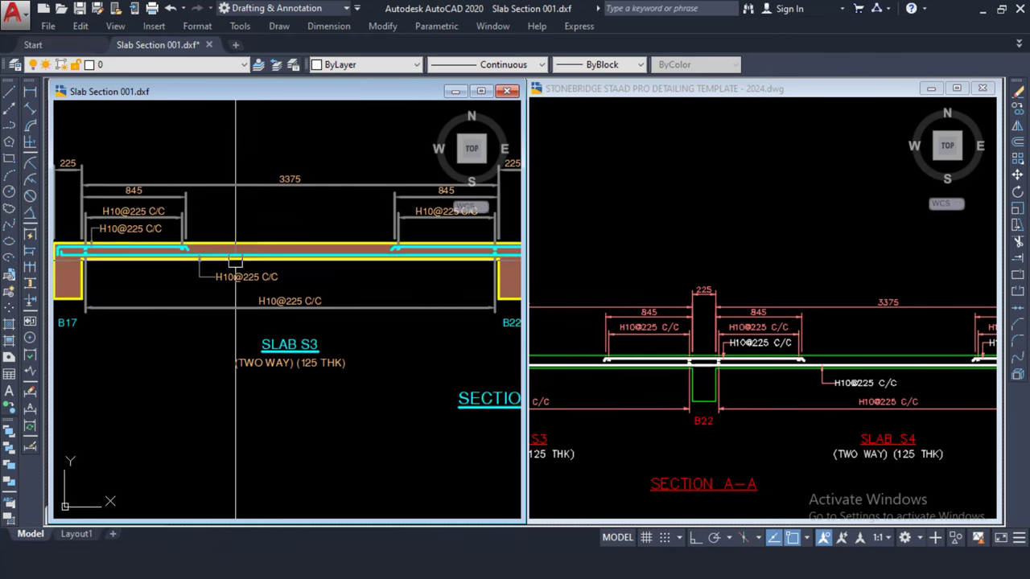
pyautogui.scroll(2, 137, 241)
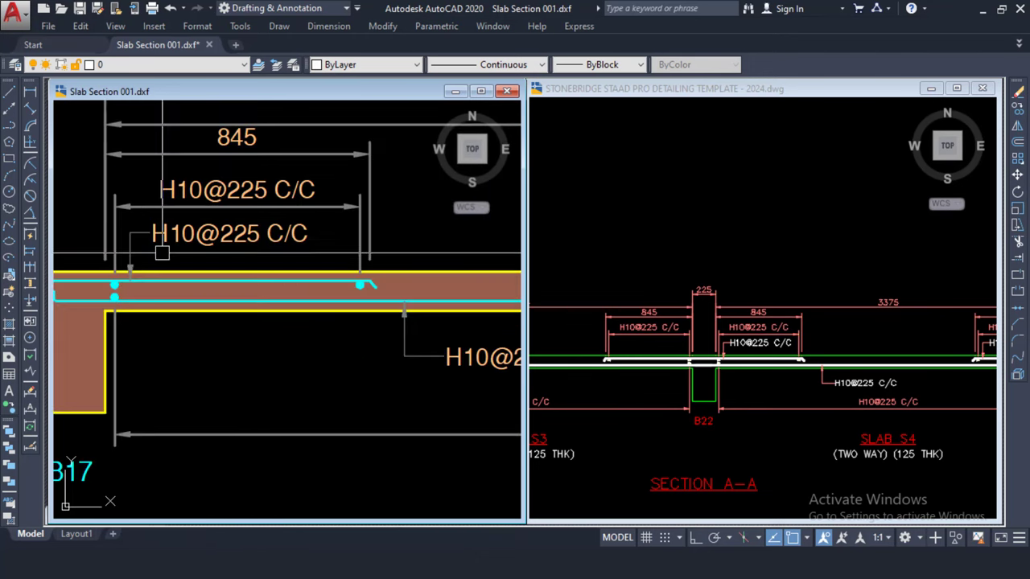
pyautogui.scroll(-2, 172, 253)
pyautogui.moveTo(268, 277); pyautogui.dragTo(181, 281, button='middle')
pyautogui.scroll(-1, 218, 258)
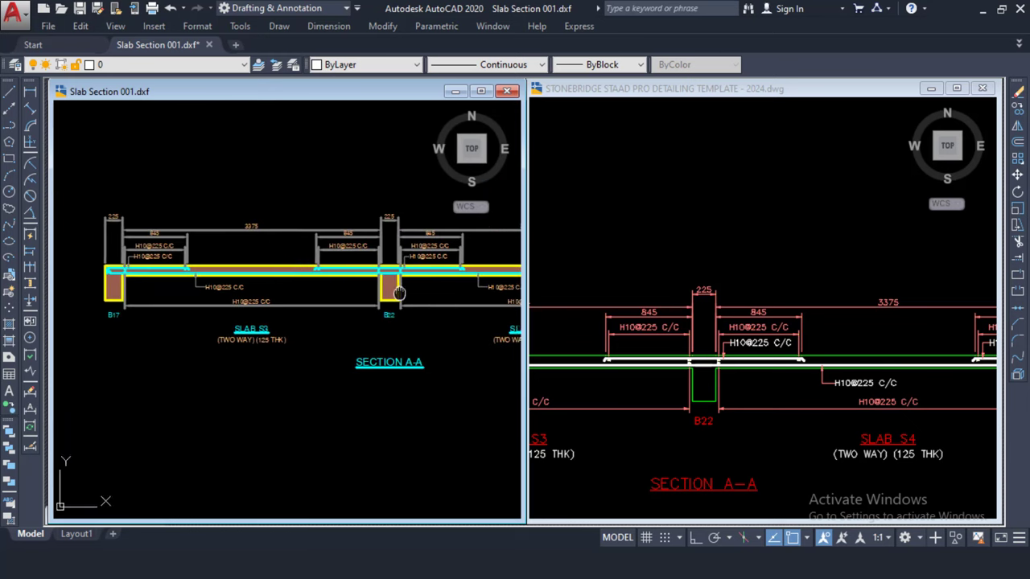
pyautogui.moveTo(397, 295); pyautogui.dragTo(335, 293, button='middle')
pyautogui.scroll(1, 330, 283)
pyautogui.scroll(1, 438, 262)
pyautogui.scroll(-1, 438, 262)
# - Examine the pasted Section A-A in the template drawing against the original section
pyautogui.click(658, 300)
pyautogui.scroll(-4, 700, 266)
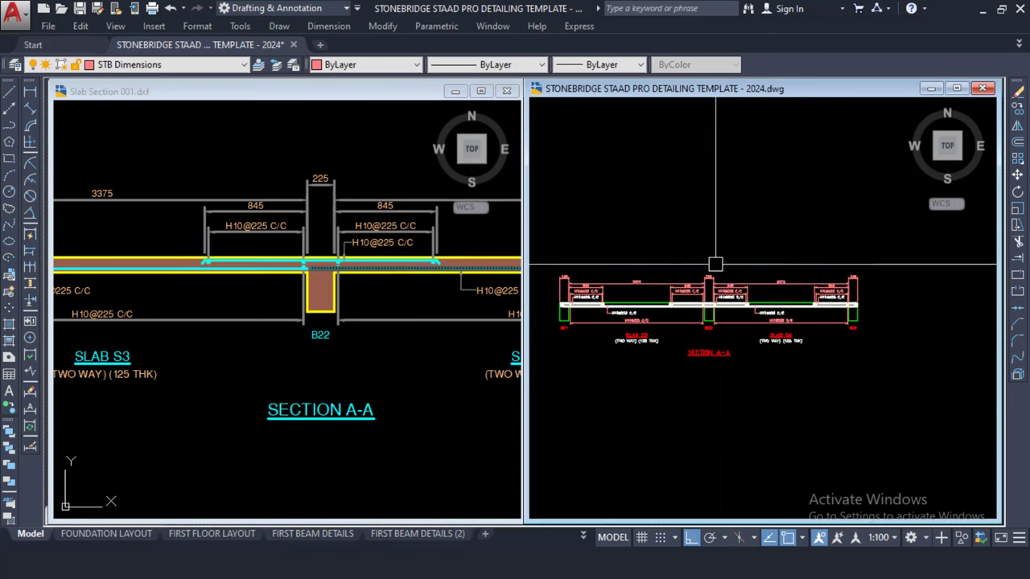
pyautogui.scroll(2, 724, 318)
pyautogui.scroll(3, 723, 282)
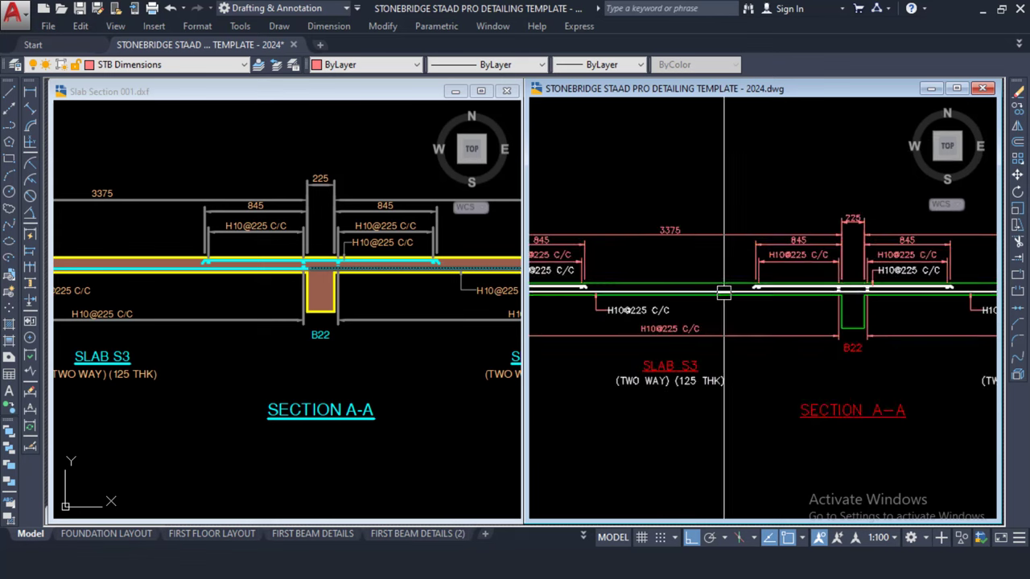
pyautogui.scroll(-5, 716, 272)
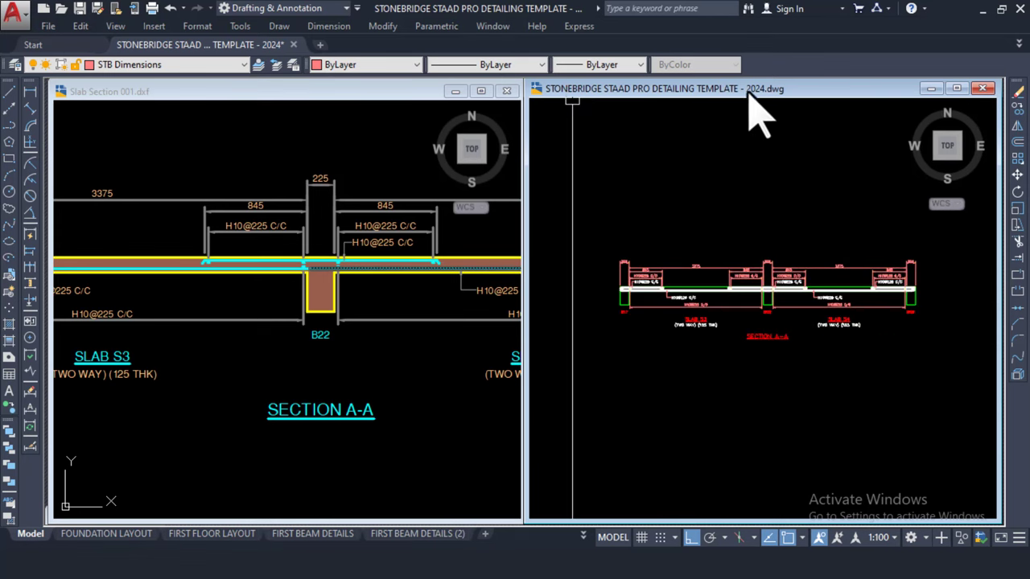
# - Select the whole Section A-A in the Slab Section 001 drawing and copy it to the clipboard
pyautogui.click(287, 225)
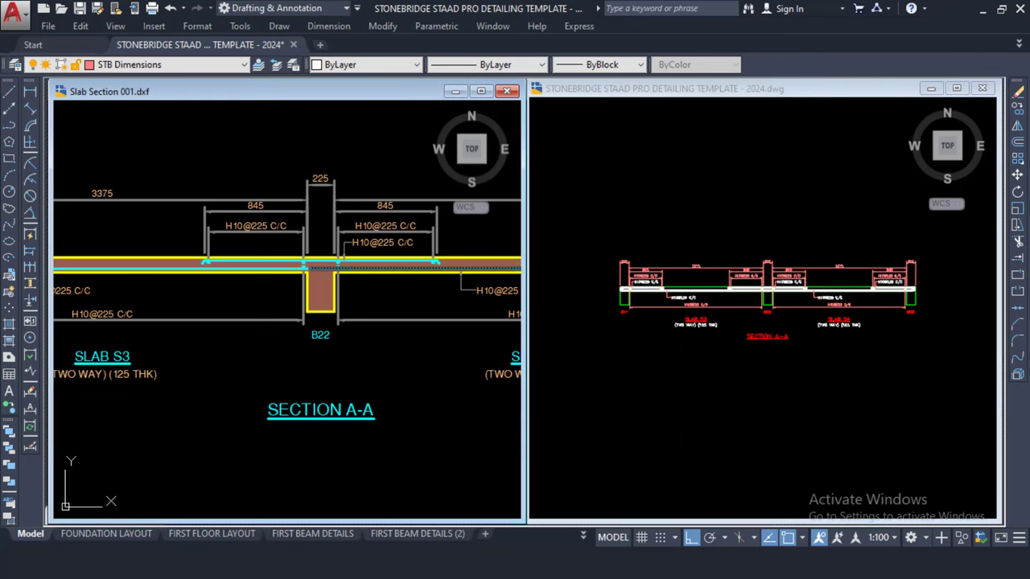
pyautogui.scroll(-5, 283, 249)
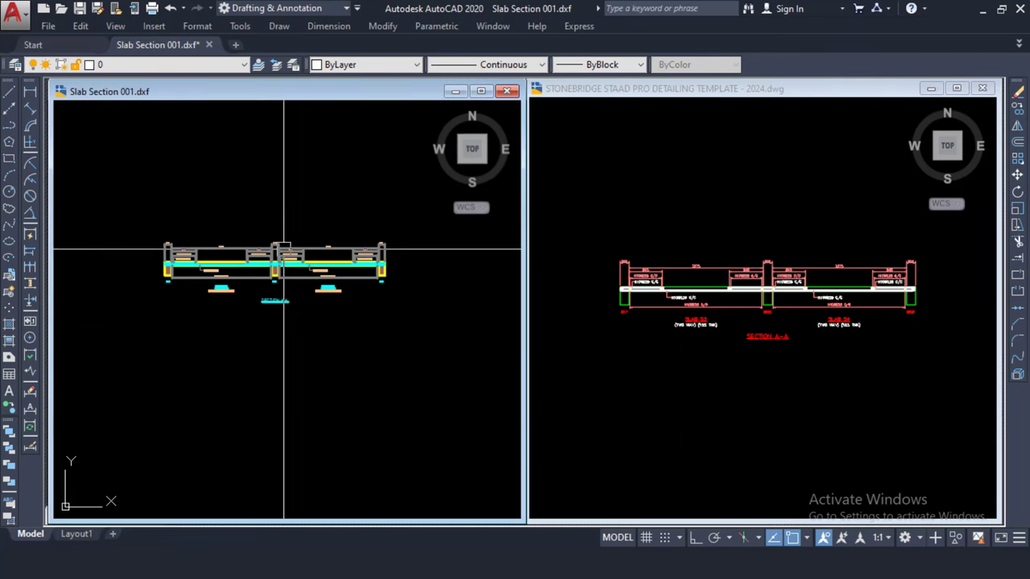
pyautogui.click(424, 209)
pyautogui.click(116, 319)
pyautogui.rightClick(227, 197)
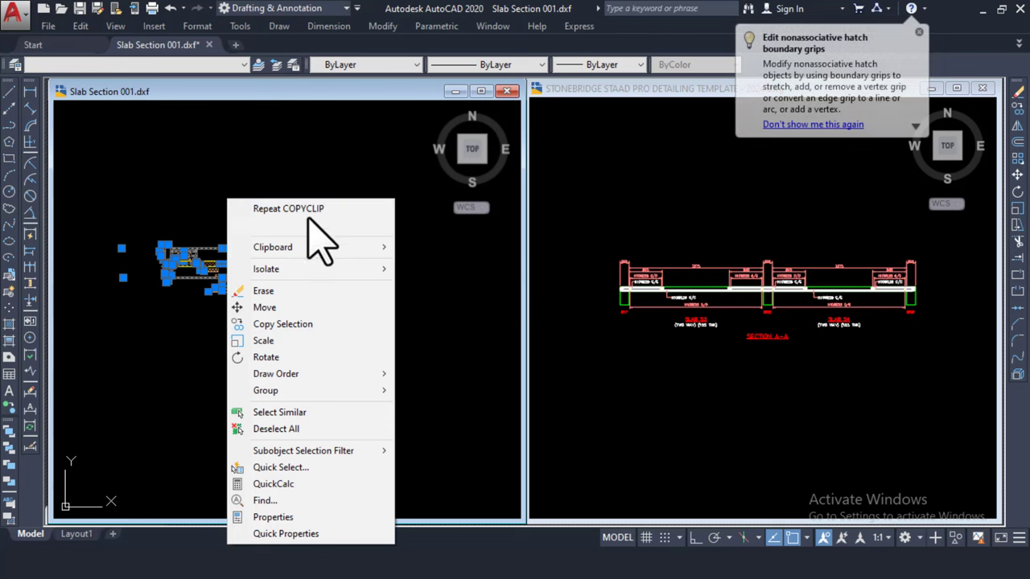
pyautogui.moveTo(378, 248)
pyautogui.click(444, 265)
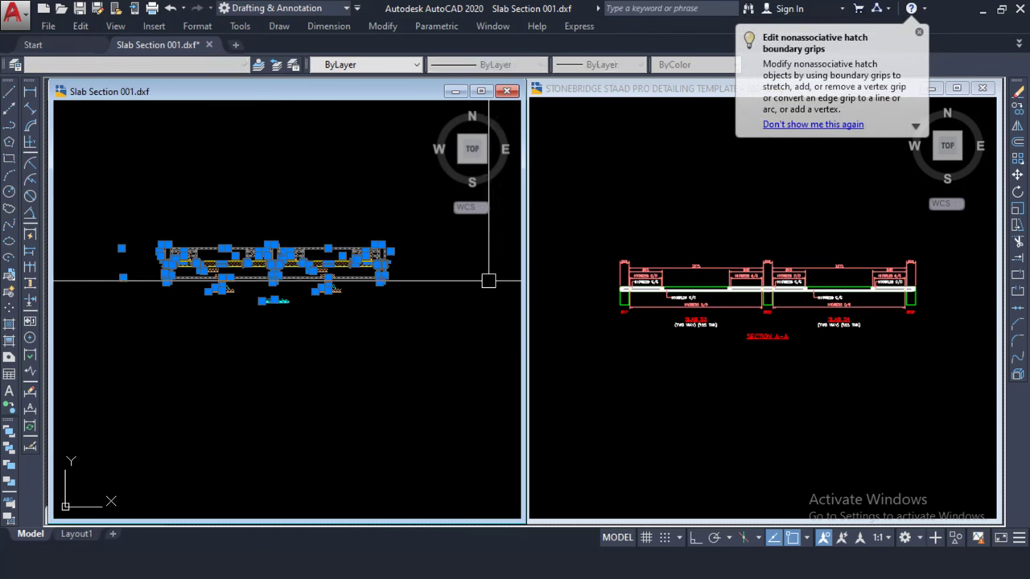
# - Paste the copied section into the template drawing, in the empty space below the existing Section A-A
pyautogui.click(712, 242)
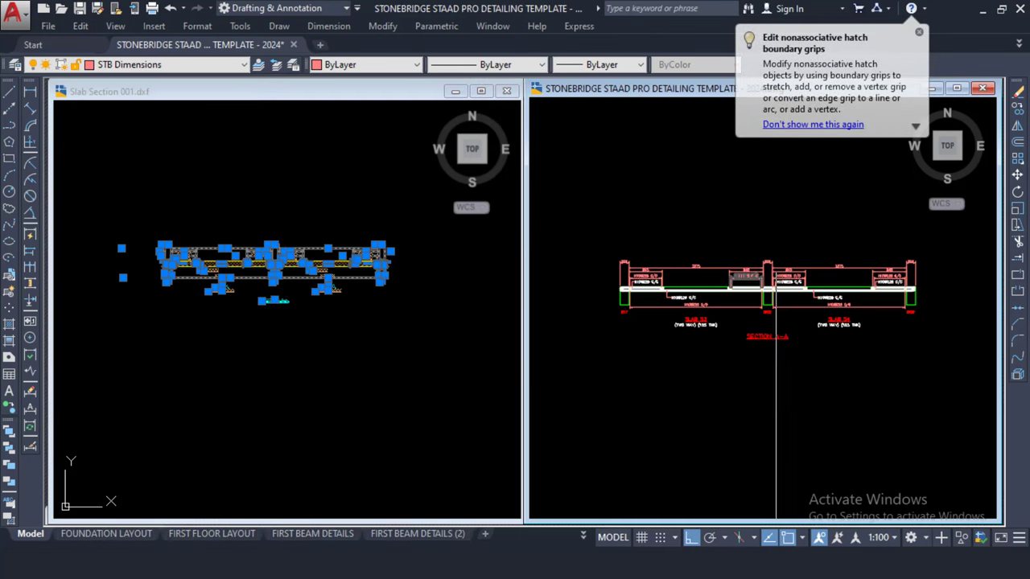
pyautogui.moveTo(759, 325); pyautogui.dragTo(733, 232, button='middle')
pyautogui.scroll(1, 688, 284)
pyautogui.moveTo(670, 274); pyautogui.dragTo(679, 251, button='middle')
pyautogui.scroll(-1, 682, 255)
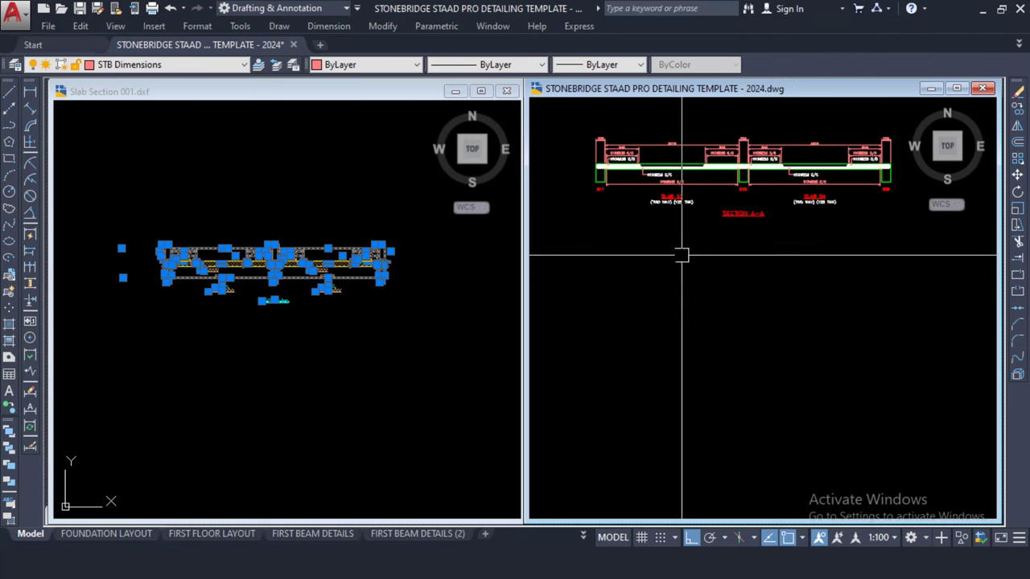
pyautogui.scroll(-1, 692, 252)
pyautogui.scroll(1, 708, 258)
pyautogui.rightClick(654, 285)
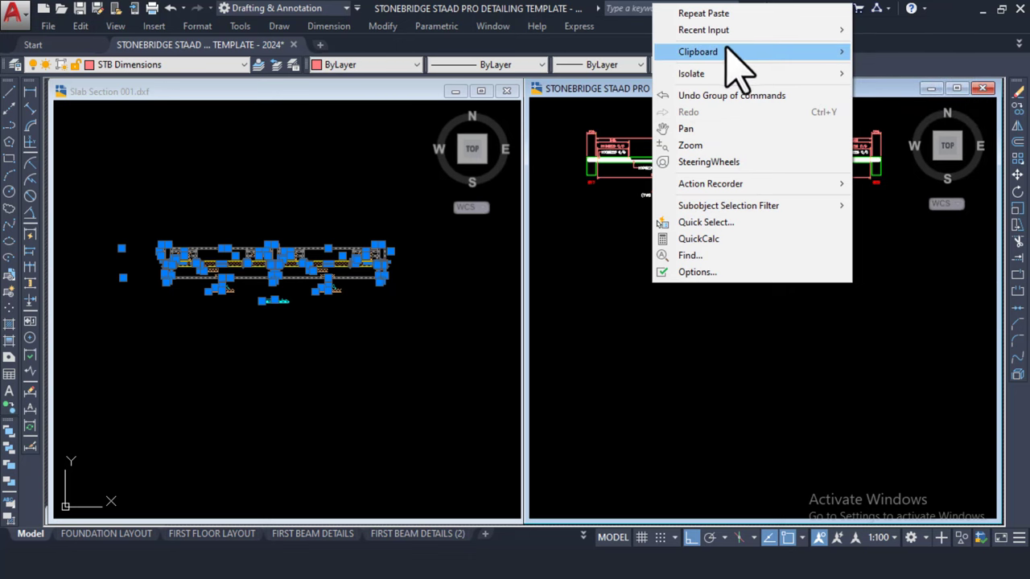
pyautogui.moveTo(726, 52)
pyautogui.click(507, 102)
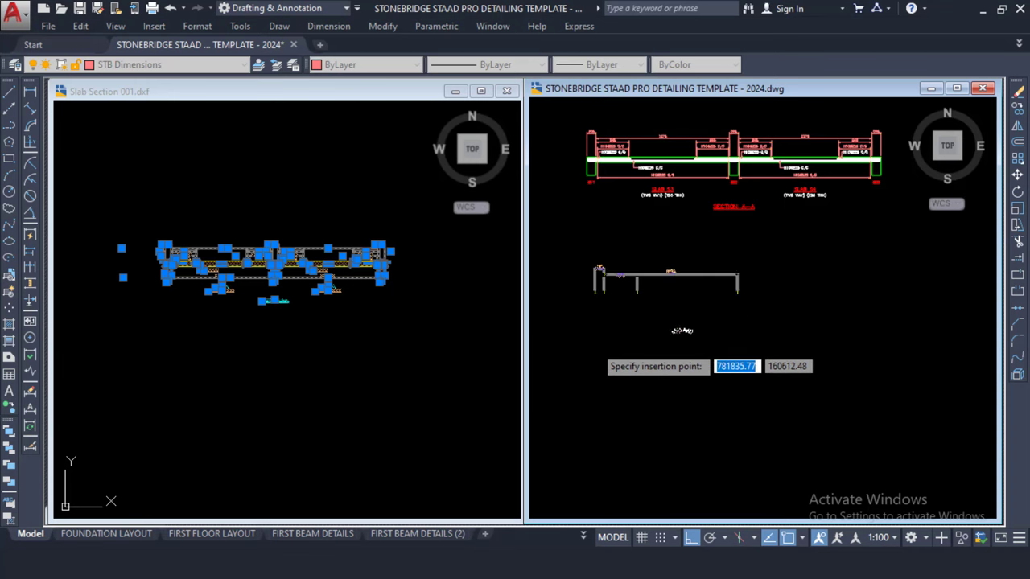
pyautogui.click(596, 347)
# - Compare the beam B17 end of the newly pasted section with the same area in the original drawing
pyautogui.scroll(4, 601, 295)
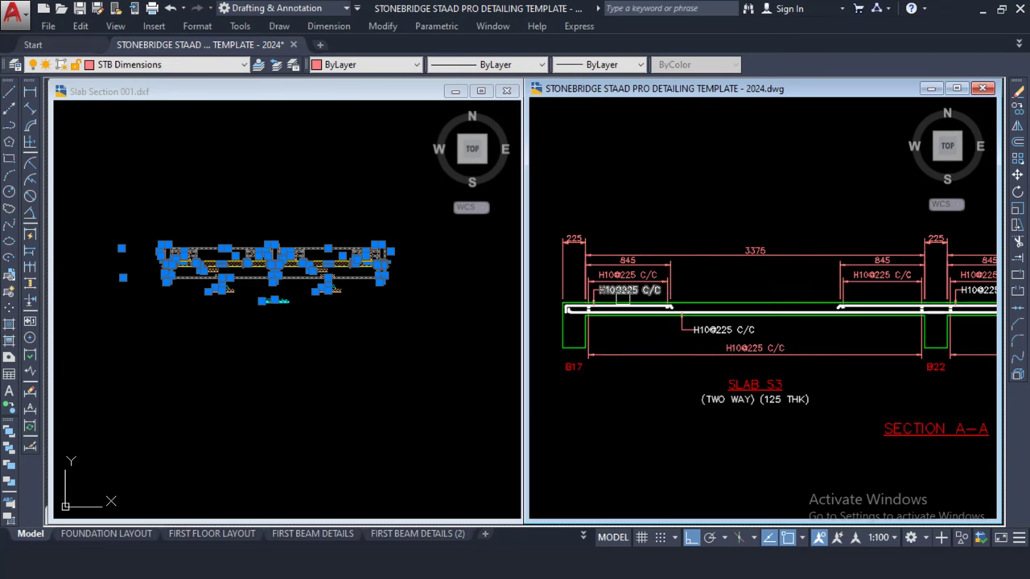
pyautogui.scroll(2, 562, 285)
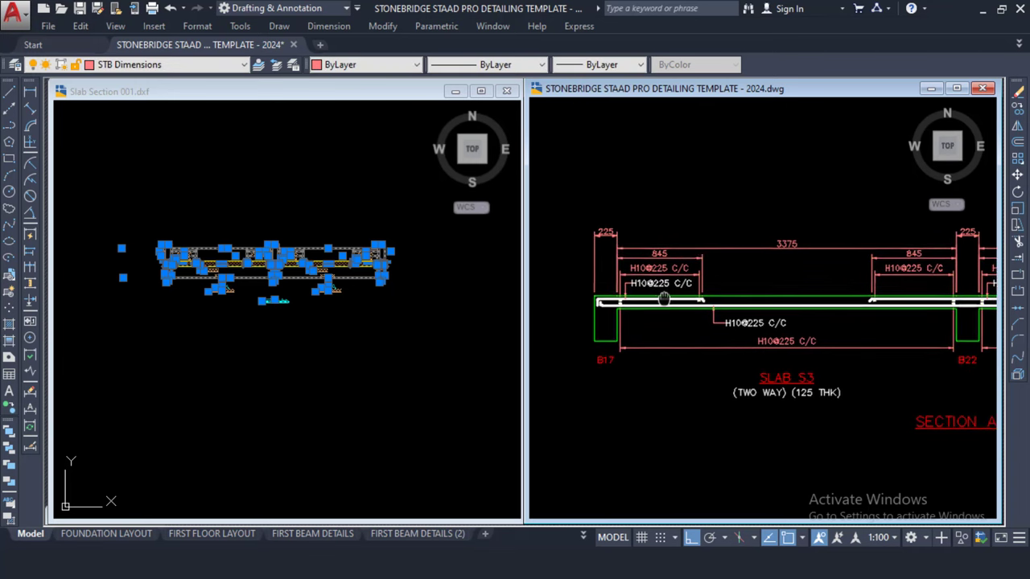
pyautogui.click(228, 257)
pyautogui.scroll(4, 198, 245)
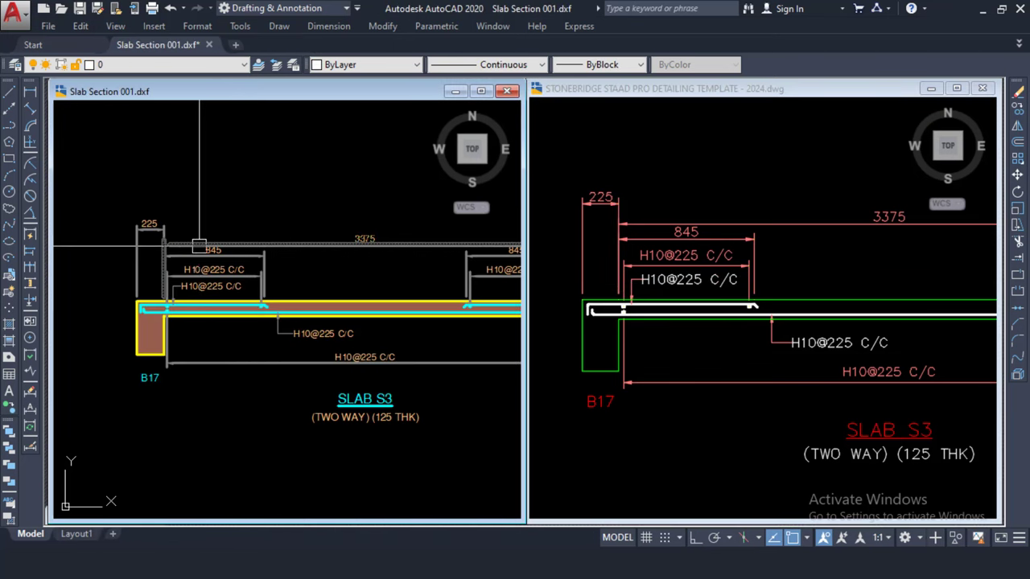
pyautogui.scroll(3, 199, 245)
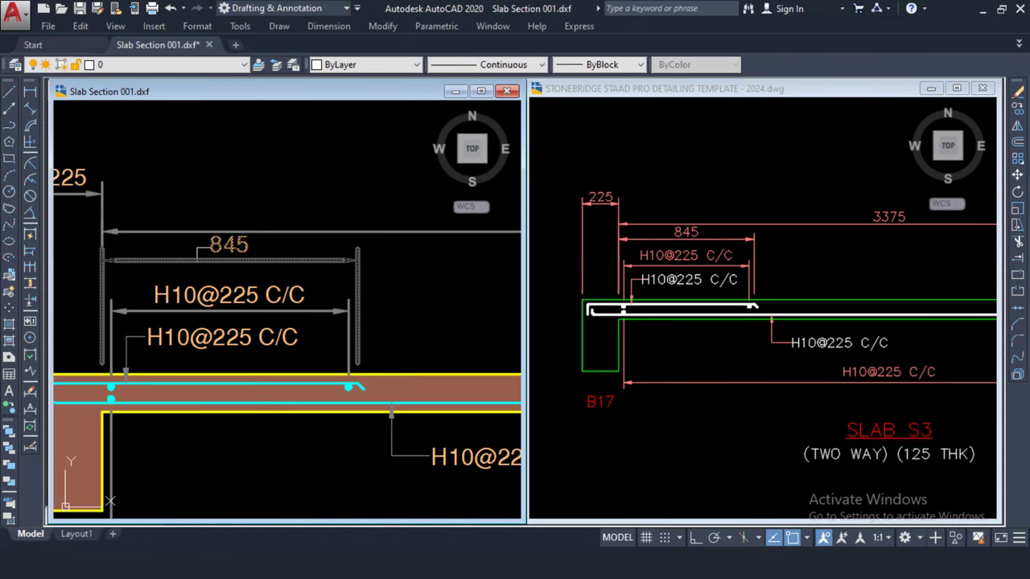
# - Examine the newly pasted section in the template, checking the layer and colour of its slab outline and its annotations near beam B17
pyautogui.click(676, 229)
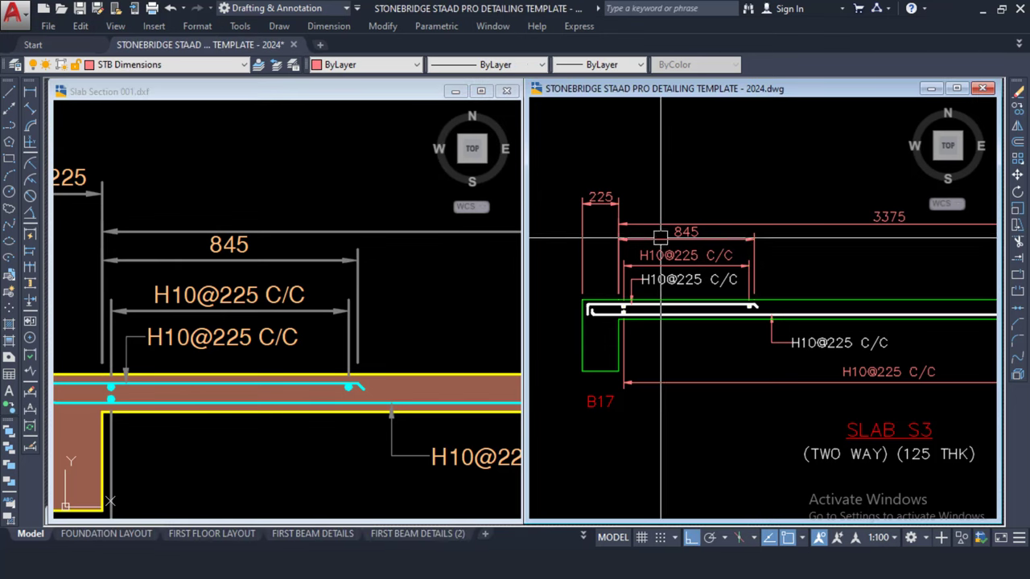
pyautogui.scroll(-4, 682, 252)
pyautogui.scroll(-2, 662, 213)
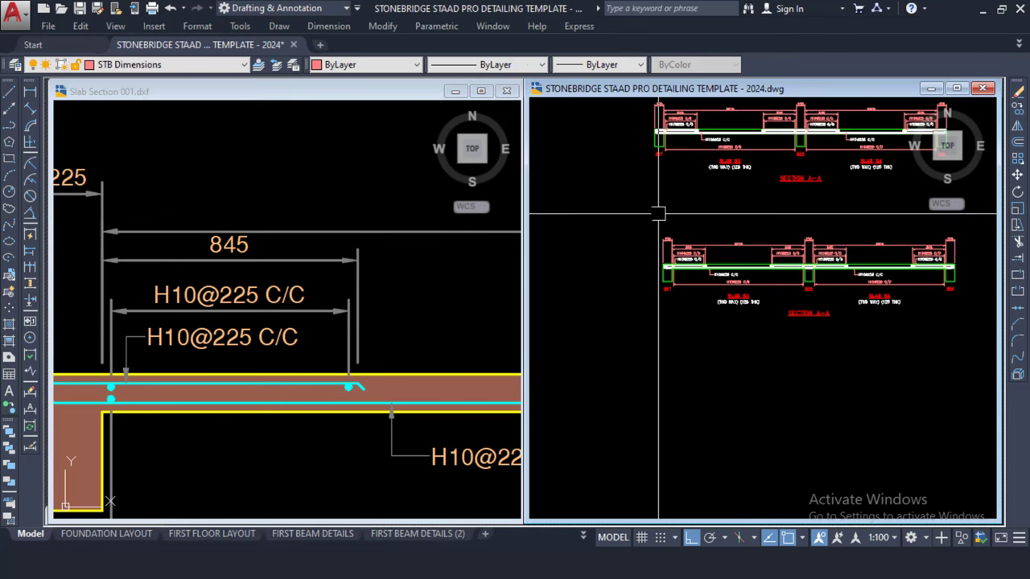
pyautogui.scroll(2, 846, 237)
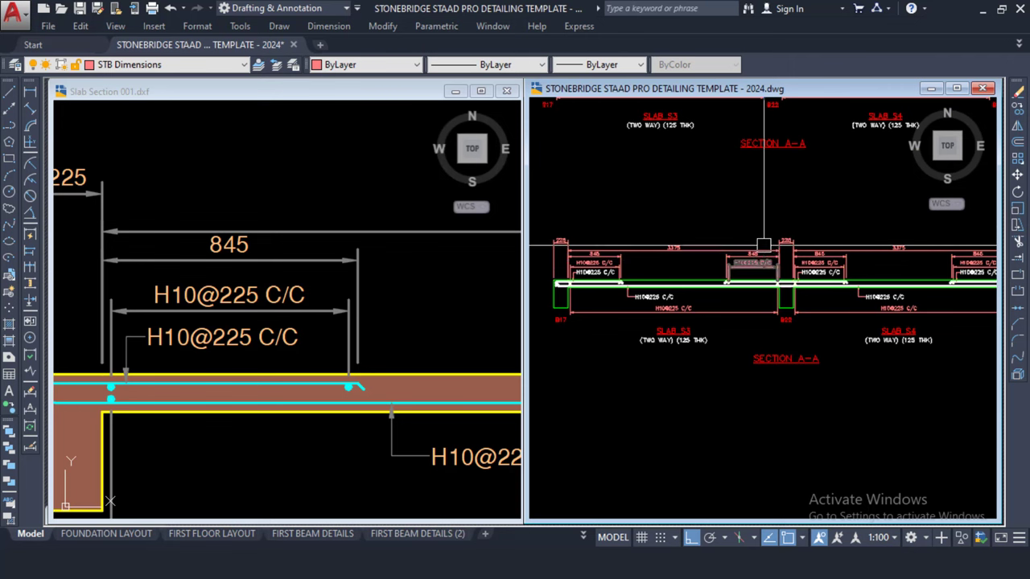
pyautogui.scroll(4, 766, 251)
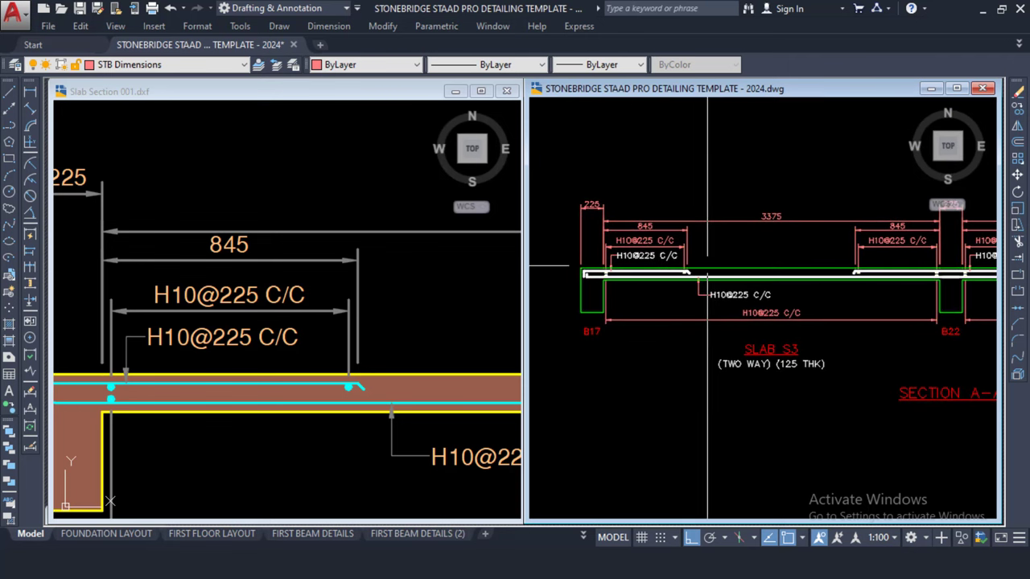
pyautogui.moveTo(706, 266)
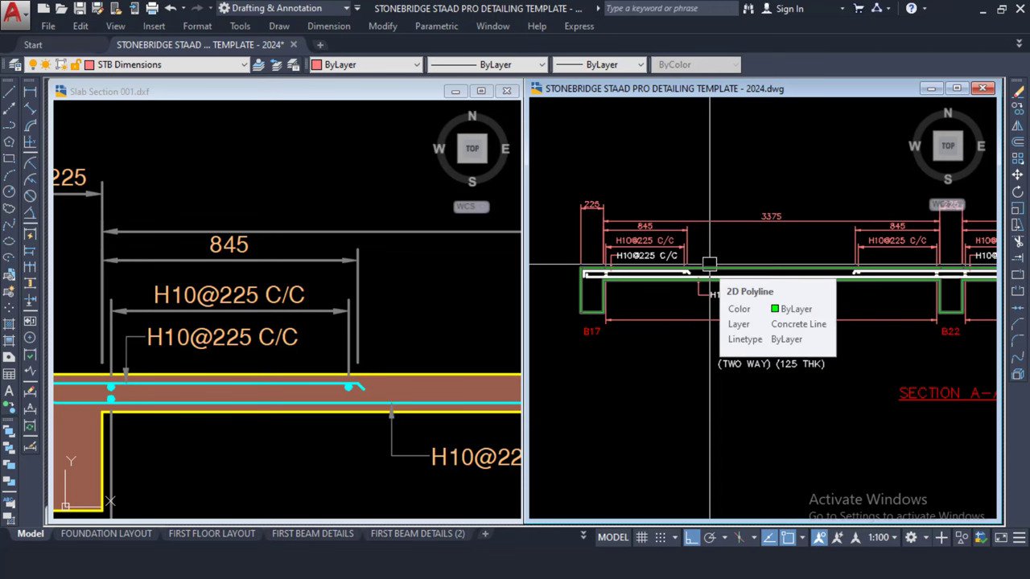
pyautogui.scroll(-2, 709, 264)
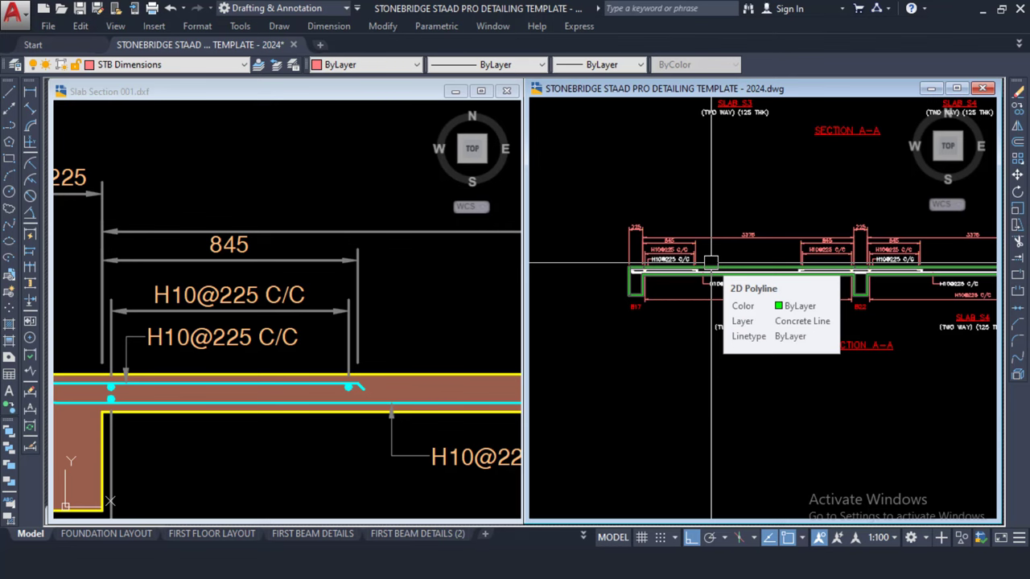
pyautogui.scroll(3, 667, 247)
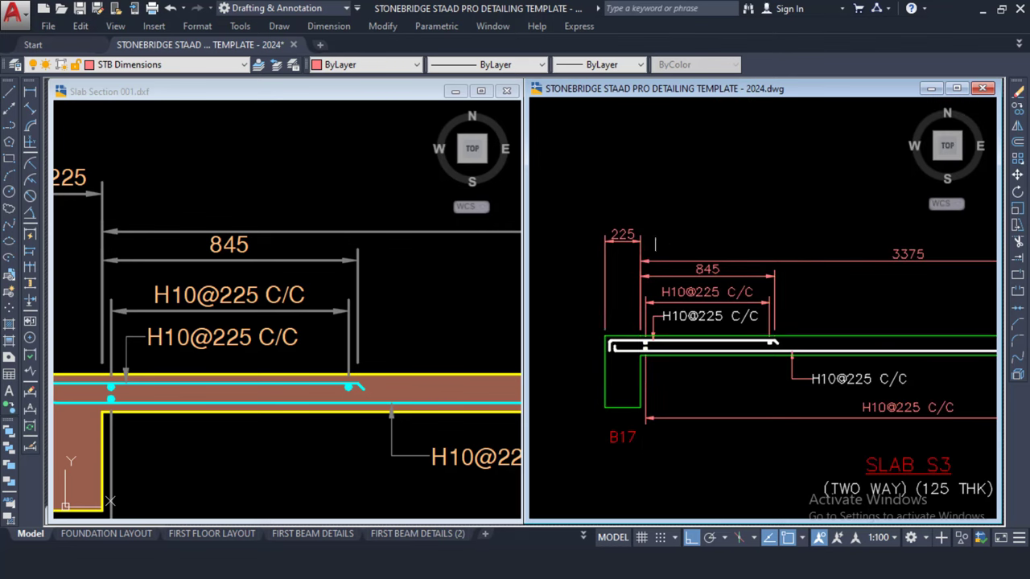
# - Examine the template's prepared detailing sheets, including the foundation plan and the column details
pyautogui.scroll(-6, 668, 247)
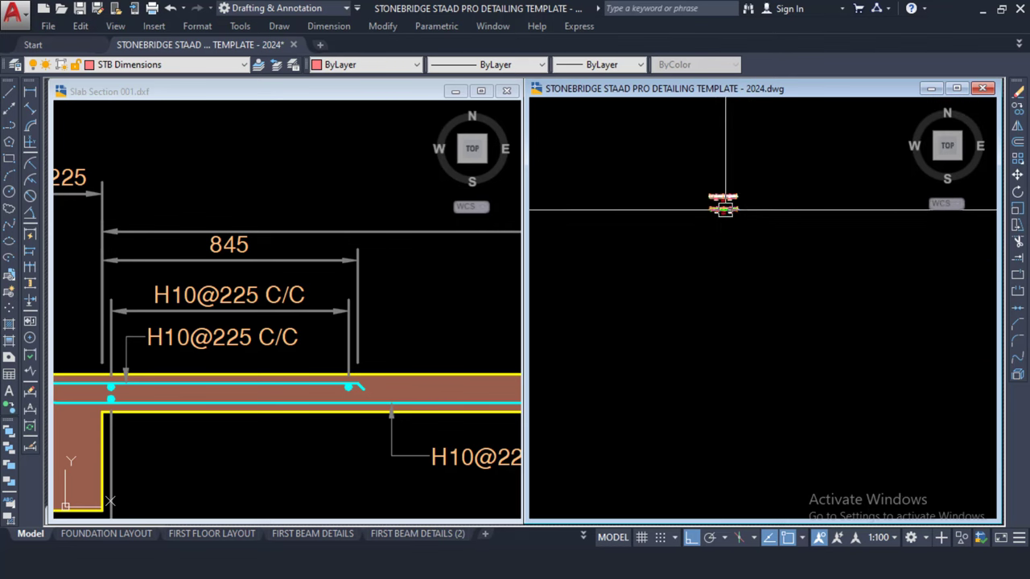
pyautogui.scroll(-2, 737, 262)
pyautogui.scroll(6, 705, 403)
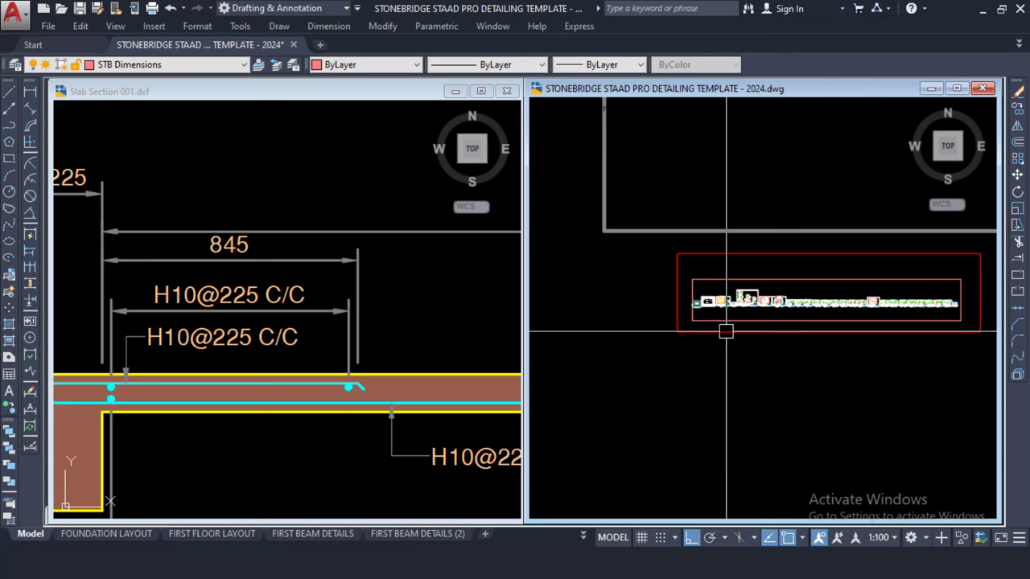
pyautogui.scroll(4, 715, 284)
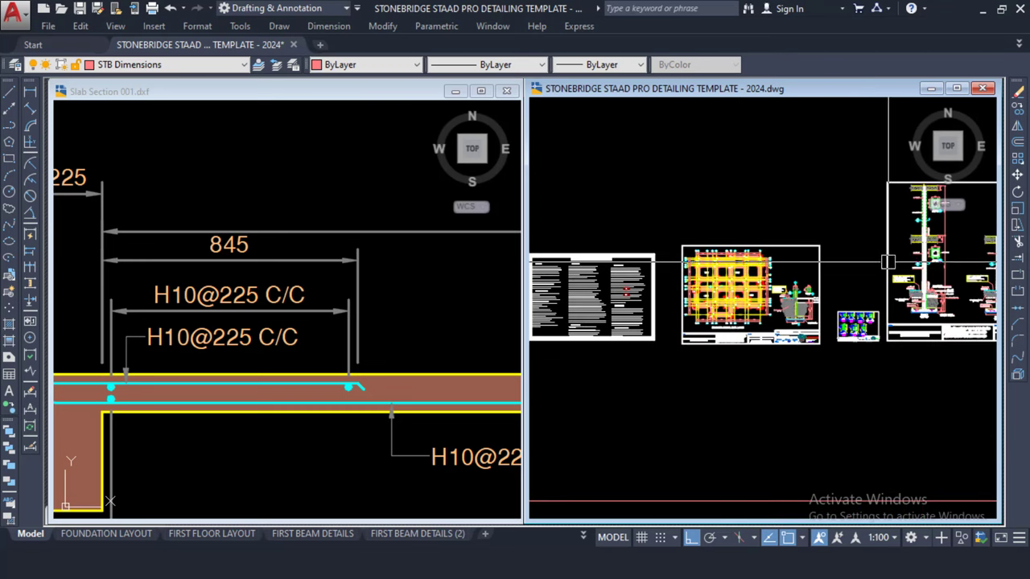
pyautogui.scroll(1, 856, 278)
pyautogui.scroll(2, 799, 397)
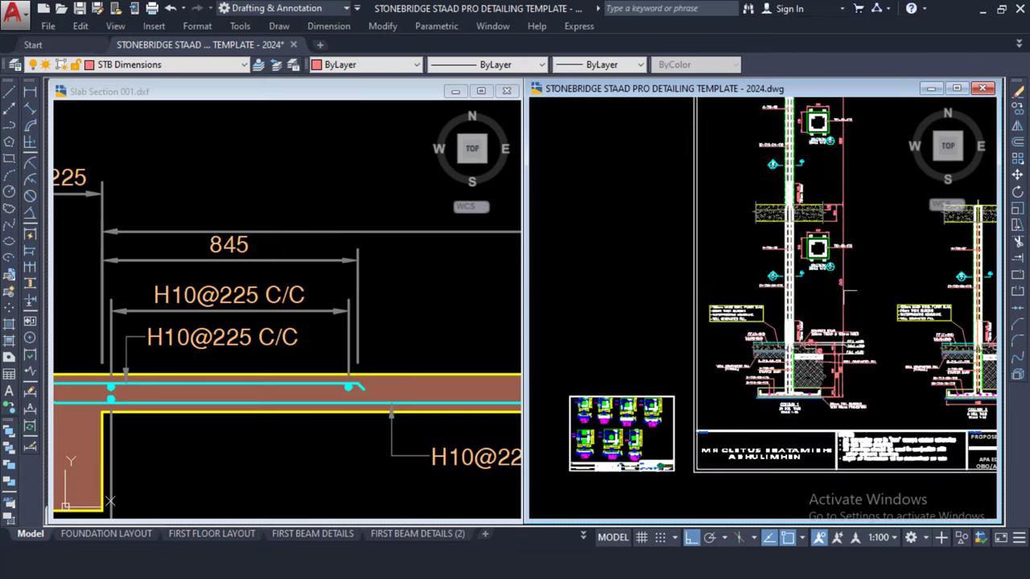
pyautogui.scroll(-6, 792, 337)
# - Return to the two pasted copies of Section A-A in the template and view the lower one in full
pyautogui.moveTo(756, 209); pyautogui.dragTo(786, 386, button='middle')
pyautogui.scroll(-2, 757, 333)
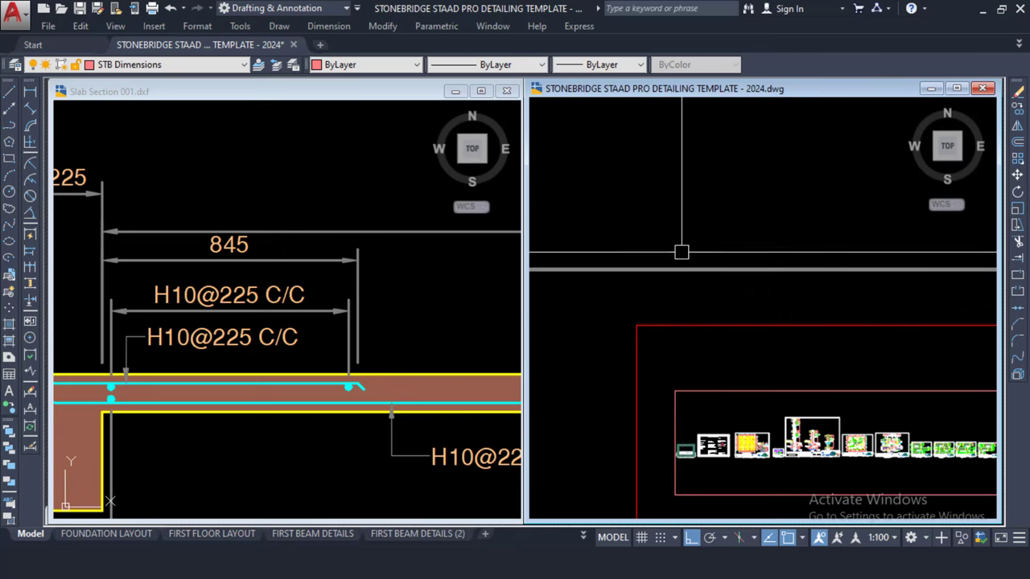
pyautogui.moveTo(616, 170); pyautogui.dragTo(694, 269, button='middle')
pyautogui.scroll(-1, 677, 218)
pyautogui.moveTo(674, 145); pyautogui.dragTo(667, 276, button='middle')
pyautogui.moveTo(777, 206); pyautogui.dragTo(758, 341, button='middle')
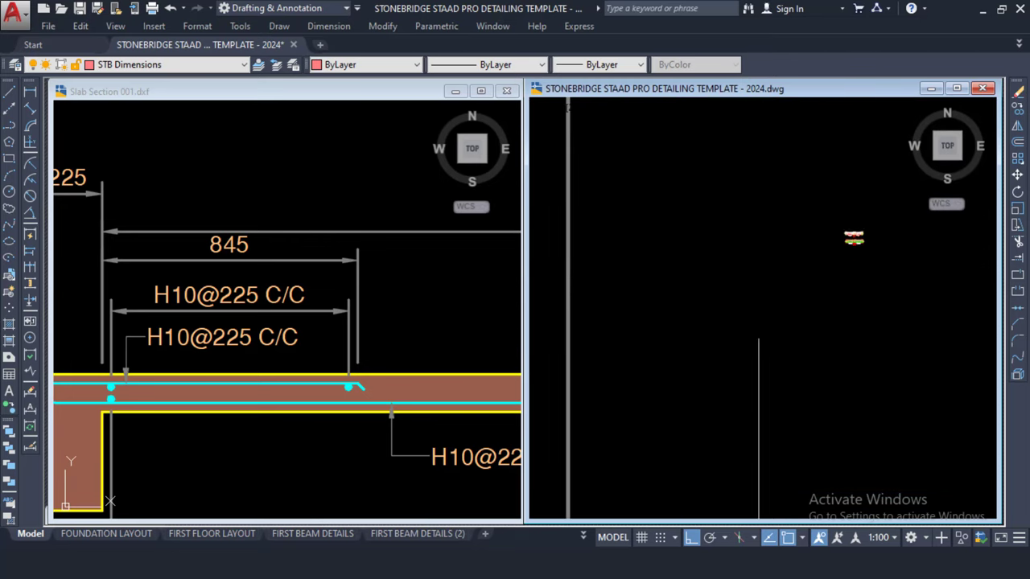
pyautogui.scroll(2, 859, 254)
pyautogui.scroll(10, 859, 254)
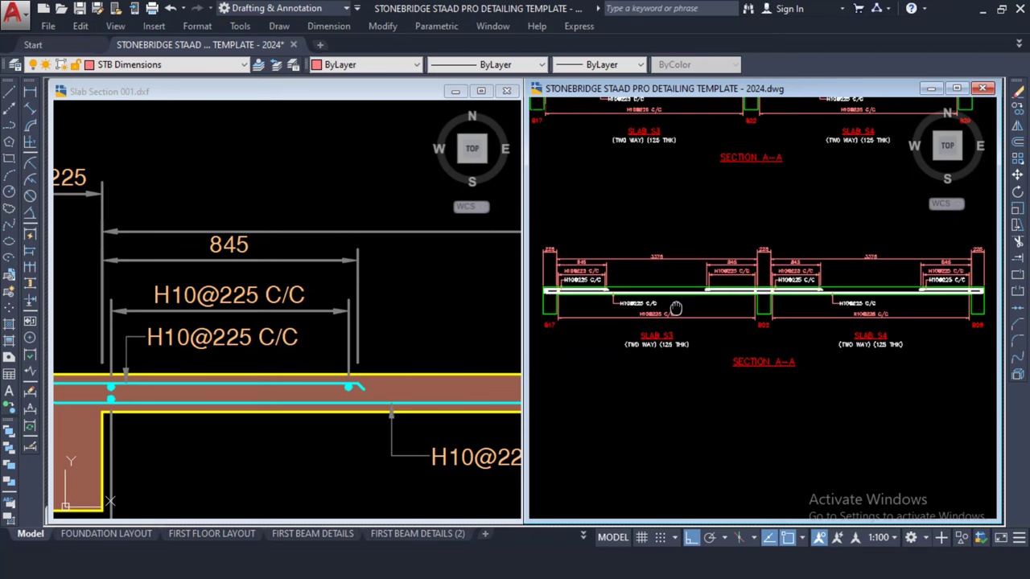
# - Compare the template-styled Section A-A from beam B17 to B22 with the same part of the original slab section
pyautogui.moveTo(677, 296); pyautogui.dragTo(712, 294, button='middle')
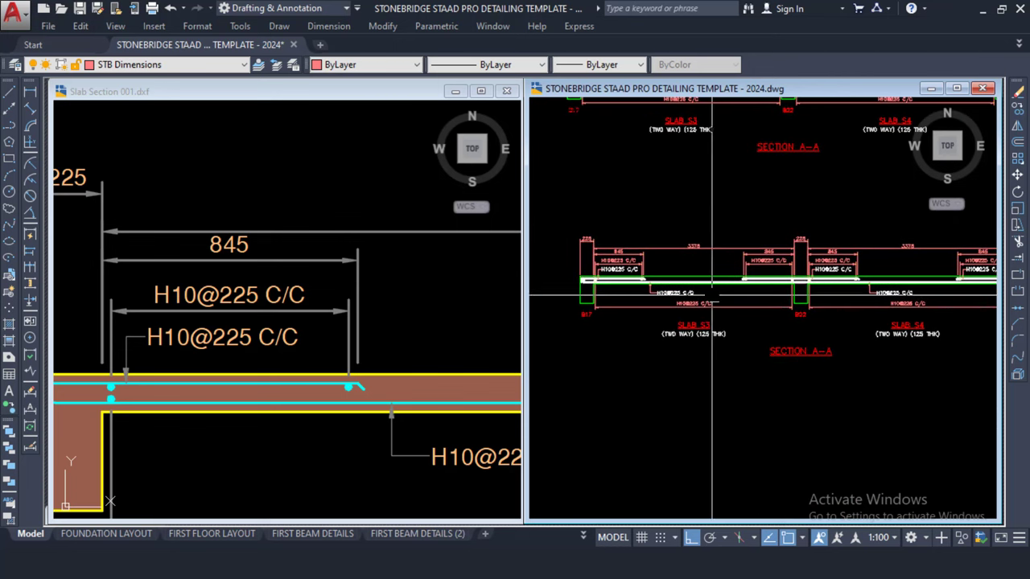
pyautogui.scroll(4, 589, 275)
pyautogui.scroll(-2, 624, 253)
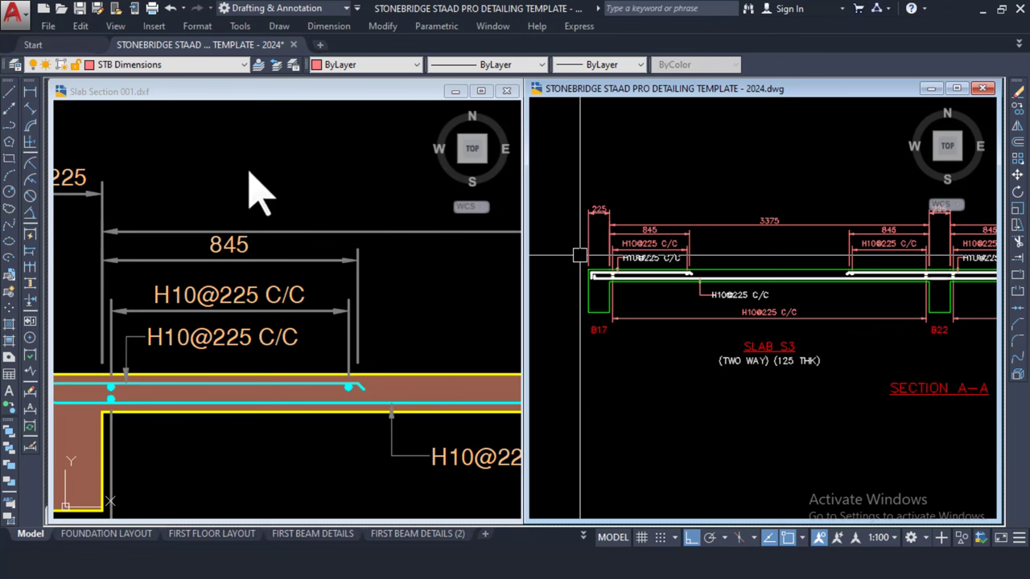
pyautogui.click(297, 216)
pyautogui.scroll(-5, 292, 195)
pyautogui.moveTo(346, 196)
pyautogui.mouseDown(button='middle')
pyautogui.moveTo(284, 233)
pyautogui.moveTo(261, 228)
pyautogui.moveTo(292, 187)
pyautogui.moveTo(264, 191)
pyautogui.mouseUp(button='middle')
pyautogui.scroll(-2, 285, 186)
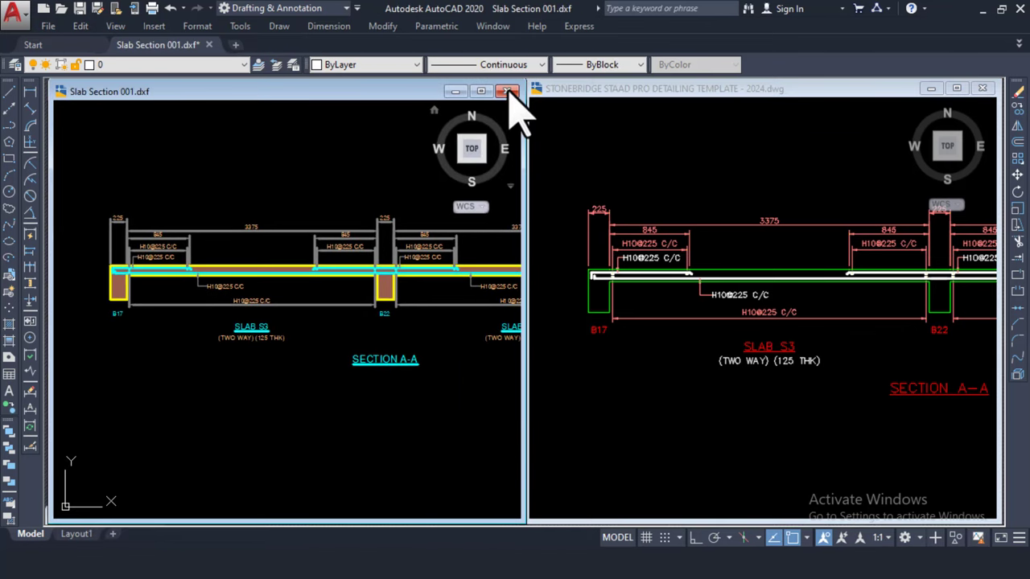
# - Close the Slab Section 001 drawing and open Staircase 001 from the STAAD PRO folder in File Explorer
pyautogui.click(506, 91)
pyautogui.click(555, 314)
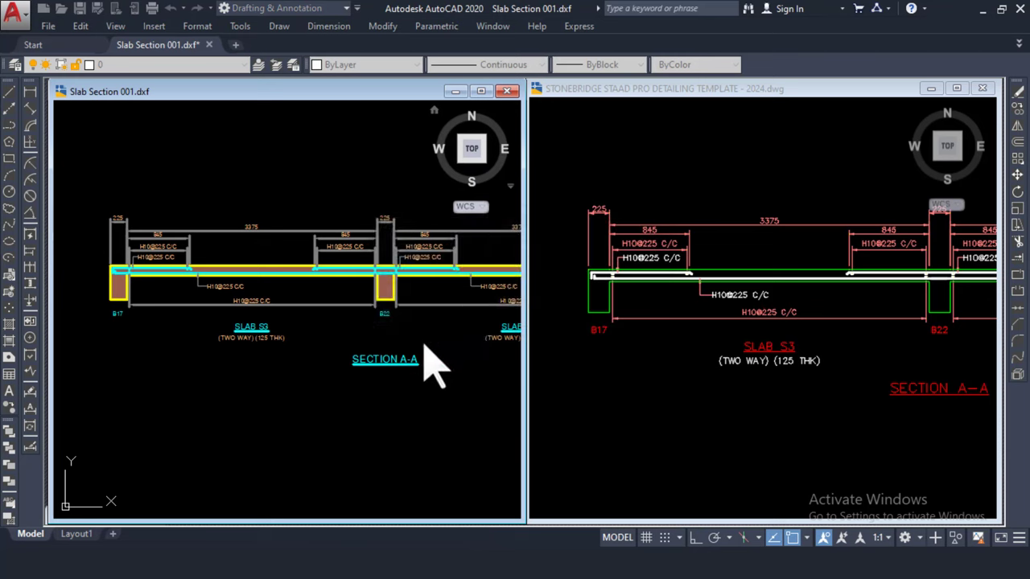
pyautogui.hotkey('alt', 'Tab')
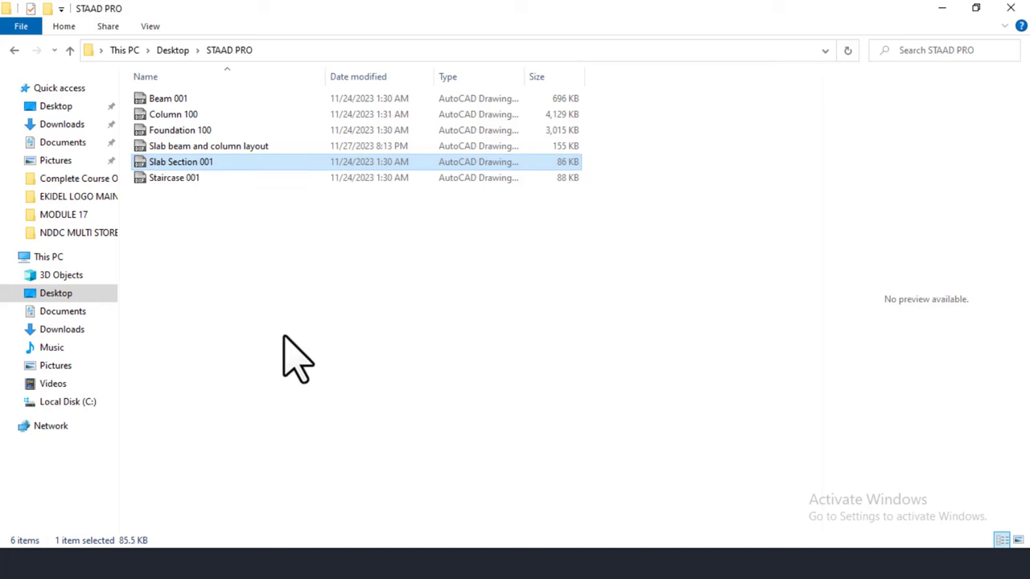
pyautogui.click(189, 195)
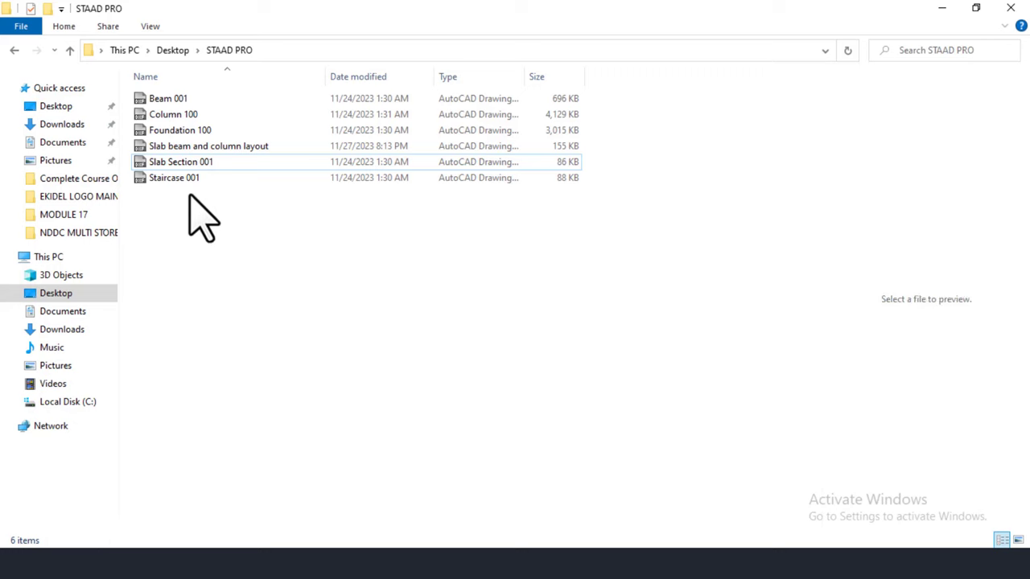
pyautogui.doubleClick(188, 179)
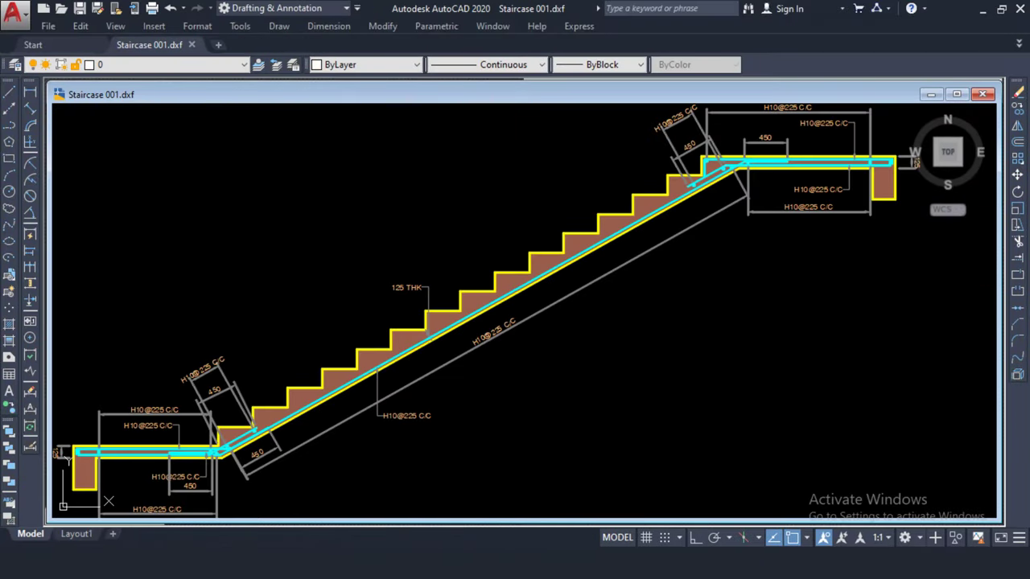
# - Arrange the Staircase 001 drawing window beside the template window, with free space below Section A-A in view
pyautogui.moveTo(867, 98)
pyautogui.mouseDown()
pyautogui.moveTo(735, 134)
pyautogui.moveTo(696, 120)
pyautogui.moveTo(720, 100)
pyautogui.mouseUp()
pyautogui.moveTo(854, 207)
pyautogui.mouseDown()
pyautogui.moveTo(467, 202)
pyautogui.moveTo(522, 201)
pyautogui.mouseUp()
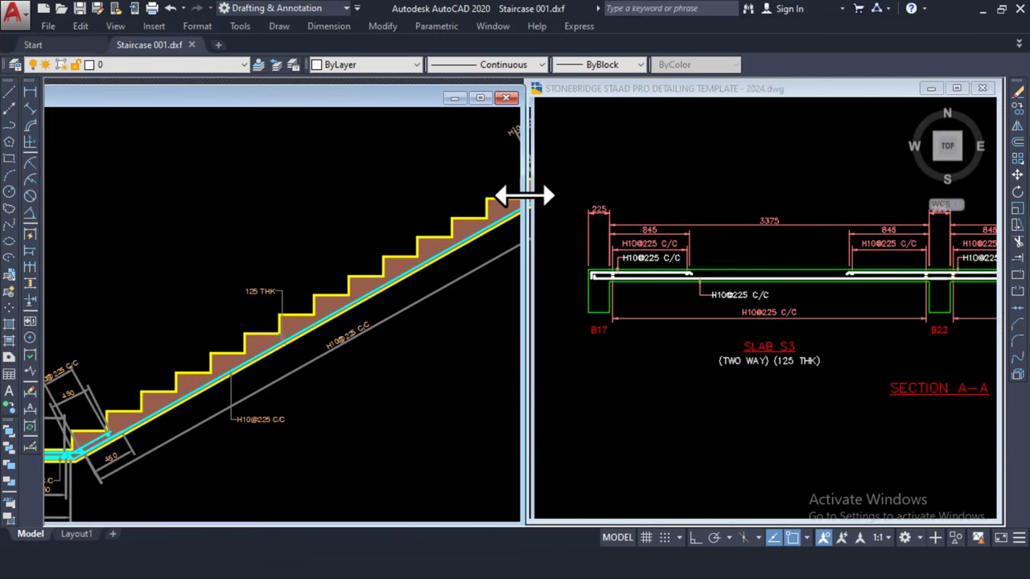
pyautogui.click(769, 217)
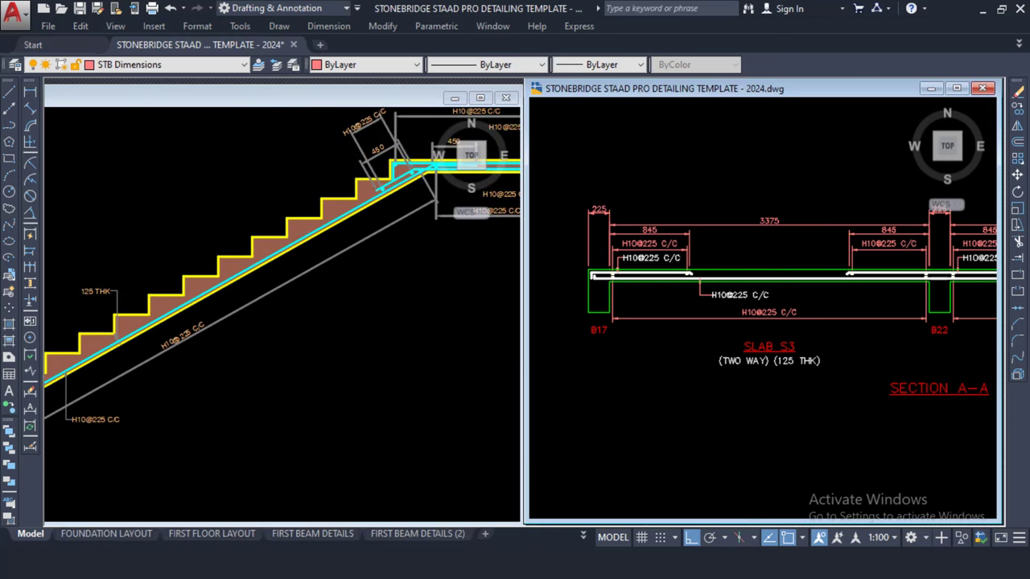
pyautogui.scroll(-2, 677, 185)
pyautogui.moveTo(539, 321); pyautogui.dragTo(548, 263, button='middle')
pyautogui.click(338, 366)
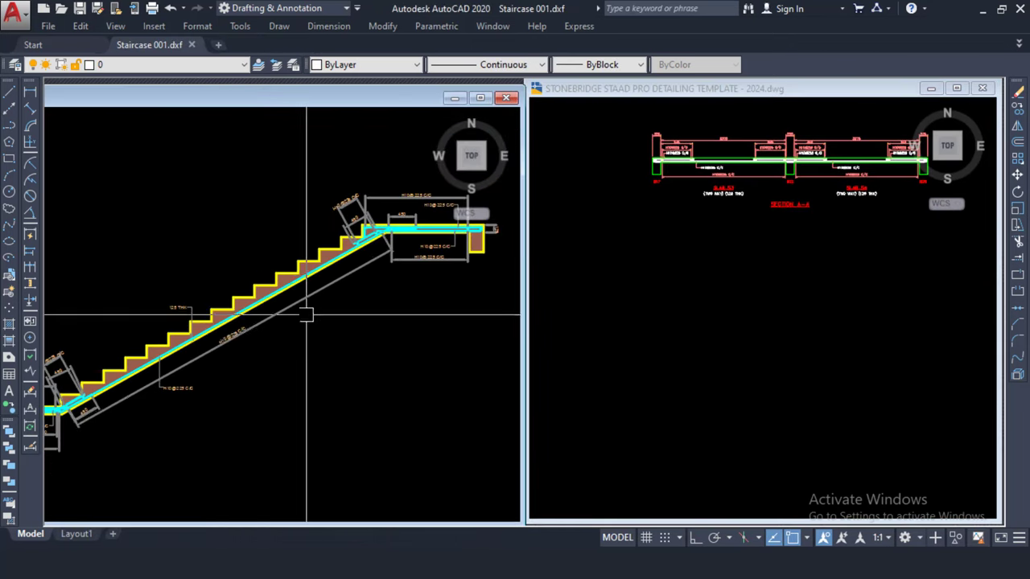
pyautogui.scroll(-2, 262, 229)
pyautogui.moveTo(248, 201); pyautogui.dragTo(298, 197, button='middle')
pyautogui.moveTo(243, 102); pyautogui.dragTo(251, 94)
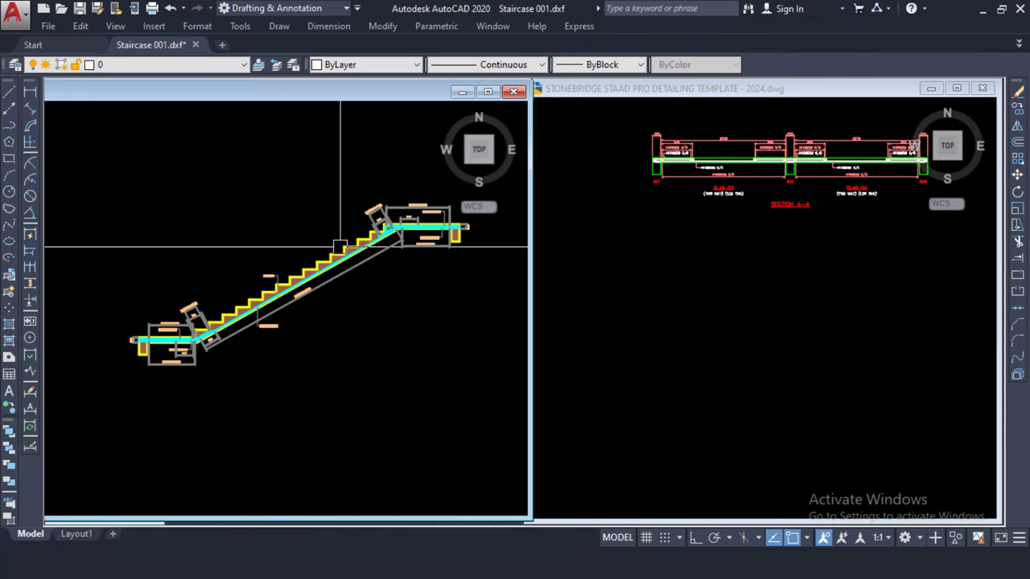
pyautogui.scroll(2, 339, 245)
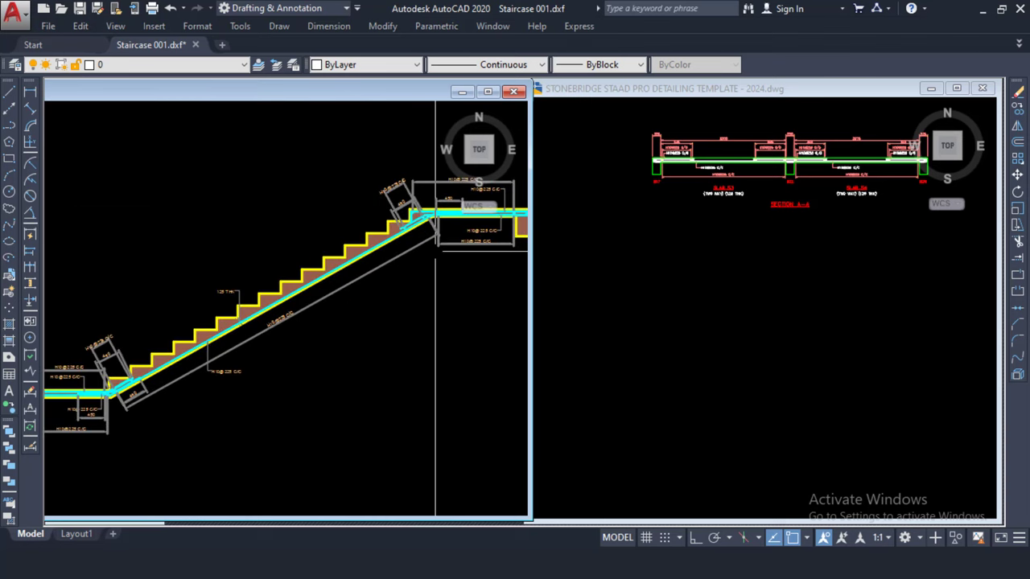
# - Copy the entire staircase section, including its dimensions and annotations, from the Staircase 001 drawing
pyautogui.click(908, 329)
pyautogui.press('F8')
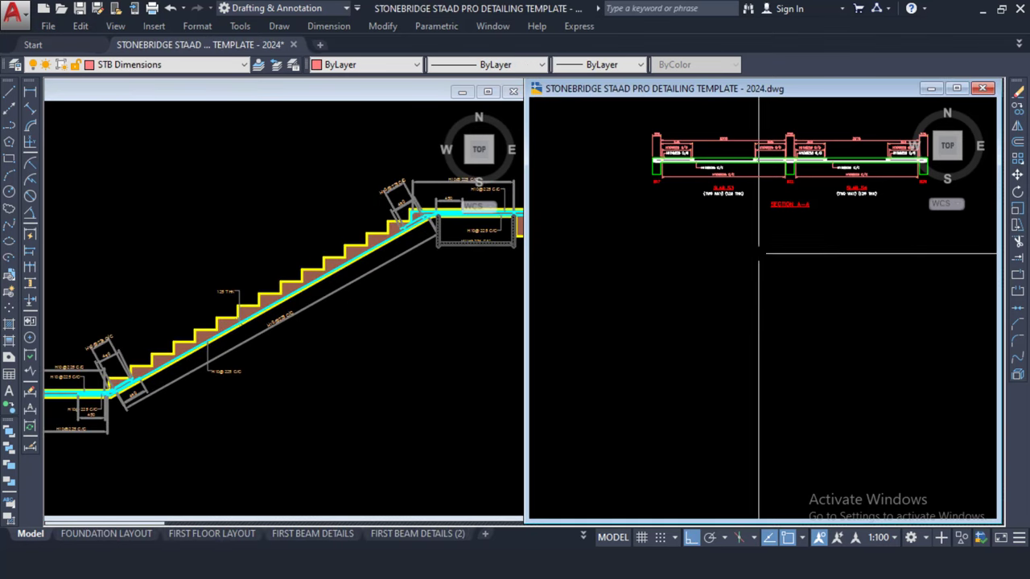
pyautogui.click(326, 249)
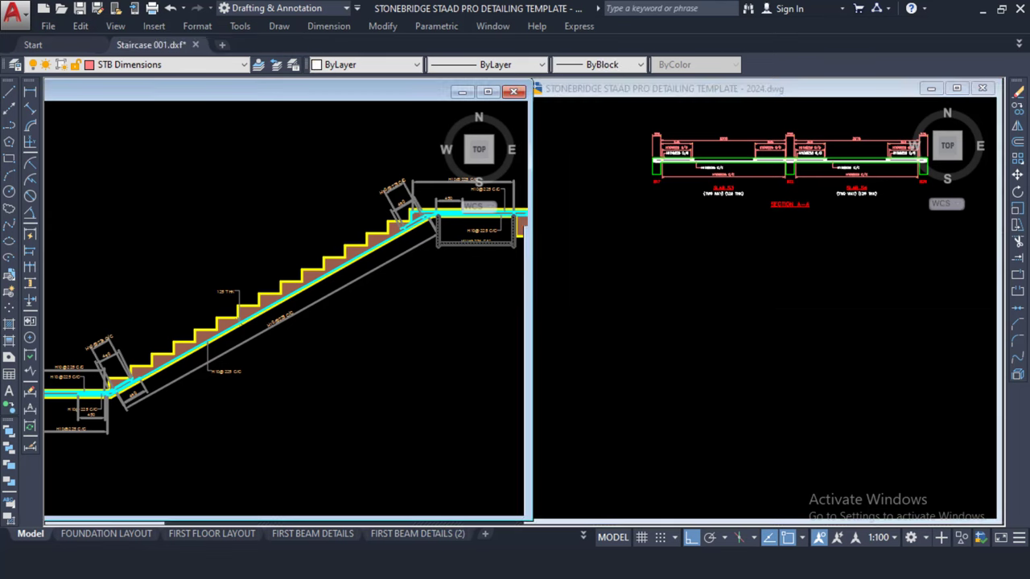
pyautogui.scroll(-4, 341, 241)
pyautogui.click(408, 170)
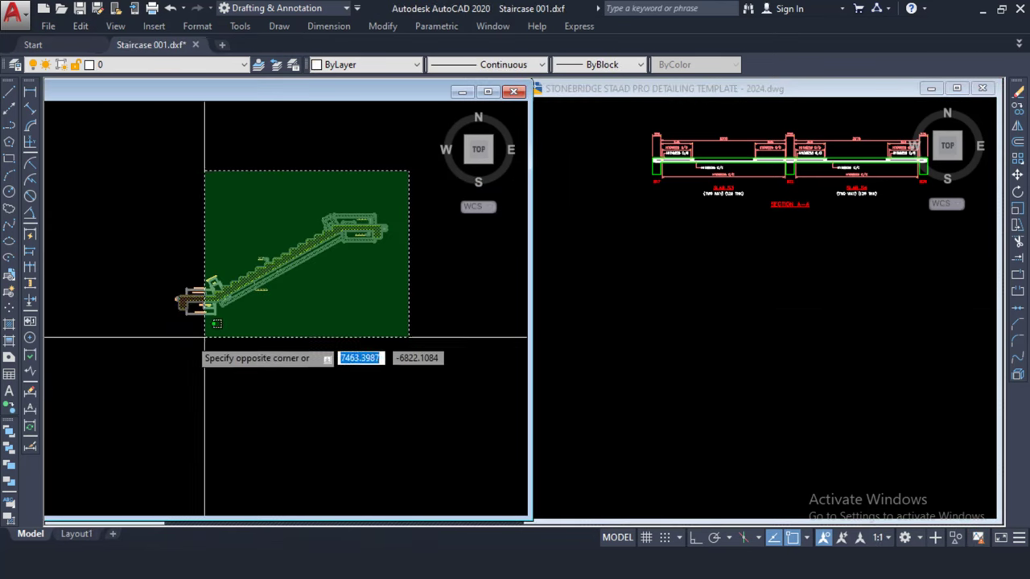
pyautogui.click(134, 349)
pyautogui.rightClick(219, 204)
pyautogui.moveTo(318, 240)
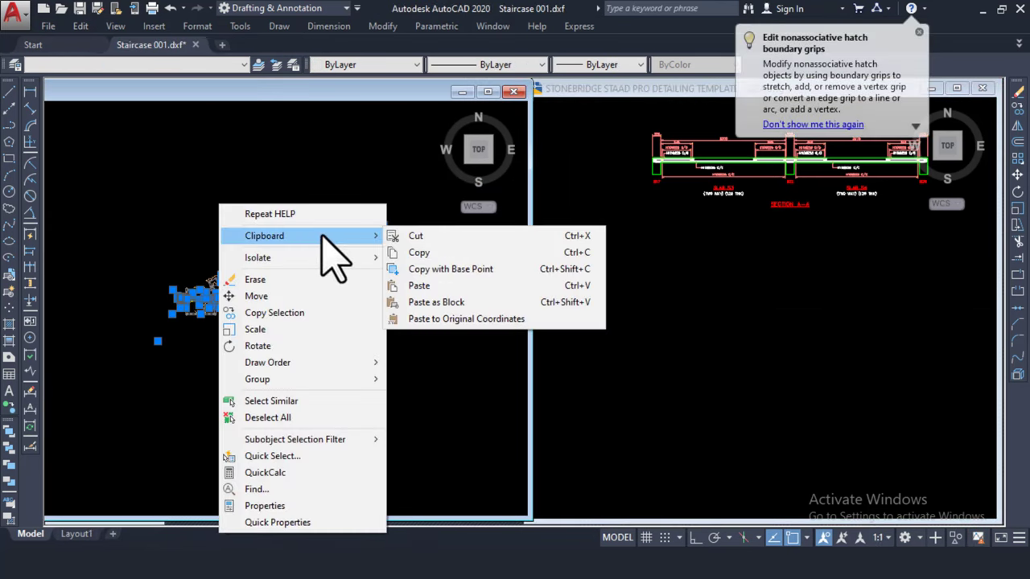
pyautogui.click(450, 253)
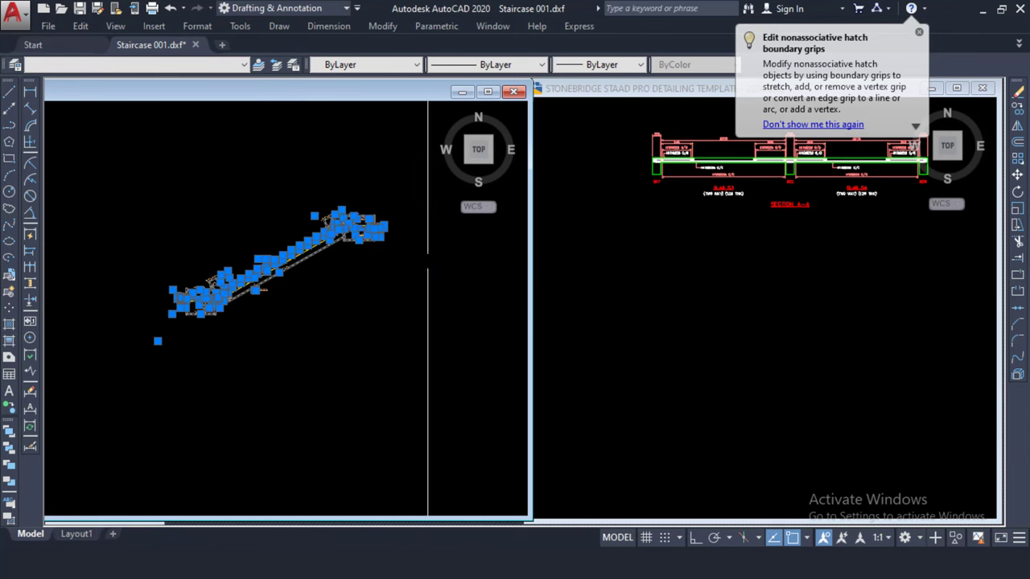
# - Paste the copied staircase section into the template's empty model space below Section A-A
pyautogui.click(766, 302)
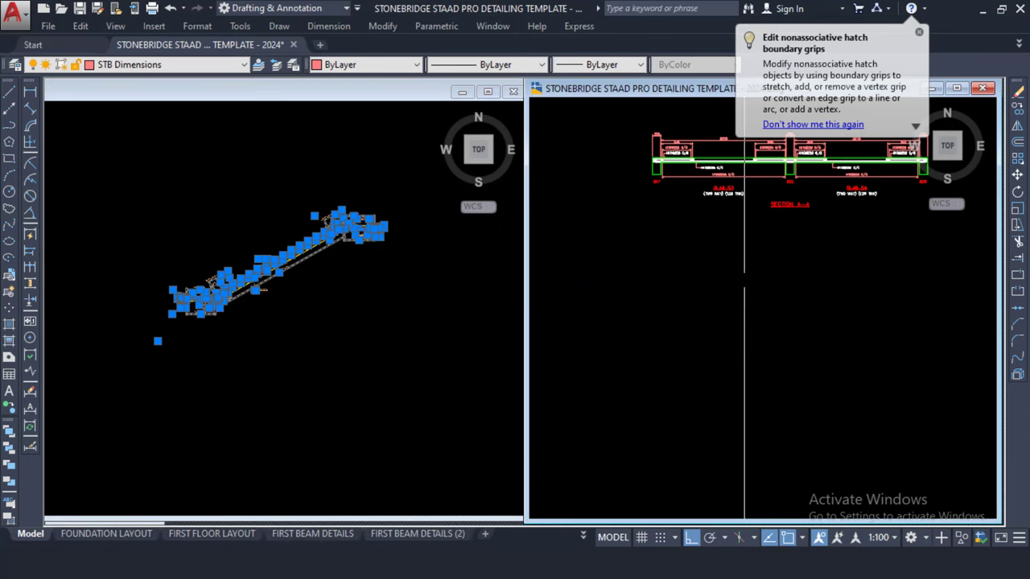
pyautogui.scroll(1, 767, 287)
pyautogui.moveTo(723, 299); pyautogui.dragTo(728, 348, button='middle')
pyautogui.rightClick(698, 306)
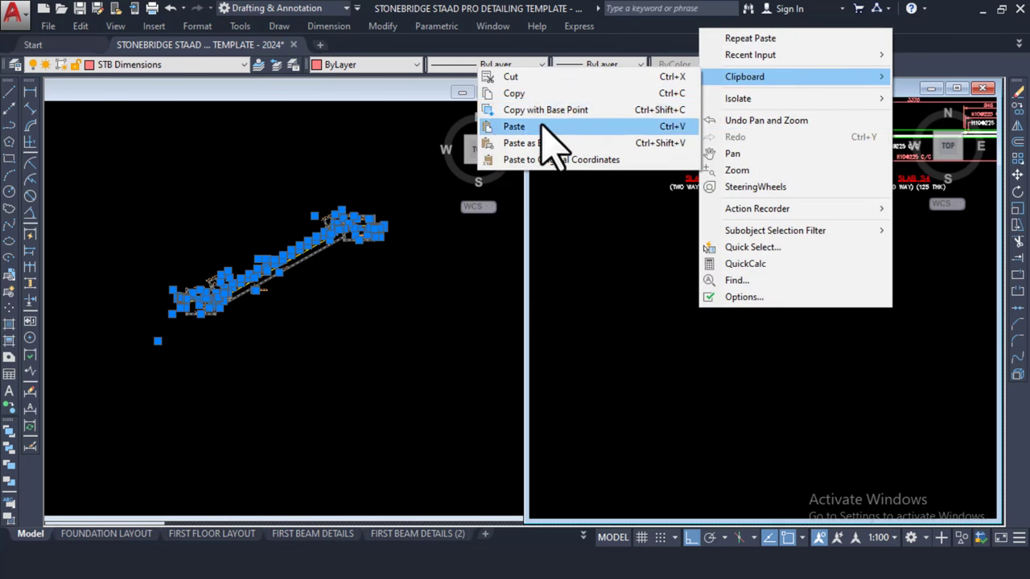
pyautogui.click(544, 129)
pyautogui.scroll(-2, 724, 281)
pyautogui.scroll(4, 688, 326)
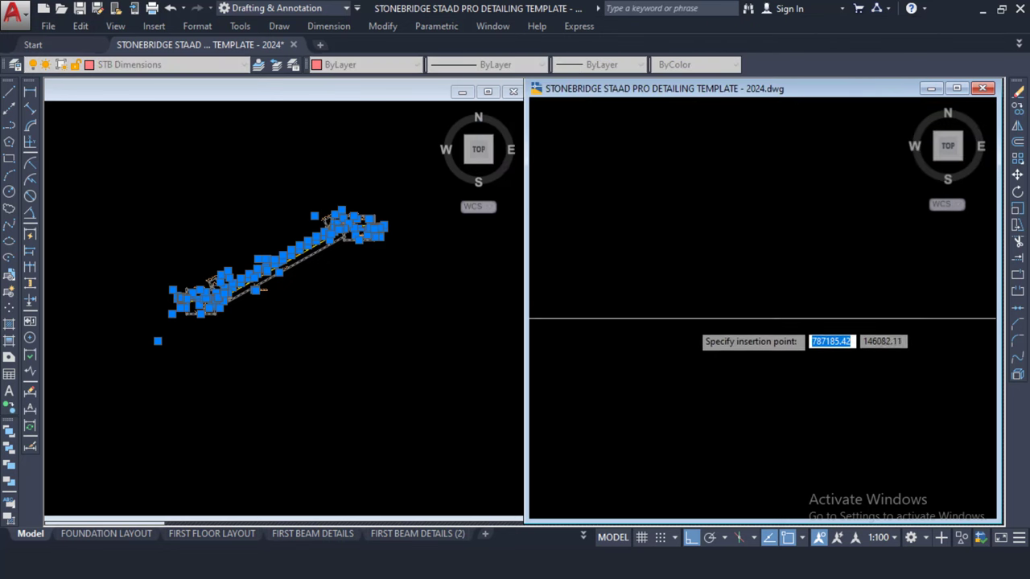
pyautogui.scroll(-2, 676, 325)
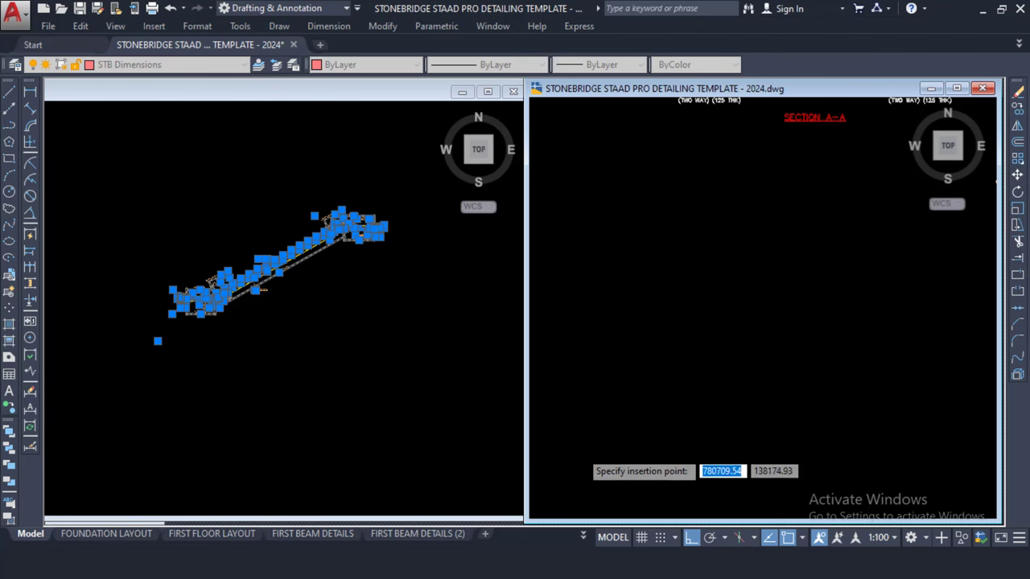
pyautogui.click(584, 451)
# - Compare the lower landing of the pasted staircase with the same area in the original Staircase 001 drawing
pyautogui.scroll(5, 638, 429)
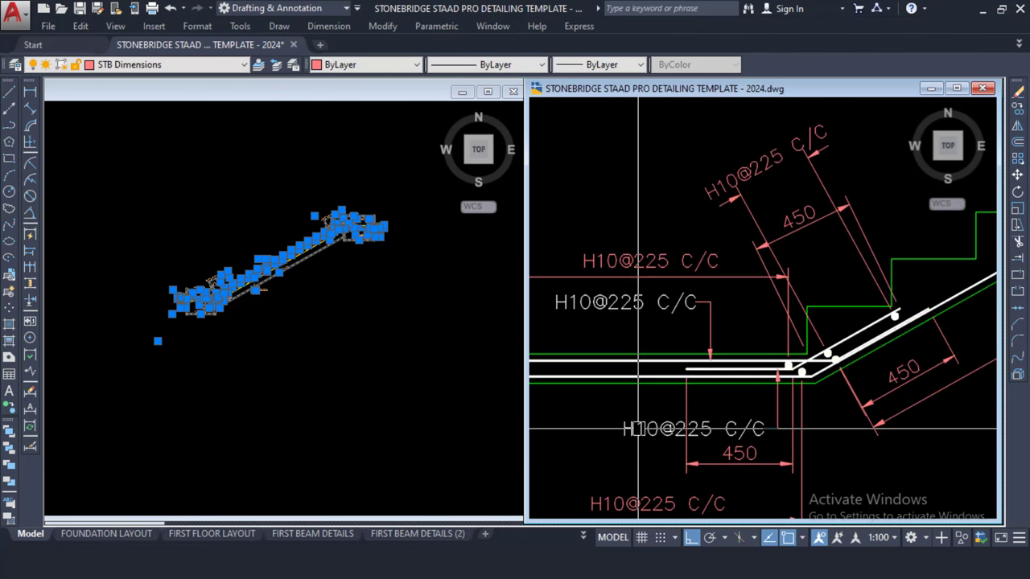
pyautogui.scroll(-5, 695, 400)
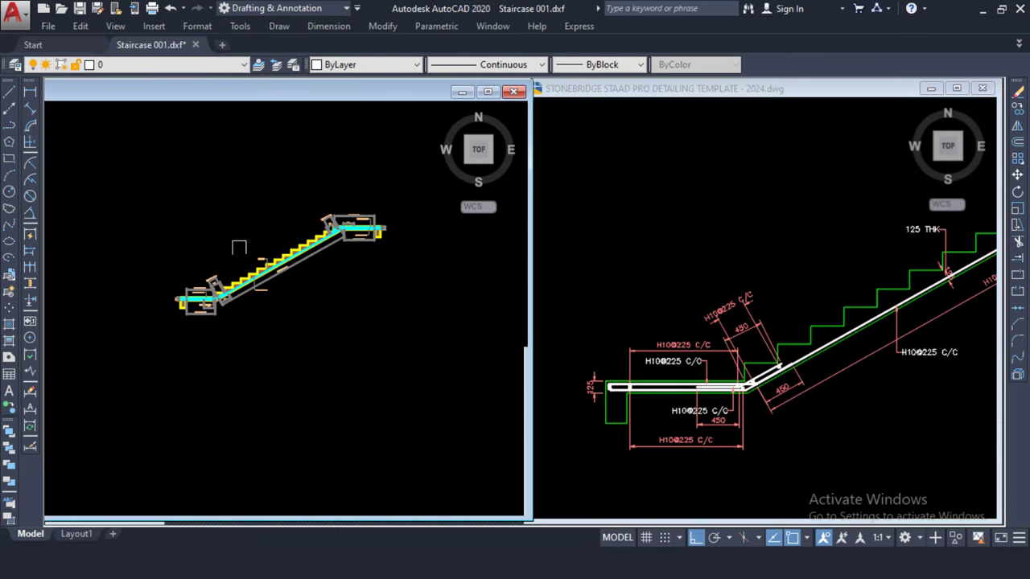
pyautogui.scroll(6, 285, 305)
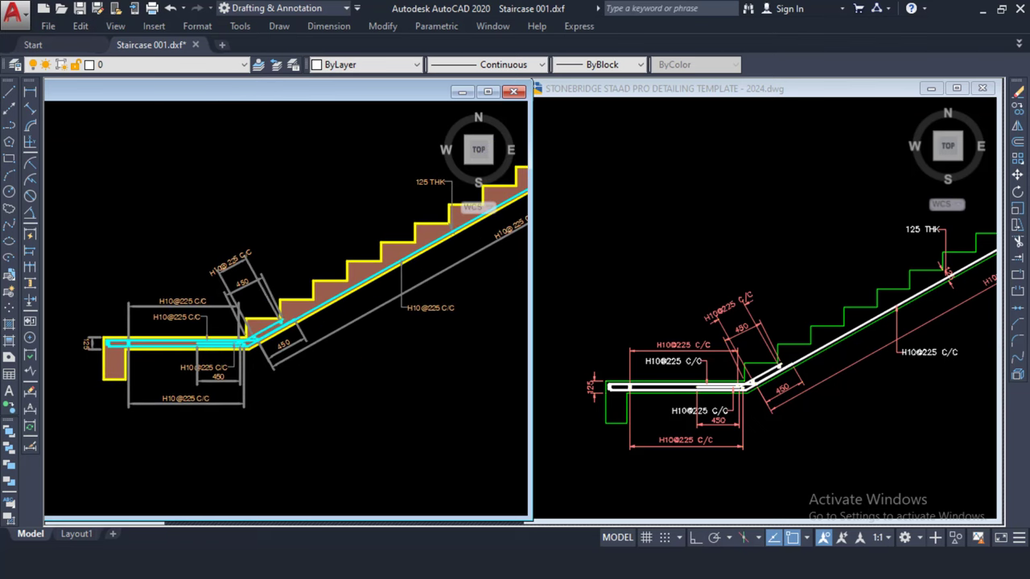
pyautogui.scroll(-2, 229, 328)
pyautogui.scroll(2, 183, 290)
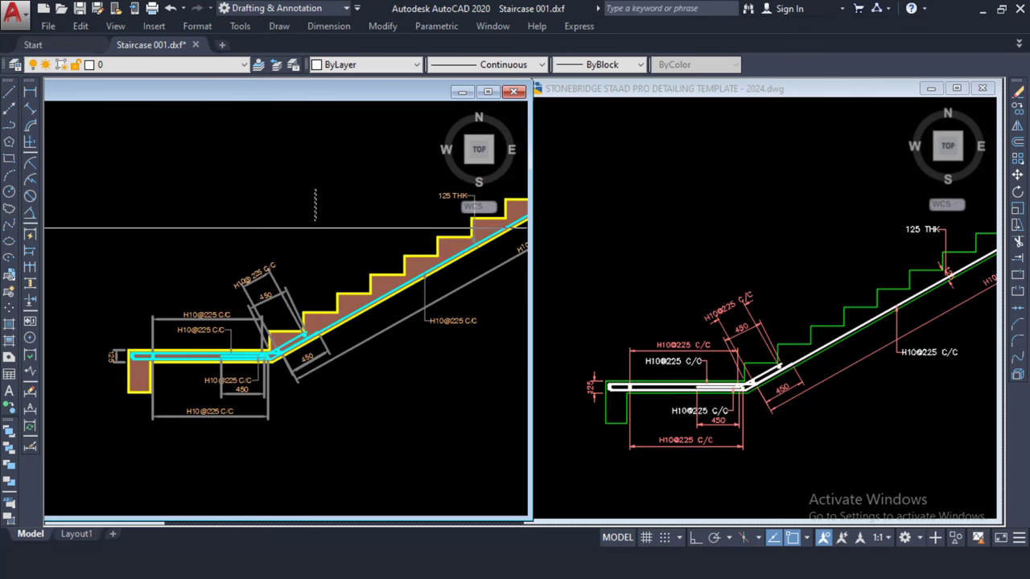
pyautogui.click(316, 190)
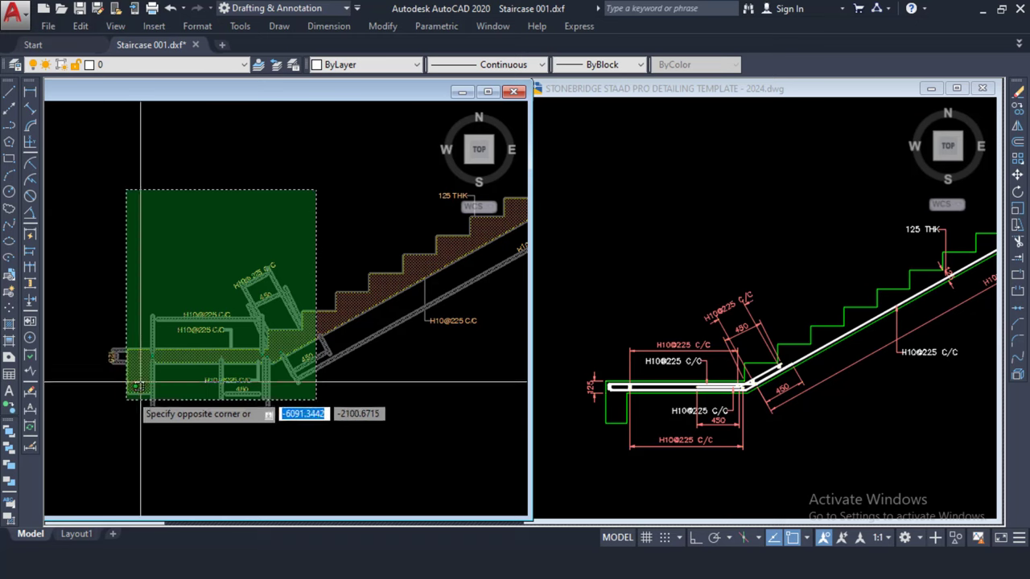
pyautogui.click(141, 383)
# - Examine the step outline, hatch and inclined reinforcement of the original staircase near the lower landing
pyautogui.scroll(2, 280, 308)
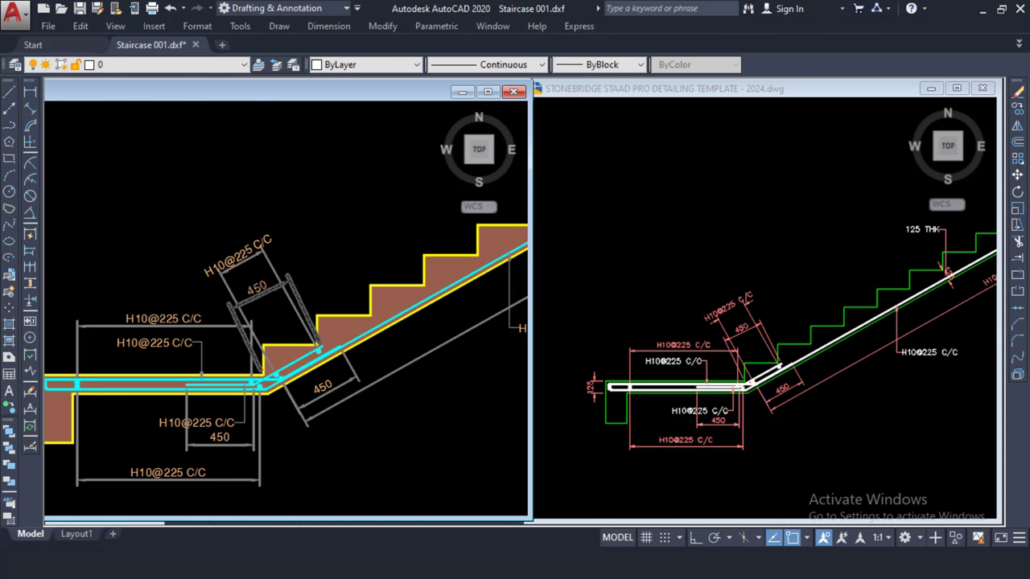
pyautogui.scroll(3, 328, 328)
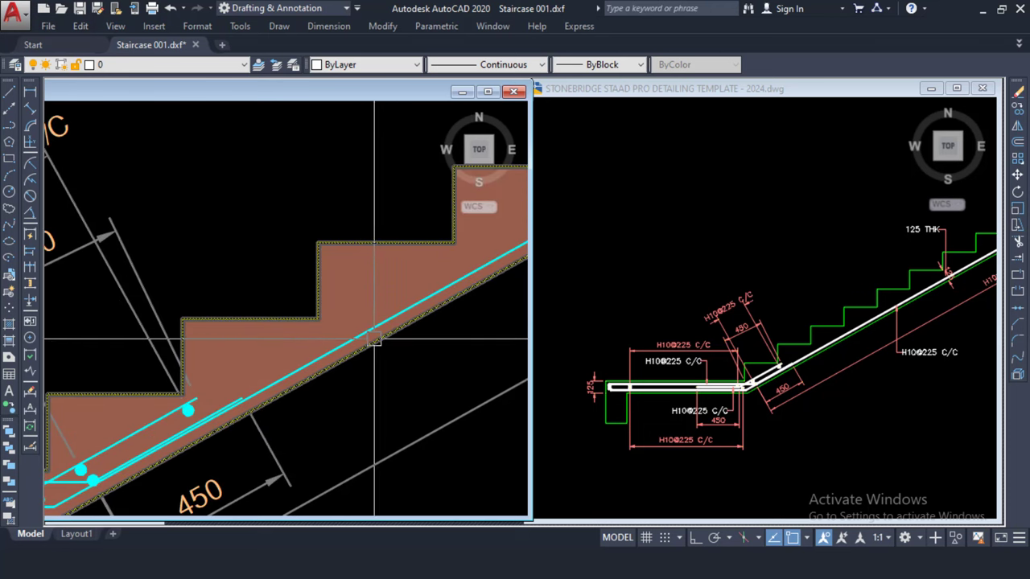
pyautogui.scroll(2, 383, 337)
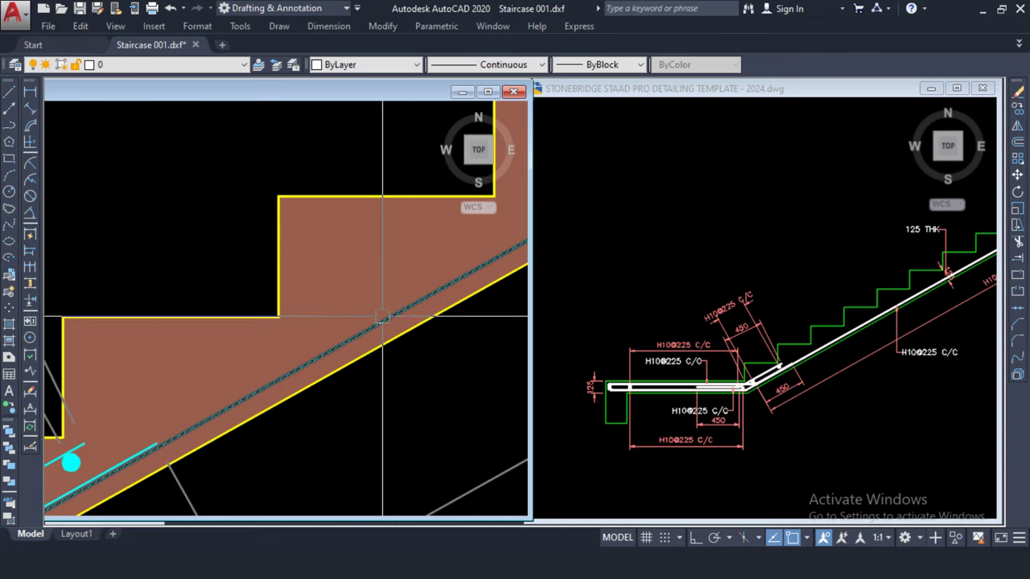
pyautogui.scroll(-3, 356, 336)
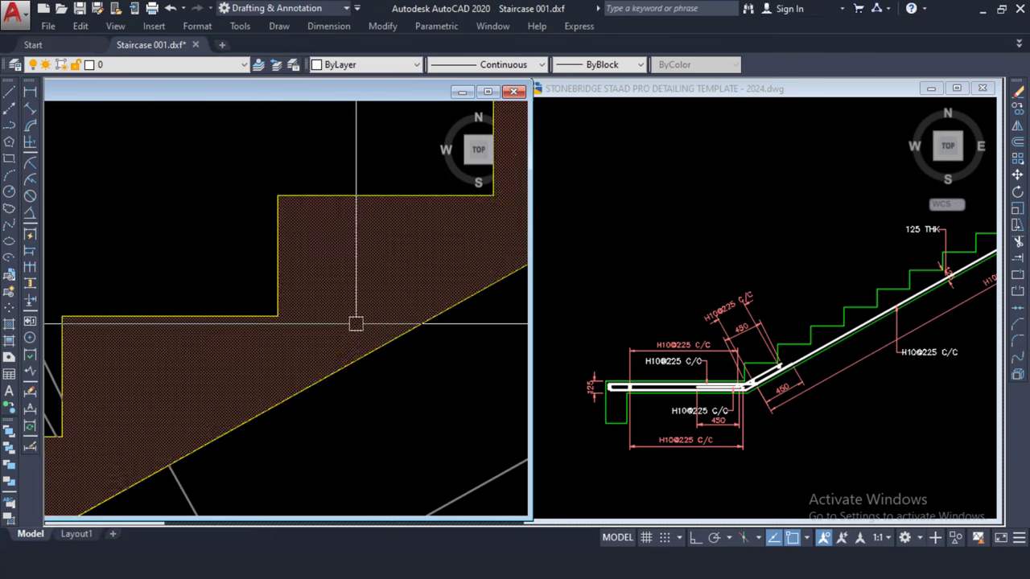
pyautogui.scroll(4, 384, 233)
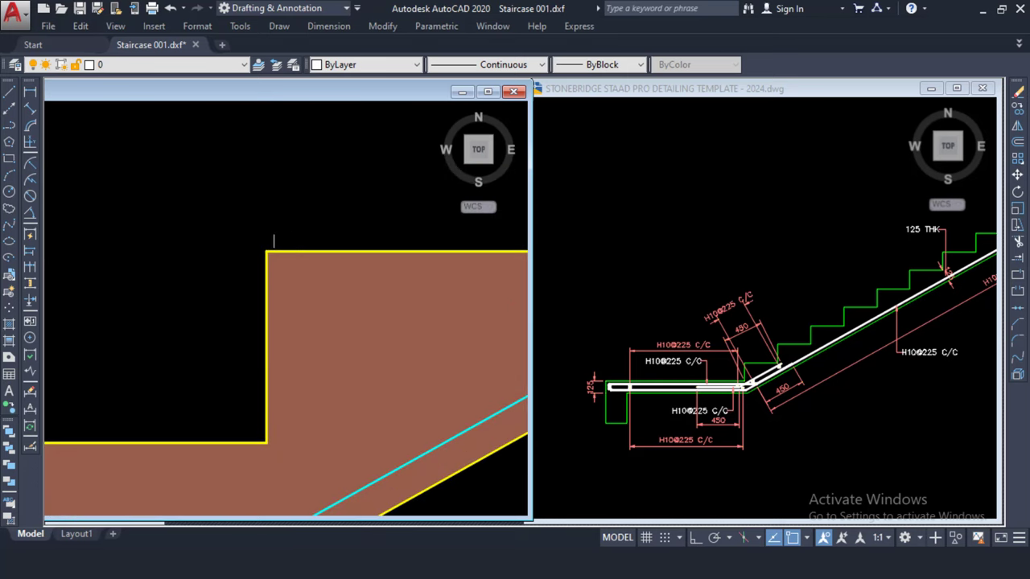
pyautogui.scroll(-3, 280, 240)
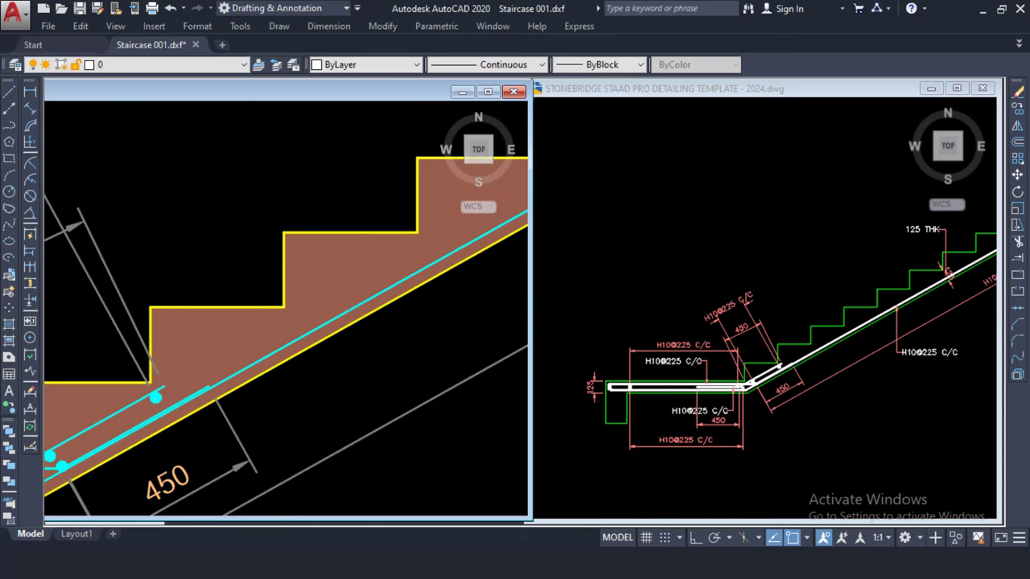
# - Return to the template drawing and view the whole flight of the pasted staircase section
pyautogui.click(700, 281)
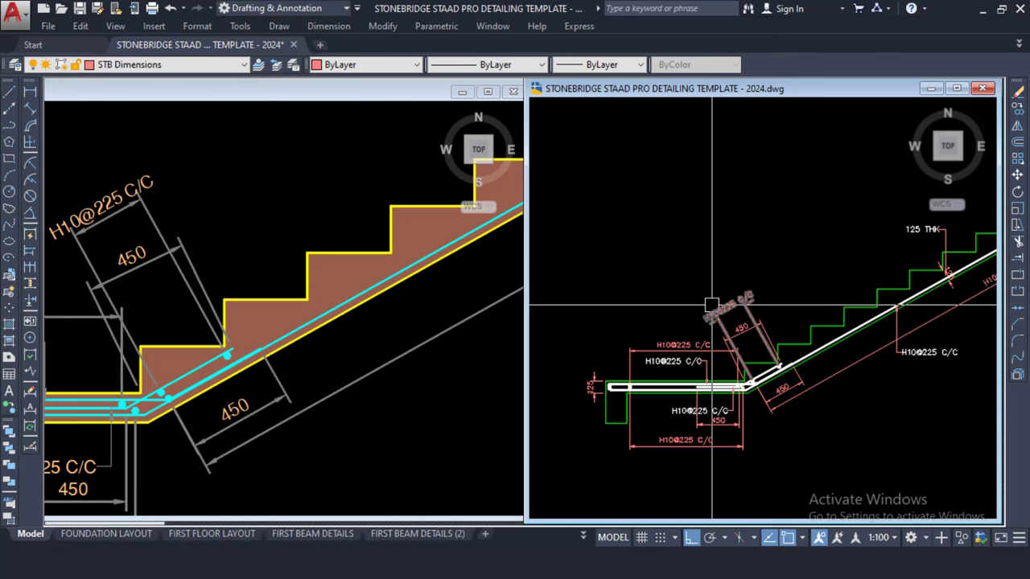
pyautogui.scroll(-5, 714, 304)
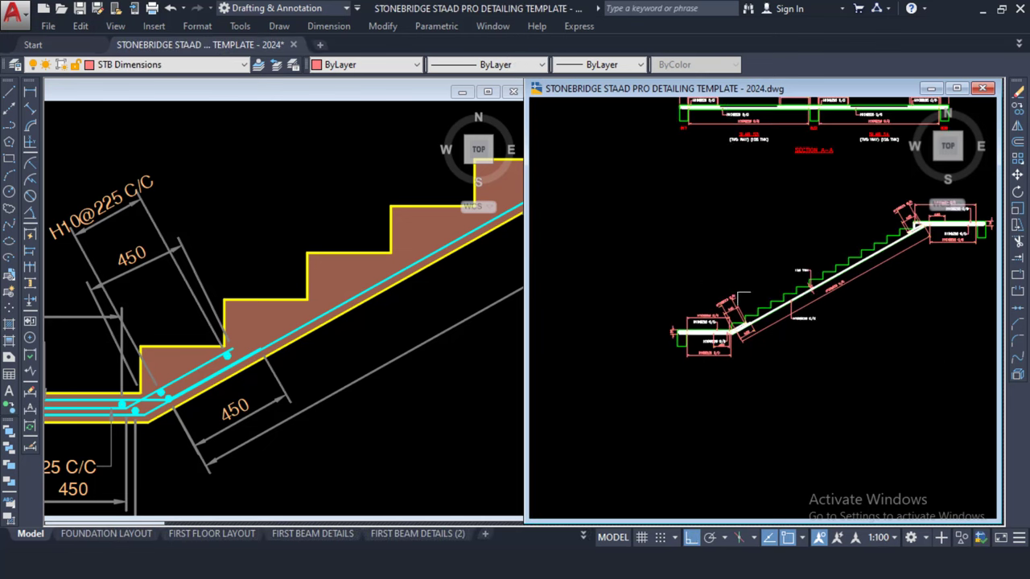
pyautogui.scroll(3, 733, 224)
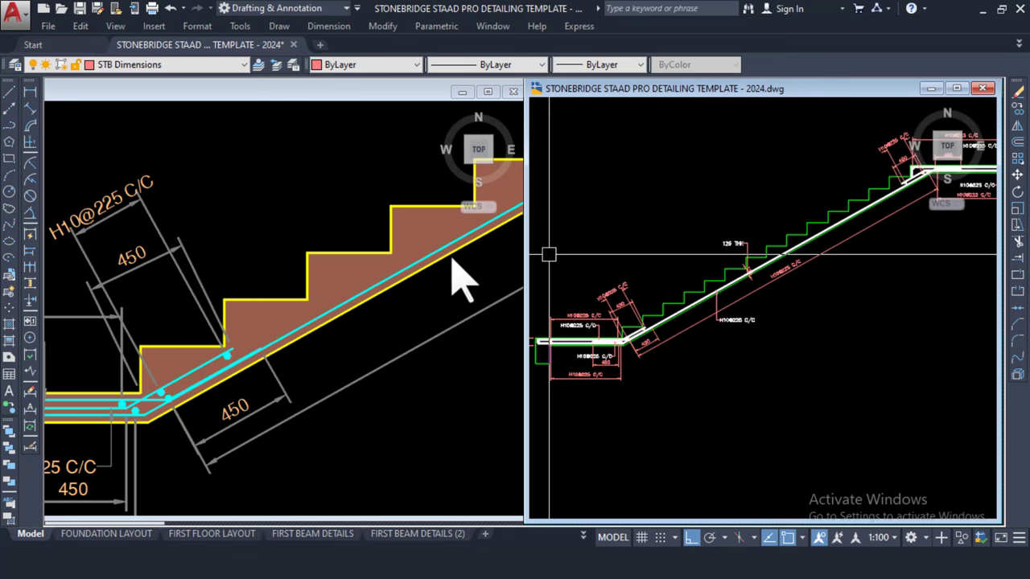
# - Compare the flight and upper landing of the original Staircase 001 with the pasted staircase in the template drawing
pyautogui.click(304, 233)
pyautogui.scroll(-4, 346, 241)
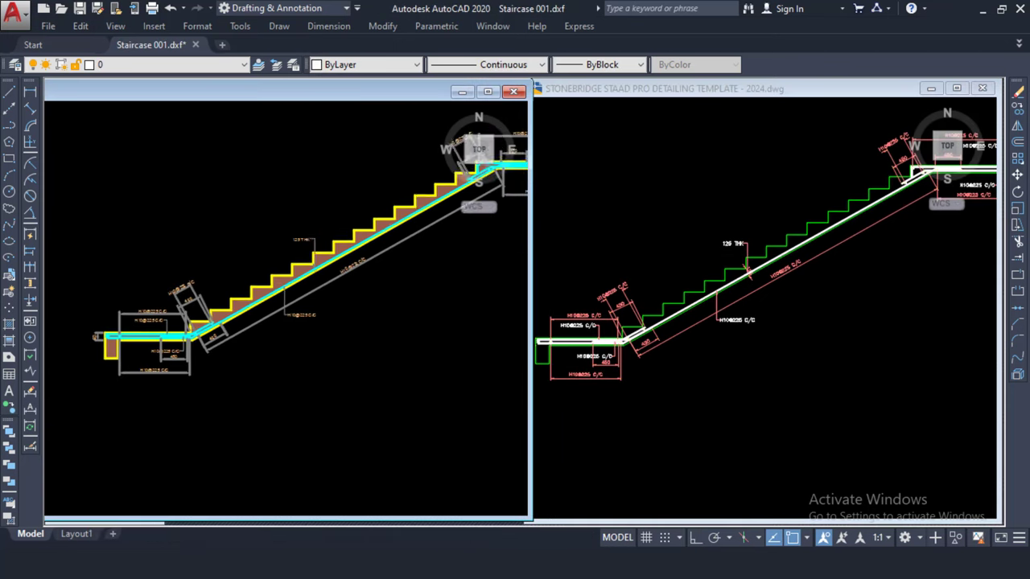
pyautogui.scroll(2, 405, 217)
pyautogui.scroll(4, 405, 217)
pyautogui.scroll(-4, 469, 246)
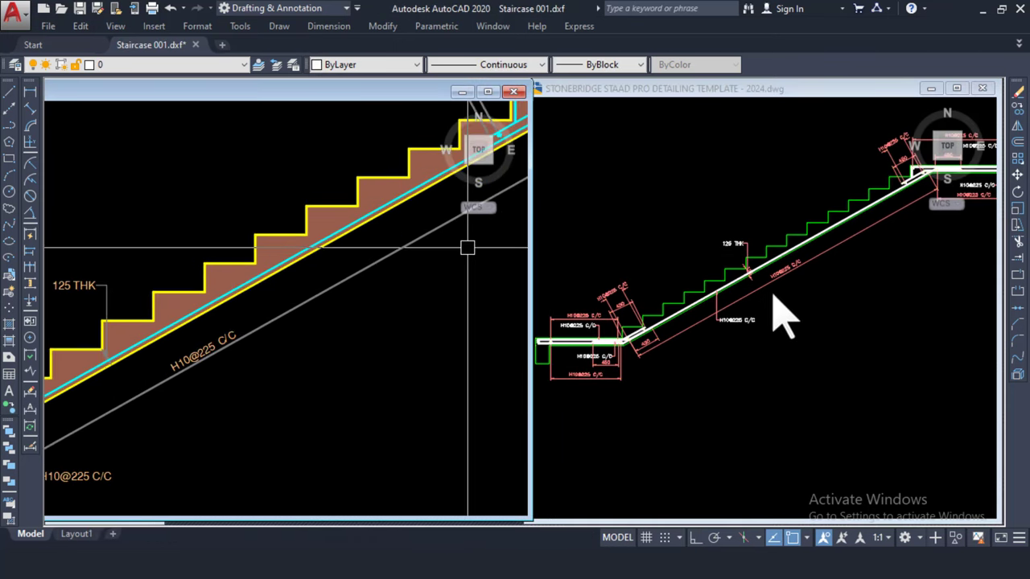
pyautogui.click(781, 310)
pyautogui.scroll(6, 792, 232)
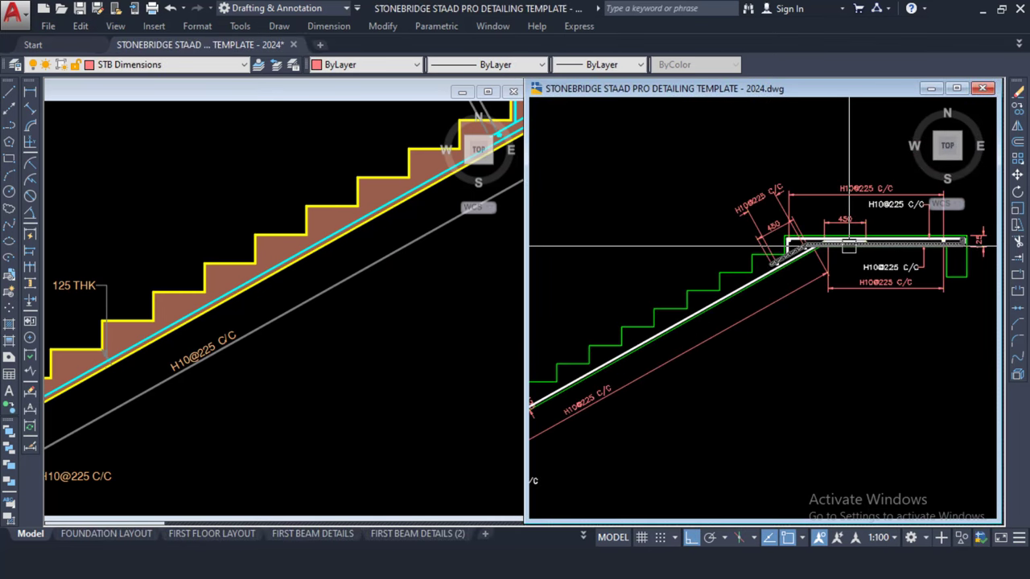
pyautogui.scroll(-4, 801, 193)
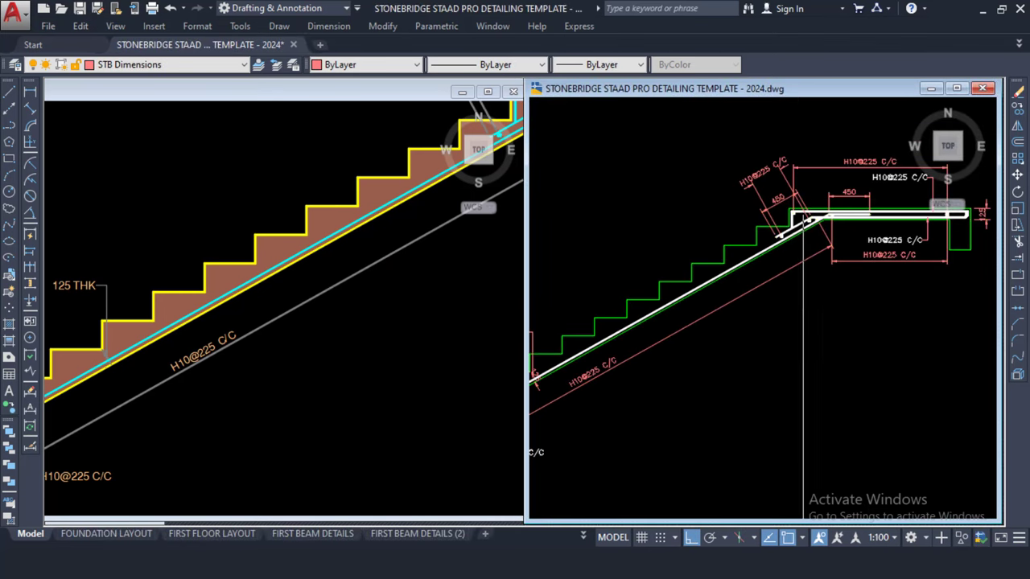
pyautogui.scroll(-4, 803, 215)
# - Copy the complete staircase section from the Staircase 001 drawing to the clipboard
pyautogui.click(306, 334)
pyautogui.scroll(-6, 305, 334)
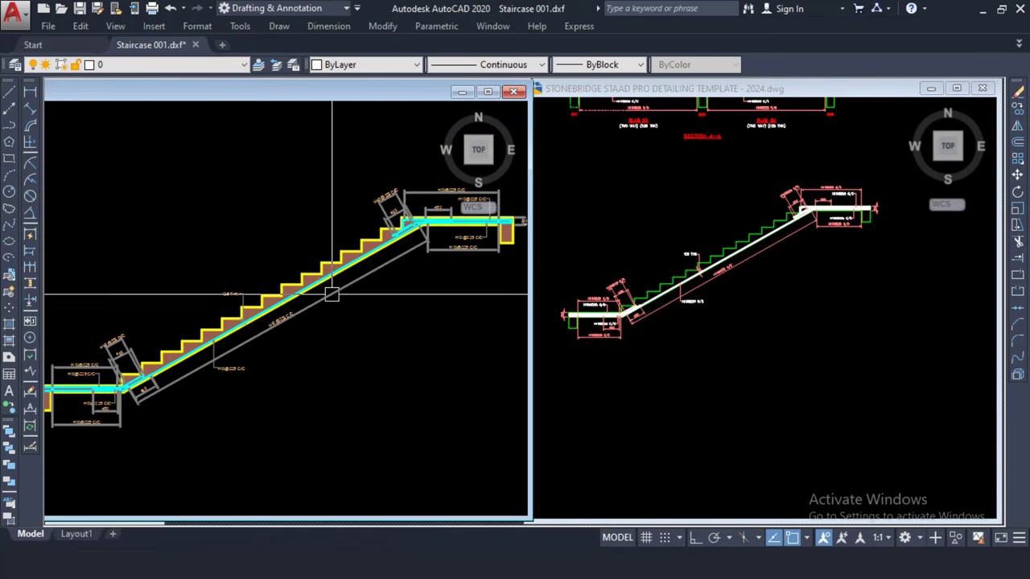
pyautogui.scroll(-3, 463, 233)
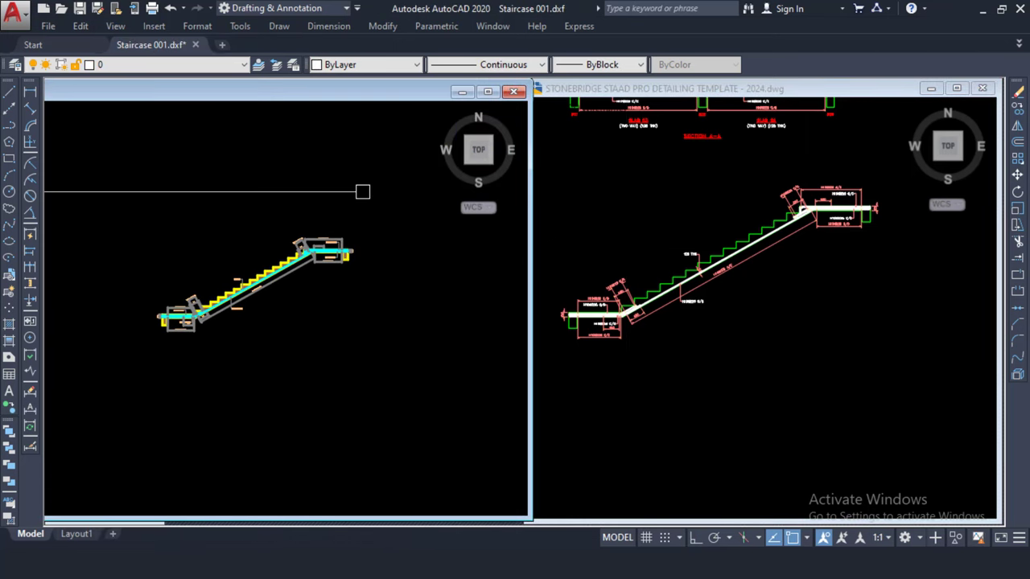
pyautogui.click(373, 190)
pyautogui.click(104, 375)
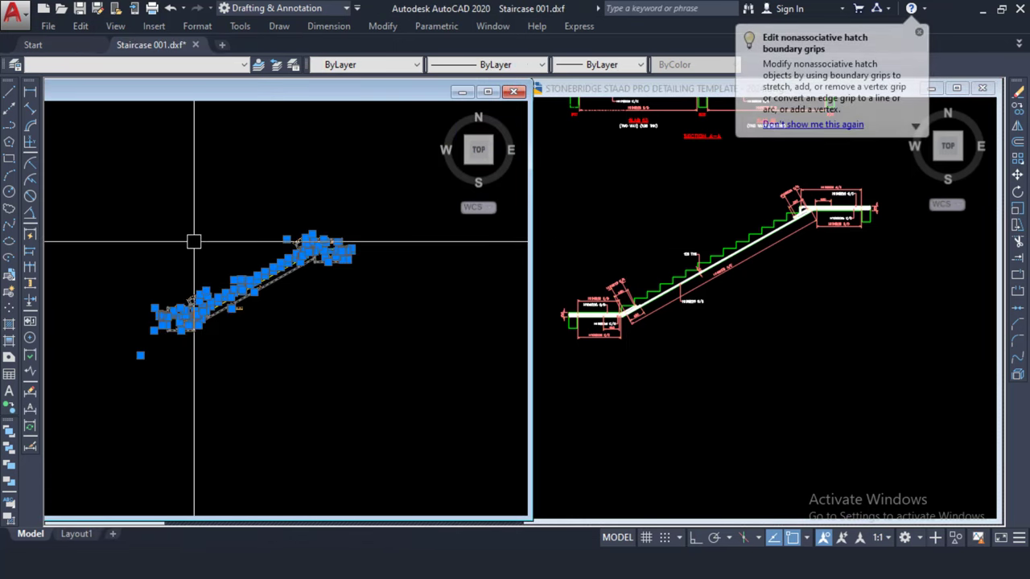
pyautogui.rightClick(190, 278)
pyautogui.moveTo(266, 275)
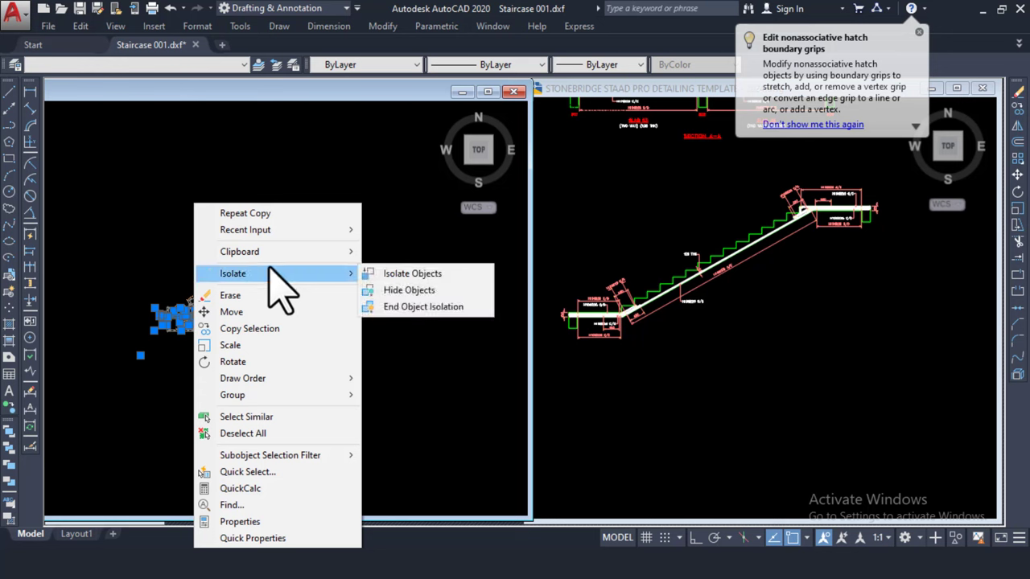
pyautogui.moveTo(296, 252)
pyautogui.click(400, 269)
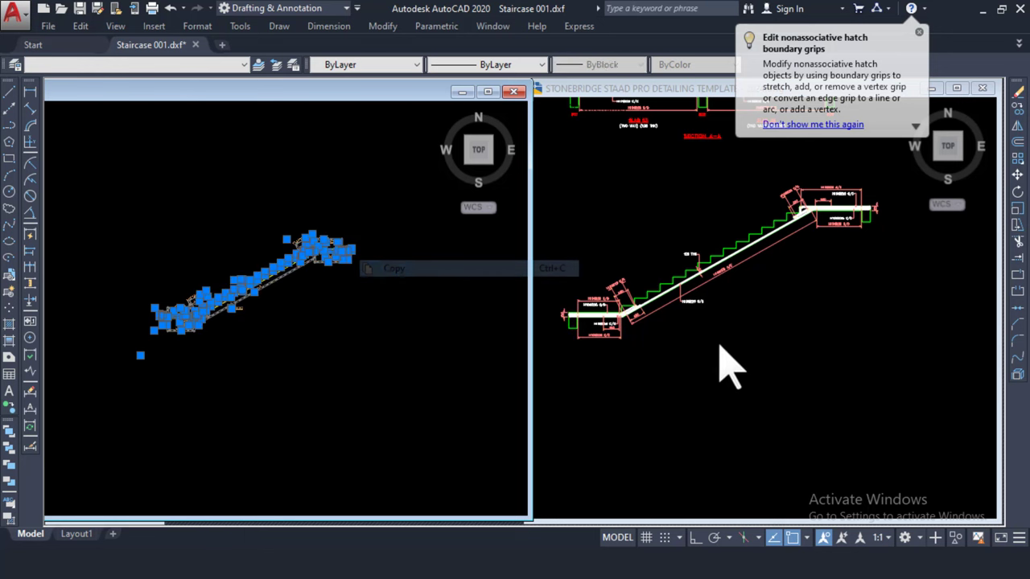
# - Paste the copied staircase section into the template's empty model space below the first pasted staircase
pyautogui.click(729, 366)
pyautogui.moveTo(724, 361); pyautogui.dragTo(743, 276, button='middle')
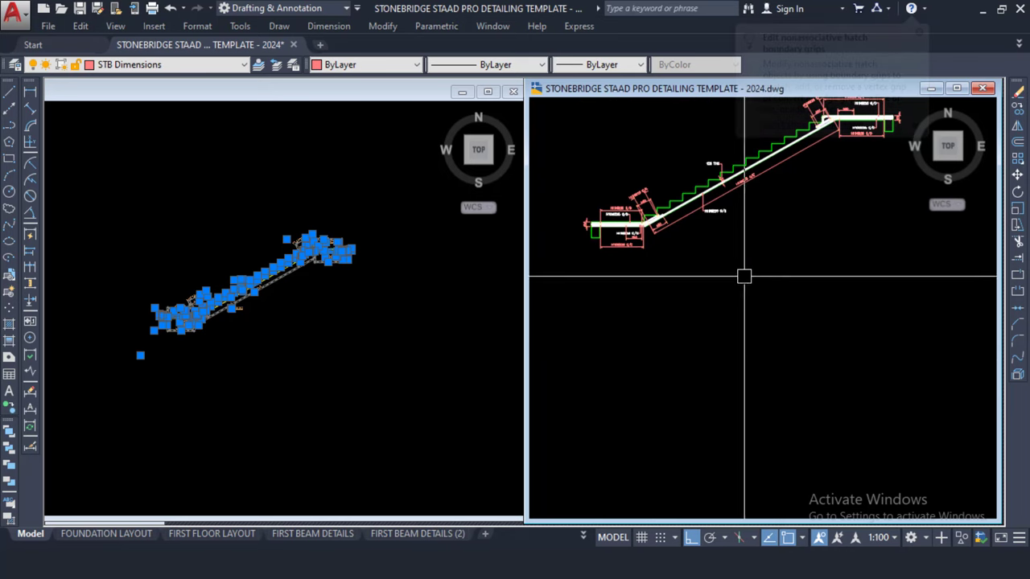
pyautogui.rightClick(743, 276)
pyautogui.moveTo(782, 320)
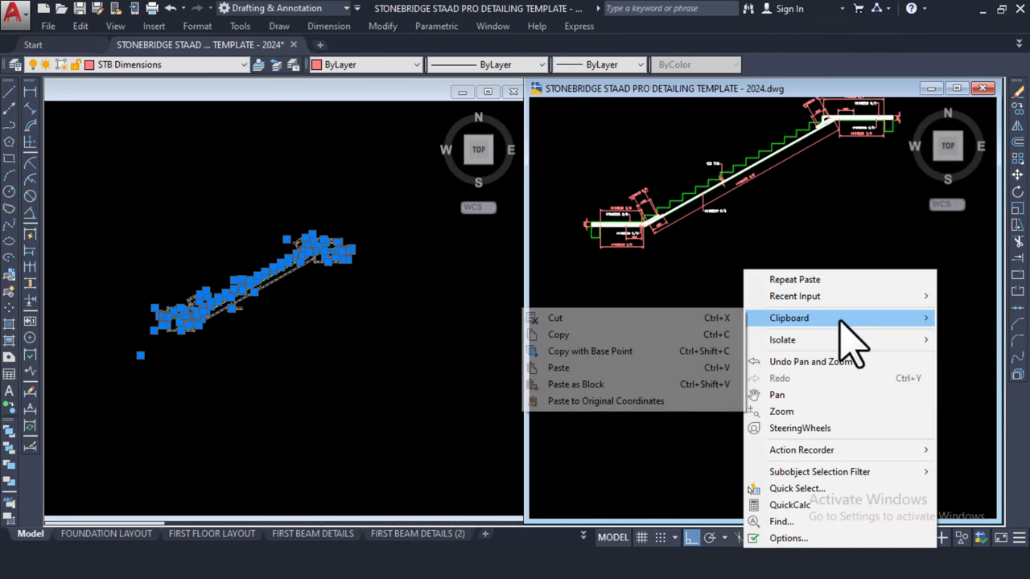
pyautogui.click(596, 368)
pyautogui.scroll(-4, 679, 386)
pyautogui.moveTo(680, 398); pyautogui.dragTo(675, 272, button='middle')
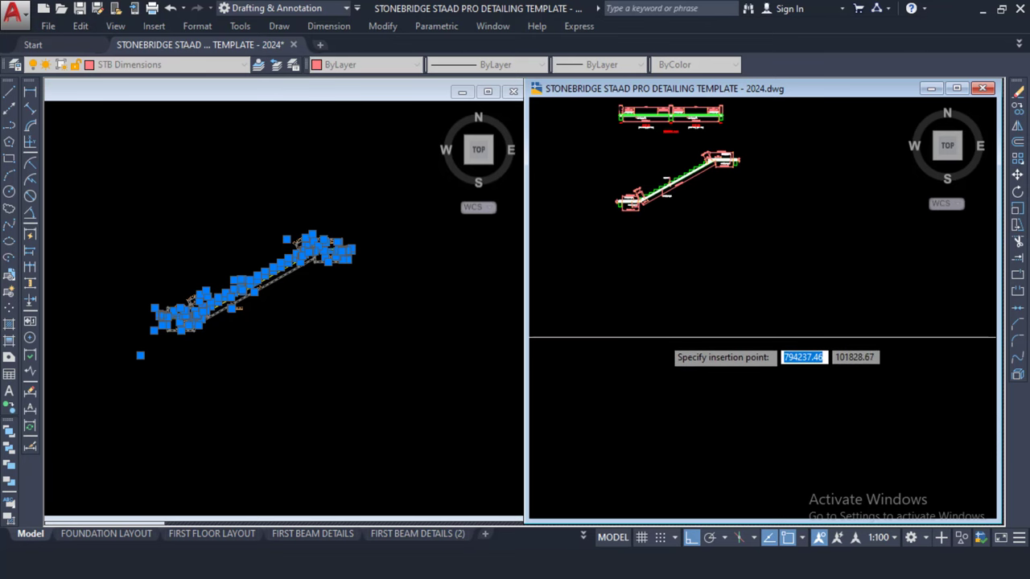
pyautogui.scroll(6, 662, 333)
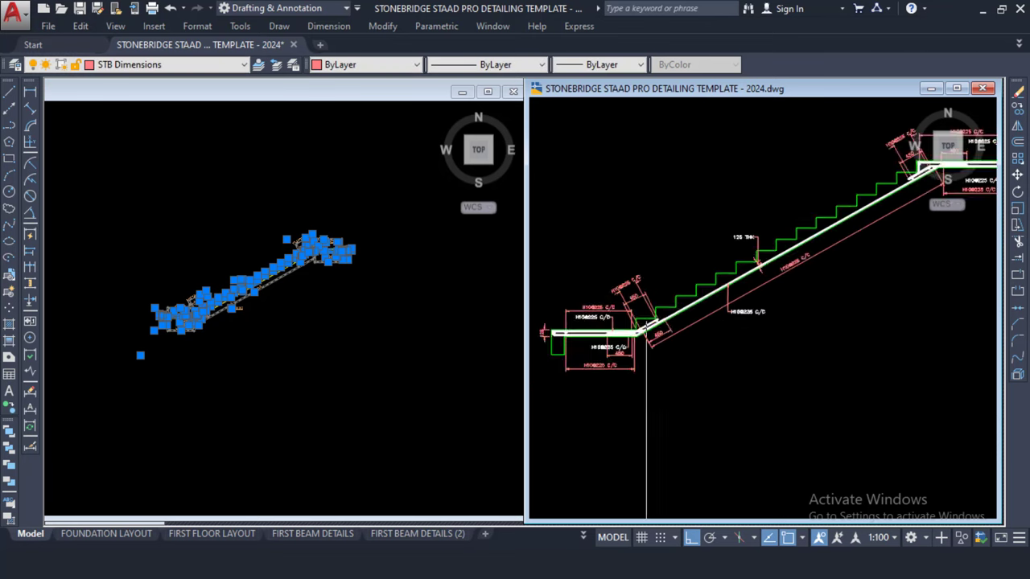
pyautogui.scroll(-4, 643, 328)
# - Close the Staircase 001 drawing without saving its changes and return to the template drawing
pyautogui.click(360, 227)
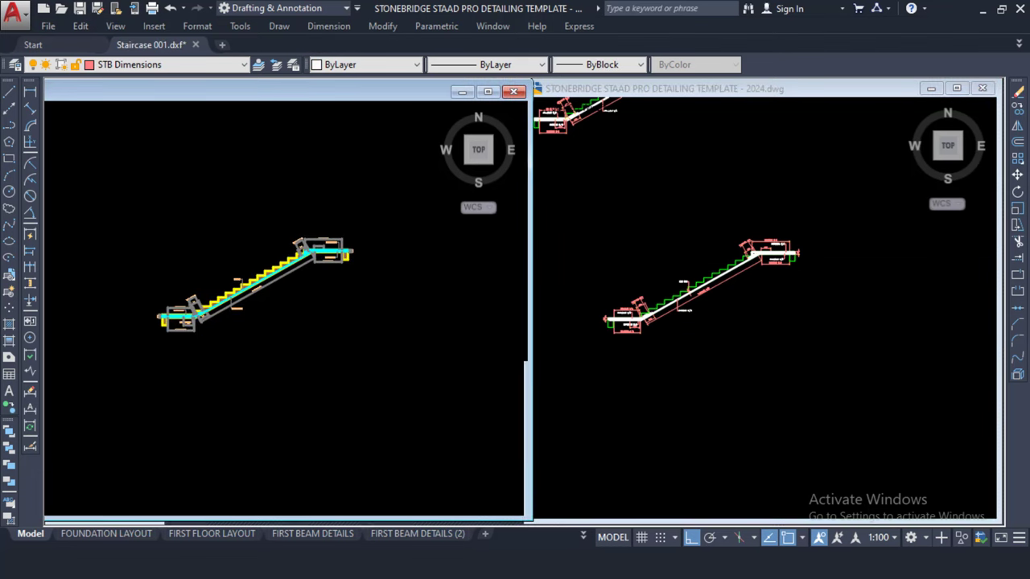
pyautogui.click(512, 94)
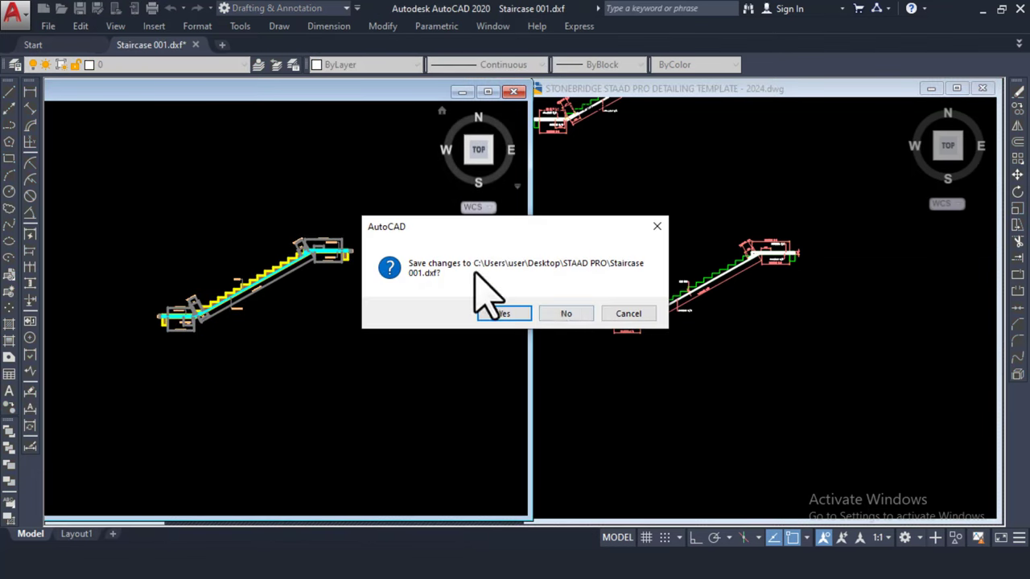
pyautogui.click(566, 315)
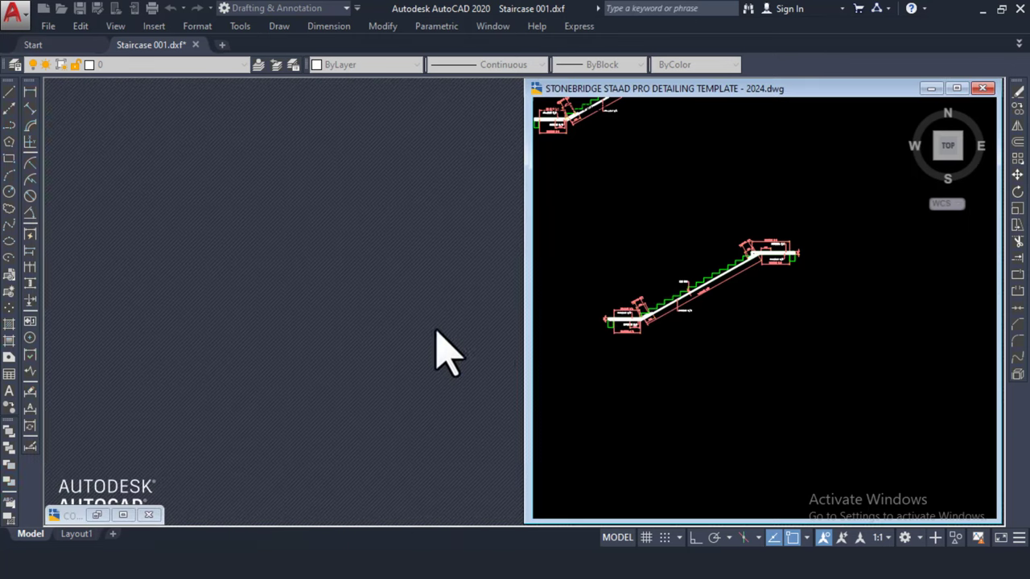
pyautogui.scroll(-5, 808, 308)
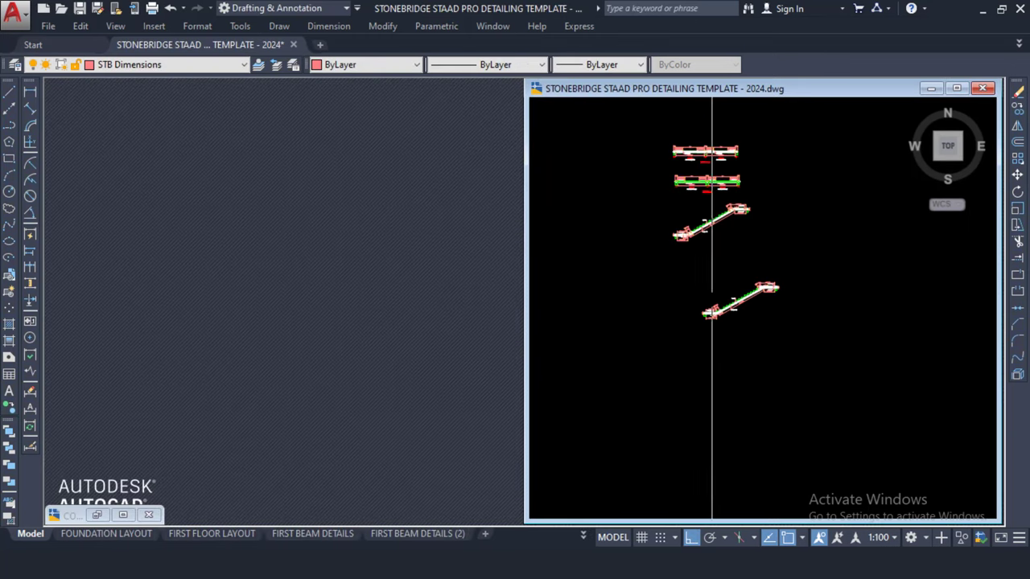
pyautogui.scroll(2, 686, 287)
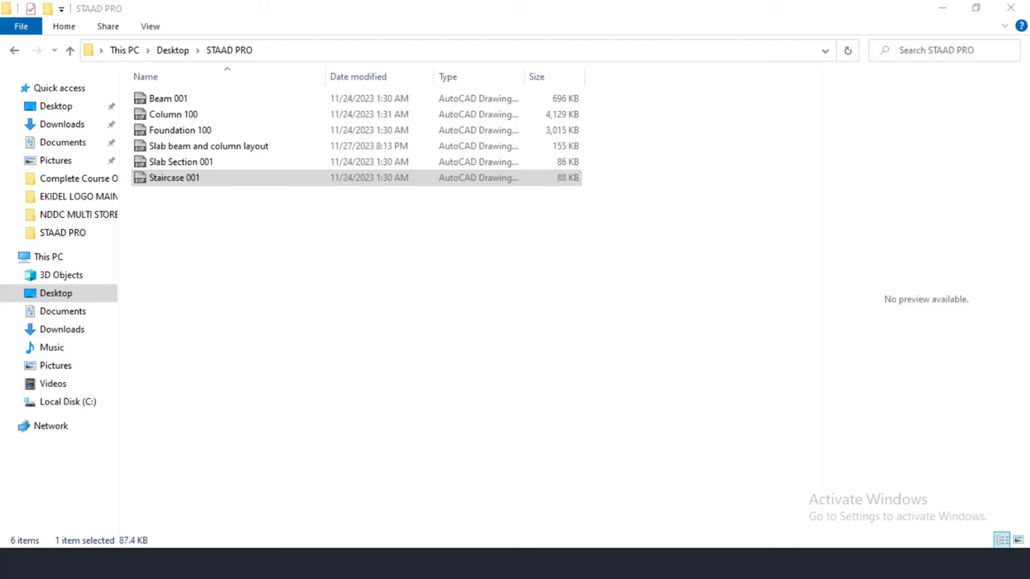
# - Open the Foundation 100 drawing from the STAAD PRO folder and look over its rows of framed footing details
pyautogui.doubleClick(193, 130)
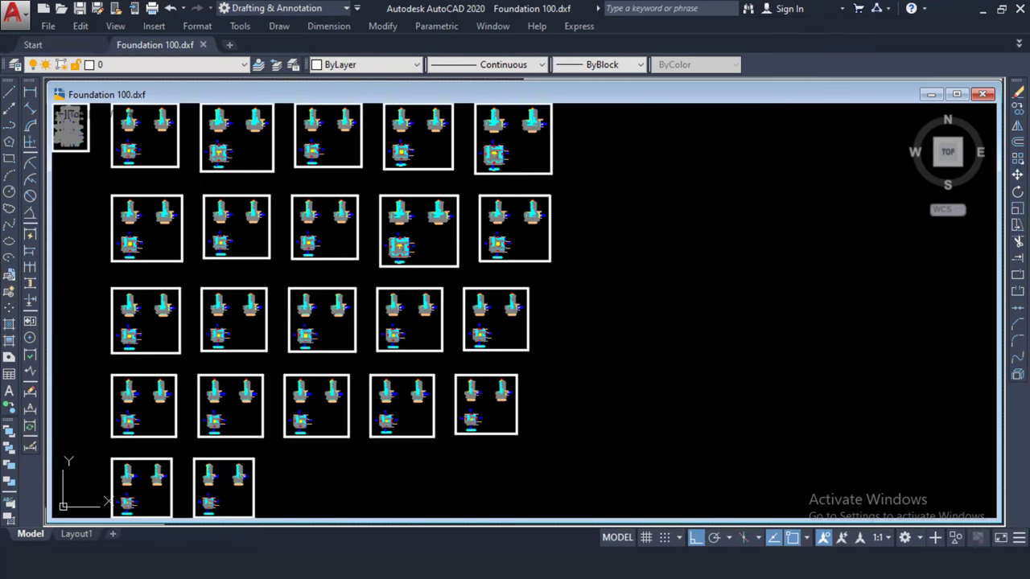
pyautogui.moveTo(465, 296); pyautogui.dragTo(618, 336, button='middle')
pyautogui.scroll(5, 346, 157)
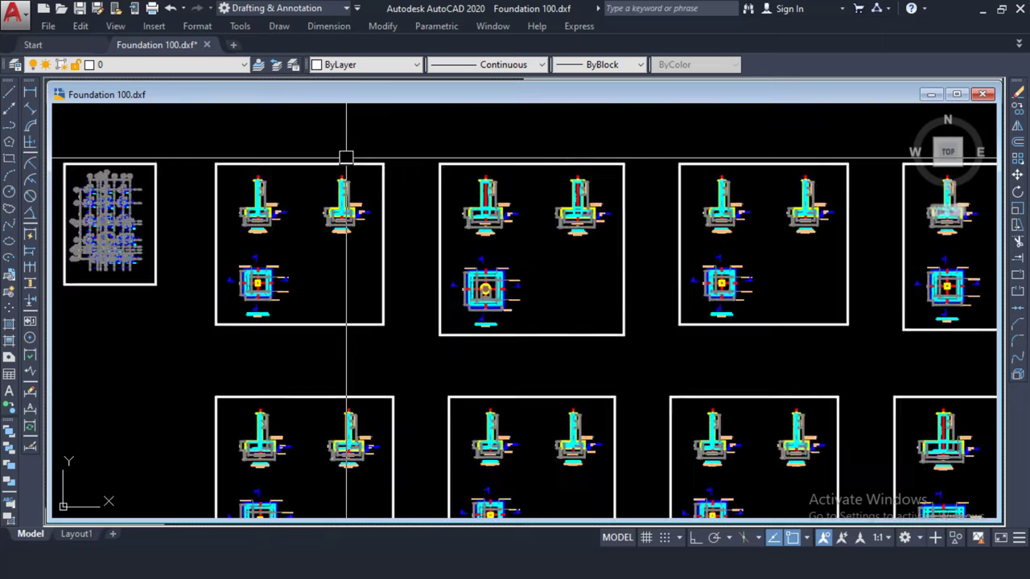
pyautogui.scroll(-5, 346, 156)
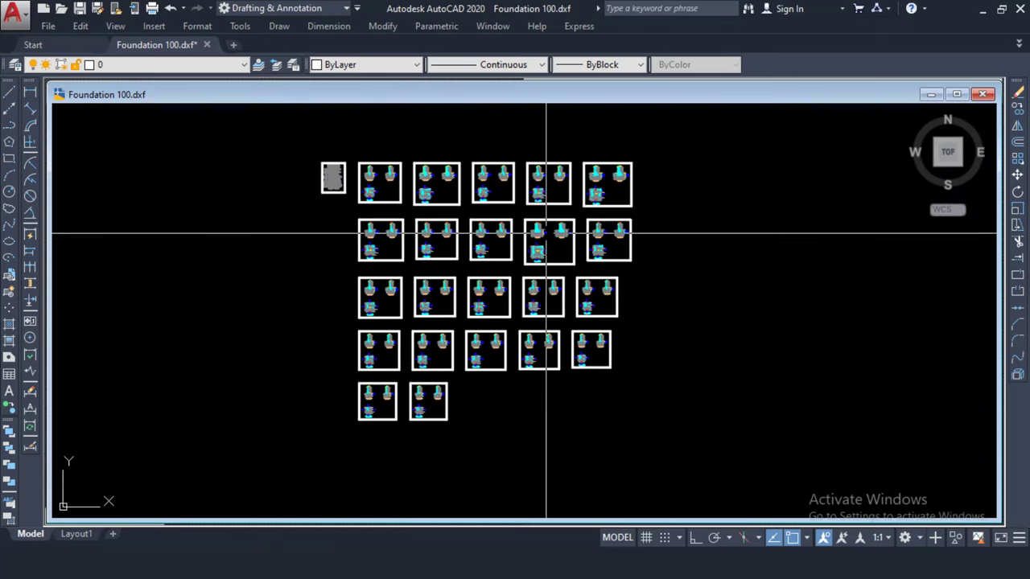
pyautogui.scroll(2, 434, 181)
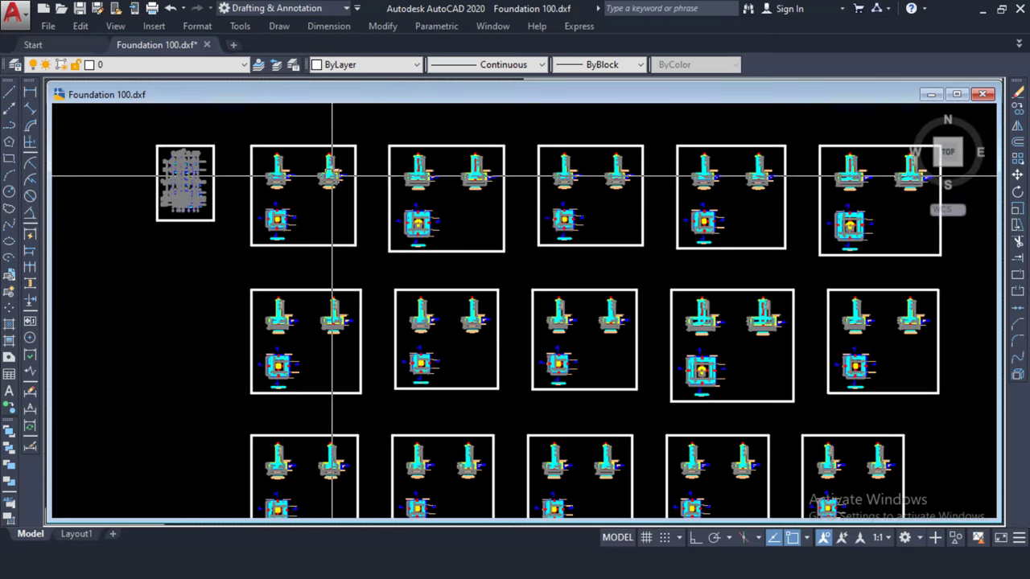
pyautogui.scroll(-1, 334, 109)
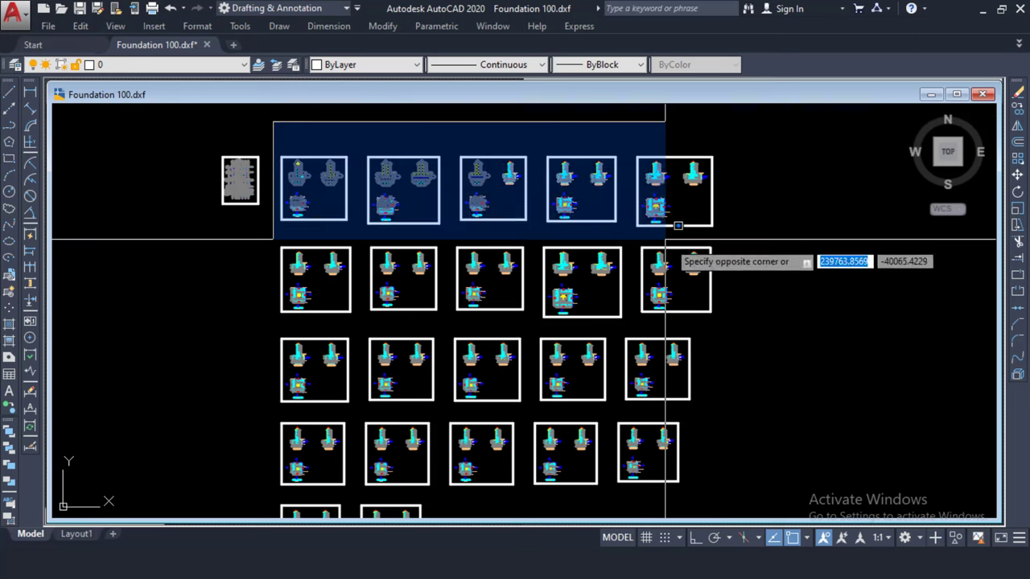
pyautogui.press('Escape')
pyautogui.click(352, 126)
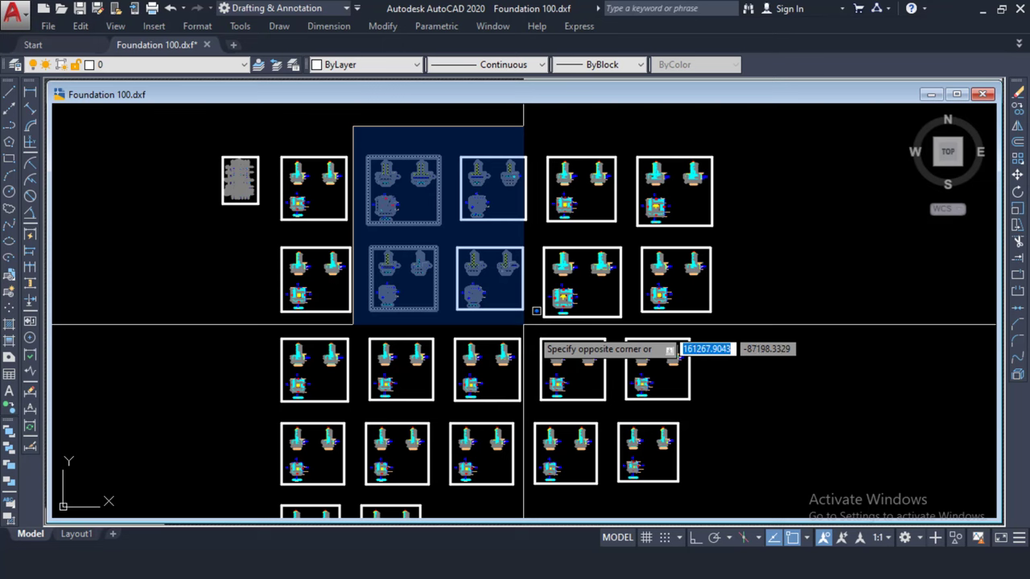
pyautogui.click(532, 325)
pyautogui.scroll(4, 368, 137)
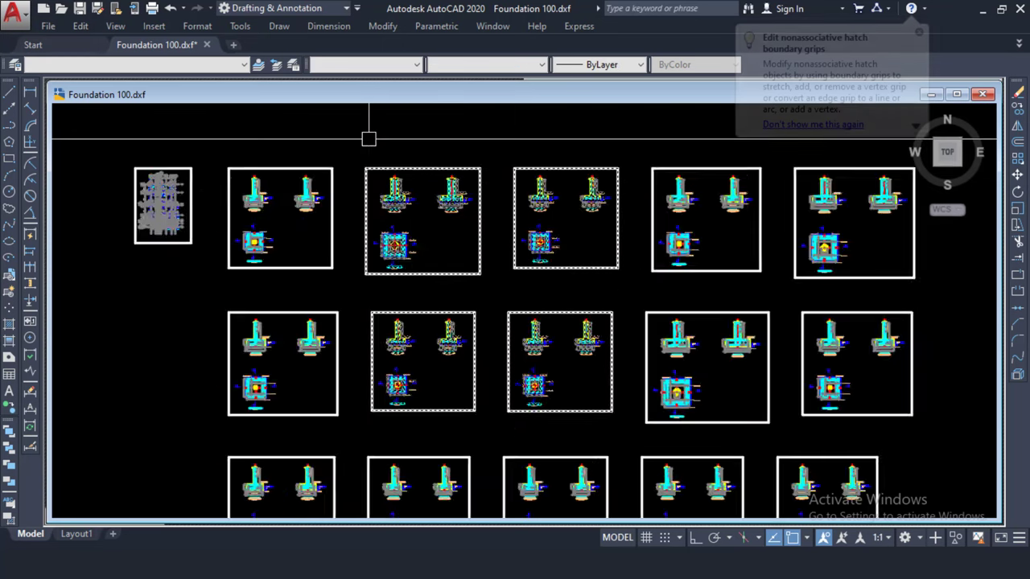
pyautogui.rightClick(400, 144)
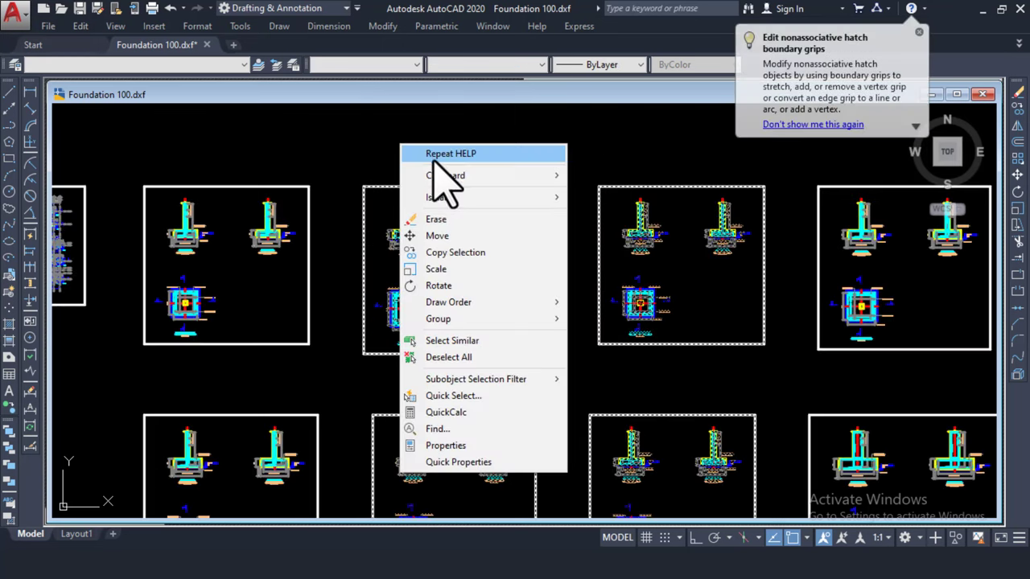
# - Tile the Foundation 100 drawing and the STAAD Pro detailing template vertically, side by side
pyautogui.click(957, 95)
pyautogui.click(957, 94)
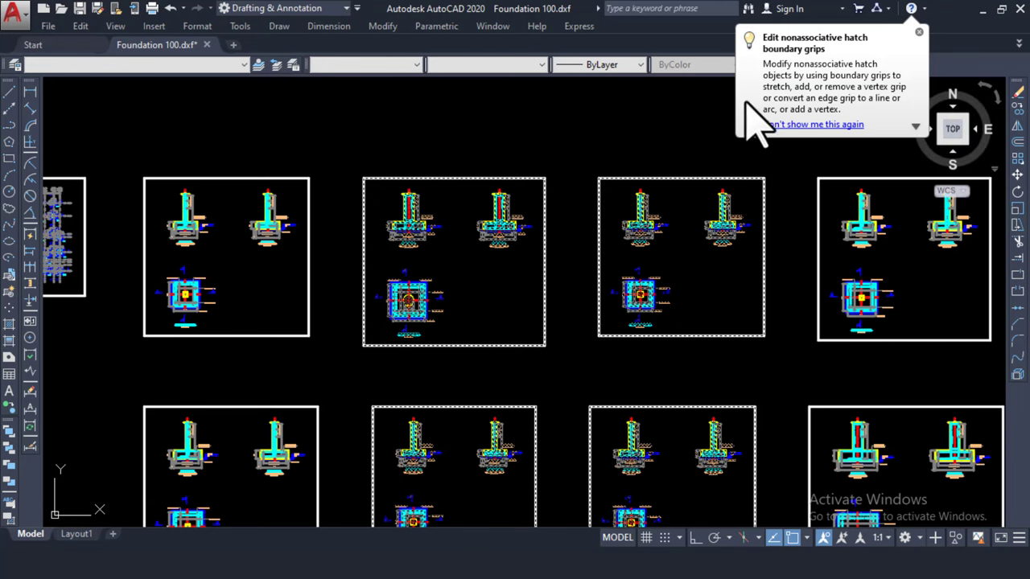
pyautogui.click(494, 25)
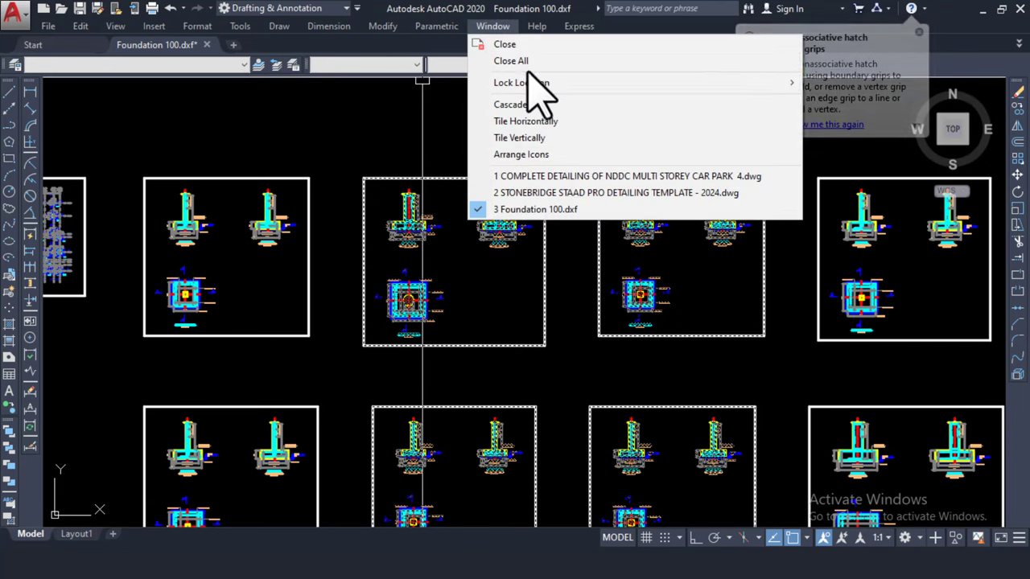
pyautogui.click(536, 138)
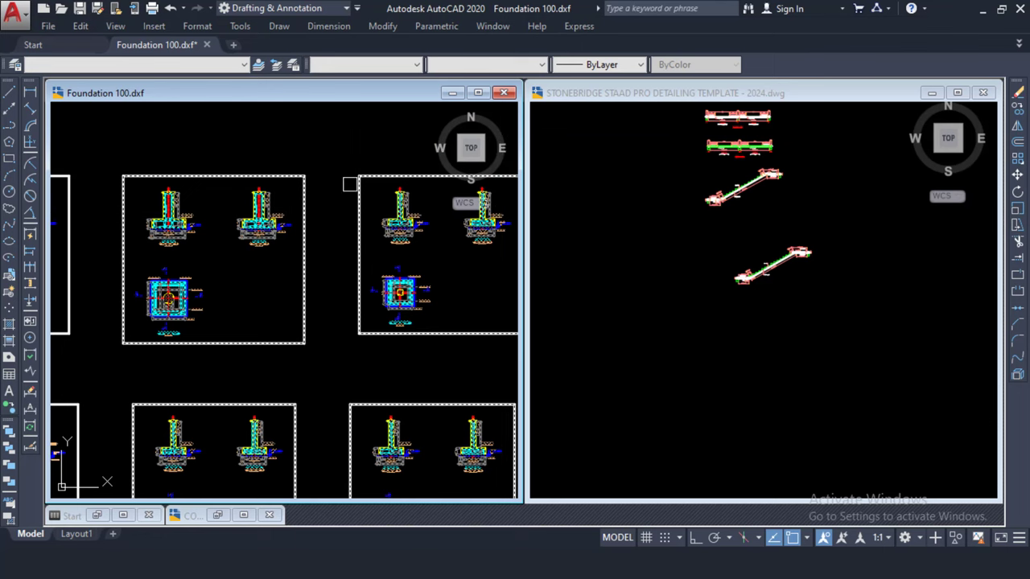
# - Copy the six framed footing details in the second and third columns of the top three rows of Foundation 100 to the clipboard
pyautogui.scroll(-4, 395, 242)
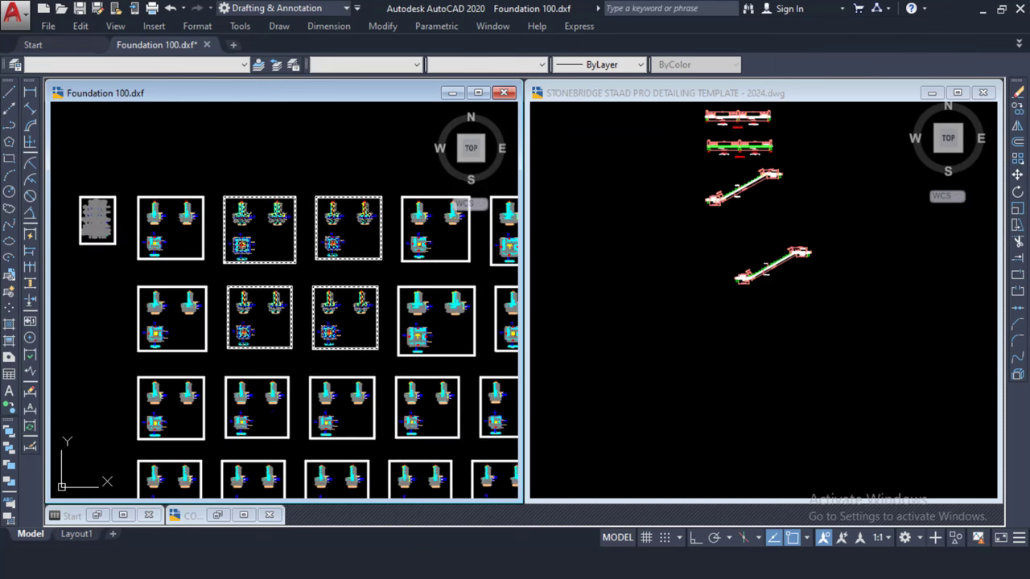
pyautogui.scroll(-2, 219, 172)
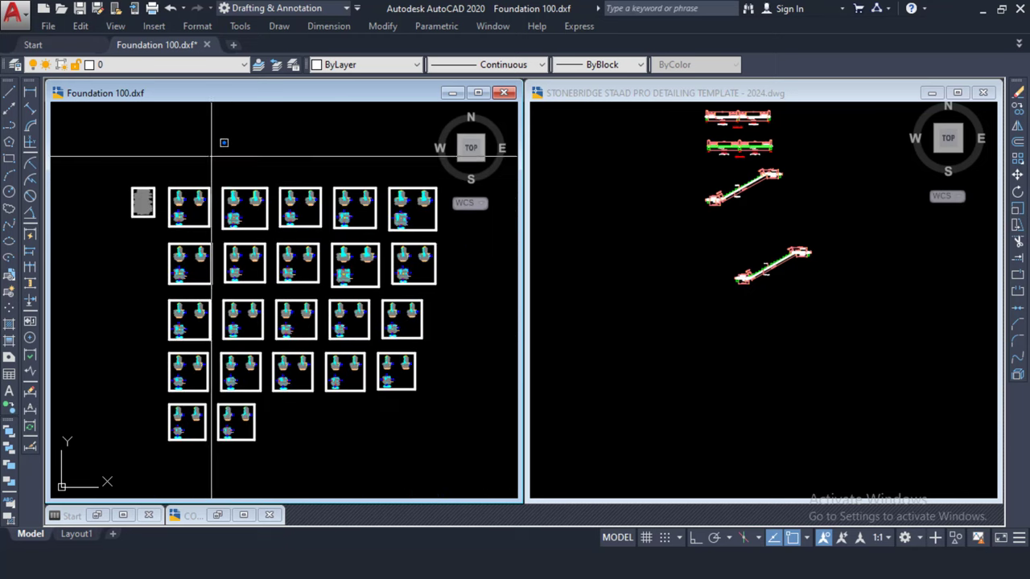
pyautogui.click(210, 156)
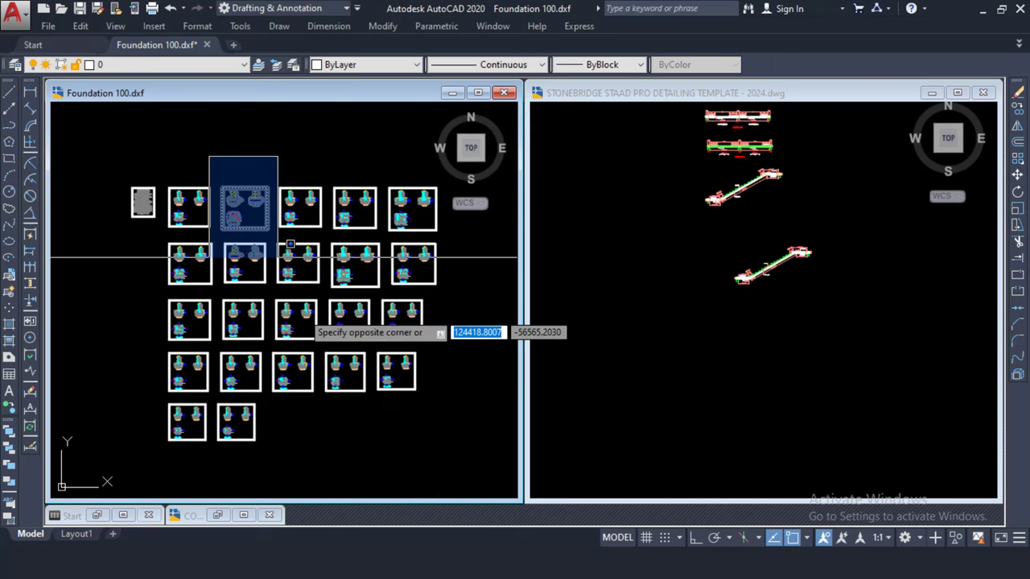
pyautogui.click(329, 348)
pyautogui.rightClick(291, 160)
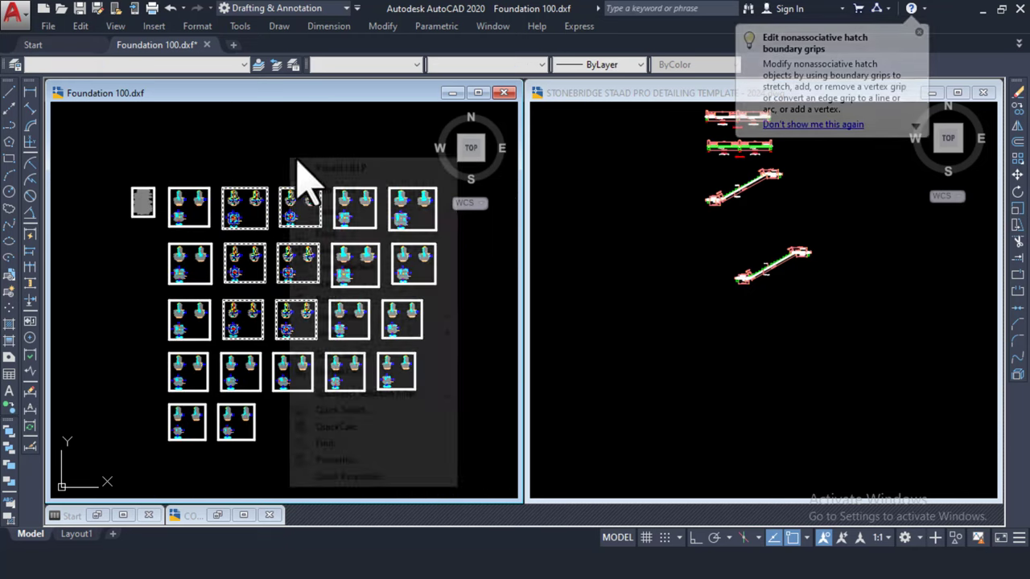
pyautogui.moveTo(352, 193)
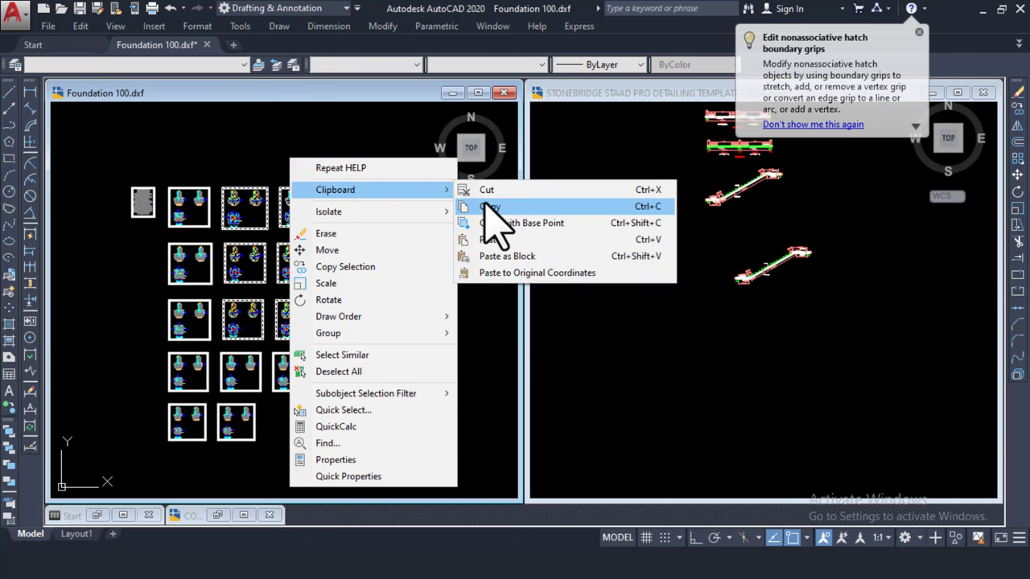
pyautogui.click(486, 207)
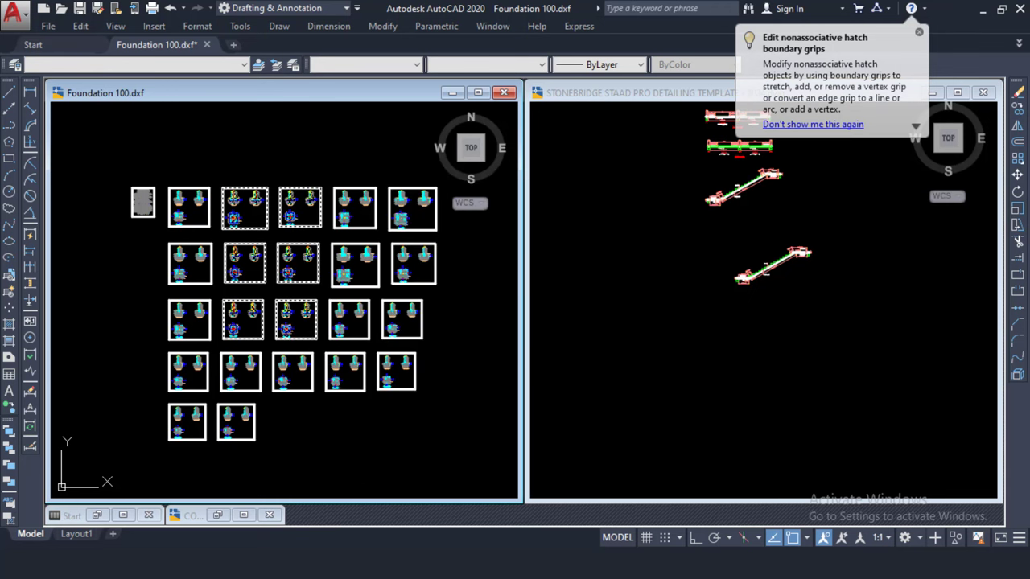
# - Paste the six copied footing details into the template's empty model space, beside the existing slab and staircase sections
pyautogui.click(747, 320)
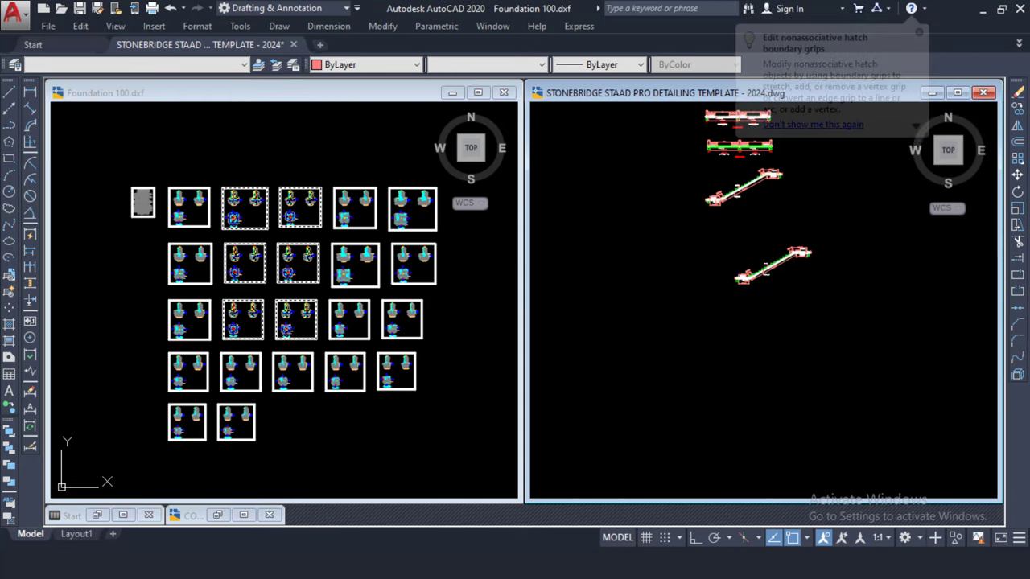
pyautogui.moveTo(739, 296); pyautogui.dragTo(552, 269, button='middle')
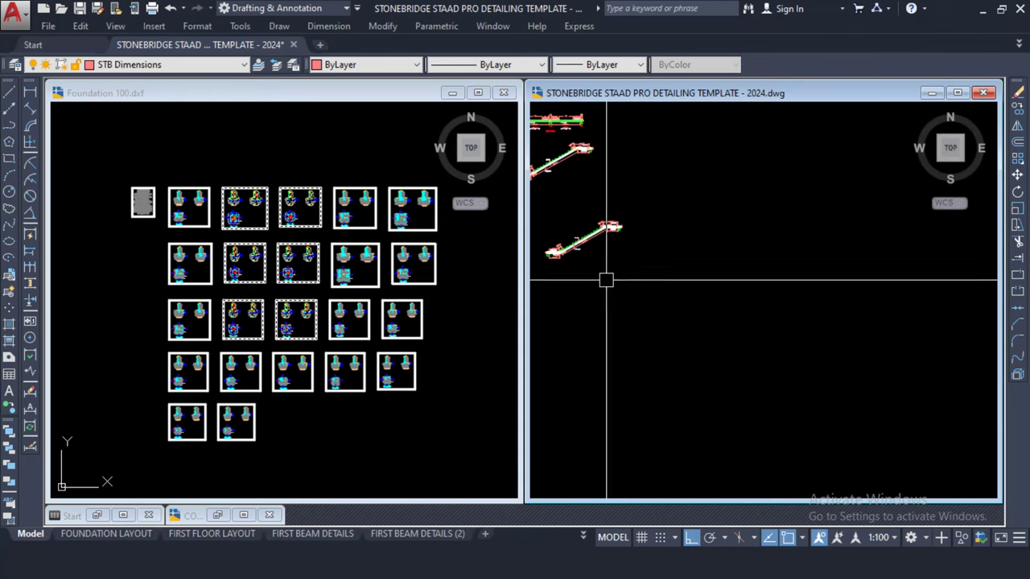
pyautogui.scroll(-2, 681, 250)
pyautogui.scroll(-4, 690, 246)
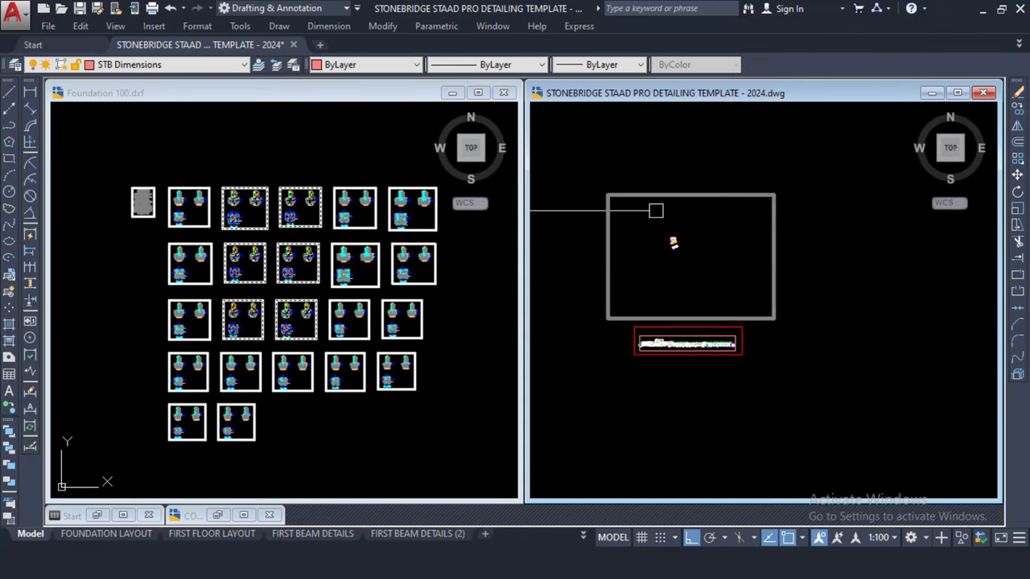
pyautogui.press('Escape')
pyautogui.rightClick(672, 217)
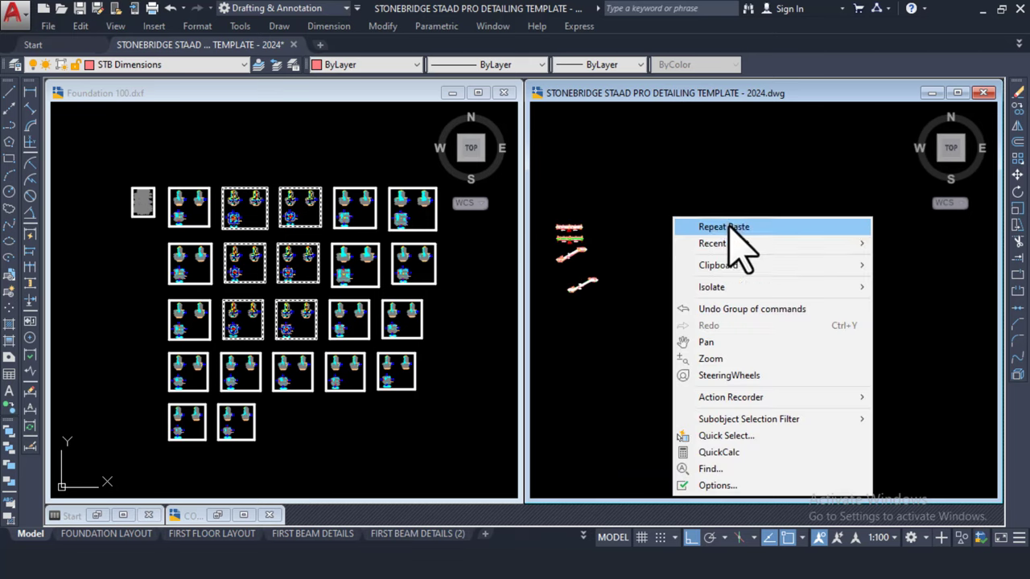
pyautogui.moveTo(724, 266)
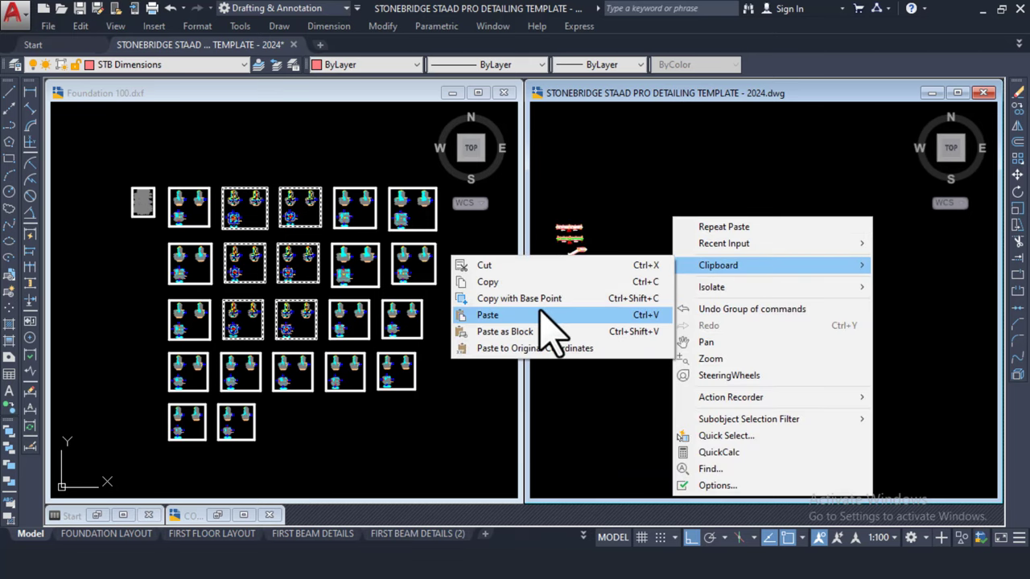
pyautogui.click(547, 314)
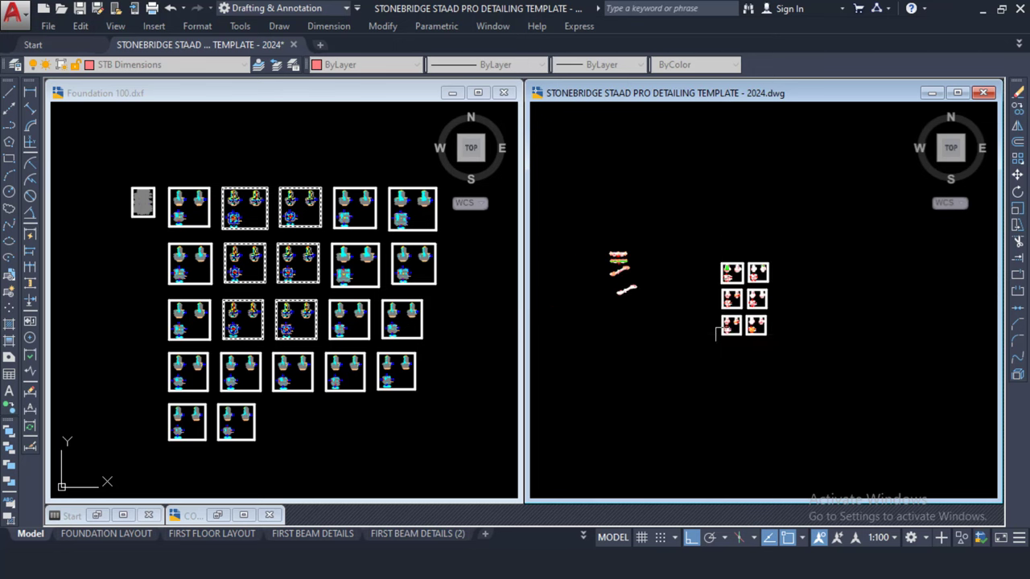
pyautogui.click(716, 328)
# - Compare Section 3-3 of footing FC2 as pasted in the template with the original in Foundation 100
pyautogui.scroll(8, 731, 301)
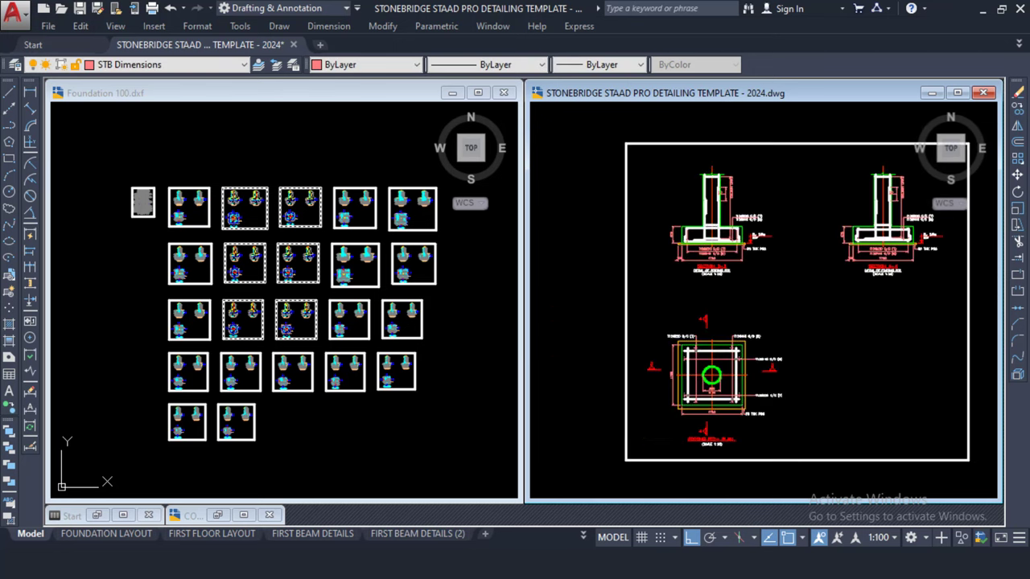
pyautogui.scroll(8, 725, 221)
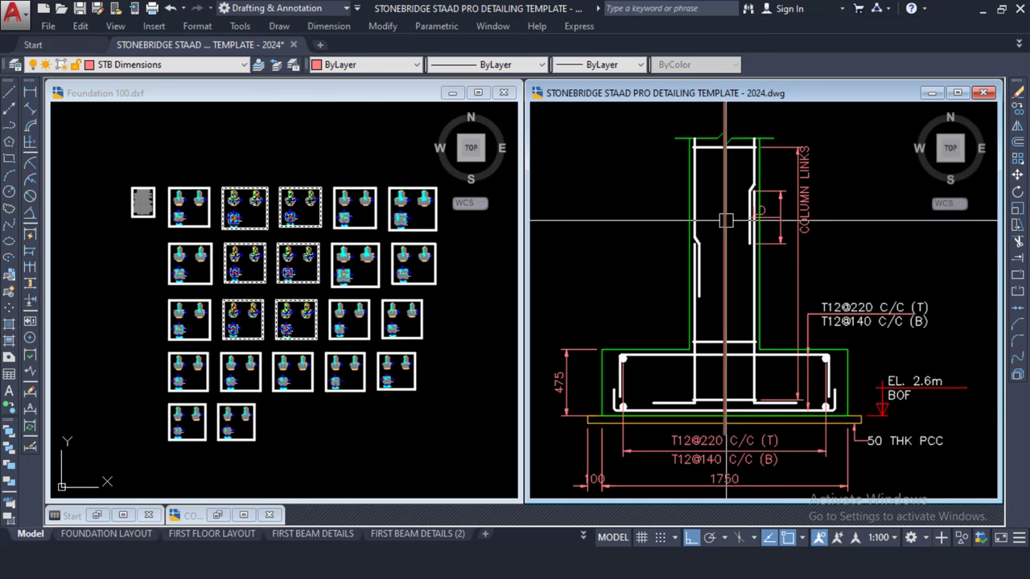
pyautogui.scroll(-5, 728, 225)
pyautogui.scroll(5, 733, 269)
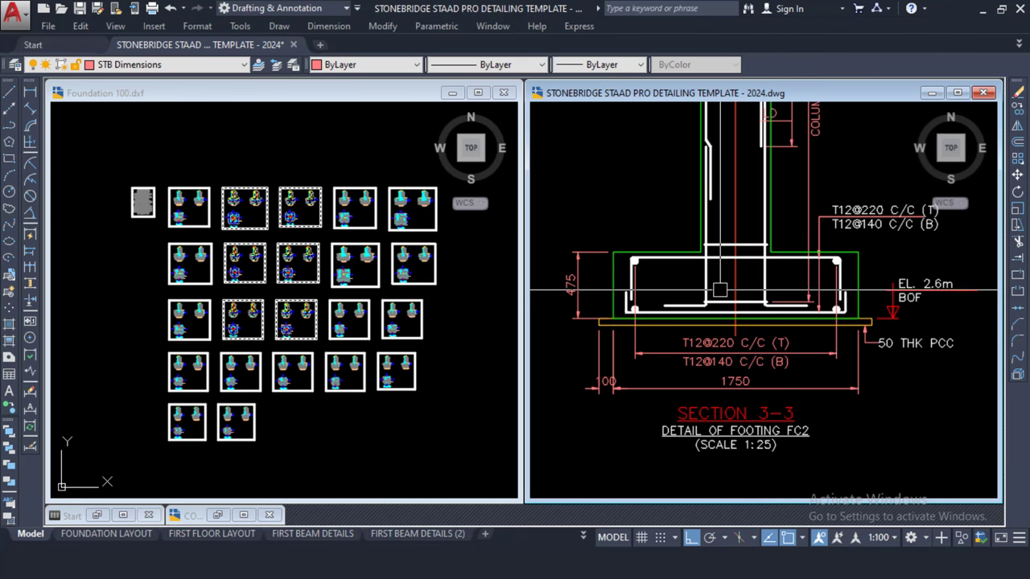
pyautogui.click(258, 179)
pyautogui.scroll(8, 196, 233)
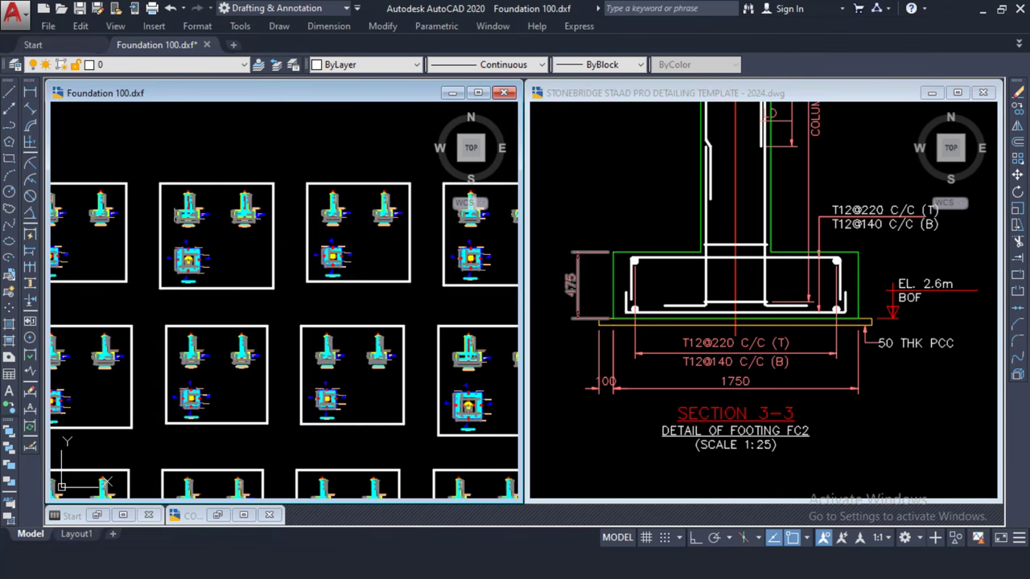
pyautogui.scroll(6, 196, 233)
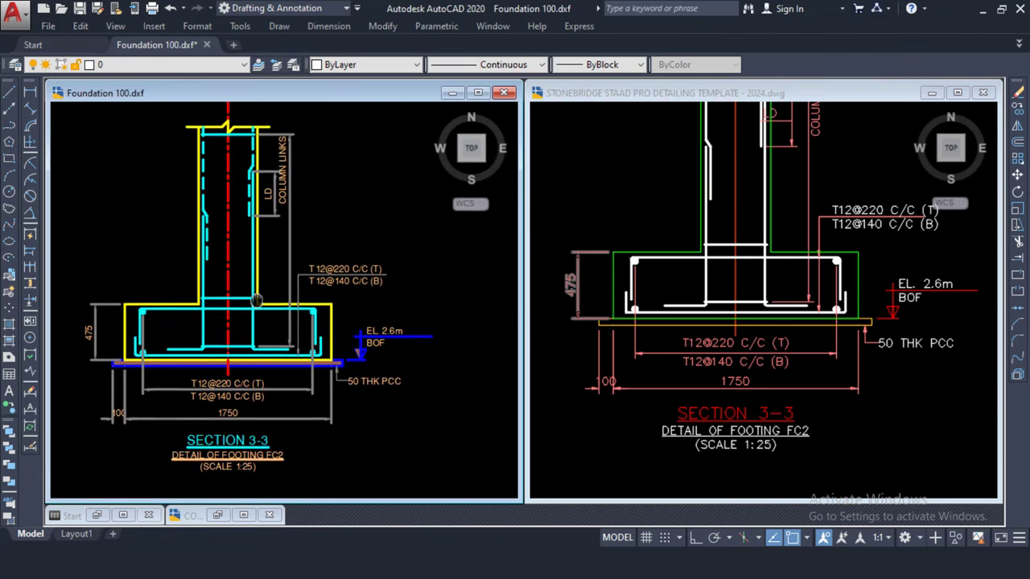
pyautogui.scroll(-3, 269, 242)
pyautogui.scroll(6, 268, 195)
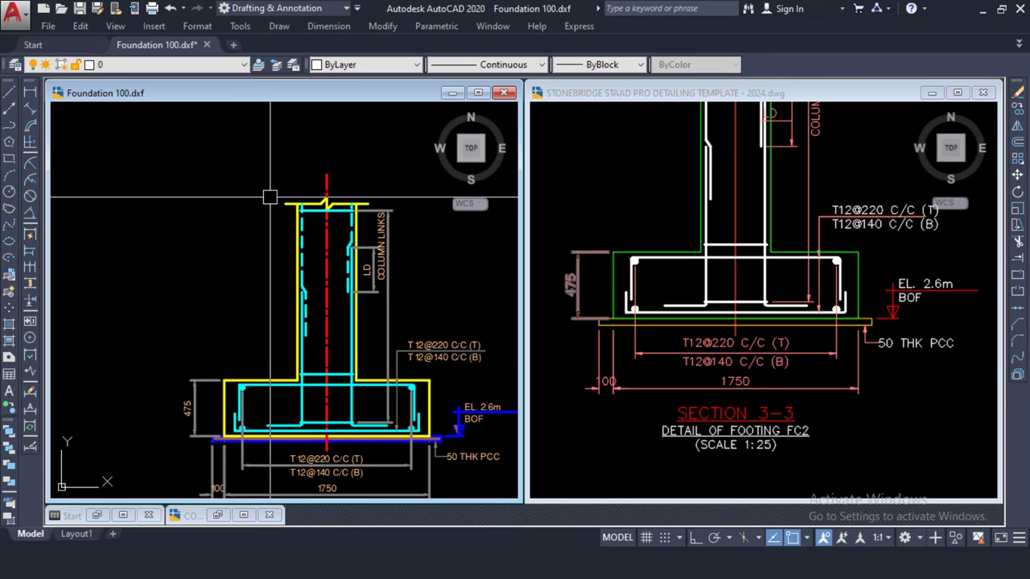
pyautogui.click(669, 232)
pyautogui.scroll(-4, 700, 248)
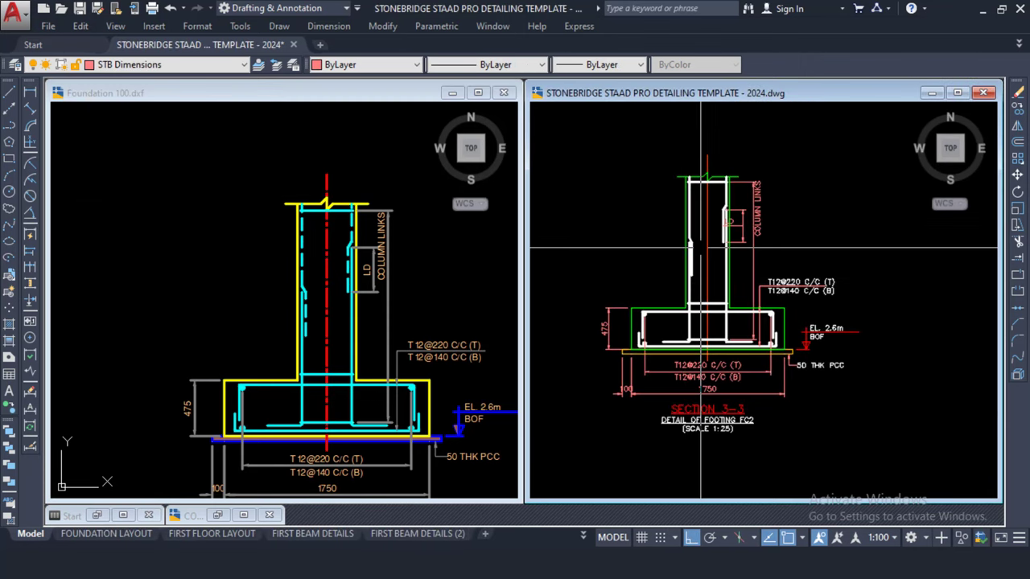
pyautogui.scroll(3, 764, 203)
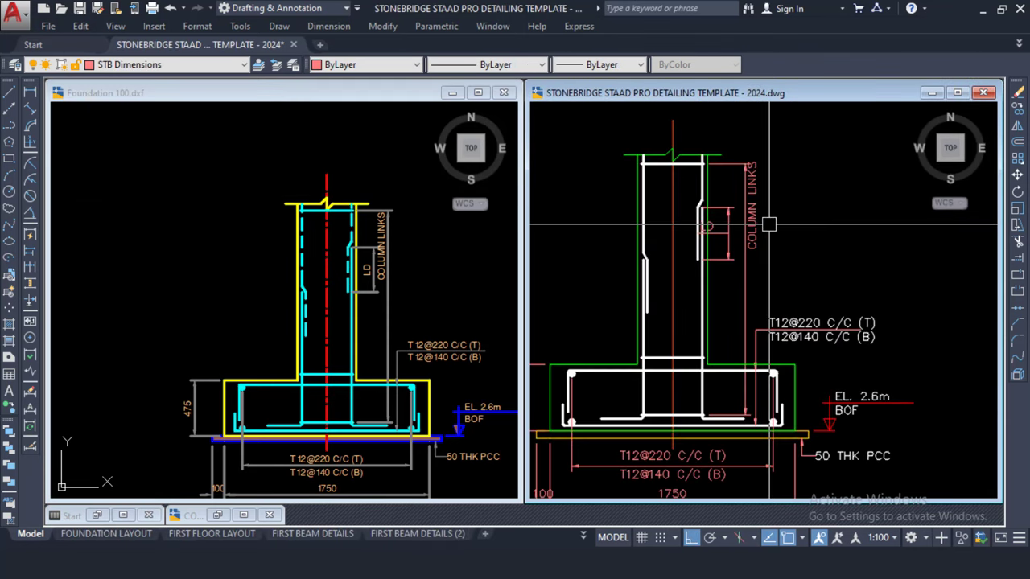
pyautogui.scroll(-4, 763, 226)
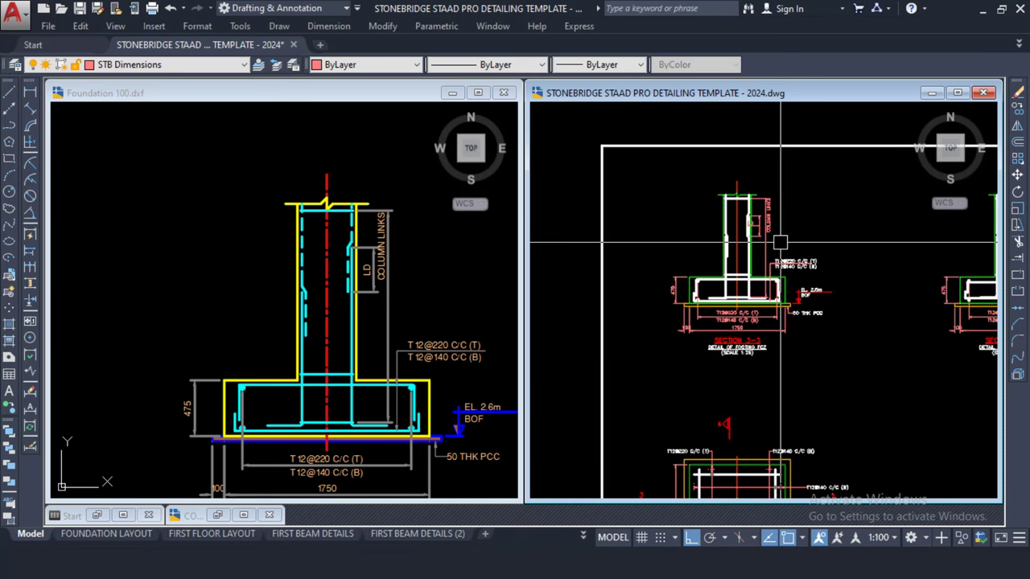
pyautogui.scroll(2, 797, 293)
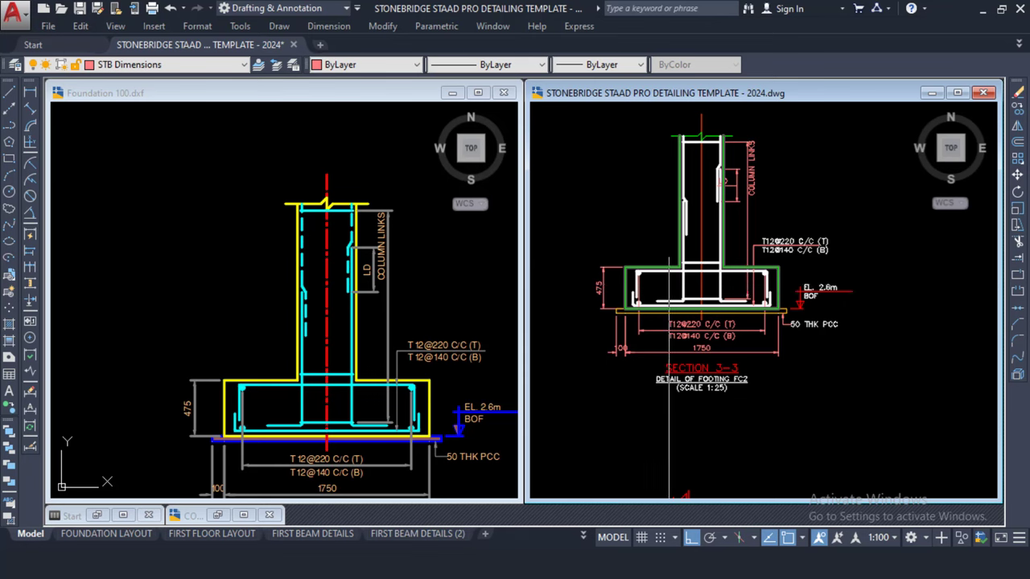
pyautogui.scroll(2, 668, 257)
pyautogui.scroll(-5, 641, 267)
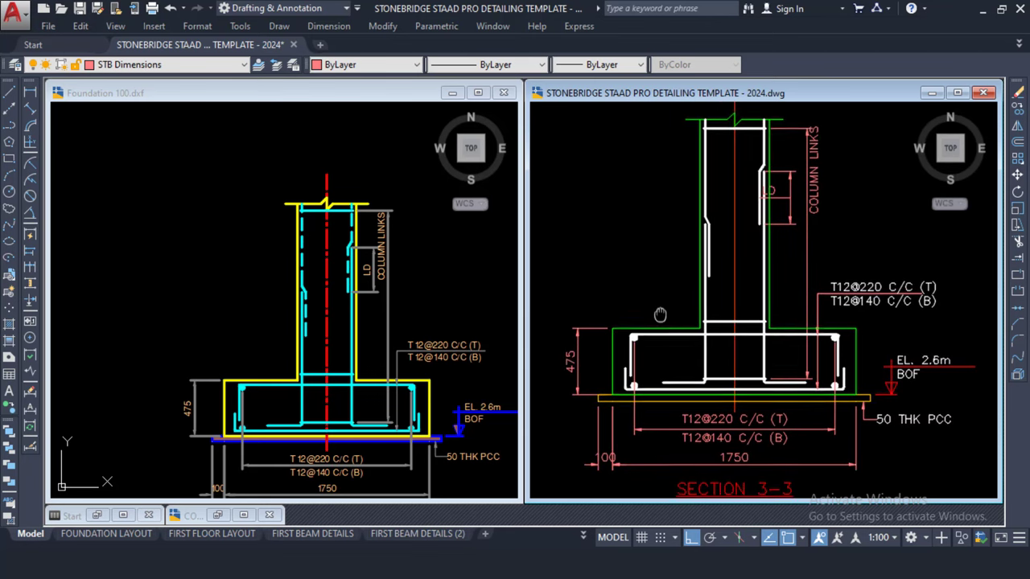
# - Compare the footing FC2 plan in the template with the original plan in Foundation 100
pyautogui.scroll(4, 701, 412)
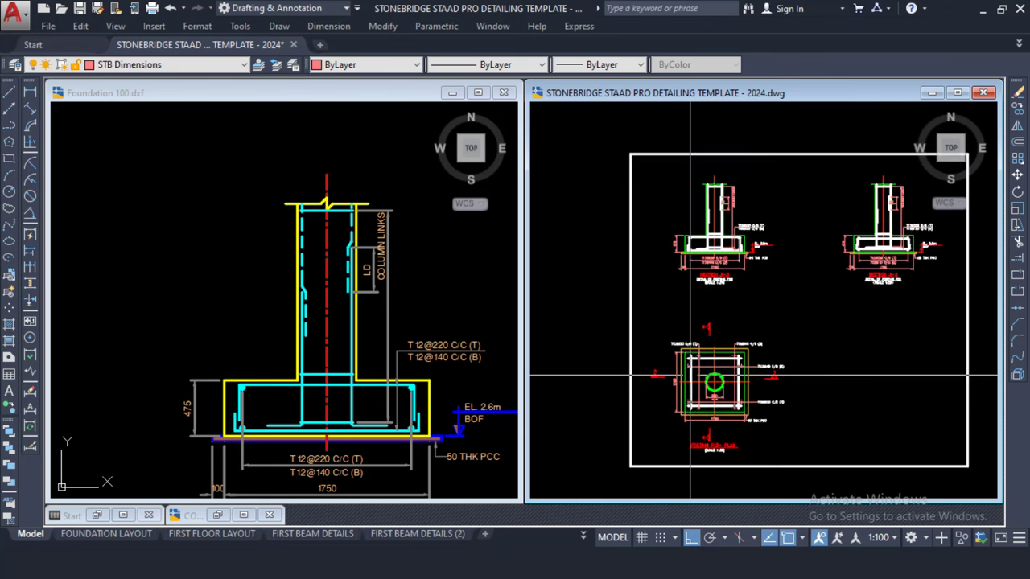
pyautogui.click(342, 338)
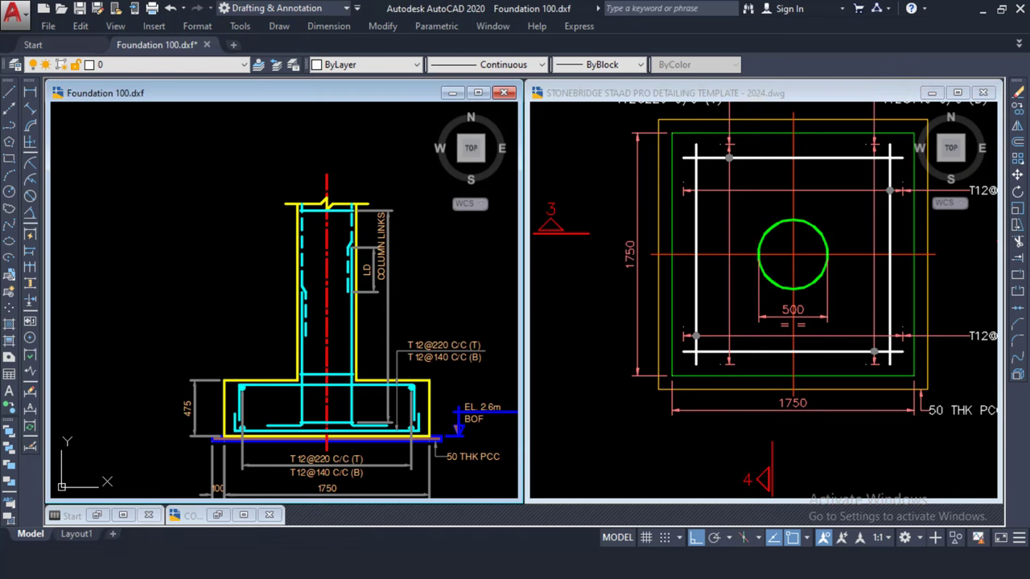
pyautogui.scroll(-3, 341, 338)
pyautogui.scroll(4, 301, 319)
pyautogui.moveTo(388, 337); pyautogui.dragTo(271, 336, button='middle')
pyautogui.scroll(2, 276, 306)
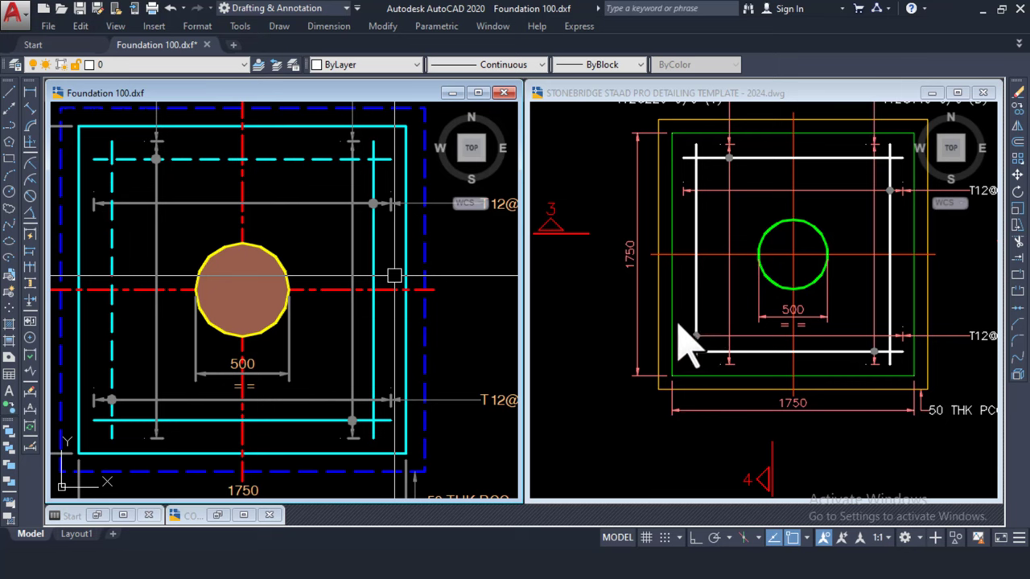
# - Examine the pasted footing FC12 detail in the template, including Sections 23-23 and 24-24, their rebar labels and titles
pyautogui.click(682, 342)
pyautogui.scroll(-8, 682, 341)
pyautogui.moveTo(672, 304); pyautogui.dragTo(687, 319, button='middle')
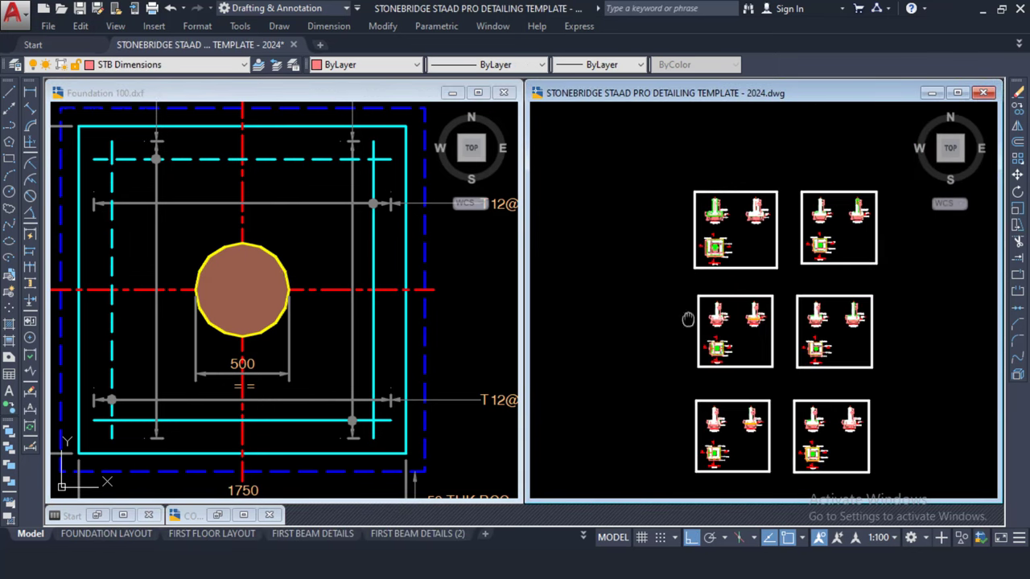
pyautogui.scroll(10, 708, 248)
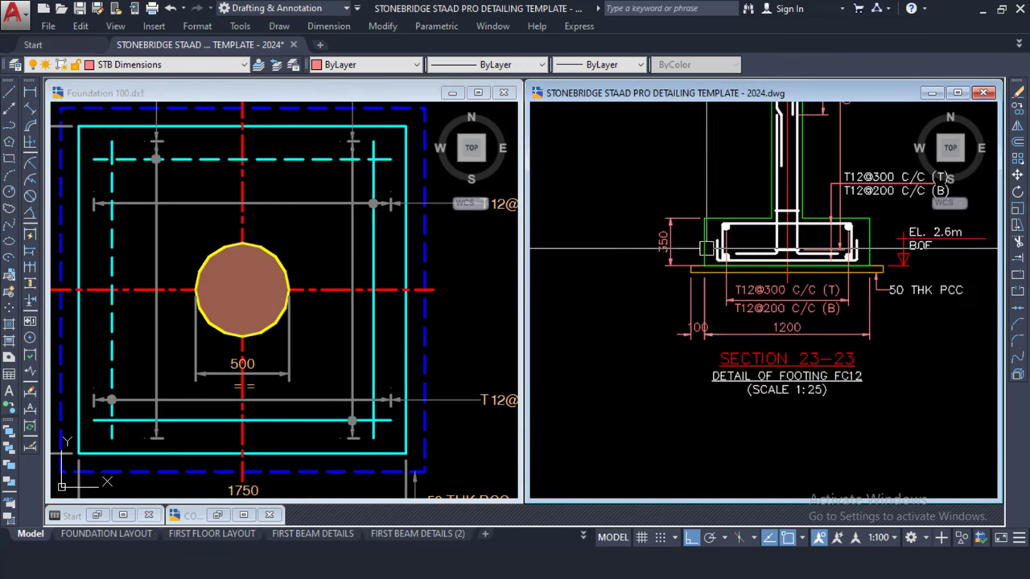
pyautogui.scroll(-8, 707, 248)
pyautogui.moveTo(748, 221); pyautogui.dragTo(699, 251, button='middle')
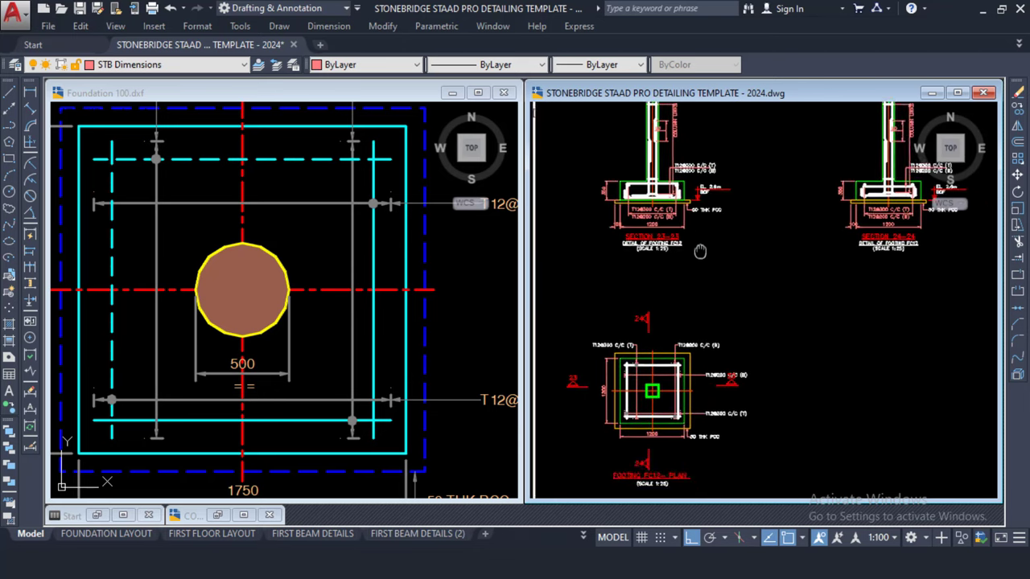
pyautogui.scroll(-2, 700, 252)
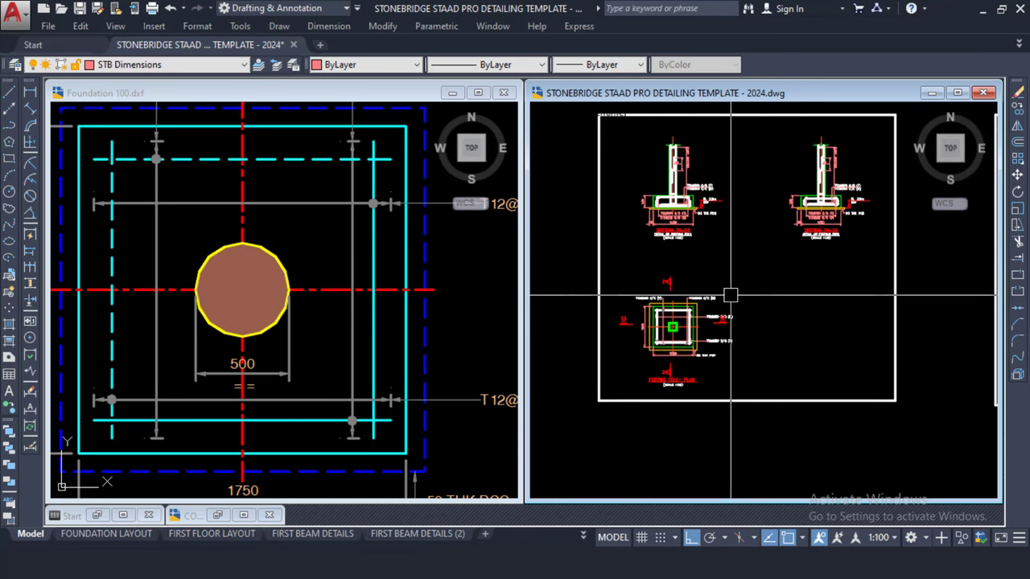
pyautogui.scroll(6, 757, 277)
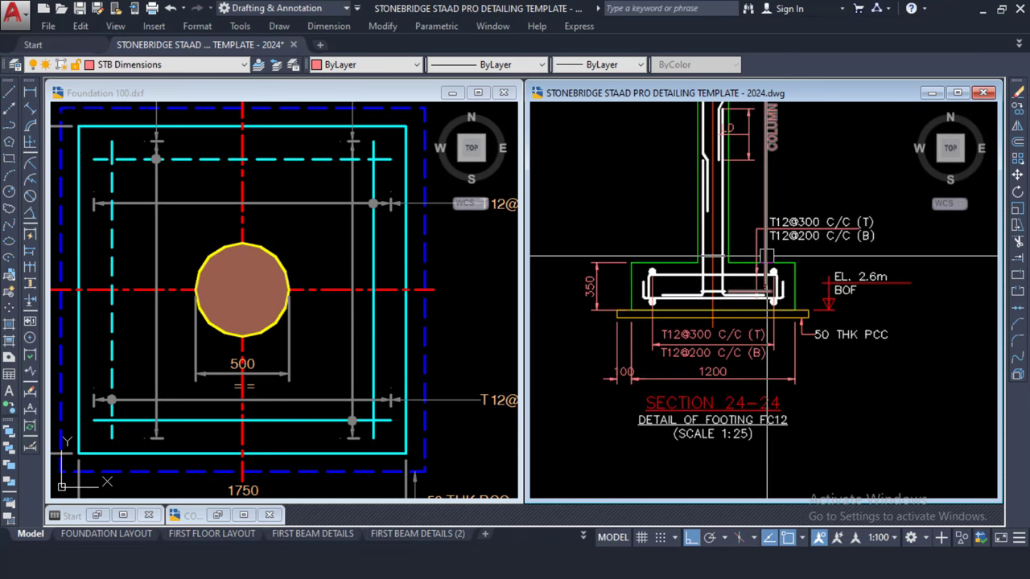
pyautogui.scroll(3, 767, 256)
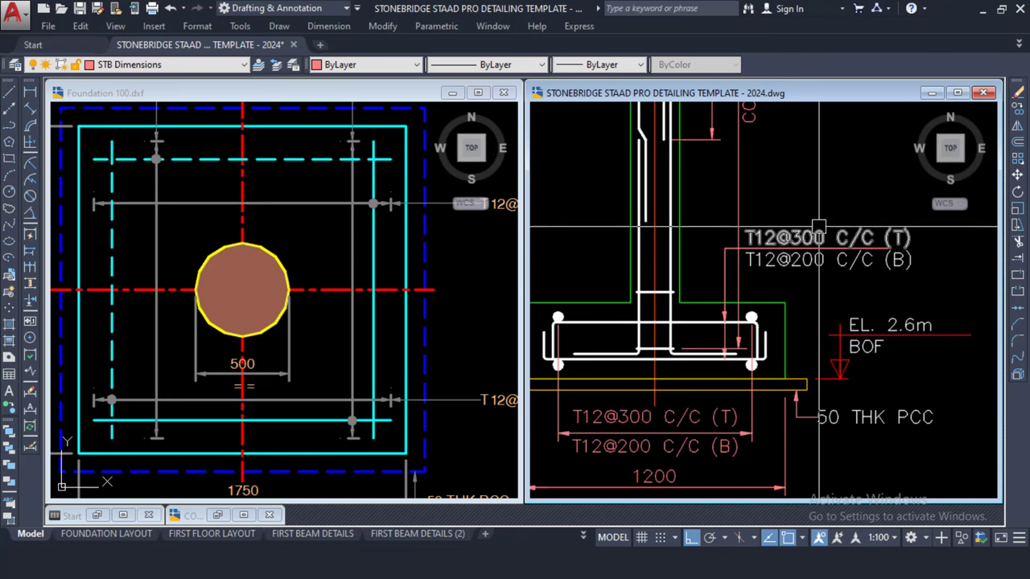
pyautogui.scroll(-3, 815, 230)
pyautogui.scroll(4, 746, 392)
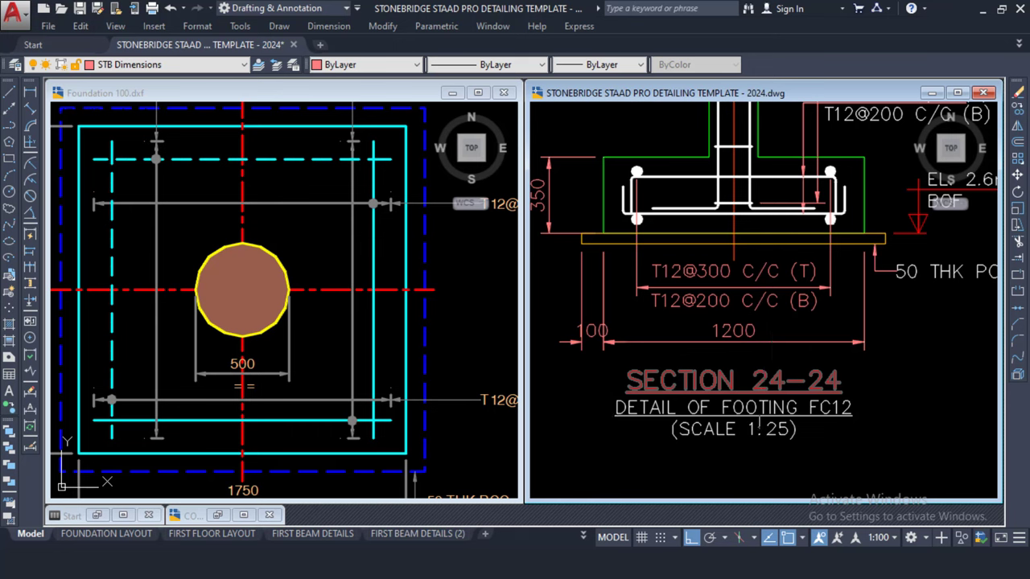
pyautogui.scroll(-2, 759, 296)
pyautogui.scroll(4, 789, 388)
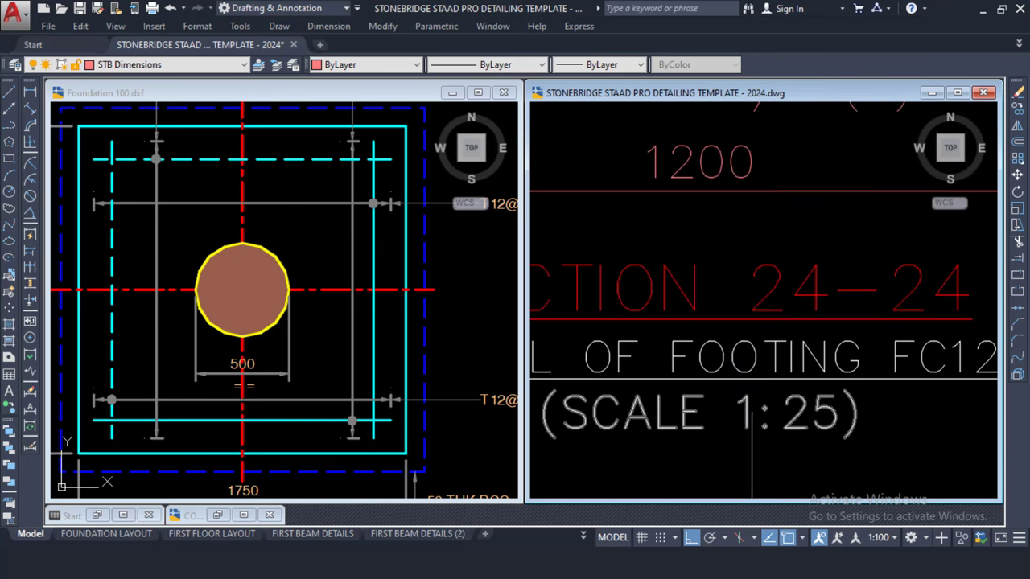
pyautogui.scroll(-3, 778, 398)
pyautogui.moveTo(732, 312); pyautogui.dragTo(752, 401, button='middle')
pyautogui.scroll(2, 713, 198)
pyautogui.scroll(-3, 715, 291)
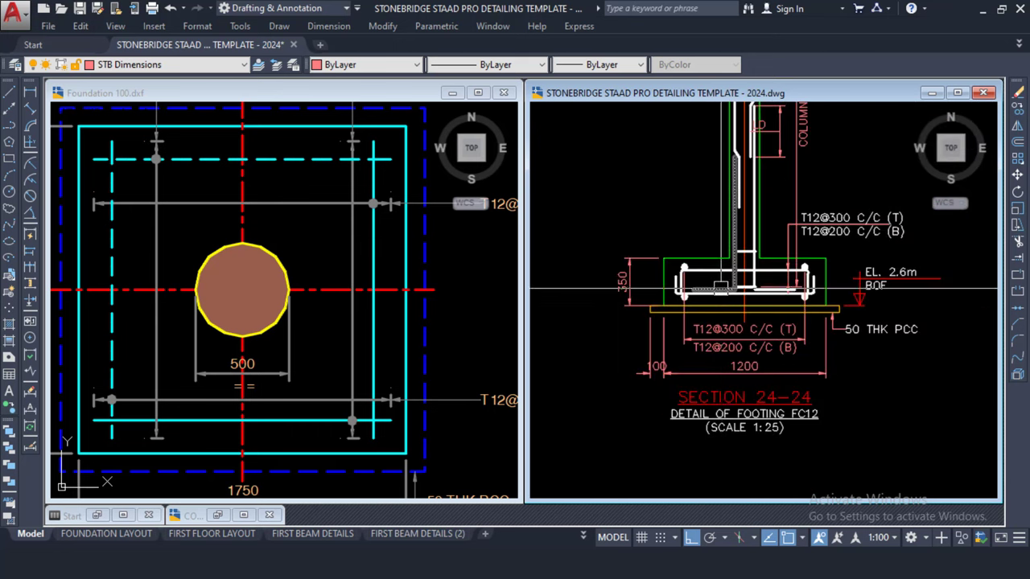
pyautogui.scroll(1, 716, 290)
pyautogui.scroll(-4, 708, 274)
pyautogui.scroll(-3, 686, 260)
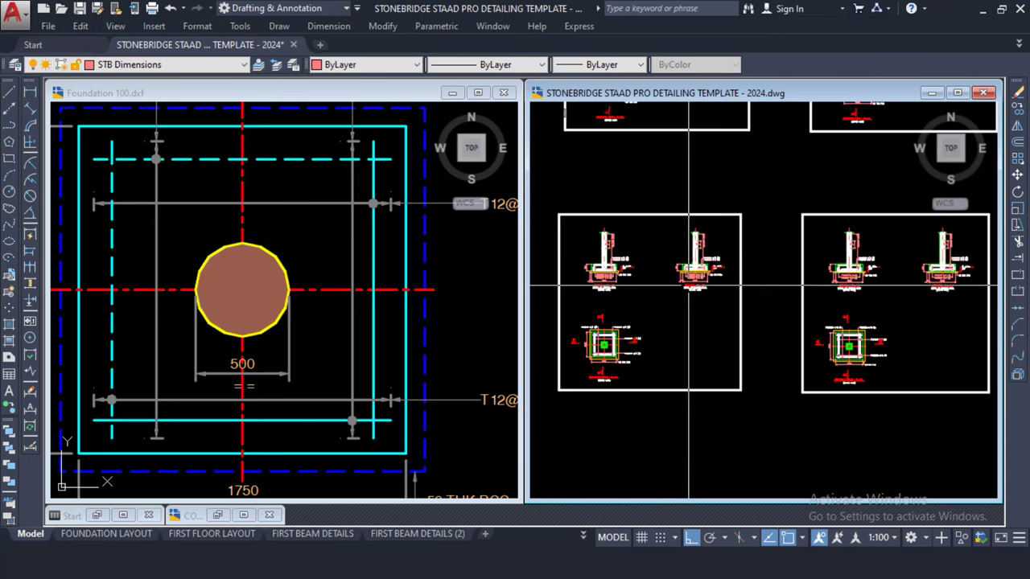
pyautogui.moveTo(676, 303); pyautogui.dragTo(705, 227, button='middle')
# - Copy the complete footing FC2 plan, including its section markers and title, from Foundation 100 to the clipboard
pyautogui.click(306, 338)
pyautogui.scroll(-5, 322, 289)
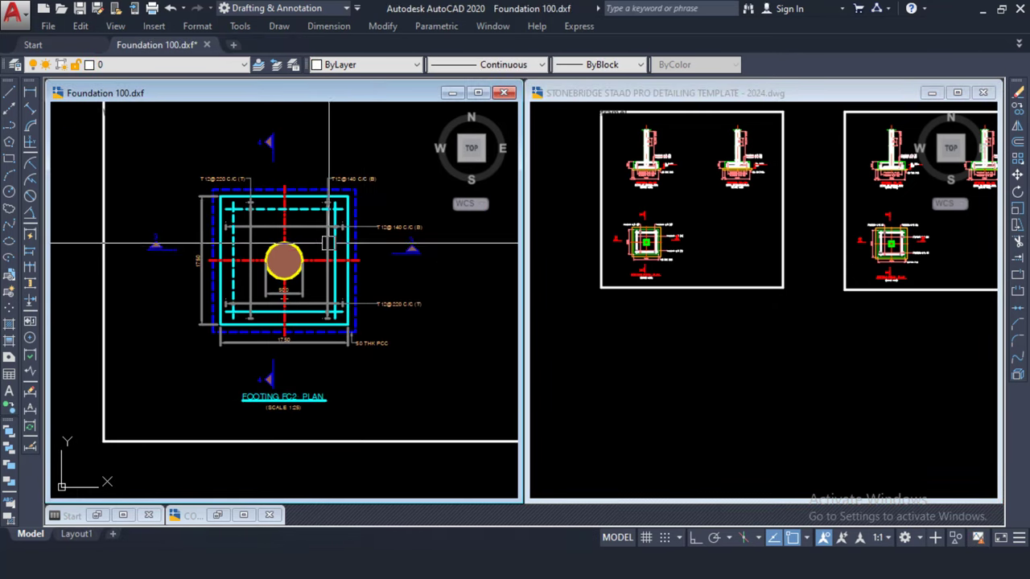
pyautogui.click(398, 195)
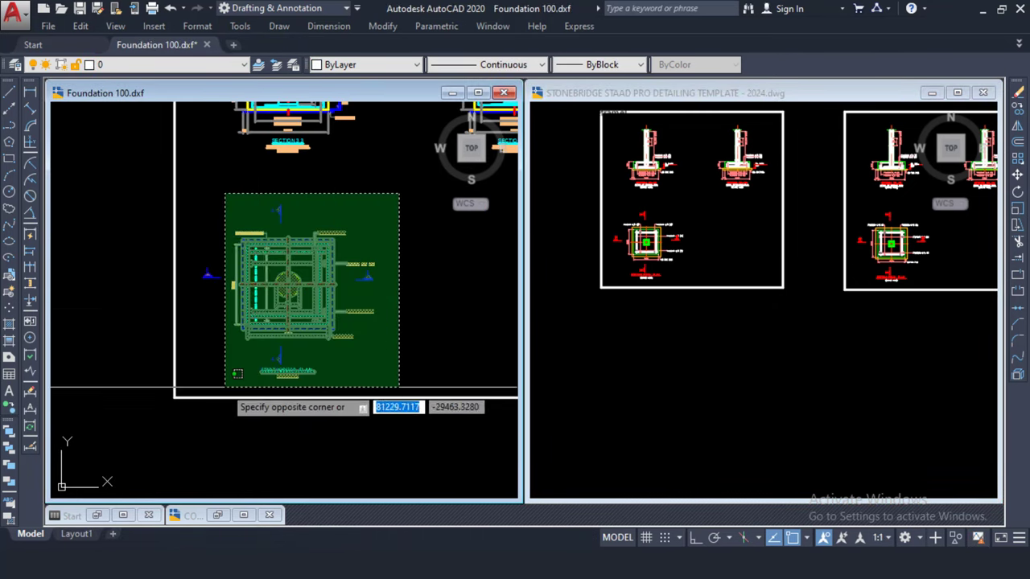
pyautogui.click(215, 370)
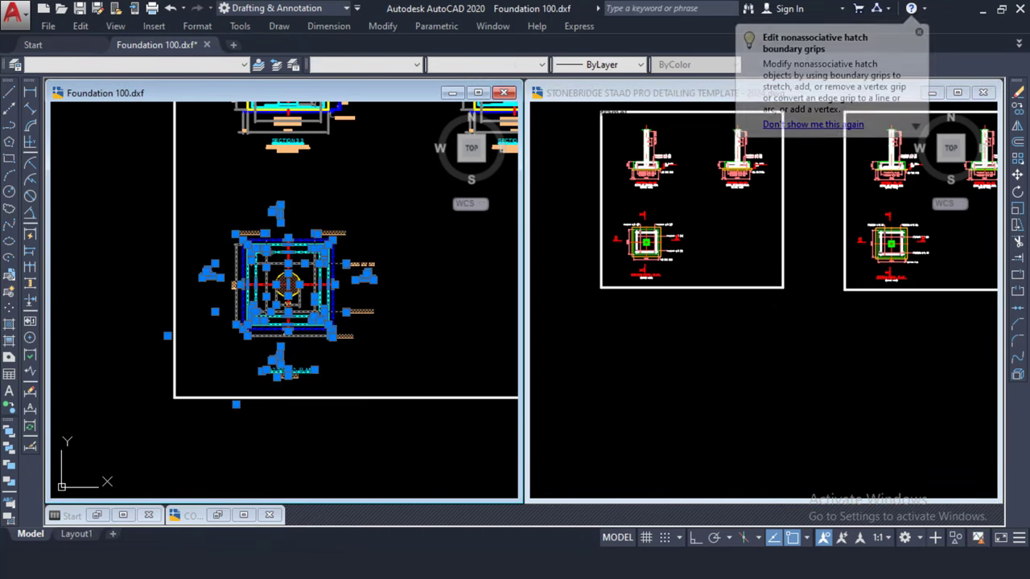
pyautogui.rightClick(253, 204)
pyautogui.moveTo(367, 255)
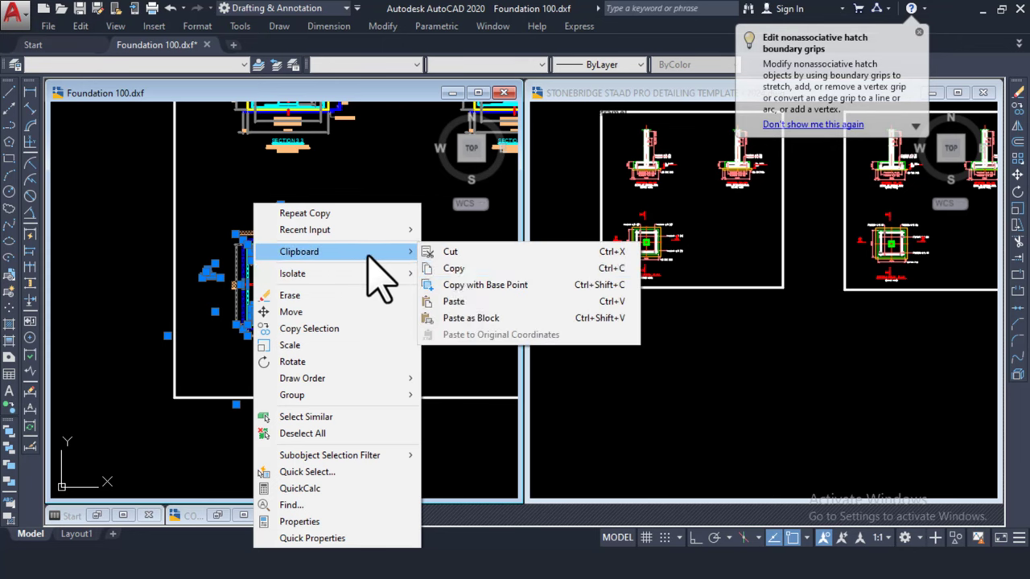
pyautogui.click(455, 268)
# - Paste the copied footing FC2 plan into the empty area below the footing detail frames in the Stonebridge STAAD Pro detailing template
pyautogui.click(674, 386)
pyautogui.moveTo(638, 312); pyautogui.dragTo(647, 231, button='middle')
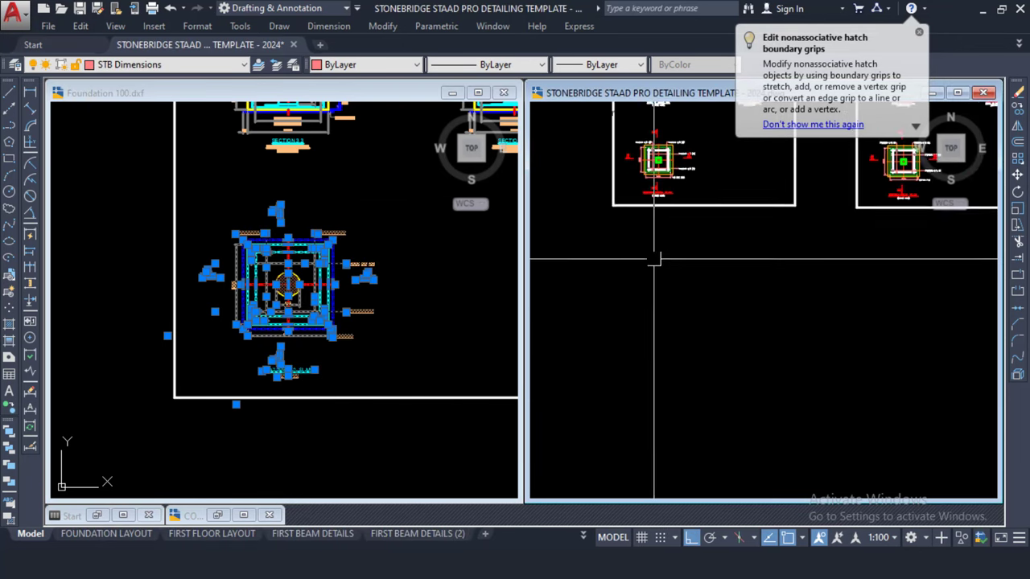
pyautogui.moveTo(654, 415); pyautogui.dragTo(653, 310, button='middle')
pyautogui.rightClick(664, 307)
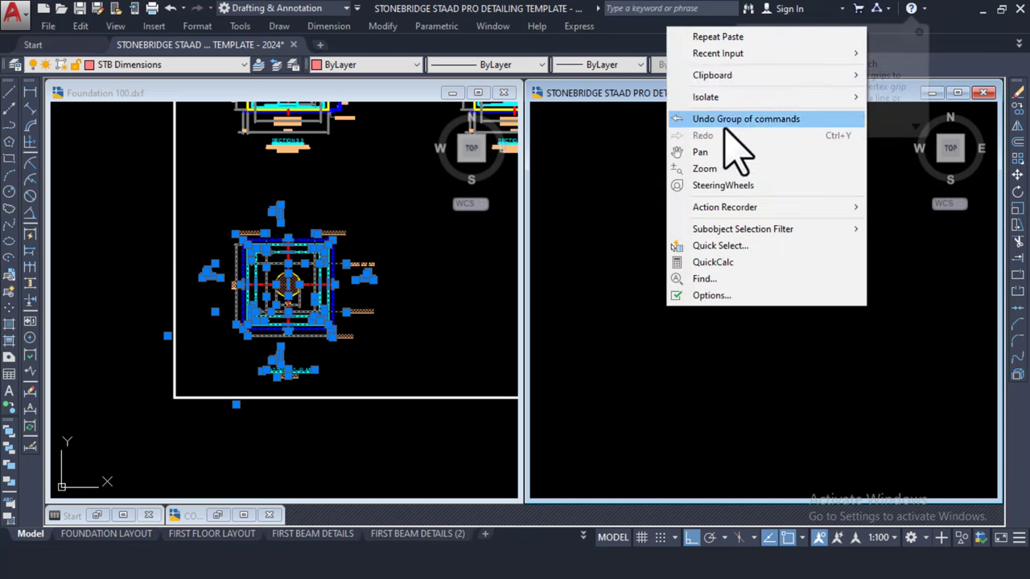
pyautogui.click(523, 124)
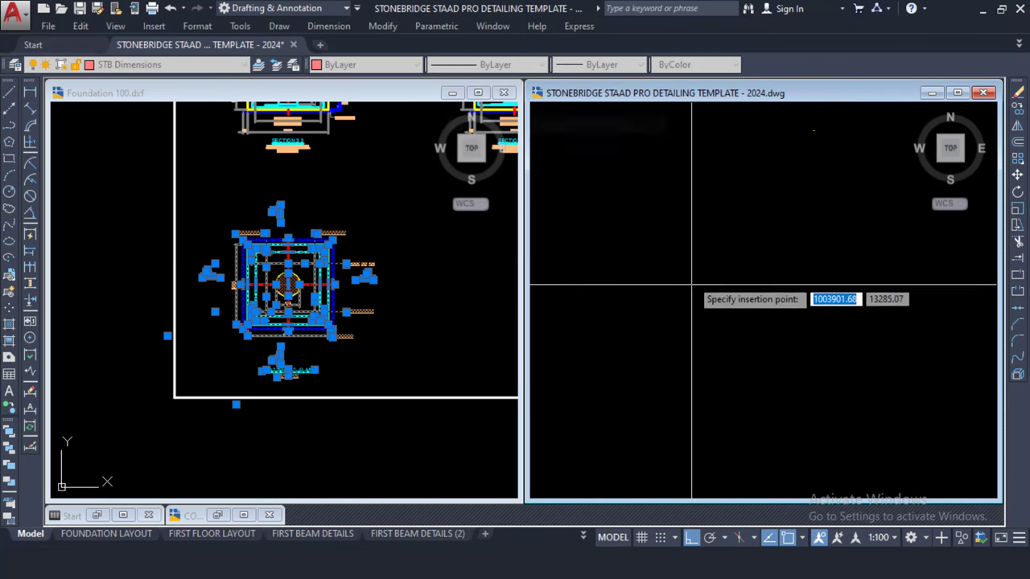
pyautogui.click(697, 411)
pyautogui.scroll(-2, 769, 292)
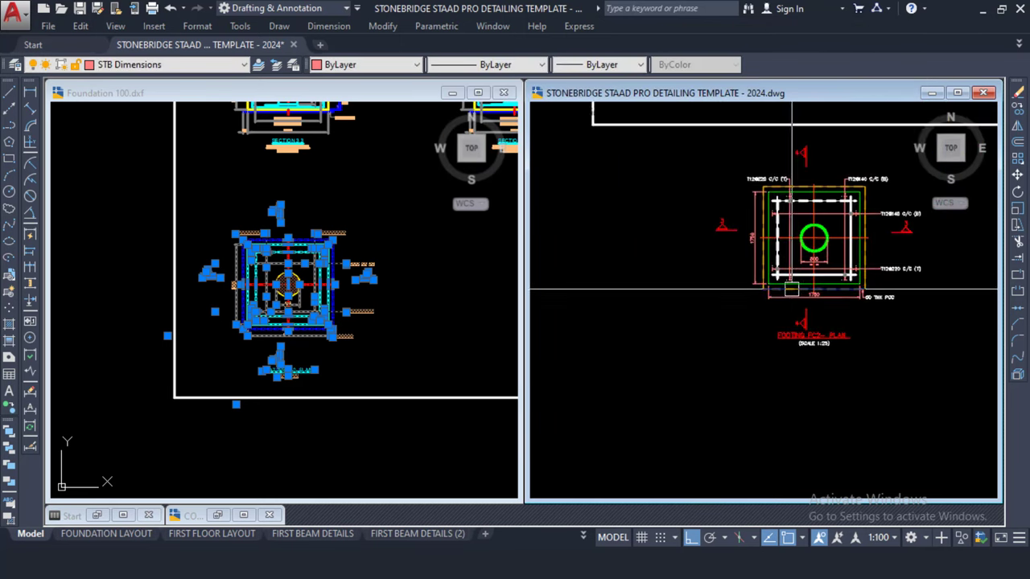
# - Compare the newly pasted footing FC2 plan with the Foundation 100 original, checking the column circle, rebar labels, dimensions and line colours
pyautogui.moveTo(790, 287); pyautogui.dragTo(702, 291, button='middle')
pyautogui.scroll(2, 701, 290)
pyautogui.moveTo(740, 214); pyautogui.dragTo(740, 240, button='middle')
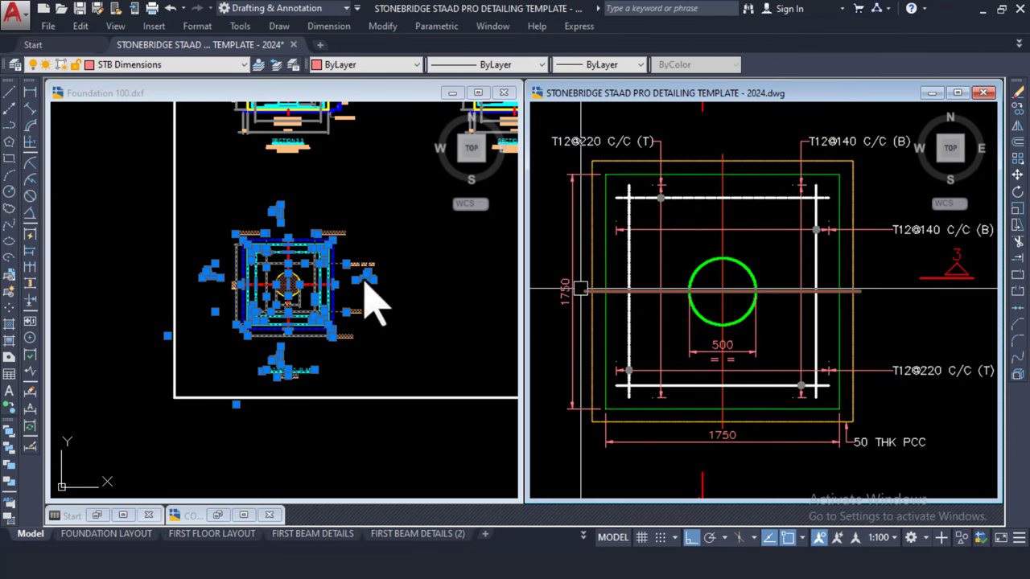
pyautogui.click(286, 298)
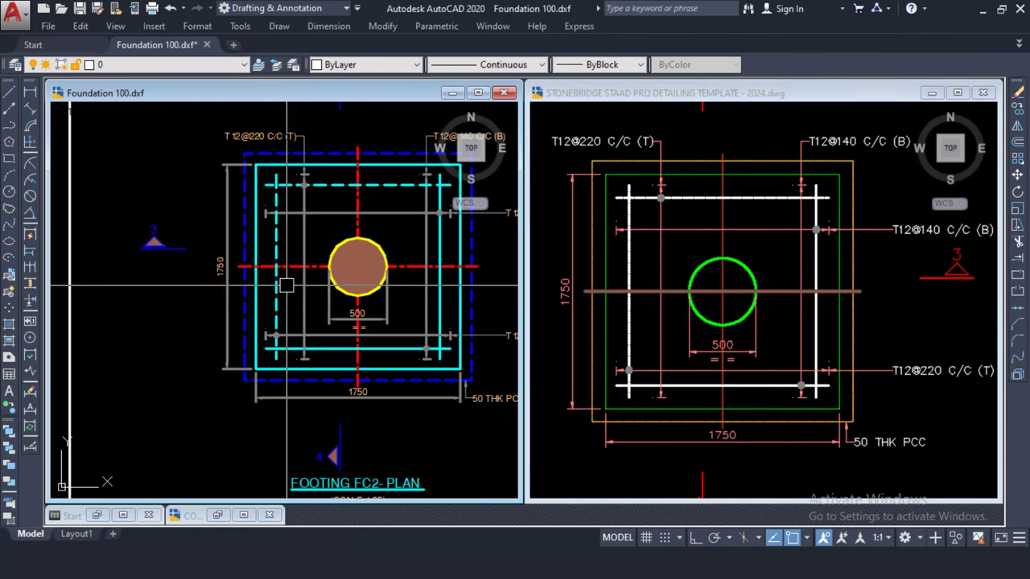
pyautogui.scroll(3, 290, 281)
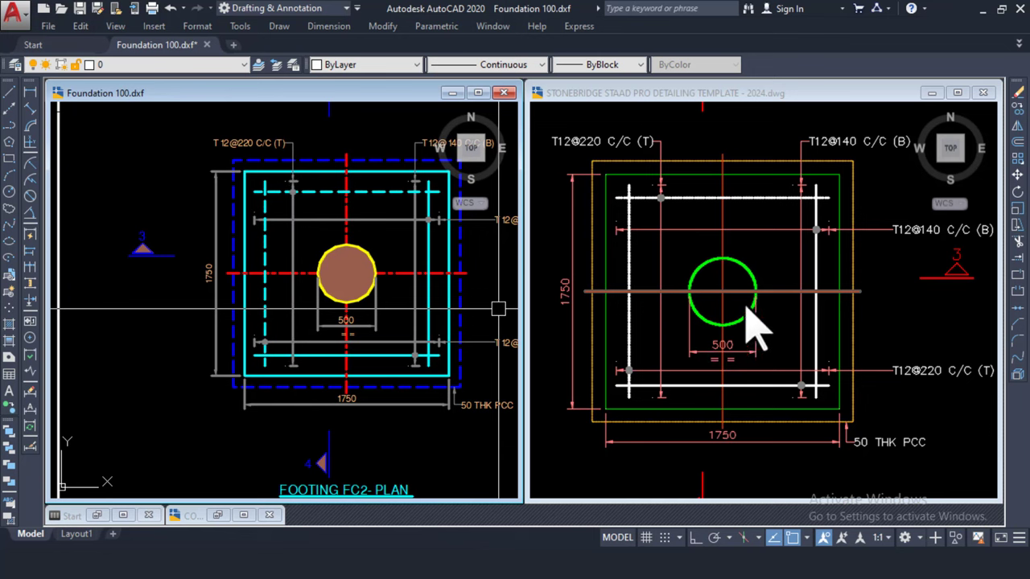
pyautogui.click(706, 326)
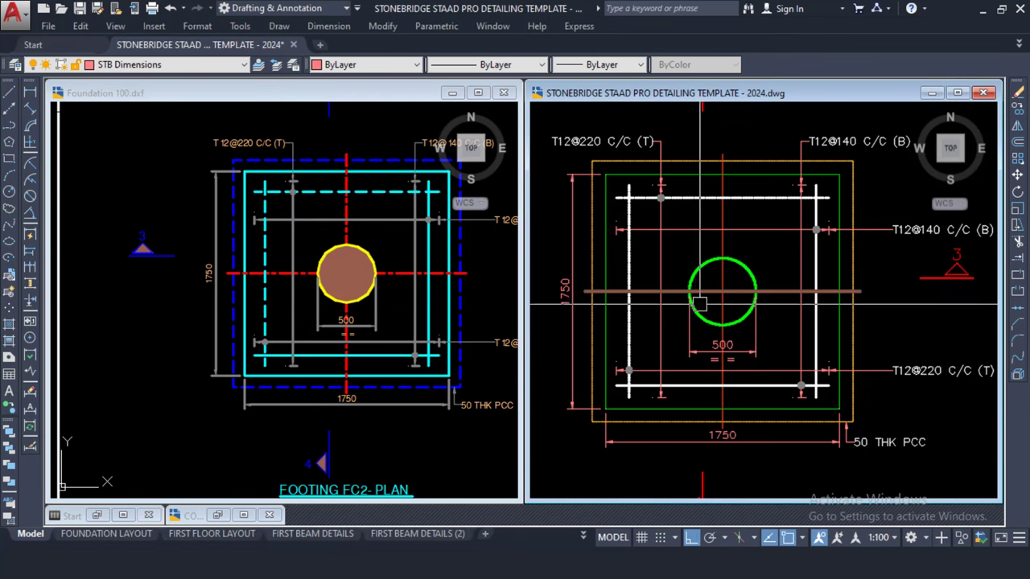
pyautogui.scroll(-5, 730, 282)
pyautogui.scroll(4, 733, 286)
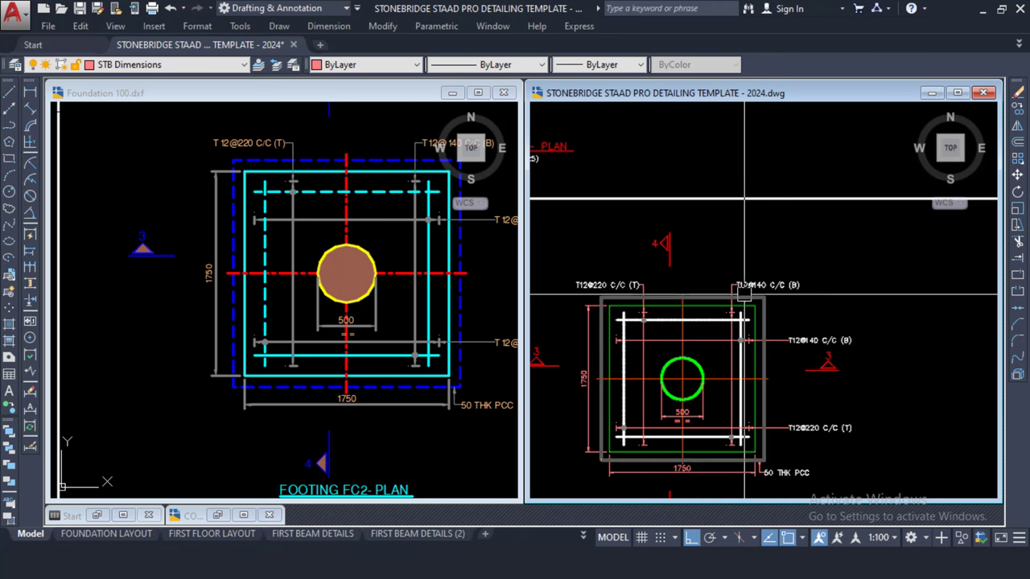
pyautogui.click(744, 292)
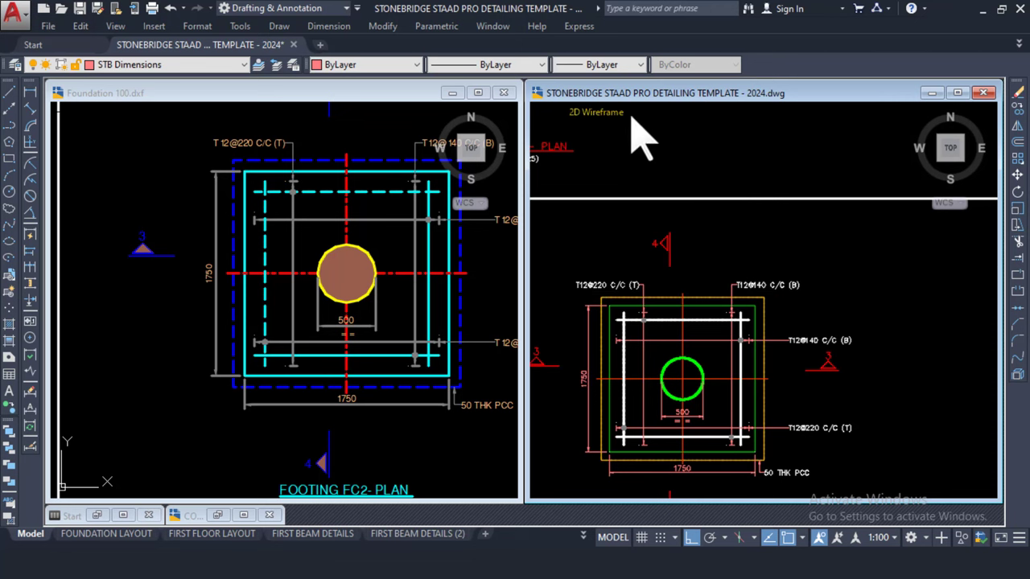
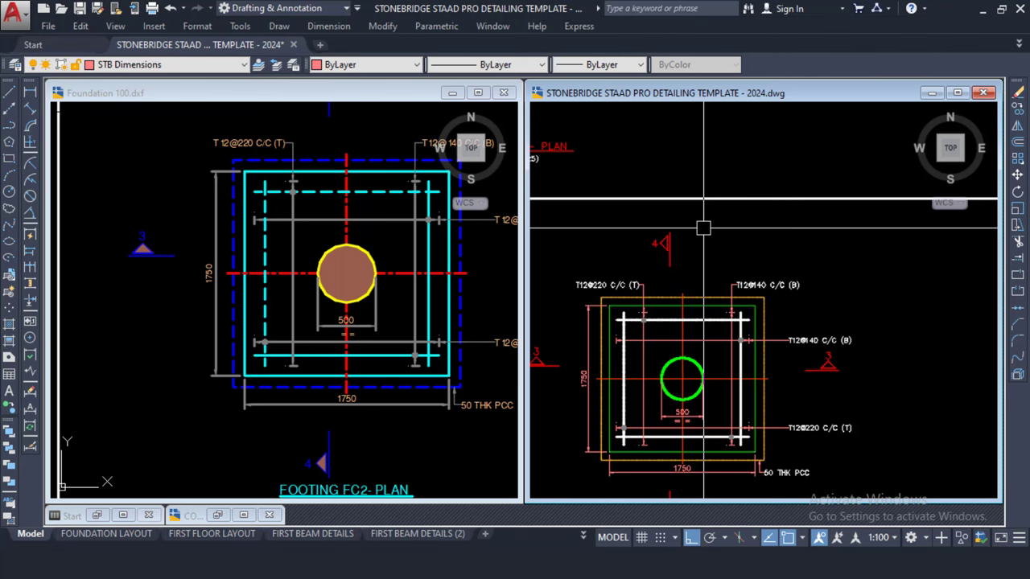
# - Copy the overall foundation layout plan with its gridlines and footings, without the surrounding frame, from Foundation 100 to the clipboard
pyautogui.scroll(-3, 703, 225)
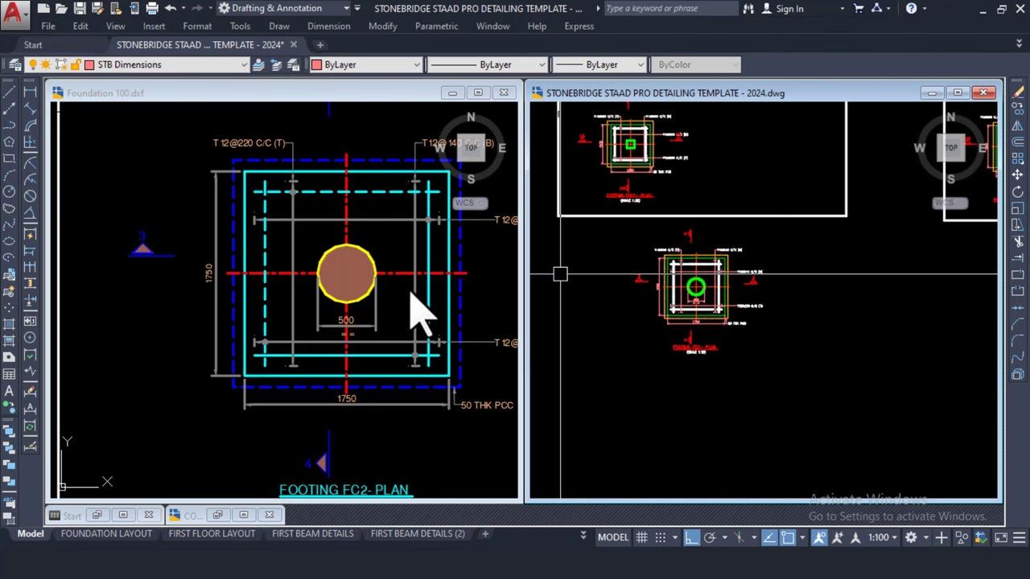
pyautogui.click(358, 149)
pyautogui.scroll(-6, 305, 220)
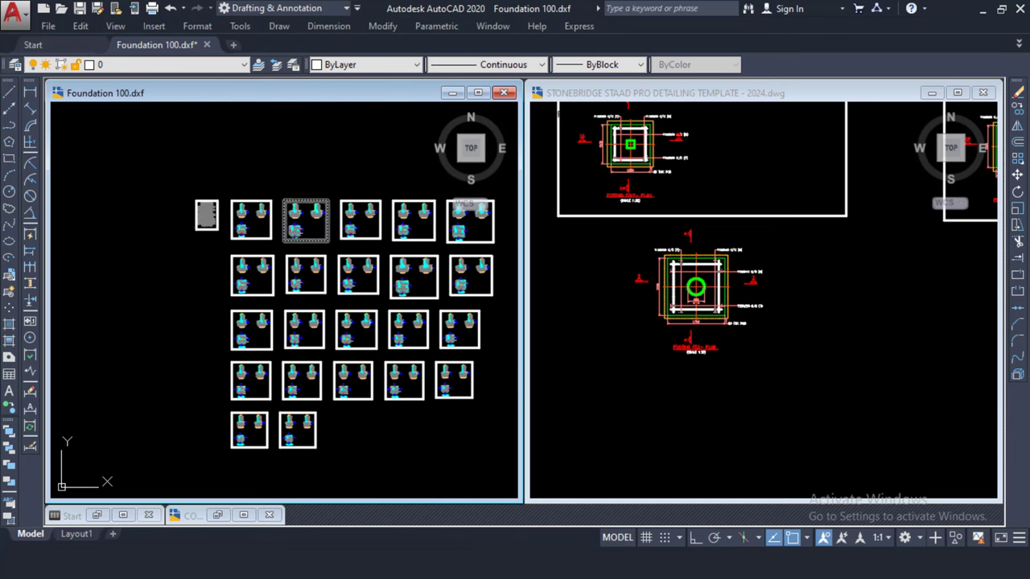
pyautogui.scroll(6, 181, 217)
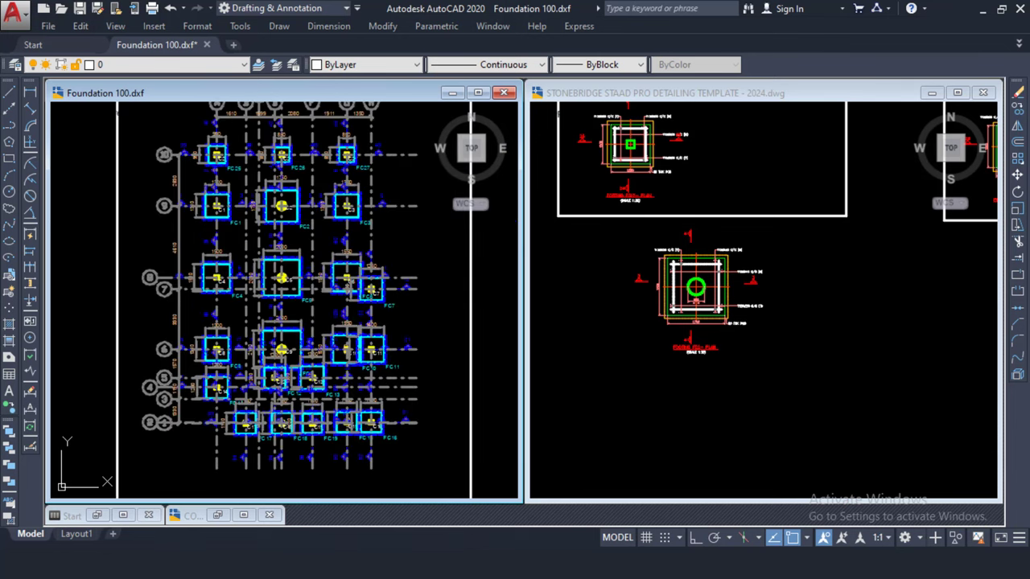
pyautogui.scroll(2, 296, 213)
pyautogui.moveTo(267, 359); pyautogui.dragTo(292, 270, button='middle')
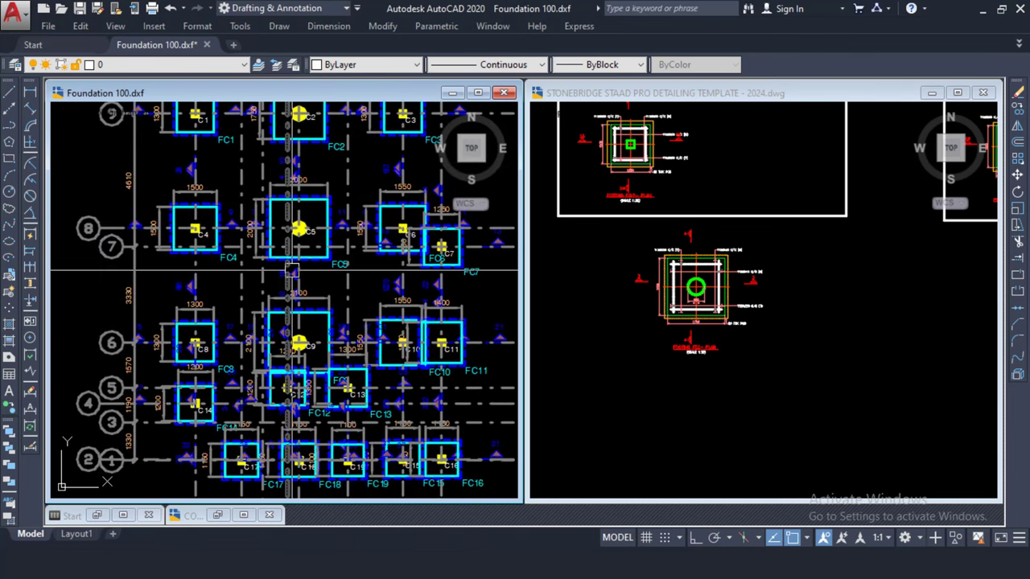
pyautogui.scroll(-5, 299, 342)
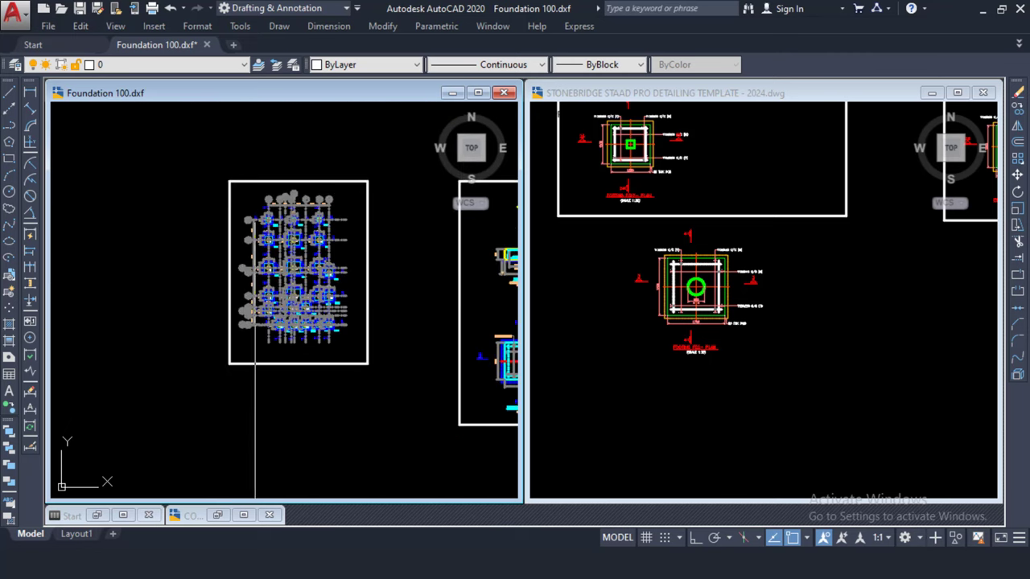
pyautogui.click(234, 159)
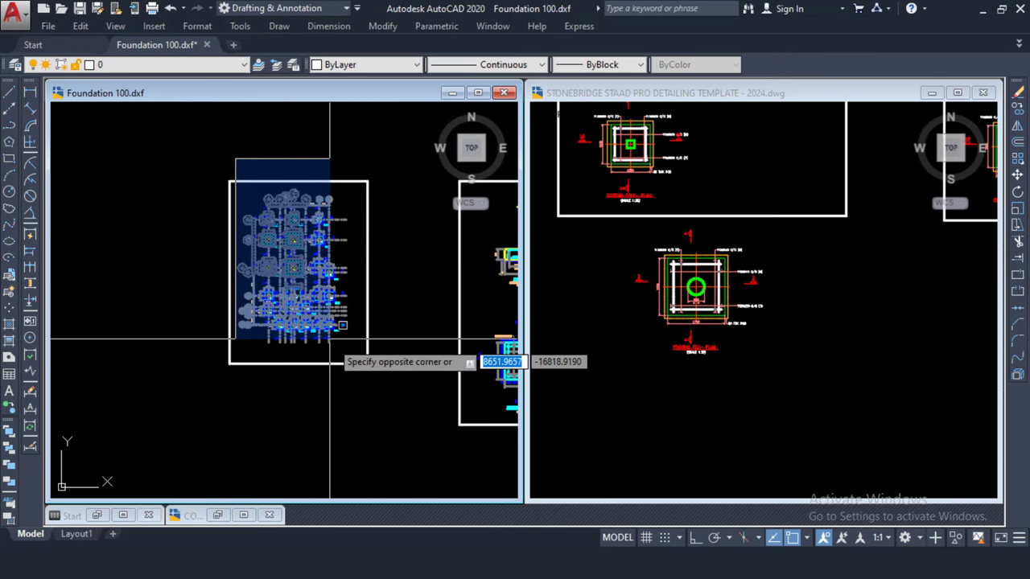
pyautogui.click(362, 387)
pyautogui.rightClick(316, 205)
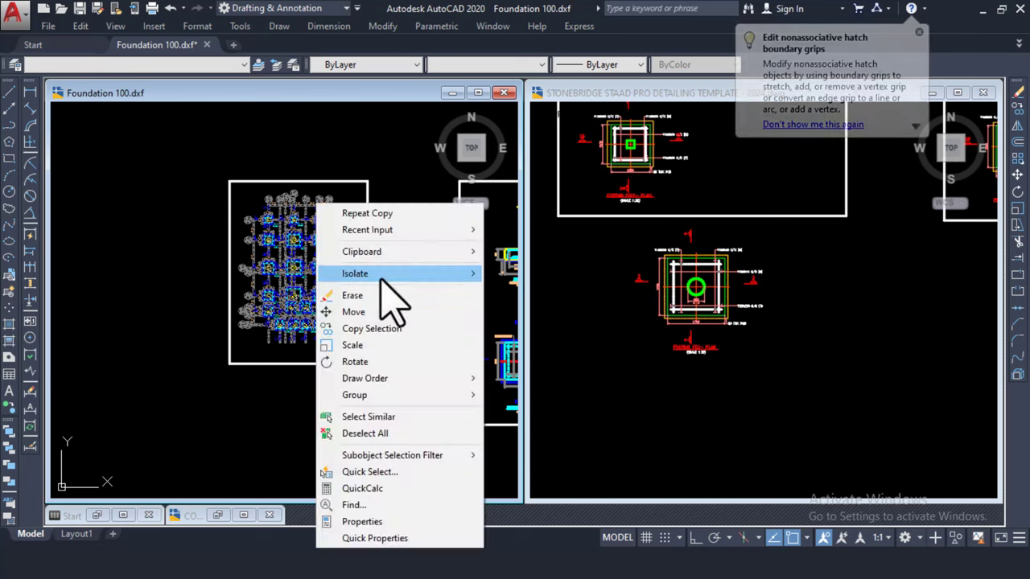
pyautogui.moveTo(450, 256)
pyautogui.click(518, 269)
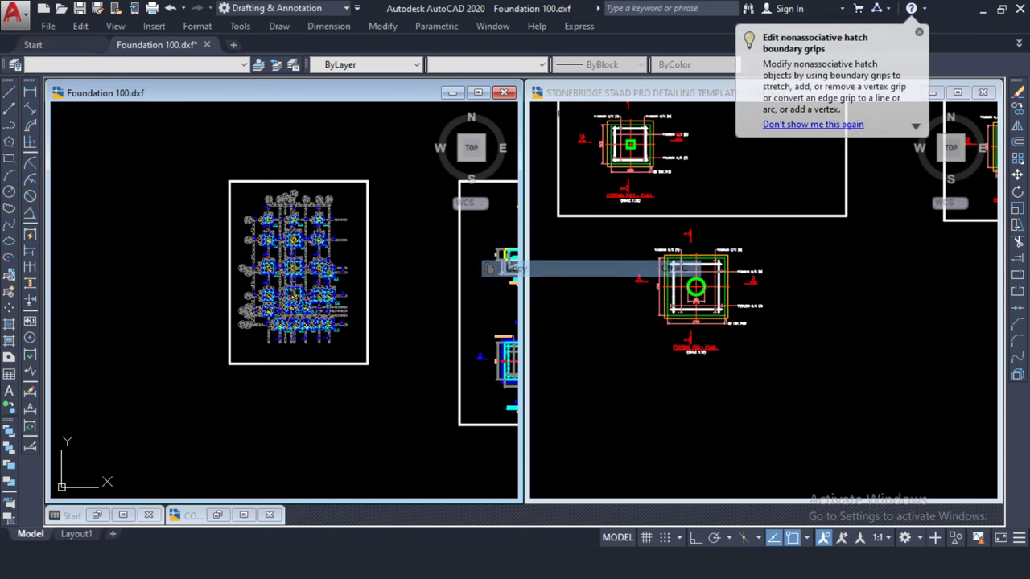
# - Paste the copied foundation layout plan into the empty area beside the footing detail frames in the Stonebridge STAAD Pro detailing template
pyautogui.click(768, 358)
pyautogui.scroll(-4, 708, 283)
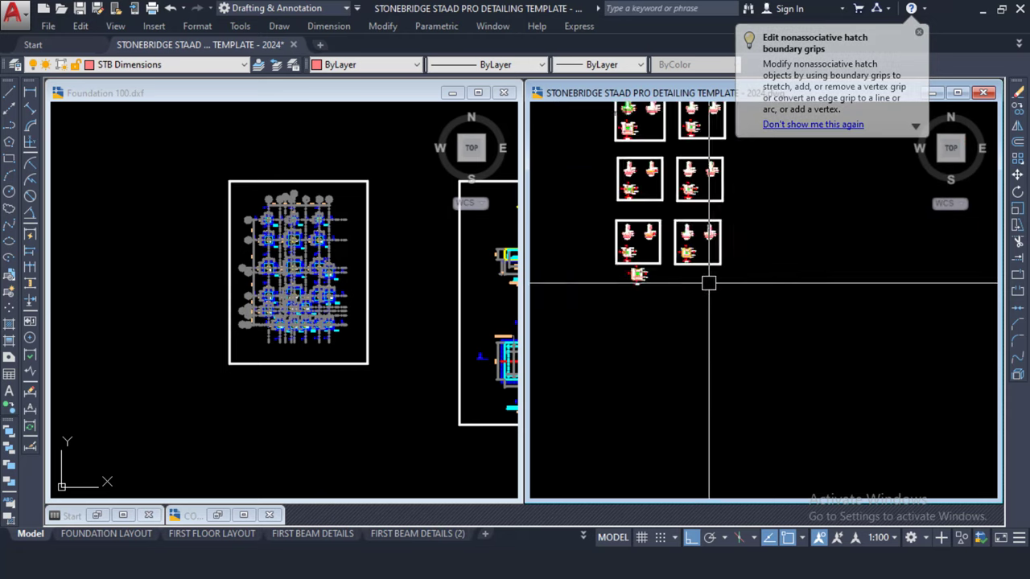
pyautogui.scroll(-5, 708, 283)
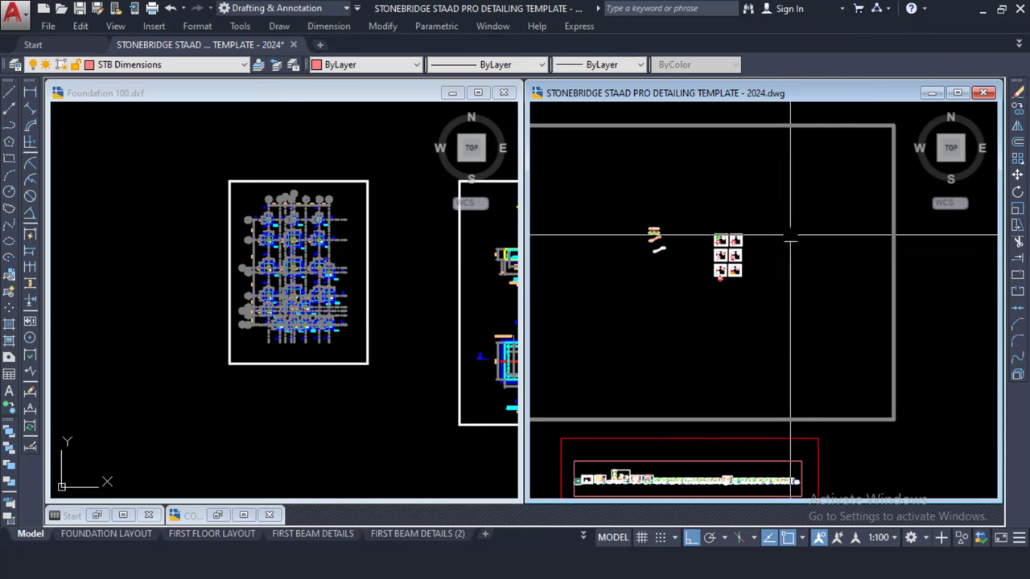
pyautogui.moveTo(809, 250); pyautogui.dragTo(769, 287, button='middle')
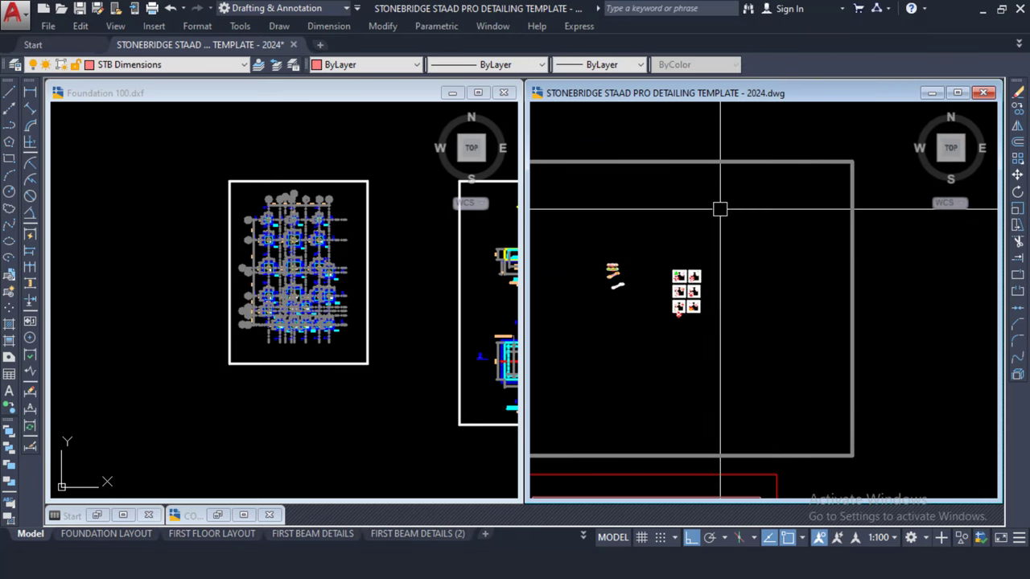
pyautogui.rightClick(719, 209)
pyautogui.scroll(2, 734, 237)
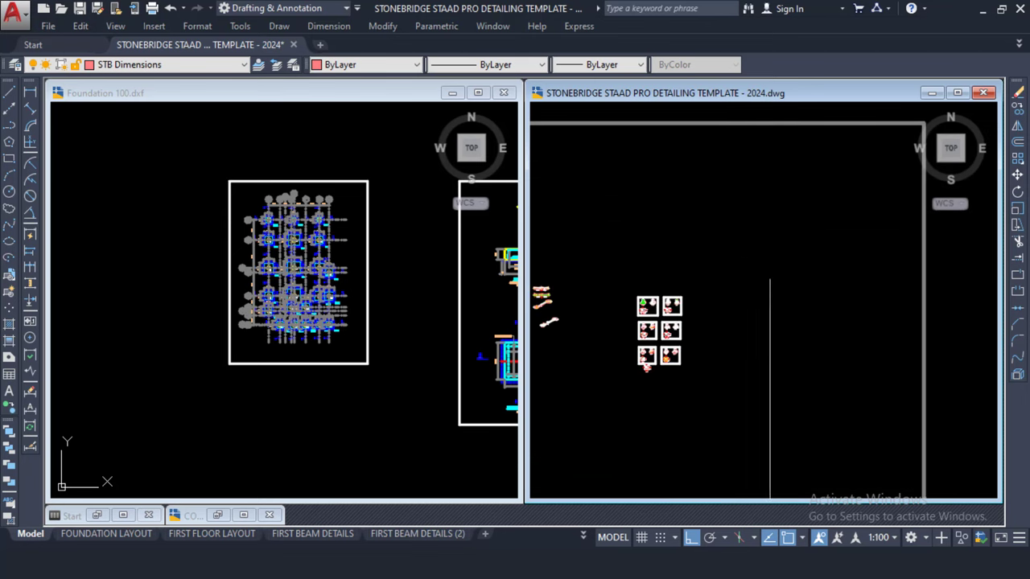
pyautogui.rightClick(748, 256)
pyautogui.moveTo(802, 306)
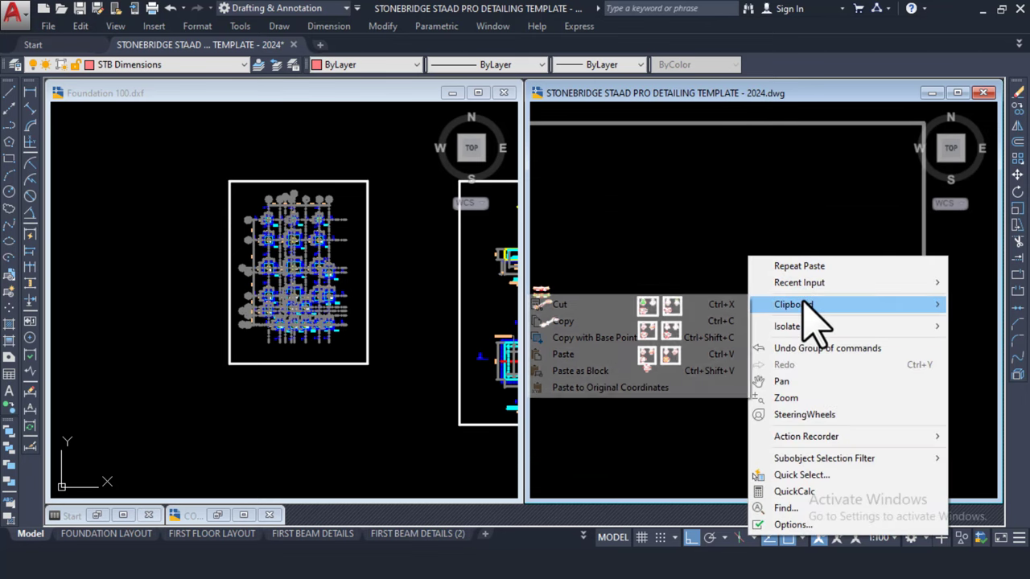
pyautogui.click(600, 354)
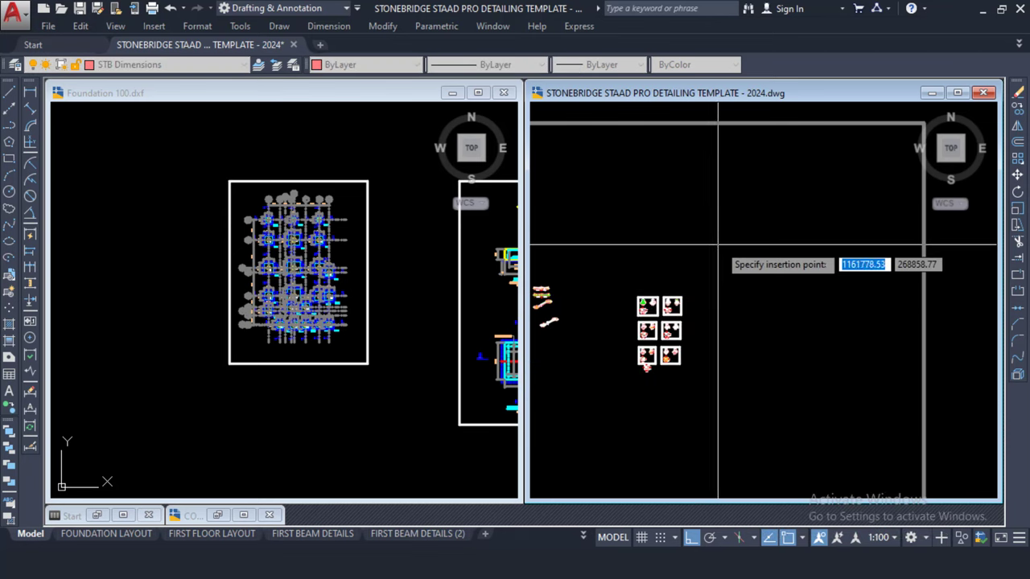
pyautogui.scroll(3, 711, 241)
pyautogui.click(693, 248)
# - Compare the pasted foundation layout plan with the Foundation 100 original, checking footing outlines, column symbols, grid bubbles and dimension colours
pyautogui.scroll(5, 704, 237)
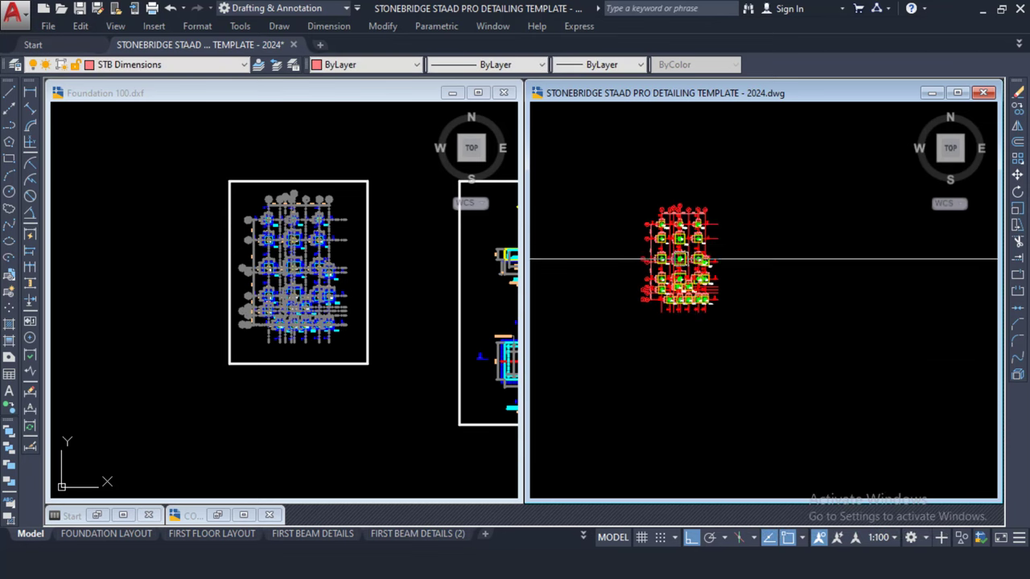
pyautogui.click(290, 238)
pyautogui.scroll(6, 289, 229)
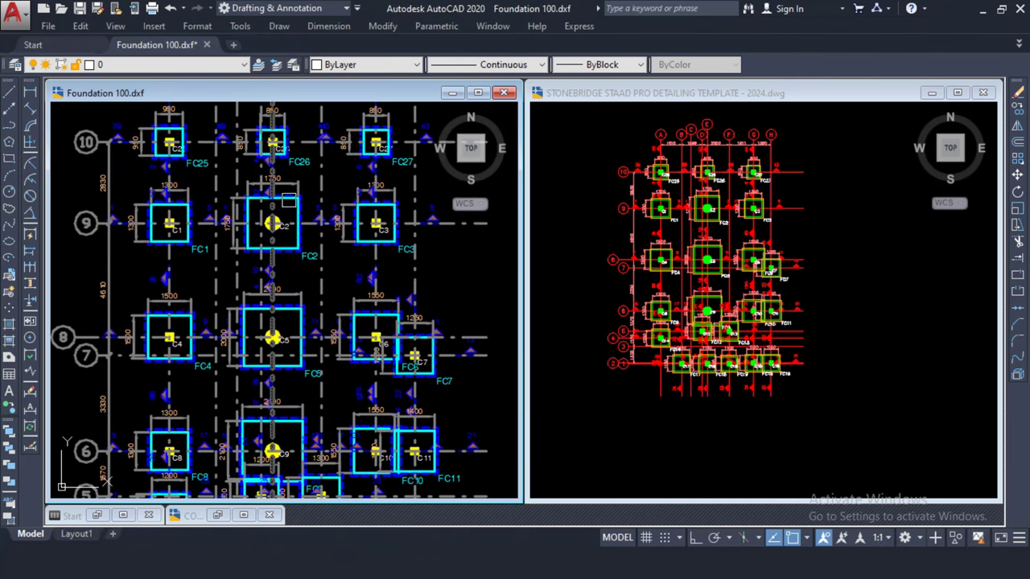
pyautogui.click(693, 269)
pyautogui.scroll(4, 699, 257)
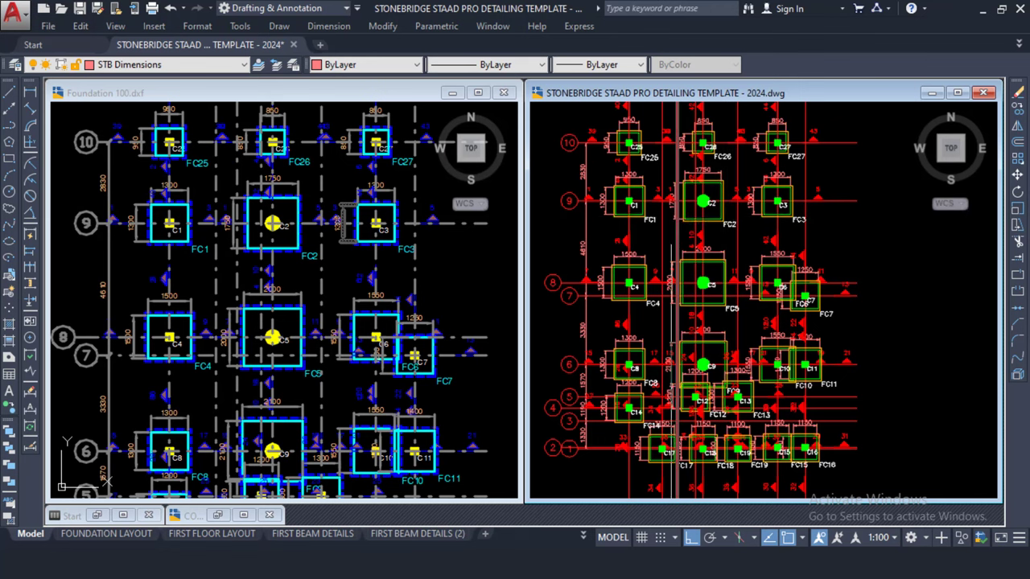
# - Examine the template's existing Foundation/Ground Floor Layout sheet, checking how its footings, columns, gridlines and labels are styled
pyautogui.scroll(-7, 708, 206)
pyautogui.moveTo(672, 379); pyautogui.dragTo(719, 202, button='middle')
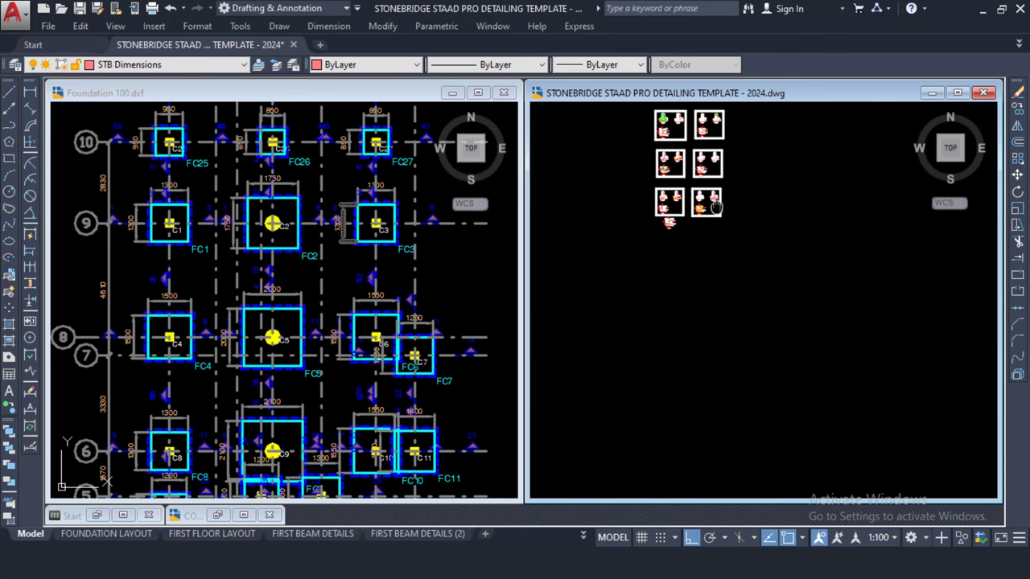
pyautogui.scroll(-1, 719, 206)
pyautogui.scroll(-2, 746, 210)
pyautogui.moveTo(713, 351); pyautogui.dragTo(821, 283, button='middle')
pyautogui.scroll(3, 729, 268)
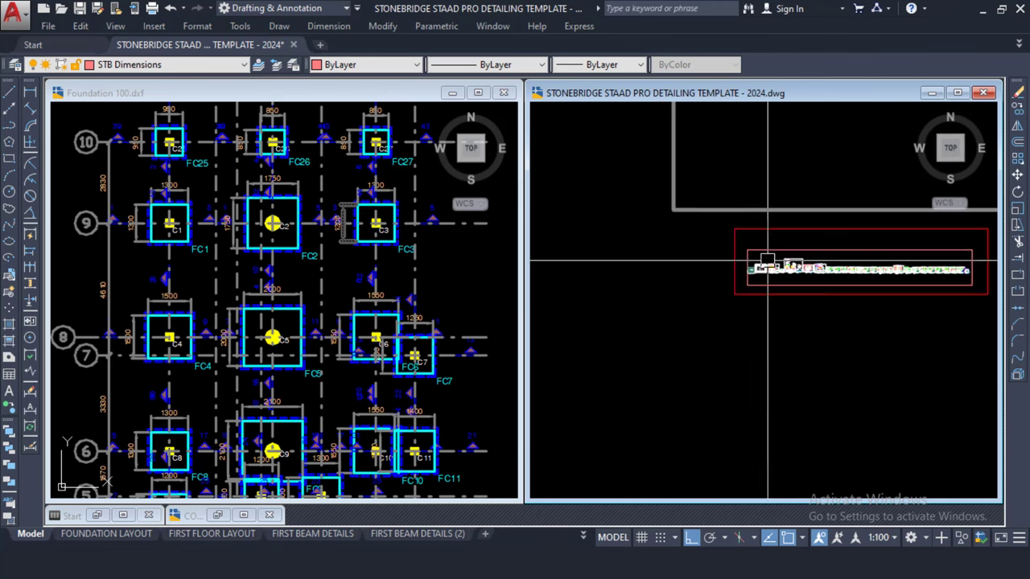
pyautogui.scroll(5, 719, 310)
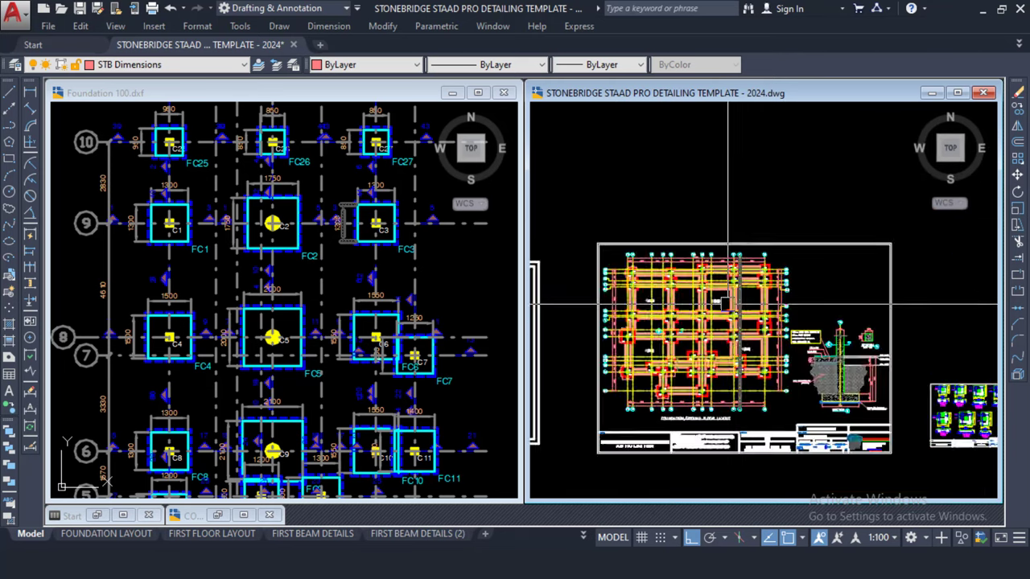
pyautogui.moveTo(633, 299); pyautogui.dragTo(708, 283, button='middle')
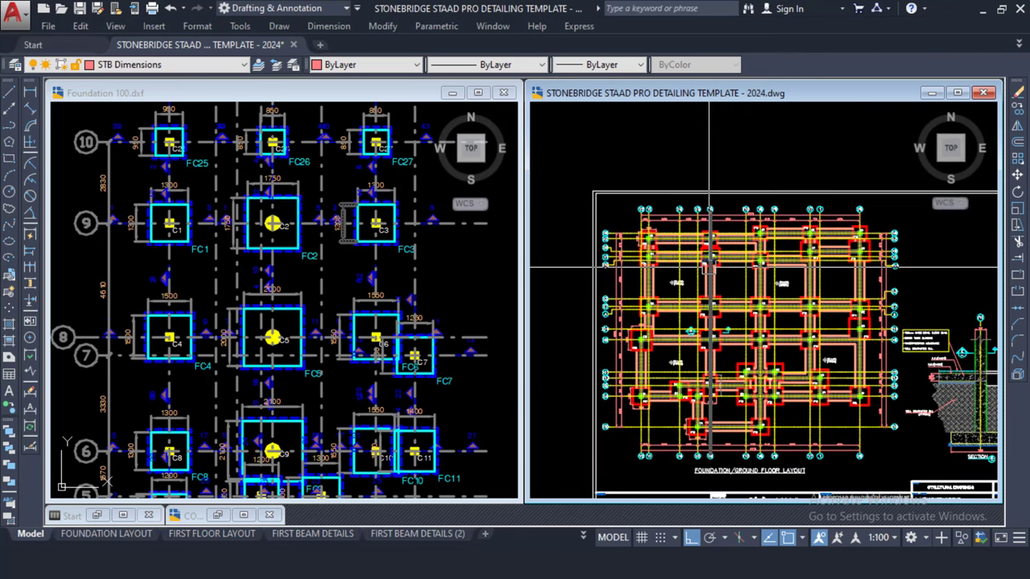
pyautogui.scroll(2, 707, 265)
pyautogui.scroll(2, 704, 347)
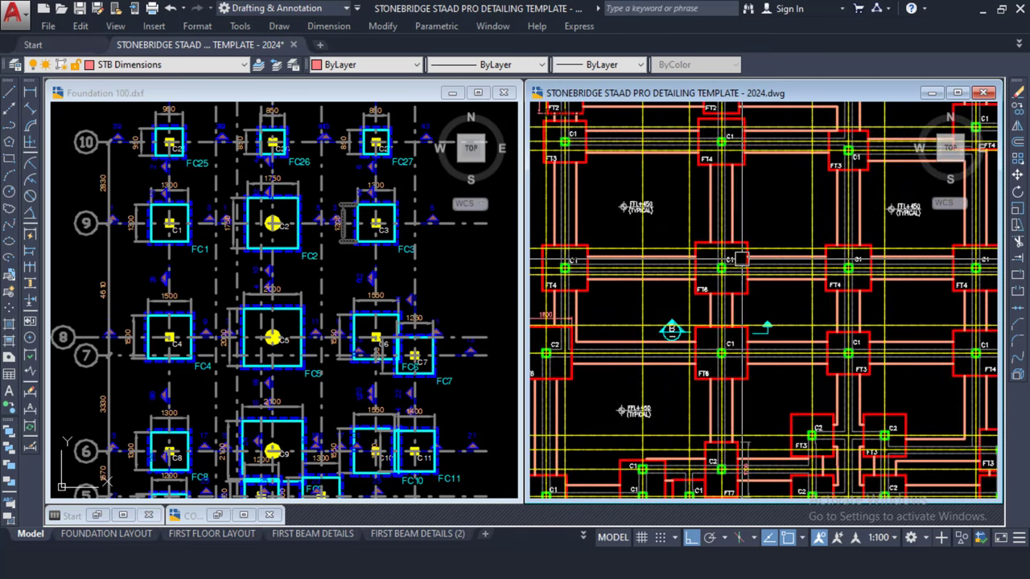
pyautogui.scroll(-5, 746, 254)
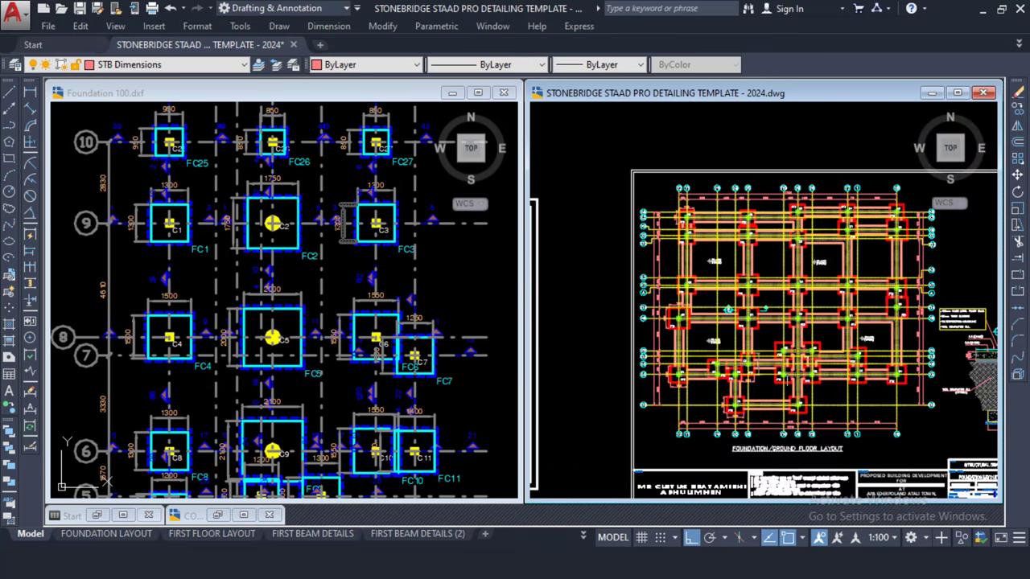
pyautogui.scroll(4, 720, 432)
pyautogui.scroll(-6, 720, 432)
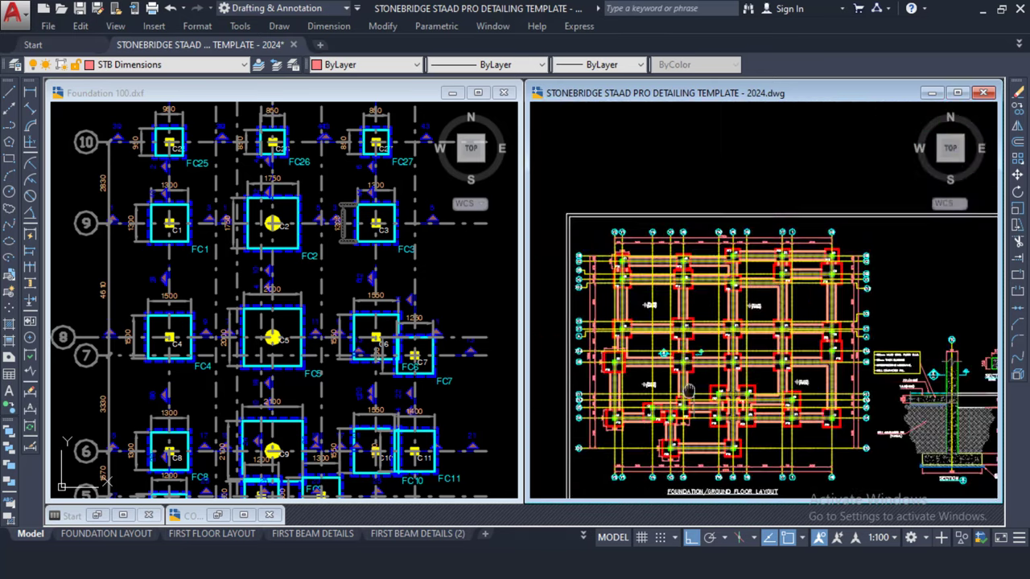
pyautogui.scroll(-2, 725, 278)
pyautogui.moveTo(745, 213); pyautogui.dragTo(721, 372, button='middle')
pyautogui.scroll(-3, 738, 340)
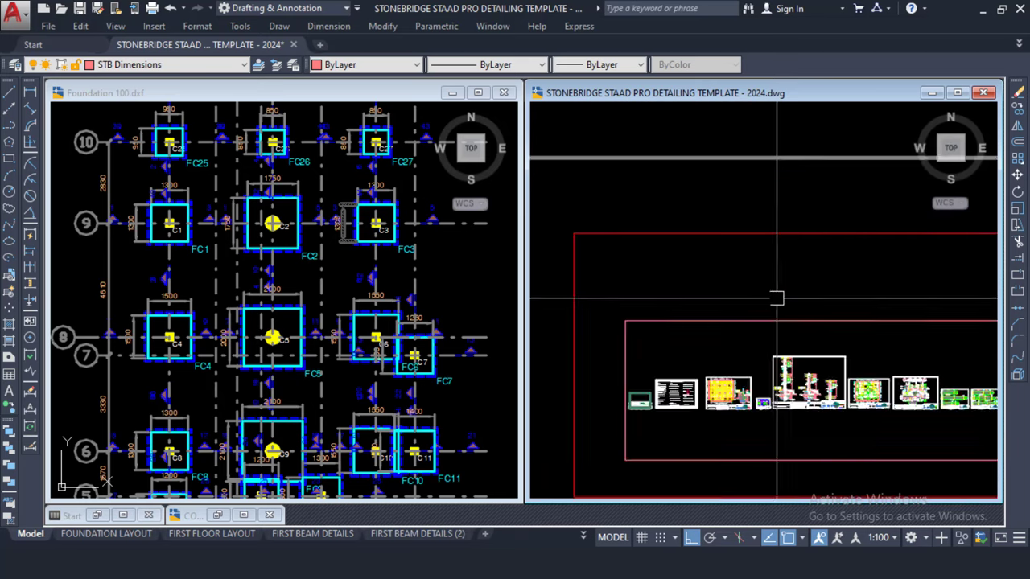
# - Paste a second copy of the foundation layout plan into the empty area beside the first pasted plan in the template
pyautogui.moveTo(802, 236); pyautogui.dragTo(724, 373, button='middle')
pyautogui.scroll(-3, 726, 372)
pyautogui.scroll(-2, 656, 472)
pyautogui.moveTo(878, 141); pyautogui.dragTo(710, 232, button='middle')
pyautogui.scroll(6, 777, 283)
pyautogui.rightClick(711, 235)
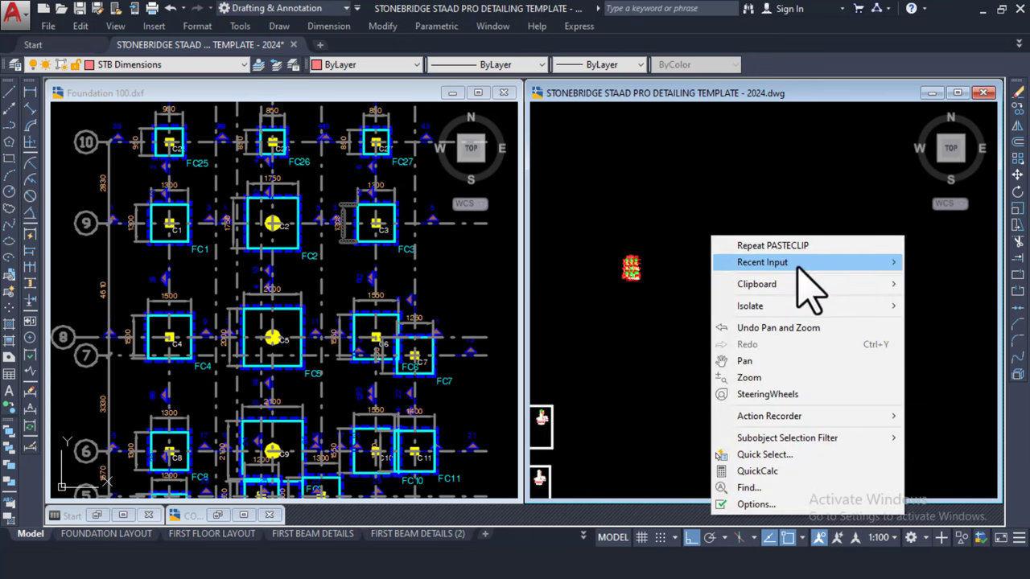
pyautogui.moveTo(809, 285)
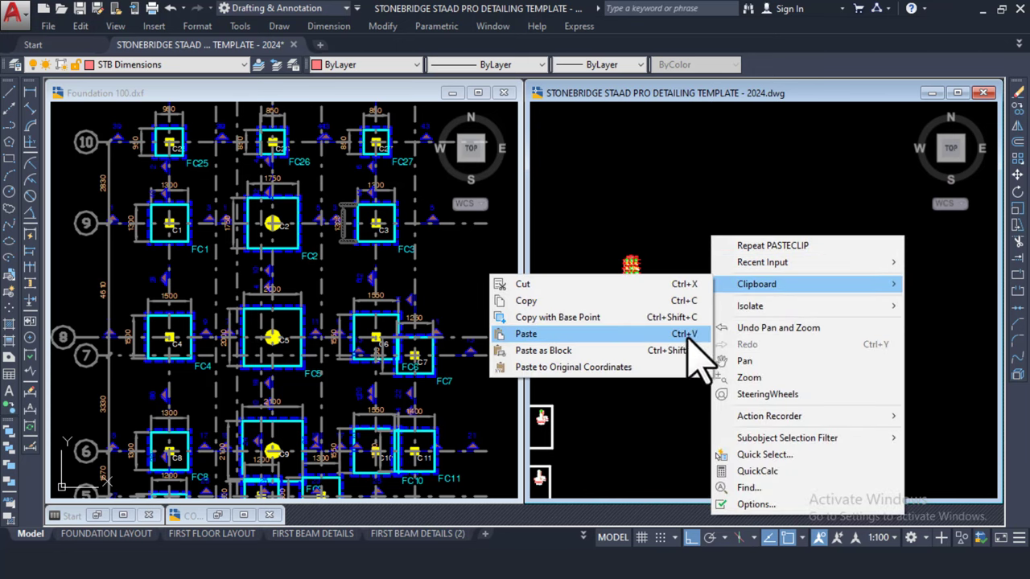
pyautogui.click(621, 330)
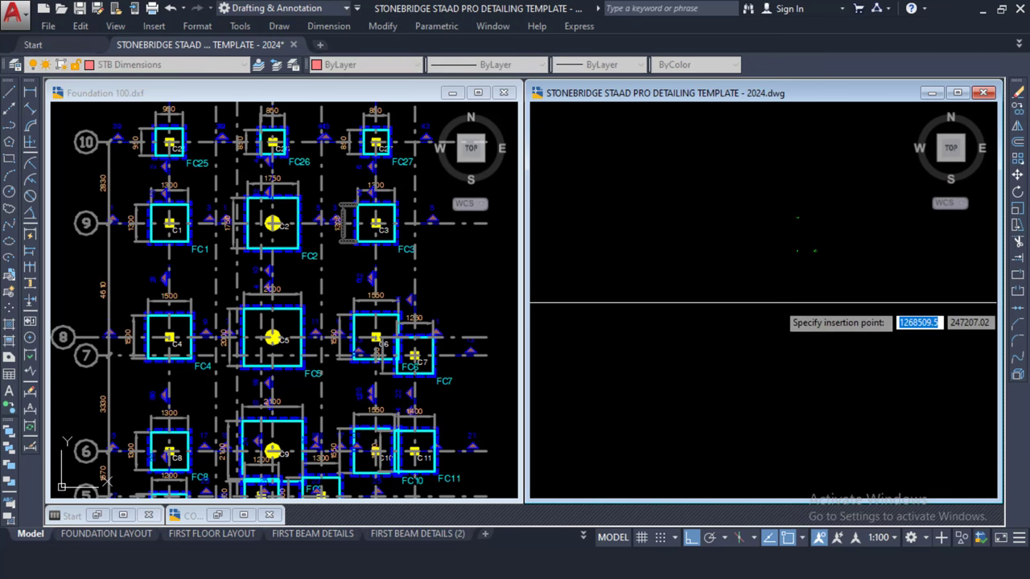
pyautogui.click(735, 299)
pyautogui.scroll(7, 784, 237)
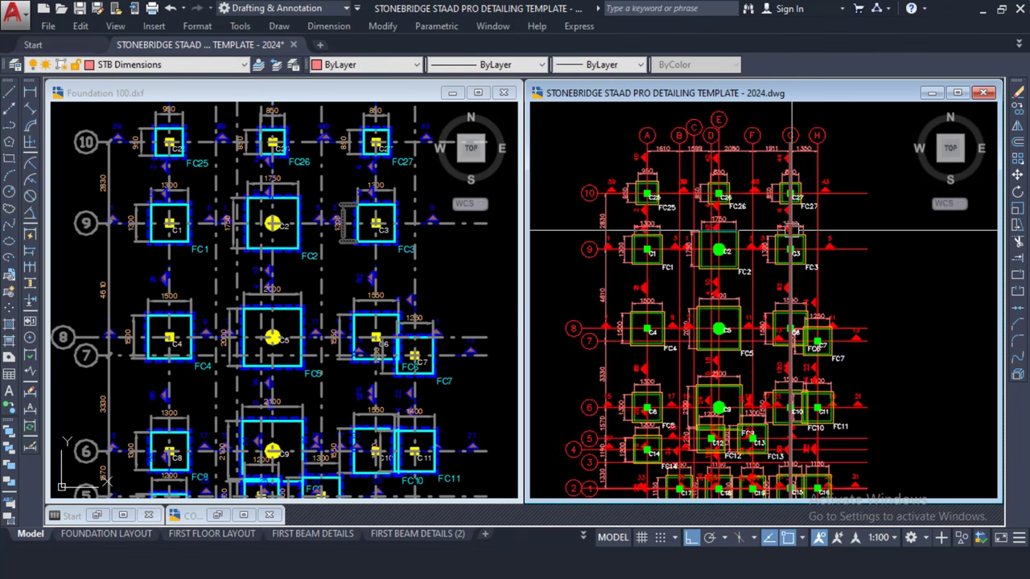
pyautogui.scroll(-4, 791, 230)
# - Copy the foundation layout plan together with its surrounding rectangular frame from Foundation 100 to the clipboard
pyautogui.click(322, 281)
pyautogui.scroll(-8, 249, 218)
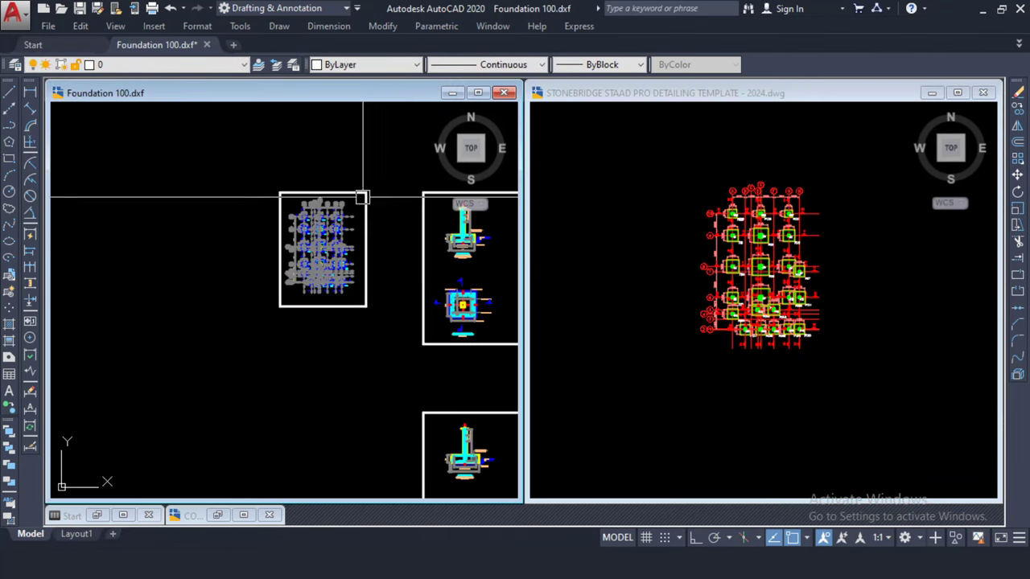
pyautogui.click(266, 169)
pyautogui.click(374, 322)
pyautogui.rightClick(333, 203)
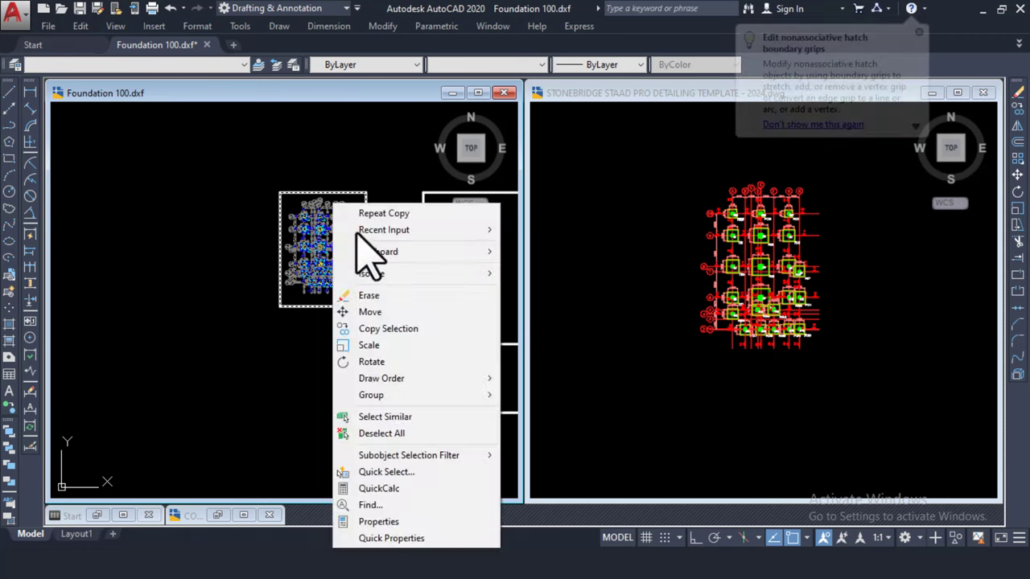
pyautogui.moveTo(434, 251)
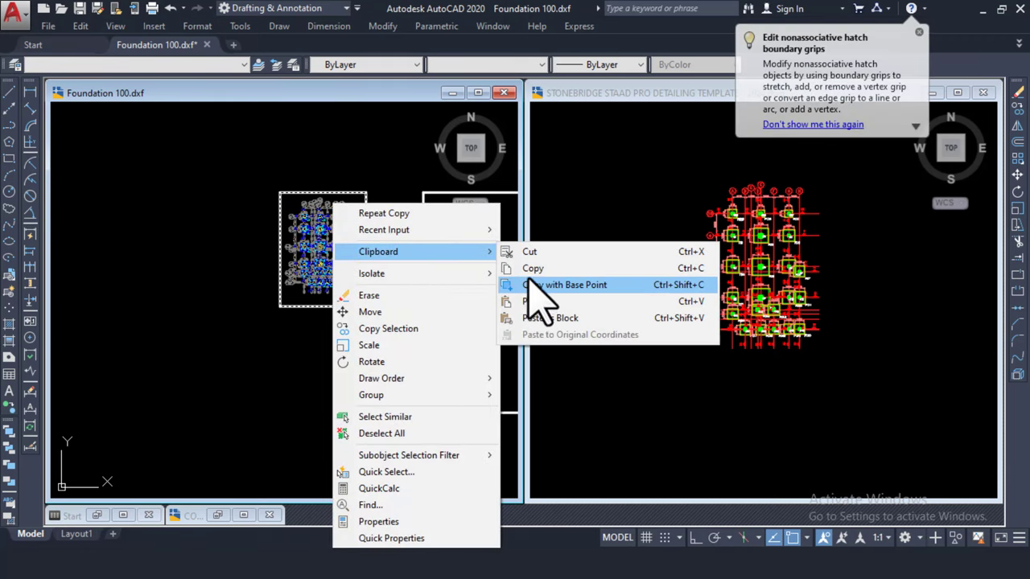
pyautogui.click(527, 269)
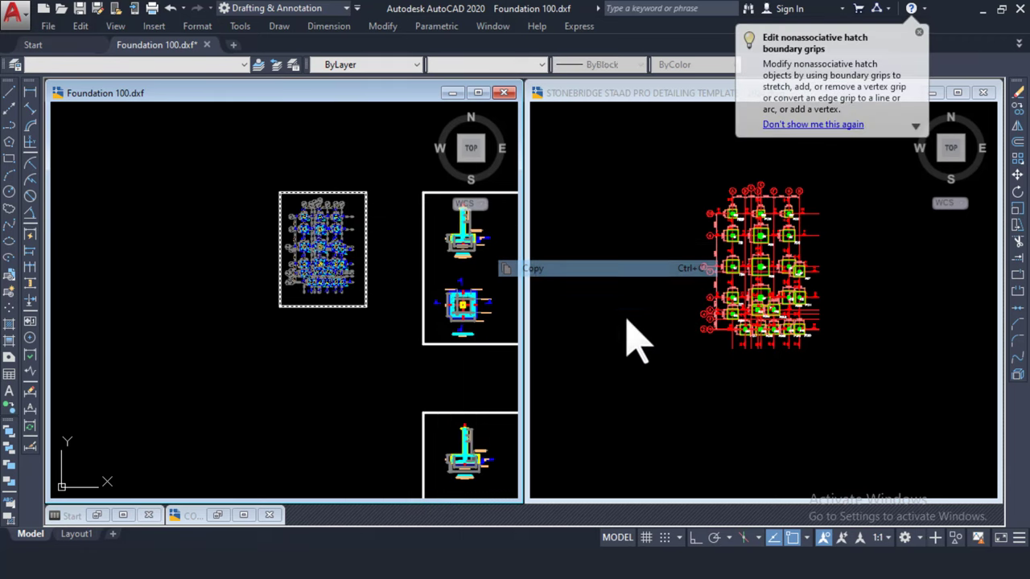
# - Paste the framed foundation layout plan into the empty area of the template beside the previously pasted plan
pyautogui.click(694, 391)
pyautogui.scroll(-3, 681, 330)
pyautogui.rightClick(749, 287)
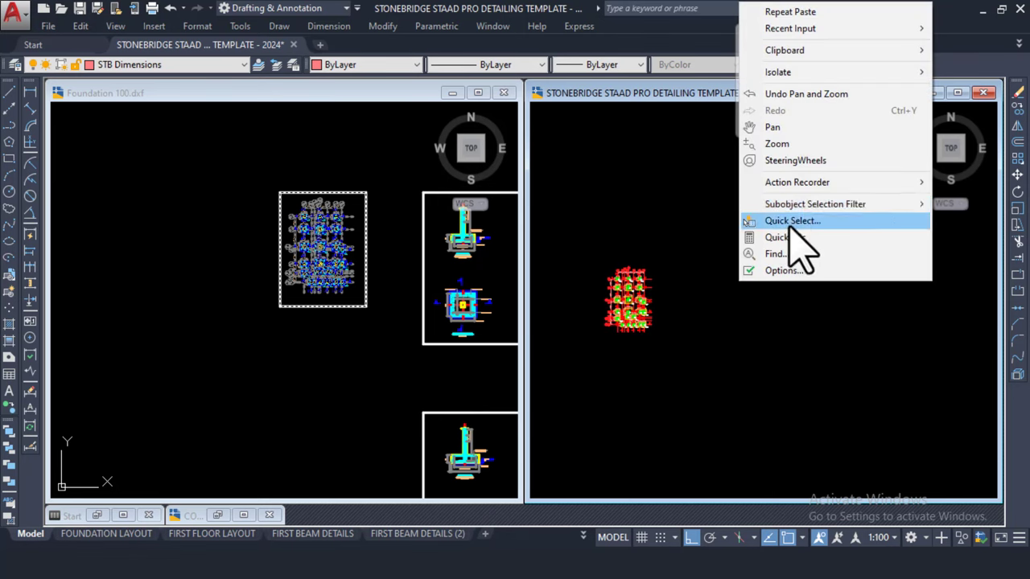
pyautogui.moveTo(855, 72)
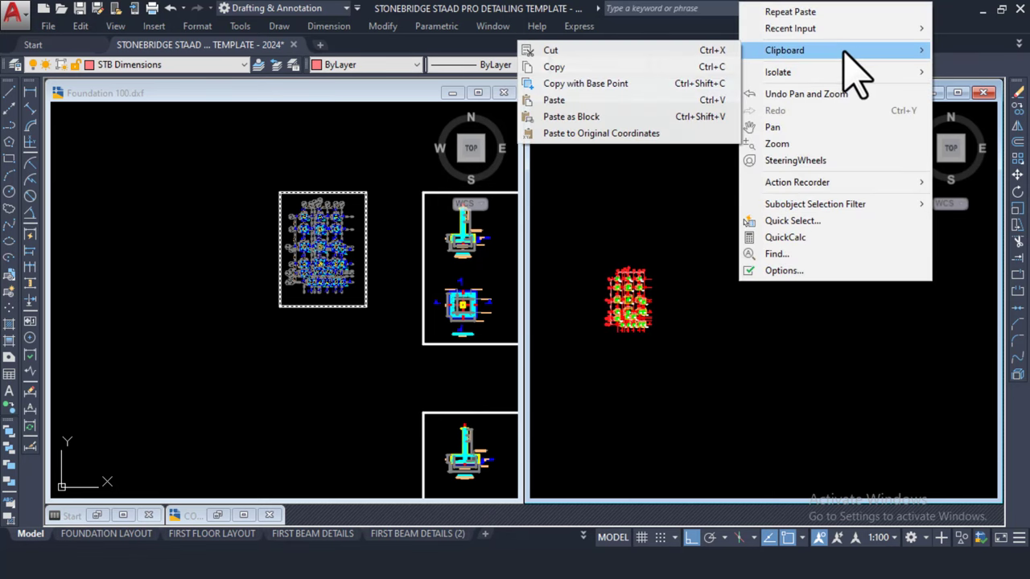
pyautogui.click(591, 100)
pyautogui.click(764, 270)
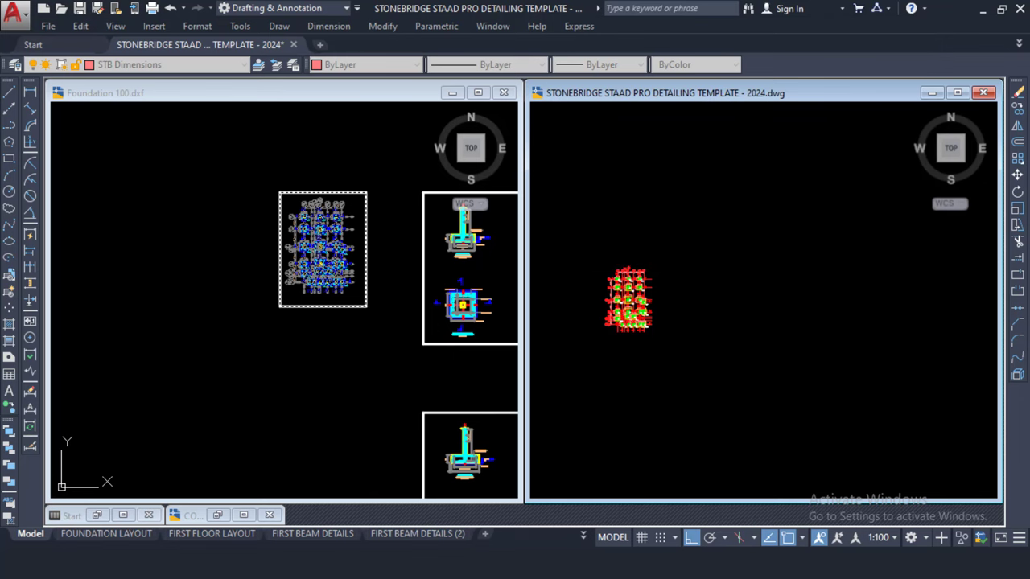
pyautogui.scroll(8, 797, 198)
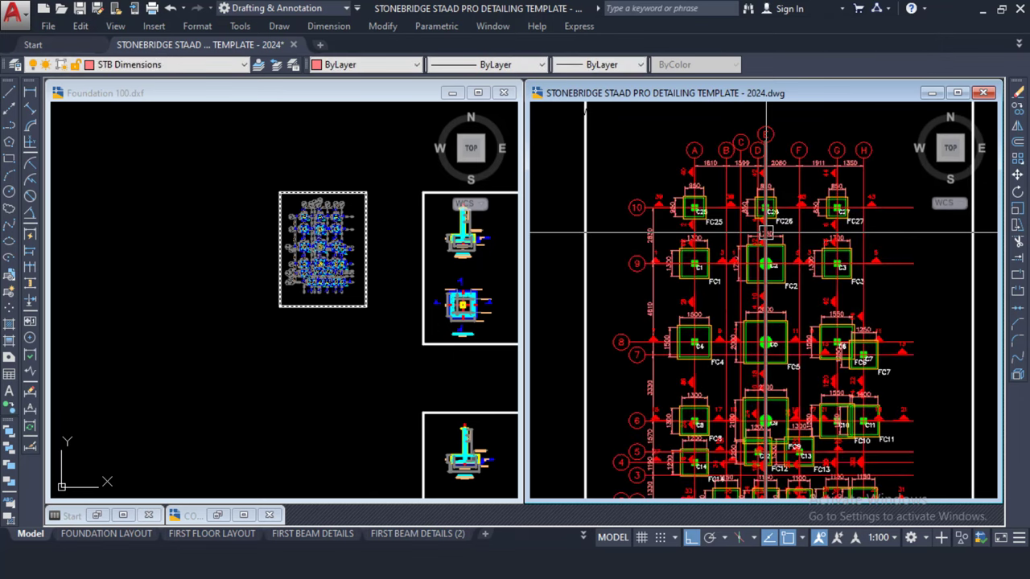
pyautogui.scroll(-4, 716, 225)
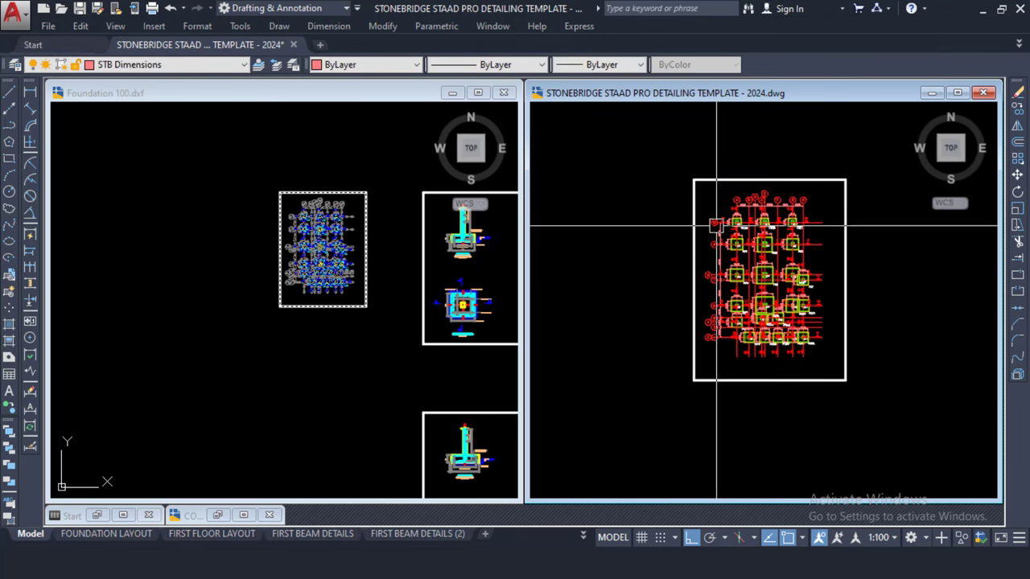
# - Close Foundation 100 without saving changes and open Slab beam and column layout from the STAAD PRO folder
pyautogui.click(504, 93)
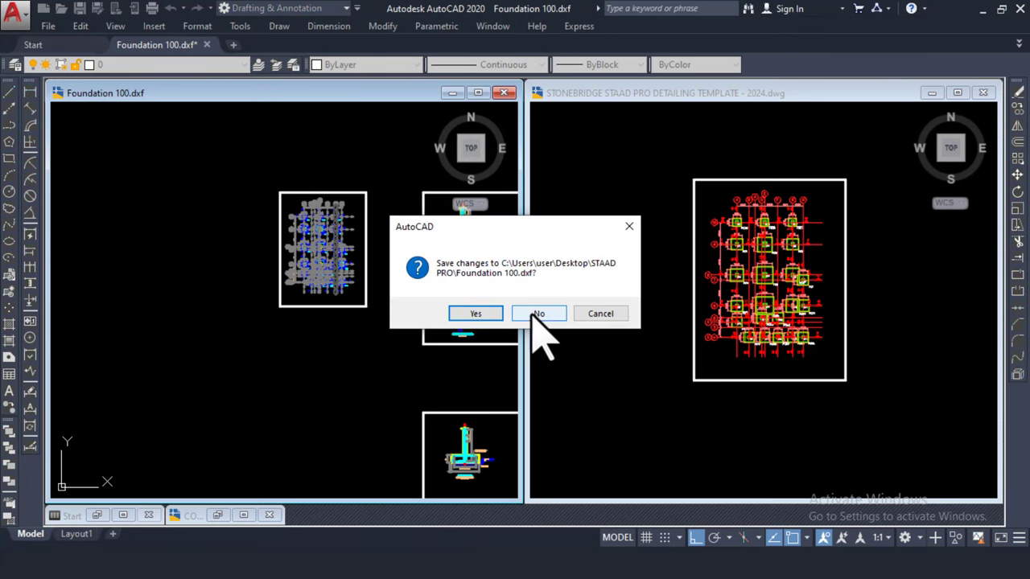
pyautogui.click(538, 314)
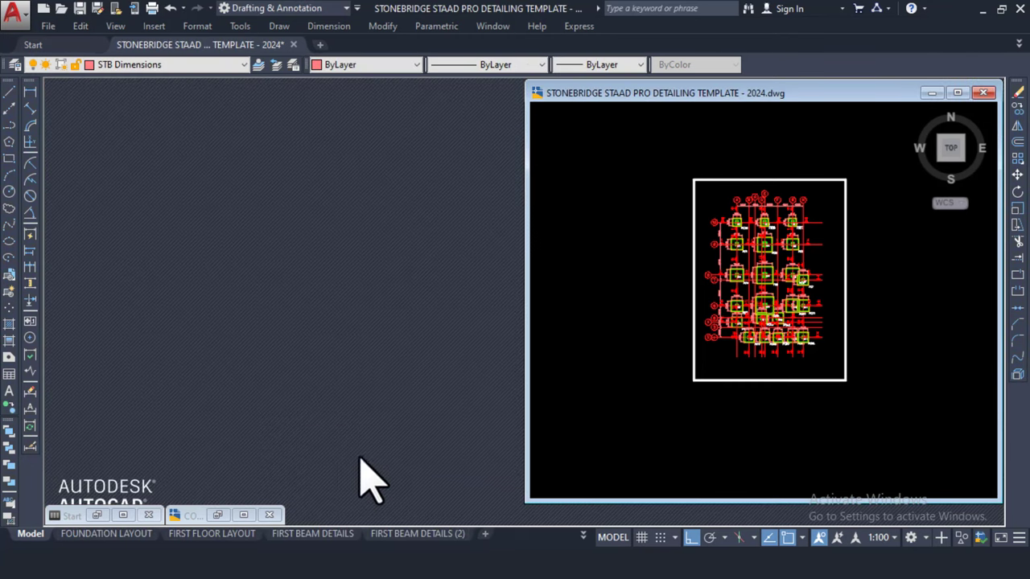
pyautogui.hotkey('alt', 'Tab')
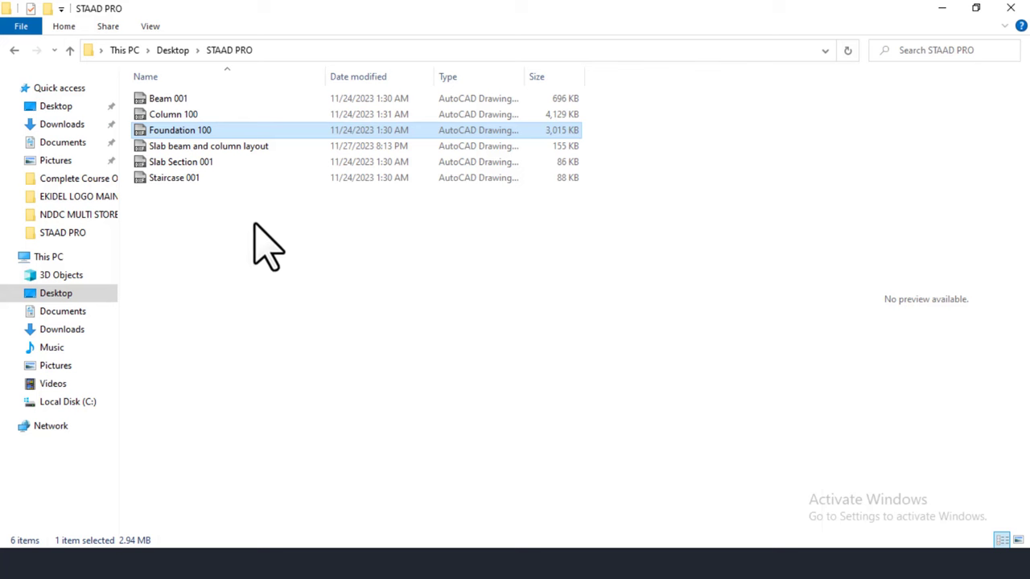
pyautogui.click(185, 179)
pyautogui.click(188, 163)
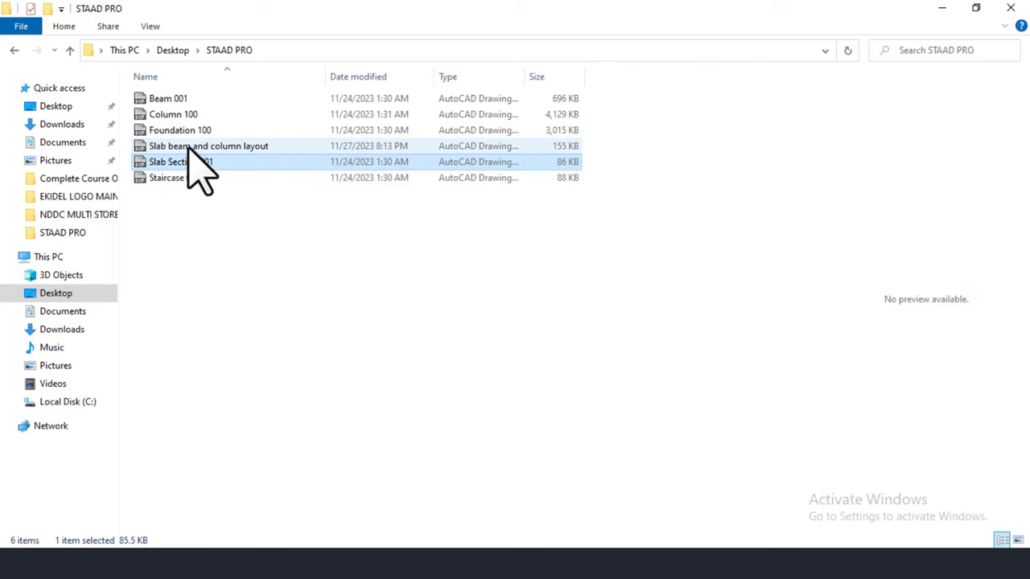
pyautogui.click(193, 131)
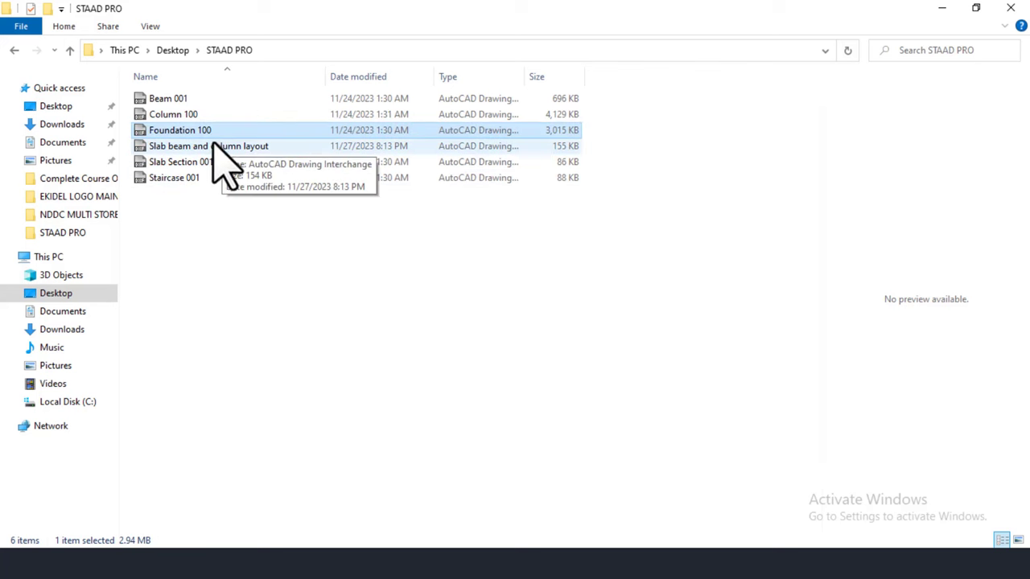
pyautogui.click(171, 148)
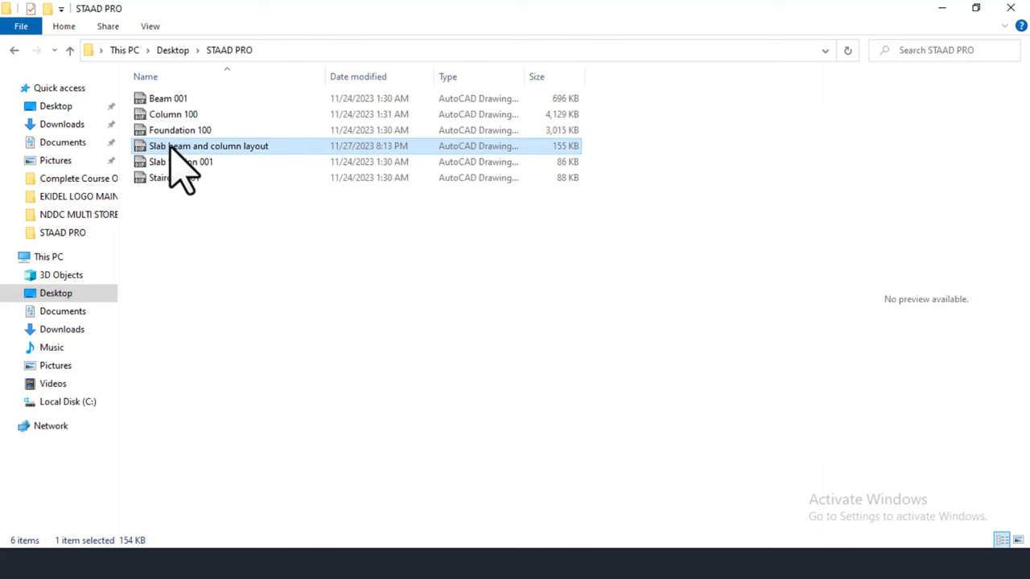
pyautogui.doubleClick(172, 147)
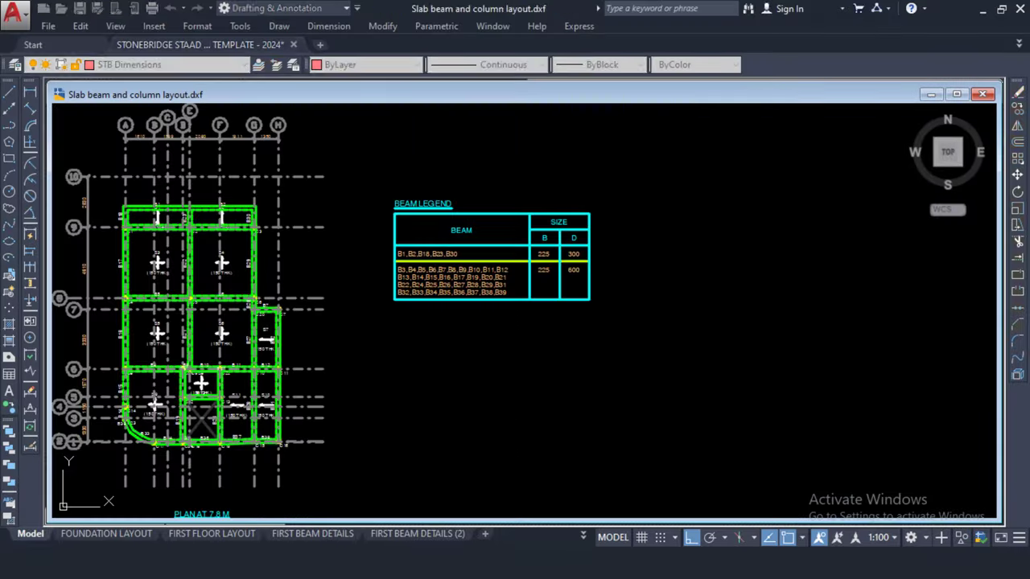
# - Tile the slab beam and column layout drawing and the detailing template vertically, side by side
pyautogui.click(492, 26)
pyautogui.click(557, 137)
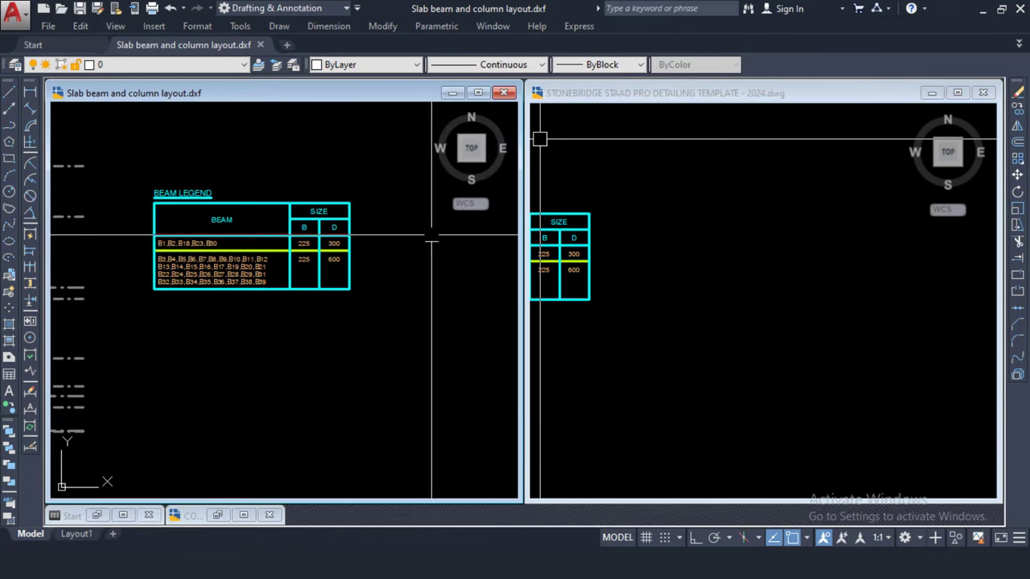
pyautogui.scroll(-4, 437, 255)
pyautogui.click(676, 262)
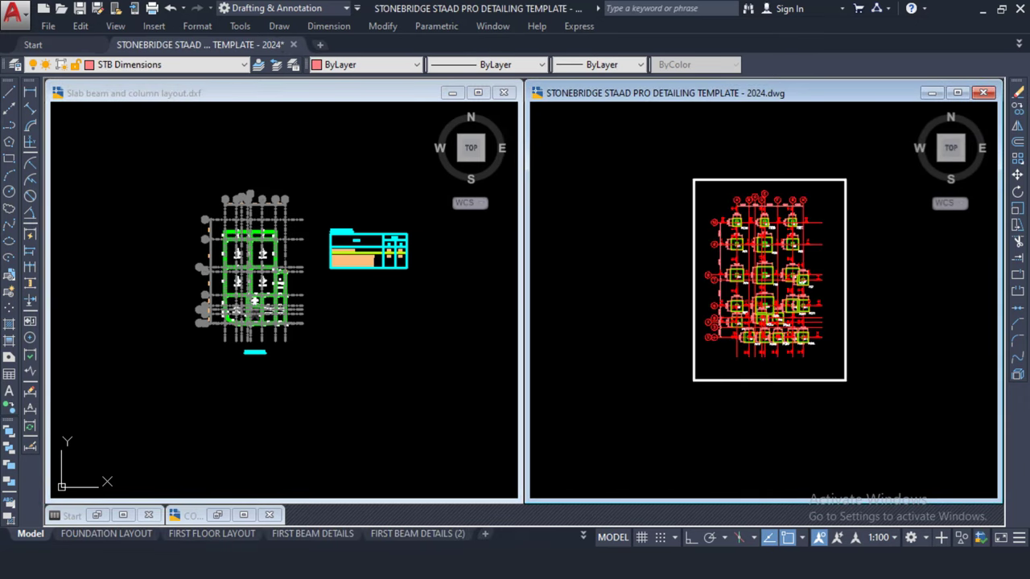
pyautogui.scroll(-4, 712, 241)
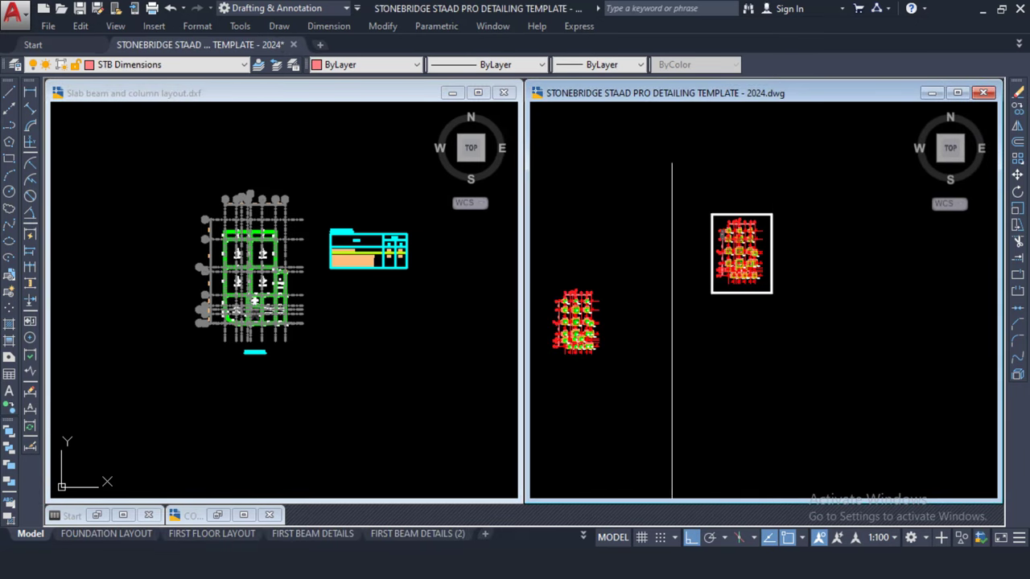
# - Copy the whole slab beam and column plan together with its beam legend table to the clipboard
pyautogui.click(310, 234)
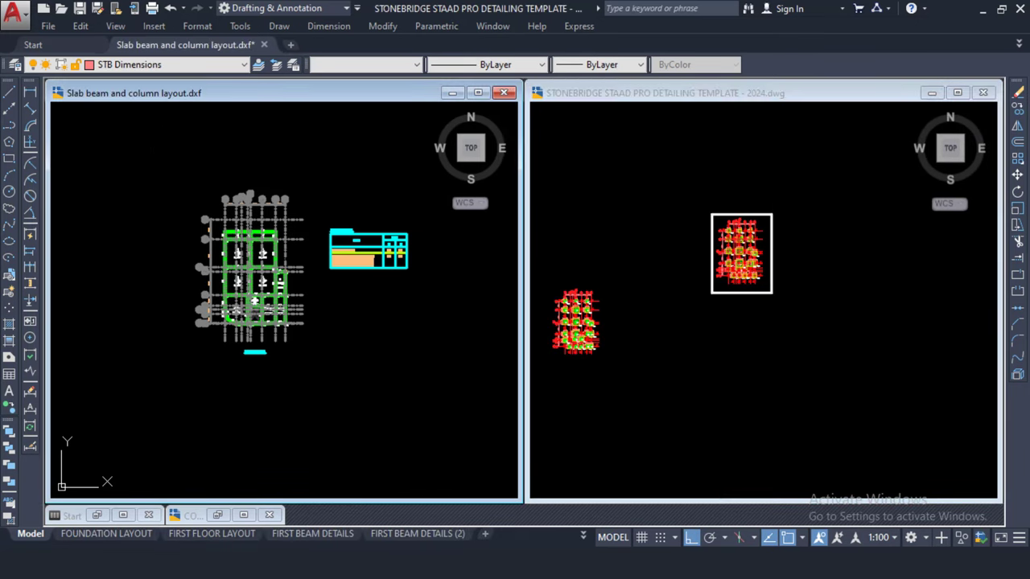
pyautogui.click(135, 149)
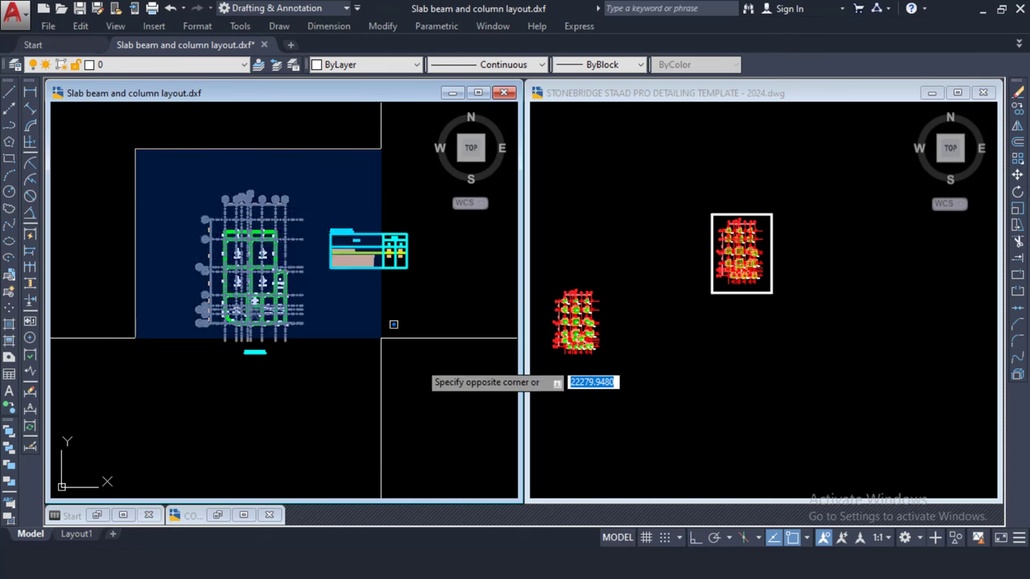
pyautogui.click(437, 368)
pyautogui.rightClick(292, 157)
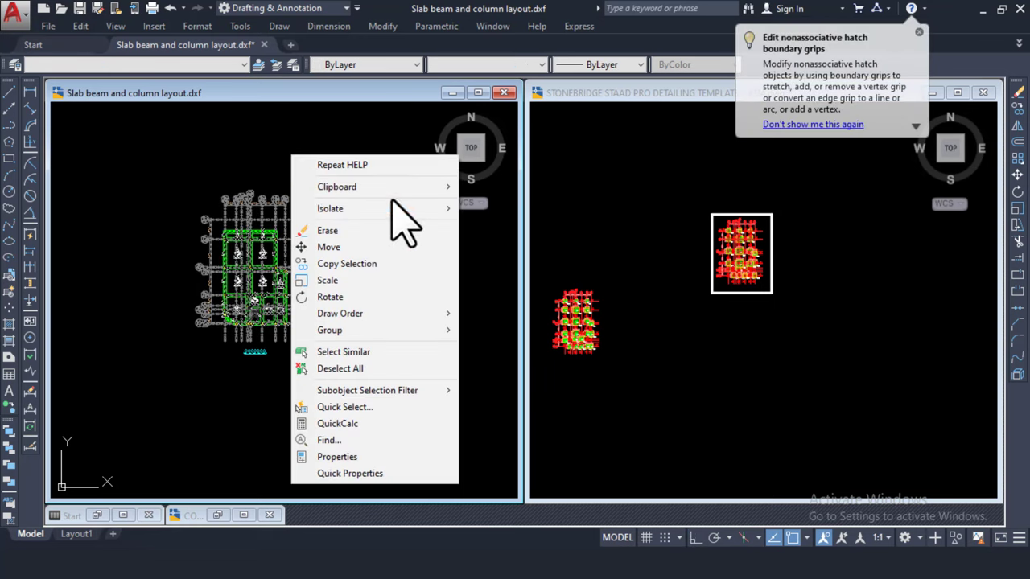
pyautogui.moveTo(400, 191)
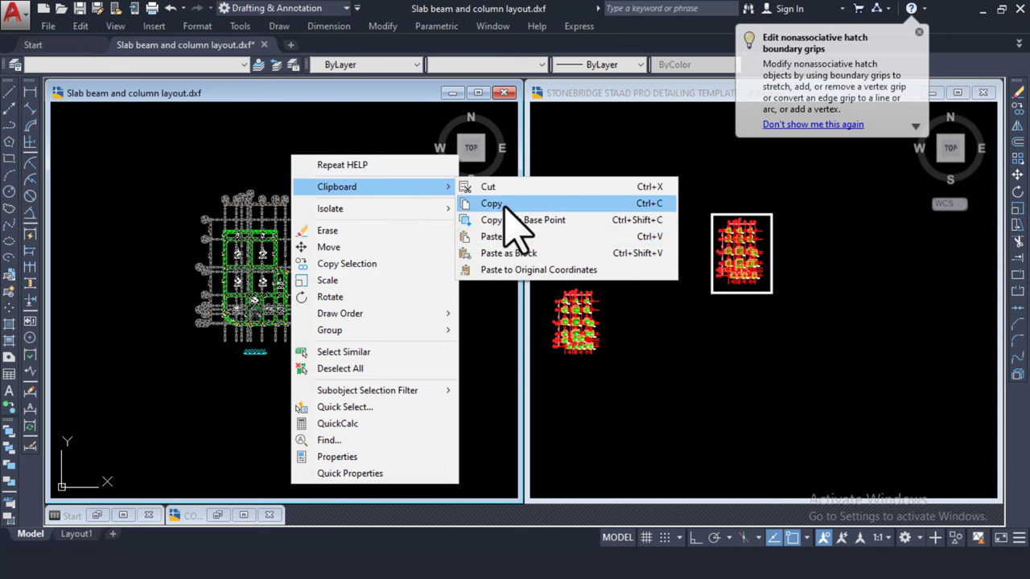
pyautogui.click(503, 208)
# - Paste the slab beam and column plan with its beam legend into the empty area near the template's pasted footing details
pyautogui.click(700, 354)
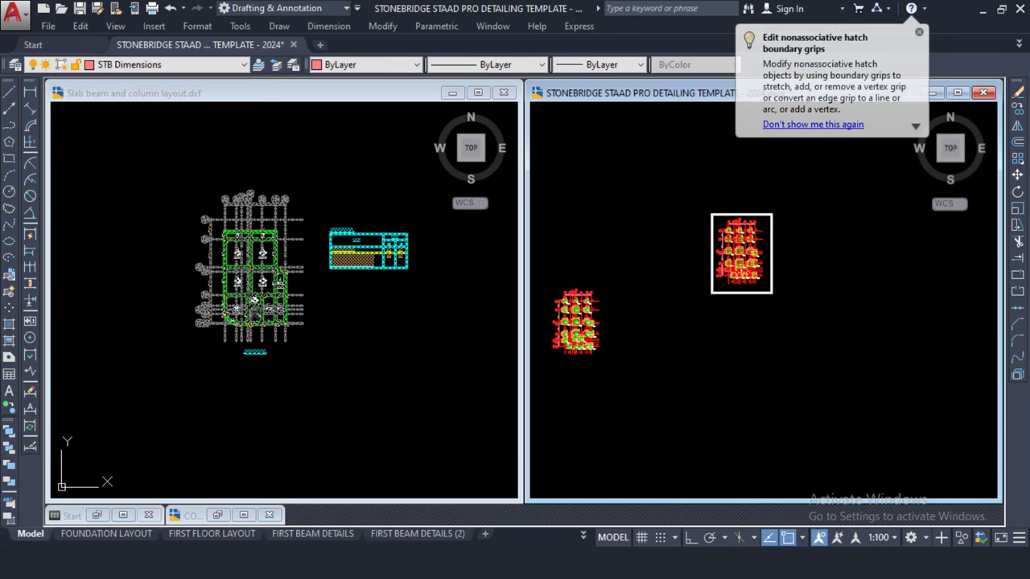
pyautogui.scroll(-8, 720, 330)
pyautogui.scroll(6, 704, 277)
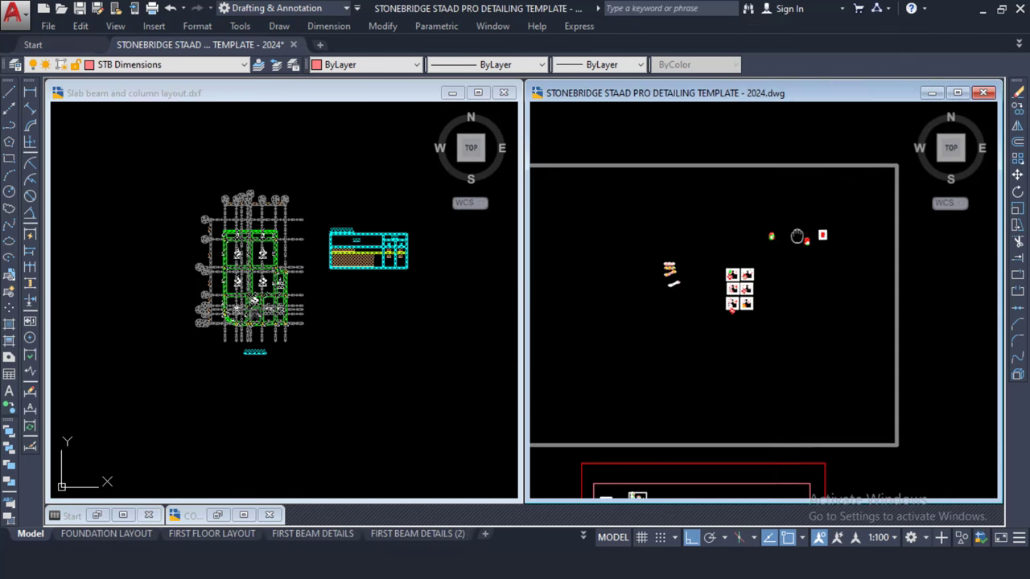
pyautogui.rightClick(665, 267)
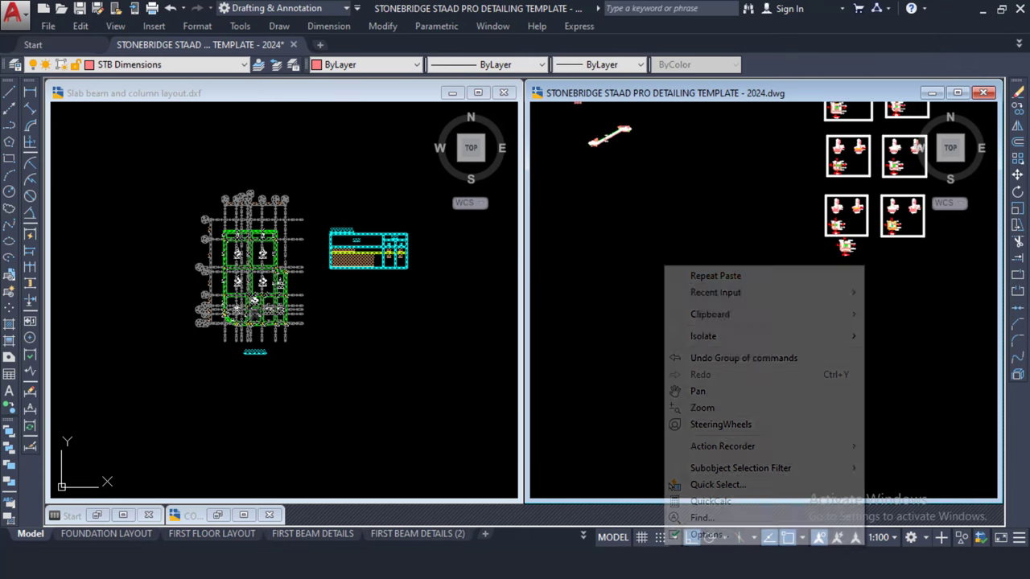
pyautogui.moveTo(764, 314)
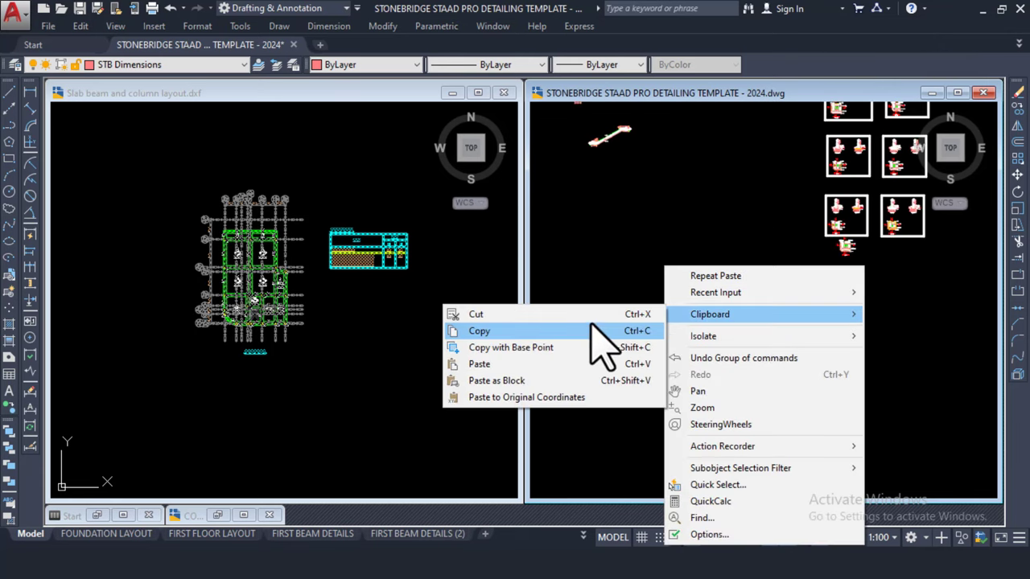
pyautogui.click(515, 364)
pyautogui.scroll(-5, 669, 366)
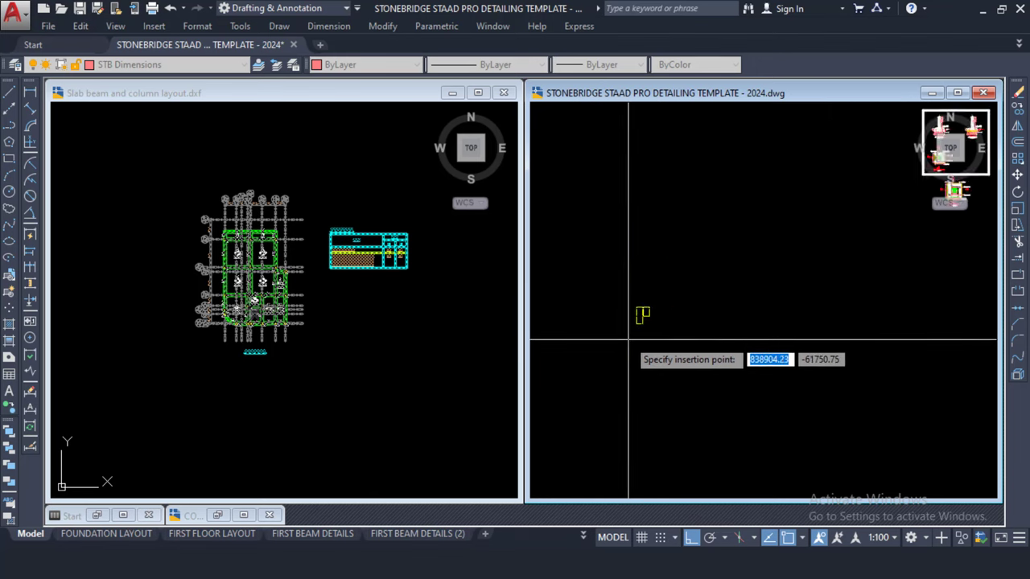
pyautogui.scroll(4, 632, 349)
pyautogui.click(626, 348)
# - Compare the pasted slab plan with its original, checking beam lines, column fills, slab labels, gridlines and beam legend styling
pyautogui.scroll(5, 635, 354)
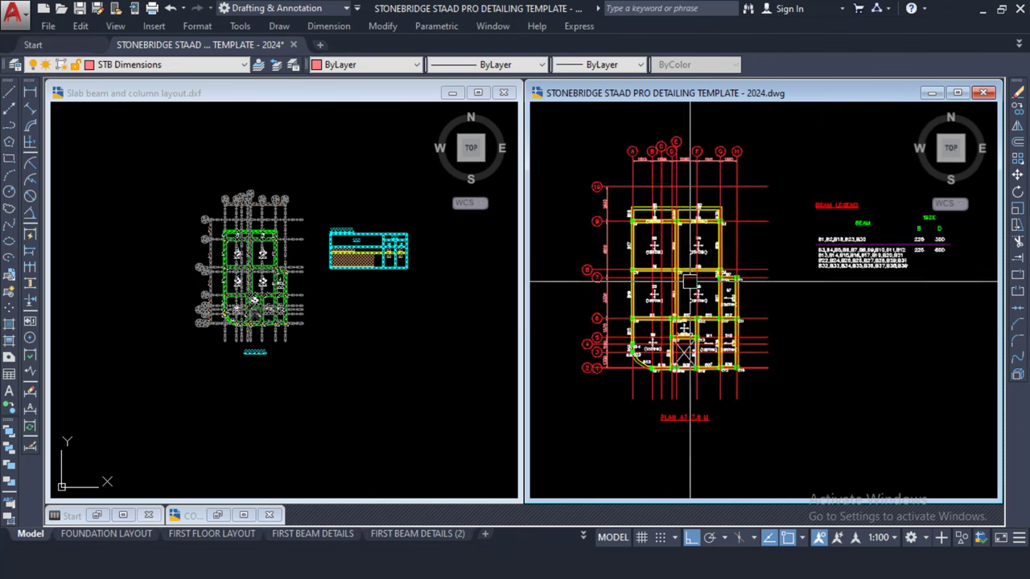
pyautogui.moveTo(678, 341); pyautogui.dragTo(713, 243, button='middle')
pyautogui.scroll(2, 705, 371)
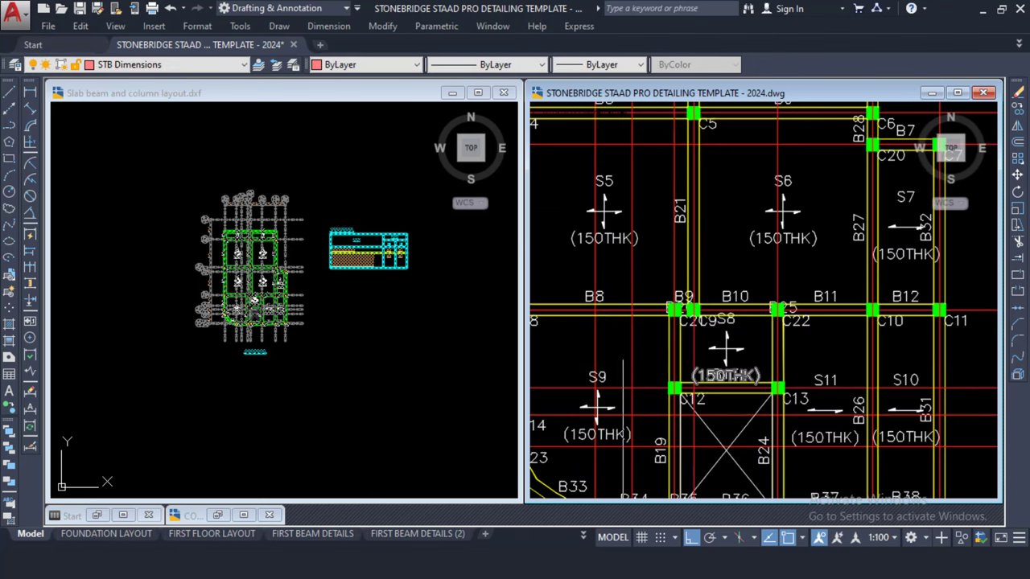
pyautogui.click(332, 225)
pyautogui.scroll(3, 266, 256)
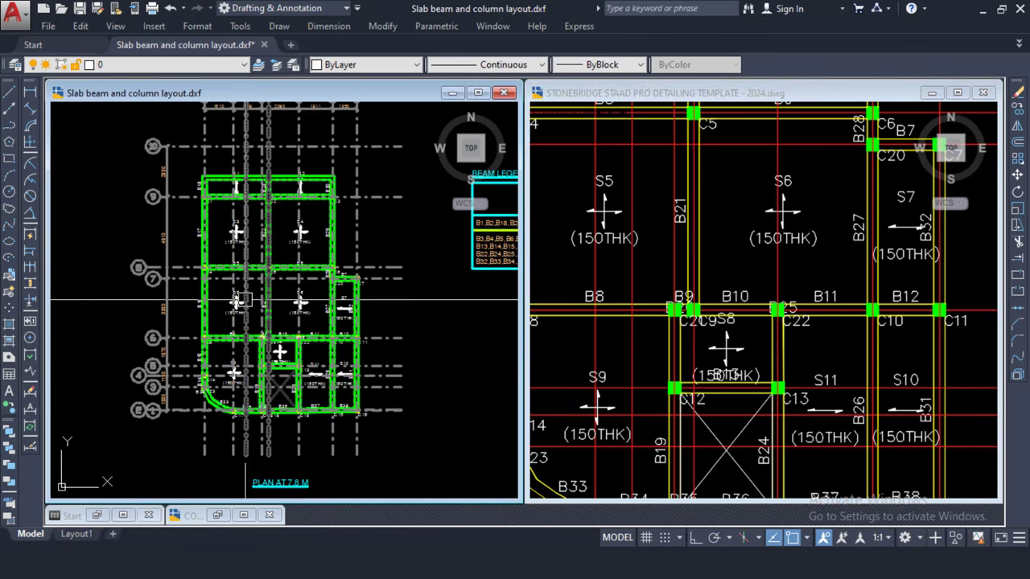
pyautogui.scroll(2, 233, 278)
pyautogui.scroll(2, 283, 317)
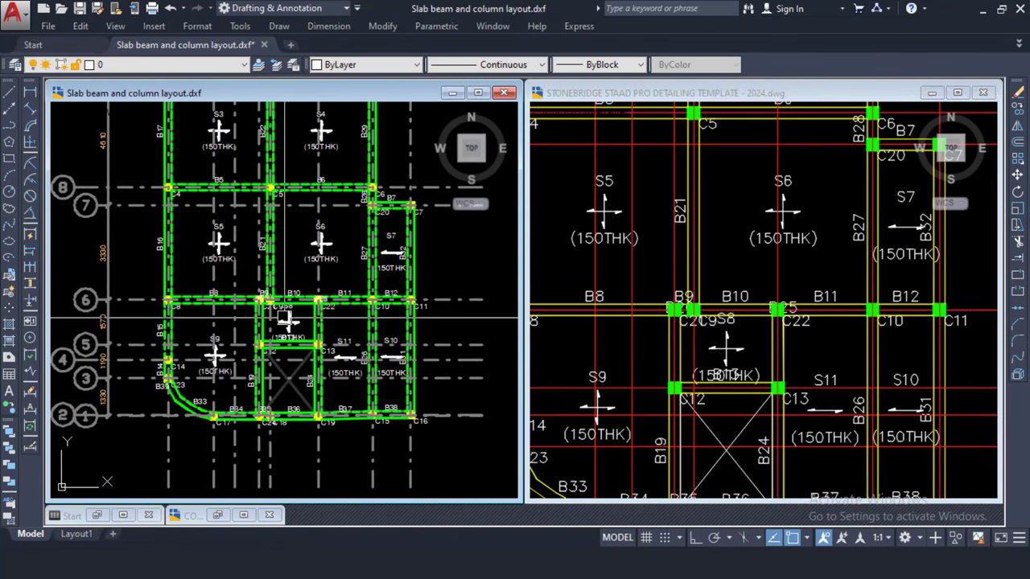
pyautogui.click(724, 278)
pyautogui.scroll(-5, 692, 167)
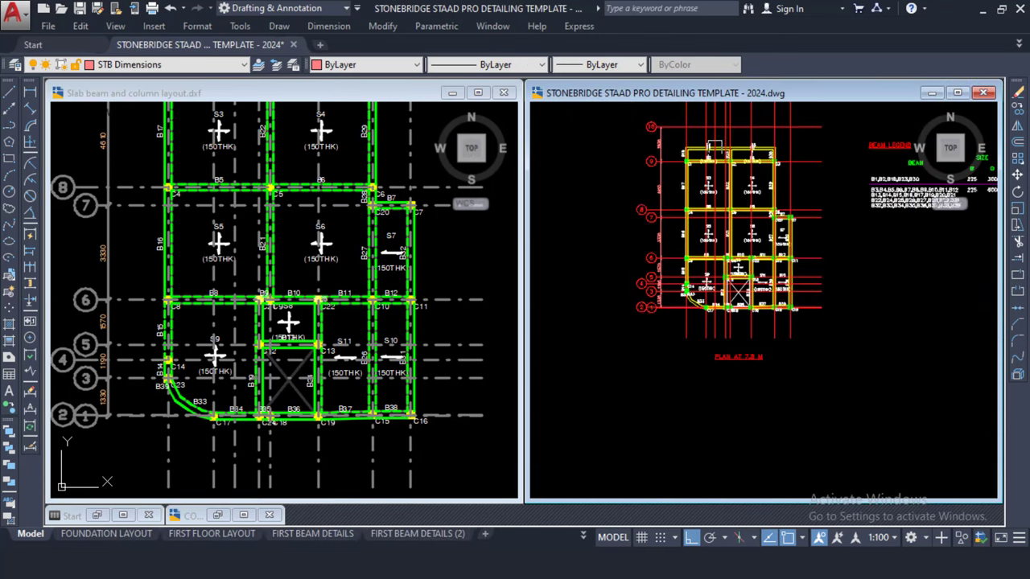
pyautogui.scroll(3, 662, 239)
pyautogui.scroll(-8, 691, 242)
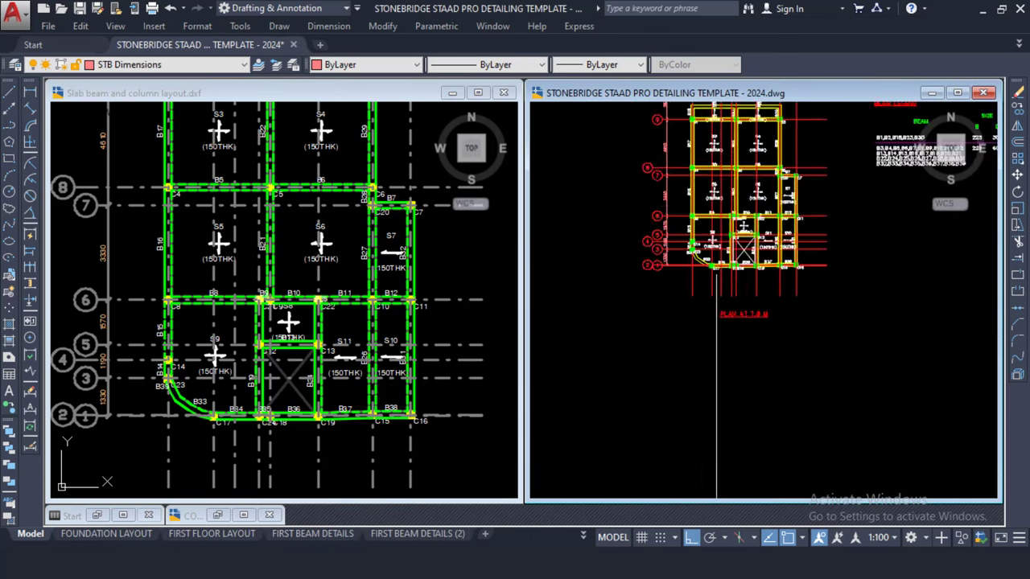
# - Examine the template's existing First Floor Beam and Column Layout sheet for its beam, column, gridline and slab label styling
pyautogui.scroll(-3, 708, 257)
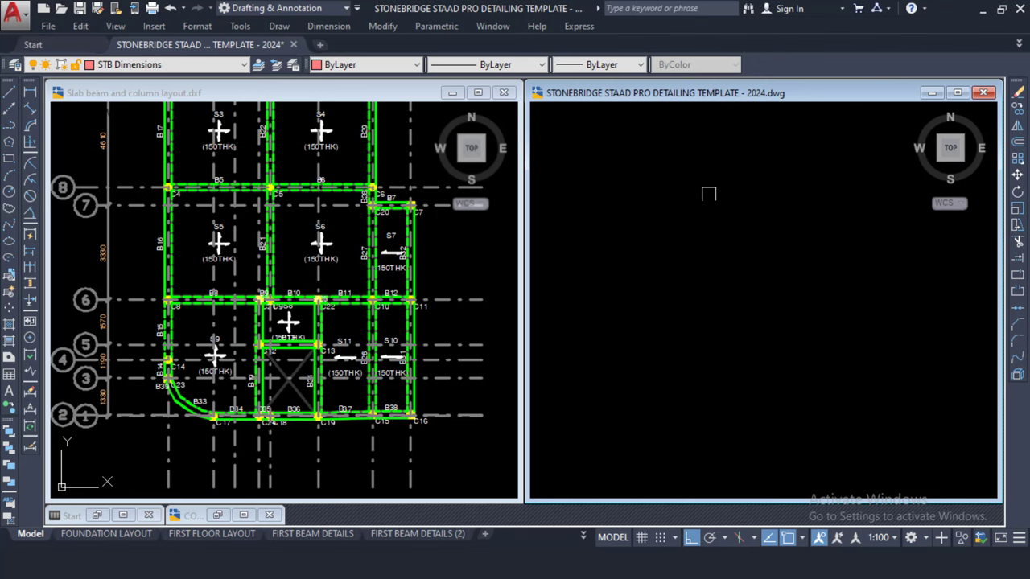
pyautogui.moveTo(693, 327); pyautogui.dragTo(682, 206, button='middle')
pyautogui.scroll(10, 674, 309)
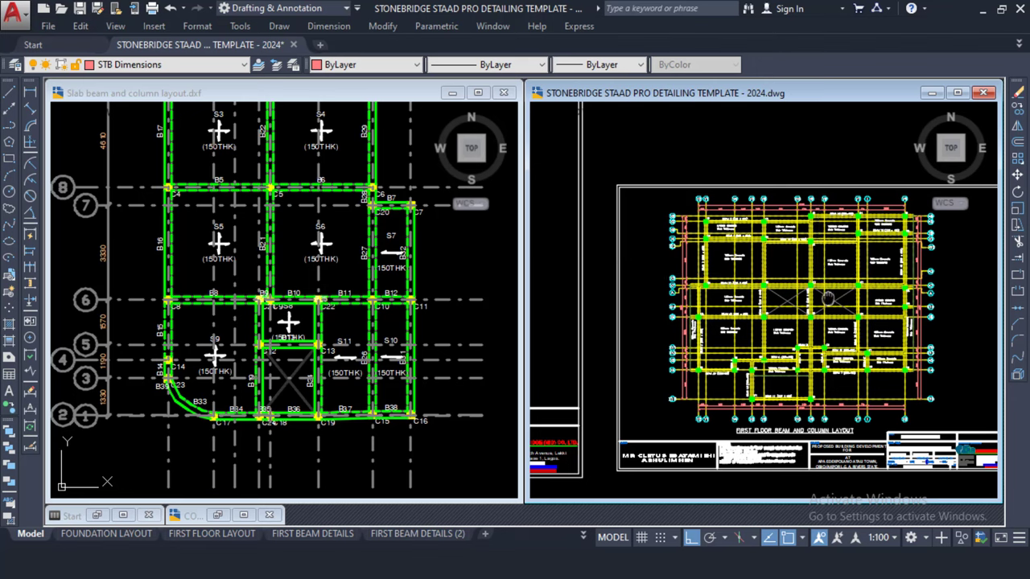
pyautogui.scroll(8, 827, 297)
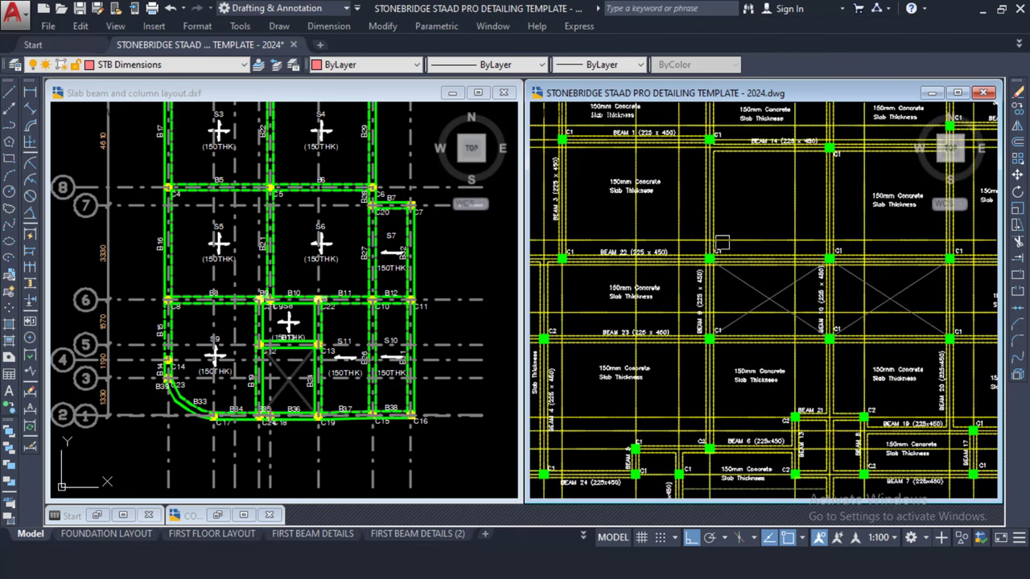
pyautogui.scroll(-12, 684, 239)
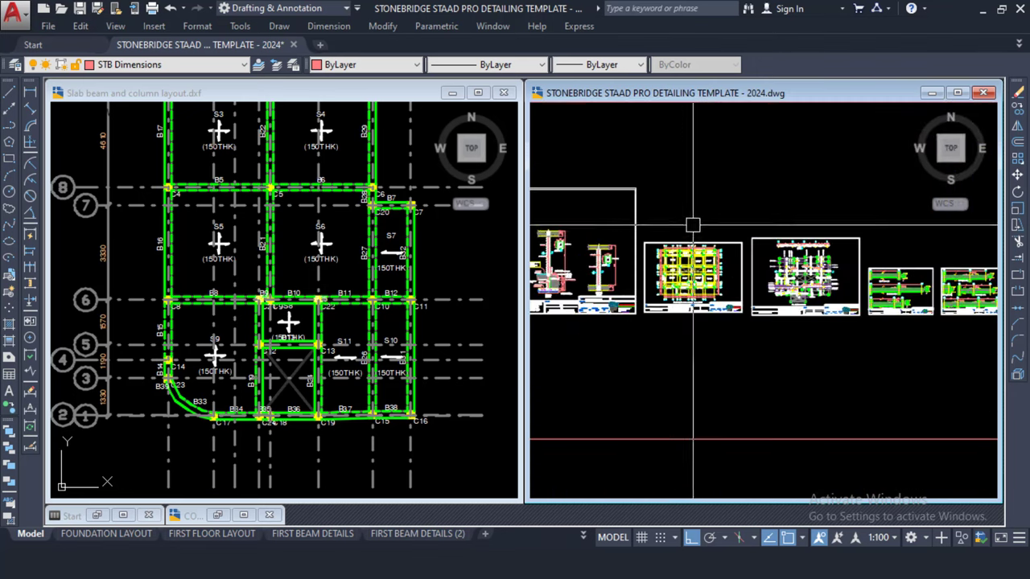
pyautogui.moveTo(693, 225); pyautogui.dragTo(723, 382, button='middle')
# - Close the slab beam and column layout drawing without saving its changes
pyautogui.click(252, 248)
pyautogui.scroll(-8, 312, 237)
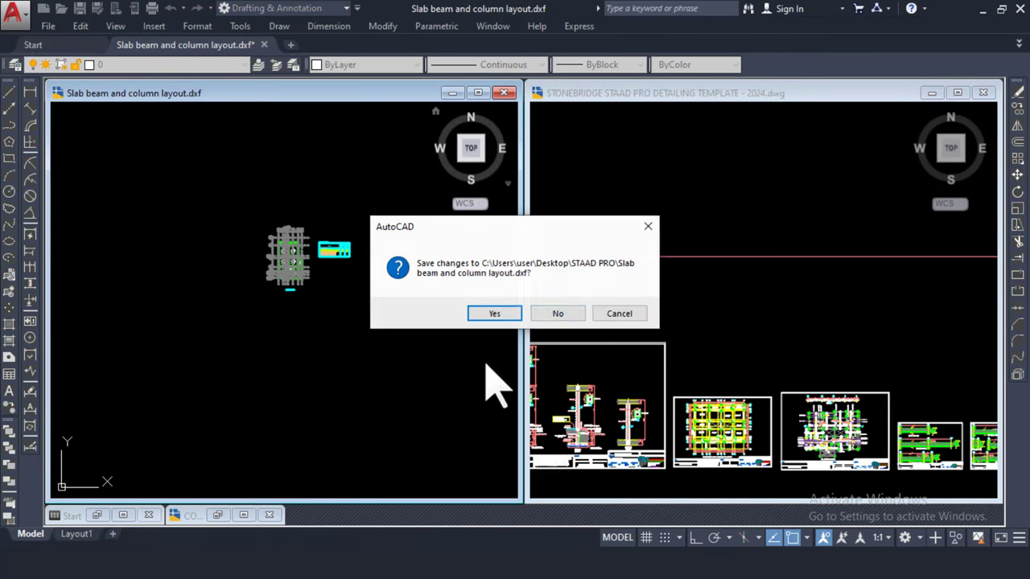
pyautogui.click(556, 313)
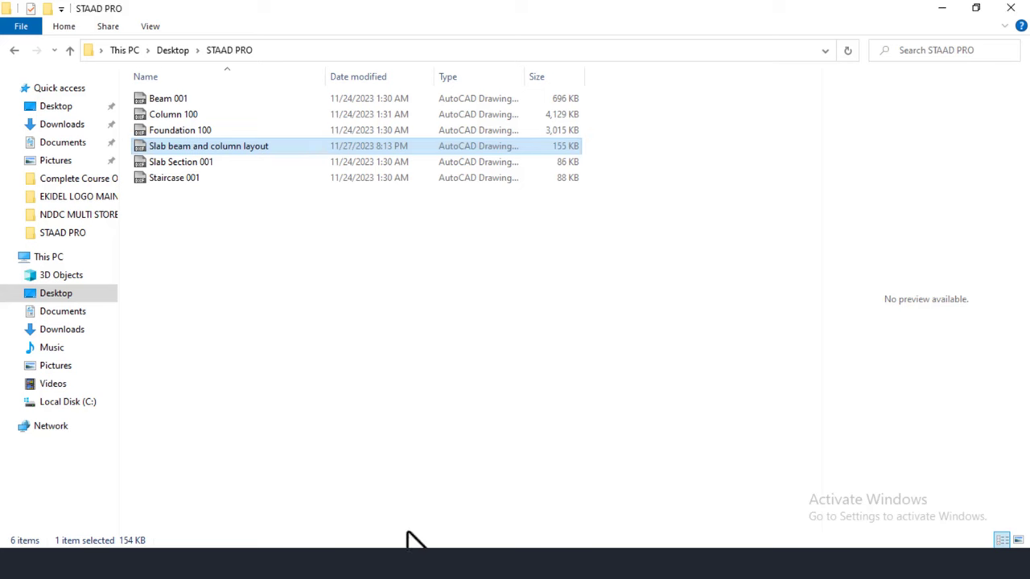
# - Open Beam 001 from the STAAD PRO folder and tile it vertically beside the detailing template
pyautogui.click(208, 100)
pyautogui.doubleClick(207, 100)
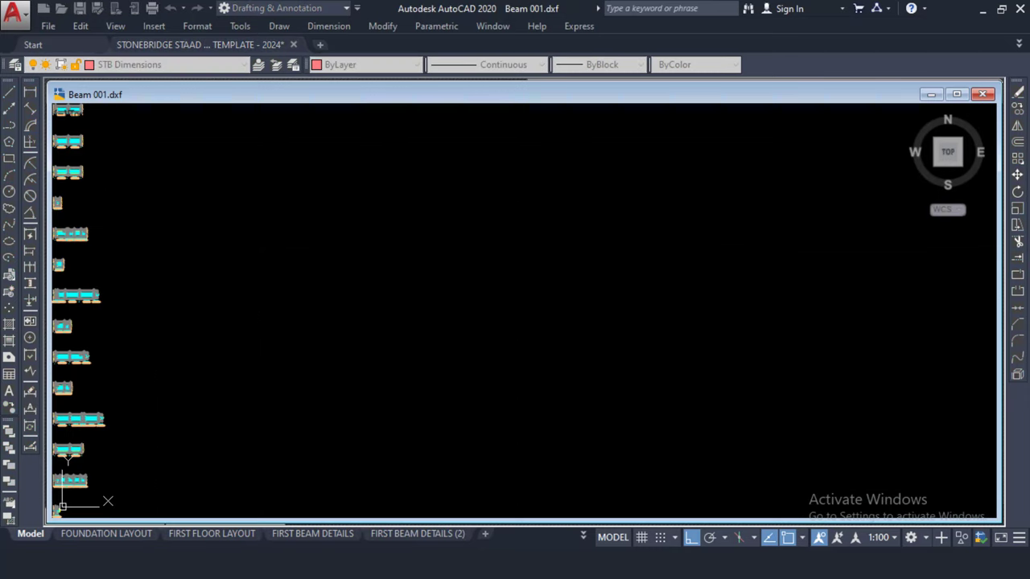
pyautogui.scroll(-5, 516, 274)
pyautogui.scroll(5, 331, 229)
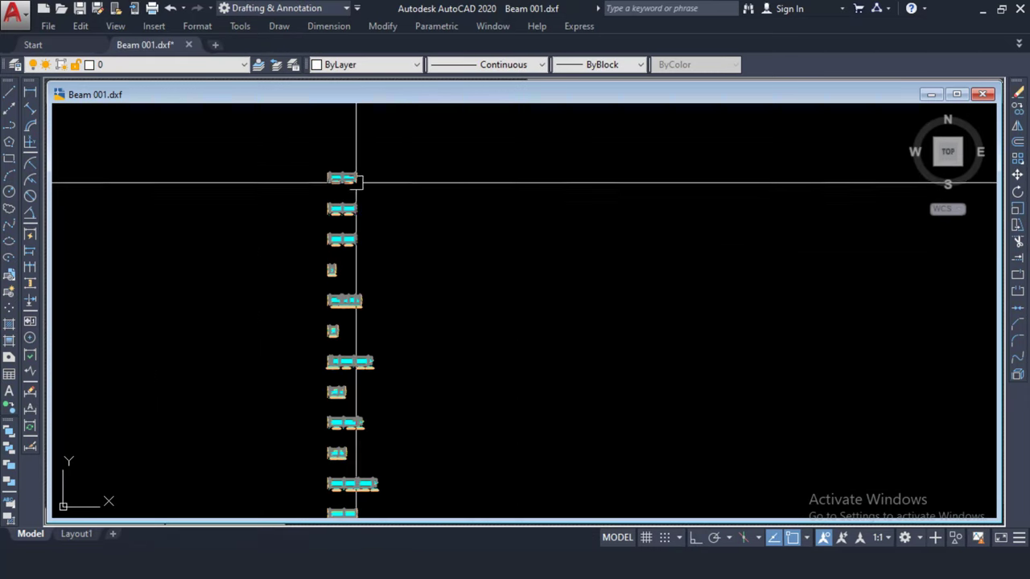
pyautogui.click(497, 27)
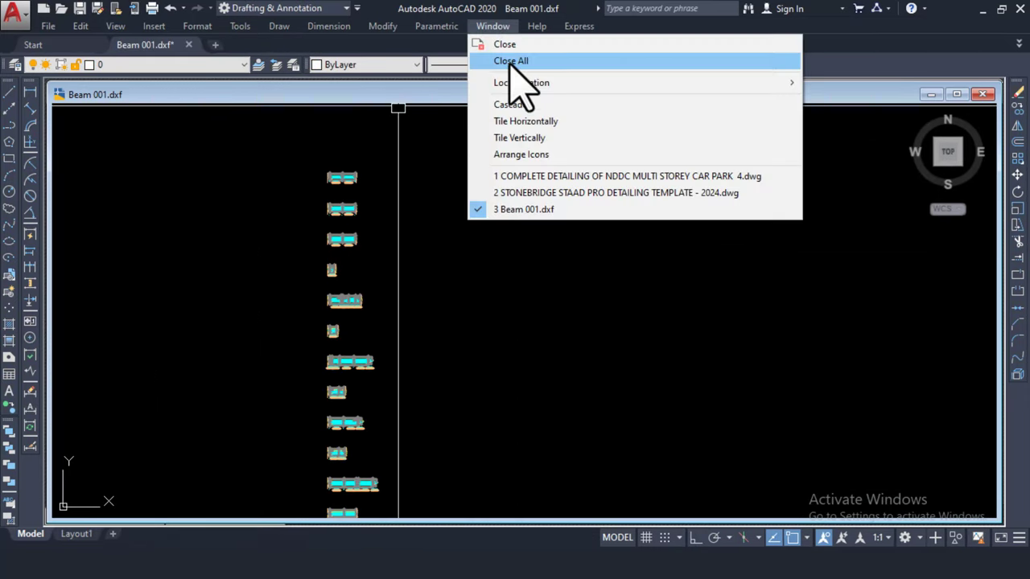
pyautogui.click(535, 138)
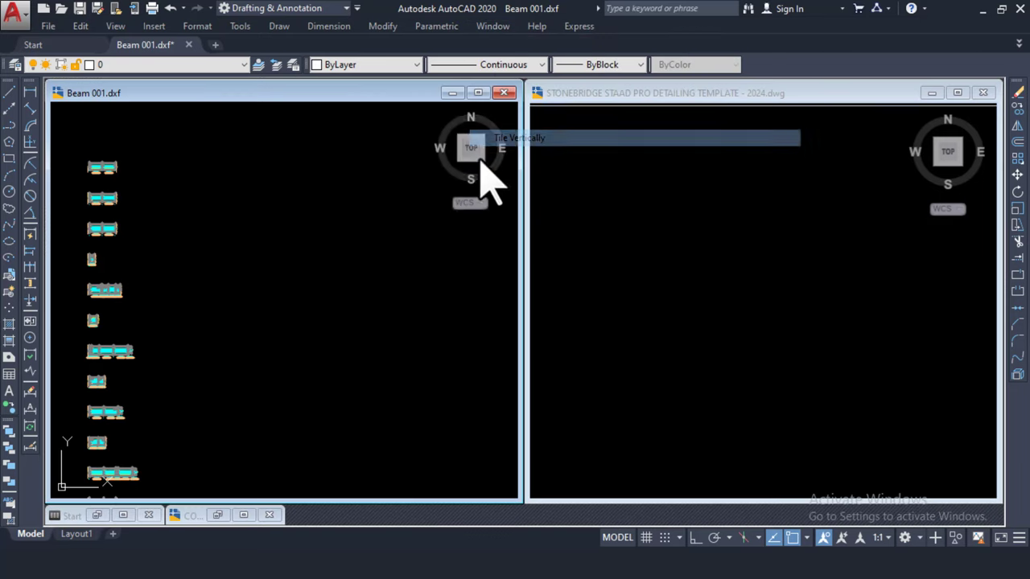
# - Copy the whole column of beam details in Beam 001 to the clipboard
pyautogui.click(691, 202)
pyautogui.scroll(-5, 729, 222)
pyautogui.moveTo(703, 240); pyautogui.dragTo(759, 402, button='middle')
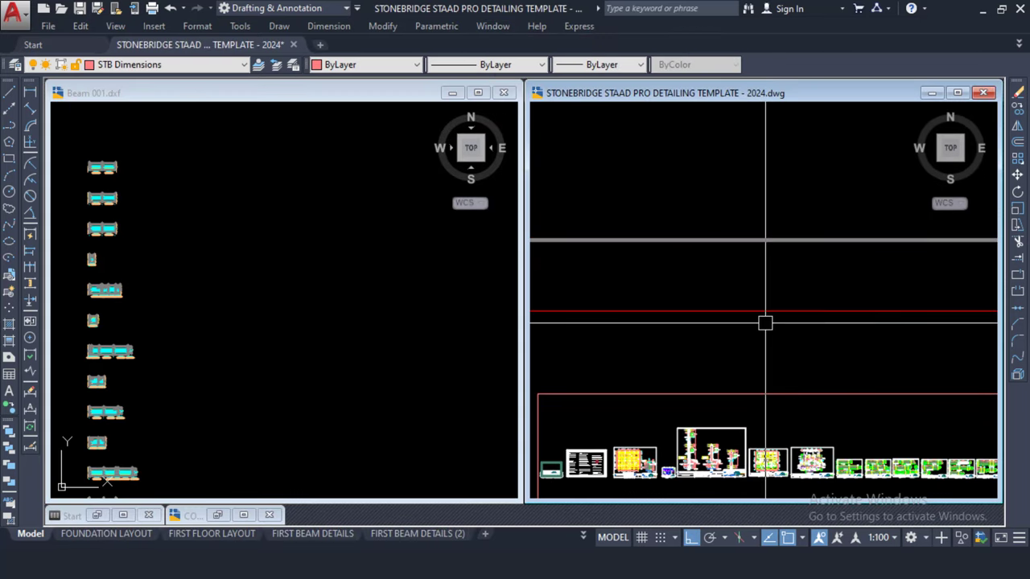
pyautogui.scroll(-3, 726, 234)
pyautogui.scroll(6, 772, 277)
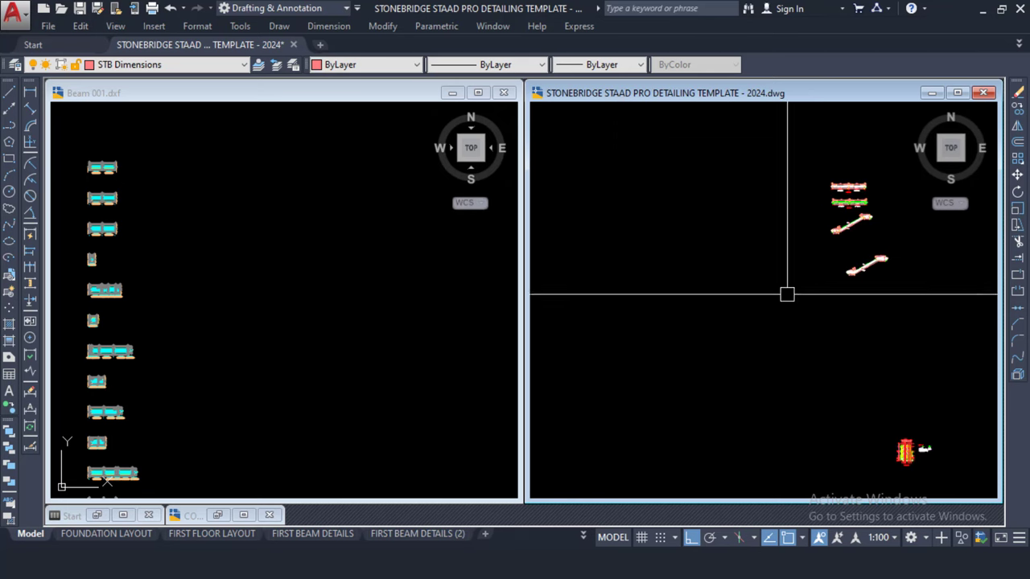
pyautogui.click(318, 270)
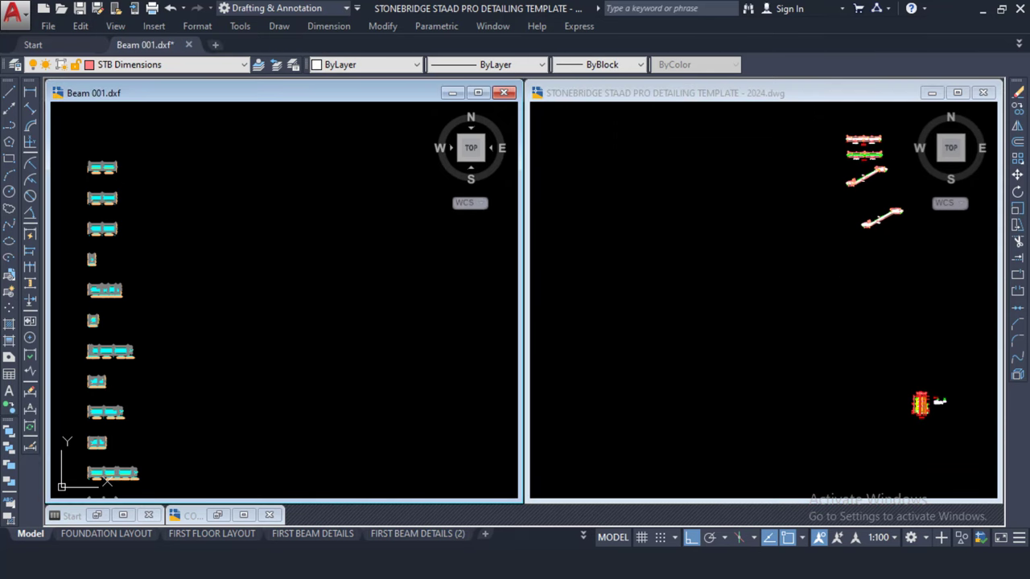
pyautogui.scroll(-3, 232, 236)
pyautogui.click(337, 147)
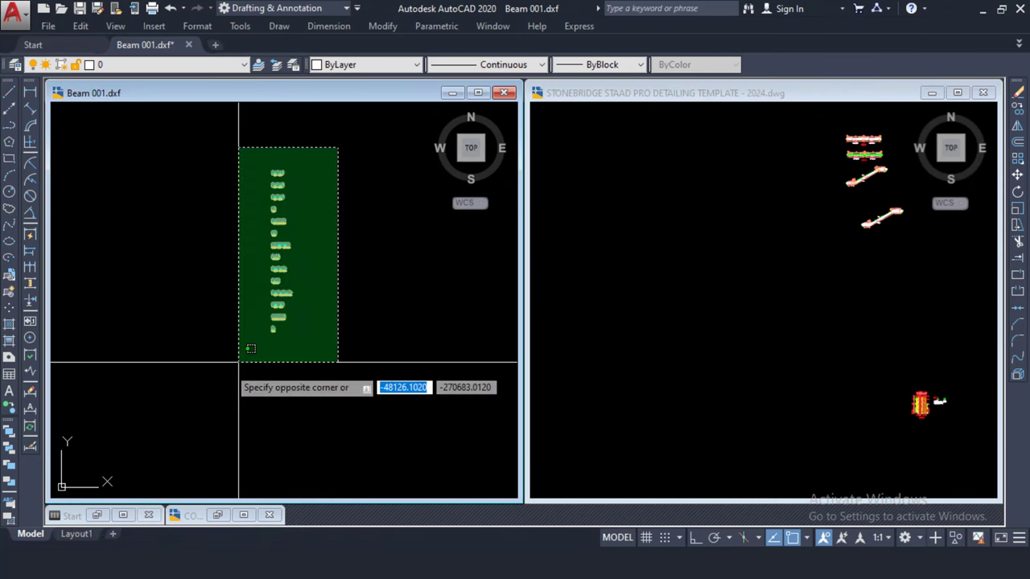
pyautogui.click(190, 392)
pyautogui.rightClick(213, 205)
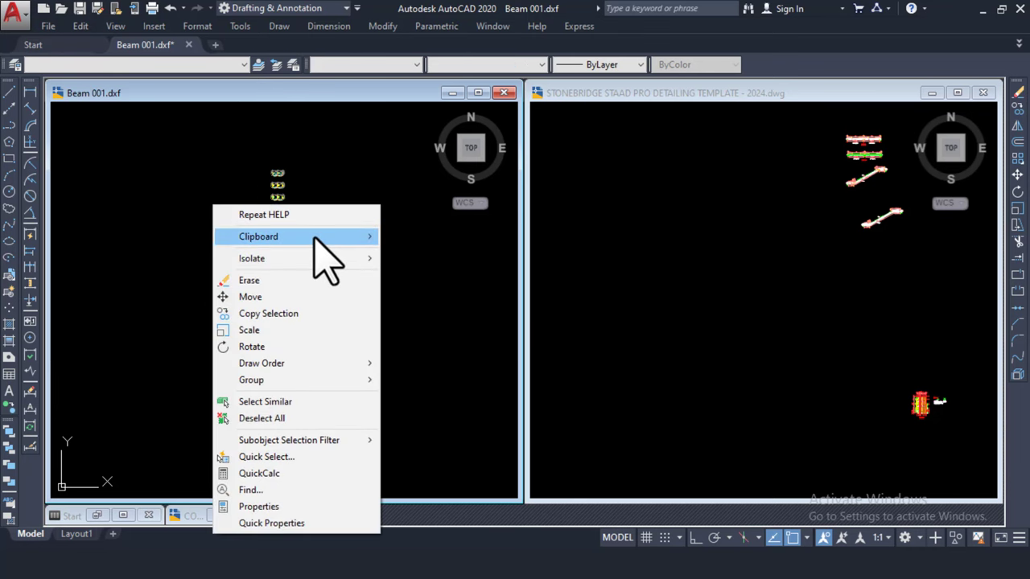
pyautogui.moveTo(314, 239)
pyautogui.click(408, 253)
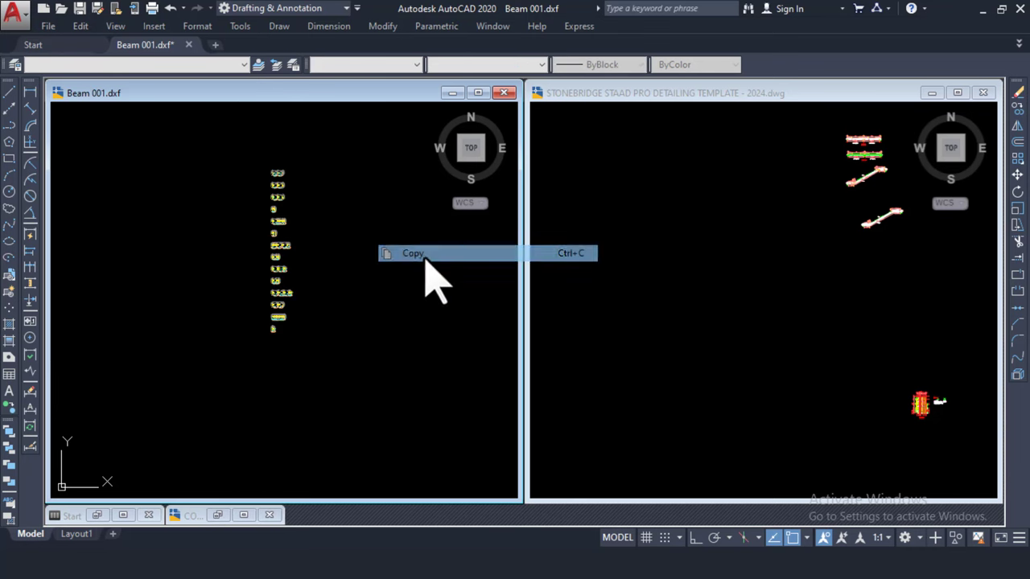
# - Paste the beam details into the template's empty area beside the pasted slab section and staircase details
pyautogui.click(583, 308)
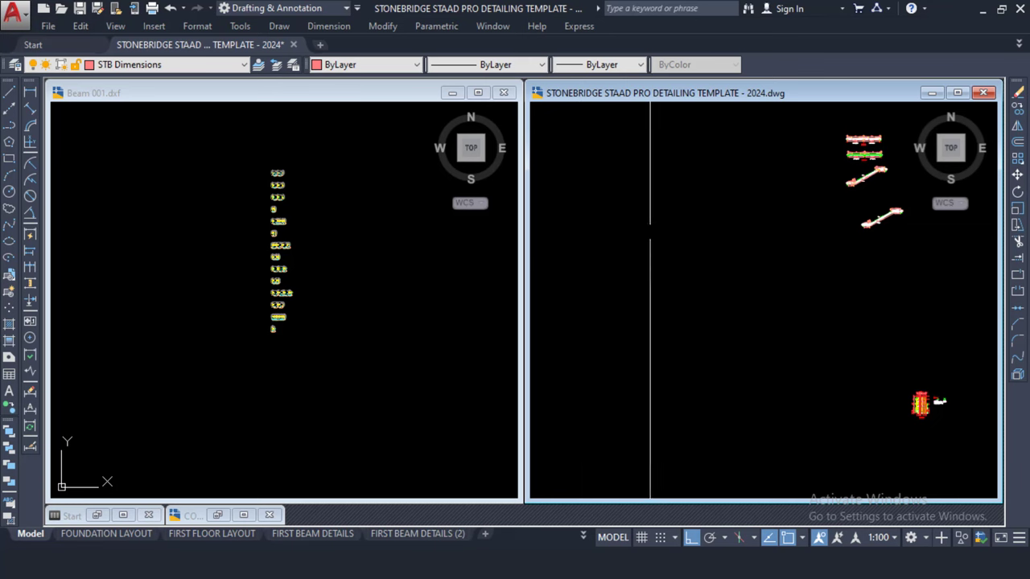
pyautogui.rightClick(650, 231)
pyautogui.moveTo(741, 282)
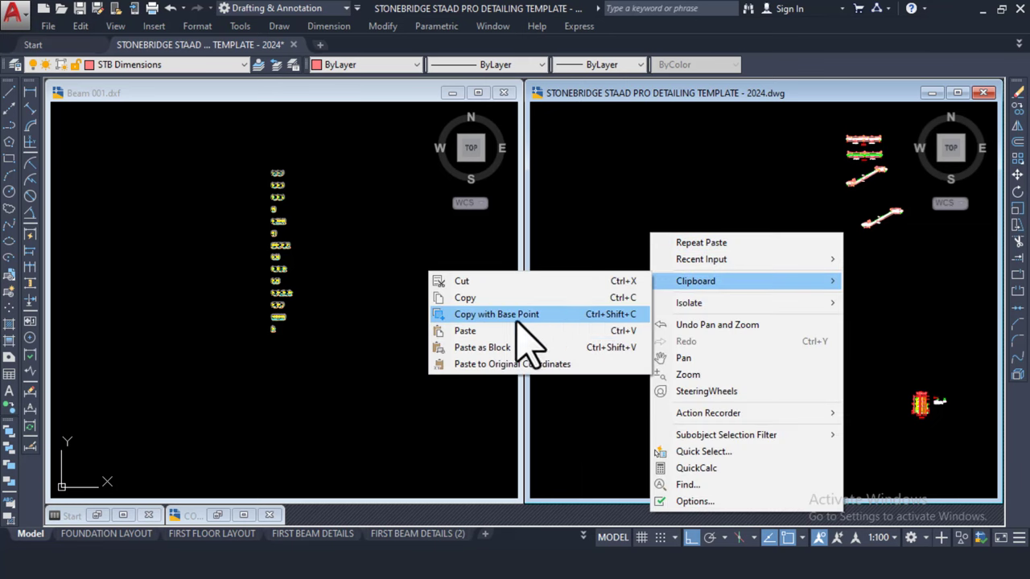
pyautogui.click(489, 330)
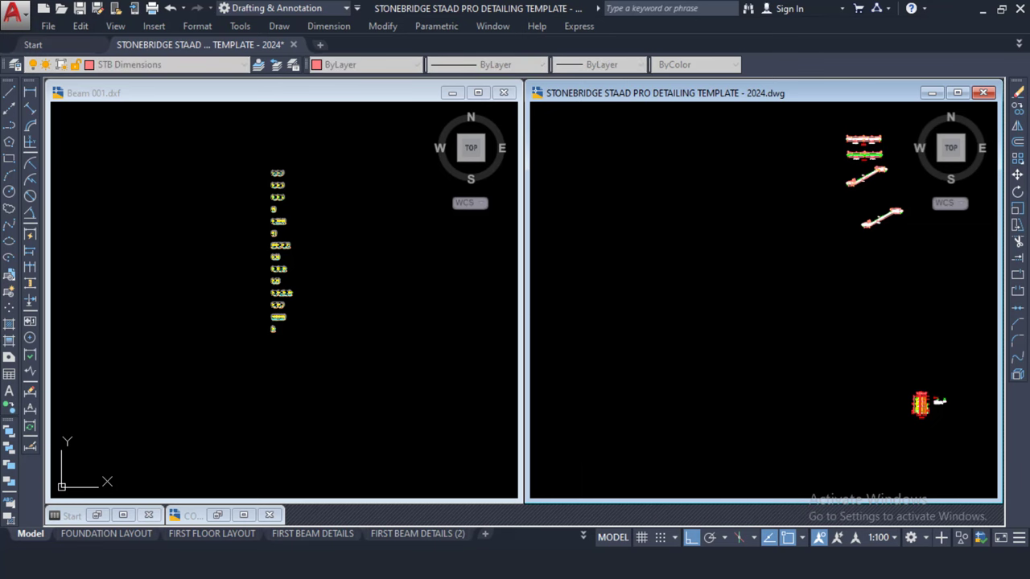
pyautogui.click(622, 330)
# - Compare the pasted beam B1:225x300 with its original, checking outline, reinforcement bars, 3-T8 labels, leaders, dimensions and title styling
pyautogui.moveTo(645, 193); pyautogui.dragTo(688, 291, button='middle')
pyautogui.scroll(4, 680, 177)
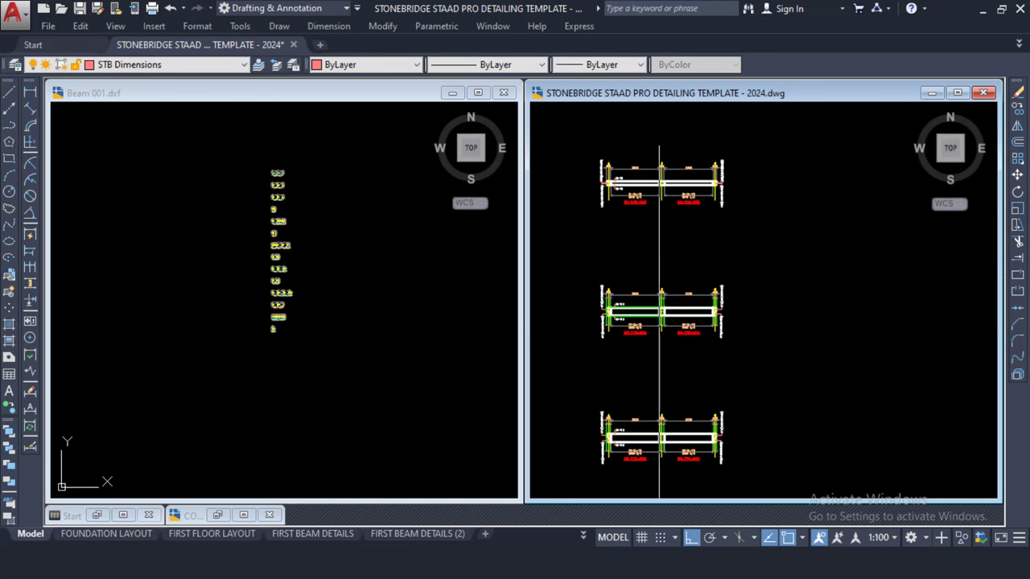
pyautogui.scroll(6, 600, 173)
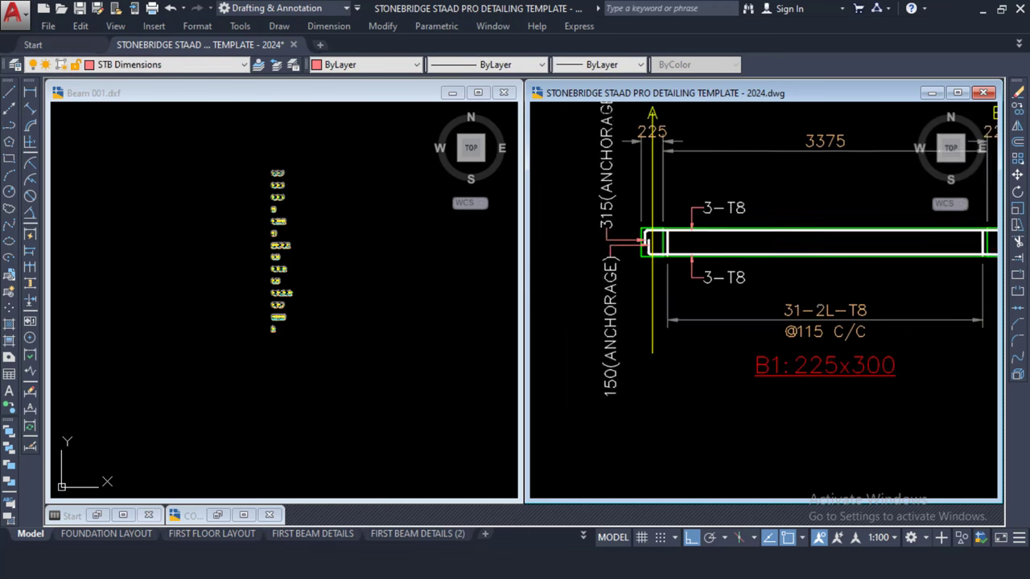
pyautogui.scroll(3, 678, 230)
pyautogui.click(354, 245)
pyautogui.scroll(8, 220, 216)
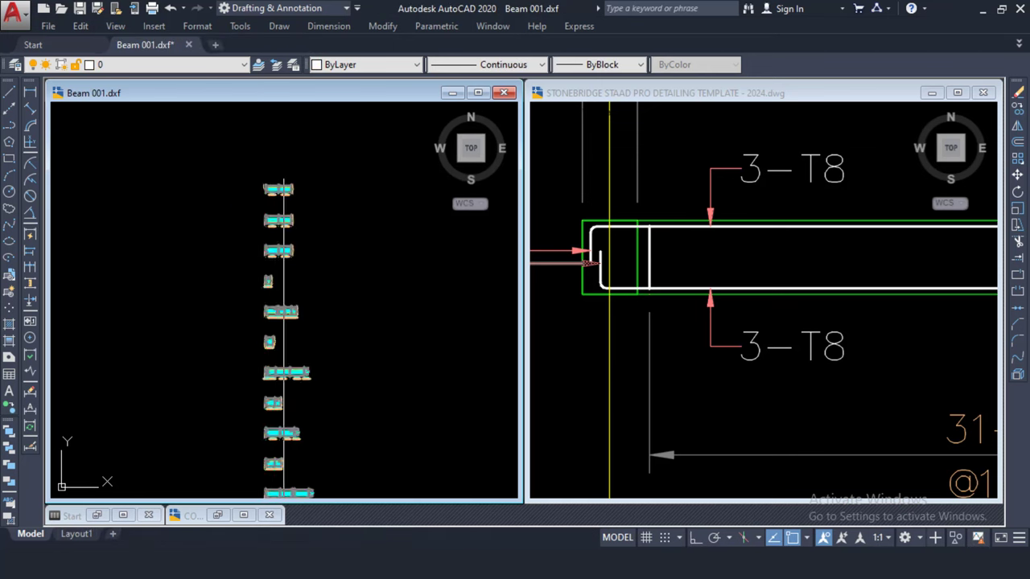
pyautogui.scroll(8, 219, 216)
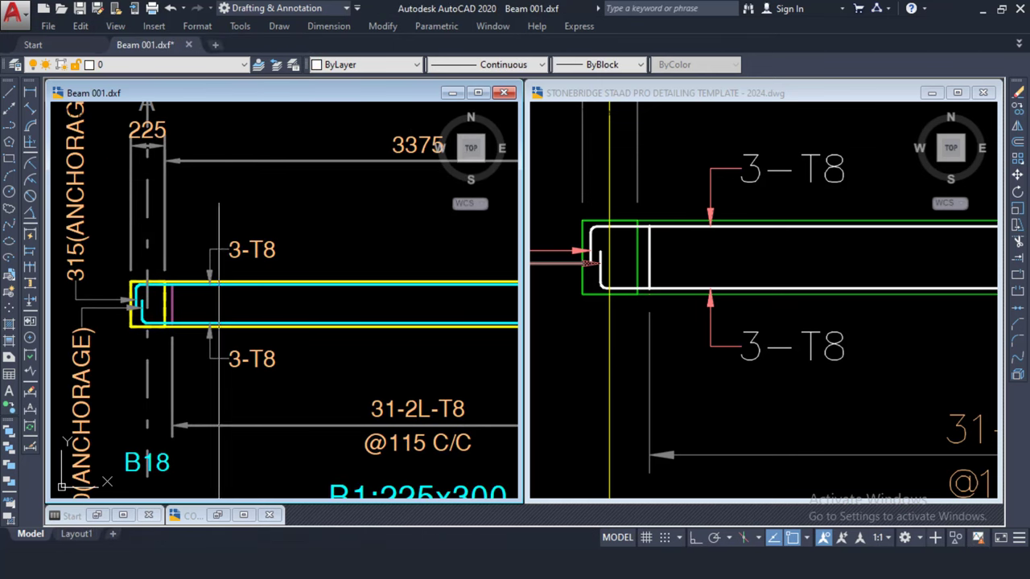
pyautogui.click(692, 235)
pyautogui.scroll(-4, 691, 236)
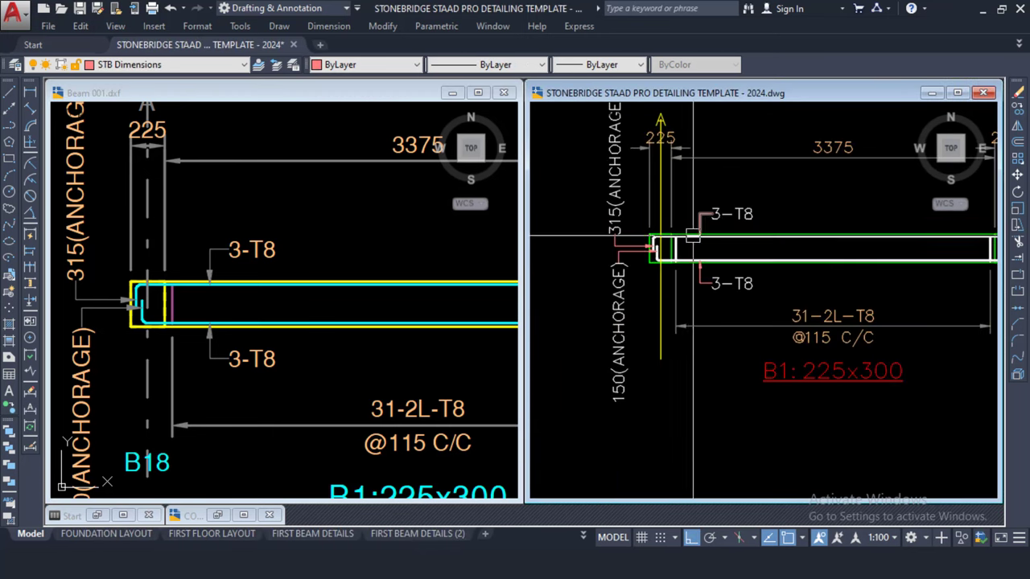
pyautogui.scroll(3, 698, 225)
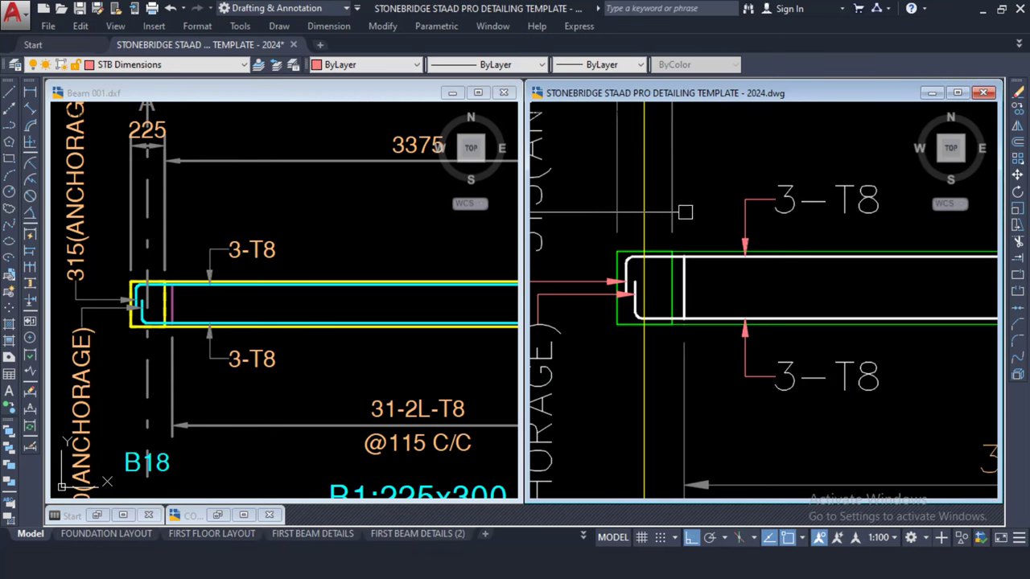
pyautogui.scroll(-8, 684, 211)
# - Examine the pasted beam B3:225x600, checking its bar labels, stirrup note, anchorage text and beam title
pyautogui.scroll(3, 727, 298)
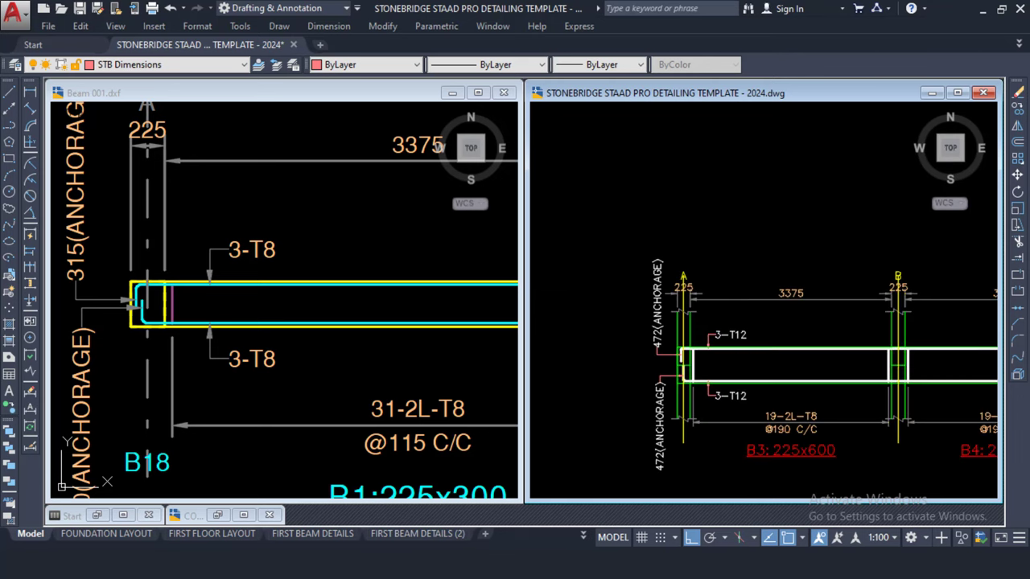
pyautogui.scroll(2, 713, 352)
pyautogui.moveTo(712, 352); pyautogui.dragTo(715, 226, button='middle')
pyautogui.scroll(-2, 728, 243)
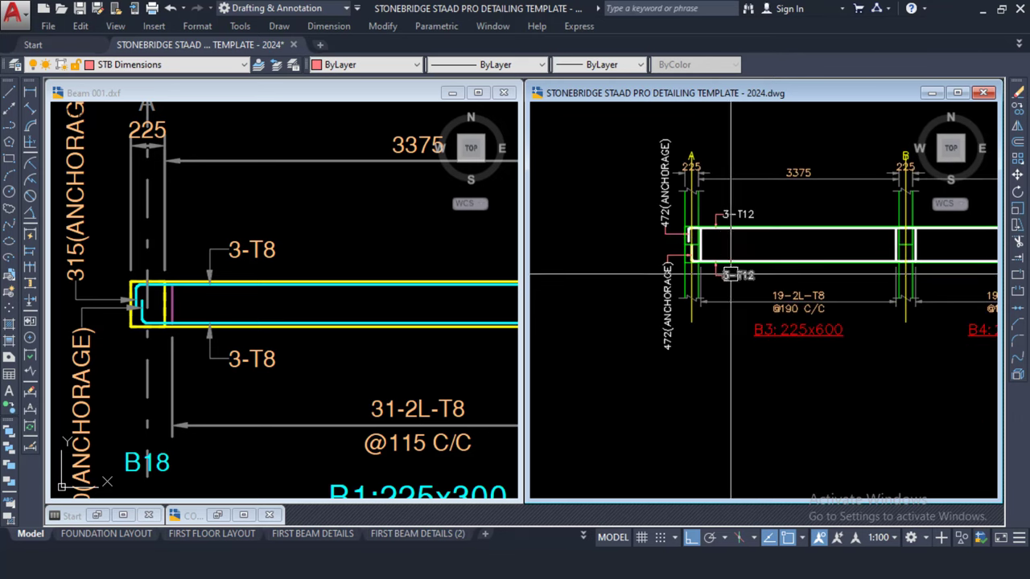
pyautogui.scroll(-2, 730, 274)
pyautogui.scroll(4, 738, 282)
pyautogui.scroll(-3, 730, 213)
pyautogui.scroll(2, 740, 215)
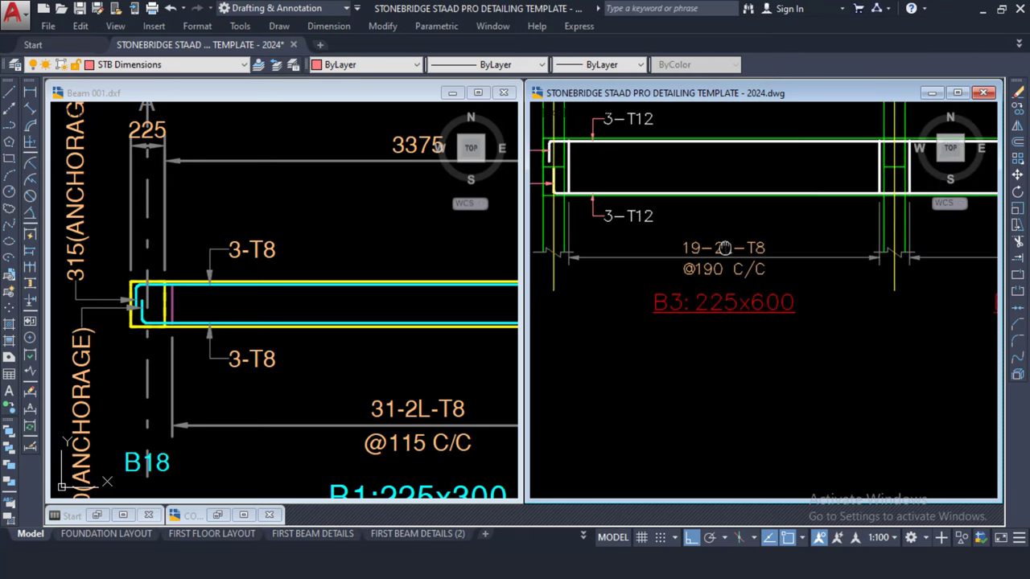
pyautogui.scroll(-2, 796, 245)
pyautogui.scroll(5, 745, 230)
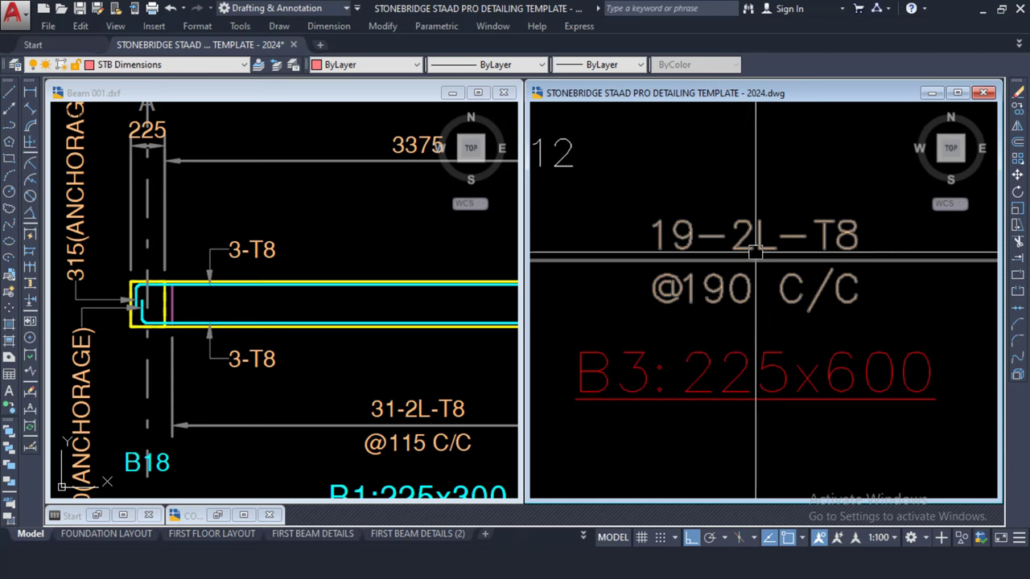
pyautogui.scroll(-2, 755, 260)
pyautogui.scroll(-2, 754, 245)
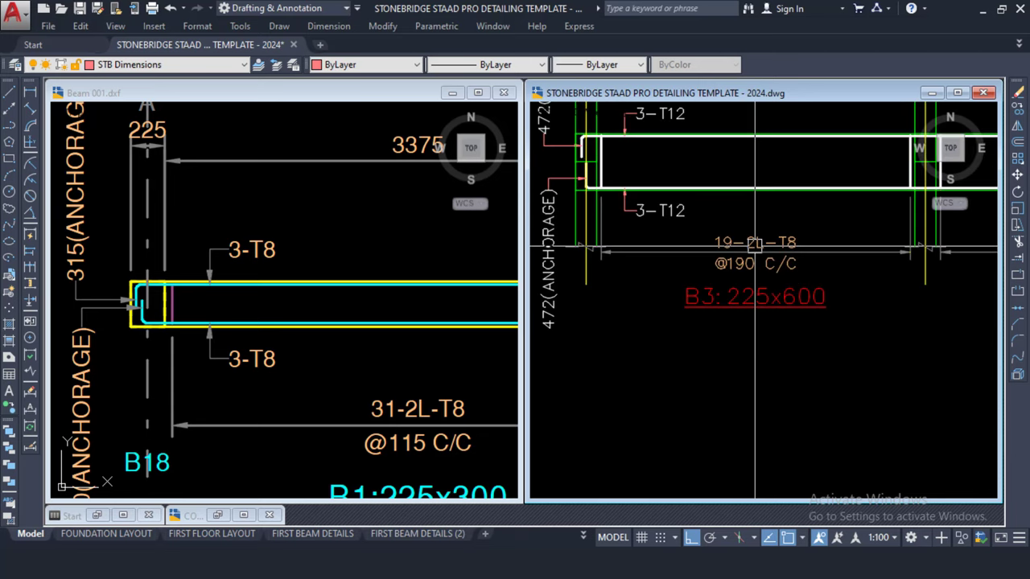
pyautogui.scroll(2, 696, 145)
pyautogui.scroll(-3, 704, 213)
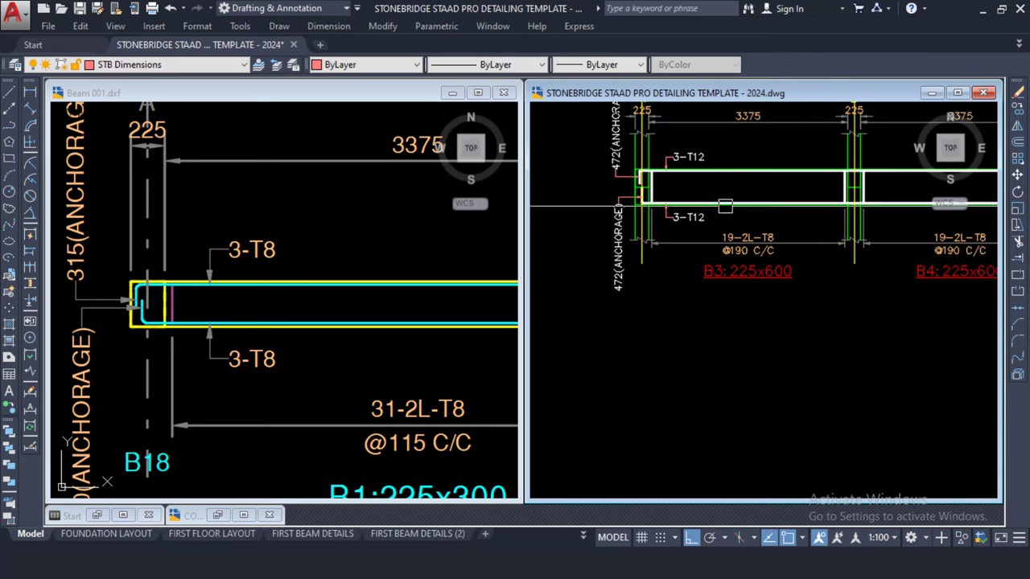
# - Examine the end support of the pasted beam B4:225x600, checking its anchorage leaders, gridline, column outline and dimensions
pyautogui.scroll(2, 627, 202)
pyautogui.scroll(-4, 655, 192)
pyautogui.moveTo(774, 228); pyautogui.dragTo(671, 221, button='middle')
pyautogui.scroll(4, 824, 165)
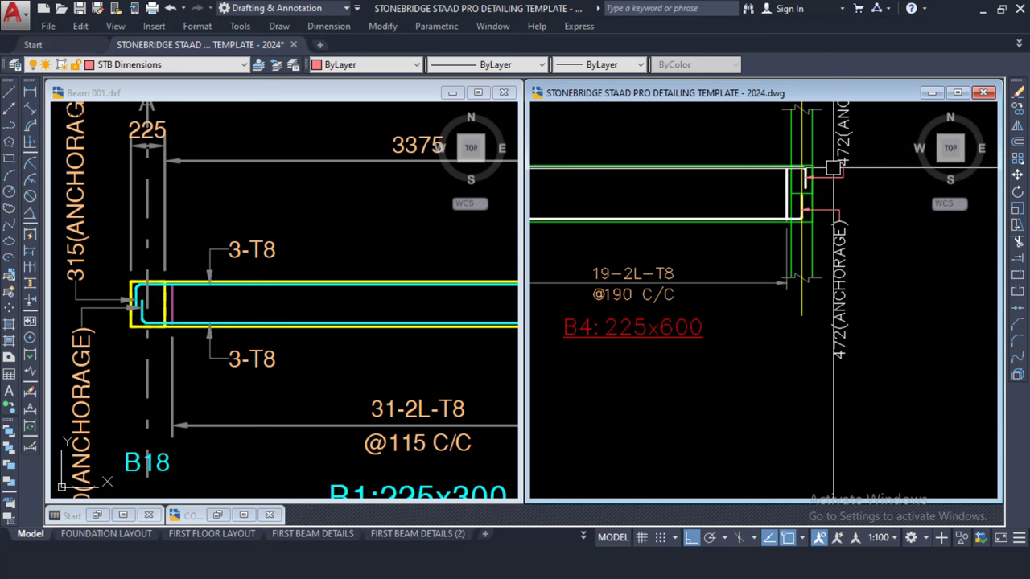
pyautogui.scroll(-4, 832, 167)
pyautogui.scroll(4, 815, 137)
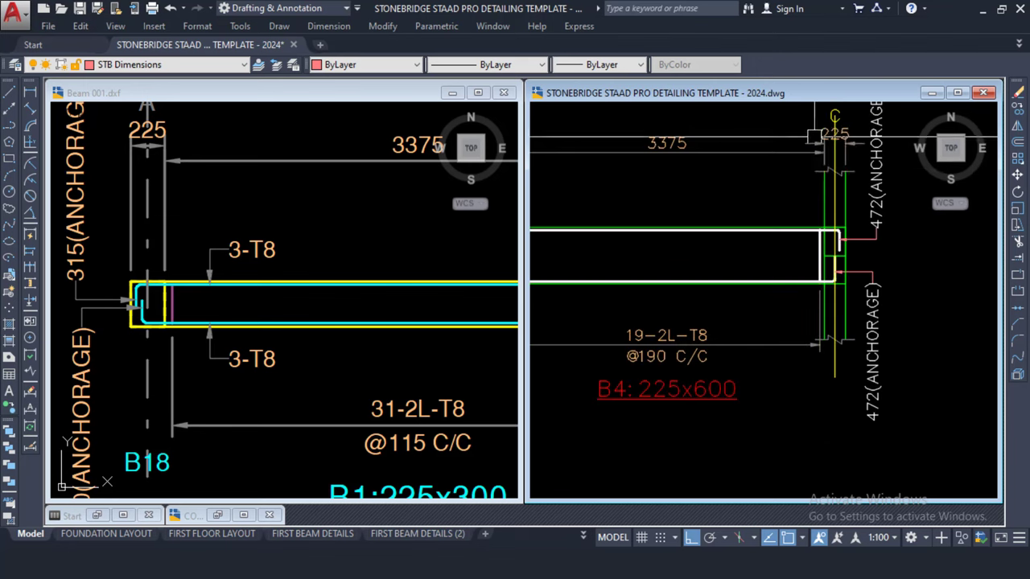
pyautogui.scroll(-4, 821, 179)
# - Compare the original B3 and B4 beam details with the pasted beams, checking column supports, titles, scale notes and bar labels
pyautogui.click(348, 265)
pyautogui.scroll(-5, 348, 266)
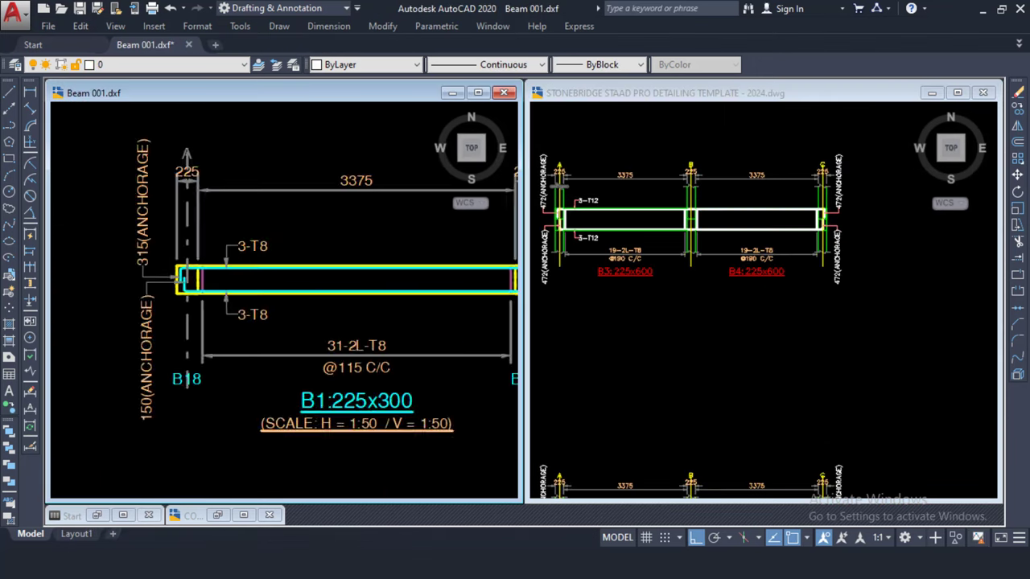
pyautogui.scroll(5, 278, 278)
pyautogui.moveTo(261, 346); pyautogui.dragTo(252, 271, button='middle')
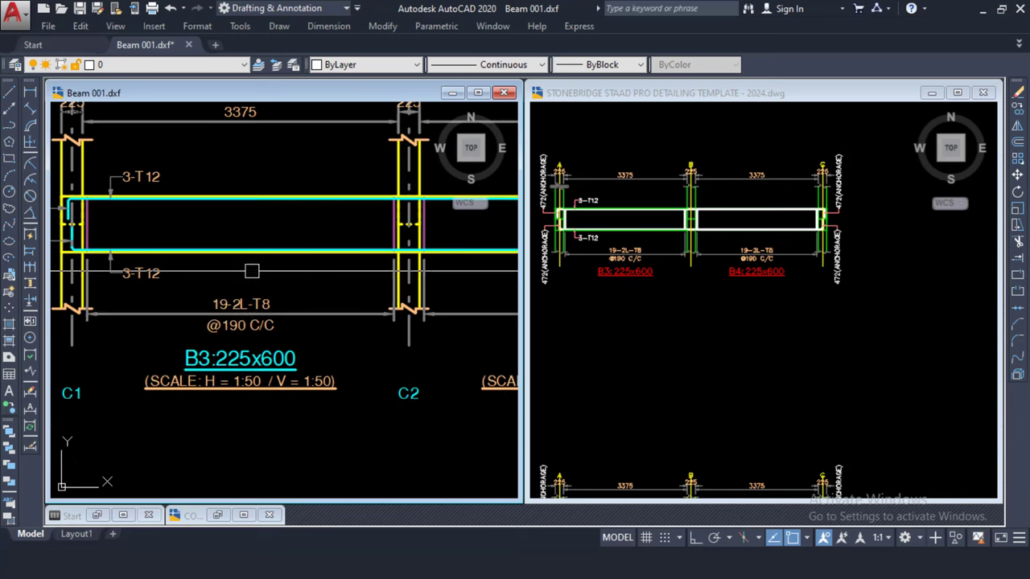
pyautogui.click(636, 322)
pyautogui.moveTo(636, 322); pyautogui.dragTo(713, 233, button='middle')
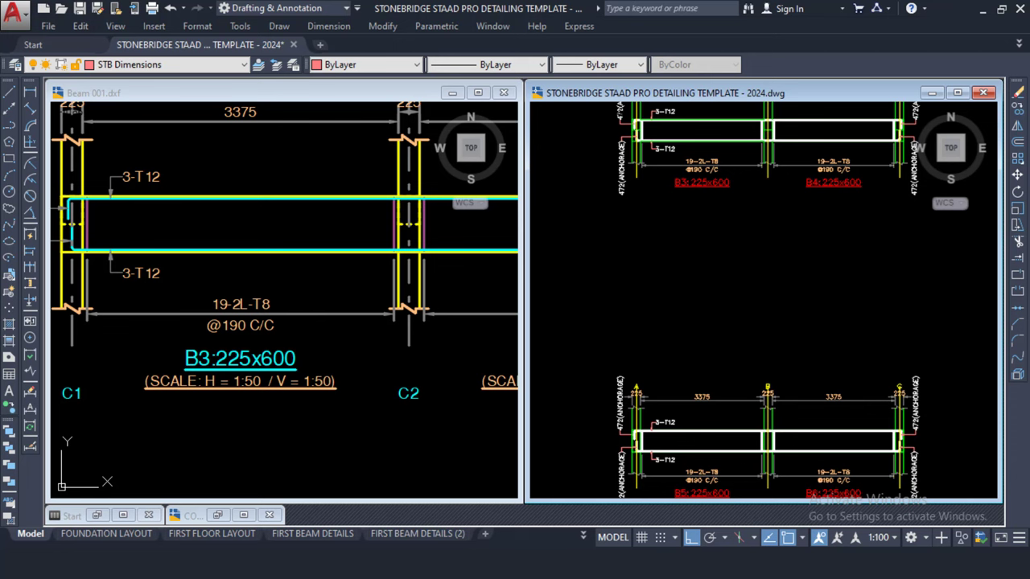
pyautogui.scroll(-3, 712, 232)
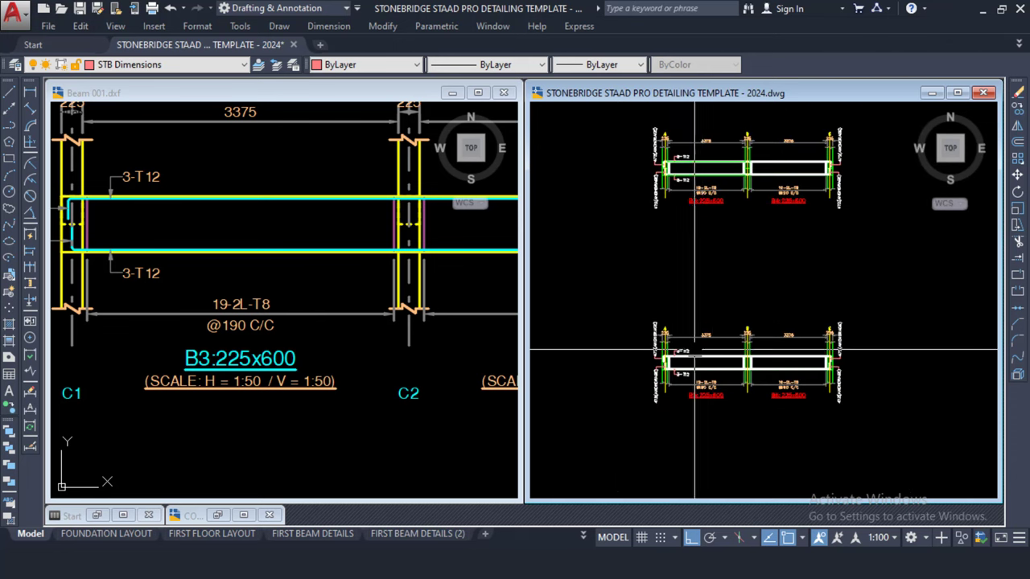
pyautogui.scroll(8, 695, 351)
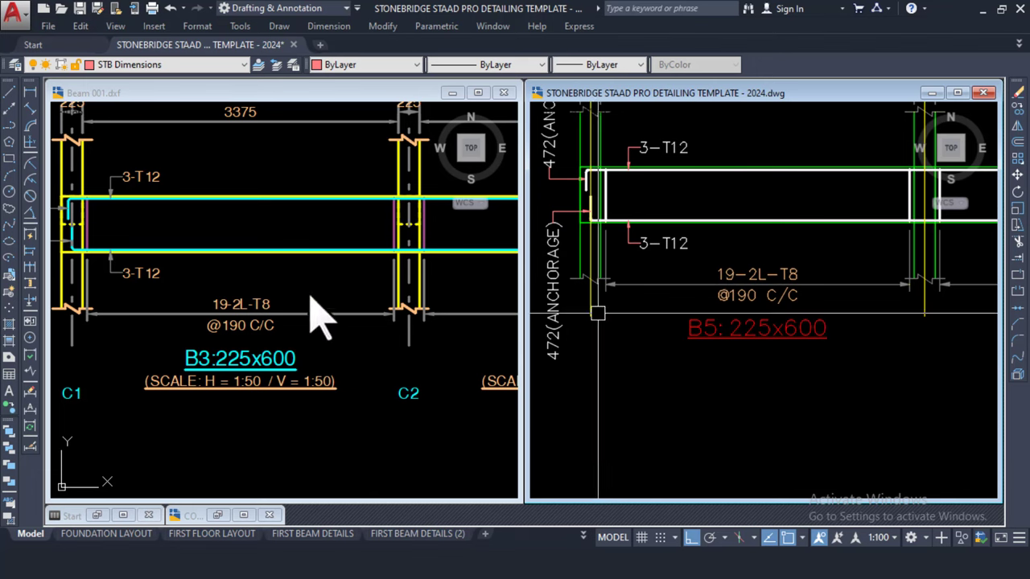
pyautogui.click(276, 264)
pyautogui.scroll(-5, 276, 265)
pyautogui.scroll(5, 328, 256)
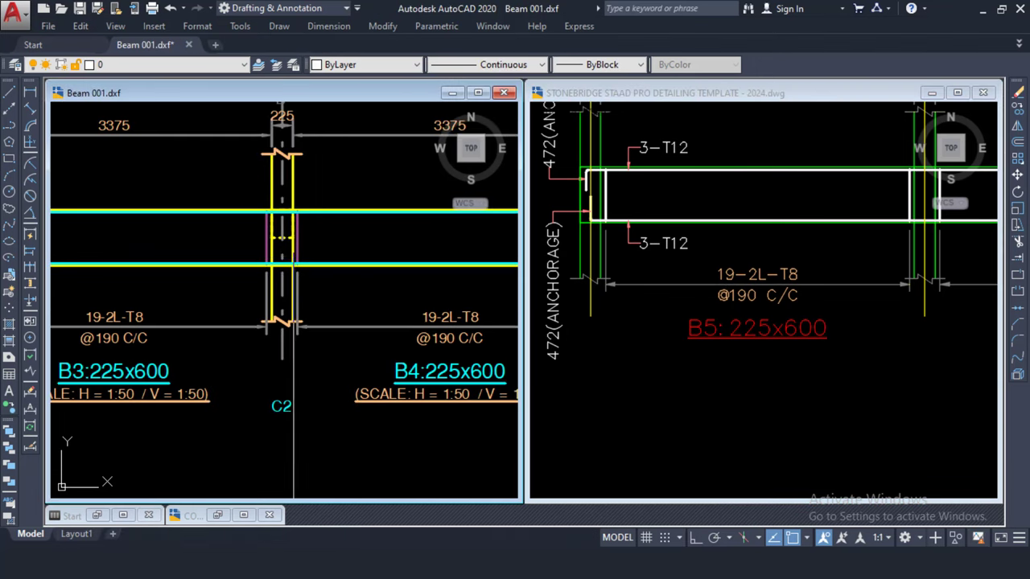
# - Examine the template's sample beam sheets, including BEAM 1 (225 x 450), for their outlines, reinforcement, dimensions and title styling
pyautogui.scroll(-5, 281, 237)
pyautogui.click(735, 249)
pyautogui.scroll(-6, 794, 207)
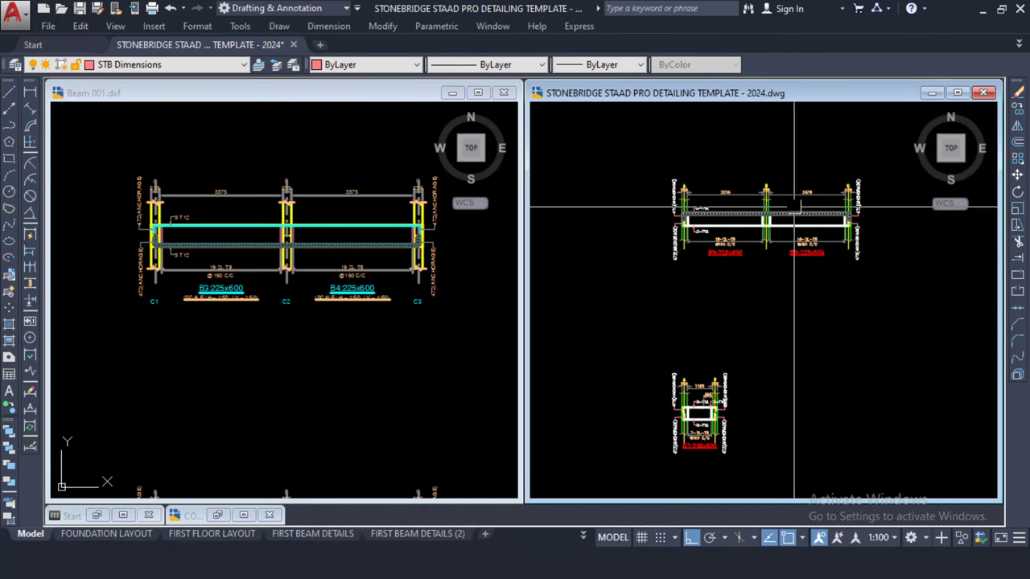
pyautogui.scroll(-8, 724, 177)
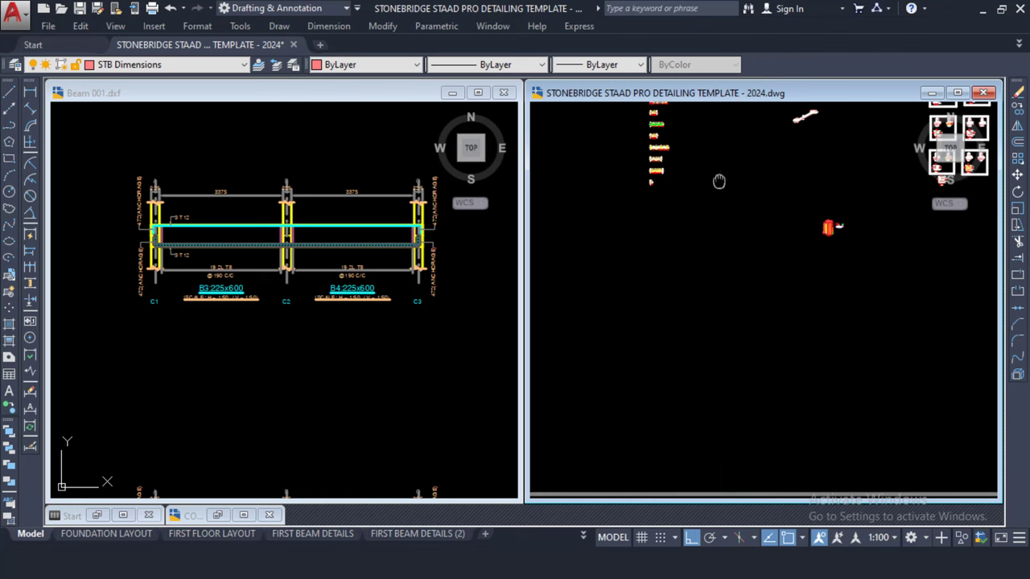
pyautogui.scroll(-4, 724, 178)
pyautogui.scroll(10, 727, 276)
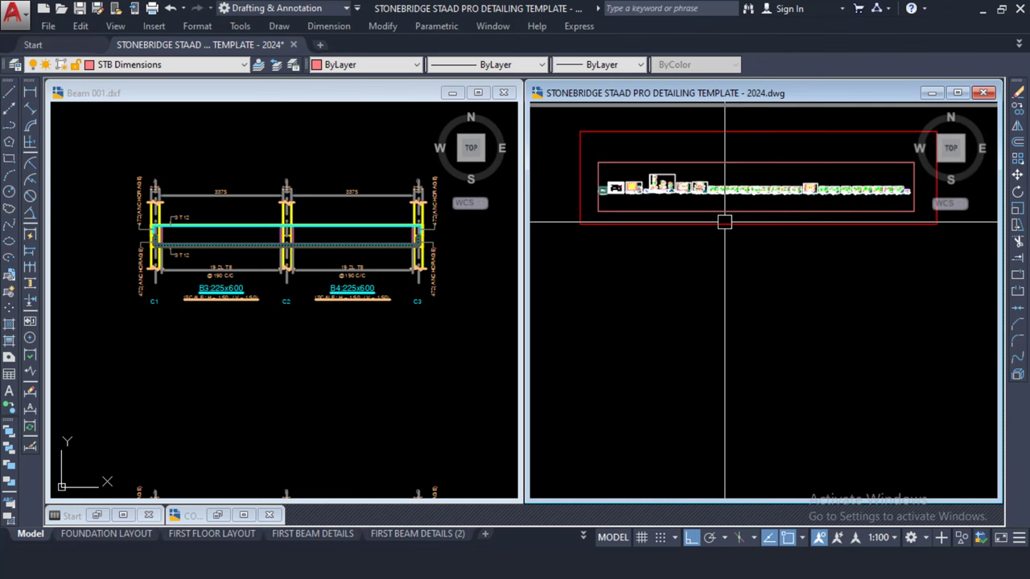
pyautogui.scroll(8, 729, 159)
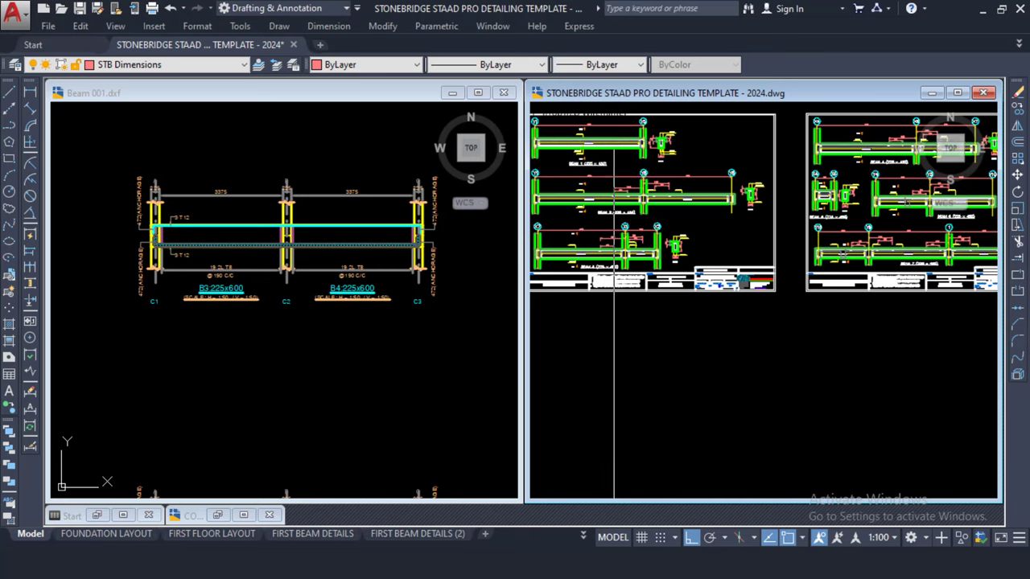
pyautogui.scroll(6, 707, 210)
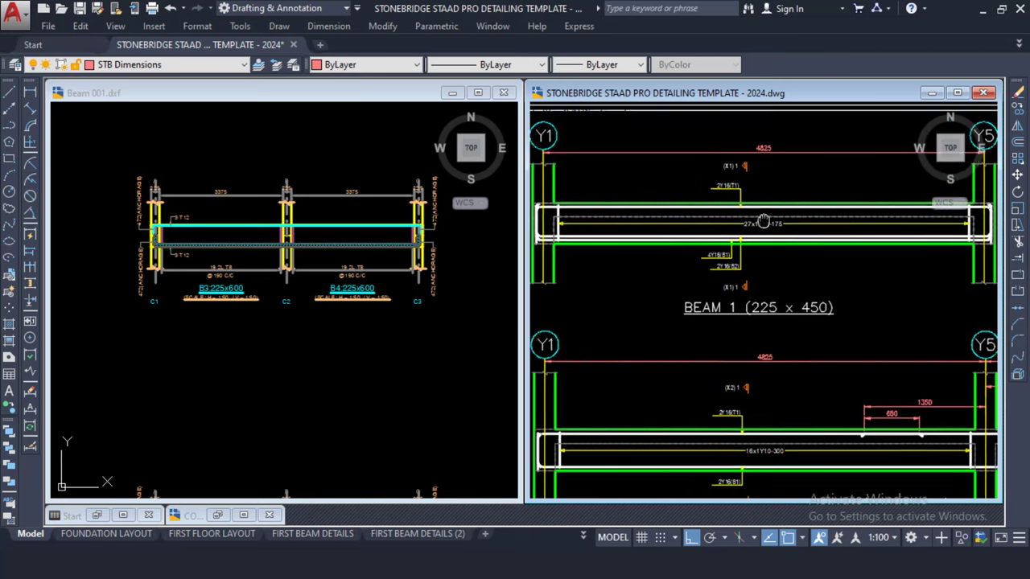
pyautogui.scroll(-8, 770, 294)
pyautogui.scroll(5, 771, 295)
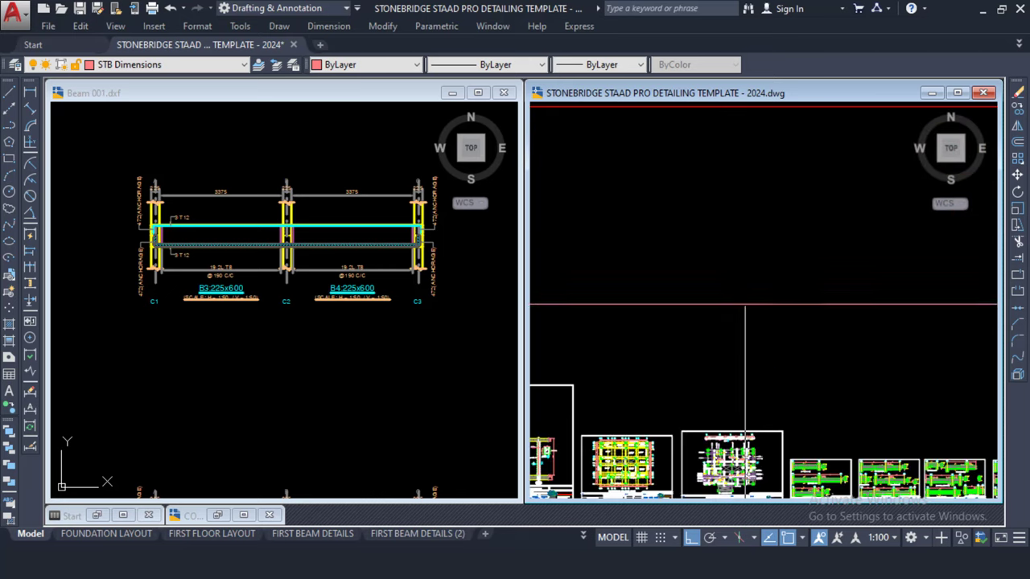
# - Compare the pasted beams B1:225x300 and B2:225x300 with the beam details on the template's sample sheets
pyautogui.scroll(-4, 770, 294)
pyautogui.scroll(6, 741, 192)
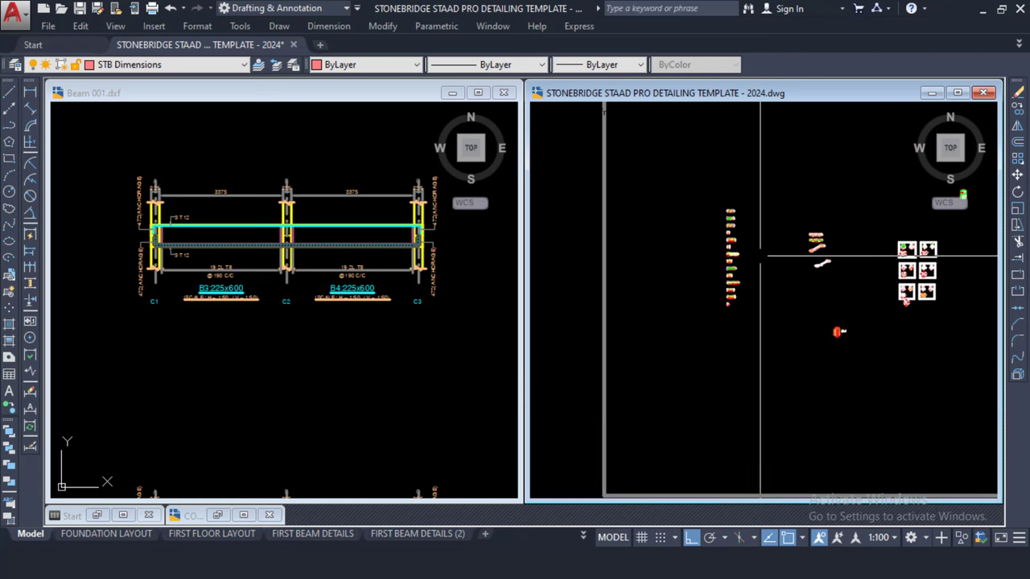
pyautogui.scroll(6, 741, 193)
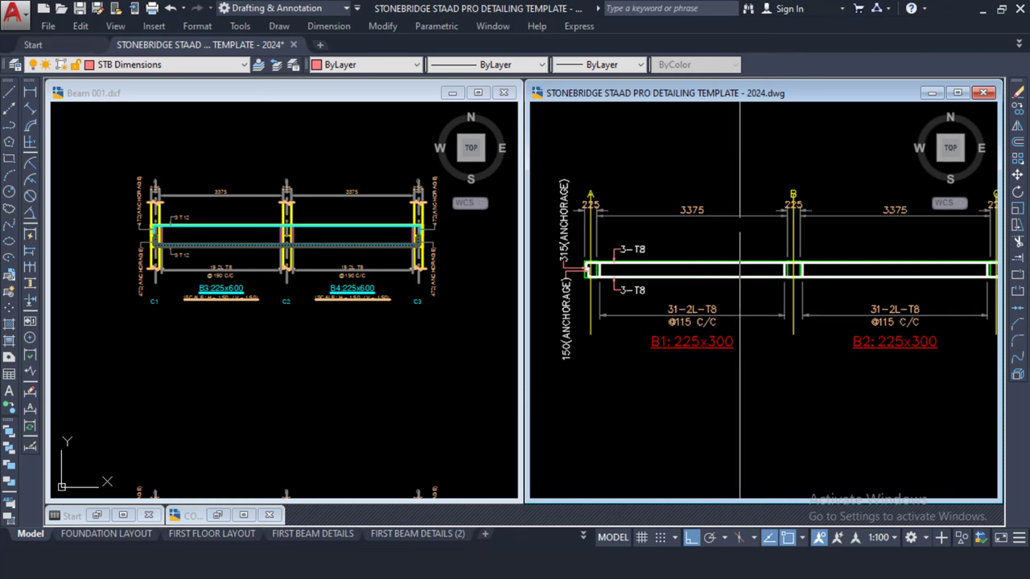
pyautogui.scroll(-10, 644, 273)
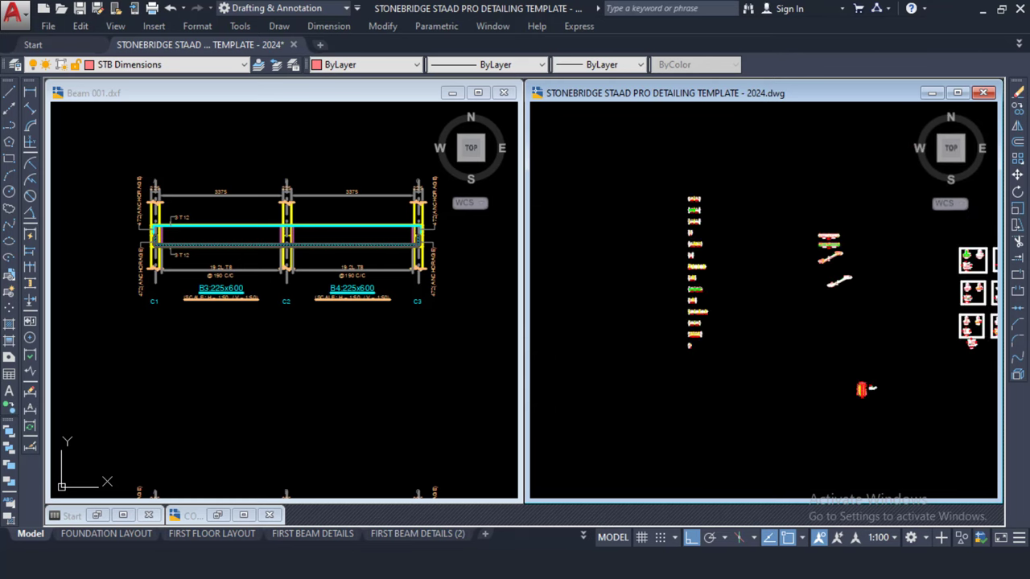
pyautogui.scroll(-3, 788, 402)
pyautogui.scroll(8, 780, 330)
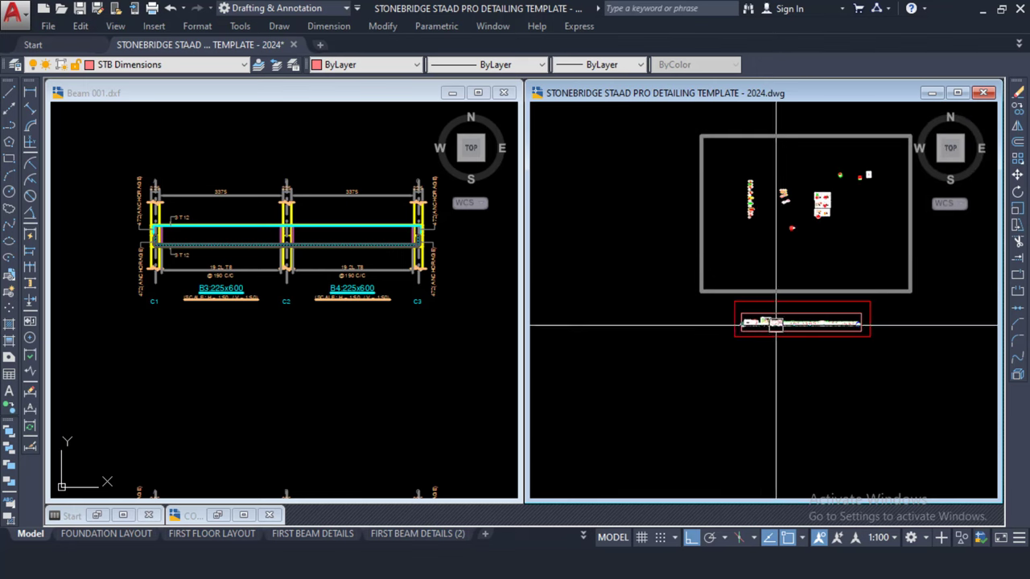
pyautogui.scroll(10, 792, 318)
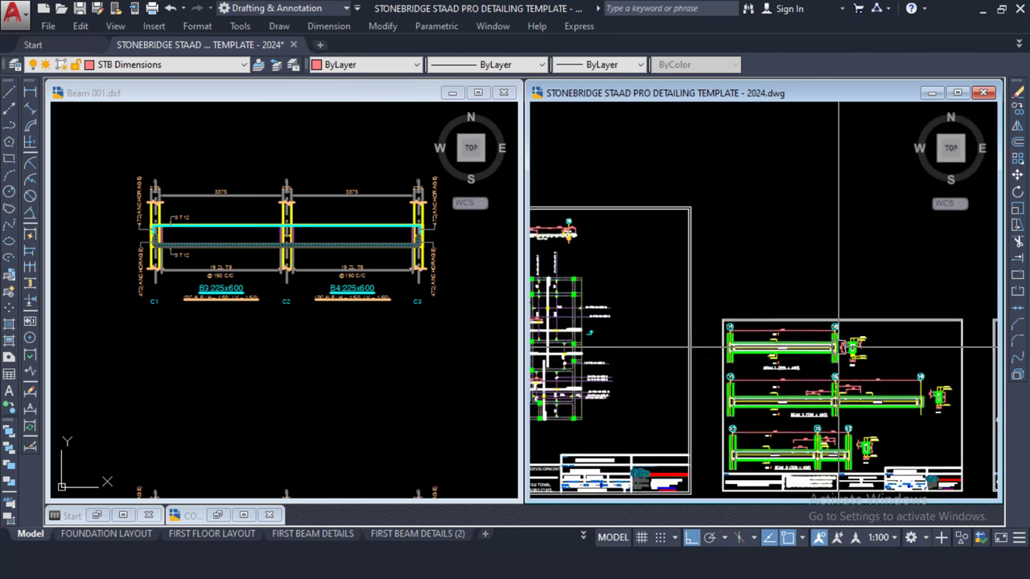
pyautogui.moveTo(817, 338); pyautogui.dragTo(896, 346, button='middle')
pyautogui.scroll(-8, 557, 291)
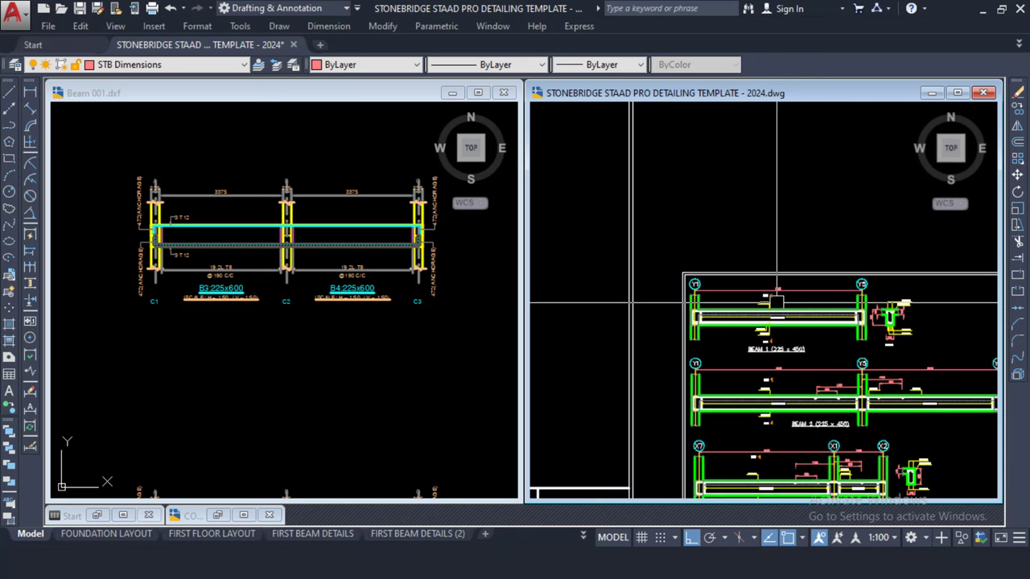
# - Close the Beam 001.dxf drawing and keep the detailing template open
pyautogui.click(503, 93)
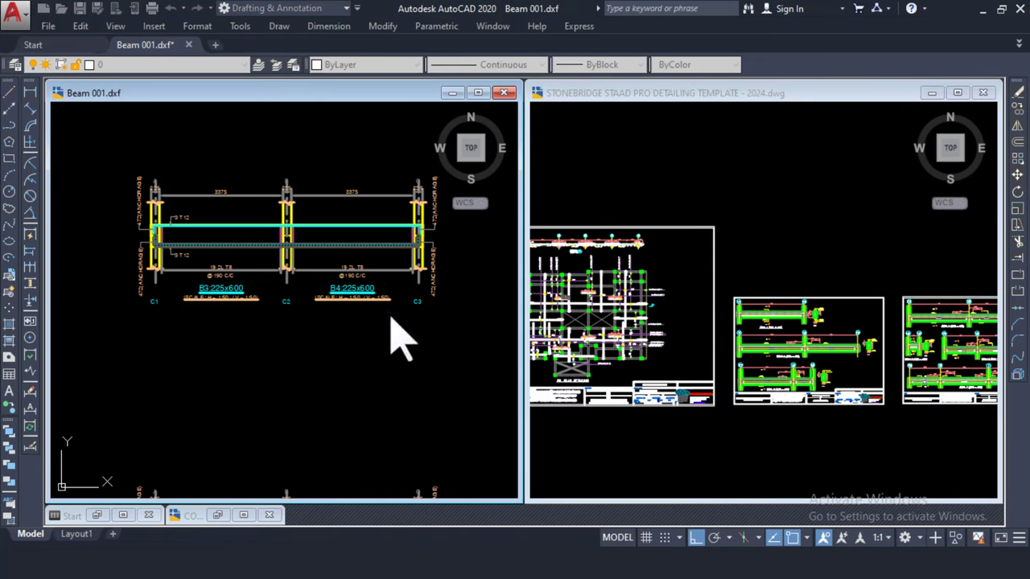
pyautogui.click(503, 93)
pyautogui.click(559, 314)
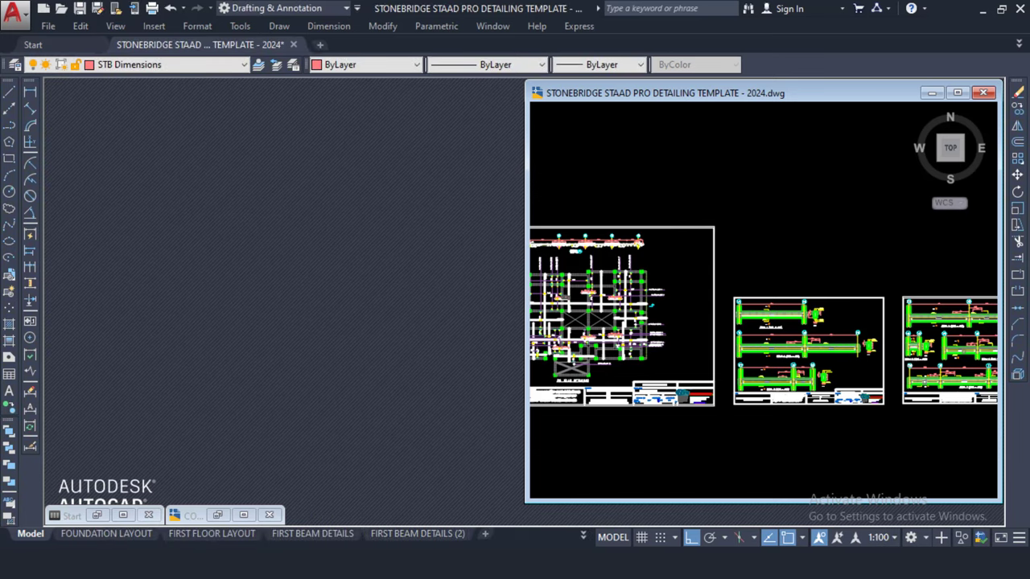
# - Open Column 100 from the STAAD PRO folder and tile it vertically beside the detailing template
pyautogui.moveTo(393, 563)
pyautogui.click(400, 503)
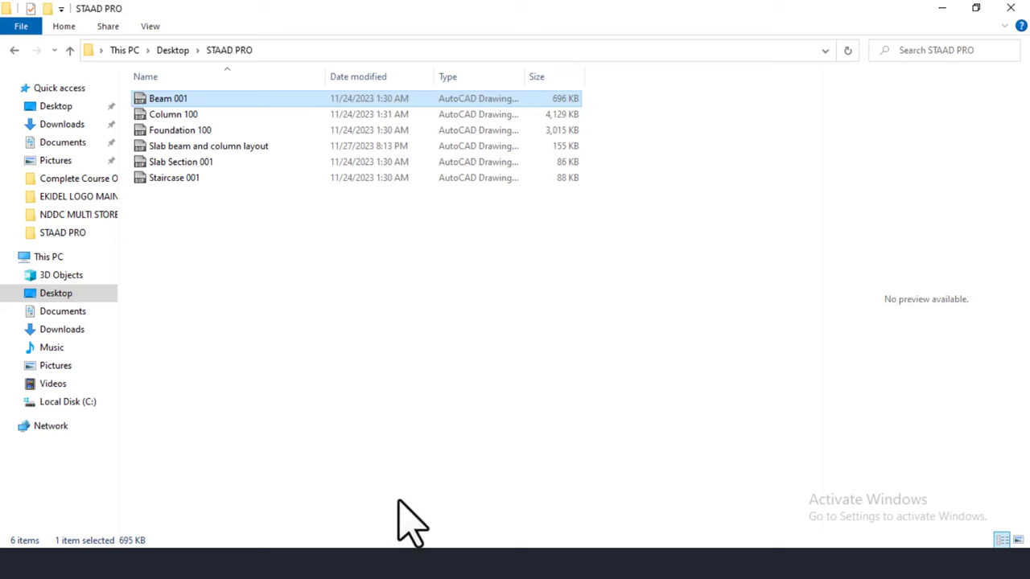
pyautogui.doubleClick(185, 116)
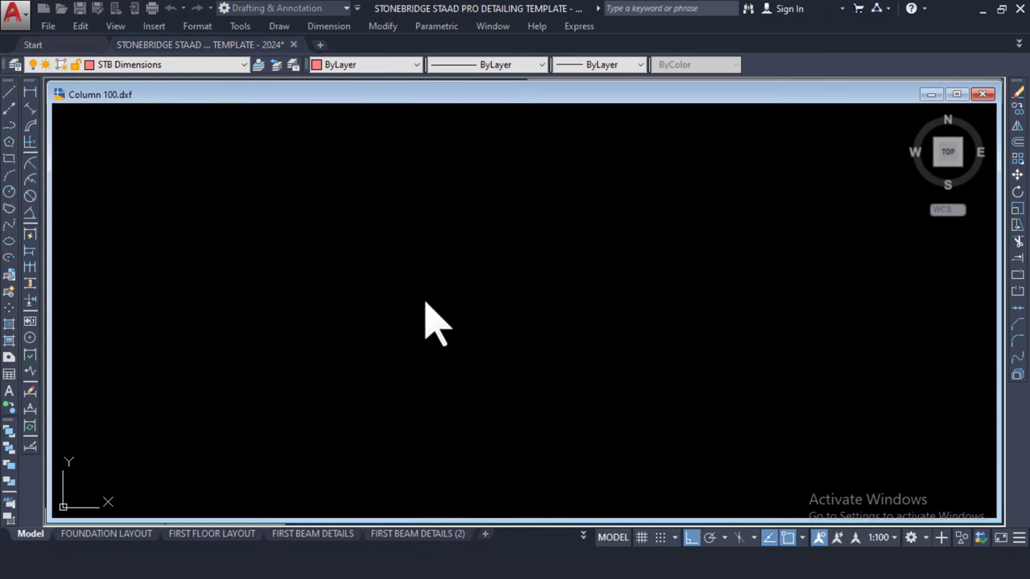
pyautogui.click(496, 27)
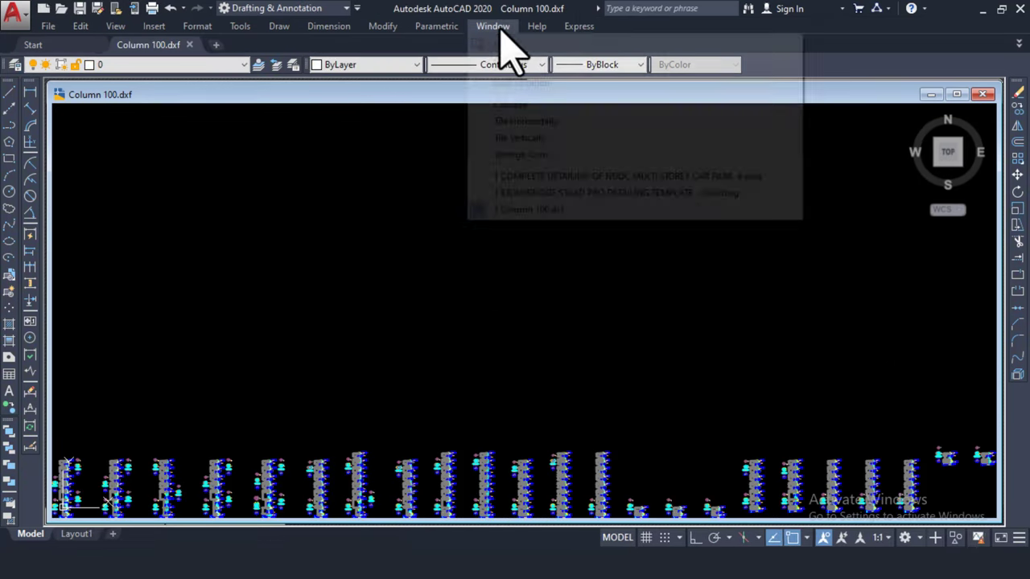
pyautogui.click(519, 137)
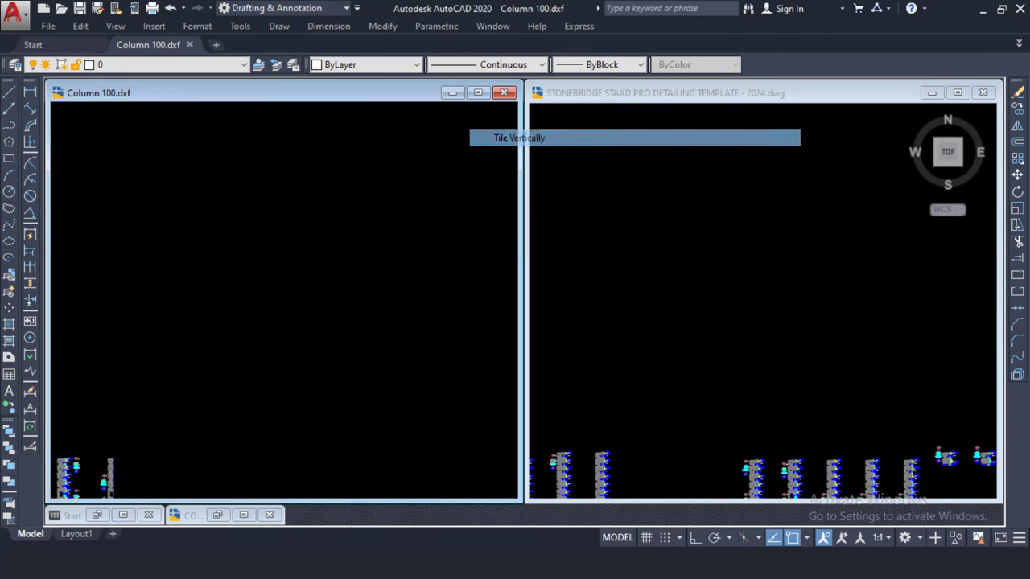
# - Select the whole row of column details in Column 100.dxf and copy it to the clipboard
pyautogui.click(709, 245)
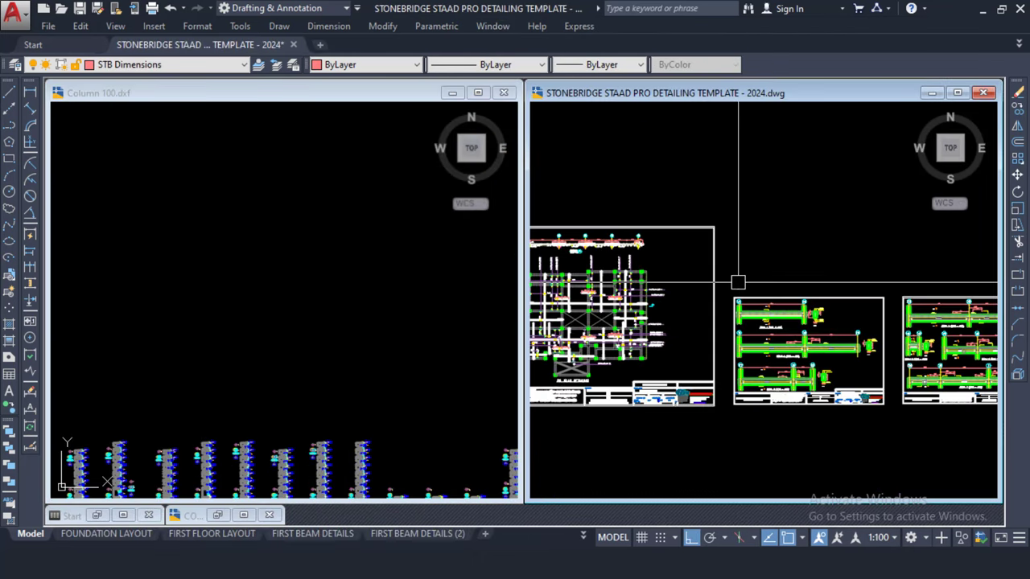
pyautogui.scroll(-5, 737, 276)
pyautogui.moveTo(705, 237)
pyautogui.mouseDown(button='middle')
pyautogui.moveTo(702, 227)
pyautogui.moveTo(825, 284)
pyautogui.moveTo(832, 277)
pyautogui.mouseUp(button='middle')
pyautogui.scroll(8, 703, 226)
pyautogui.click(151, 383)
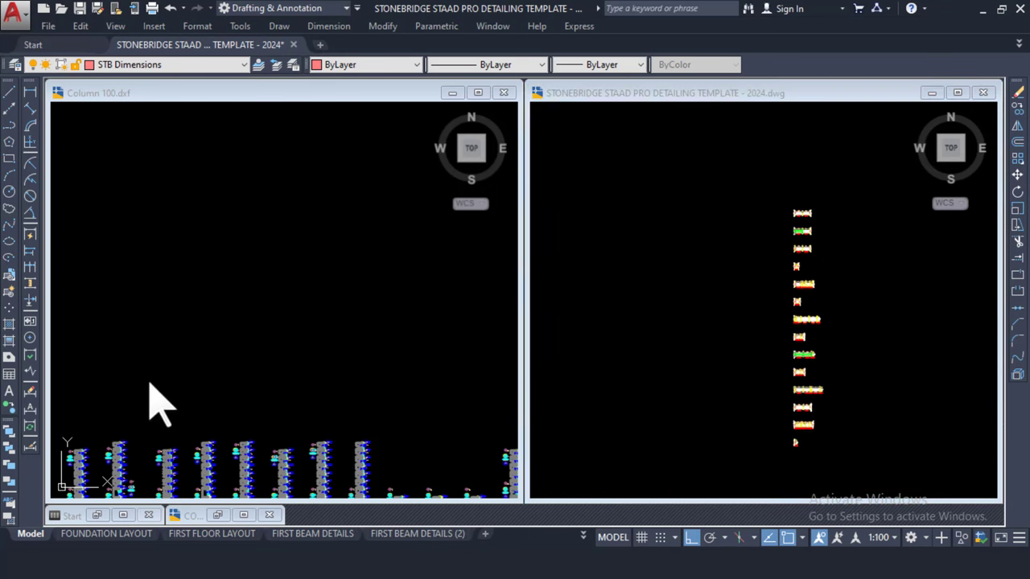
pyautogui.scroll(-5, 268, 319)
pyautogui.moveTo(266, 369); pyautogui.dragTo(304, 348, button='middle')
pyautogui.scroll(7, 188, 349)
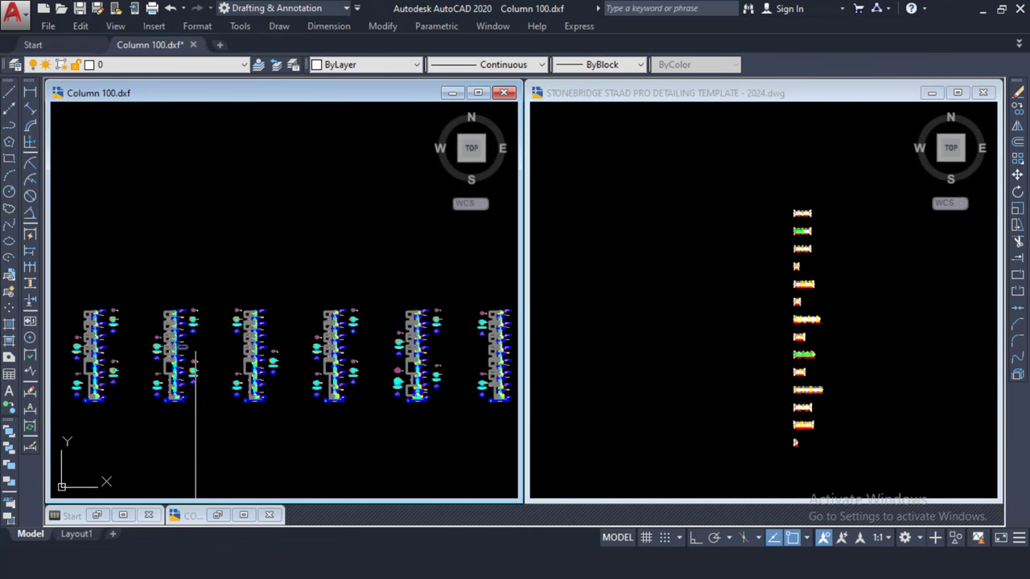
pyautogui.scroll(-6, 226, 277)
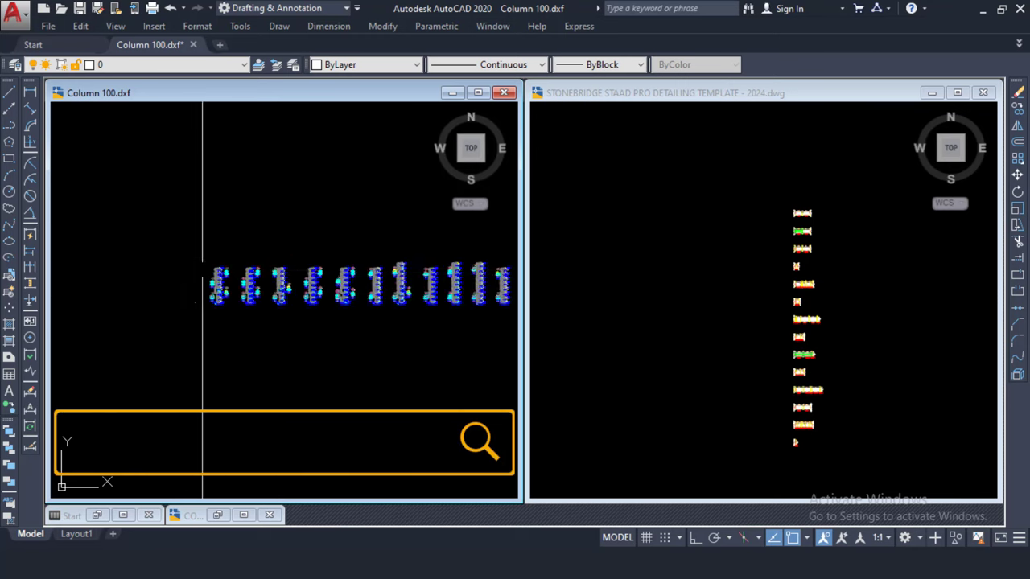
pyautogui.click(163, 238)
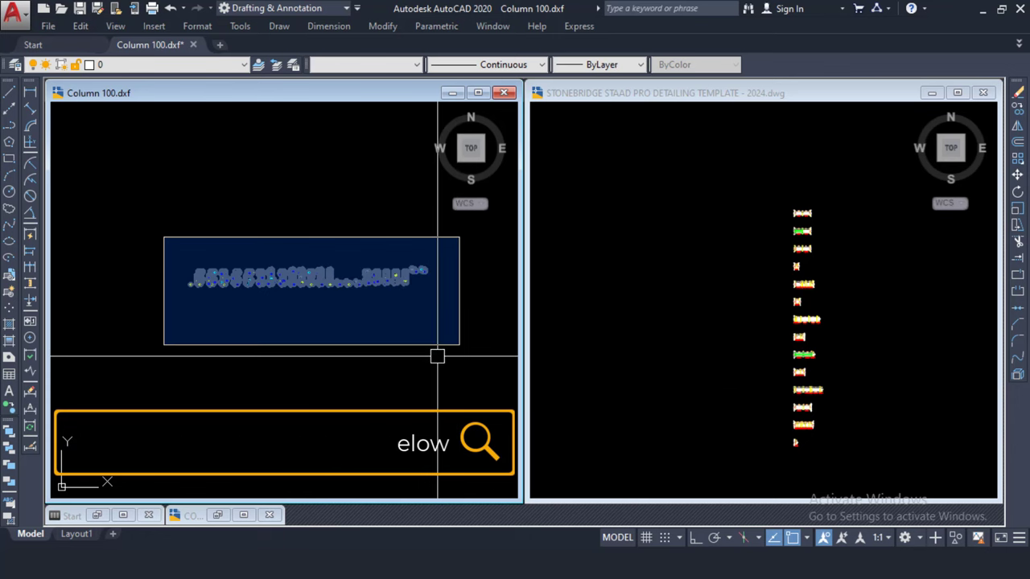
pyautogui.click(437, 357)
pyautogui.rightClick(189, 167)
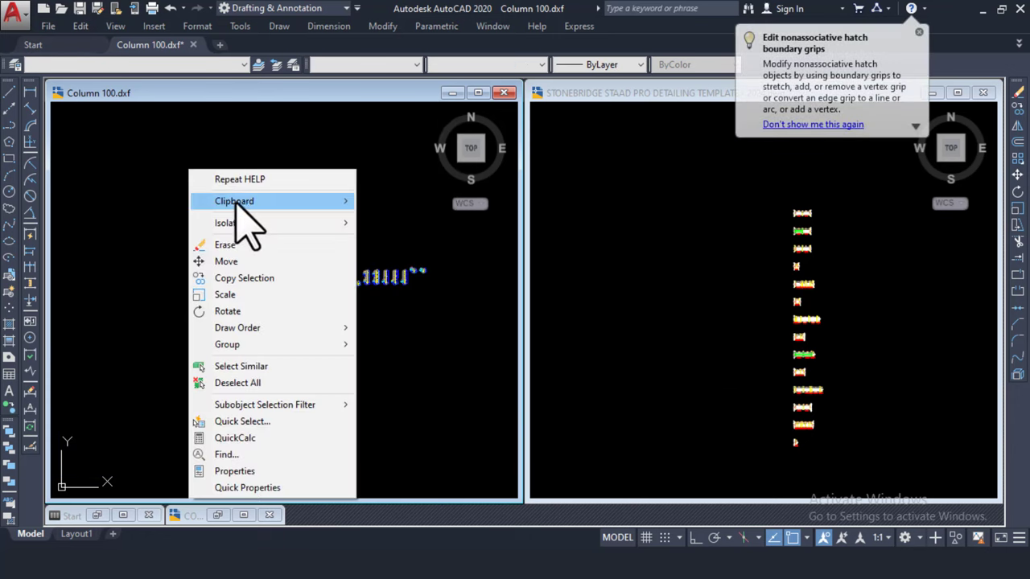
pyautogui.moveTo(271, 202)
pyautogui.click(366, 224)
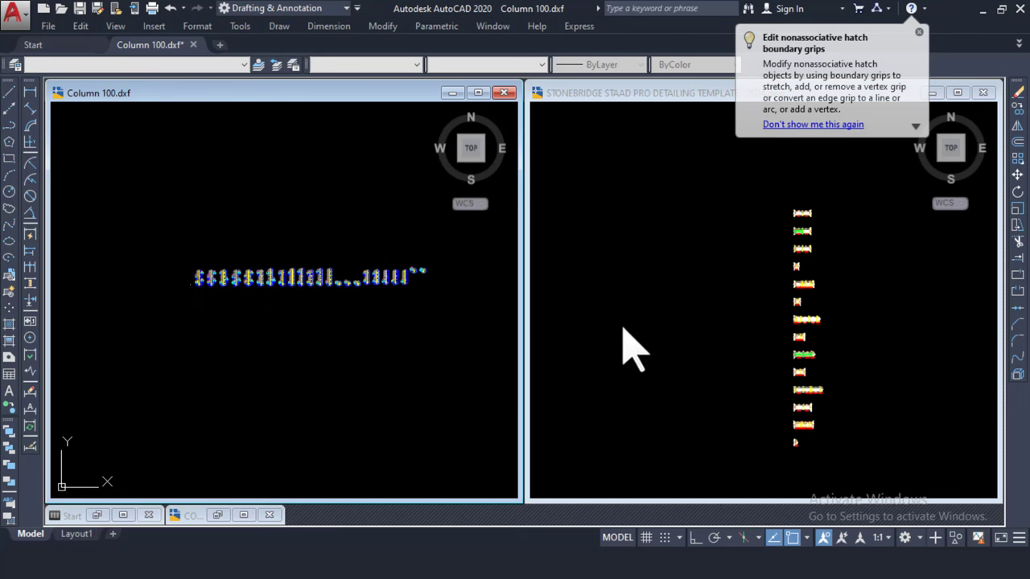
# - Paste the copied column details into an empty area of the STONEBRIDGE STAAD PRO DETAILING TEMPLATE drawing
pyautogui.click(684, 317)
pyautogui.scroll(-5, 697, 267)
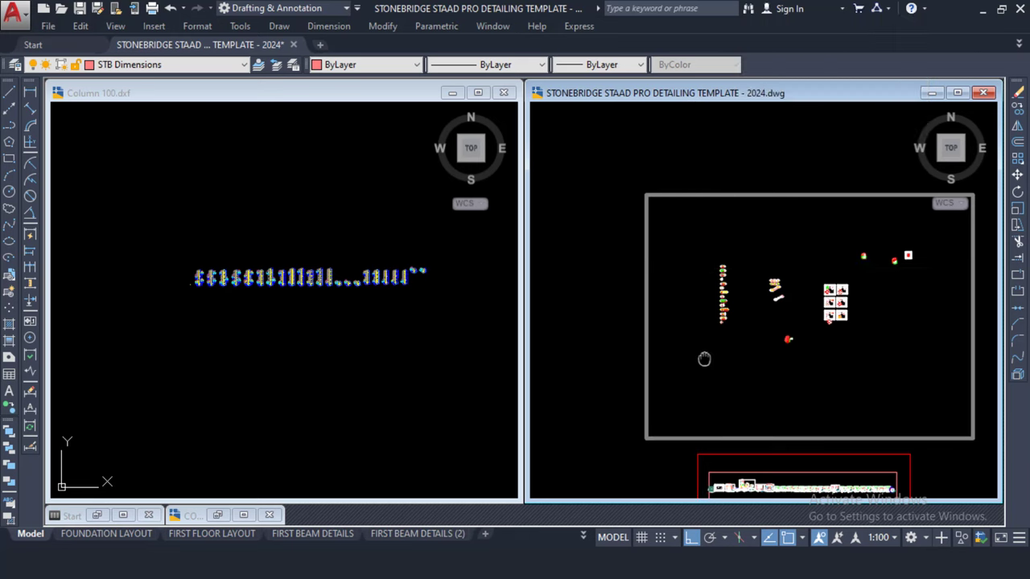
pyautogui.moveTo(704, 359); pyautogui.dragTo(680, 292, button='middle')
pyautogui.scroll(6, 705, 325)
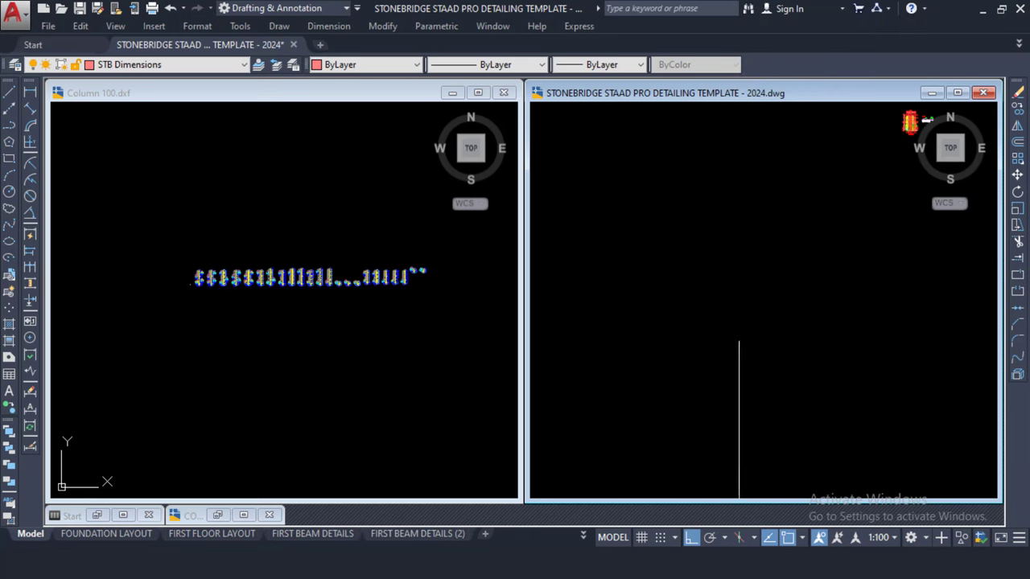
pyautogui.rightClick(675, 299)
pyautogui.moveTo(761, 71)
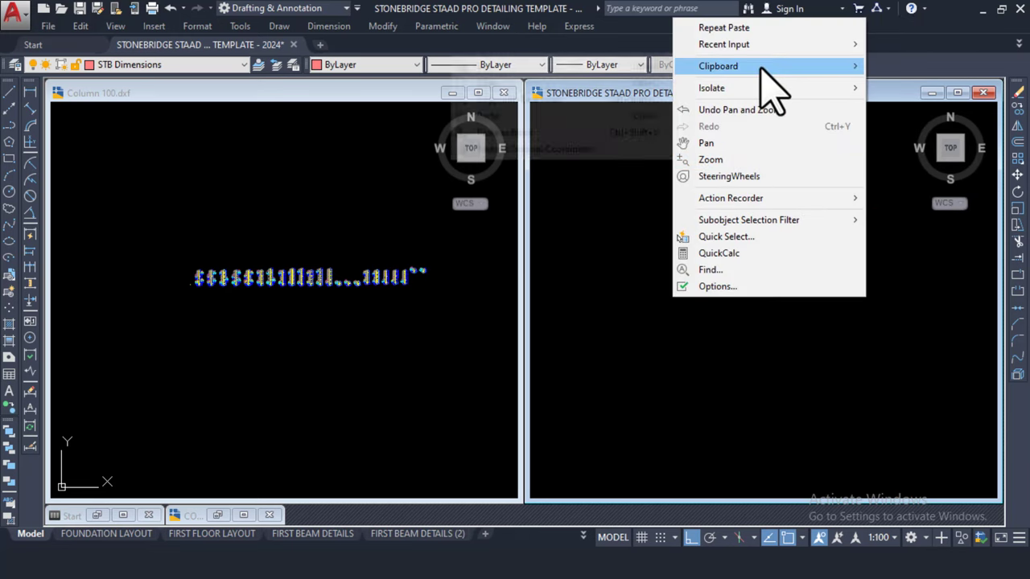
pyautogui.click(530, 120)
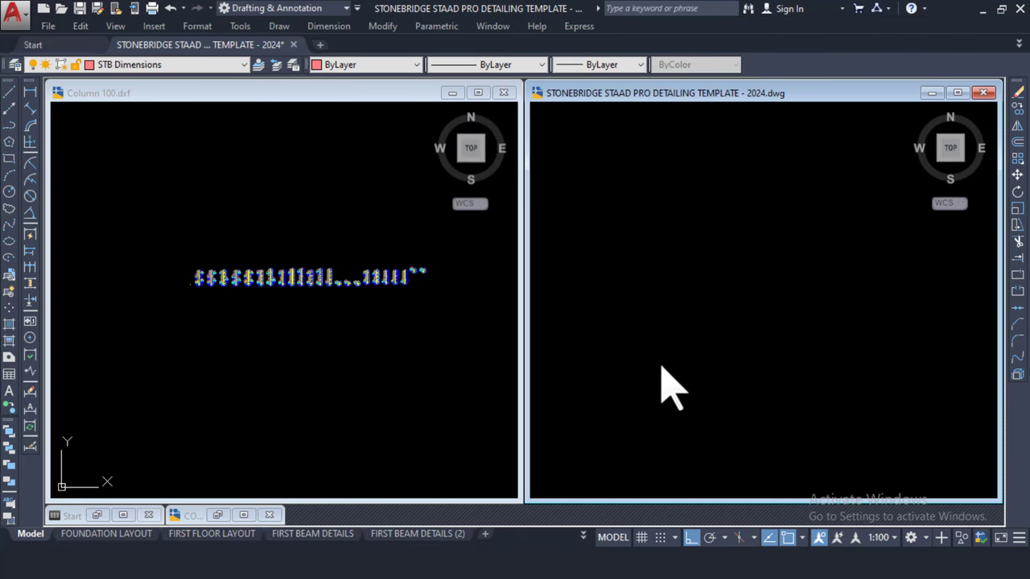
pyautogui.click(616, 362)
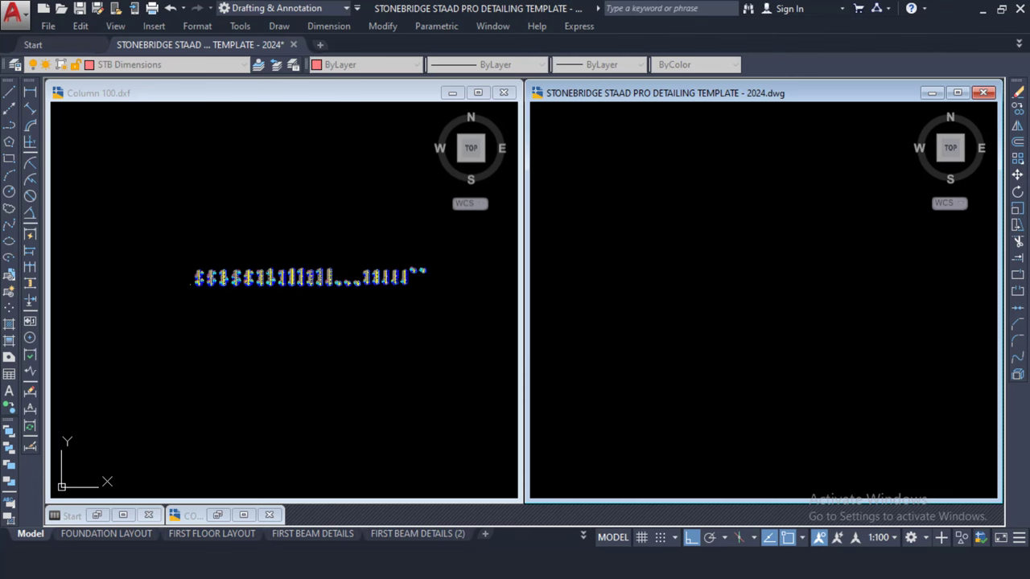
# - Examine the pasted column details in the template and the original column C1 elevation, rebar and level marks in Column 100.dxf
pyautogui.scroll(6, 635, 334)
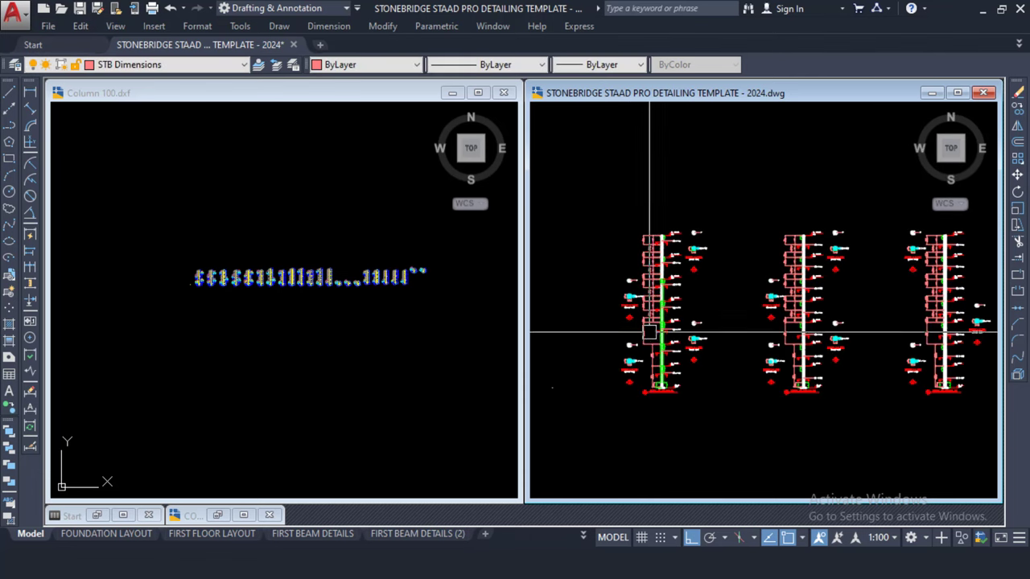
pyautogui.scroll(3, 666, 392)
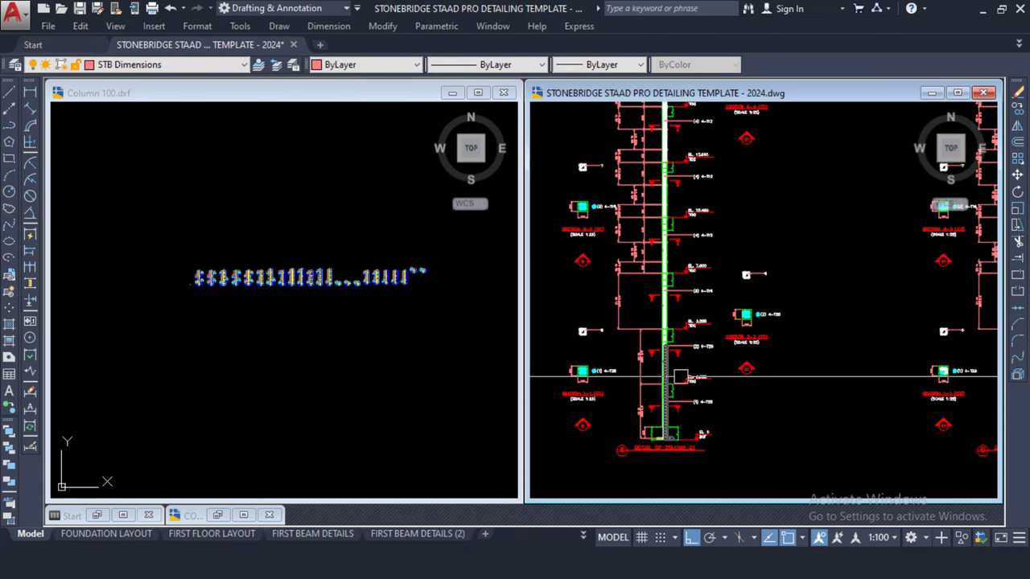
pyautogui.click(218, 278)
pyautogui.scroll(5, 193, 282)
pyautogui.scroll(8, 258, 283)
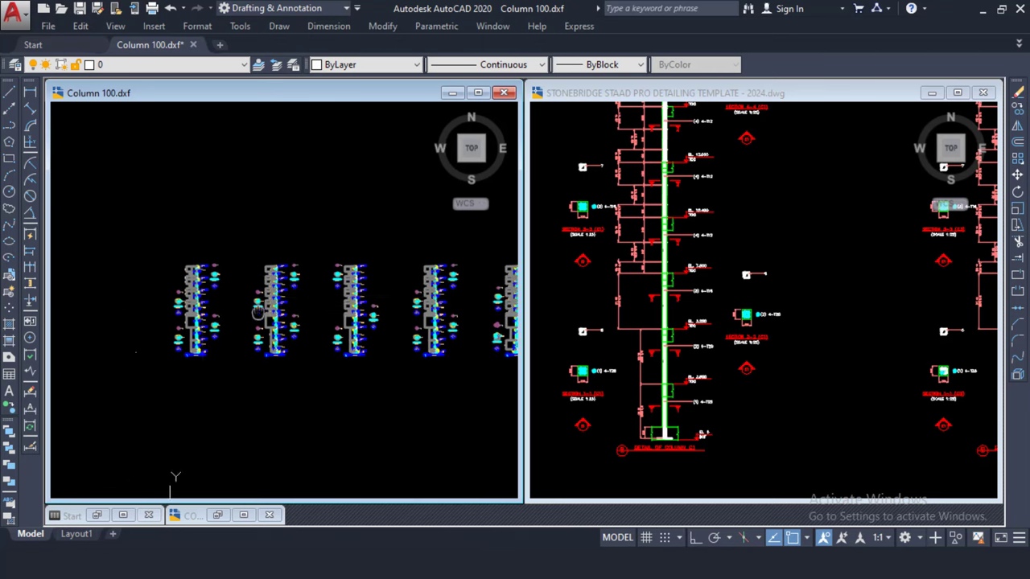
pyautogui.moveTo(257, 283); pyautogui.dragTo(288, 186, button='middle')
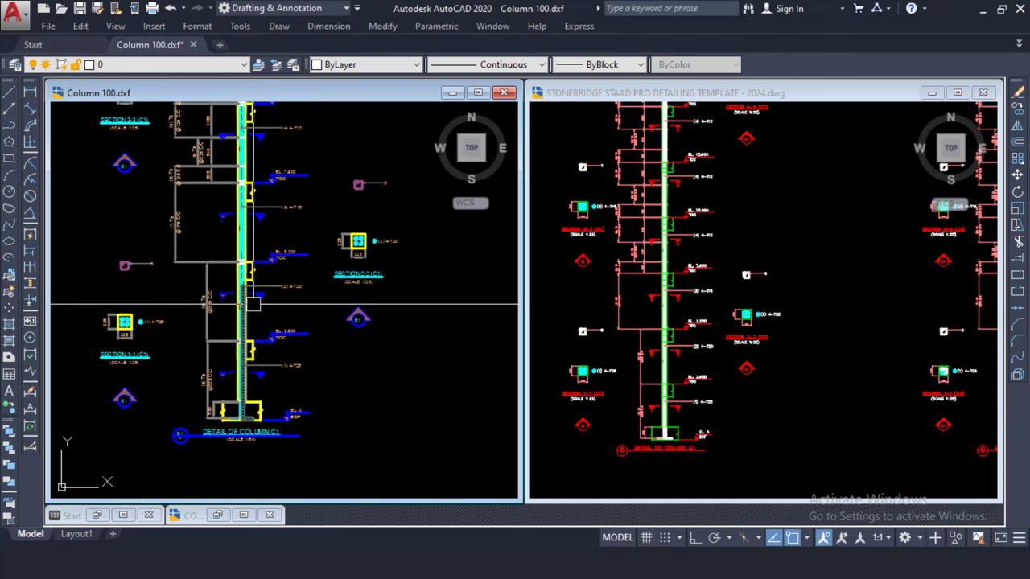
pyautogui.scroll(2, 247, 259)
pyautogui.scroll(-3, 271, 296)
pyautogui.scroll(6, 261, 274)
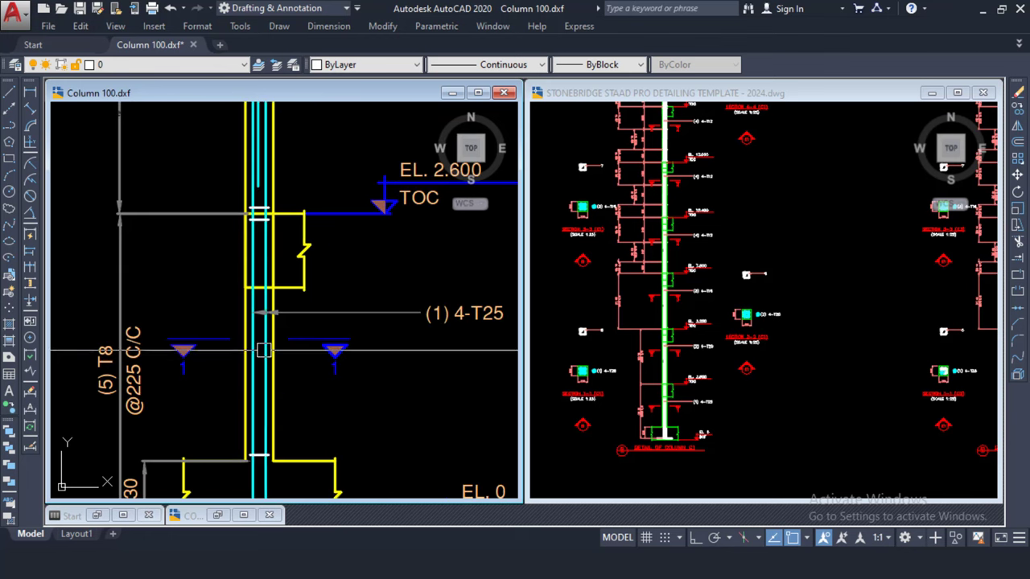
pyautogui.scroll(-3, 251, 241)
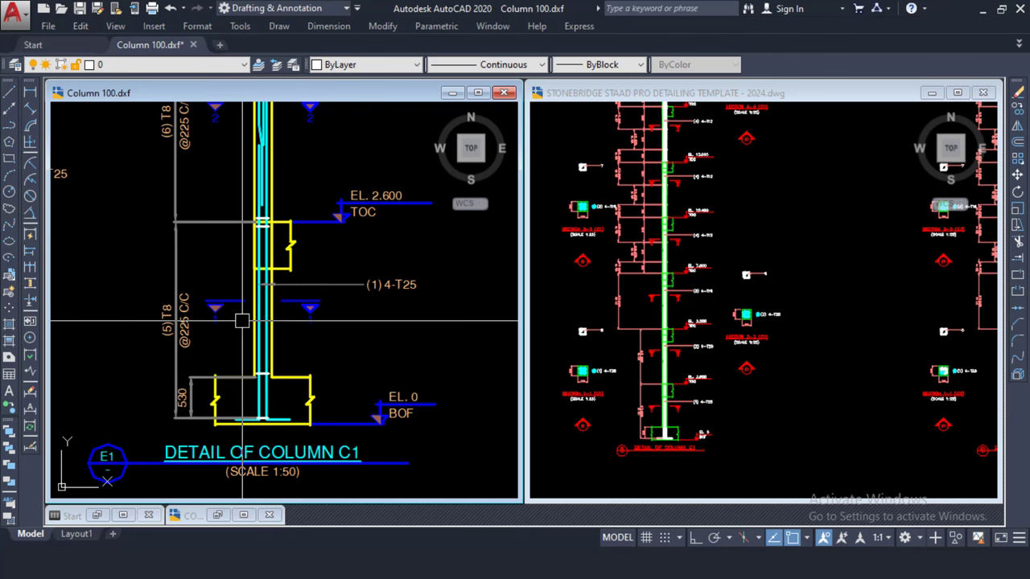
# - Inspect the base of the pasted column C1 detail in the template against the original from Column 100.dxf
pyautogui.click(740, 326)
pyautogui.scroll(2, 642, 410)
pyautogui.scroll(1, 717, 351)
pyautogui.moveTo(693, 435)
pyautogui.mouseDown(button='middle')
pyautogui.moveTo(717, 352)
pyautogui.moveTo(727, 373)
pyautogui.mouseUp(button='middle')
pyautogui.scroll(2, 765, 299)
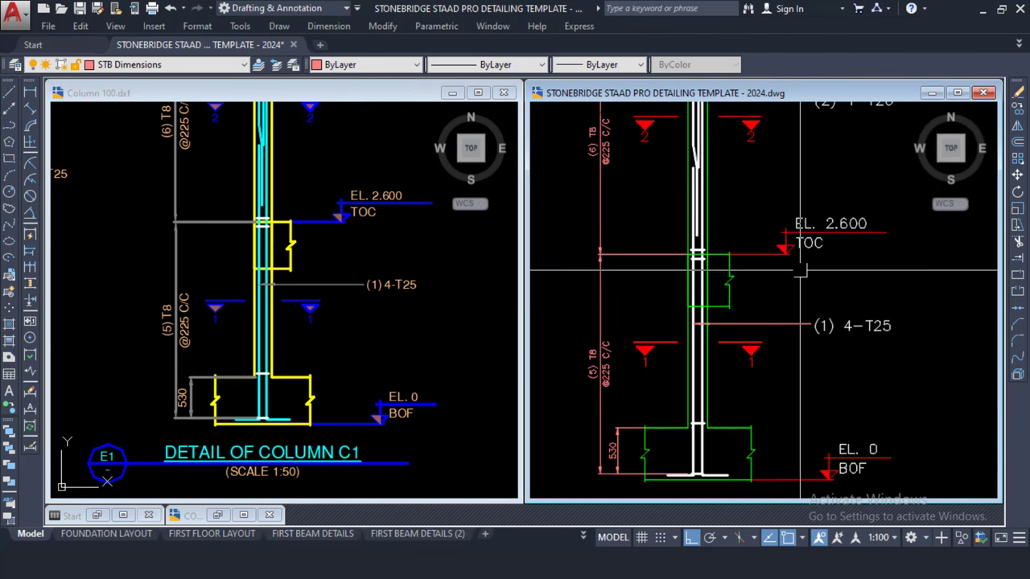
pyautogui.scroll(-3, 727, 293)
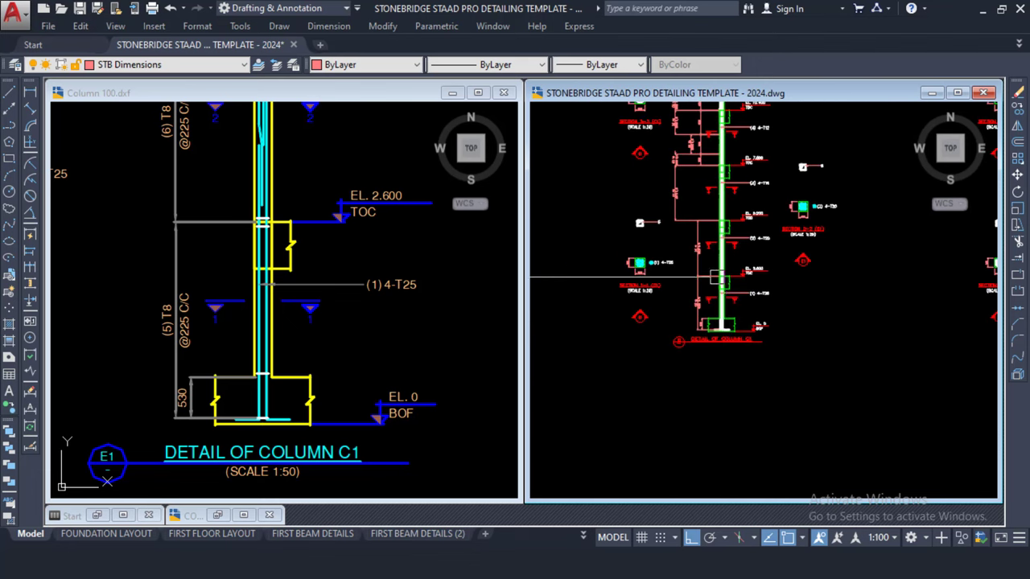
pyautogui.scroll(3, 662, 256)
pyautogui.scroll(-4, 643, 246)
pyautogui.scroll(-2, 806, 299)
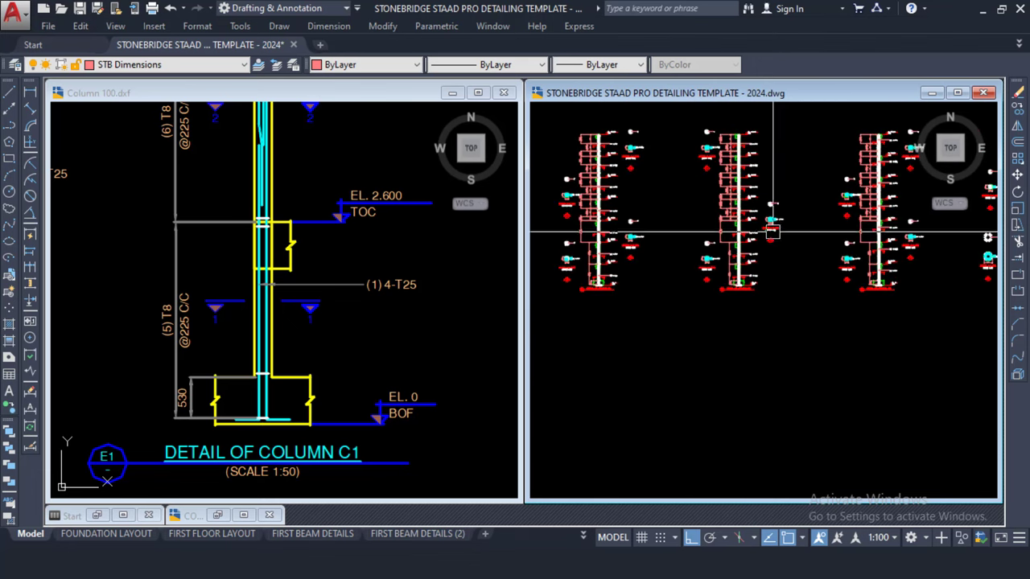
# - Examine the template's finished COLUMN 1 sample detail, including its footing, starter bars, links and floor levels
pyautogui.scroll(3, 774, 230)
pyautogui.scroll(-5, 726, 229)
pyautogui.scroll(-3, 684, 367)
pyautogui.scroll(4, 793, 333)
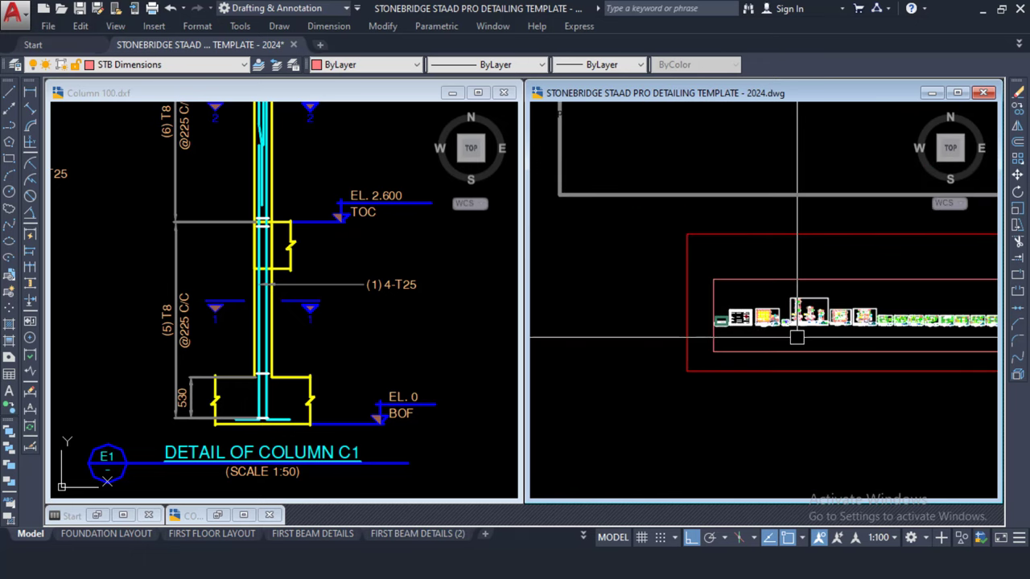
pyautogui.scroll(6, 765, 295)
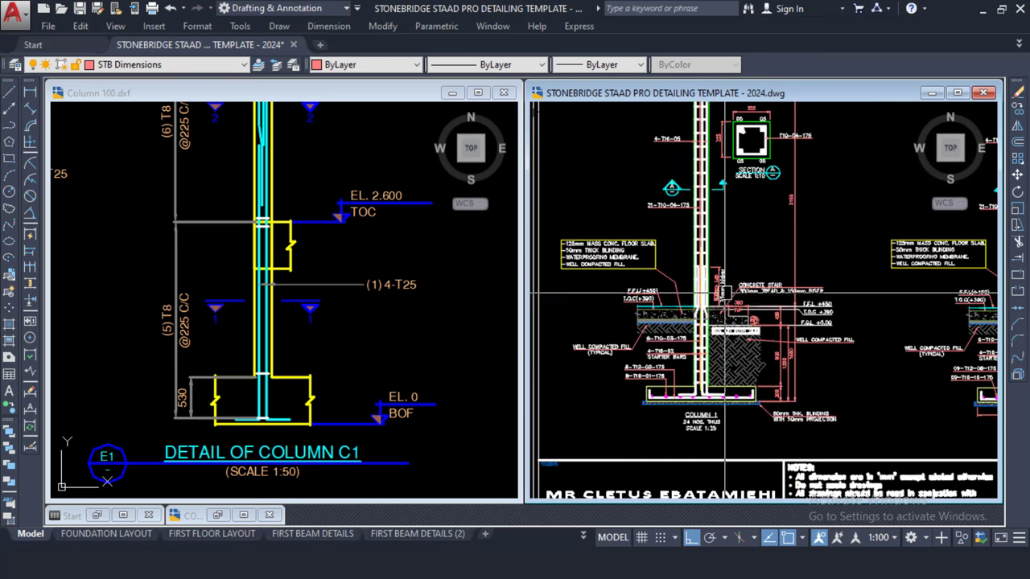
pyautogui.scroll(-3, 770, 228)
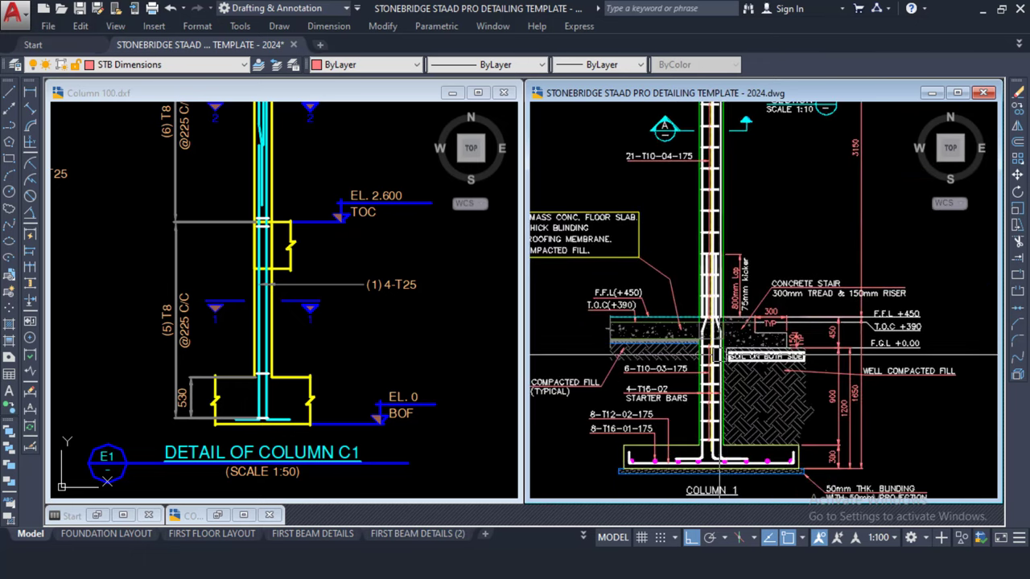
pyautogui.scroll(2, 726, 372)
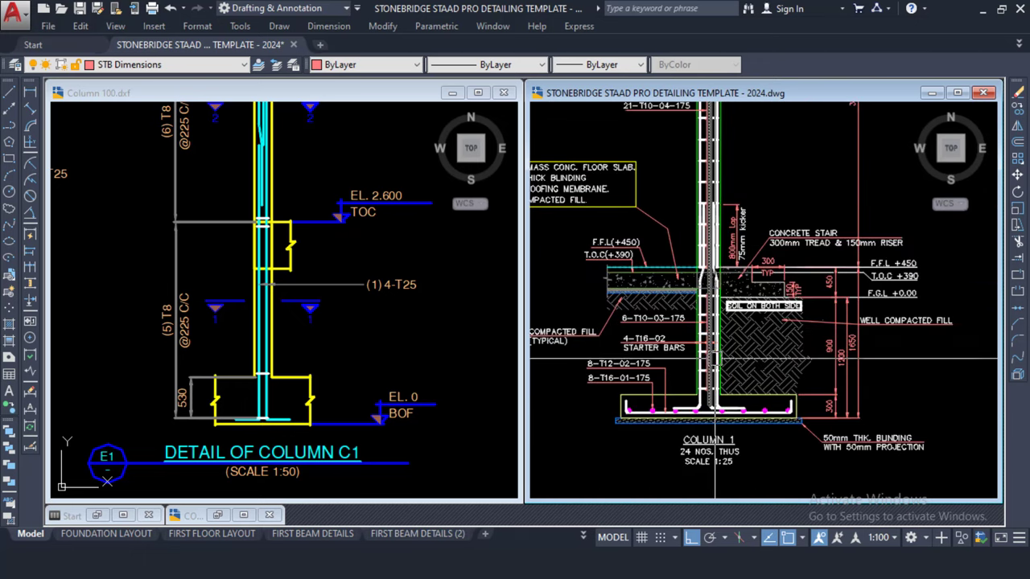
pyautogui.scroll(-4, 654, 270)
pyautogui.scroll(2, 654, 269)
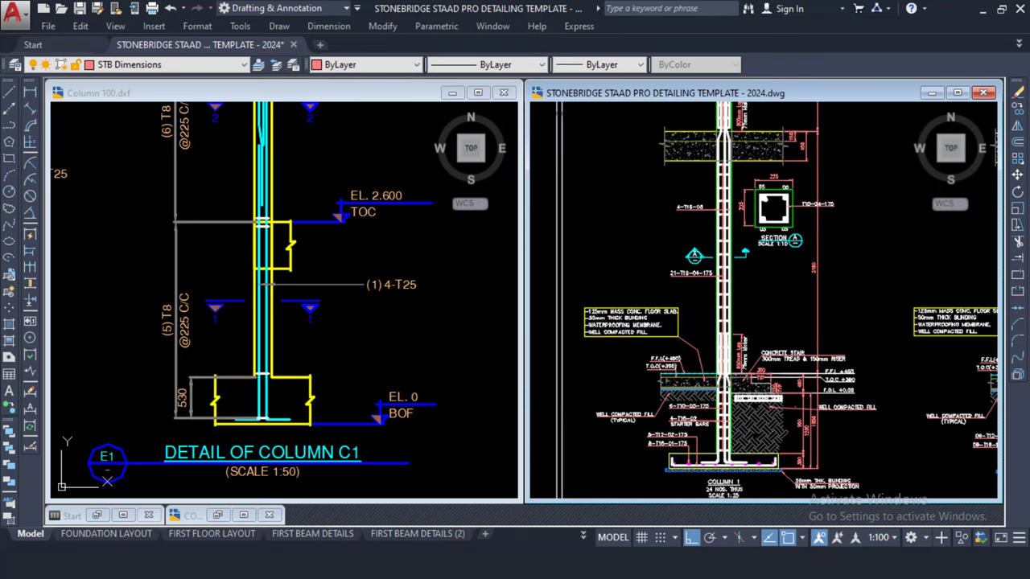
pyautogui.scroll(-3, 746, 354)
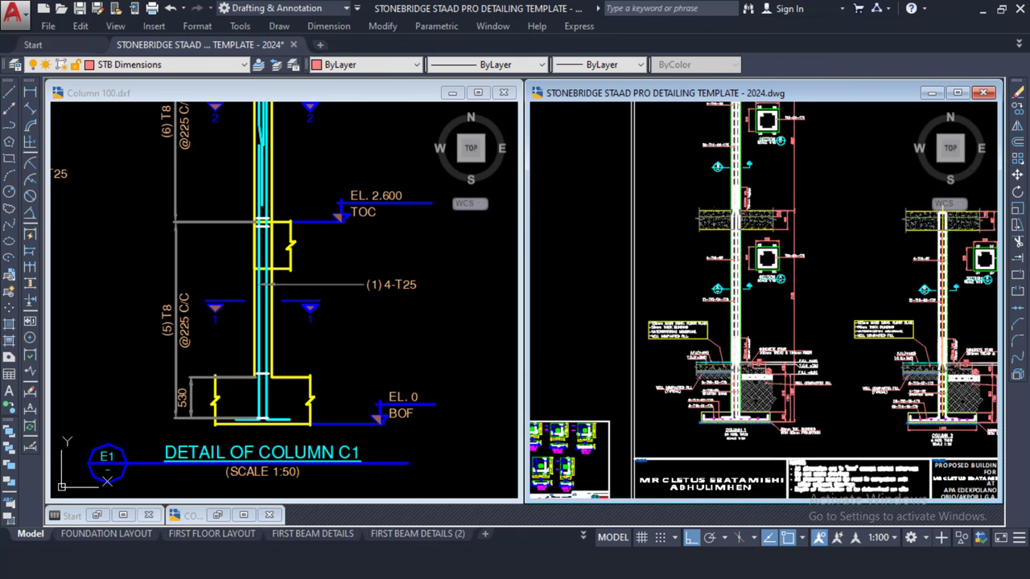
# - Return to the pasted STAAD drawings in the template and review the column row together with the other pasted details
pyautogui.moveTo(649, 170); pyautogui.dragTo(700, 376, button='middle')
pyautogui.scroll(-1, 700, 375)
pyautogui.moveTo(698, 297); pyautogui.dragTo(743, 467, button='middle')
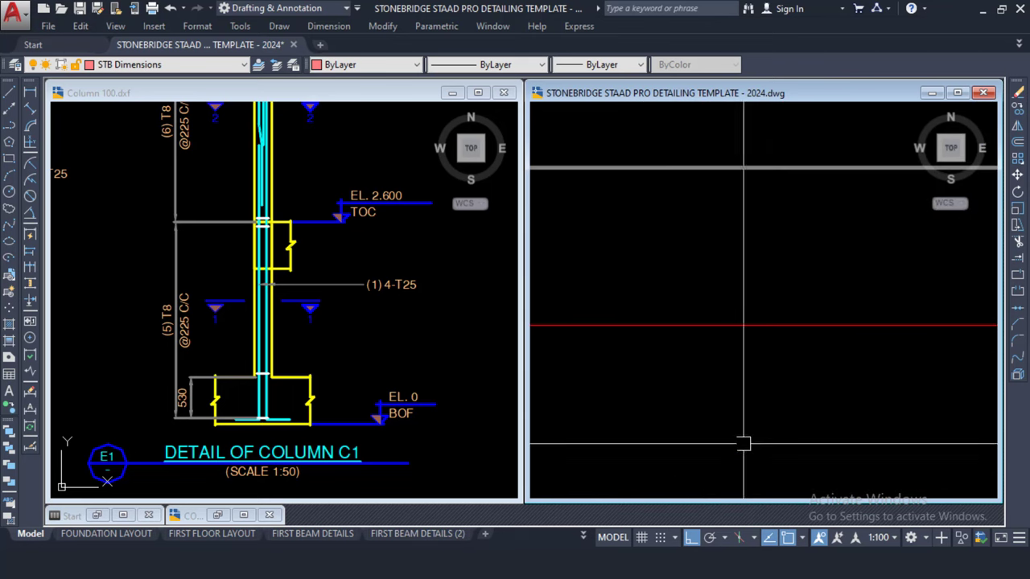
pyautogui.scroll(-2, 738, 342)
pyautogui.moveTo(734, 290); pyautogui.dragTo(726, 478, button='middle')
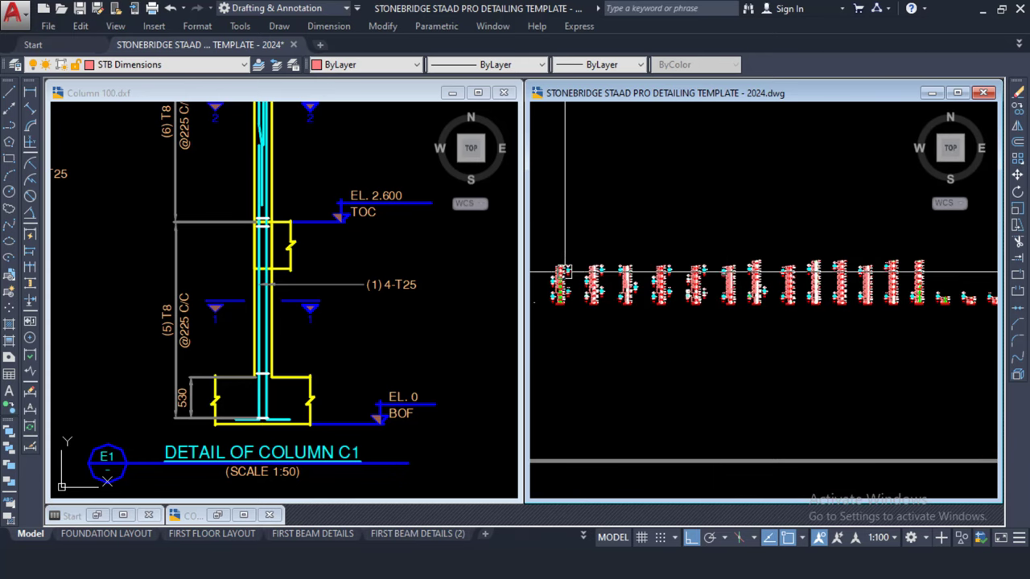
pyautogui.scroll(-2, 684, 235)
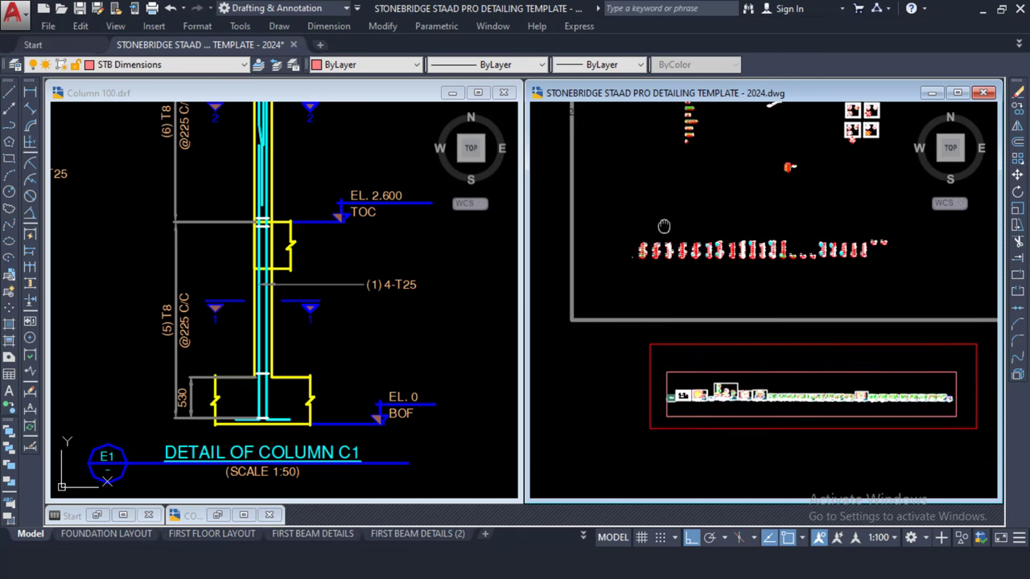
pyautogui.moveTo(664, 227); pyautogui.dragTo(697, 300, button='middle')
pyautogui.moveTo(737, 216); pyautogui.dragTo(697, 327, button='middle')
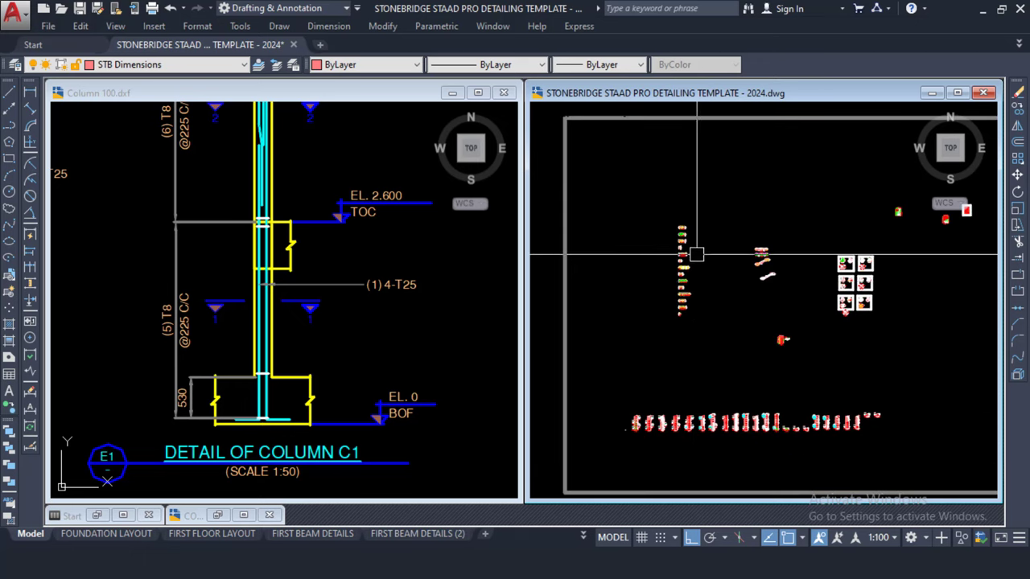
pyautogui.scroll(1, 697, 250)
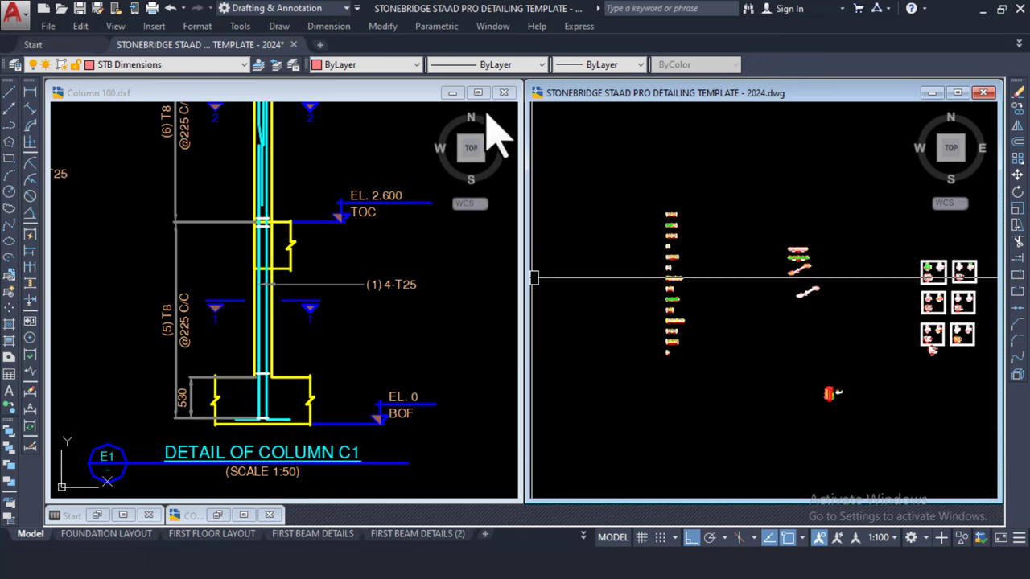
# - Close Column 100.dxf without saving changes and maximize the detailing template drawing
pyautogui.click(505, 94)
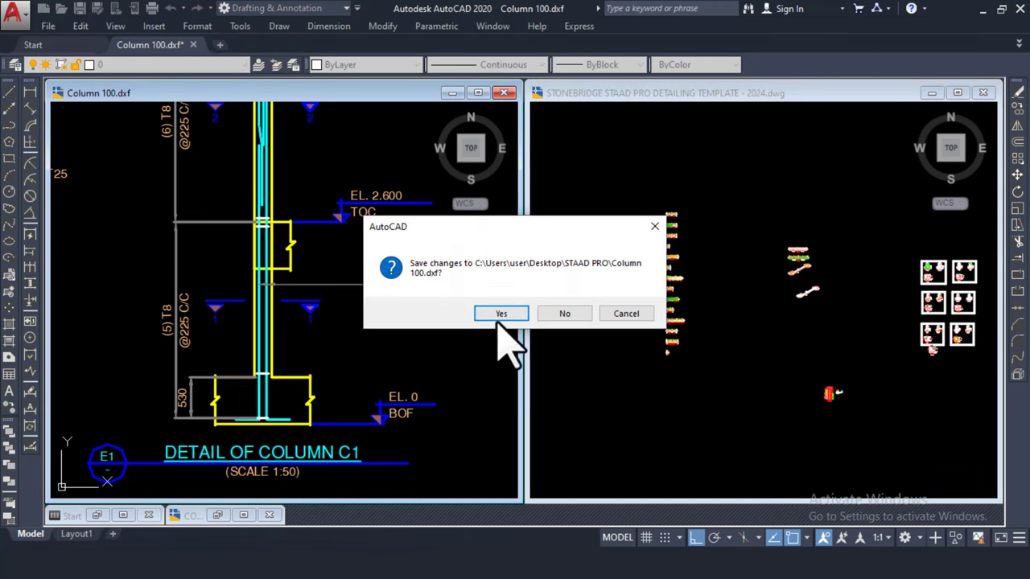
pyautogui.click(565, 314)
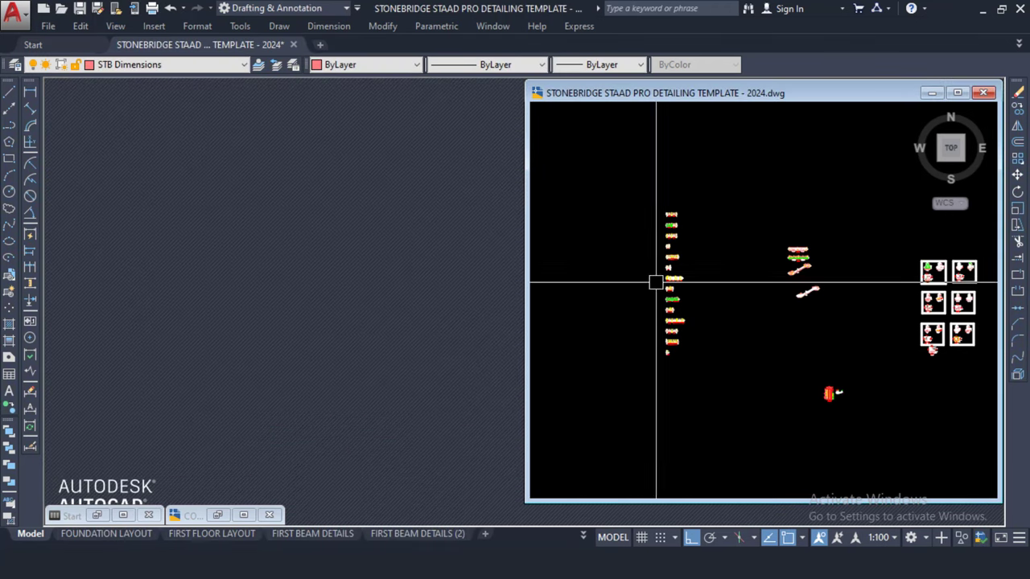
pyautogui.scroll(-3, 735, 218)
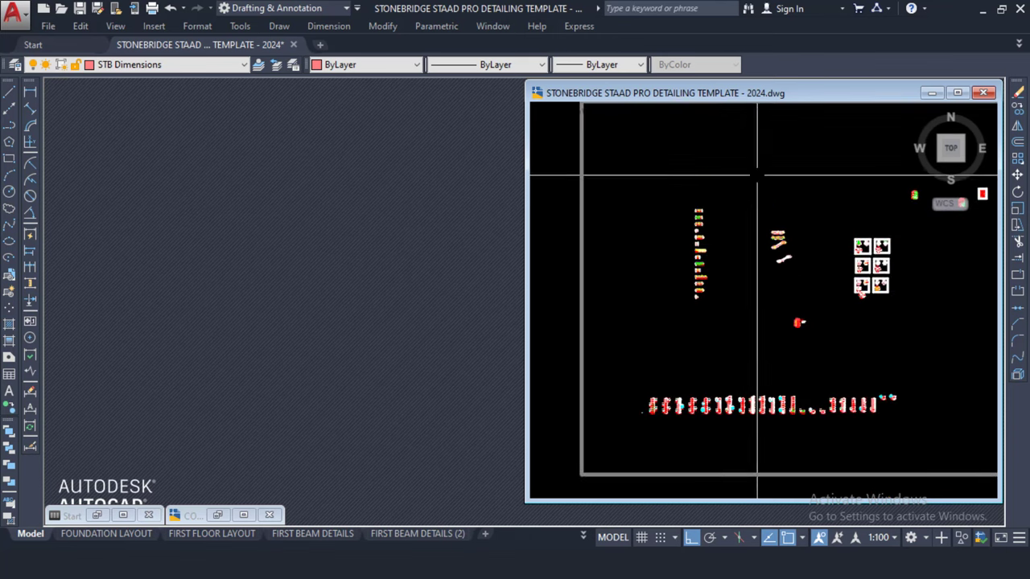
pyautogui.click(958, 94)
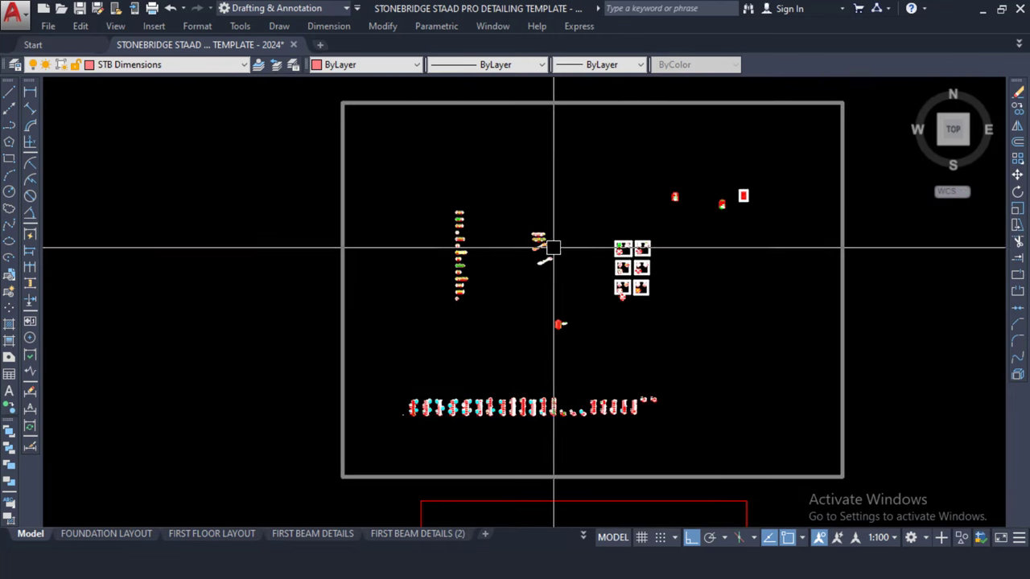
# - Inspect the two pasted slab sections A-A, checking their dimensions, rebar labels and slab titles
pyautogui.scroll(10, 499, 209)
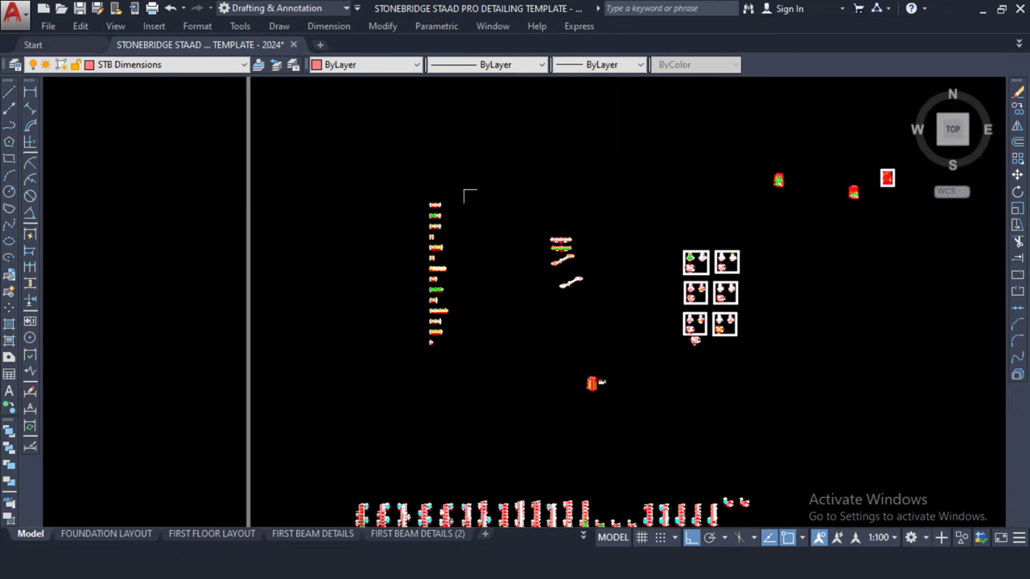
pyautogui.scroll(8, 489, 233)
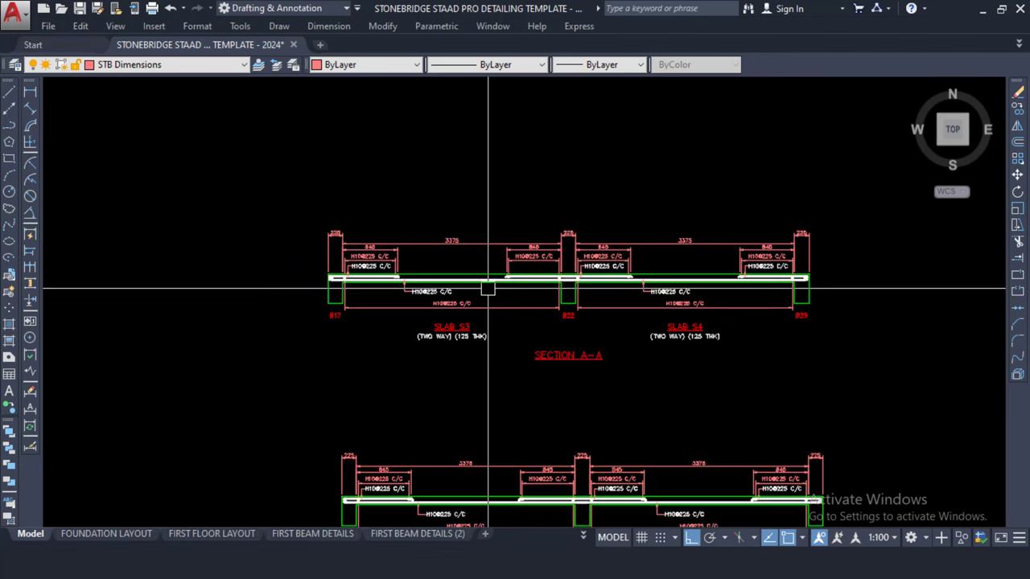
pyautogui.moveTo(477, 232); pyautogui.dragTo(543, 230, button='middle')
pyautogui.scroll(1, 383, 235)
pyautogui.scroll(-1, 414, 218)
pyautogui.scroll(-4, 414, 218)
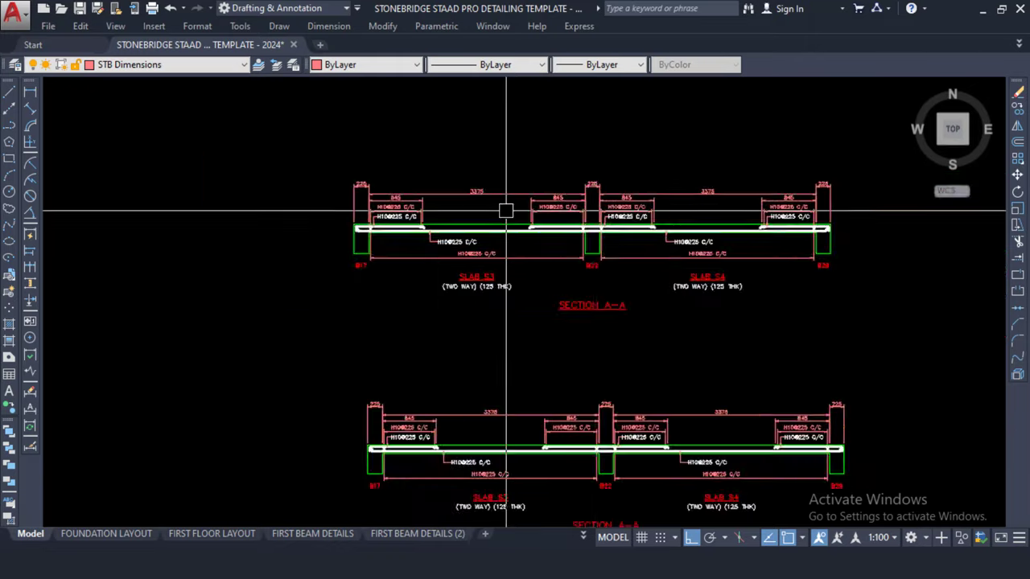
pyautogui.scroll(4, 501, 211)
pyautogui.scroll(-4, 620, 276)
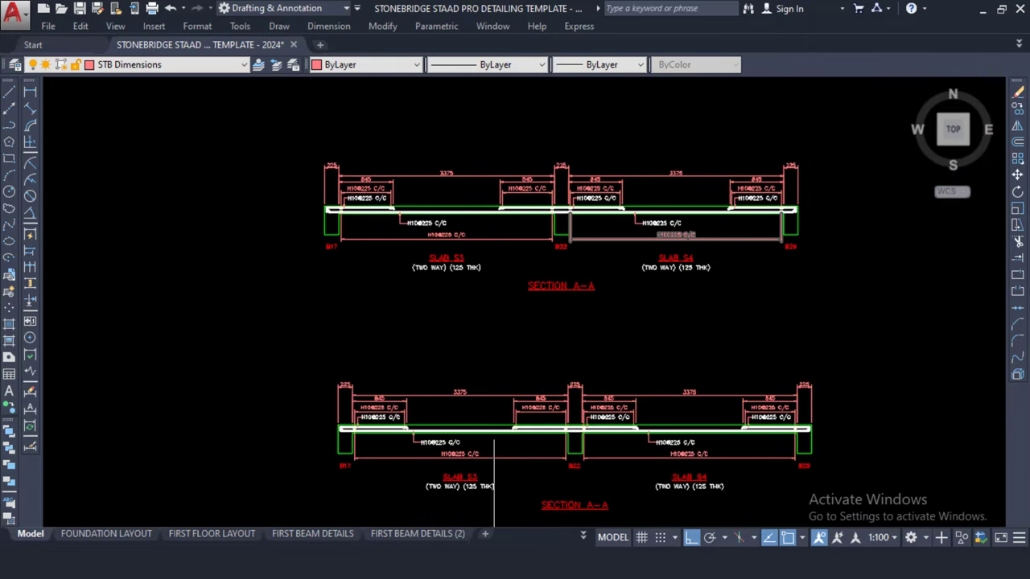
# - Inspect the pasted staircase section, checking the flight, lower landing reinforcement and dimensions
pyautogui.moveTo(483, 517); pyautogui.dragTo(504, 296, button='middle')
pyautogui.scroll(-4, 504, 299)
pyautogui.scroll(8, 552, 404)
pyautogui.moveTo(549, 356); pyautogui.dragTo(620, 257, button='middle')
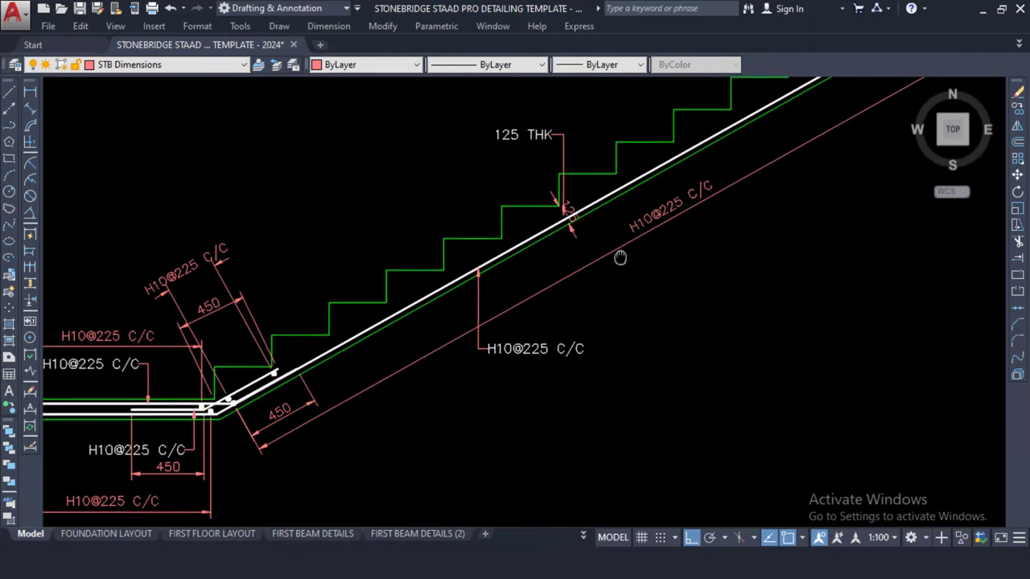
pyautogui.scroll(-4, 632, 230)
pyautogui.scroll(6, 431, 297)
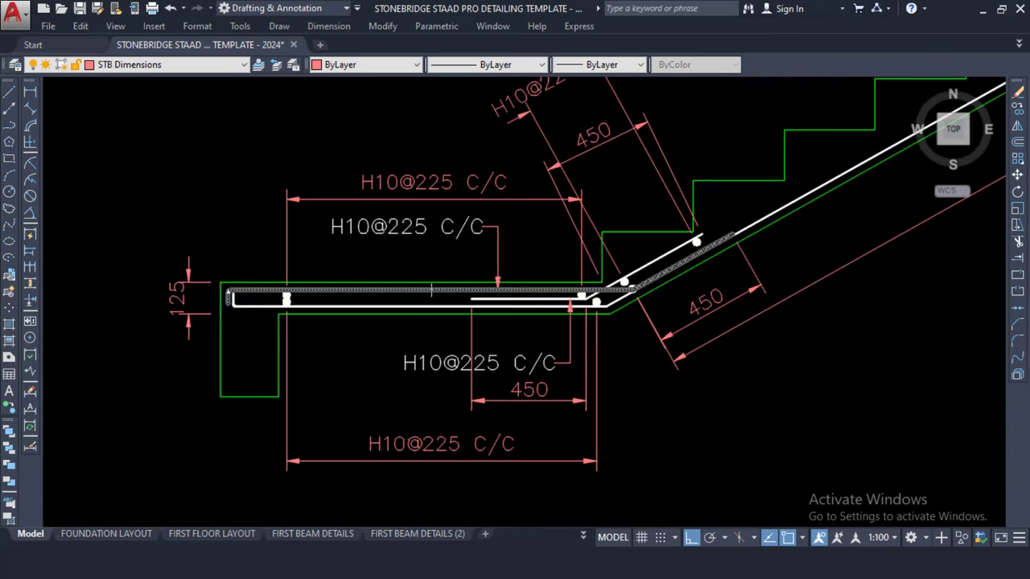
pyautogui.scroll(-6, 473, 291)
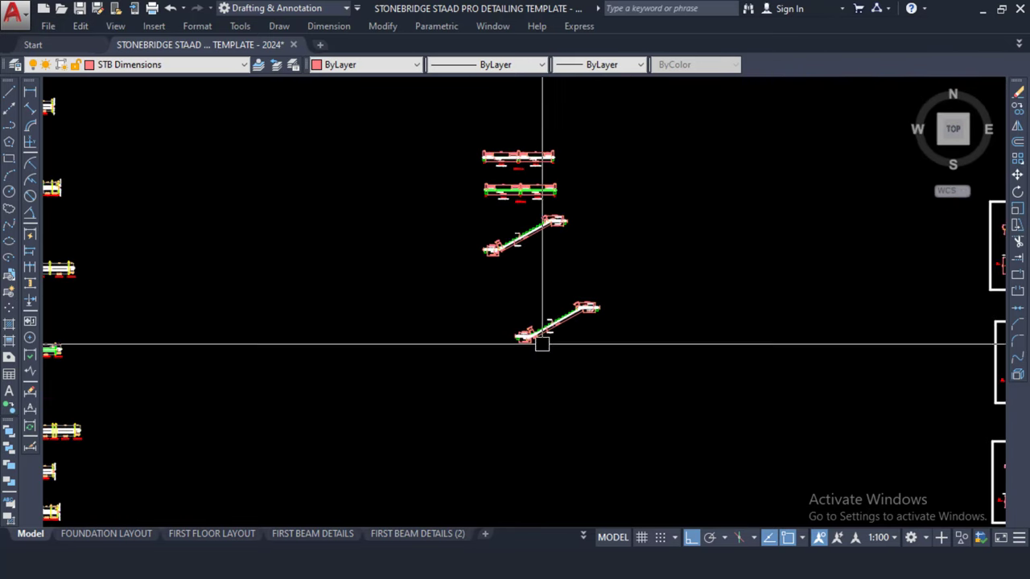
# - Examine the pasted beam details, including the multi-span beam B14 to B16 and the single-span beam B13
pyautogui.moveTo(541, 343); pyautogui.dragTo(790, 329, button='middle')
pyautogui.scroll(10, 316, 248)
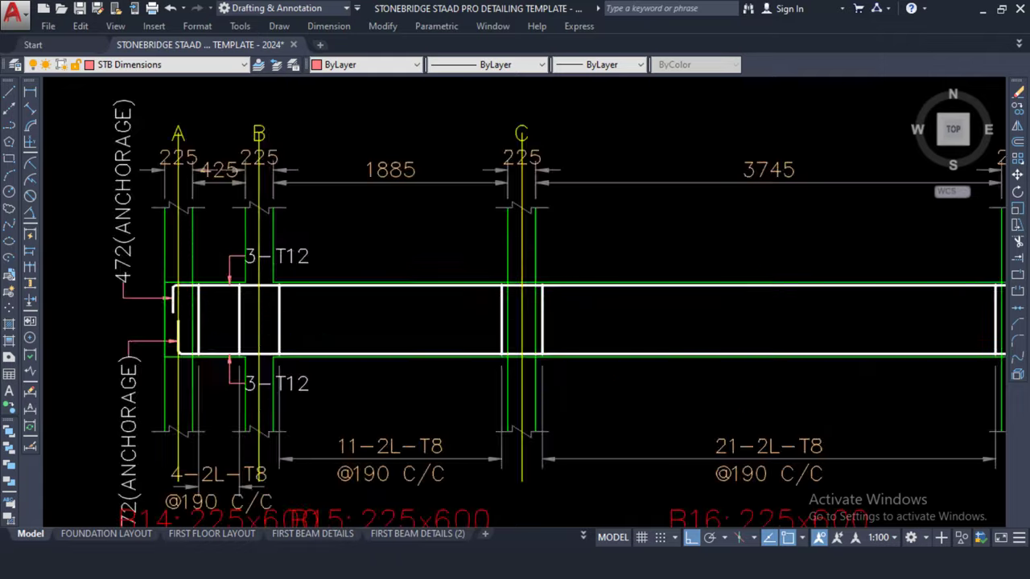
pyautogui.moveTo(270, 291); pyautogui.dragTo(317, 238, button='middle')
pyautogui.scroll(-4, 394, 229)
pyautogui.moveTo(420, 179); pyautogui.dragTo(430, 475, button='middle')
pyautogui.scroll(-2, 430, 475)
pyautogui.scroll(6, 396, 243)
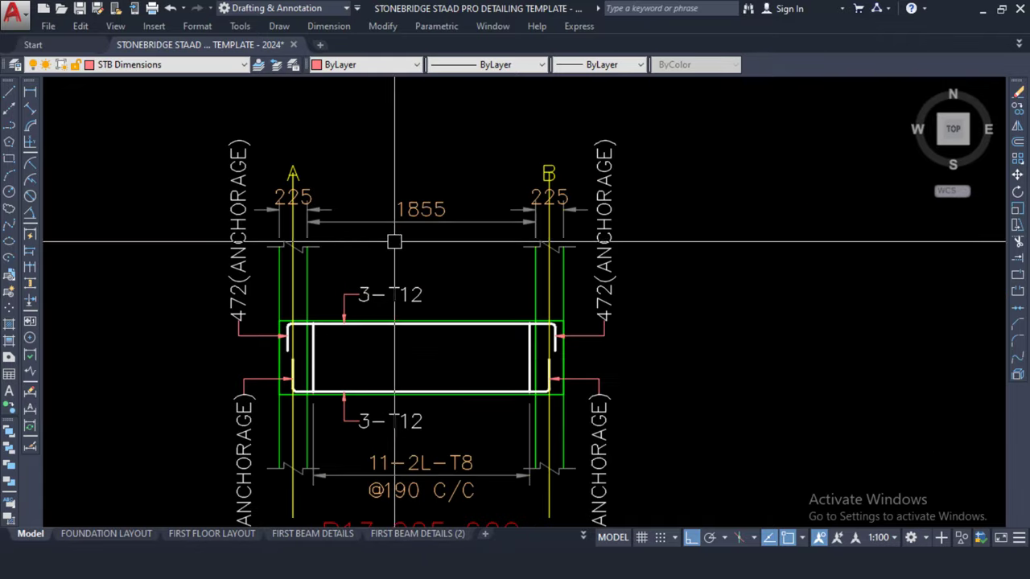
pyautogui.scroll(2, 382, 346)
pyautogui.scroll(-8, 395, 285)
pyautogui.scroll(6, 387, 305)
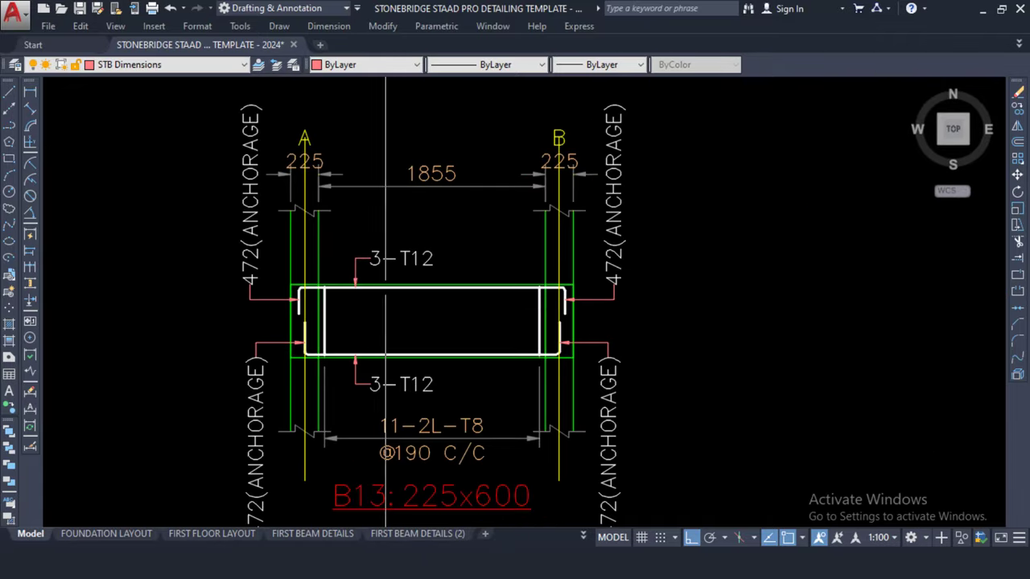
pyautogui.scroll(-8, 384, 272)
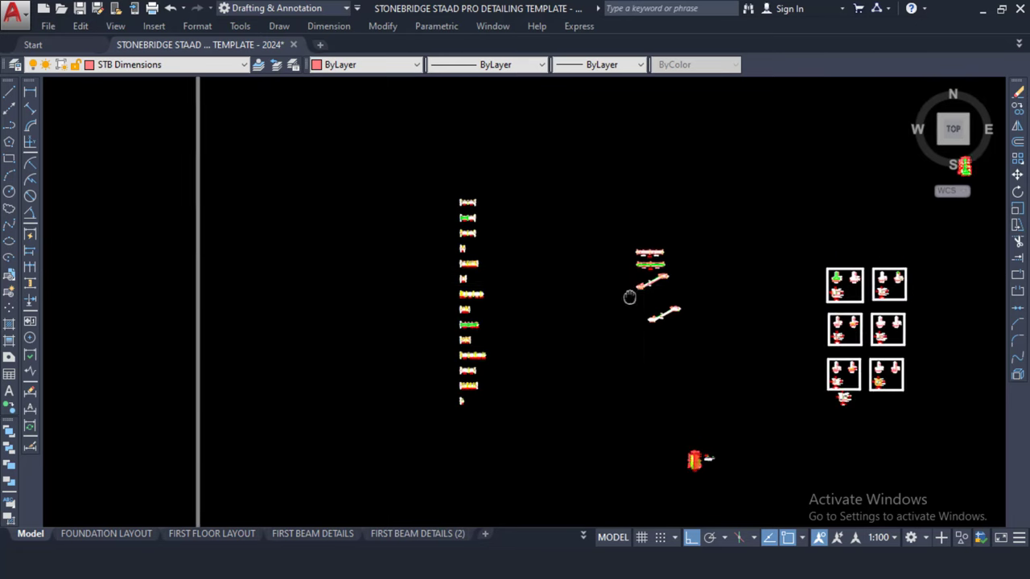
# - Inspect the pasted footing FC2 details, checking Section 3-3, Section 4-4 and the footing plan with its reinforcement labels and dimensions
pyautogui.moveTo(630, 297); pyautogui.dragTo(417, 303, button='middle')
pyautogui.scroll(12, 636, 283)
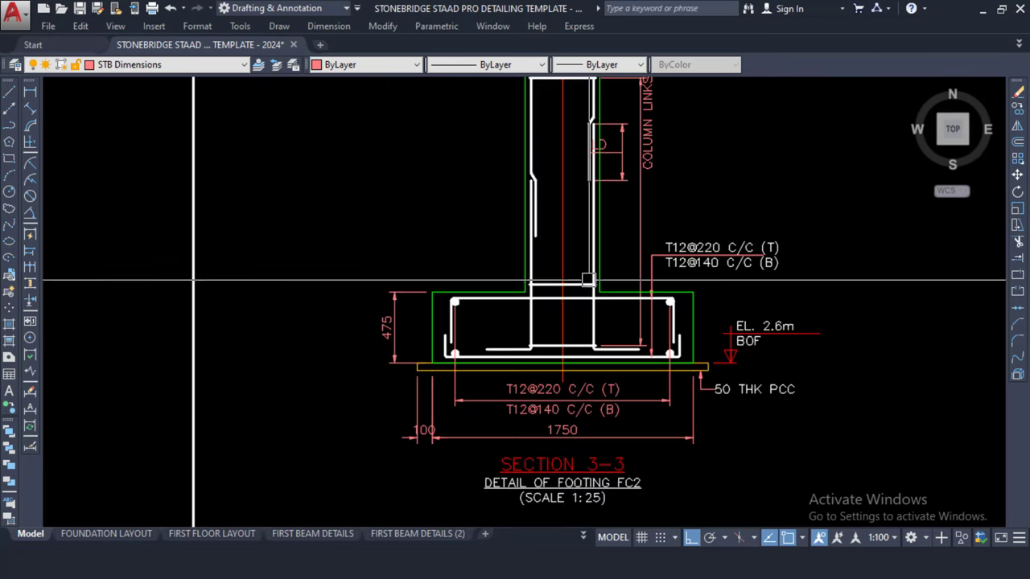
pyautogui.moveTo(536, 281); pyautogui.dragTo(512, 318, button='middle')
pyautogui.scroll(1, 547, 275)
pyautogui.scroll(-3, 501, 296)
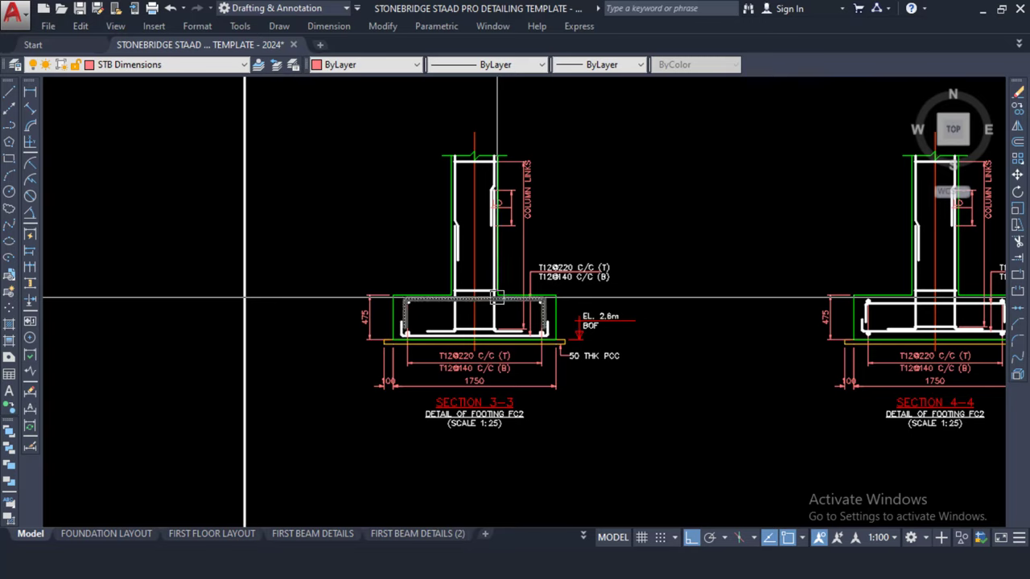
pyautogui.moveTo(494, 379); pyautogui.dragTo(507, 243, button='middle')
pyautogui.scroll(1, 465, 431)
pyautogui.scroll(-10, 523, 274)
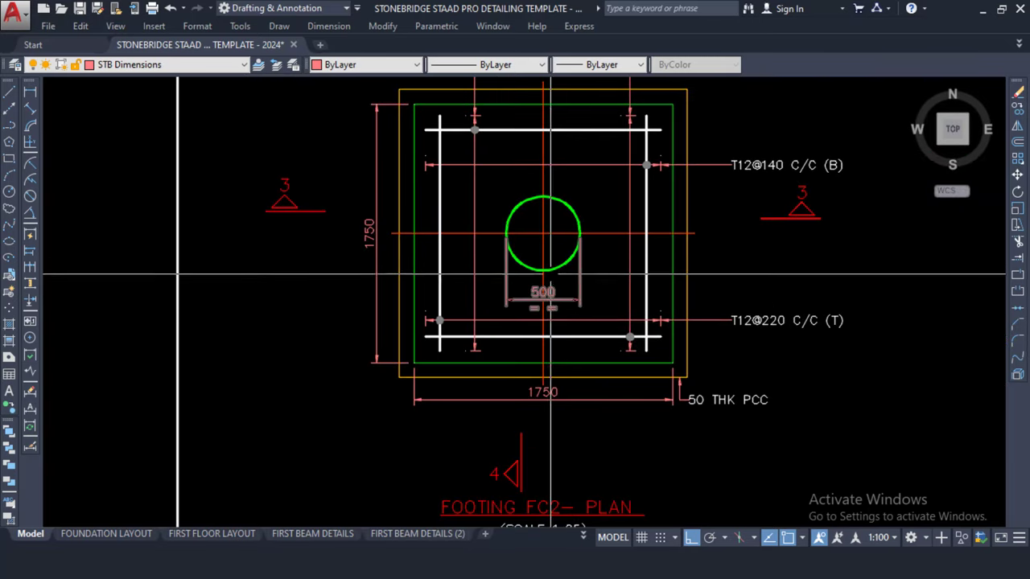
pyautogui.scroll(-2, 577, 310)
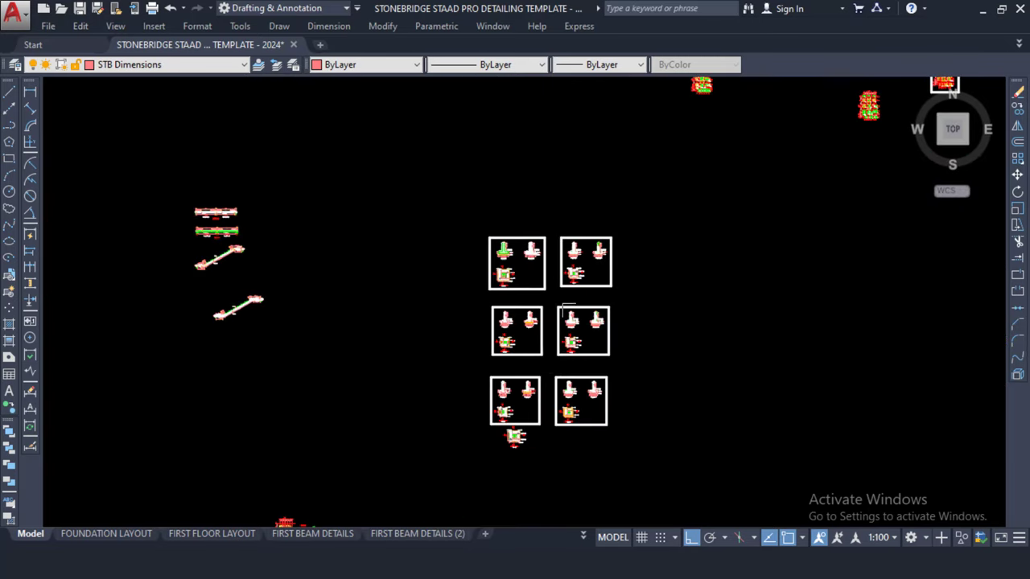
# - Examine the pasted foundation plan, checking the column and footing marks, footing dimensions, grid lines and section markers
pyautogui.moveTo(573, 343); pyautogui.dragTo(377, 457, button='middle')
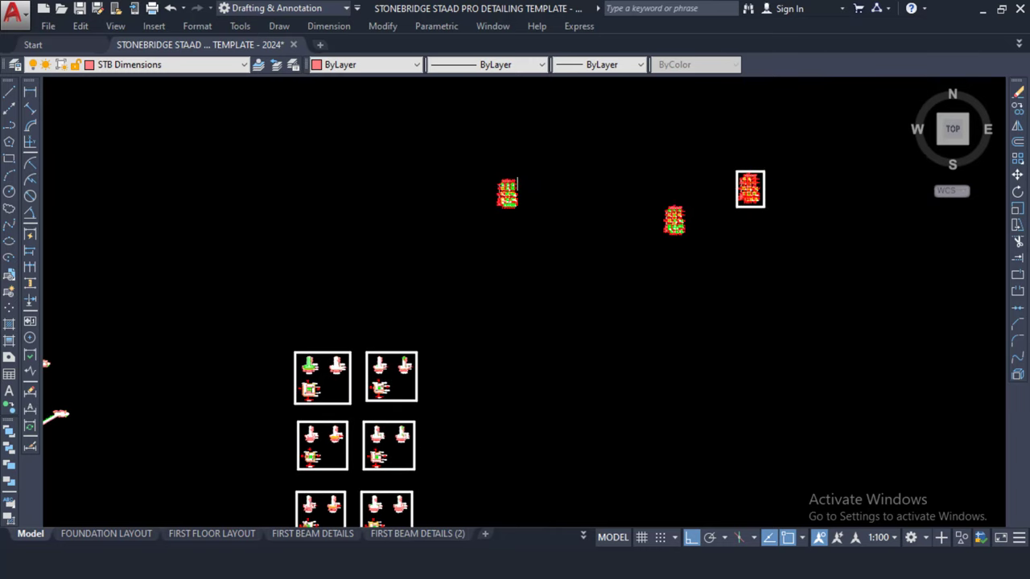
pyautogui.scroll(10, 503, 193)
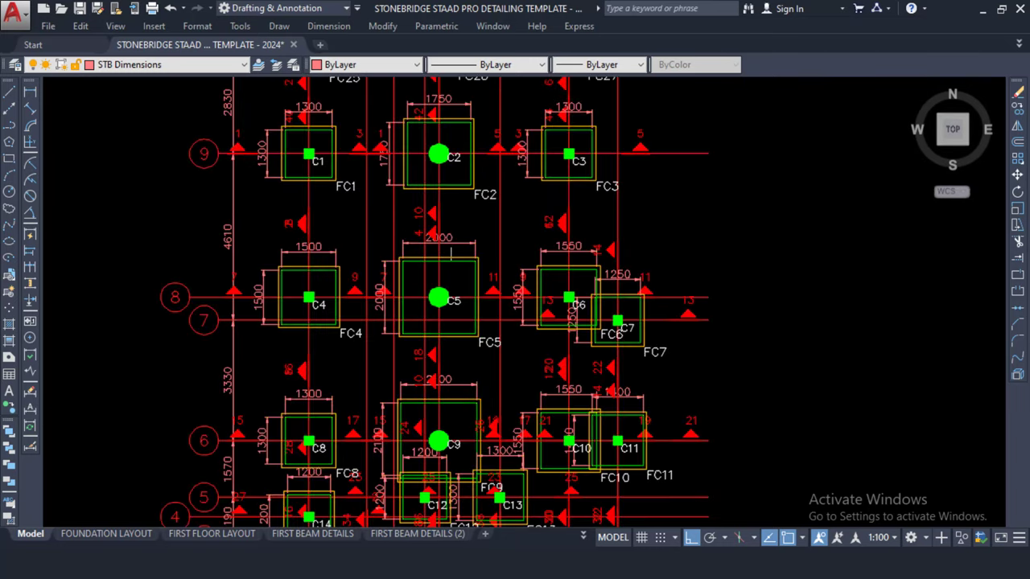
pyautogui.scroll(2, 438, 207)
pyautogui.scroll(-10, 448, 176)
pyautogui.scroll(-10, 448, 175)
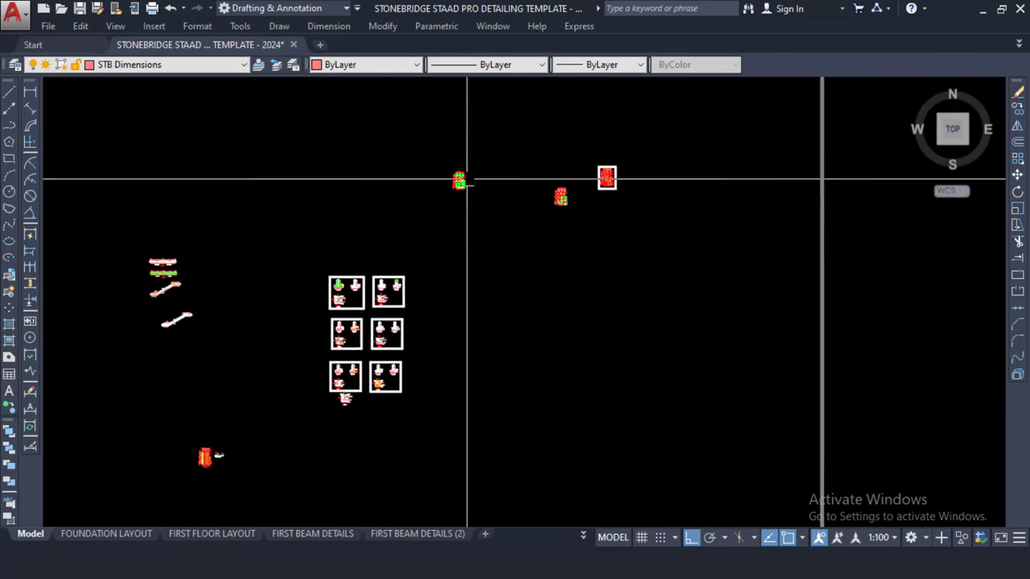
# - Examine the template's sample foundation layout around footings FT2, FT3 and FT4, and view the STB layers in the layer list
pyautogui.scroll(10, 421, 315)
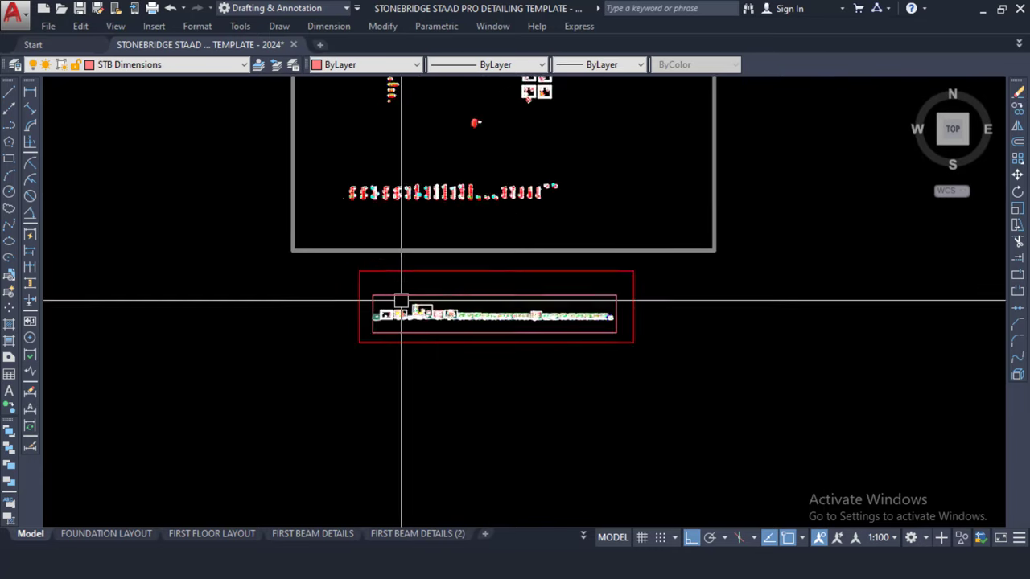
pyautogui.scroll(8, 329, 296)
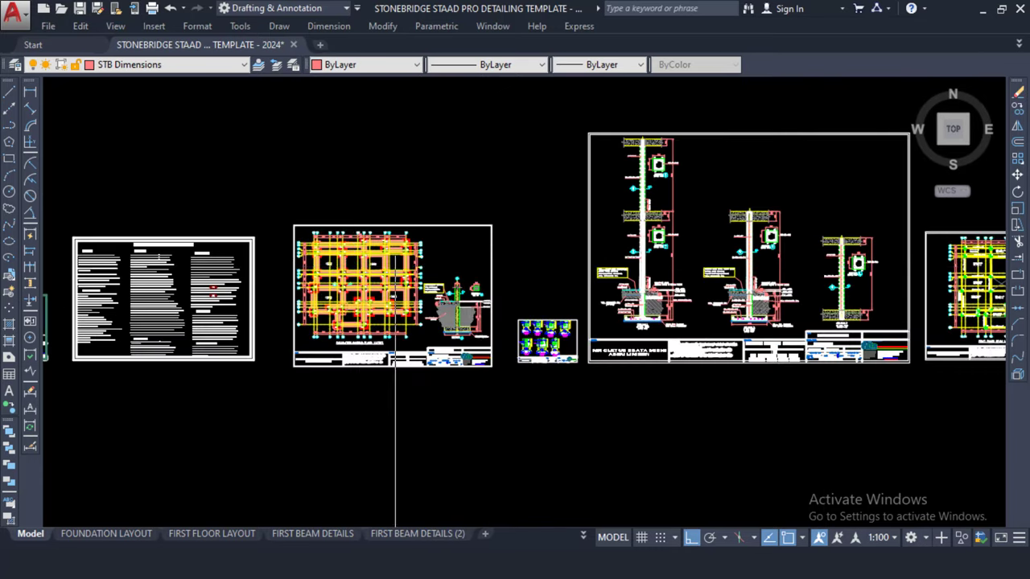
pyautogui.scroll(5, 391, 167)
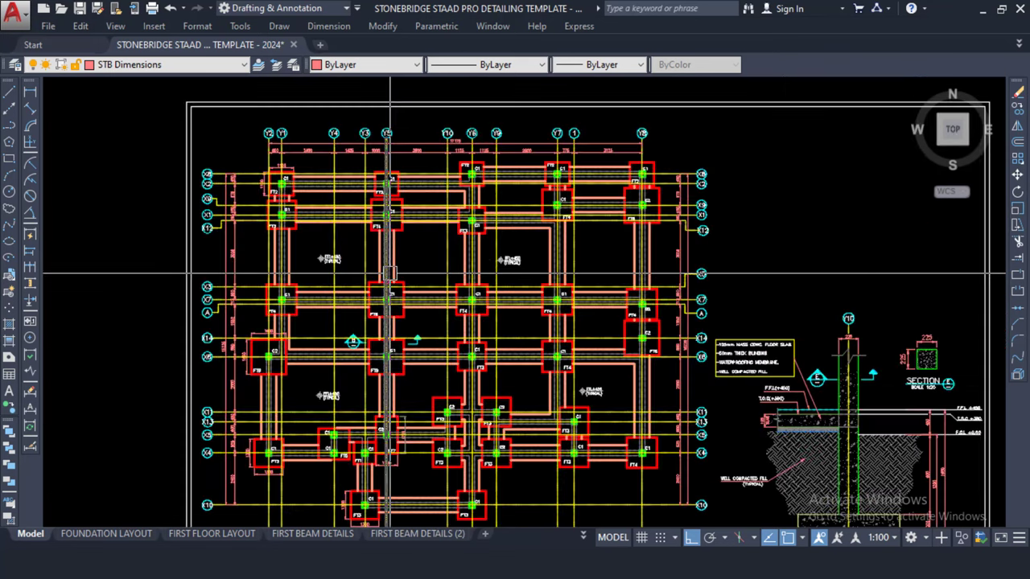
pyautogui.scroll(2, 396, 188)
pyautogui.scroll(2, 397, 188)
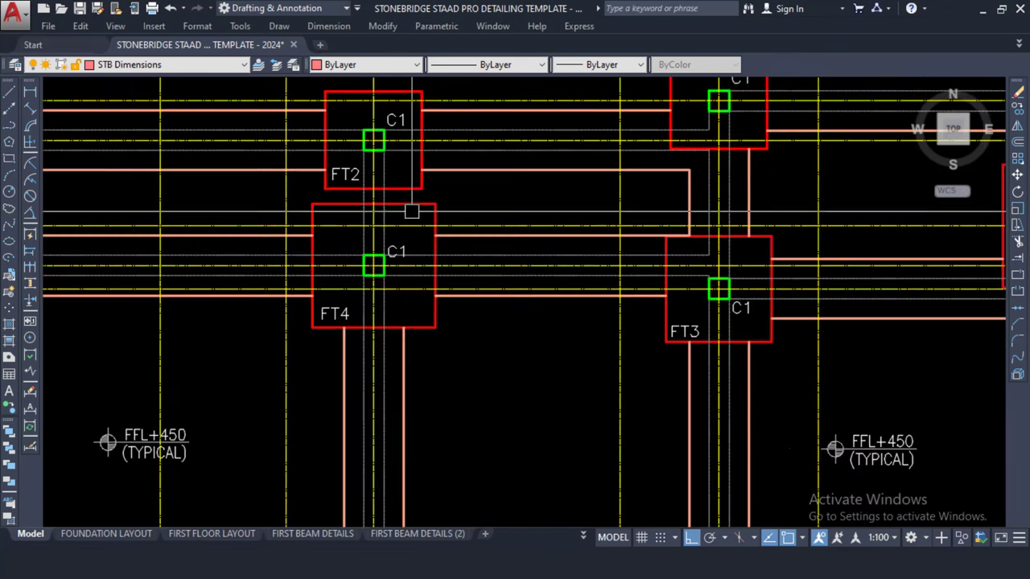
pyautogui.scroll(-4, 426, 207)
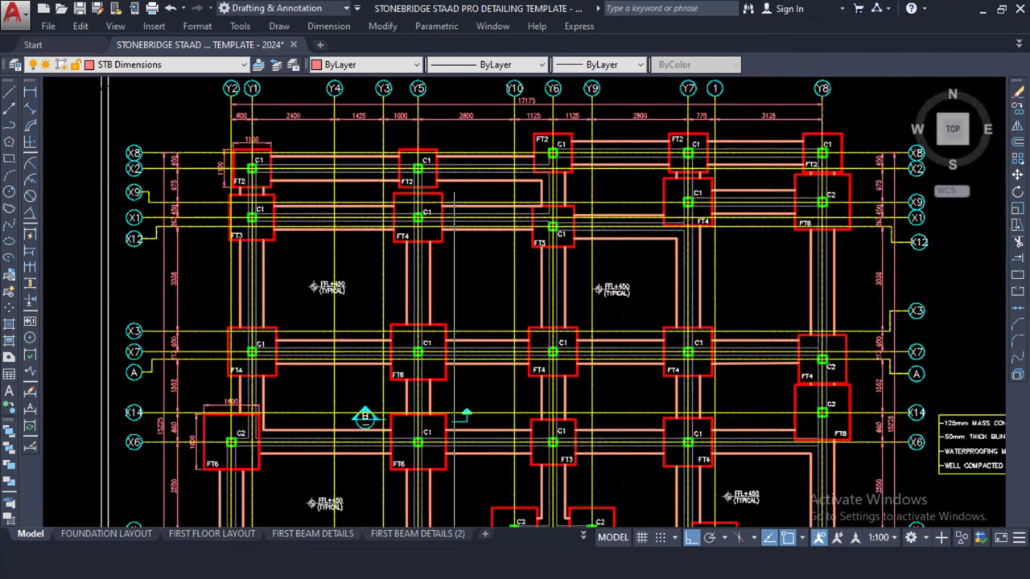
pyautogui.click(161, 66)
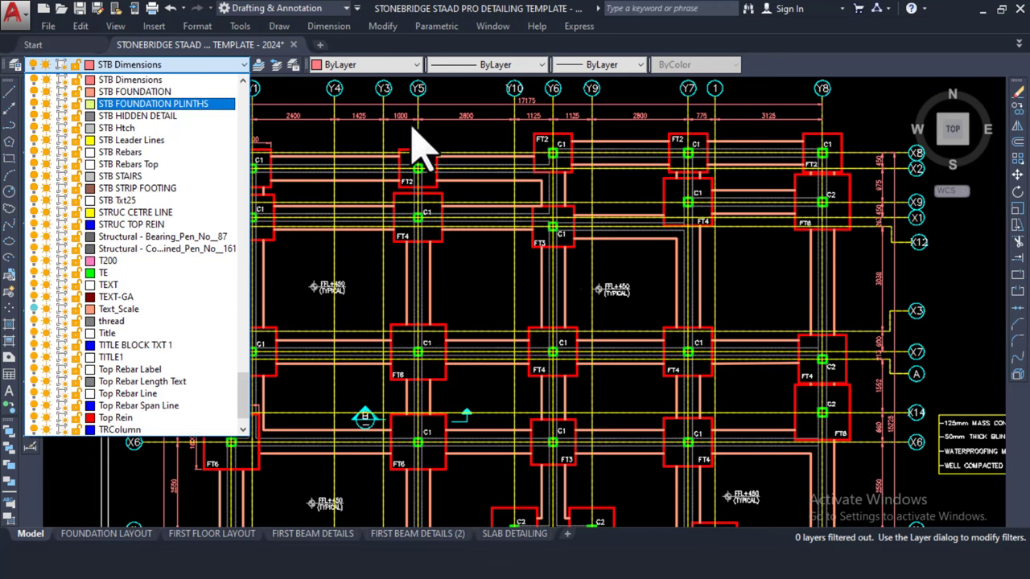
pyautogui.click(465, 152)
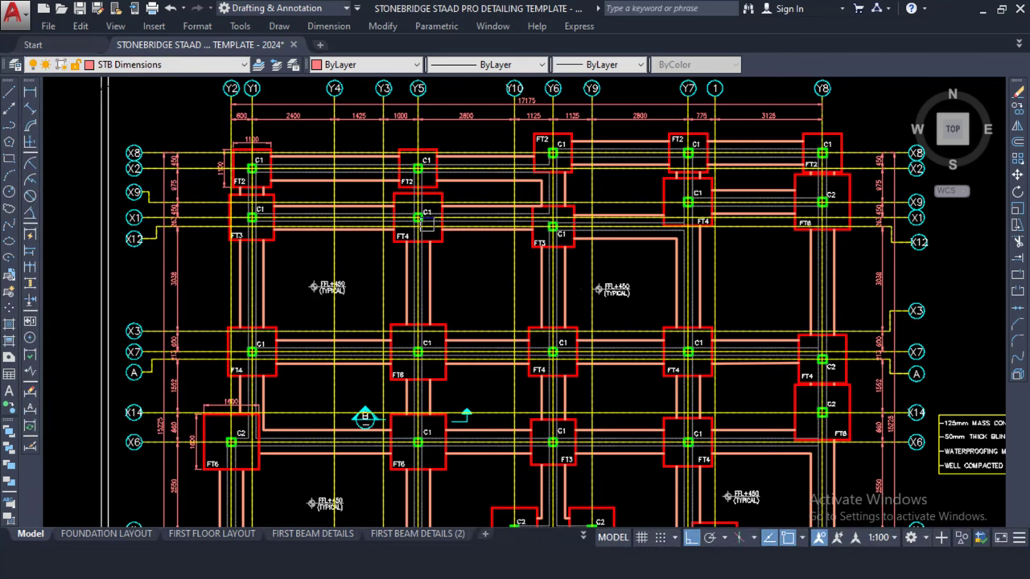
# - Look over the template's sample sheets, including the general construction notes, foundation layout, column details and floor layouts
pyautogui.scroll(-2, 471, 218)
pyautogui.scroll(-6, 471, 218)
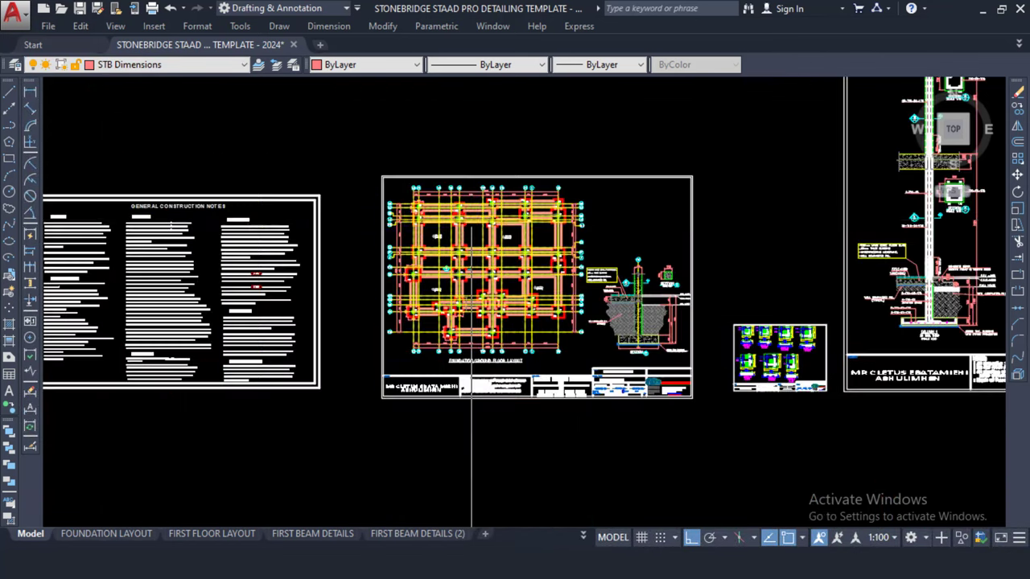
pyautogui.scroll(2, 420, 218)
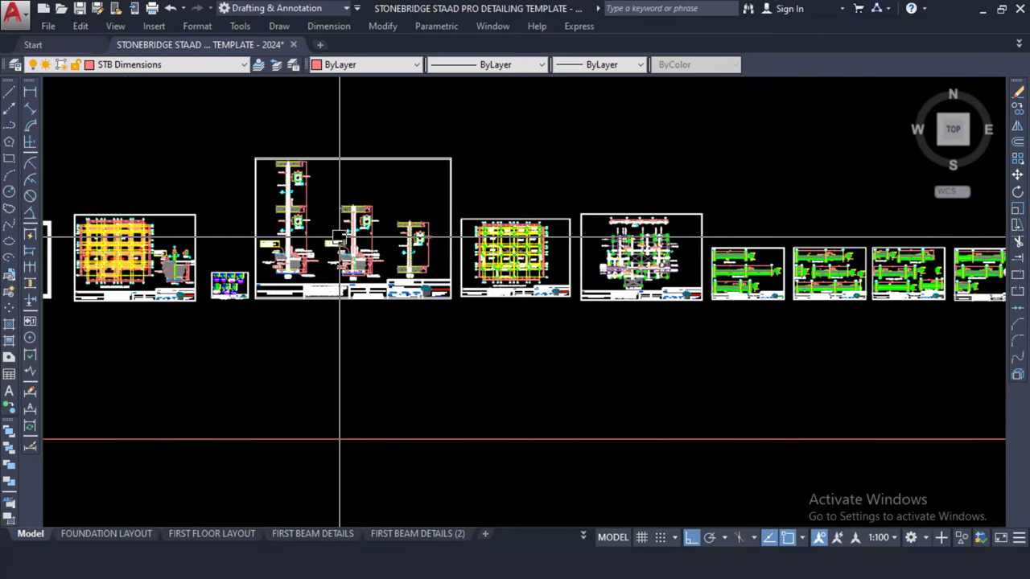
pyautogui.scroll(2, 337, 220)
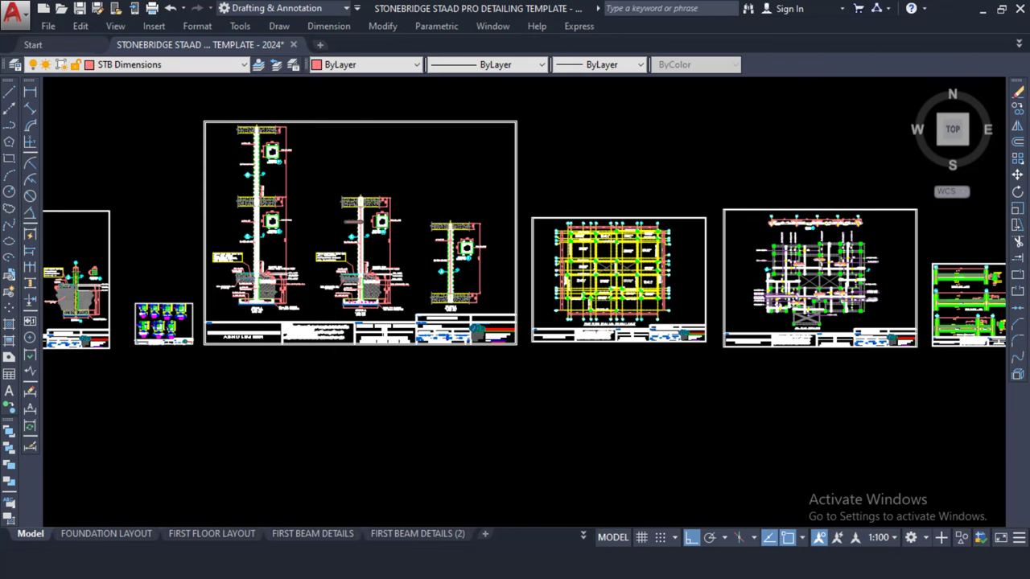
pyautogui.moveTo(339, 230); pyautogui.dragTo(426, 256, button='middle')
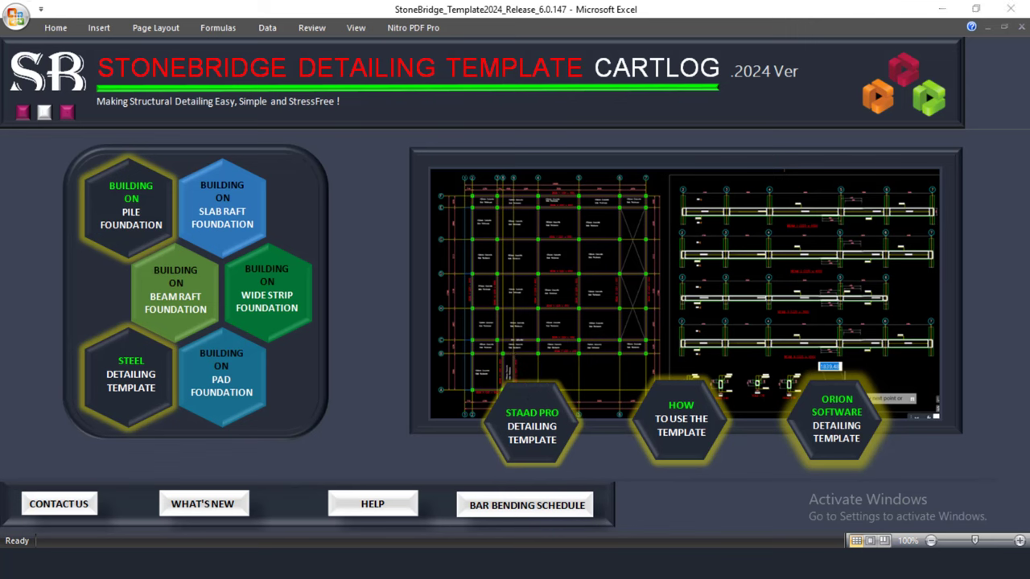
# - Switch from Excel back to the detailing template in AutoCAD and review the pasted columns, staircases and slab sections A-A
pyautogui.click(644, 524)
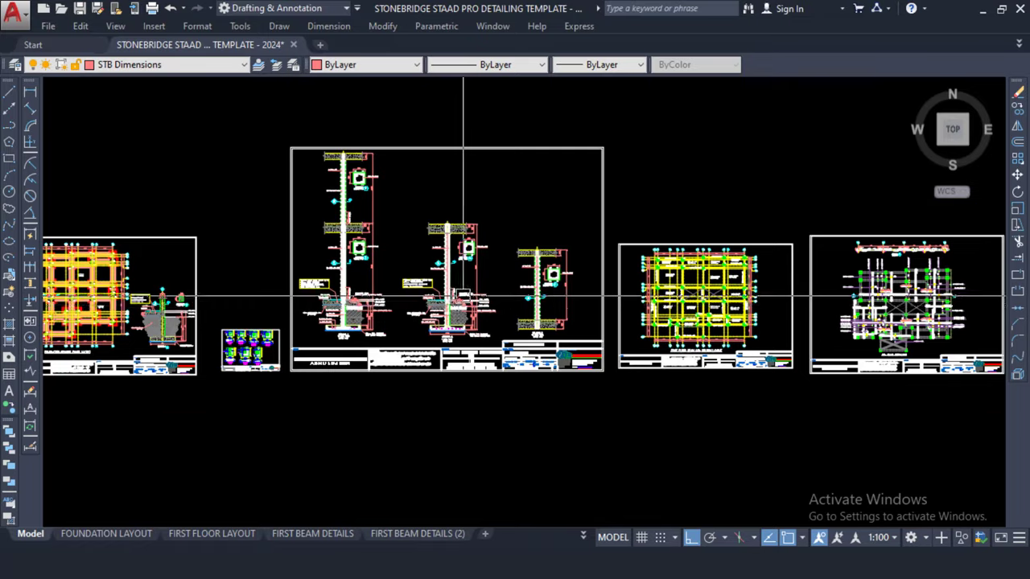
pyautogui.scroll(-6, 463, 296)
pyautogui.moveTo(437, 180); pyautogui.dragTo(437, 382, button='middle')
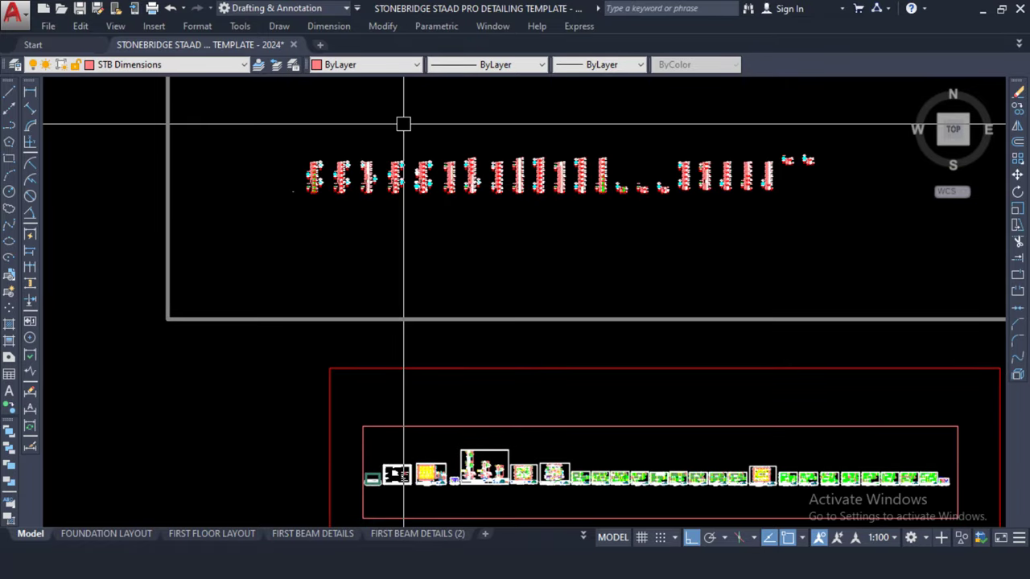
pyautogui.scroll(3, 403, 128)
pyautogui.scroll(-3, 463, 309)
pyautogui.moveTo(473, 227); pyautogui.dragTo(437, 450, button='middle')
pyautogui.scroll(3, 539, 149)
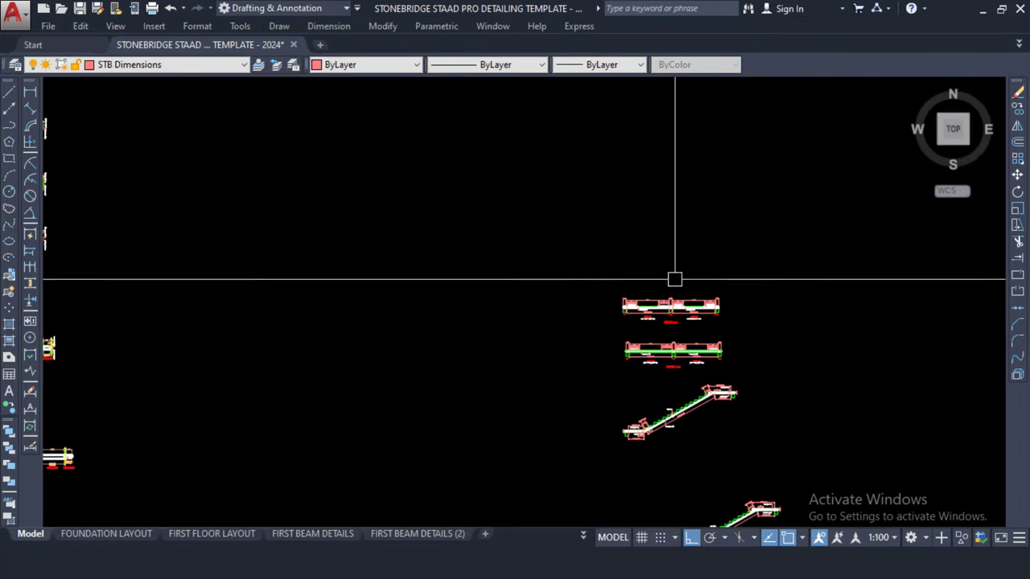
pyautogui.scroll(-1, 680, 322)
pyautogui.scroll(5, 681, 322)
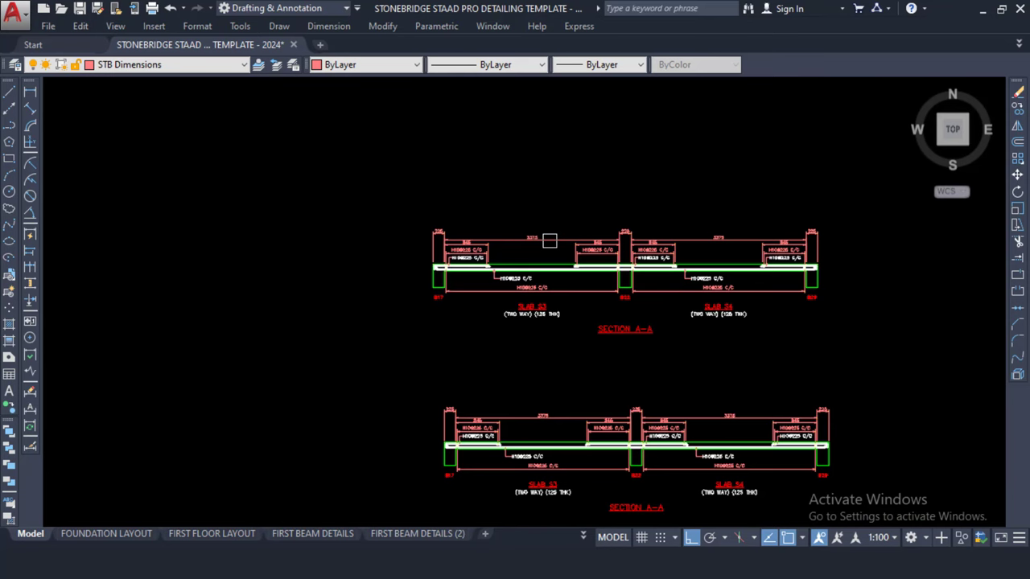
# - Close the STONEBRIDGE STAAD PRO DETAILING TEMPLATE - 2024 drawing without saving changes
pyautogui.click(294, 46)
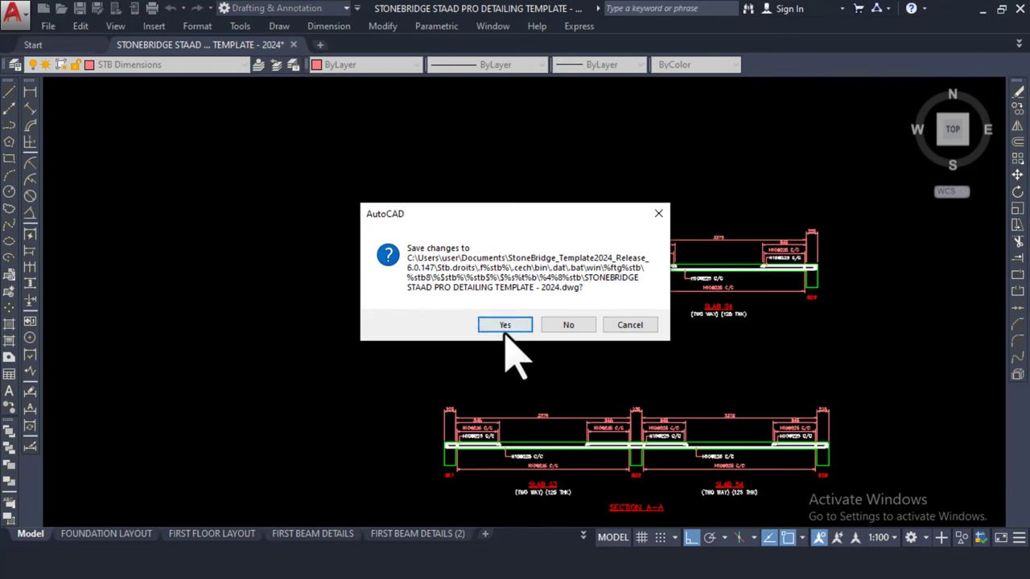
pyautogui.click(569, 325)
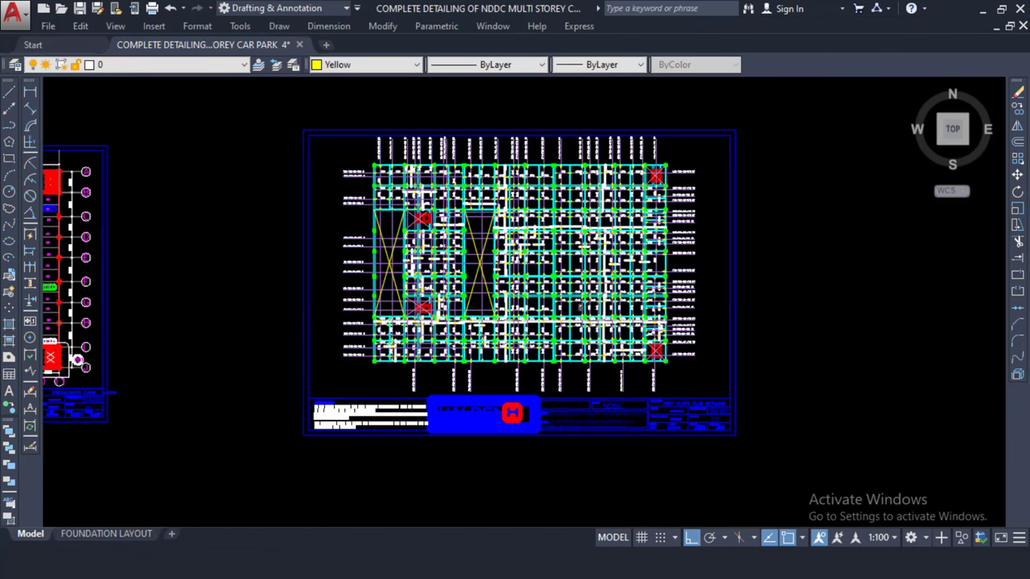
# - Examine the slab reinforcement plan in the NDDC multi-storey car park drawing, checking bar labels, panels and column positions
pyautogui.scroll(4, 511, 248)
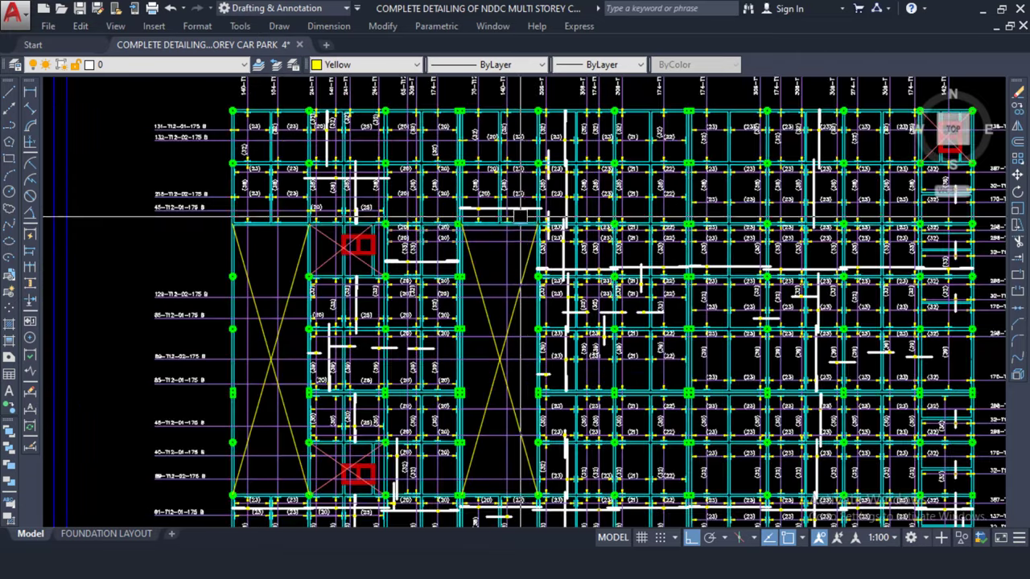
pyautogui.scroll(3, 609, 223)
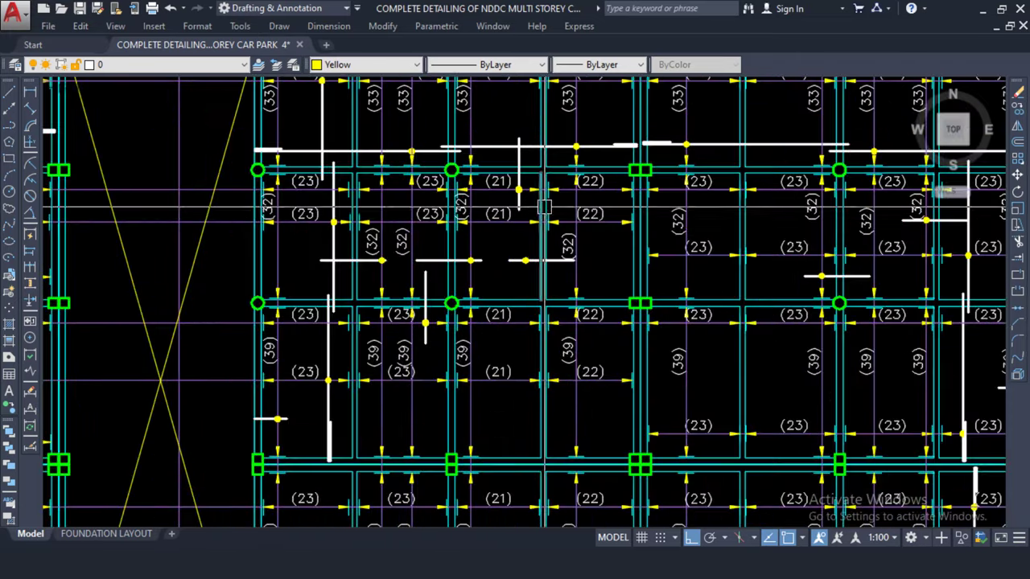
pyautogui.scroll(-8, 547, 208)
pyautogui.scroll(-4, 515, 246)
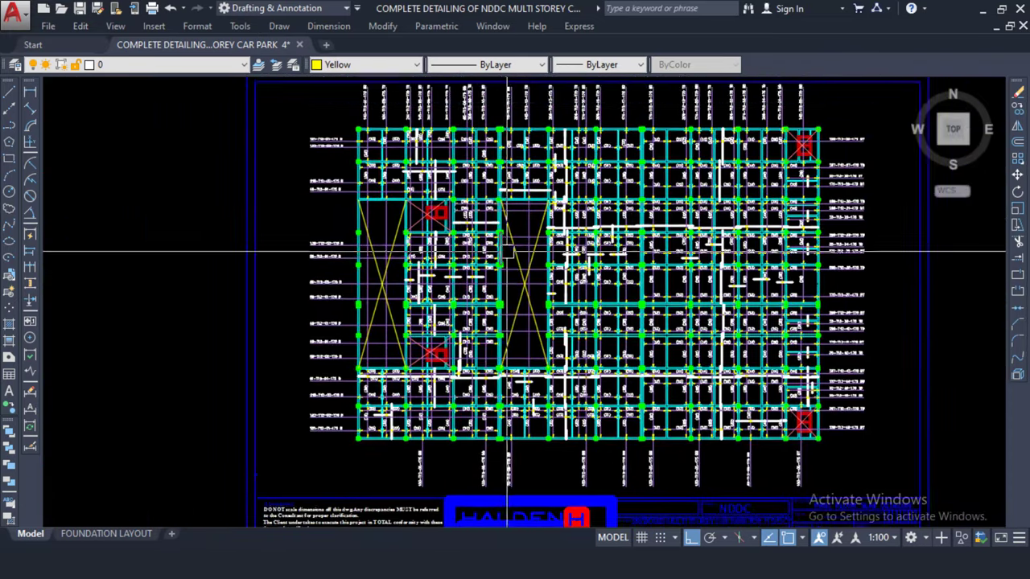
# - Inspect the car park floor plan with its ramps and parking bays, comparing it with the neighbouring slab reinforcement plan
pyautogui.scroll(3, 92, 244)
pyautogui.moveTo(161, 247); pyautogui.dragTo(377, 205, button='middle')
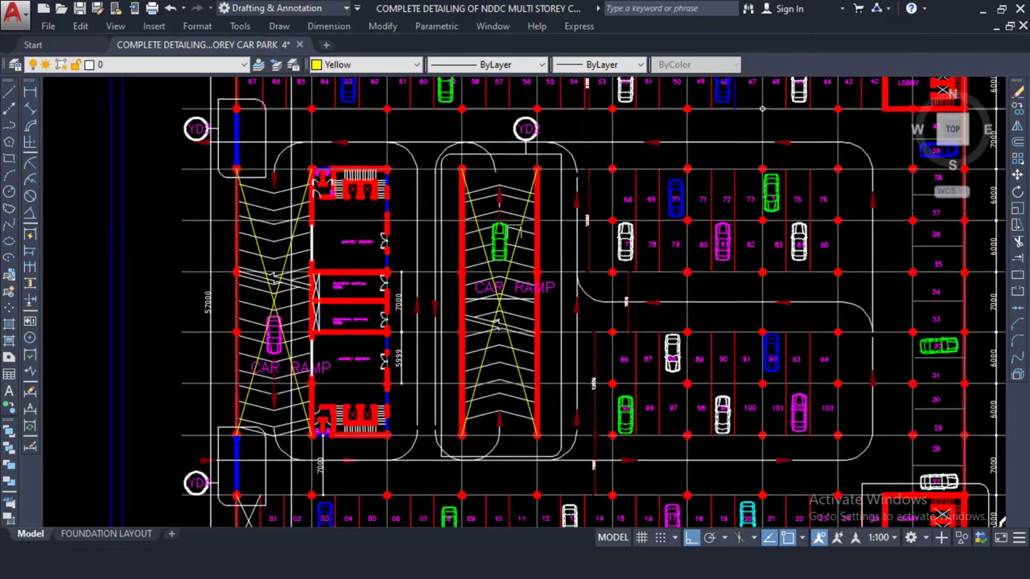
pyautogui.scroll(1, 617, 234)
pyautogui.scroll(-2, 450, 216)
pyautogui.scroll(-2, 538, 228)
pyautogui.moveTo(538, 229); pyautogui.dragTo(332, 228, button='middle')
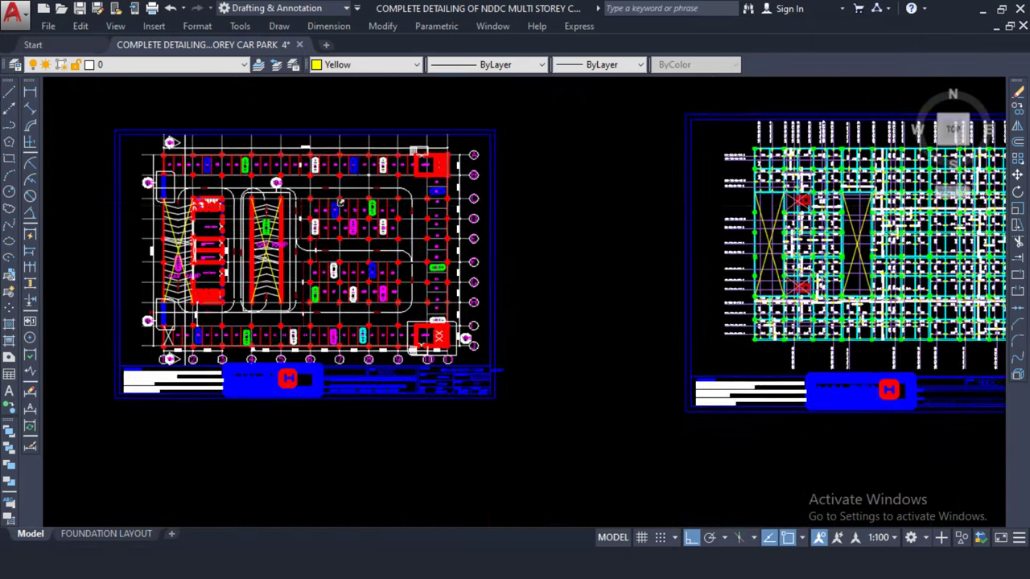
pyautogui.moveTo(735, 226); pyautogui.dragTo(484, 182, button='middle')
pyautogui.scroll(-5, 484, 181)
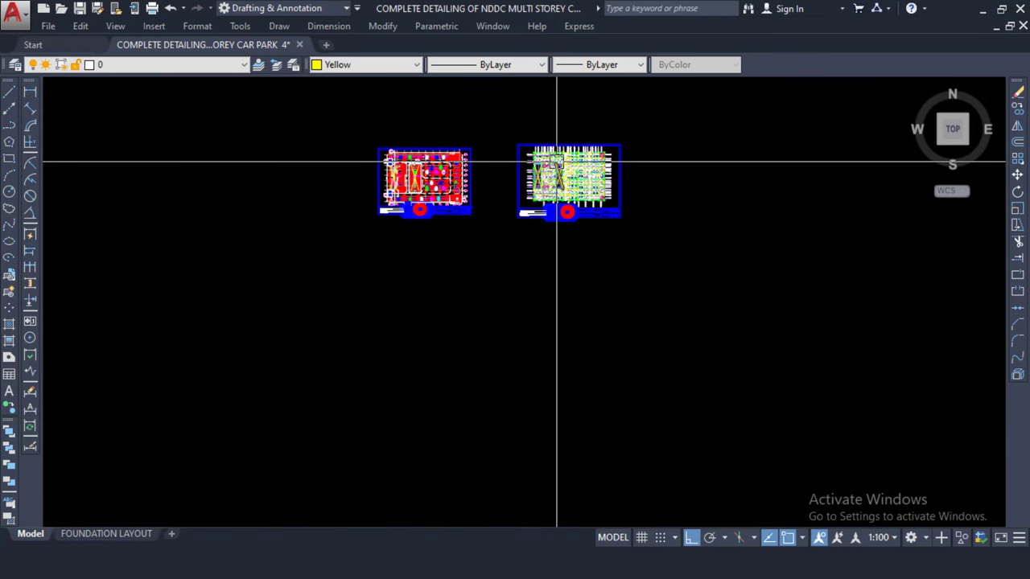
# - Examine the car park's beam detail sheets, checking the 300 x 750 beams 6 to 8 and 1 to 3
pyautogui.scroll(-2, 556, 162)
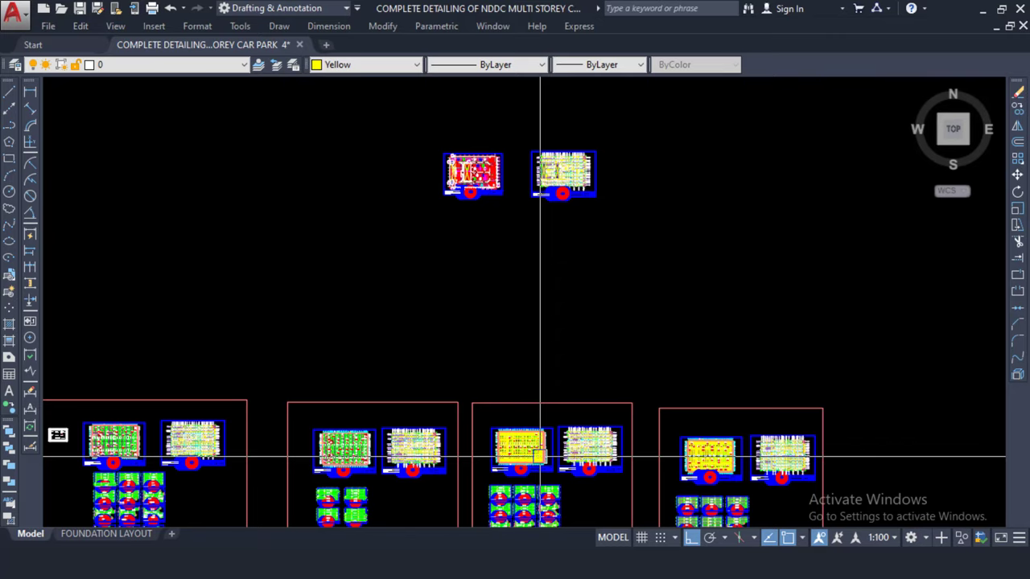
pyautogui.scroll(-2, 532, 219)
pyautogui.scroll(8, 274, 394)
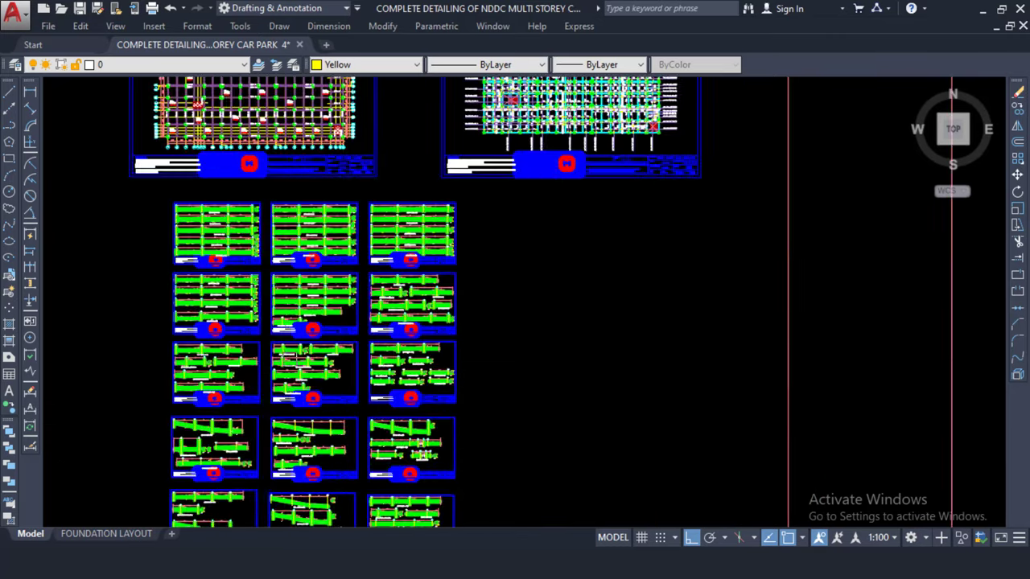
pyautogui.scroll(8, 418, 223)
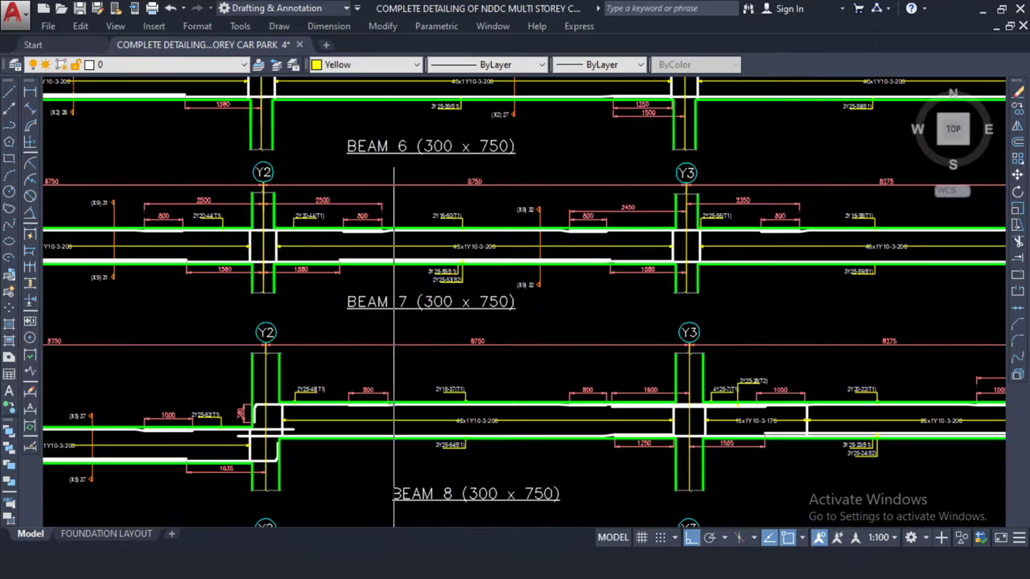
pyautogui.scroll(-4, 394, 242)
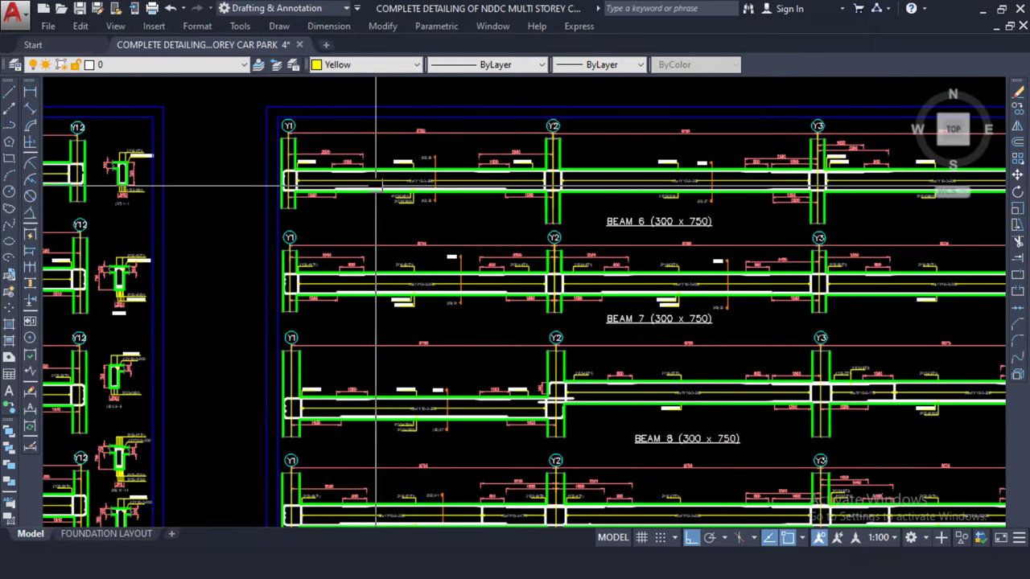
pyautogui.moveTo(375, 186); pyautogui.dragTo(606, 214, button='middle')
pyautogui.moveTo(150, 235); pyautogui.dragTo(591, 236, button='middle')
pyautogui.moveTo(154, 193); pyautogui.dragTo(400, 208, button='middle')
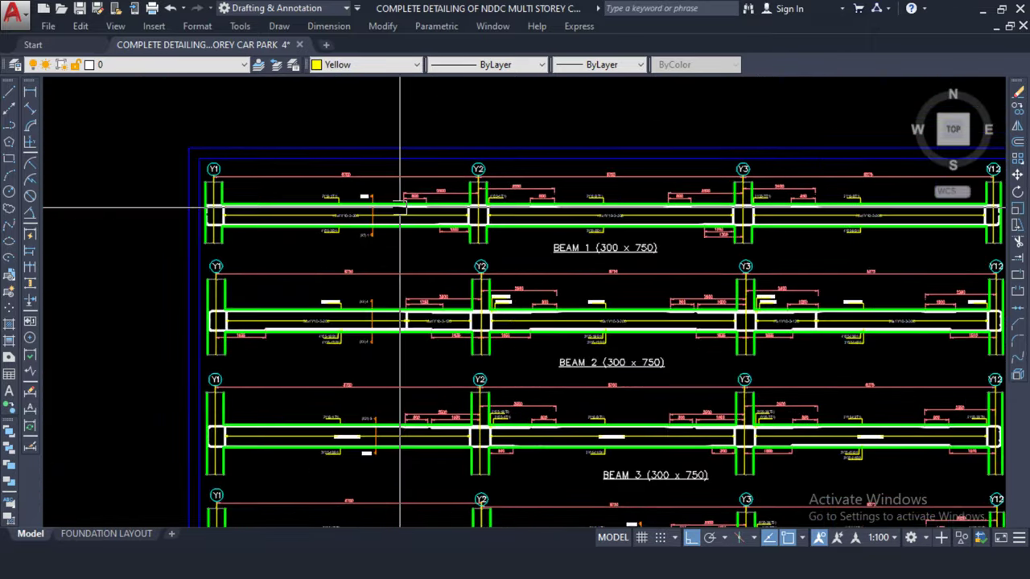
# - Examine the 300 x 750 beam 1 to 4 details between gridlines Y1 and Y3, checking bar labels, stirrup spacing and lap lengths
pyautogui.scroll(2, 284, 208)
pyautogui.scroll(2, 194, 175)
pyautogui.scroll(2, 435, 189)
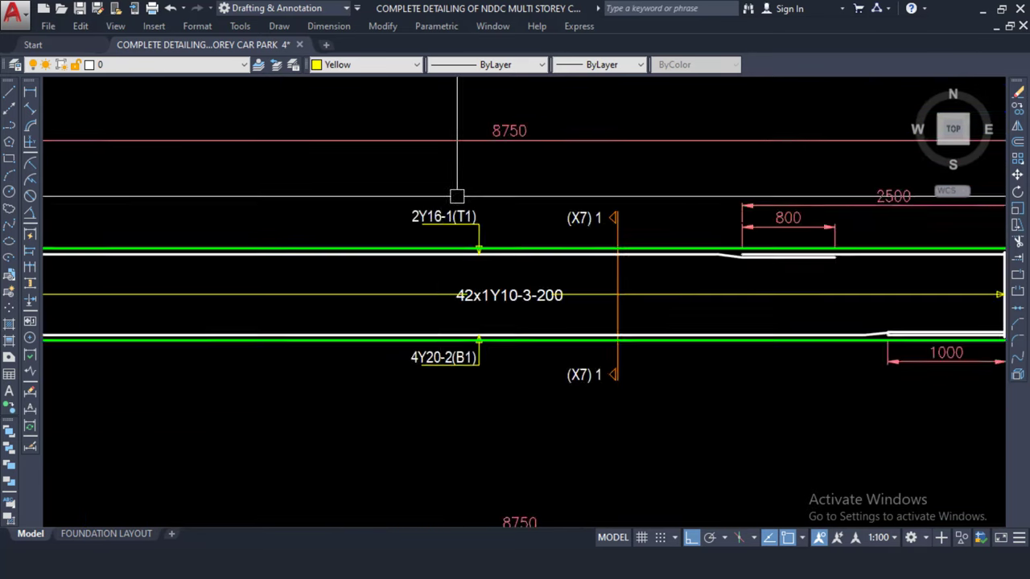
pyautogui.scroll(-4, 467, 200)
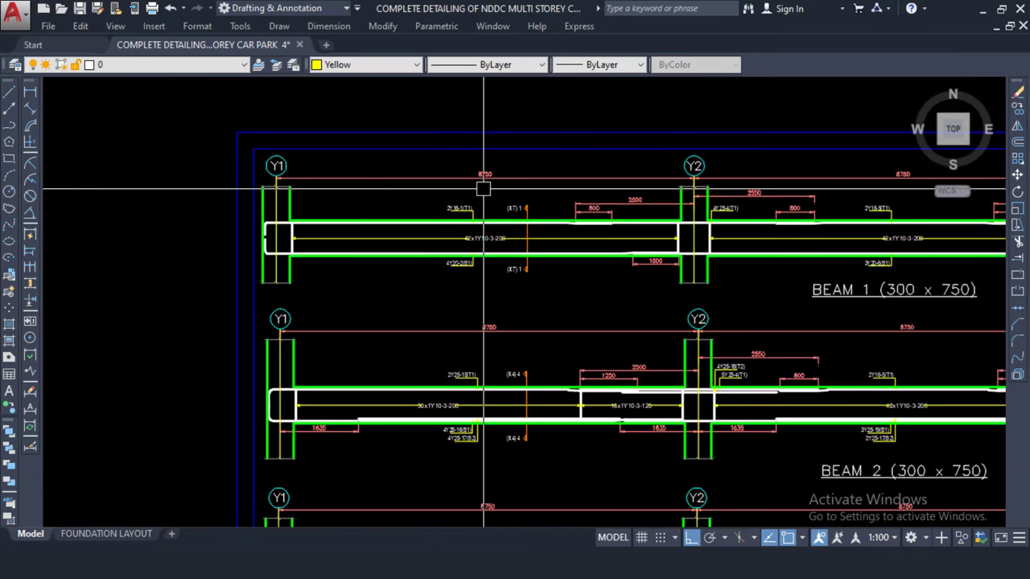
pyautogui.scroll(-4, 474, 193)
pyautogui.scroll(4, 511, 230)
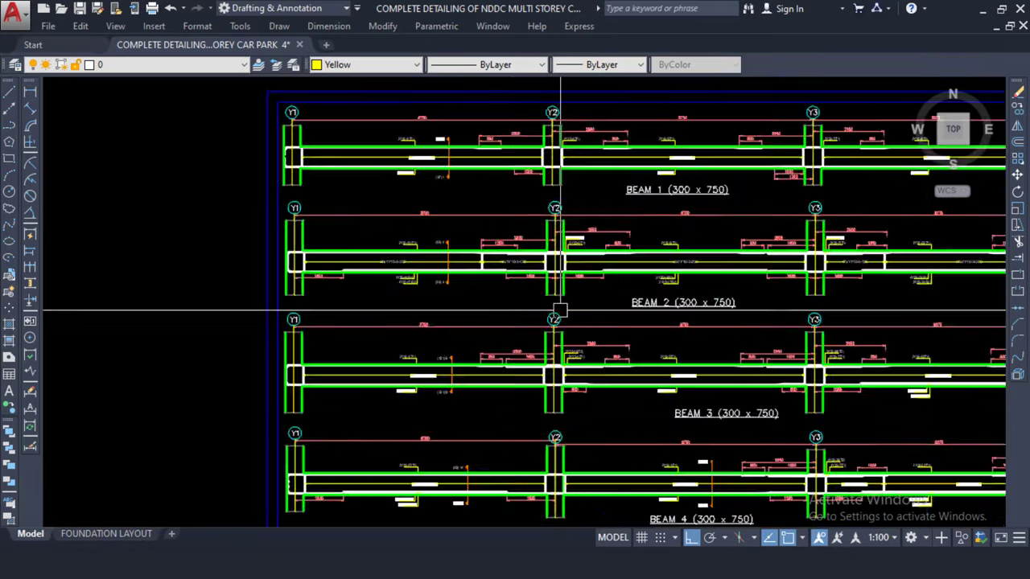
pyautogui.scroll(-6, 523, 233)
pyautogui.scroll(-2, 507, 219)
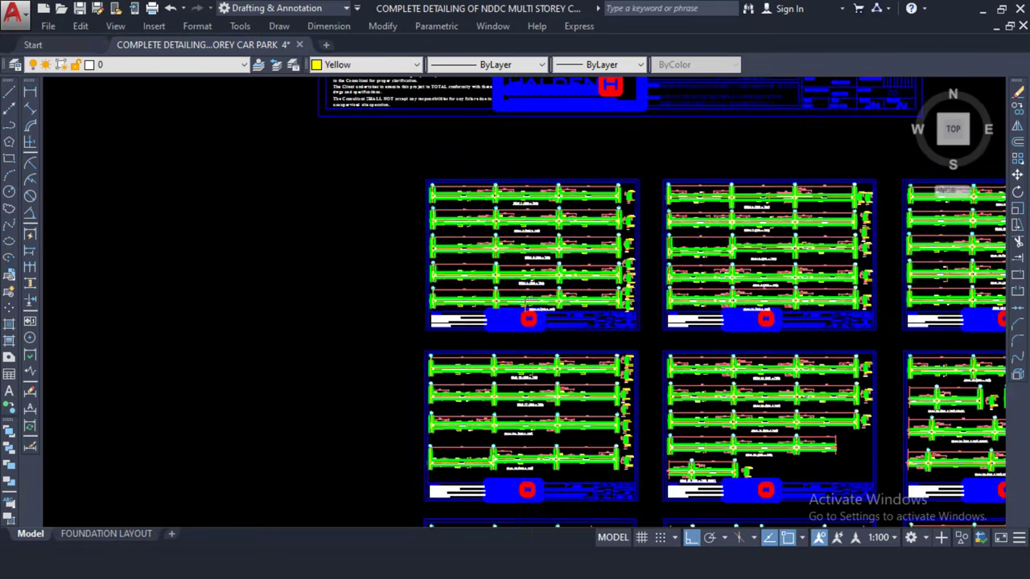
# - Inspect the general arrangement plan above the beam sheets, checking beam numbers, column positions and the 200mm slab thickness notes
pyautogui.moveTo(554, 347); pyautogui.dragTo(392, 274, button='middle')
pyautogui.scroll(-6, 410, 239)
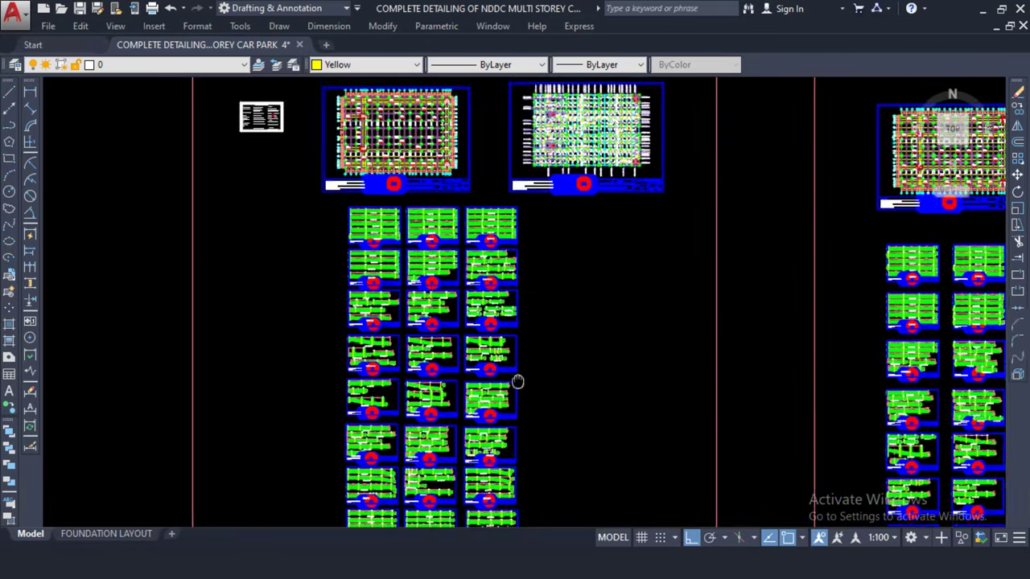
pyautogui.scroll(6, 382, 196)
pyautogui.scroll(3, 382, 196)
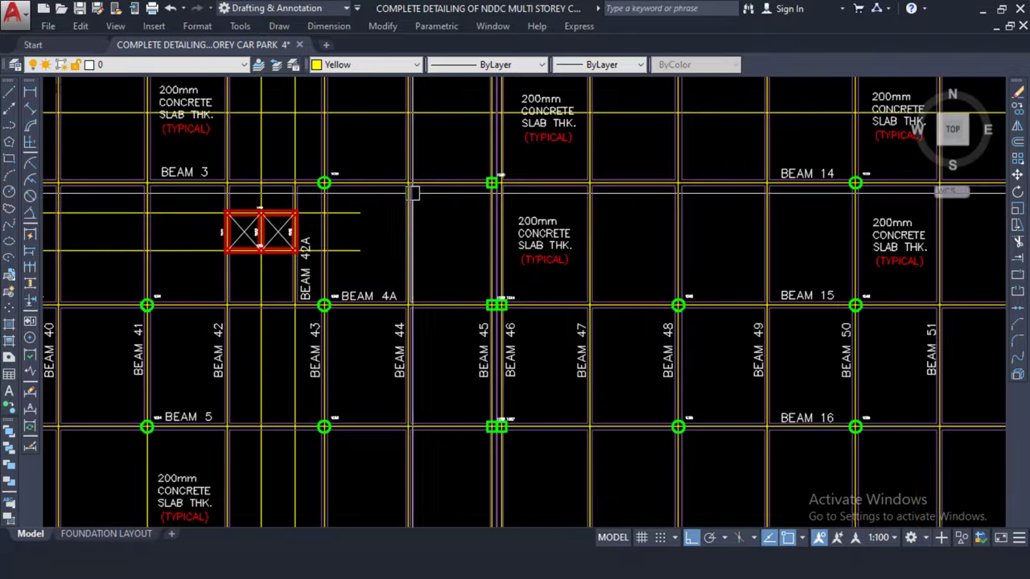
pyautogui.scroll(-8, 405, 193)
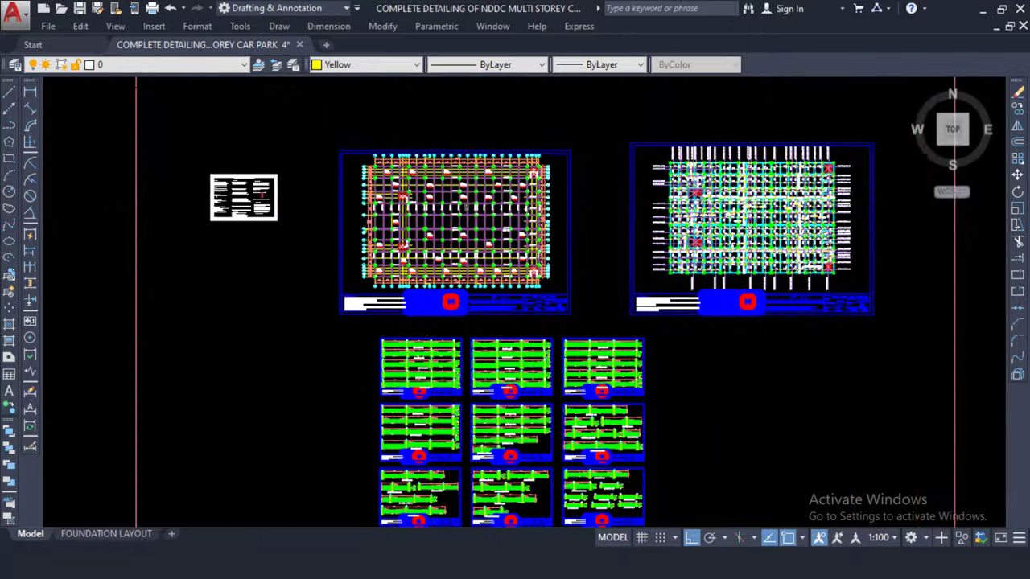
pyautogui.scroll(8, 459, 213)
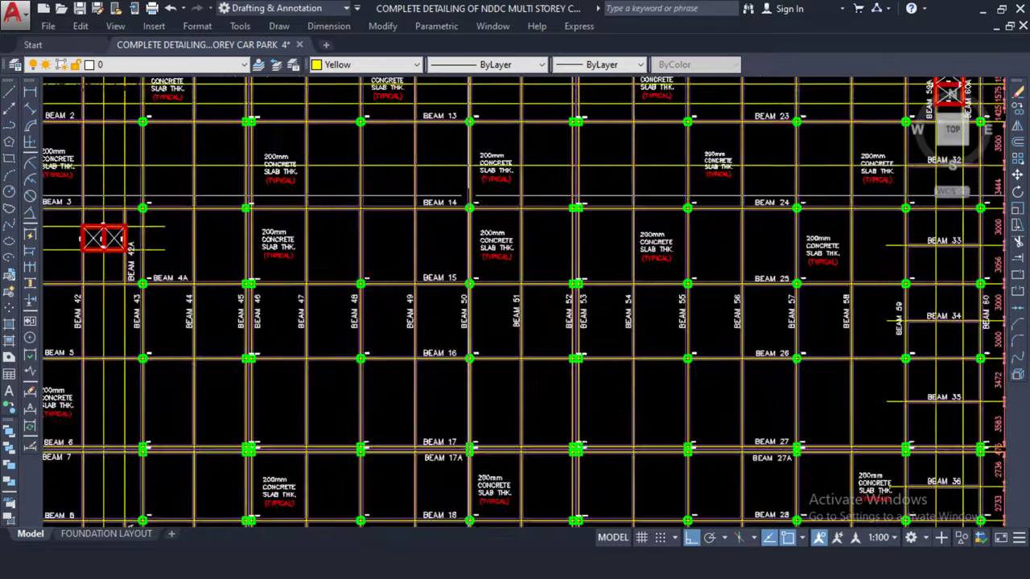
pyautogui.scroll(2, 481, 160)
pyautogui.scroll(-10, 388, 170)
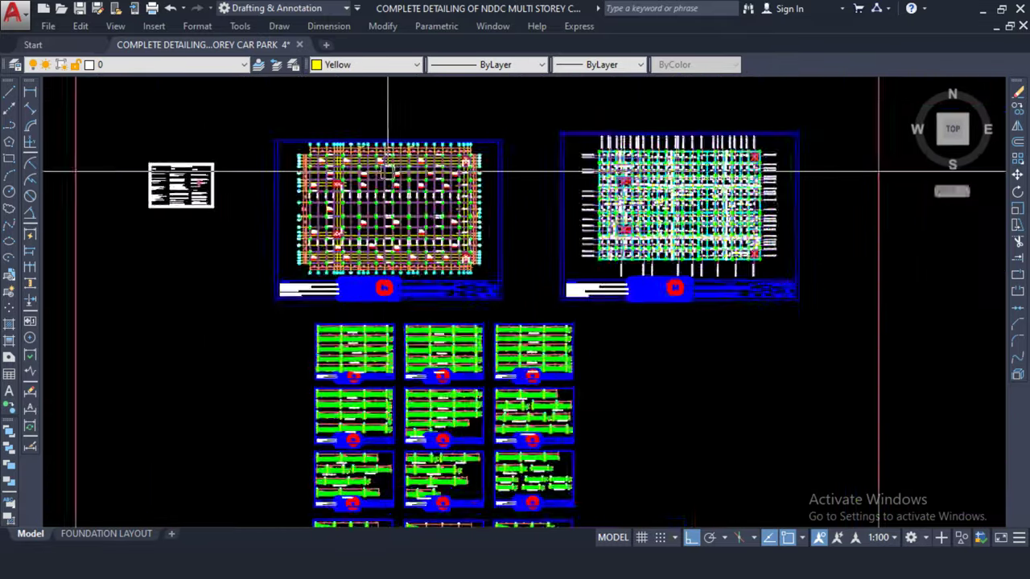
pyautogui.scroll(-1, 388, 171)
# - Survey the neighbouring floors' drawing groups and view the general arrangement plan of another floor
pyautogui.moveTo(464, 265); pyautogui.dragTo(128, 160, button='middle')
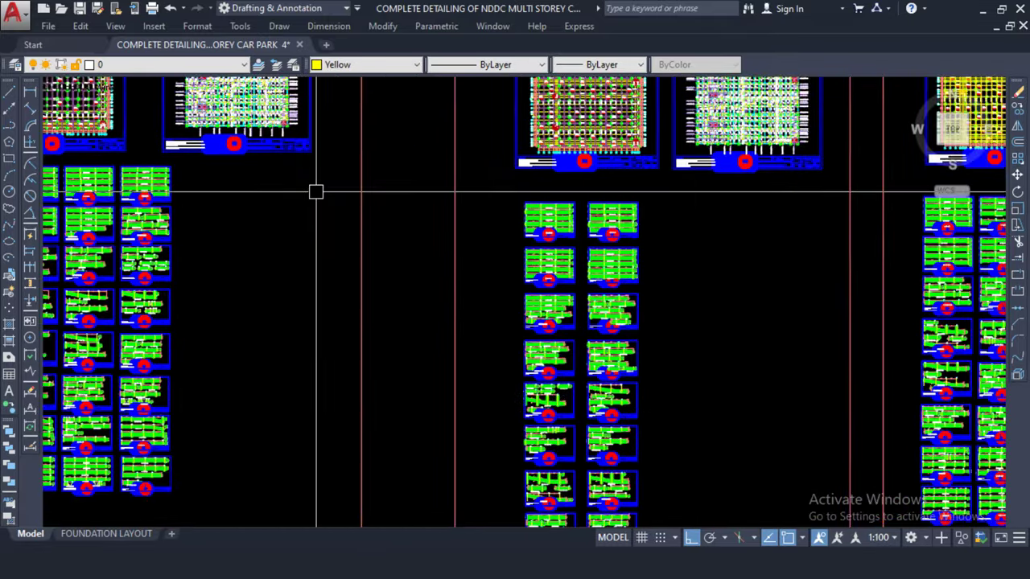
pyautogui.scroll(-3, 420, 193)
pyautogui.scroll(10, 644, 158)
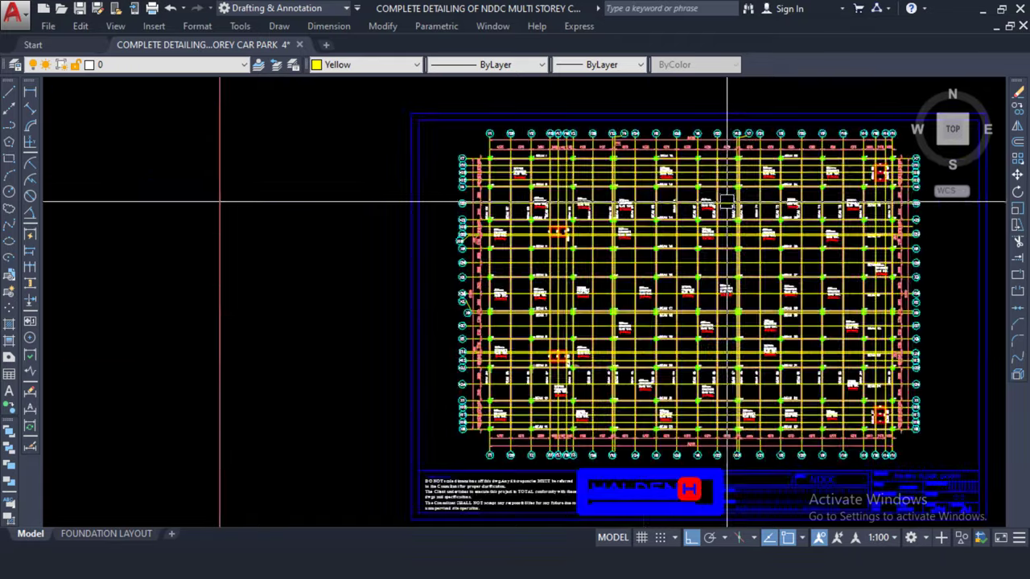
pyautogui.scroll(-8, 575, 178)
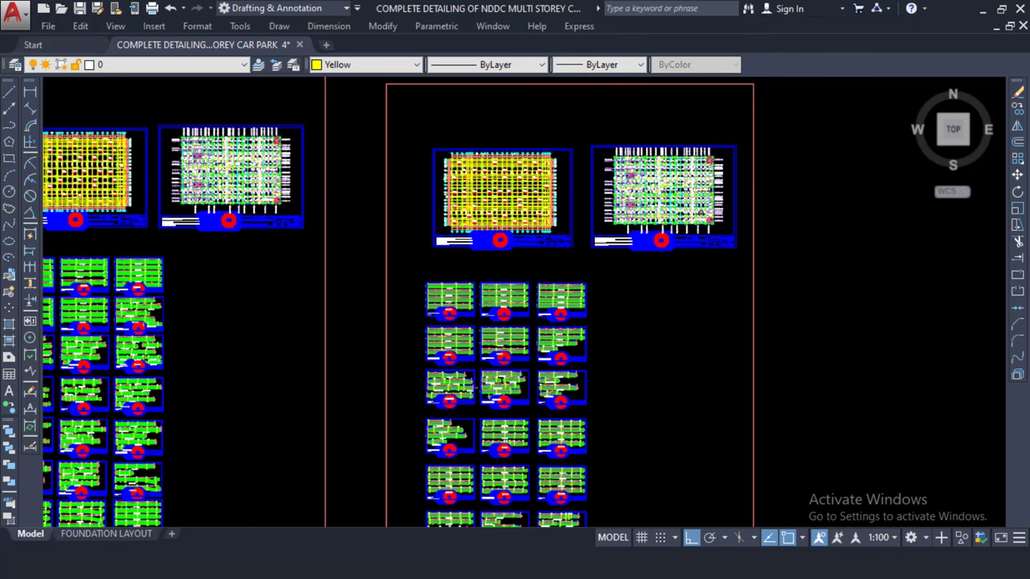
# - Examine beam 6 (300 x 750) in the last floor group, checking its reinforcement labels and laps from gridline Y2 back to Y1
pyautogui.moveTo(562, 163); pyautogui.dragTo(636, 158, button='middle')
pyautogui.scroll(-2, 639, 165)
pyautogui.scroll(6, 597, 225)
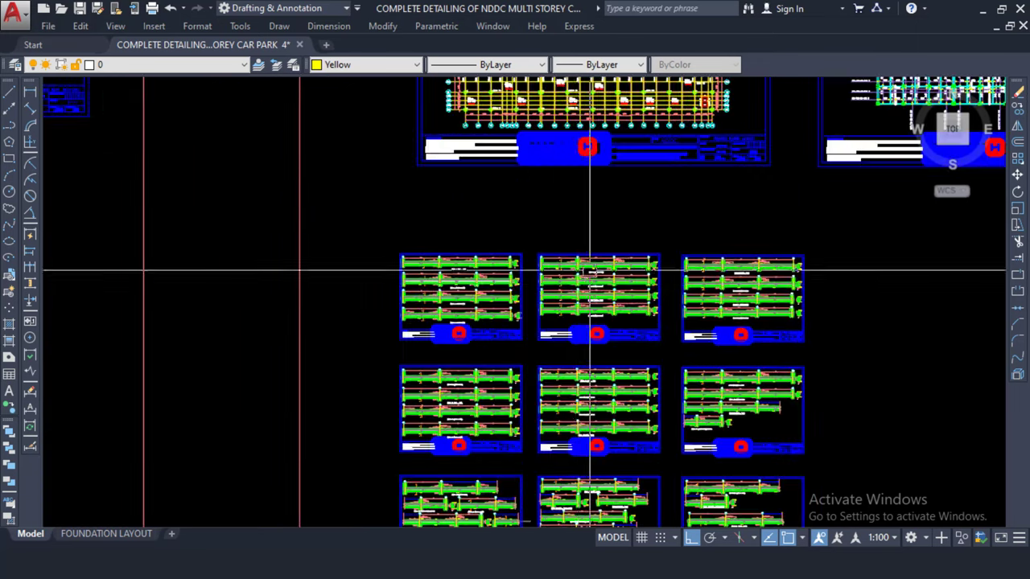
pyautogui.scroll(5, 591, 271)
pyautogui.scroll(2, 293, 186)
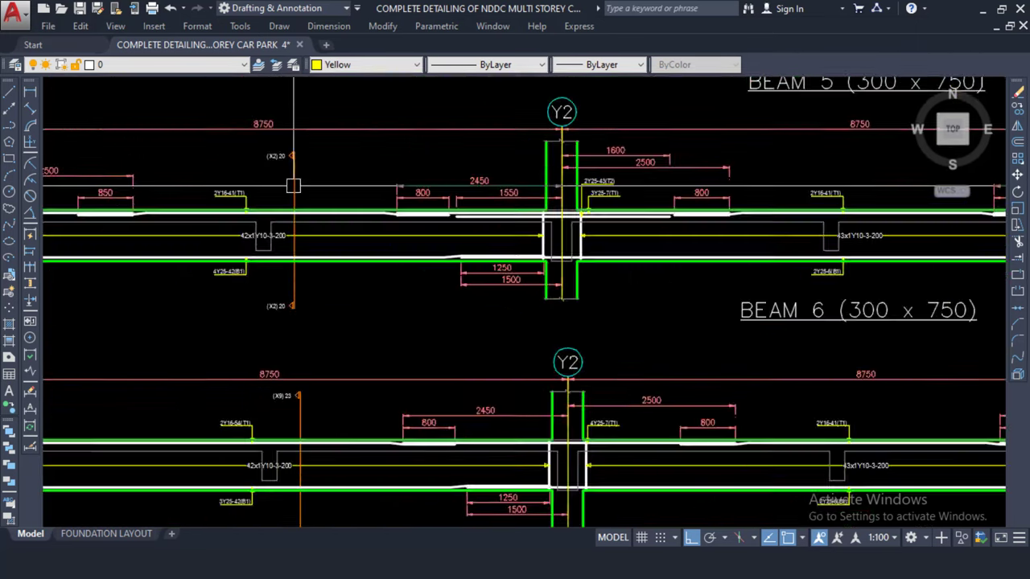
pyautogui.scroll(2, 292, 186)
pyautogui.moveTo(313, 202); pyautogui.dragTo(482, 229, button='middle')
pyautogui.moveTo(320, 218)
pyautogui.mouseDown(button='middle')
pyautogui.moveTo(518, 215)
pyautogui.moveTo(590, 245)
pyautogui.mouseUp(button='middle')
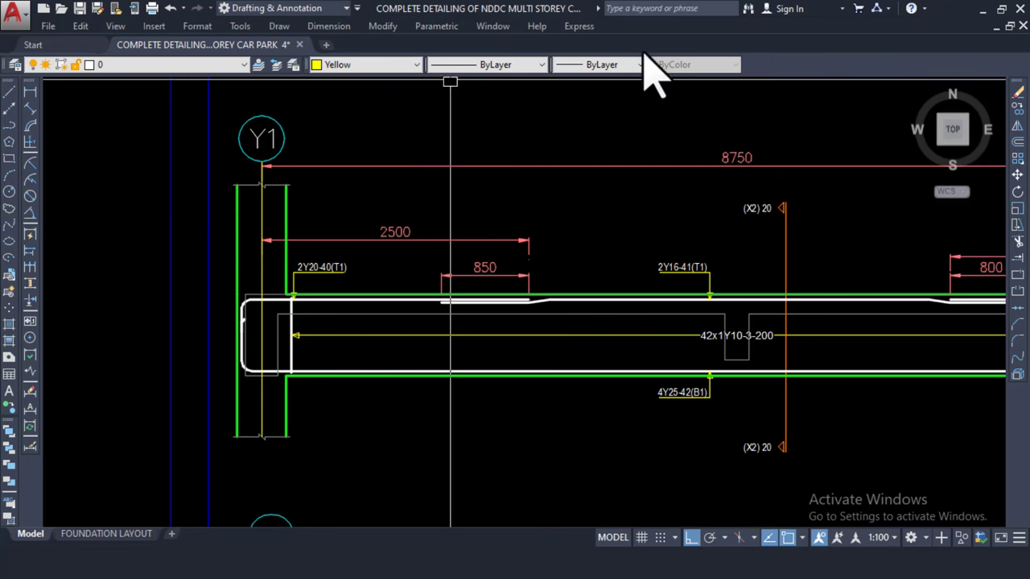
# - Switch to the Stonebridge Detailing Template catalogue in Excel, then return to the car park drawing in AutoCAD
pyautogui.click(989, 14)
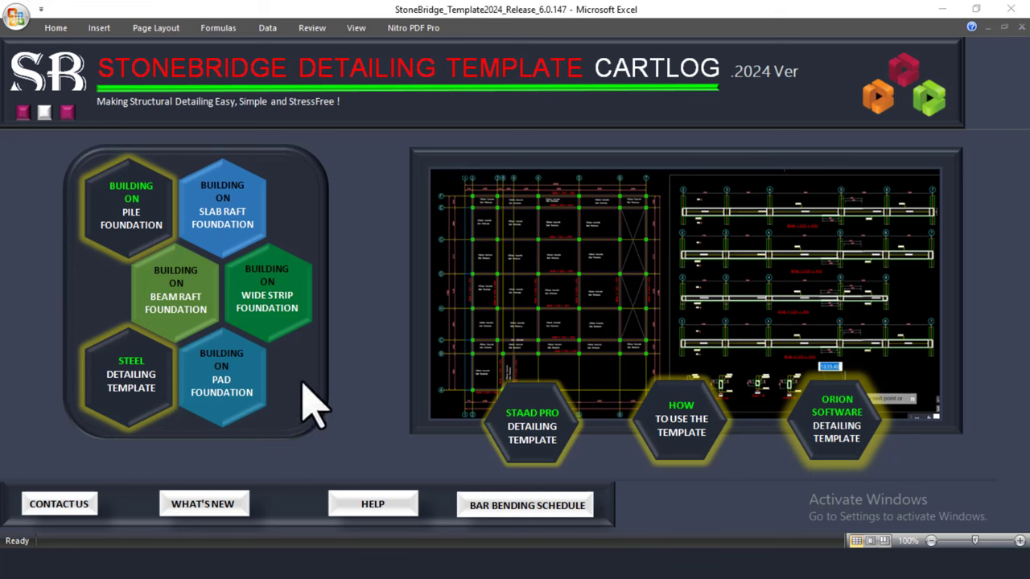
pyautogui.moveTo(454, 544)
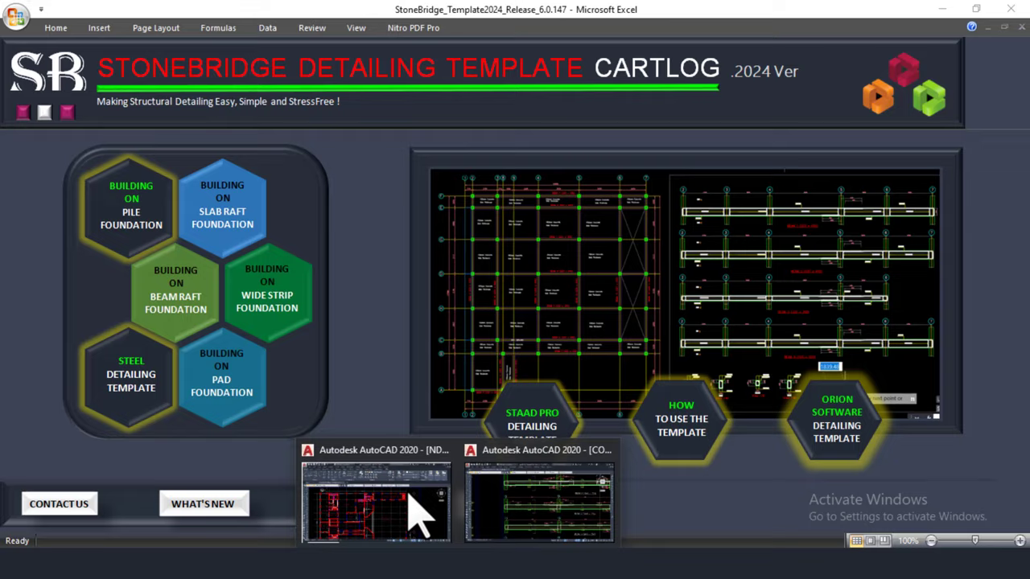
pyautogui.click(556, 534)
# - Survey the floor groups of the car park project, viewing their general arrangement plans, slab reinforcement plans and beam sheets
pyautogui.scroll(-6, 409, 289)
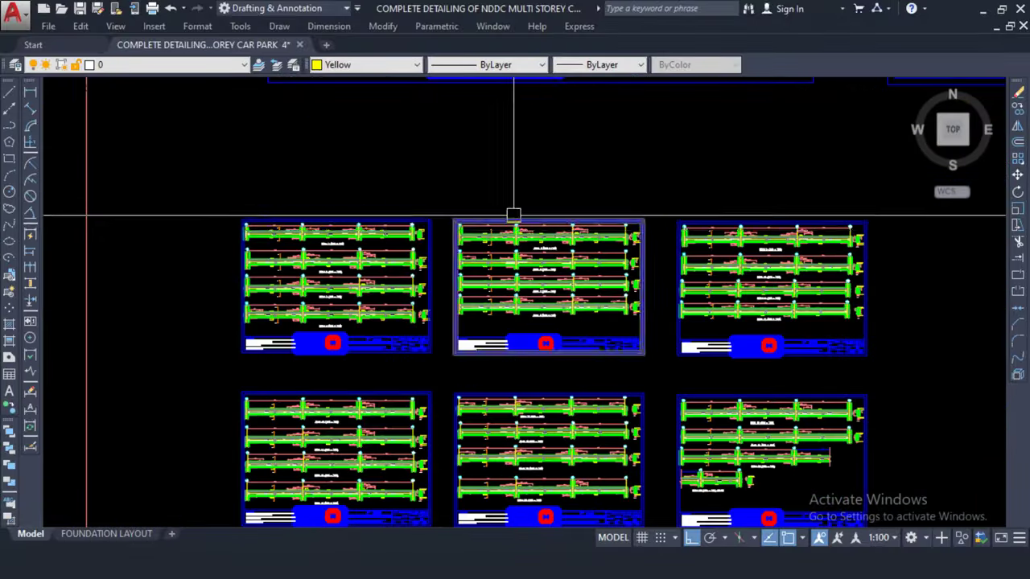
pyautogui.scroll(-2, 515, 214)
pyautogui.moveTo(368, 212); pyautogui.dragTo(513, 319, button='middle')
pyautogui.scroll(-3, 426, 241)
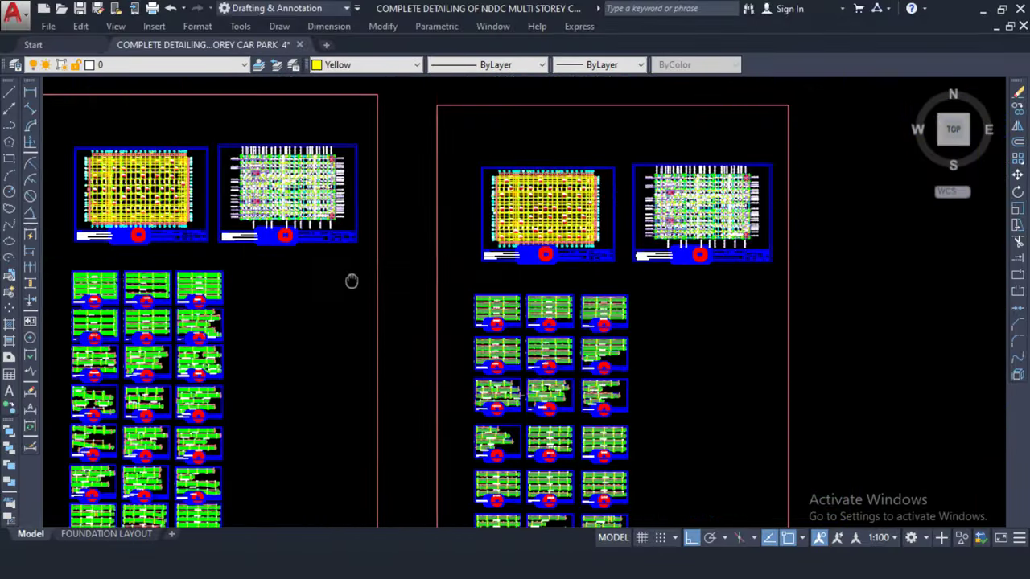
pyautogui.moveTo(252, 180); pyautogui.dragTo(369, 172, button='middle')
pyautogui.scroll(1, 369, 172)
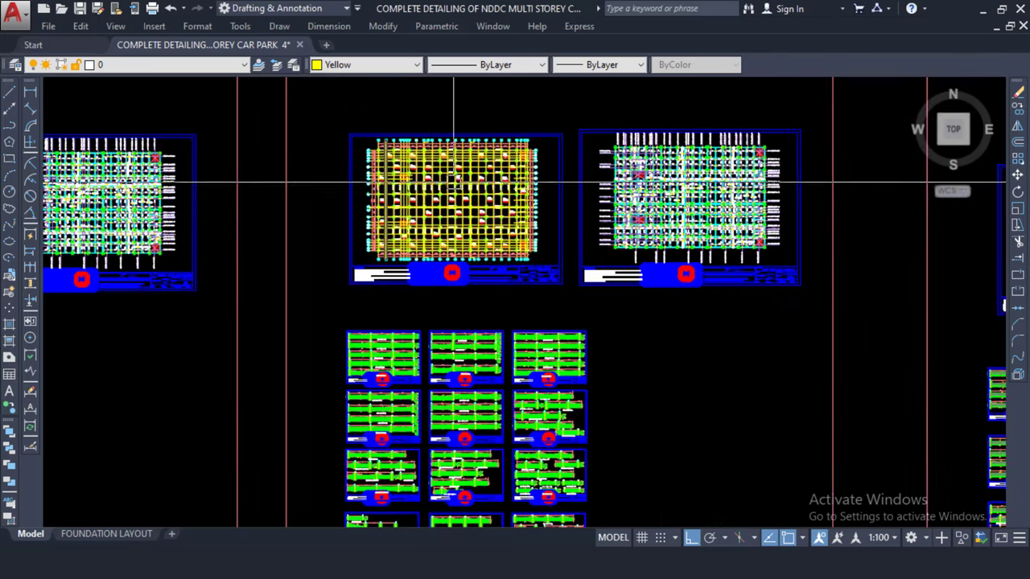
pyautogui.scroll(-1, 456, 182)
# - Examine the beam detail sheet for beams 15 to 17A, checking the reinforcement of the 300 x 750 beams 16 and 17
pyautogui.scroll(2, 451, 318)
pyautogui.scroll(4, 444, 297)
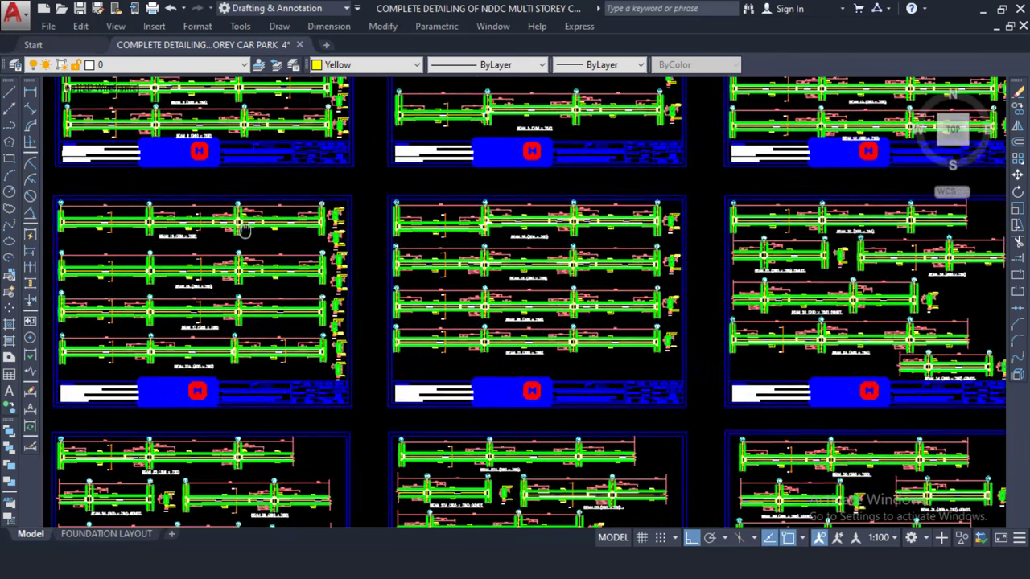
pyautogui.moveTo(155, 251); pyautogui.dragTo(383, 259, button='middle')
pyautogui.scroll(4, 383, 259)
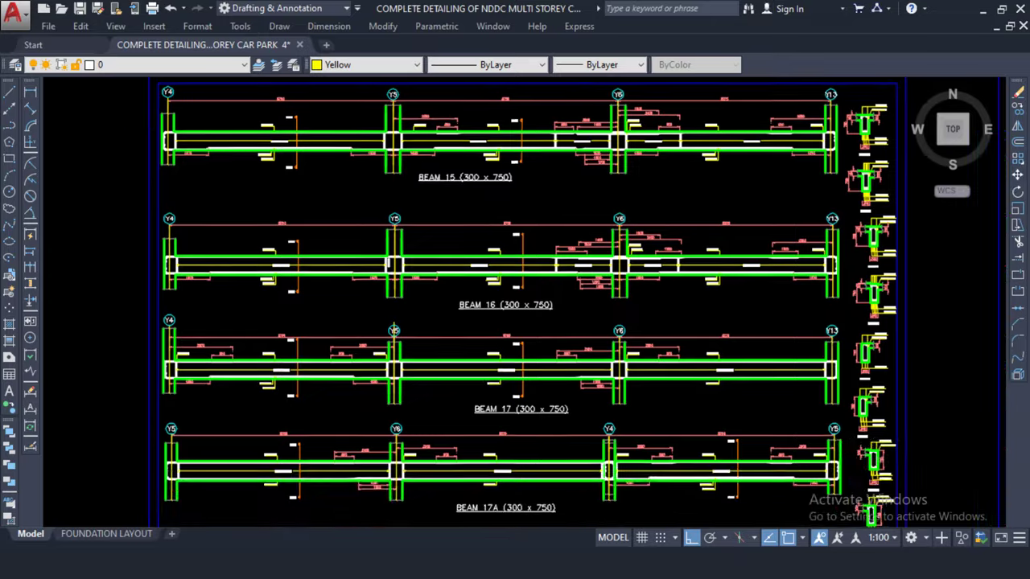
pyautogui.scroll(-2, 455, 205)
pyautogui.scroll(5, 457, 288)
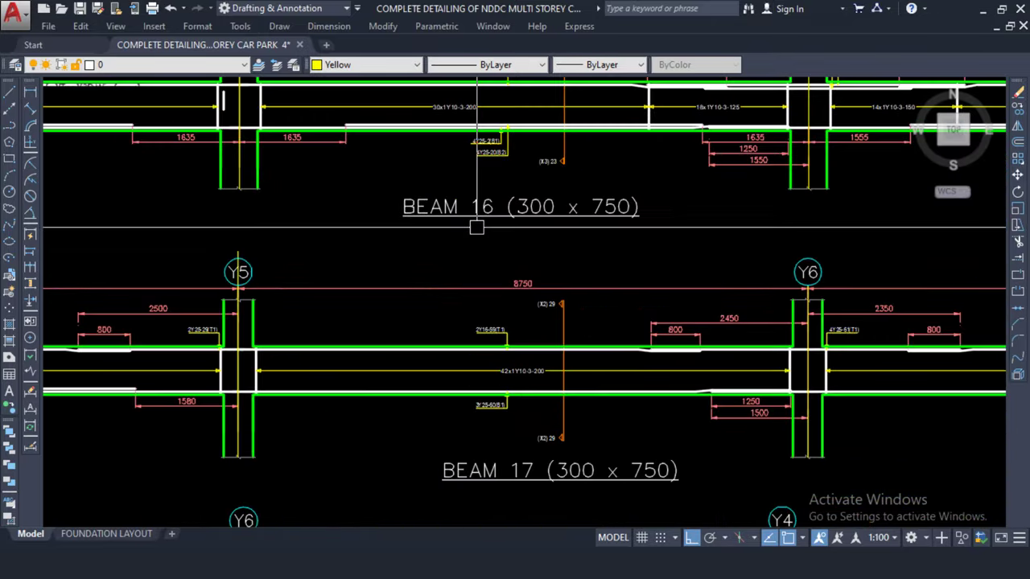
pyautogui.scroll(-3, 450, 257)
pyautogui.scroll(2, 405, 241)
# - Inspect beam 17A (300 x 750) between gridlines Y5 and Y6, checking its bar labels, stirrups and lap dimensions
pyautogui.moveTo(405, 250); pyautogui.dragTo(568, 230, button='middle')
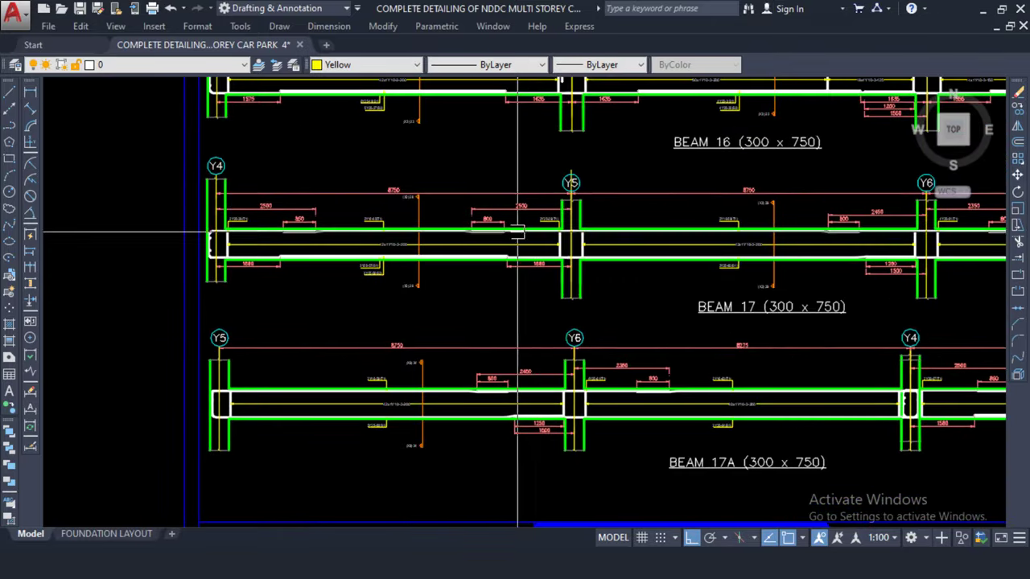
pyautogui.moveTo(568, 352); pyautogui.dragTo(579, 233, button='middle')
pyautogui.scroll(3, 555, 310)
pyautogui.scroll(-2, 502, 354)
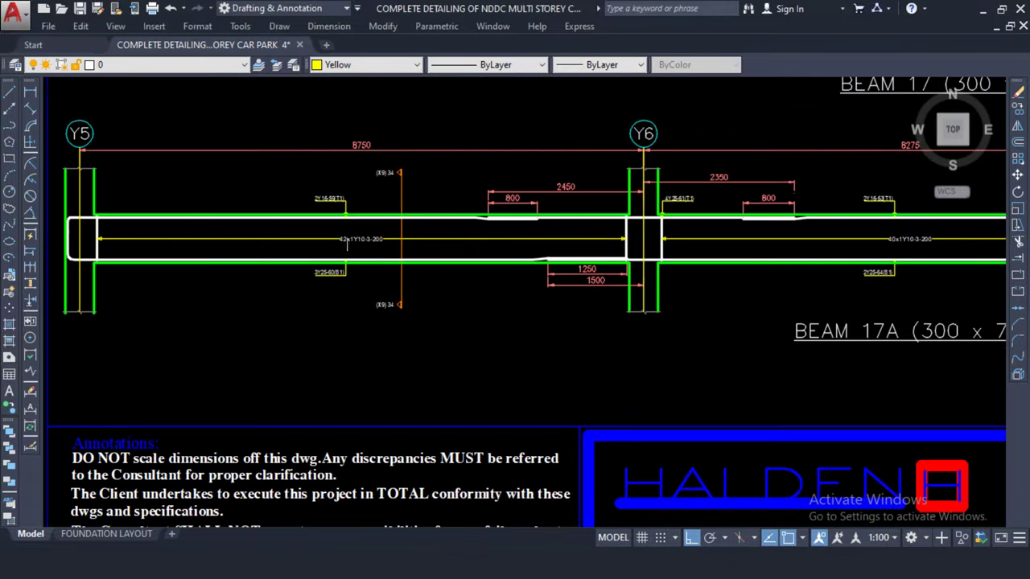
pyautogui.moveTo(347, 245); pyautogui.dragTo(419, 225, button='middle')
pyautogui.scroll(-6, 552, 193)
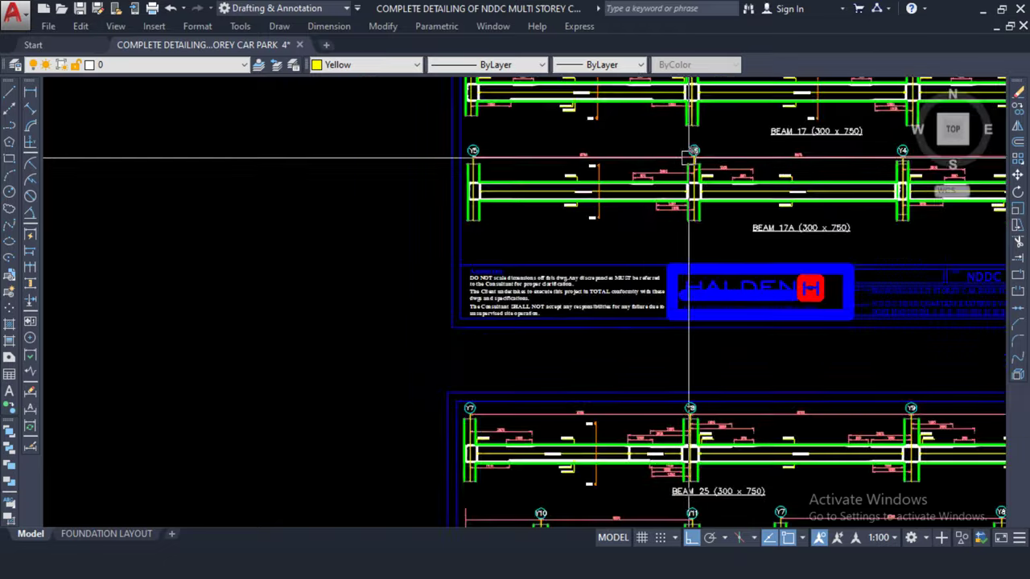
# - Review the side-by-side layout of the floor groups and examine one floor's slab reinforcement plan
pyautogui.scroll(-4, 576, 193)
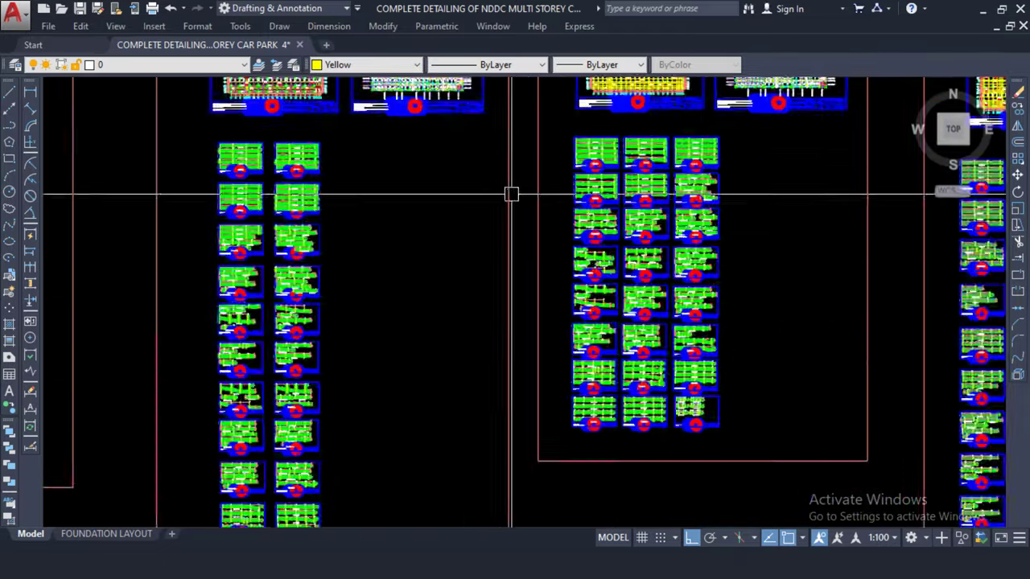
pyautogui.moveTo(469, 295); pyautogui.dragTo(520, 259, button='middle')
pyautogui.scroll(-2, 531, 362)
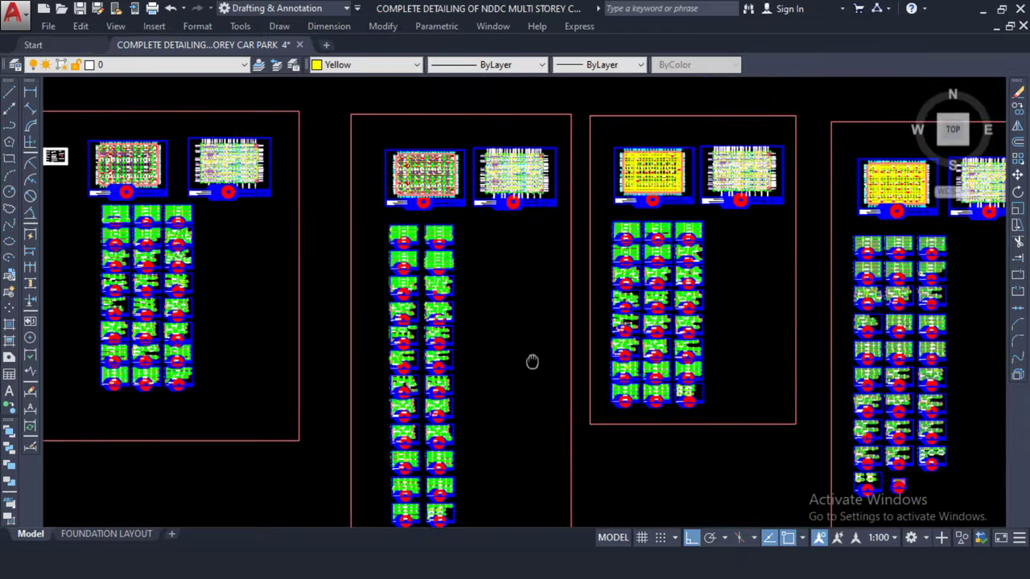
pyautogui.scroll(10, 489, 193)
pyautogui.scroll(2, 489, 193)
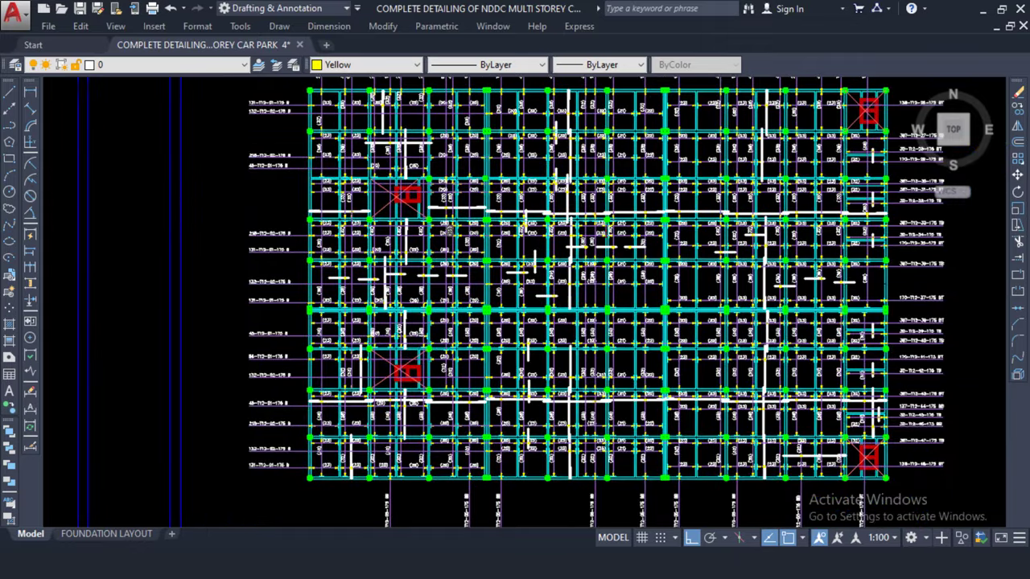
pyautogui.scroll(-2, 622, 229)
pyautogui.scroll(-2, 547, 230)
pyautogui.moveTo(582, 200); pyautogui.dragTo(552, 363, button='middle')
pyautogui.scroll(-1, 552, 381)
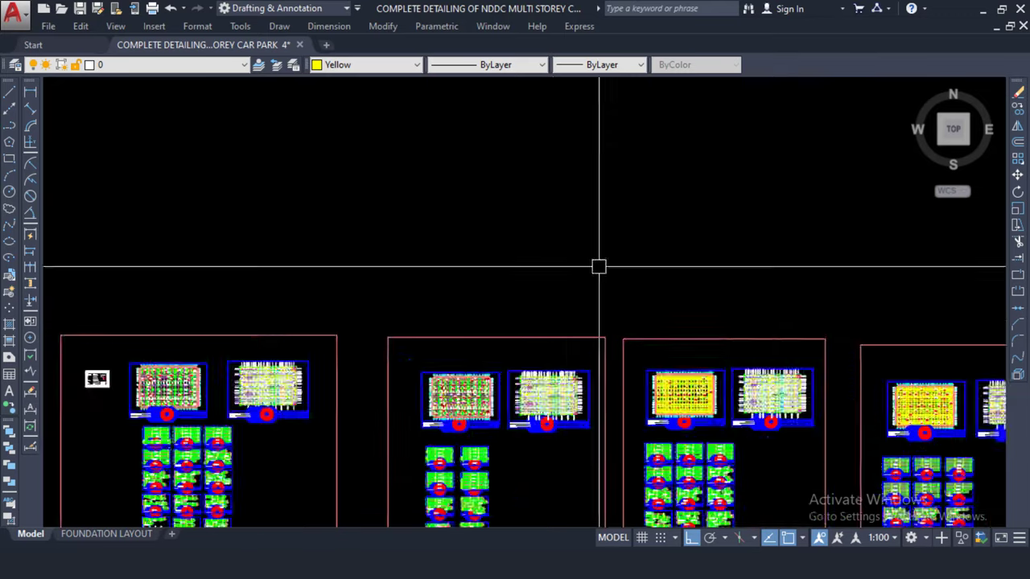
# - Inspect the car park floor plan's ramps, parking bays and security rooms, and compare the ramp openings with the adjacent slab reinforcement plan
pyautogui.scroll(-2, 598, 267)
pyautogui.moveTo(650, 156); pyautogui.dragTo(570, 255, button='middle')
pyautogui.scroll(2, 570, 233)
pyautogui.scroll(8, 459, 218)
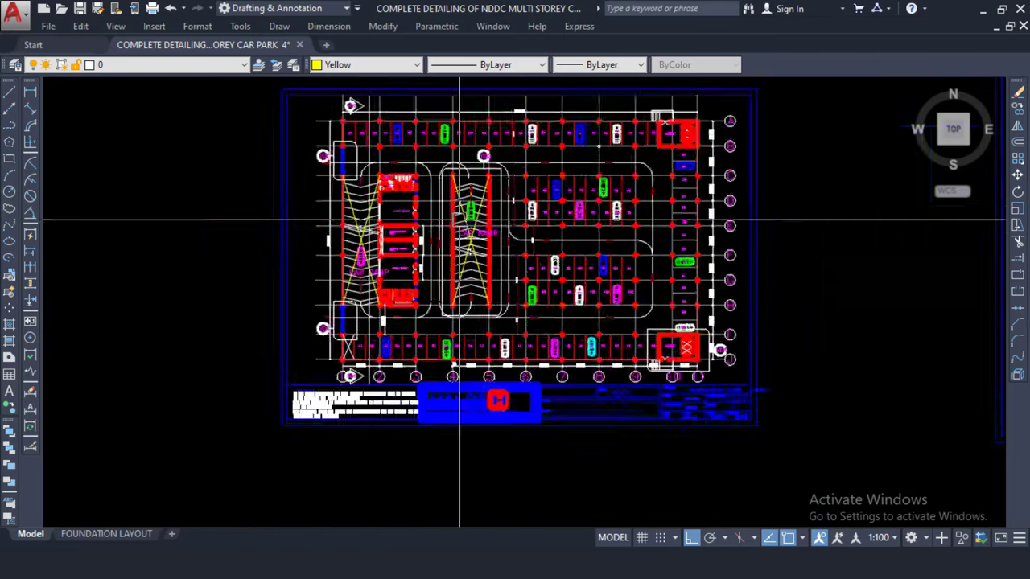
pyautogui.scroll(4, 459, 218)
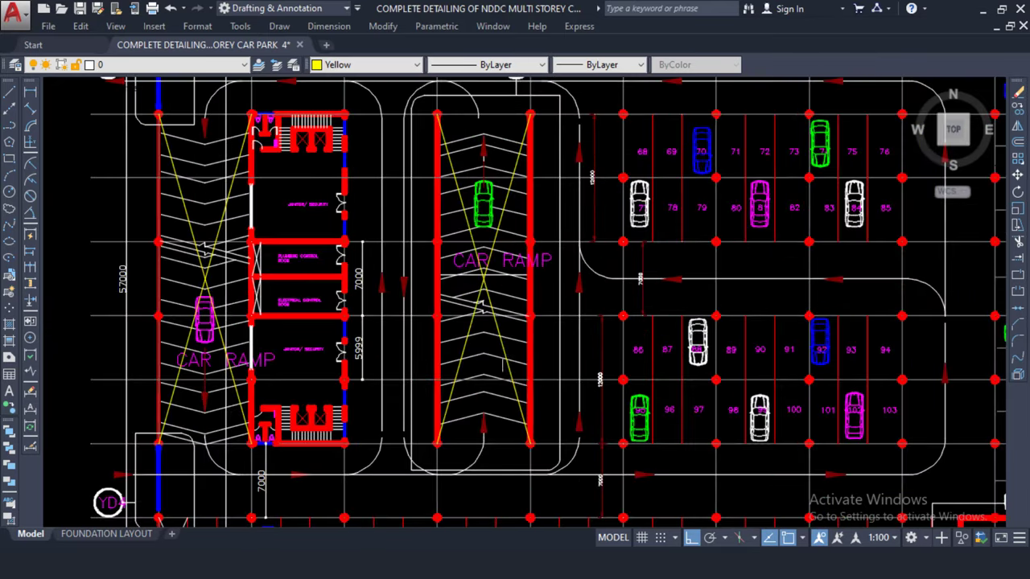
pyautogui.scroll(-2, 540, 434)
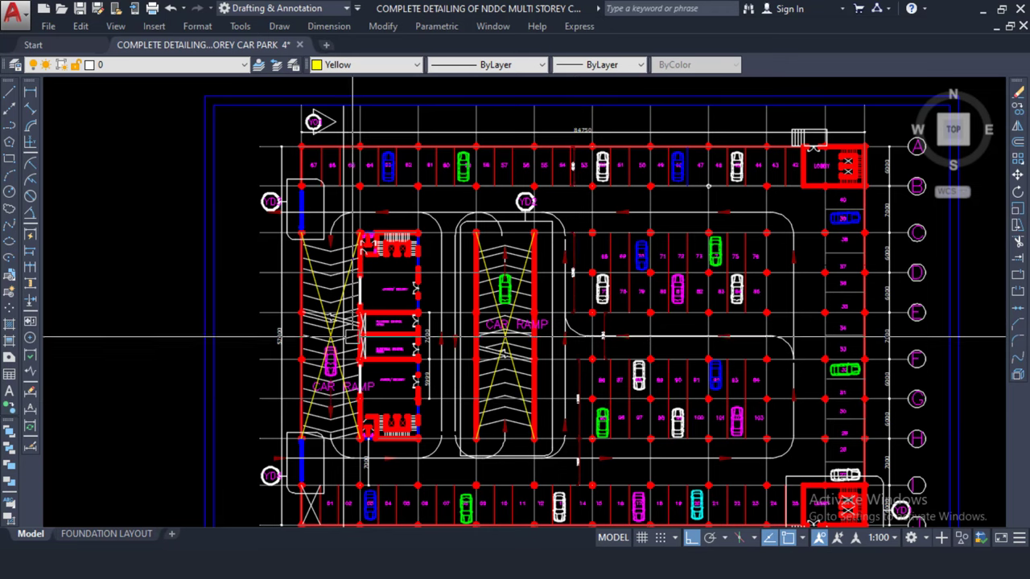
pyautogui.scroll(-1, 352, 336)
pyautogui.scroll(-3, 314, 252)
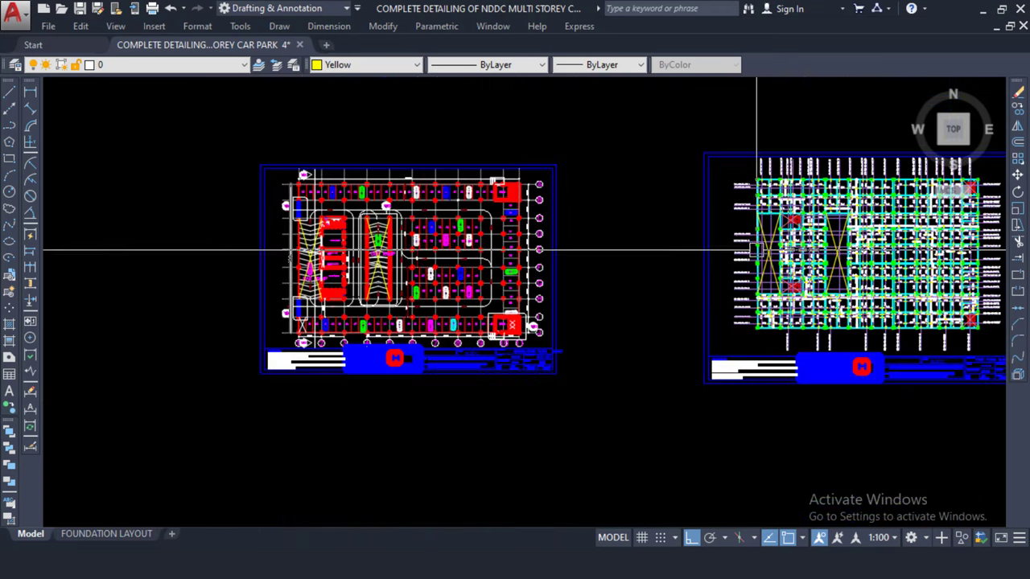
pyautogui.scroll(5, 756, 251)
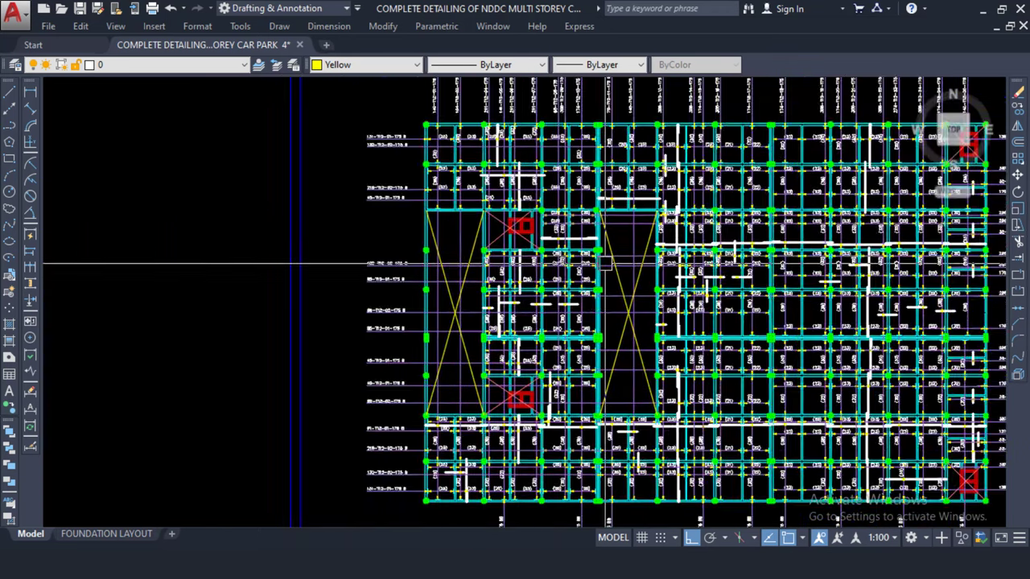
# - Examine the slab reinforcement plan with the ramp openings, then the slab reinforcement plan in another floor group
pyautogui.scroll(2, 595, 262)
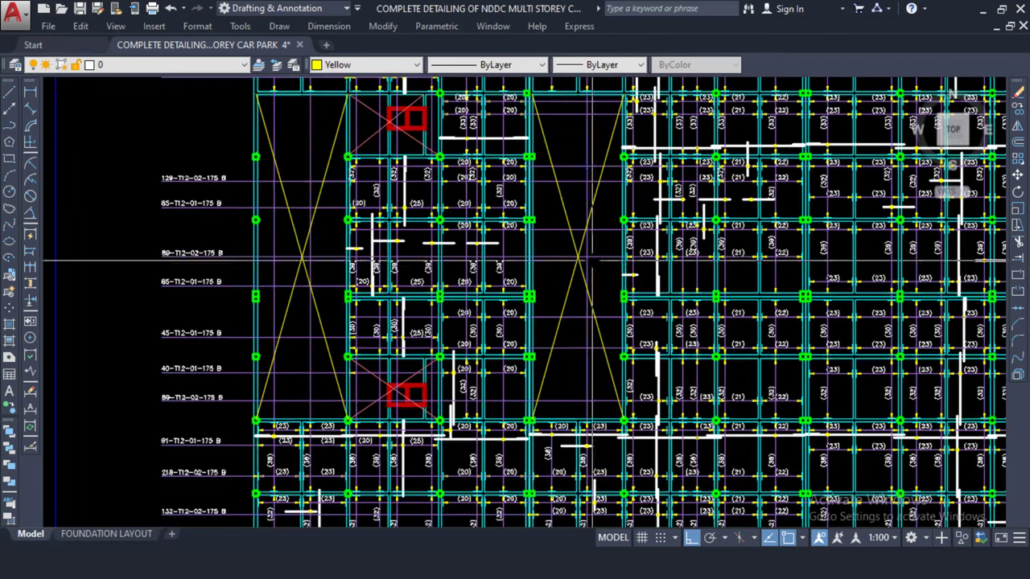
pyautogui.scroll(-3, 677, 226)
pyautogui.moveTo(418, 372); pyautogui.dragTo(585, 180, button='middle')
pyautogui.scroll(-1, 584, 181)
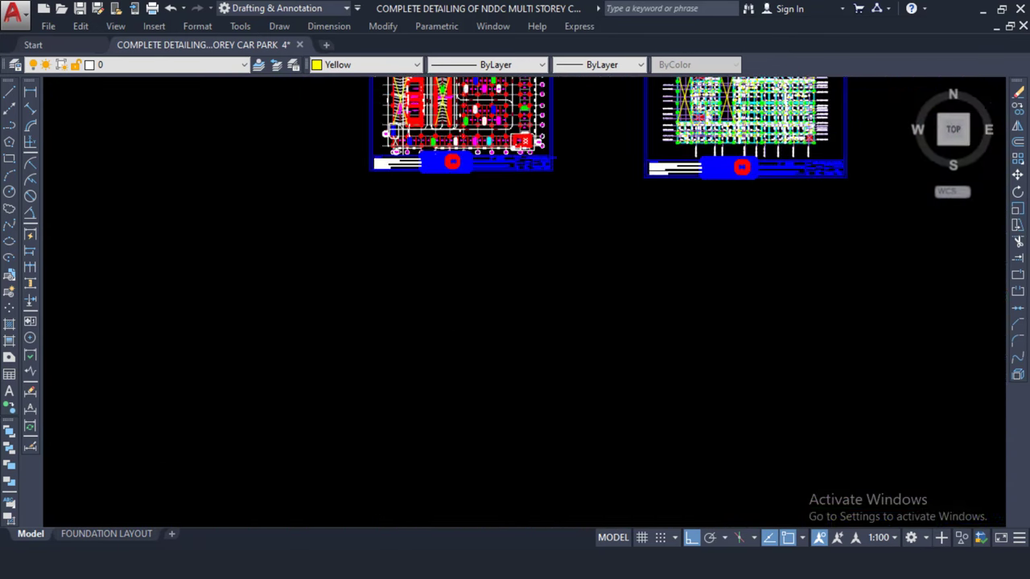
pyautogui.moveTo(373, 364); pyautogui.dragTo(525, 181, button='middle')
pyautogui.scroll(-5, 524, 180)
pyautogui.moveTo(352, 340); pyautogui.dragTo(444, 199, button='middle')
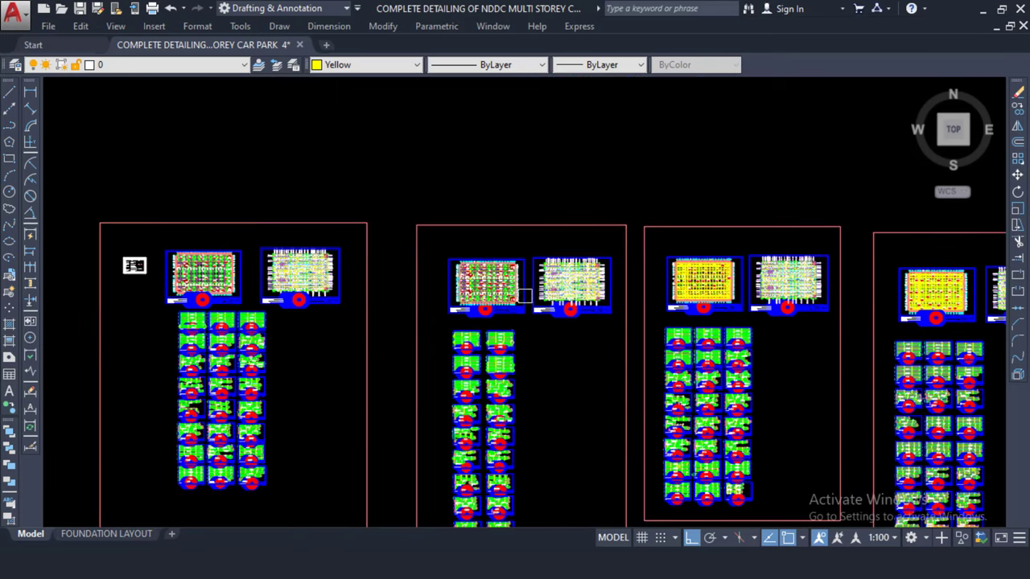
pyautogui.scroll(6, 271, 276)
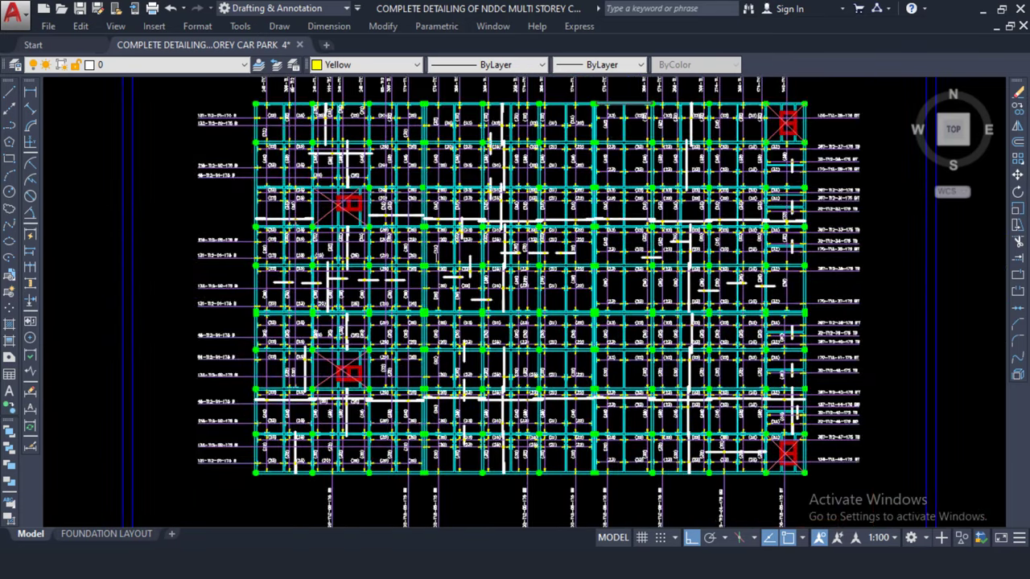
pyautogui.scroll(-8, 402, 225)
# - Inspect the sloping beams 46 (300 x 750) and 47 (225 x 600) between gridlines X2 and X21 on their detail sheets
pyautogui.moveTo(316, 243); pyautogui.dragTo(331, 117, button='middle')
pyautogui.scroll(2, 255, 414)
pyautogui.scroll(1, 224, 151)
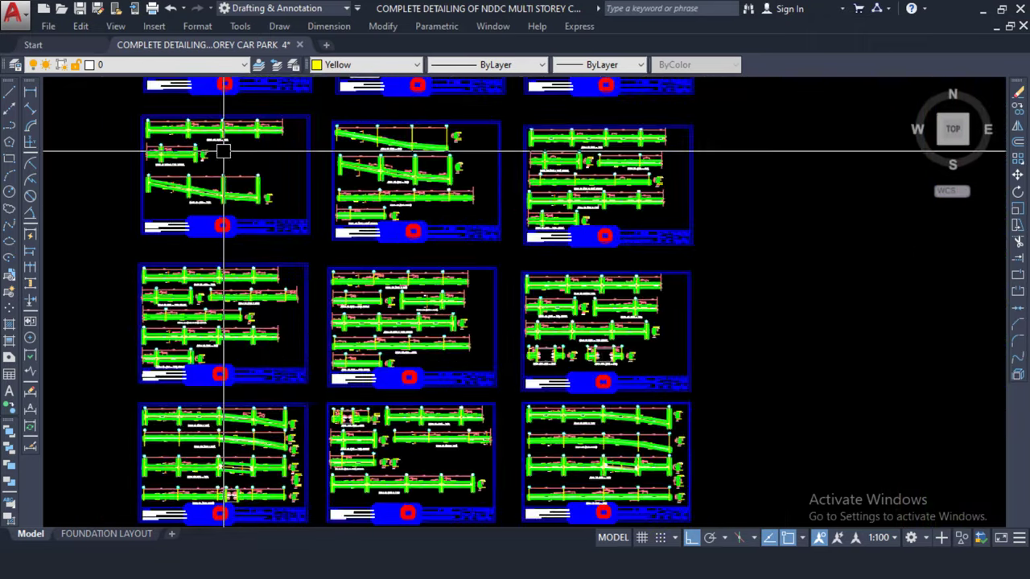
pyautogui.scroll(8, 223, 150)
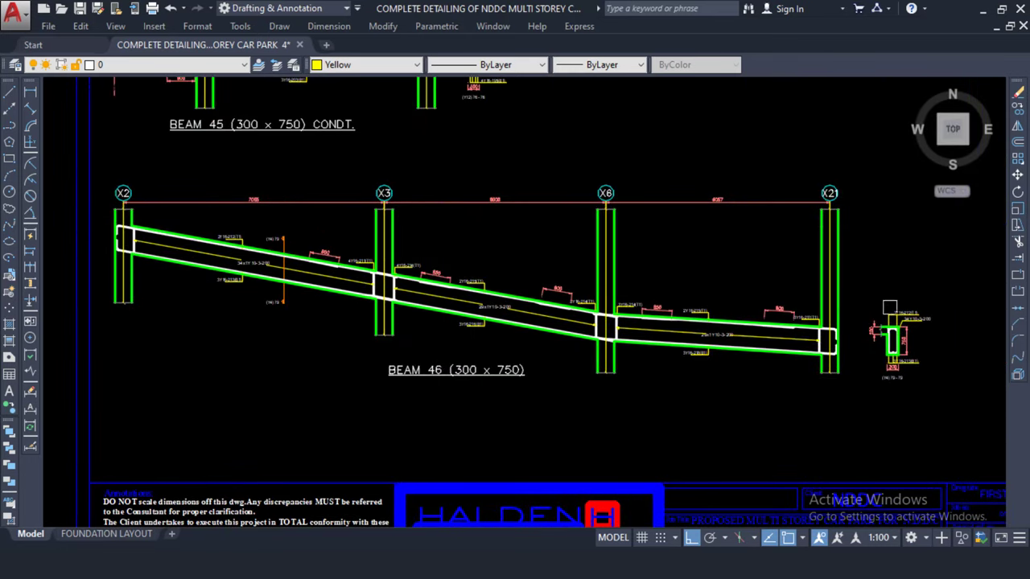
pyautogui.scroll(-4, 285, 308)
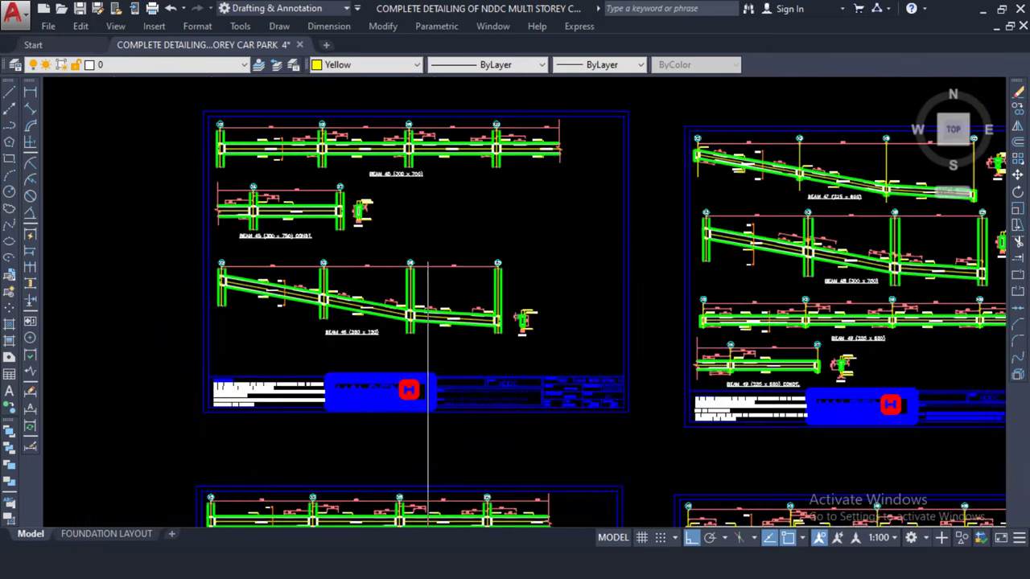
pyautogui.moveTo(427, 322); pyautogui.dragTo(161, 322, button='middle')
pyautogui.scroll(6, 526, 319)
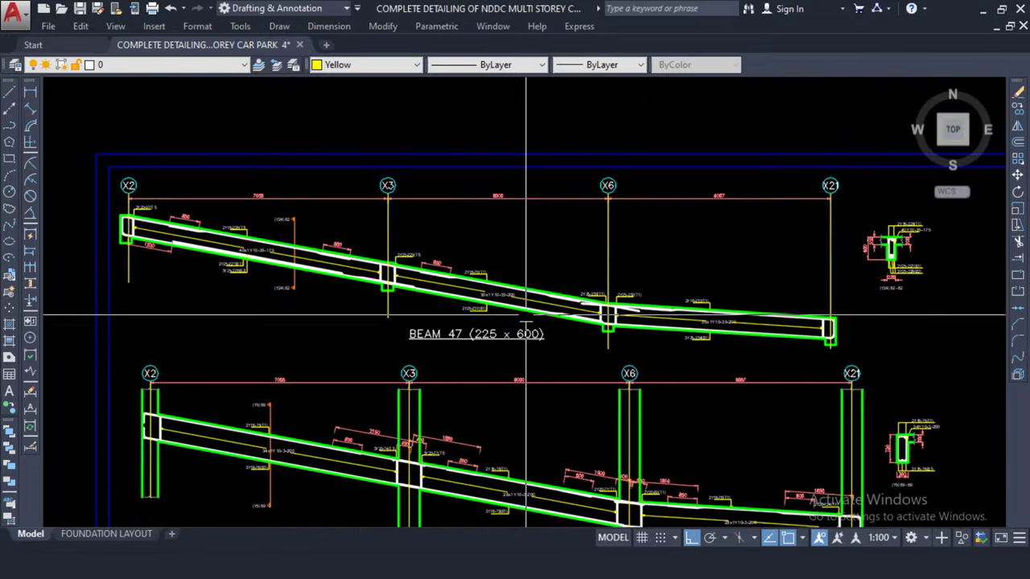
pyautogui.scroll(-4, 276, 230)
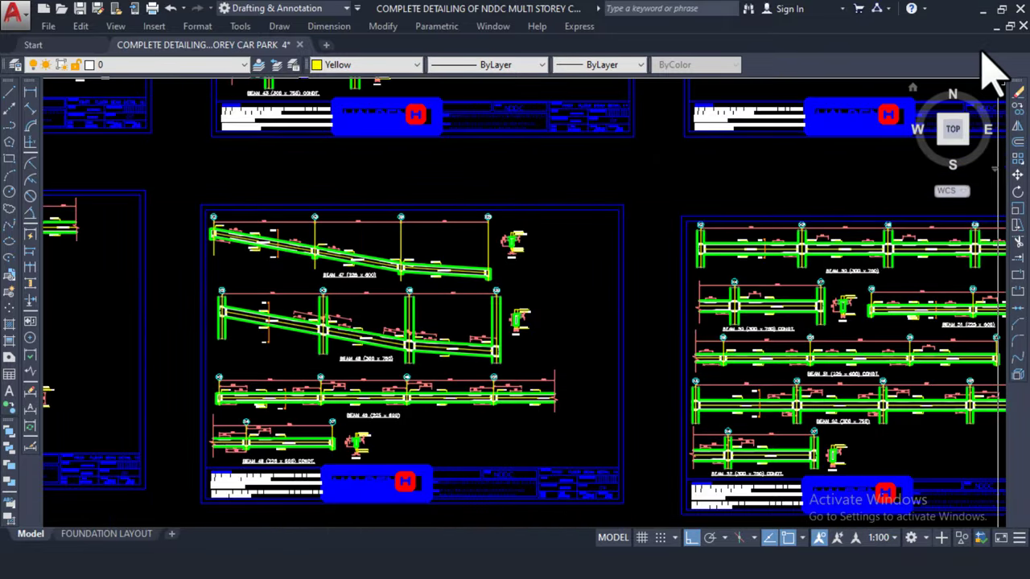
# - Switch to the StoneBridge template catalogue in Excel and choose the Steel Detailing Template
pyautogui.click(985, 10)
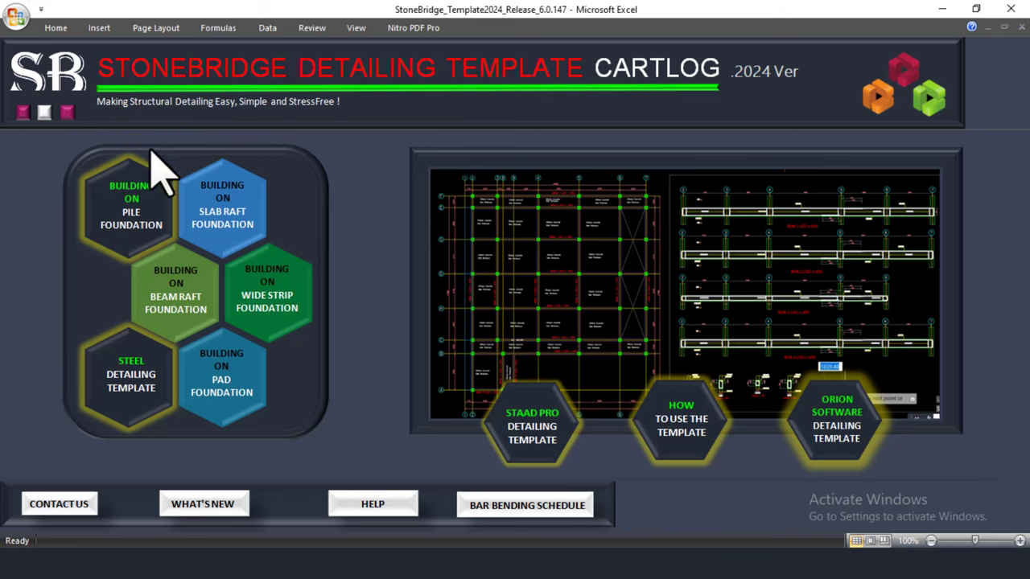
pyautogui.click(112, 382)
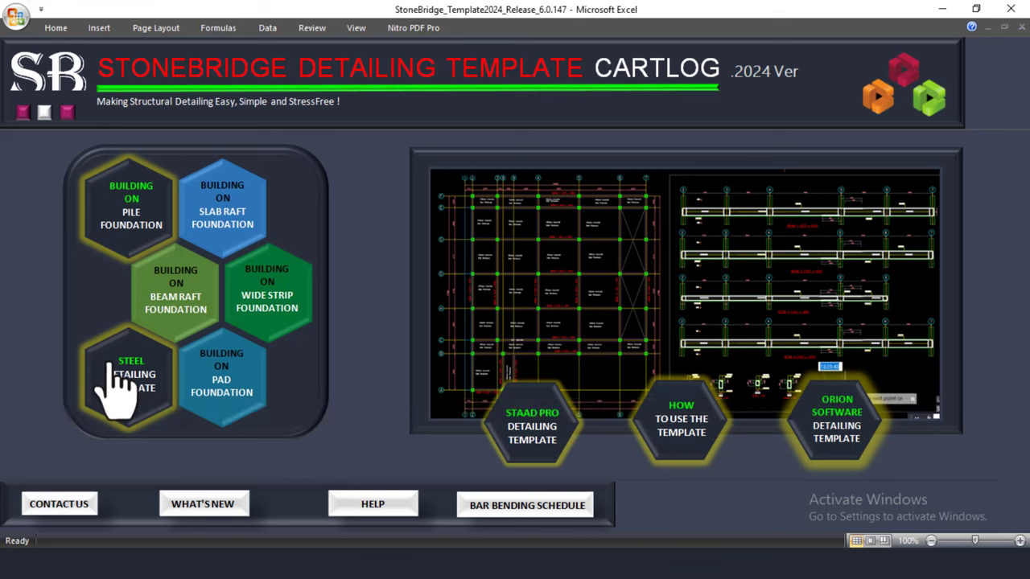
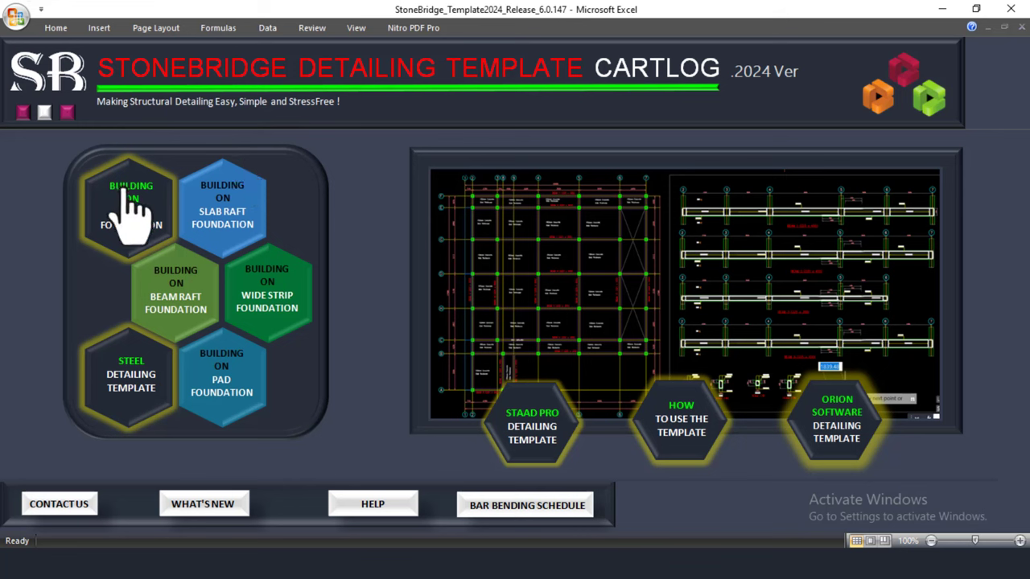
# - Open the Building on Pile Foundation template drawing from the catalogue, allow the linked file, and maximize AutoCAD
pyautogui.click(131, 214)
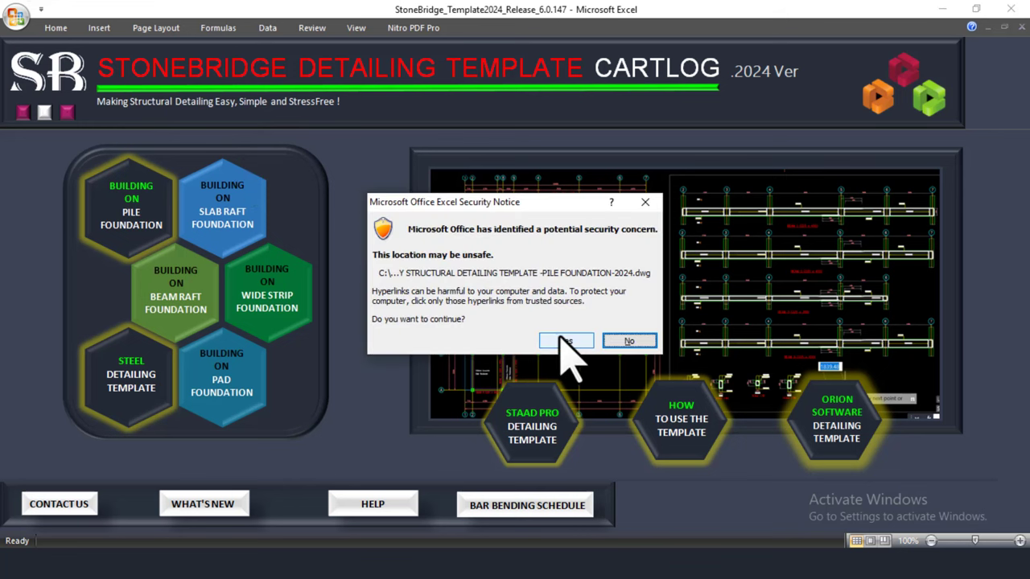
pyautogui.click(566, 341)
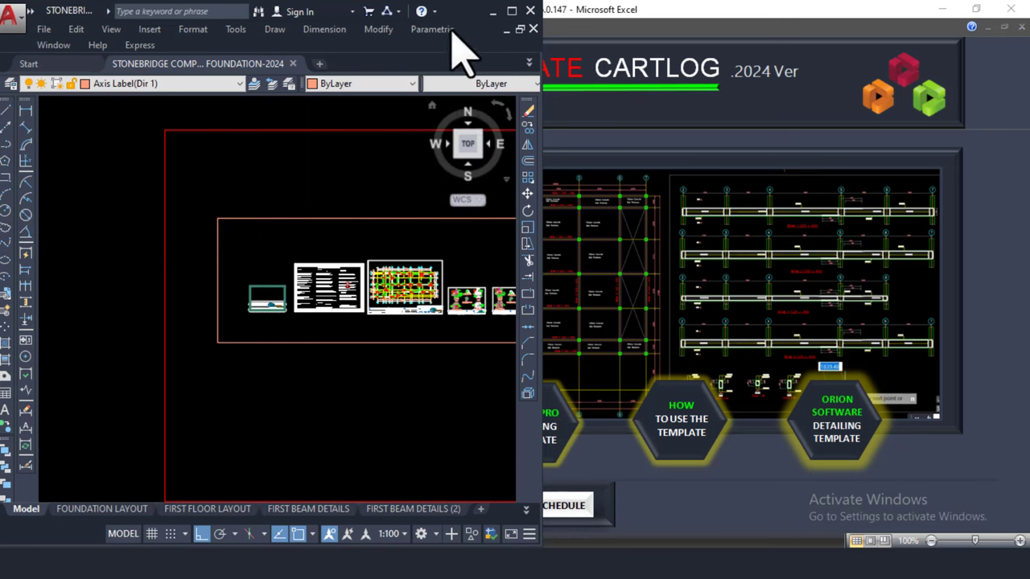
pyautogui.click(510, 11)
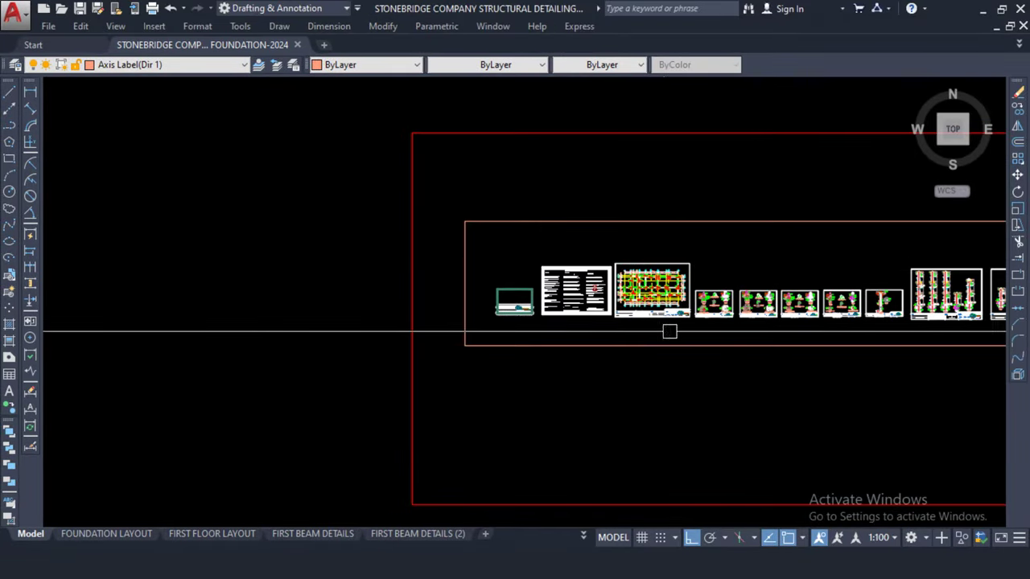
# - Inspect the pile foundation layout sheet and its title block
pyautogui.scroll(5, 668, 329)
pyautogui.scroll(4, 644, 261)
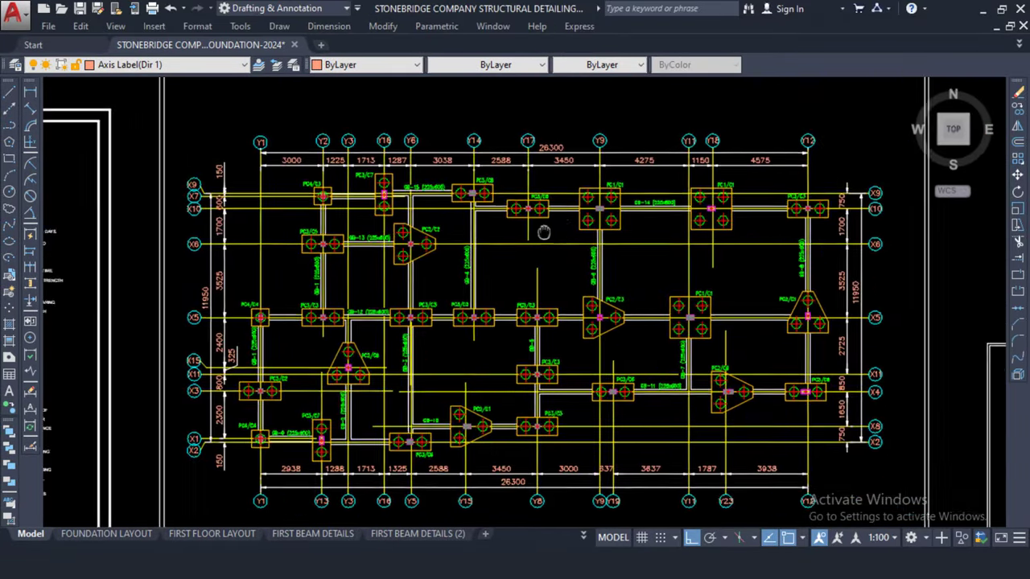
pyautogui.scroll(-4, 544, 241)
pyautogui.scroll(5, 661, 342)
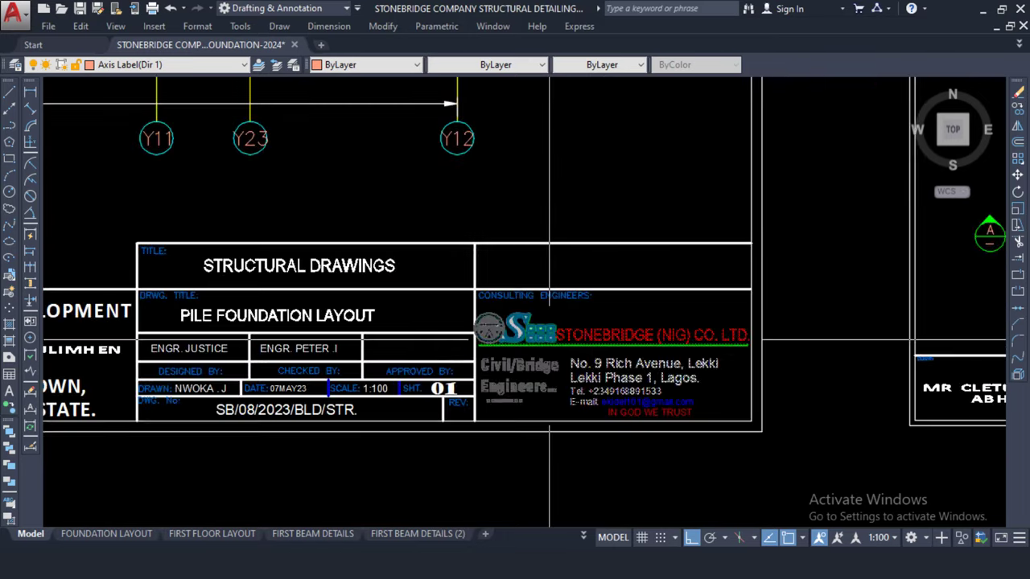
pyautogui.scroll(-2, 661, 341)
pyautogui.moveTo(338, 173); pyautogui.dragTo(566, 395, button='middle')
pyautogui.moveTo(166, 285); pyautogui.dragTo(406, 406, button='middle')
pyautogui.scroll(-2, 398, 270)
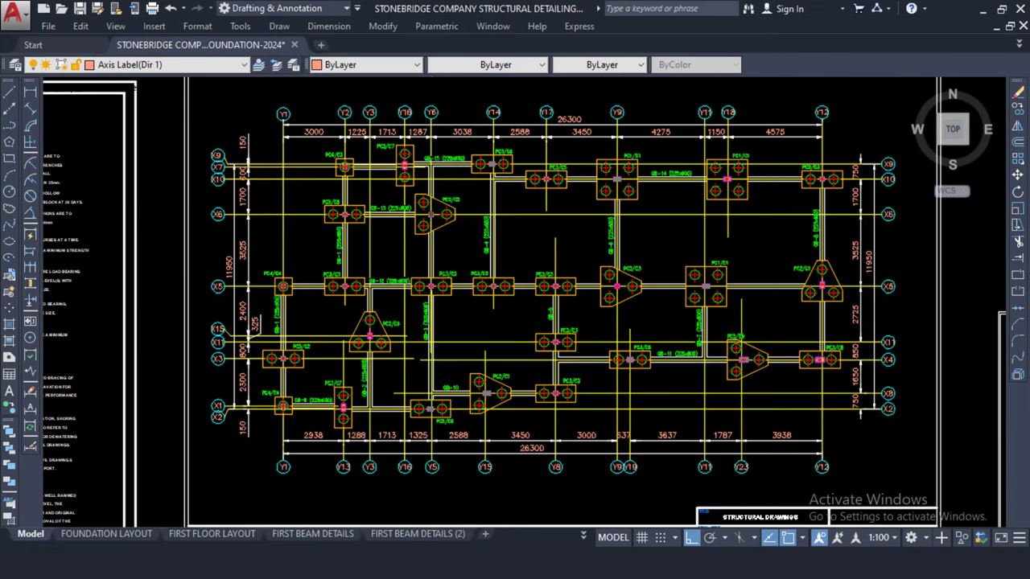
# - Examine the gridlines, pile caps and ground beams across the pile foundation layout
pyautogui.scroll(2, 412, 139)
pyautogui.scroll(-2, 407, 145)
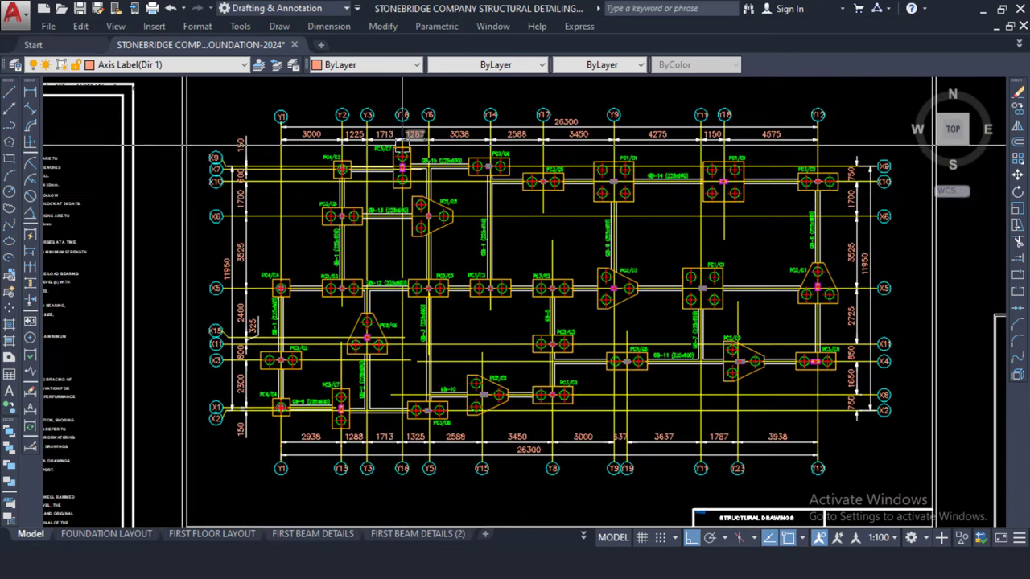
pyautogui.moveTo(320, 159); pyautogui.dragTo(308, 153, button='middle')
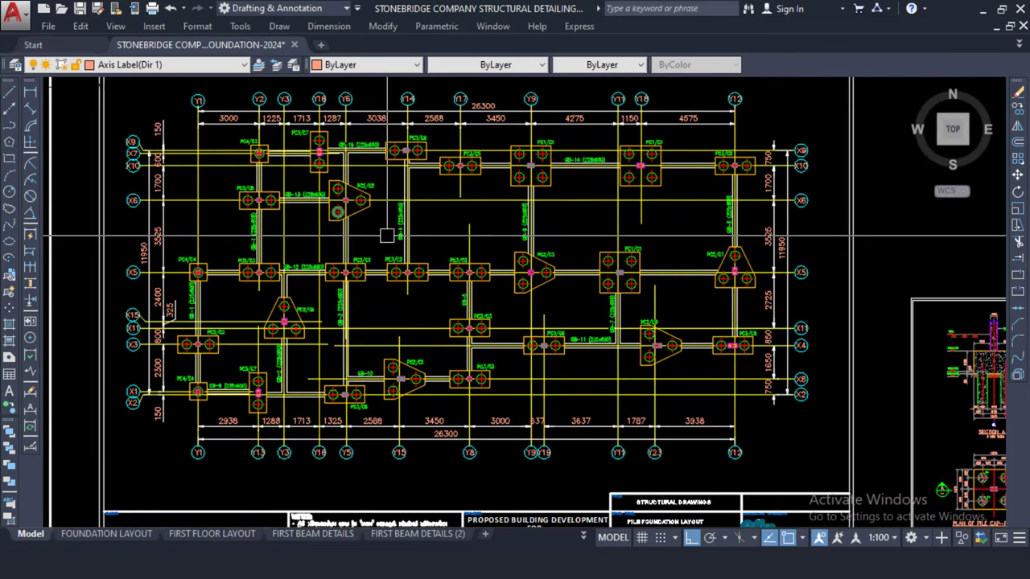
pyautogui.scroll(-2, 392, 233)
pyautogui.scroll(4, 381, 239)
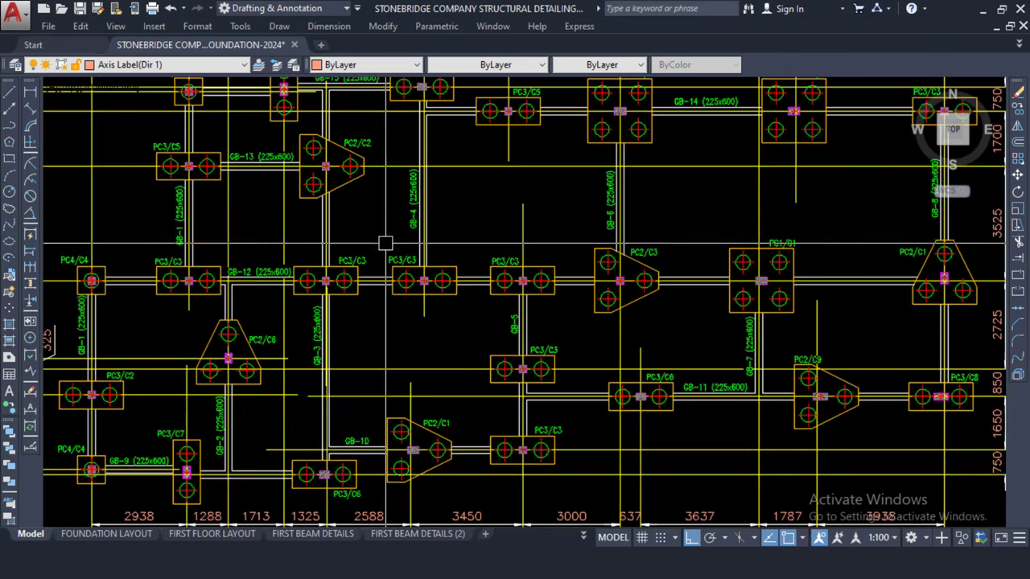
pyautogui.scroll(-2, 444, 250)
pyautogui.scroll(2, 362, 192)
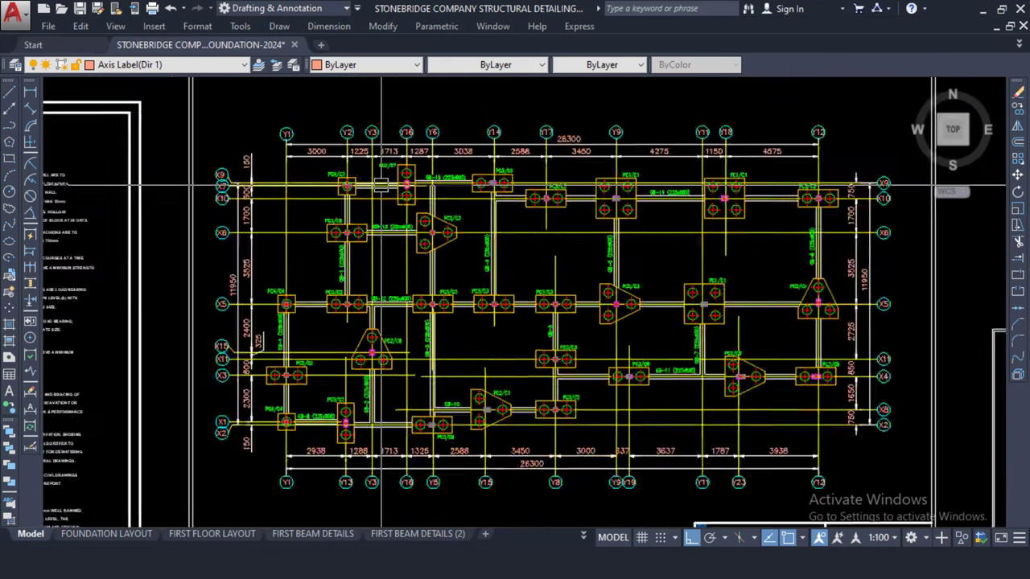
pyautogui.moveTo(447, 242); pyautogui.dragTo(412, 171, button='middle')
pyautogui.scroll(3, 305, 172)
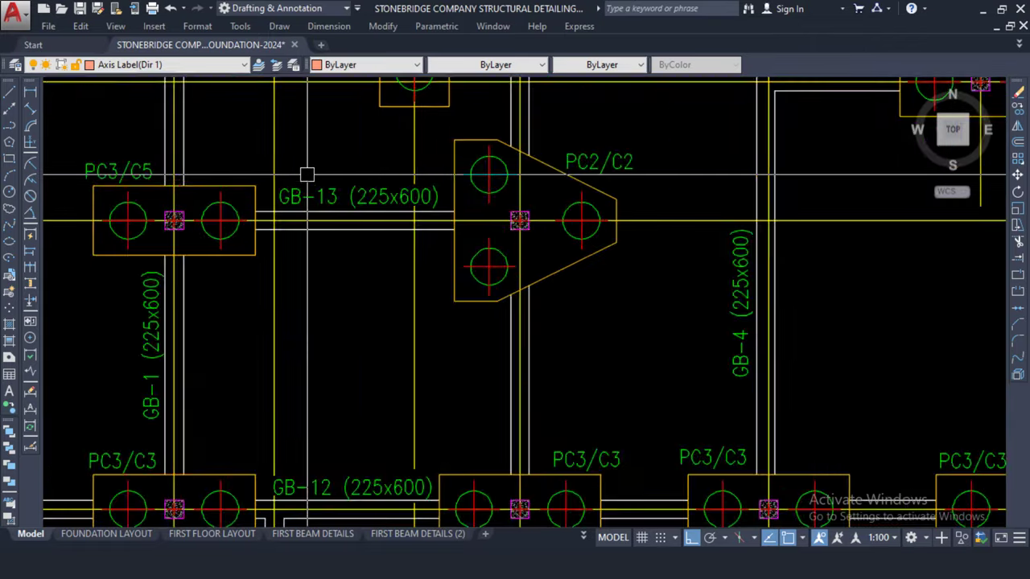
# - Read the labels of ground beam GB-15 (225x600) and the neighbouring pile caps PC3/C7, PC3/C6 and PC3/C5
pyautogui.moveTo(290, 177)
pyautogui.mouseDown(button='middle')
pyautogui.moveTo(360, 311)
pyautogui.moveTo(360, 299)
pyautogui.moveTo(154, 403)
pyautogui.mouseUp(button='middle')
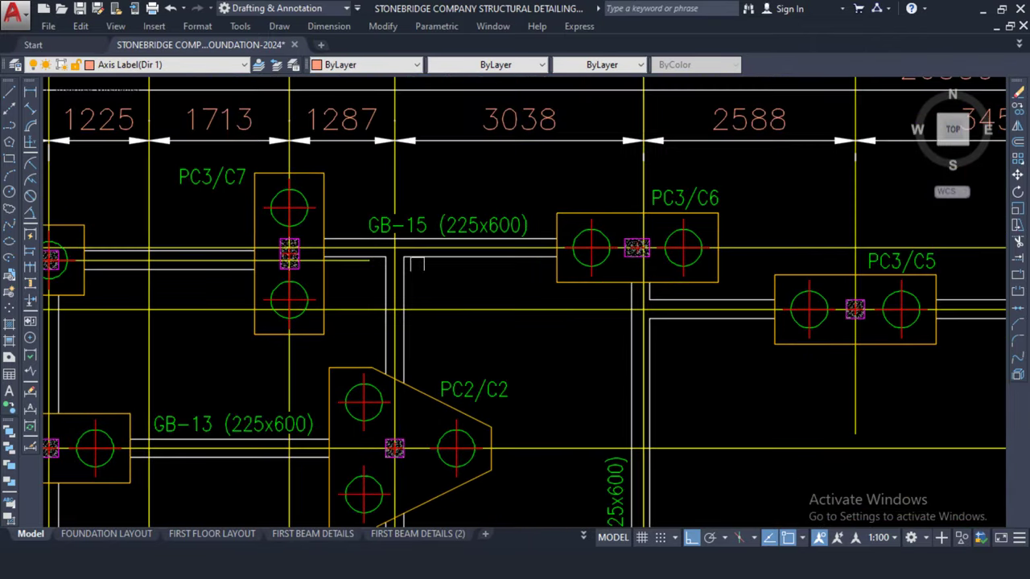
pyautogui.scroll(3, 393, 213)
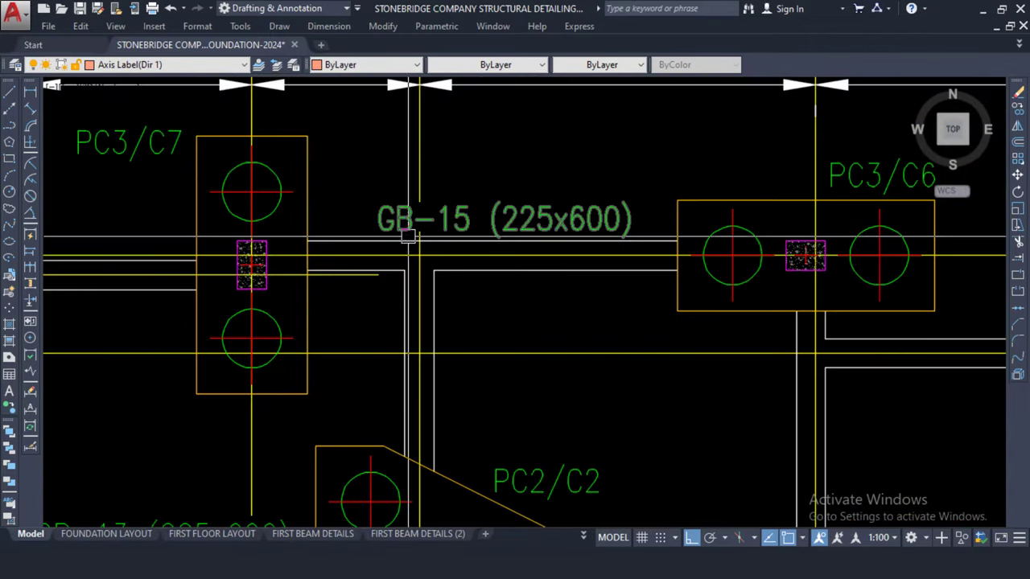
pyautogui.scroll(-2, 463, 204)
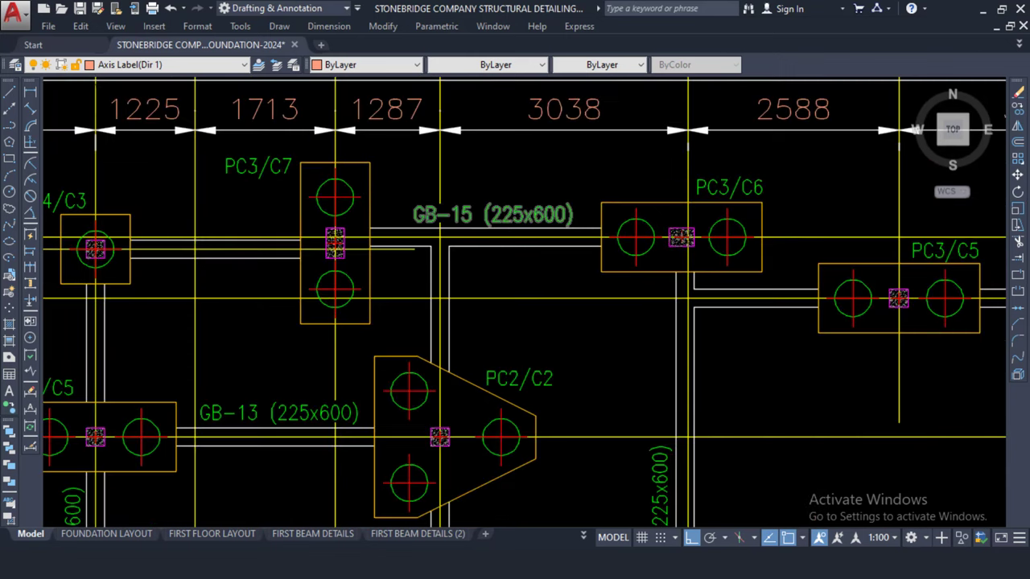
pyautogui.moveTo(782, 212); pyautogui.dragTo(599, 210, button='middle')
pyautogui.scroll(2, 591, 201)
pyautogui.scroll(-2, 591, 201)
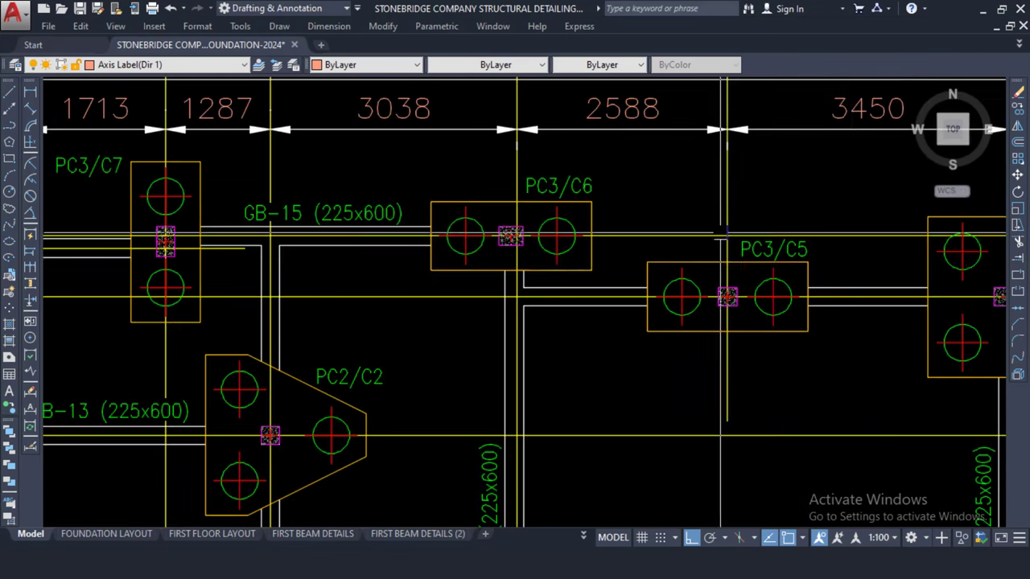
pyautogui.scroll(4, 832, 268)
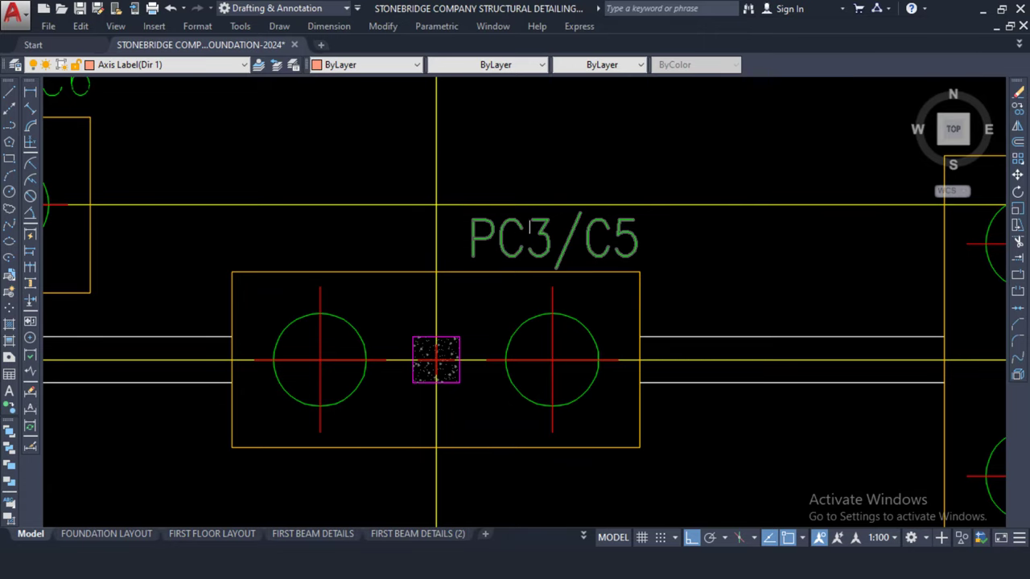
pyautogui.scroll(-10, 501, 213)
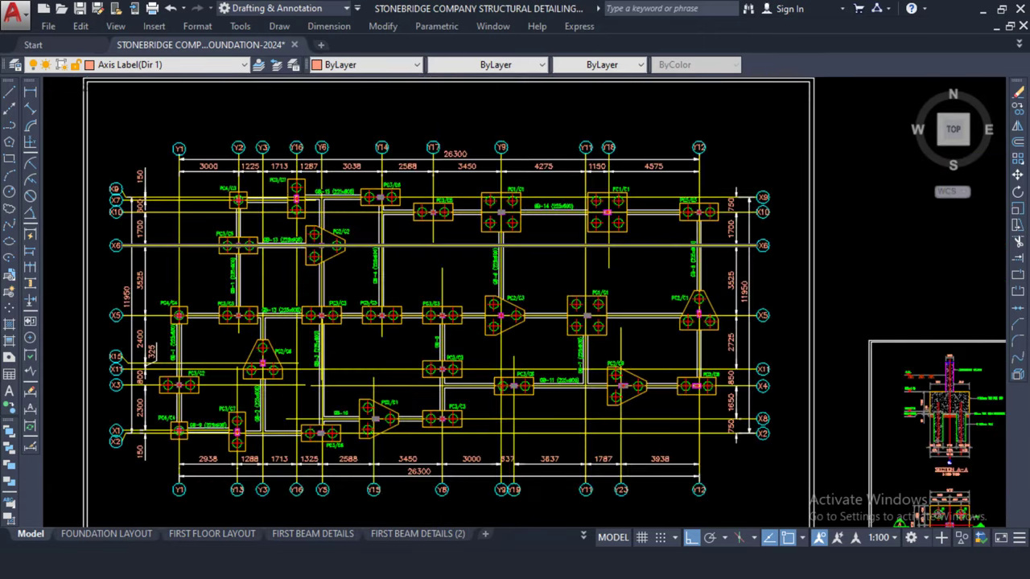
# - Inspect Section A-A of pile cap PC1 on the first pile cap detail sheet
pyautogui.scroll(-1, 509, 322)
pyautogui.moveTo(812, 416)
pyautogui.mouseDown(button='middle')
pyautogui.moveTo(532, 327)
pyautogui.moveTo(461, 333)
pyautogui.moveTo(452, 298)
pyautogui.mouseUp(button='middle')
pyautogui.scroll(2, 563, 331)
pyautogui.moveTo(409, 232); pyautogui.dragTo(431, 291, button='middle')
pyautogui.scroll(2, 371, 207)
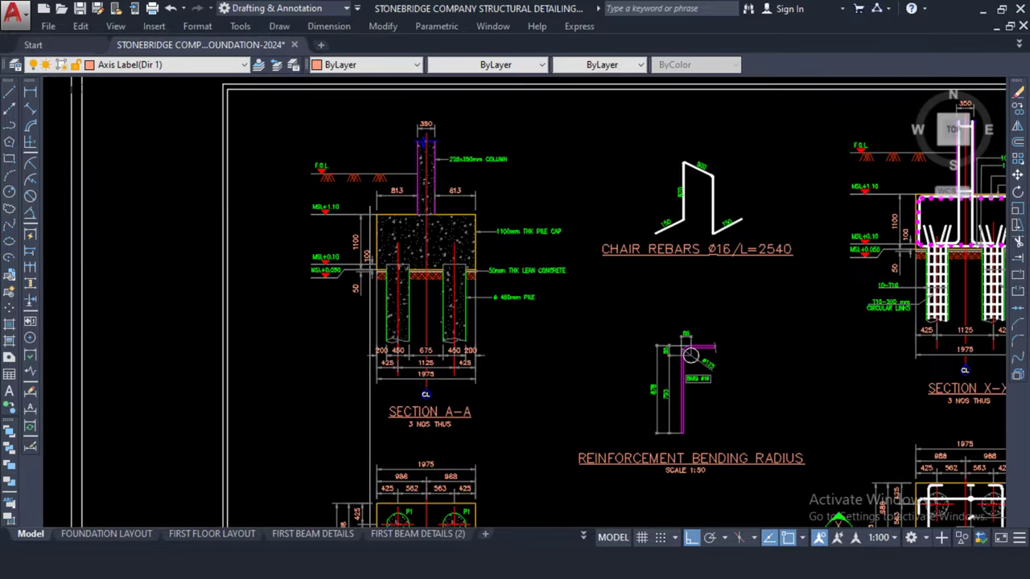
pyautogui.scroll(2, 415, 222)
pyautogui.moveTo(452, 251); pyautogui.dragTo(357, 259, button='middle')
pyautogui.scroll(-2, 353, 228)
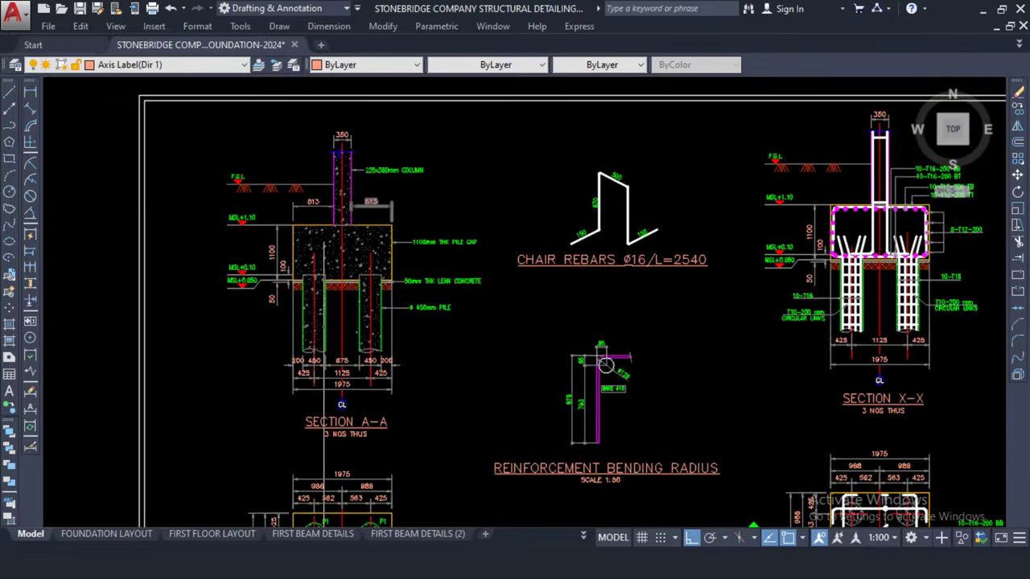
pyautogui.scroll(3, 326, 232)
pyautogui.scroll(-3, 329, 230)
# - Examine the plan of pile cap PC1 with its four P1 piles and dimensions
pyautogui.scroll(-2, 388, 144)
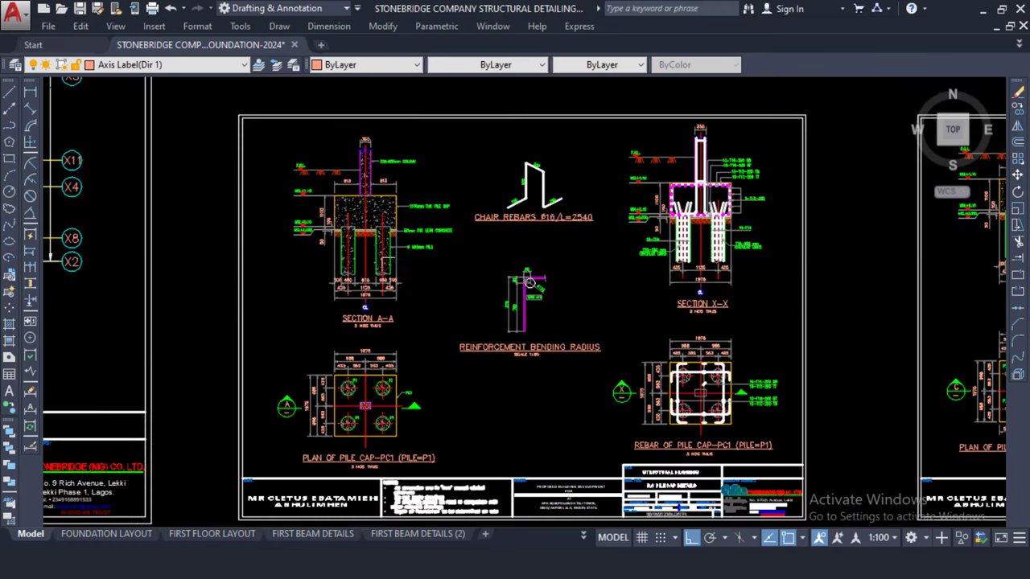
pyautogui.scroll(4, 366, 402)
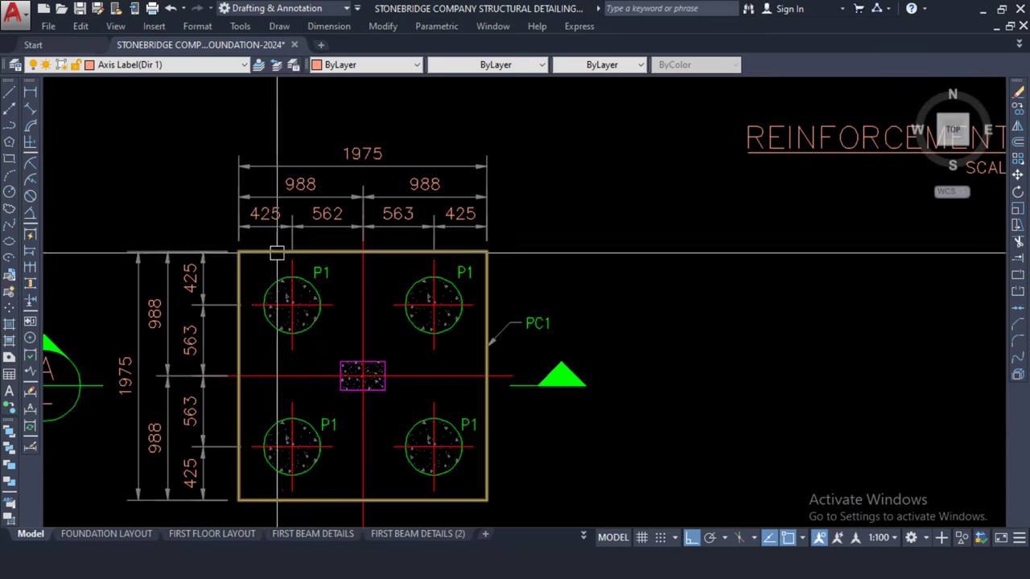
pyautogui.scroll(-3, 277, 252)
pyautogui.scroll(3, 337, 313)
pyautogui.scroll(-2, 337, 313)
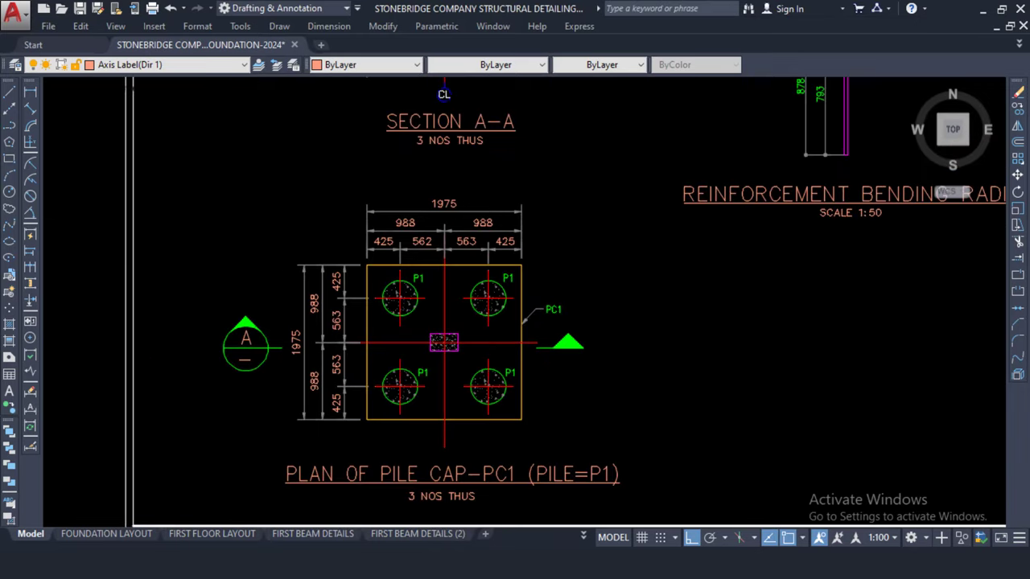
# - Examine the rebar plan of pile cap PC1 and its reinforcement callouts
pyautogui.scroll(-2, 366, 293)
pyautogui.moveTo(575, 307); pyautogui.dragTo(410, 307, button='middle')
pyautogui.scroll(2, 533, 299)
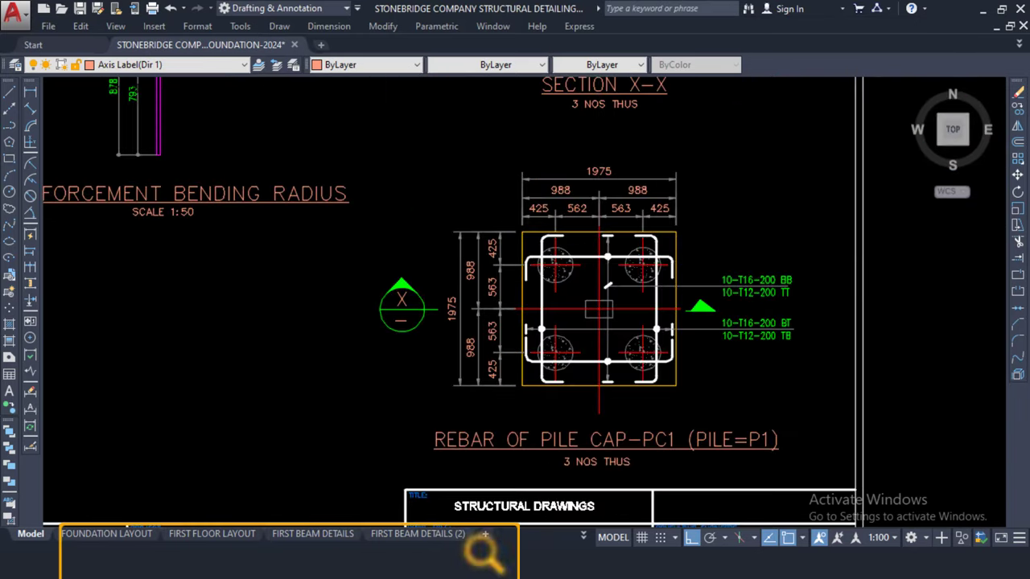
pyautogui.scroll(1, 649, 373)
pyautogui.scroll(-2, 682, 301)
pyautogui.moveTo(203, 324); pyautogui.dragTo(548, 352, button='middle')
pyautogui.scroll(1, 425, 310)
pyautogui.scroll(-1, 357, 304)
pyautogui.scroll(2, 693, 303)
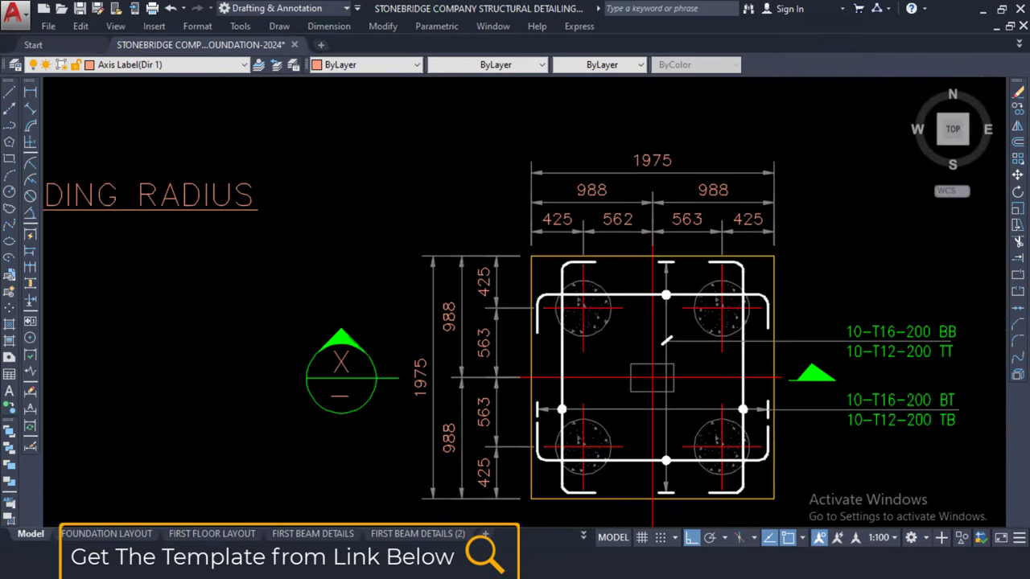
# - Inspect Section X-X of pile cap PC1, including the cap reinforcement, pile bars and circular links
pyautogui.moveTo(715, 326)
pyautogui.mouseDown(button='middle')
pyautogui.moveTo(552, 277)
pyautogui.moveTo(569, 482)
pyautogui.mouseUp(button='middle')
pyautogui.scroll(-1, 563, 278)
pyautogui.moveTo(543, 262); pyautogui.dragTo(549, 487, button='middle')
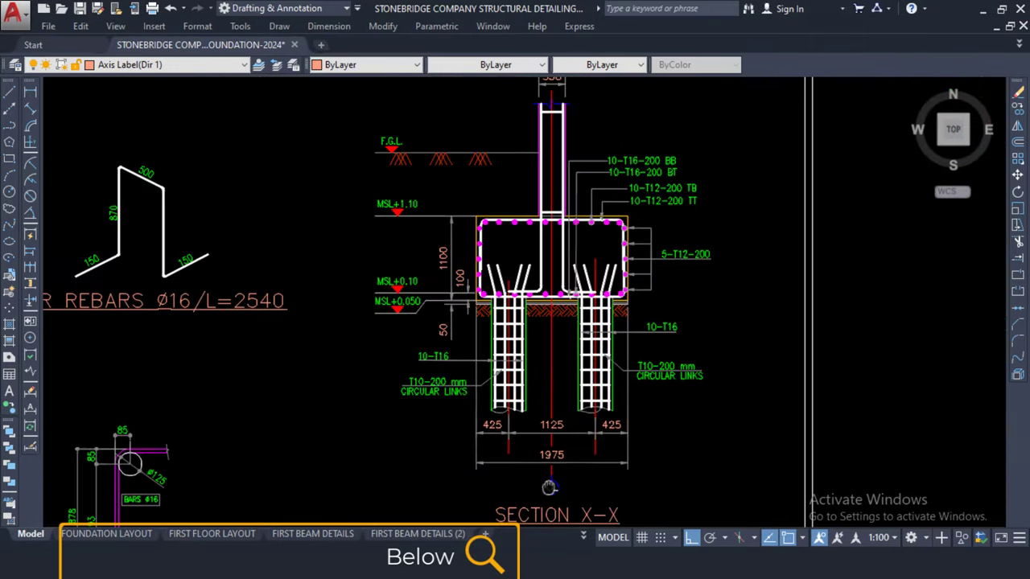
pyautogui.moveTo(573, 291); pyautogui.dragTo(562, 150, button='middle')
pyautogui.scroll(-1, 487, 259)
pyautogui.scroll(1, 473, 466)
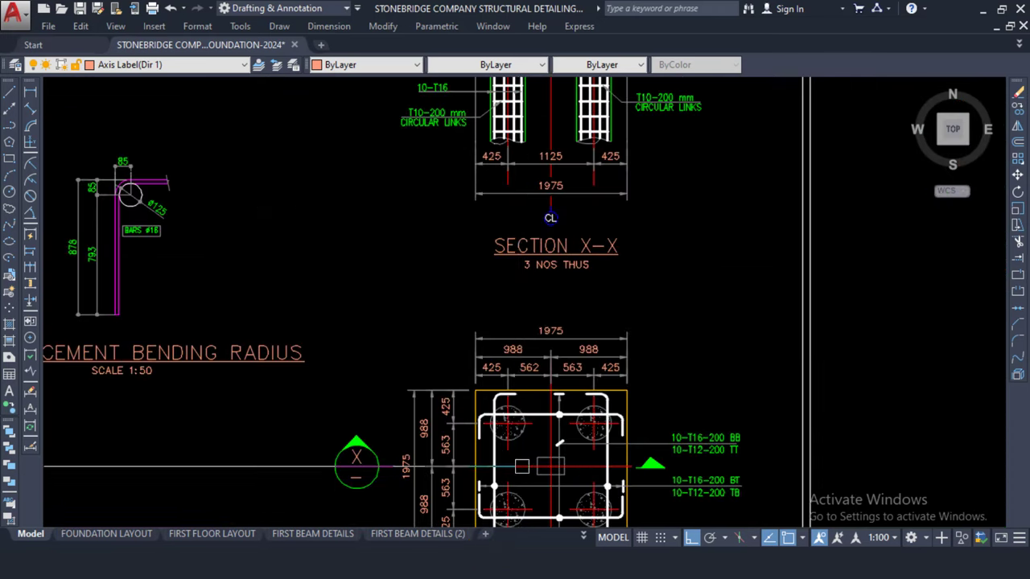
pyautogui.moveTo(519, 344); pyautogui.dragTo(521, 518, button='middle')
pyautogui.moveTo(555, 202)
pyautogui.mouseDown(button='middle')
pyautogui.moveTo(556, 372)
pyautogui.moveTo(512, 265)
pyautogui.mouseUp(button='middle')
pyautogui.scroll(1, 555, 321)
pyautogui.scroll(3, 518, 268)
pyautogui.moveTo(478, 338); pyautogui.dragTo(476, 249, button='middle')
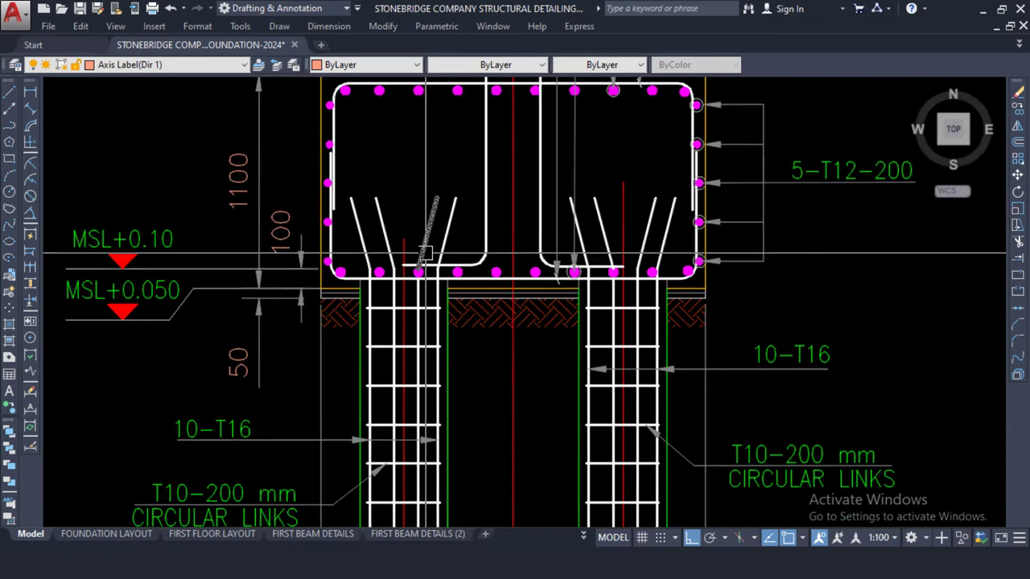
pyautogui.scroll(1, 476, 244)
pyautogui.scroll(-2, 560, 262)
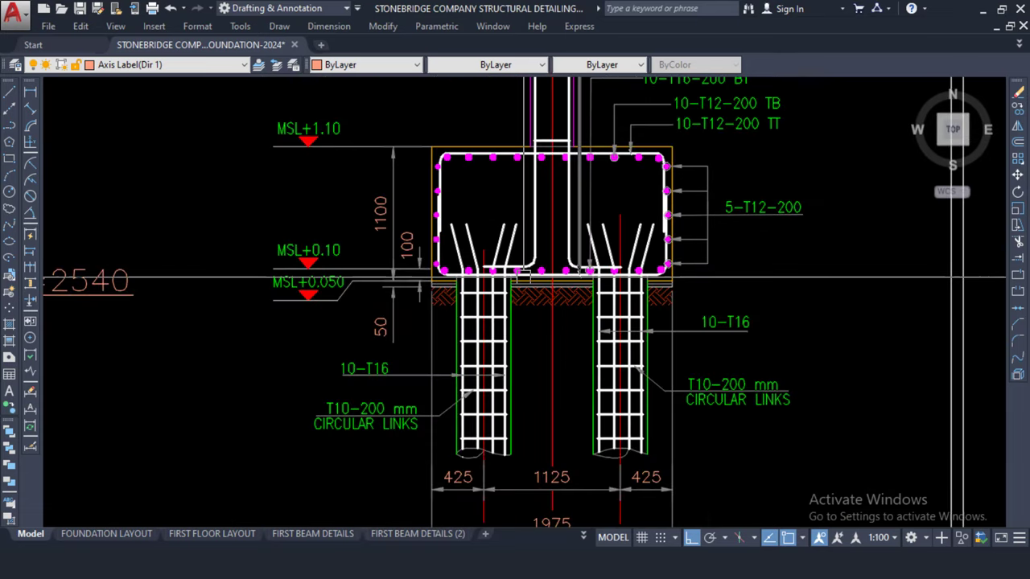
pyautogui.scroll(-1, 537, 270)
# - Examine the chair rebars detail and compare it with the pile cap reinforcement in Section X-X
pyautogui.moveTo(172, 298)
pyautogui.mouseDown(button='middle')
pyautogui.moveTo(315, 257)
pyautogui.moveTo(503, 280)
pyautogui.mouseUp(button='middle')
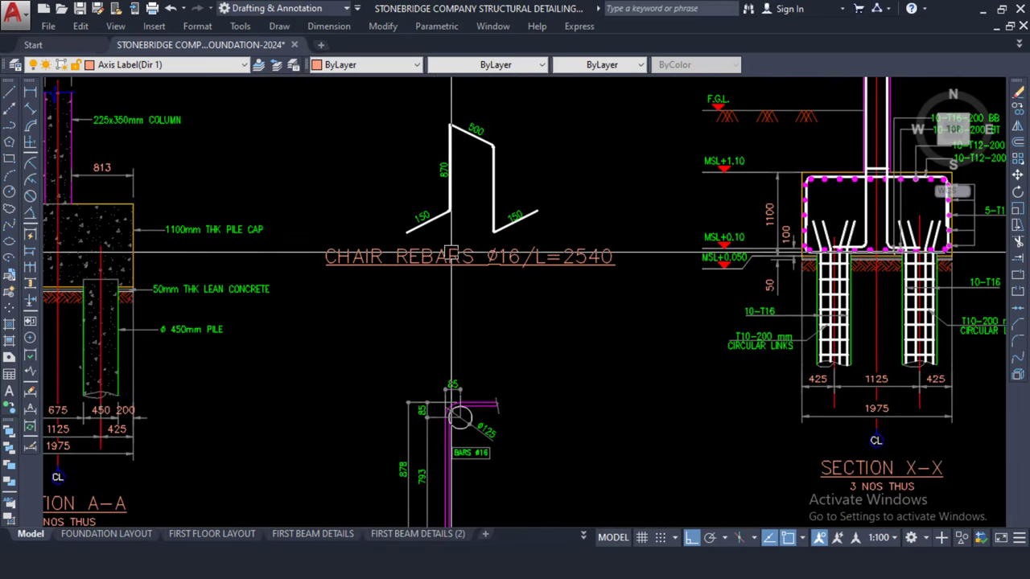
pyautogui.scroll(1, 419, 168)
pyautogui.moveTo(521, 128); pyautogui.dragTo(478, 202, button='middle')
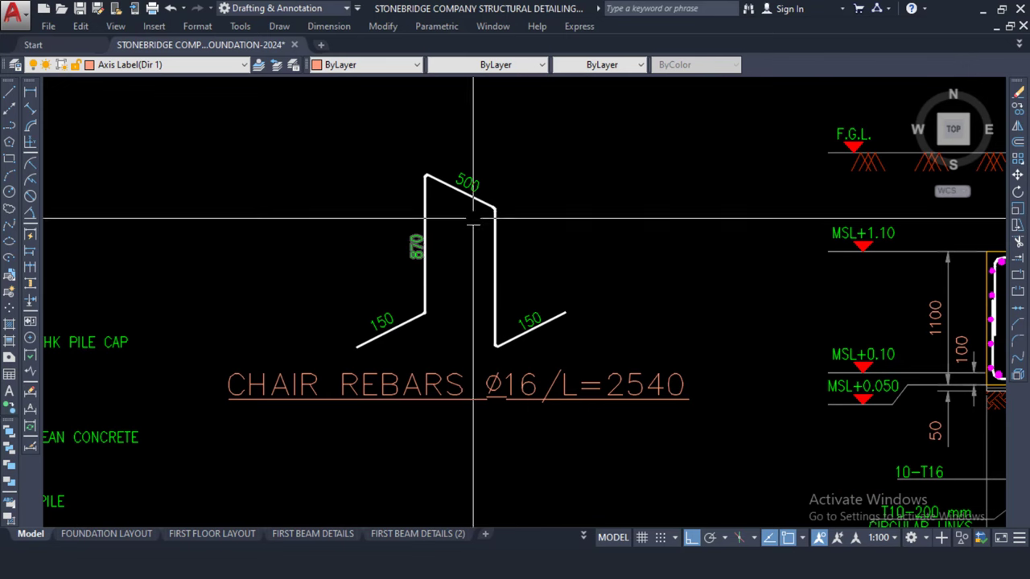
pyautogui.scroll(-2, 473, 219)
pyautogui.moveTo(895, 305); pyautogui.dragTo(614, 322, button='middle')
pyautogui.scroll(2, 573, 283)
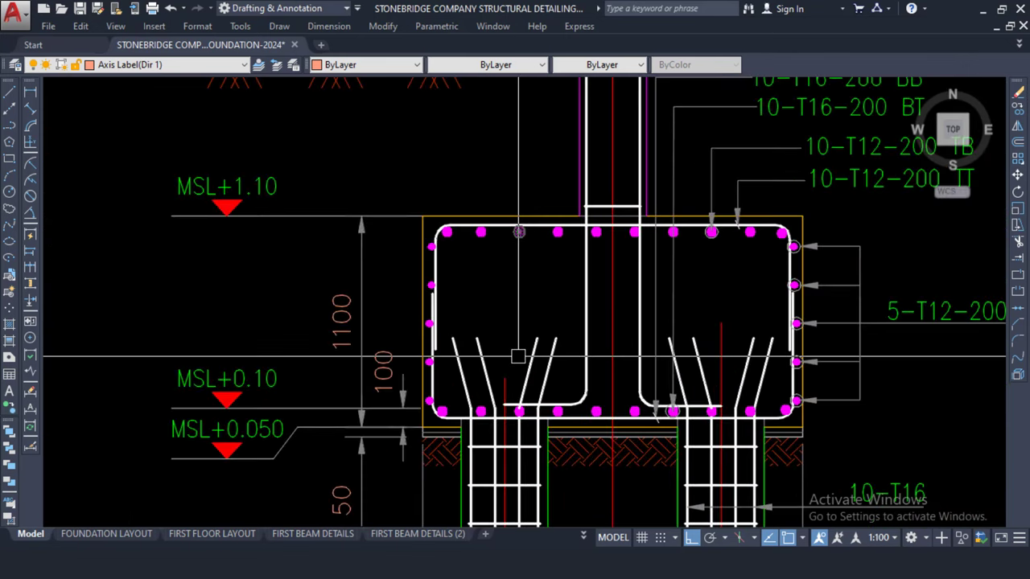
pyautogui.scroll(-2, 579, 249)
# - Inspect the reinforcement bending radius detail for the 16 mm bars, then view the row of pile cap detail sheets
pyautogui.moveTo(485, 329); pyautogui.dragTo(590, 198, button='middle')
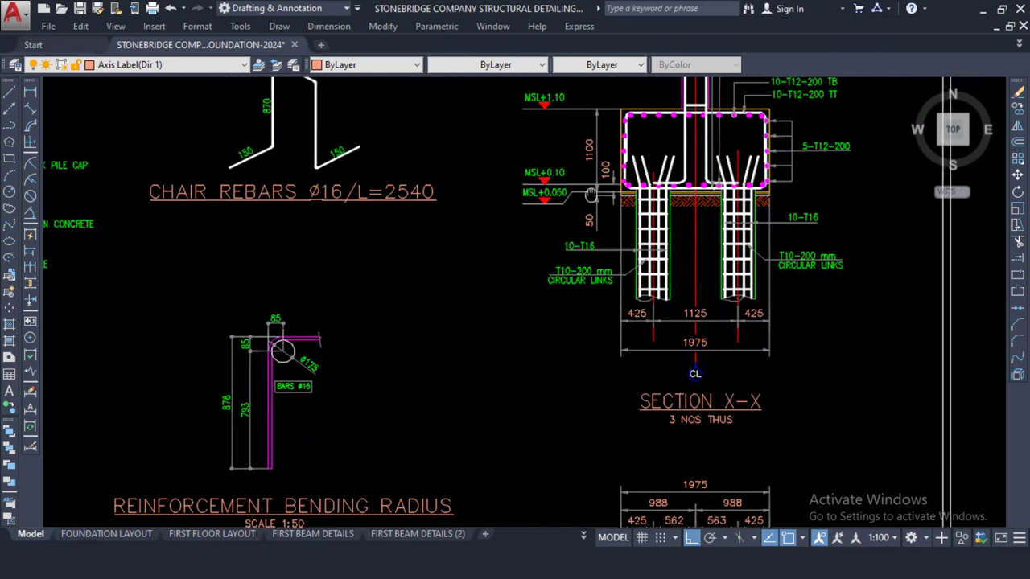
pyautogui.moveTo(359, 390); pyautogui.dragTo(471, 265, button='middle')
pyautogui.scroll(1, 380, 251)
pyautogui.scroll(1, 460, 183)
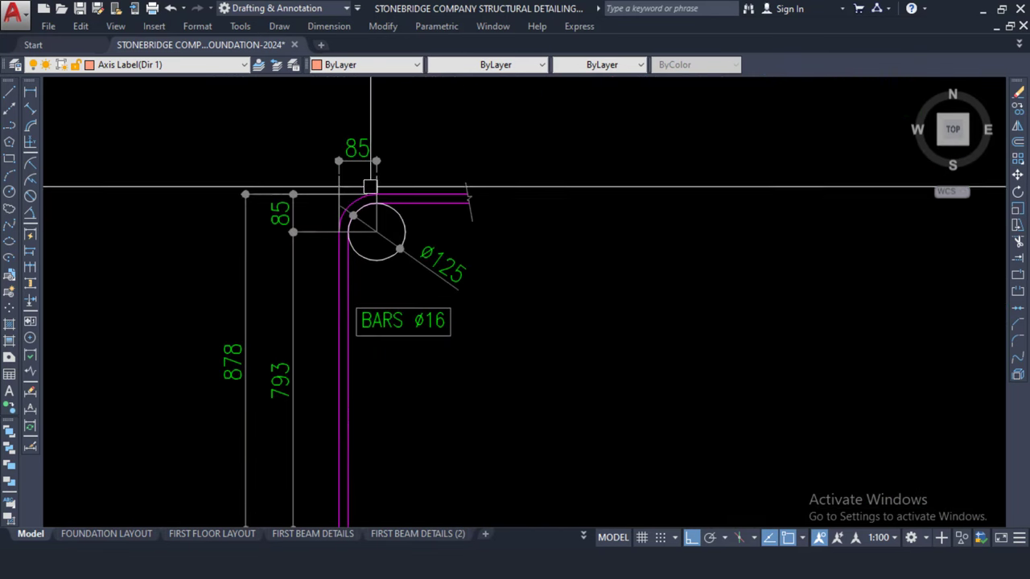
pyautogui.scroll(-1, 353, 234)
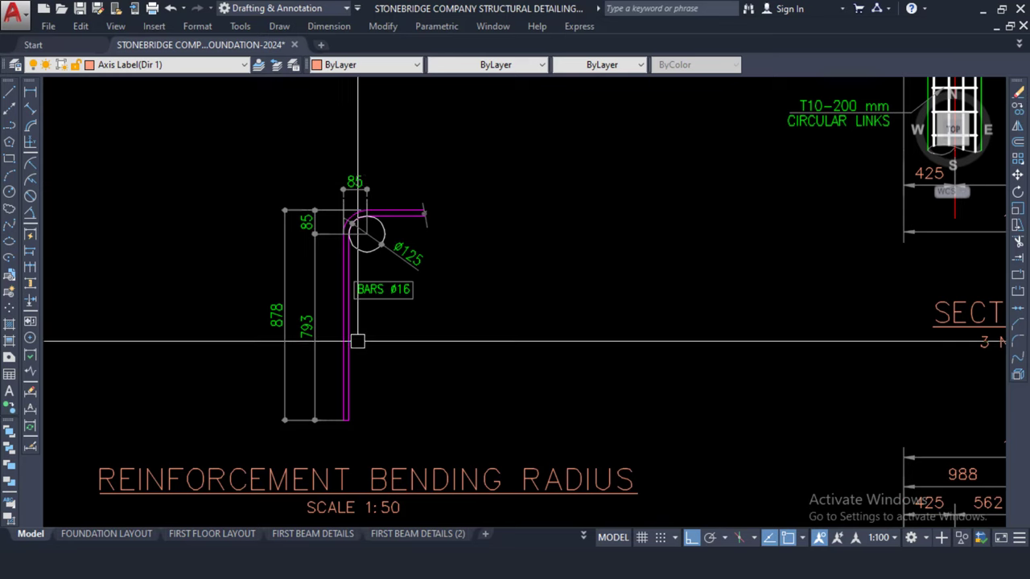
pyautogui.scroll(-8, 391, 241)
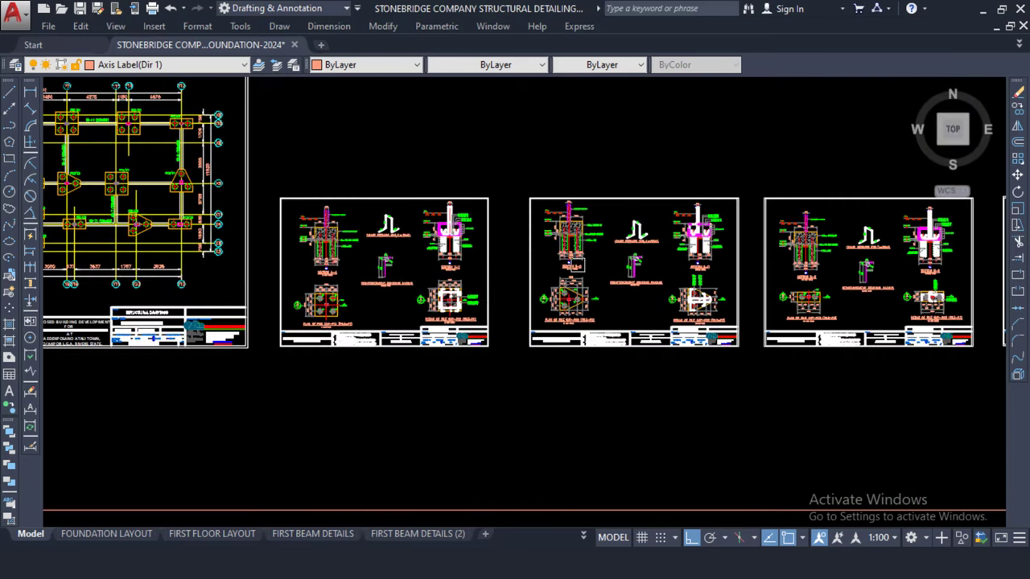
# - Inspect the pile cap PC2 sheet, including Section C-C, its rebar plan, the chair rebars and the bending radius detail
pyautogui.moveTo(600, 269); pyautogui.dragTo(407, 256, button='middle')
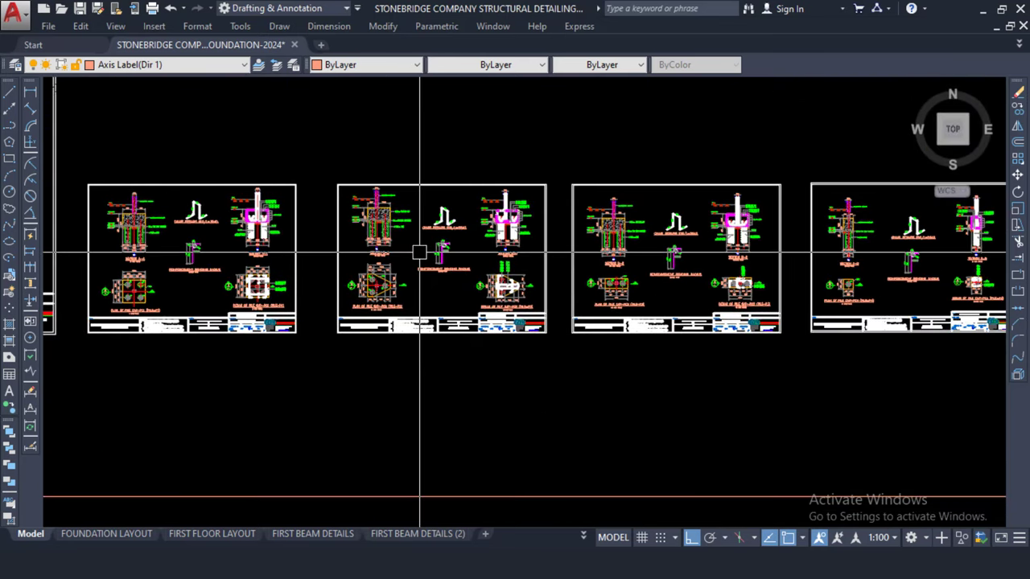
pyautogui.scroll(4, 472, 234)
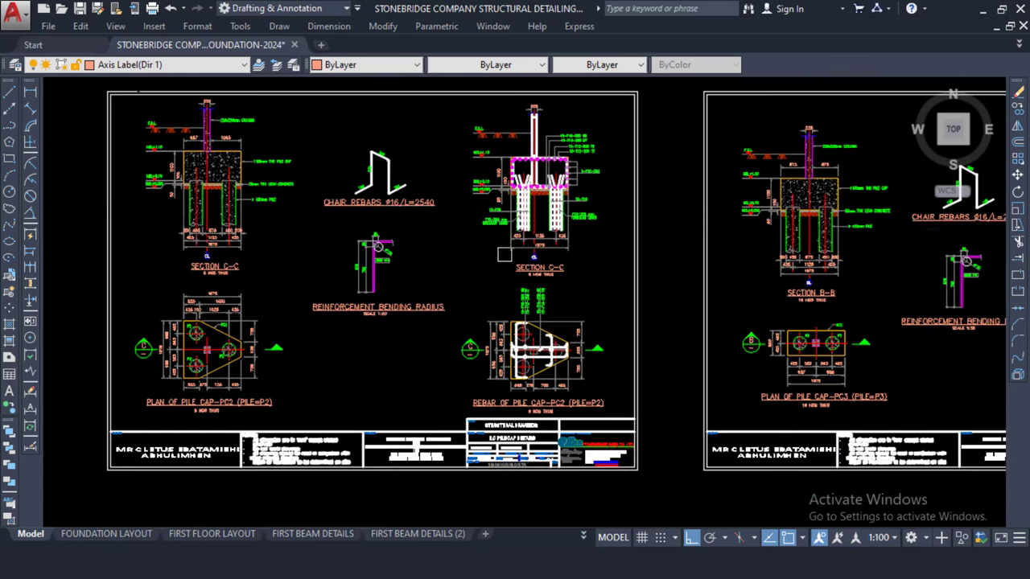
pyautogui.scroll(2, 522, 217)
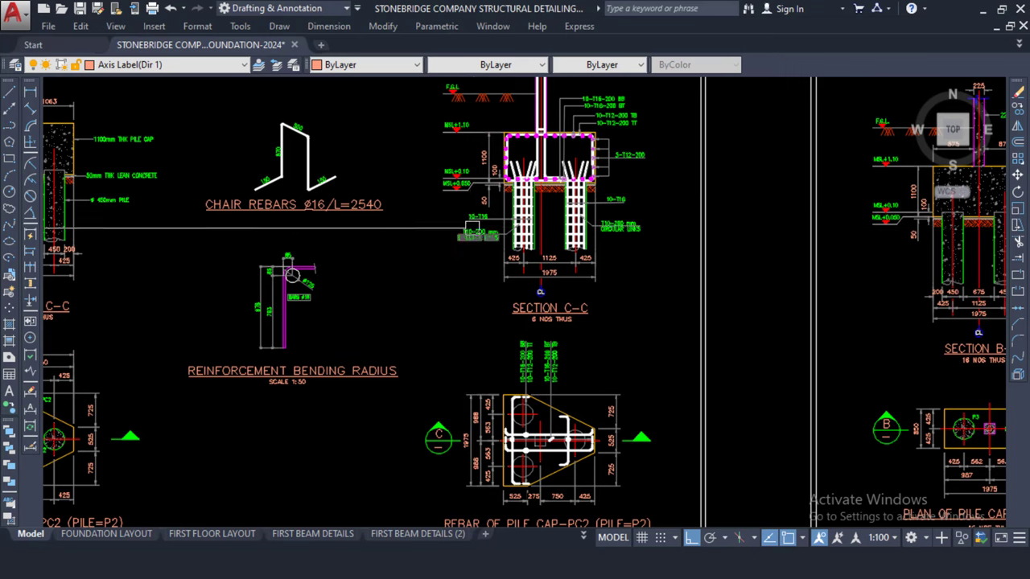
pyautogui.scroll(-5, 464, 218)
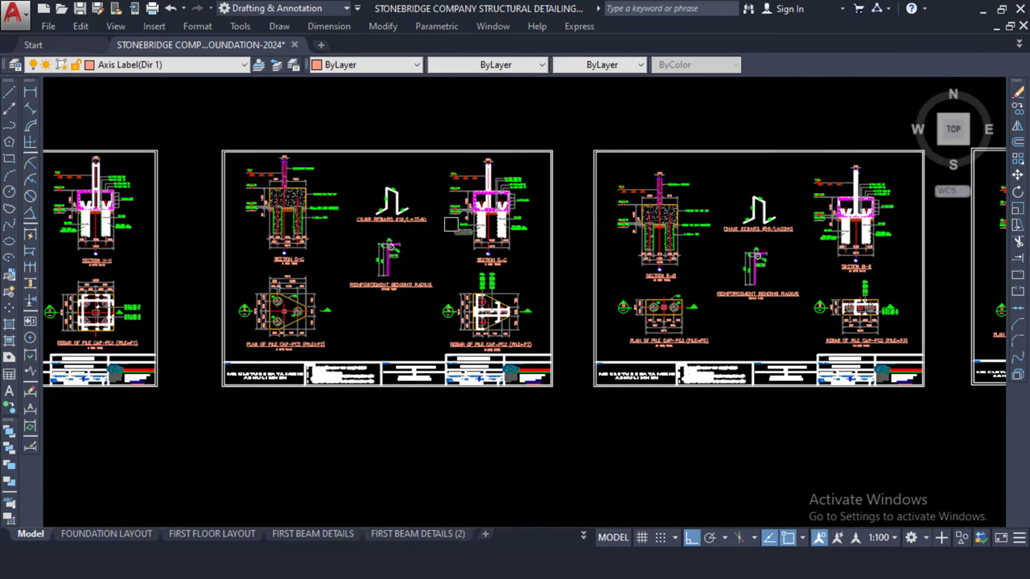
pyautogui.scroll(-4, 475, 223)
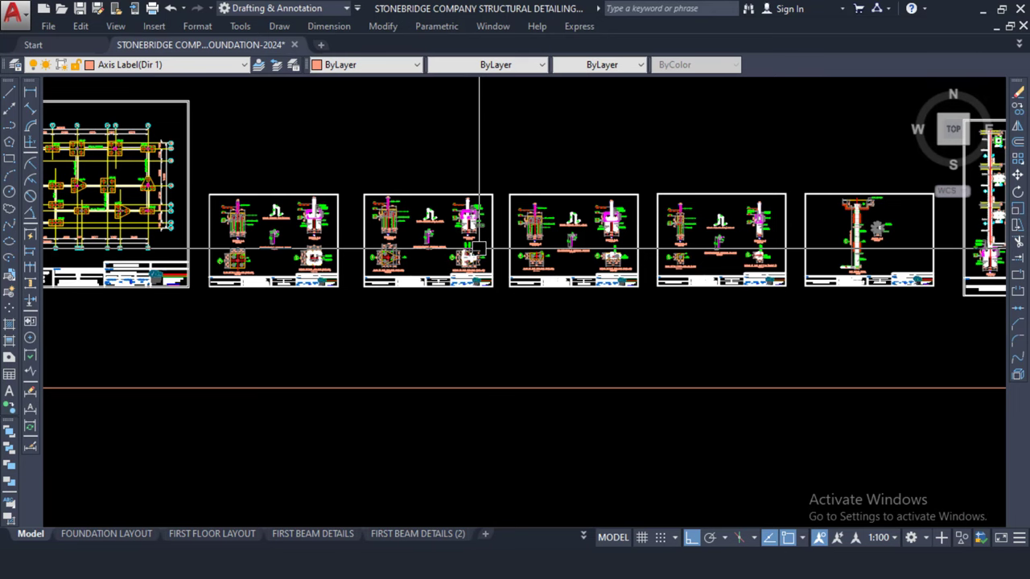
# - Examine the column detail sheets, from the pile caps of Columns 1 to 4 up to the column cross-sections
pyautogui.scroll(10, 478, 249)
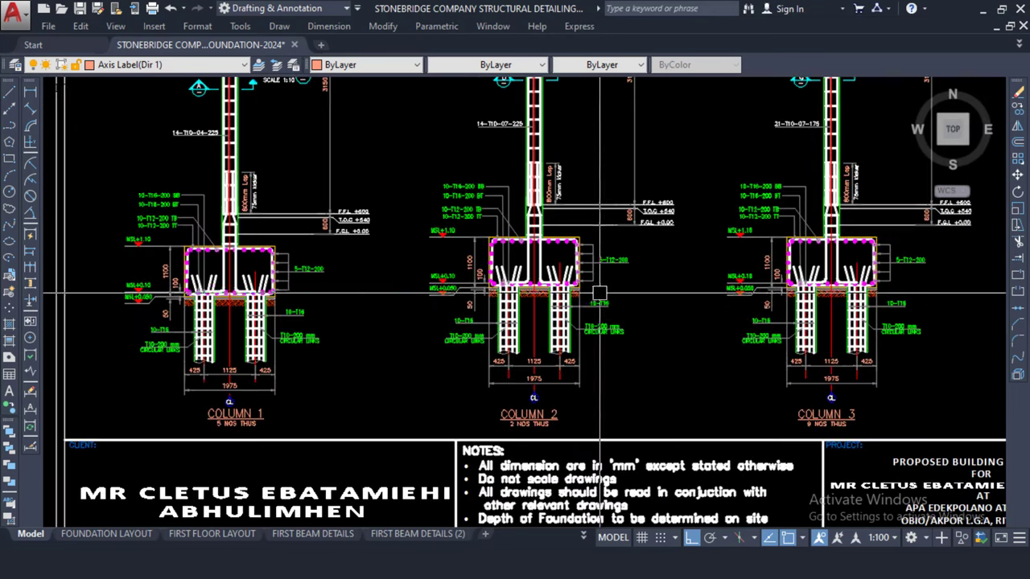
pyautogui.moveTo(479, 342); pyautogui.dragTo(435, 343, button='middle')
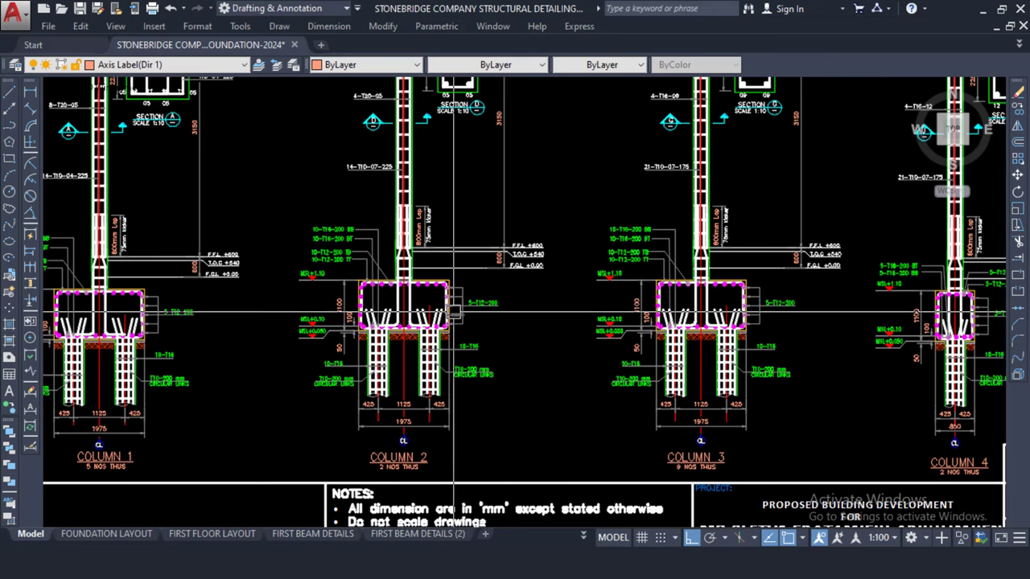
pyautogui.scroll(-2, 455, 289)
pyautogui.moveTo(455, 290); pyautogui.dragTo(474, 363, button='middle')
pyautogui.scroll(2, 474, 239)
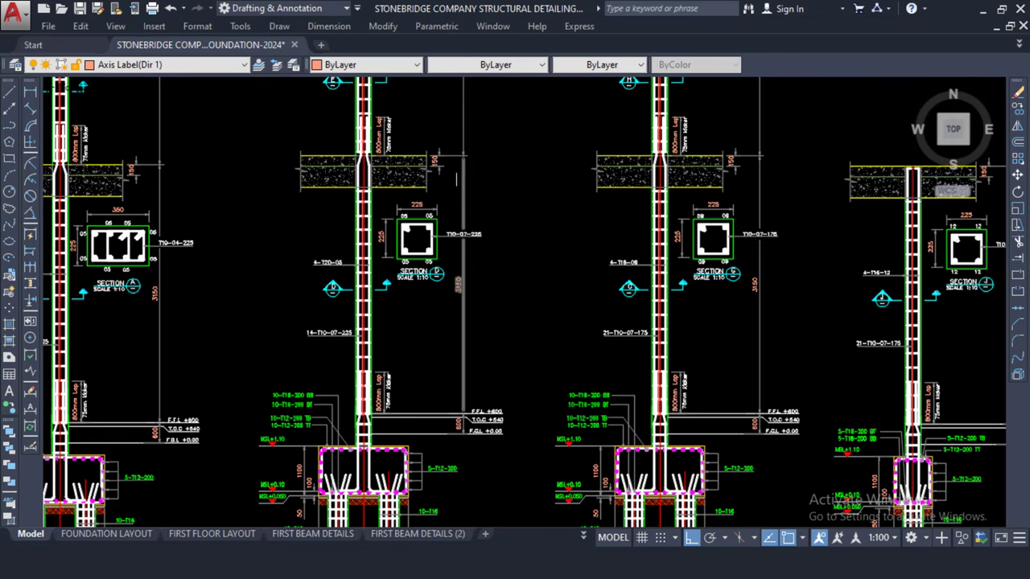
pyautogui.scroll(-3, 500, 200)
pyautogui.scroll(-3, 616, 229)
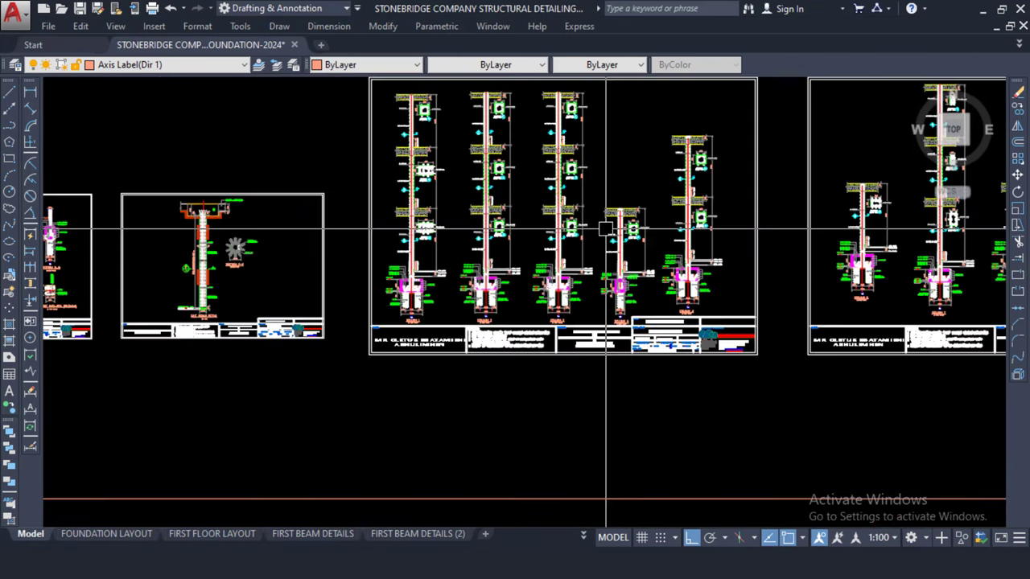
pyautogui.moveTo(614, 187); pyautogui.dragTo(482, 287, button='middle')
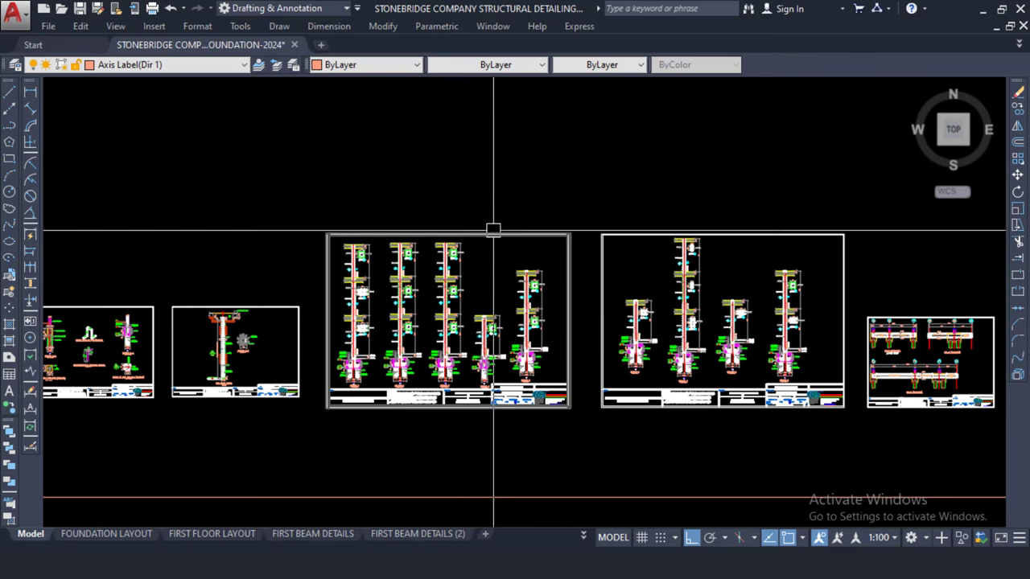
# - Close the pile foundation template without saving changes and minimize AutoCAD
pyautogui.click(294, 45)
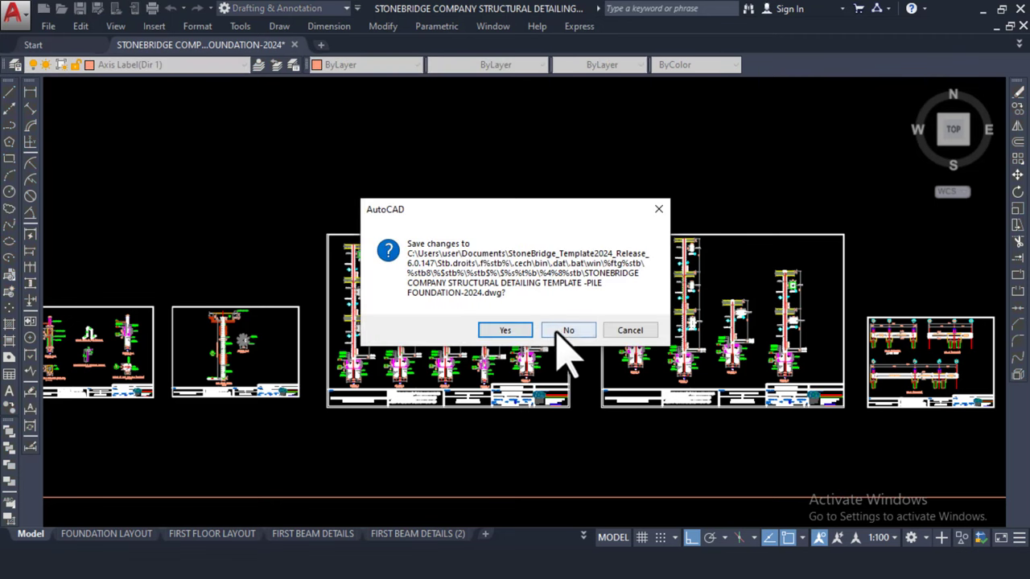
pyautogui.click(558, 330)
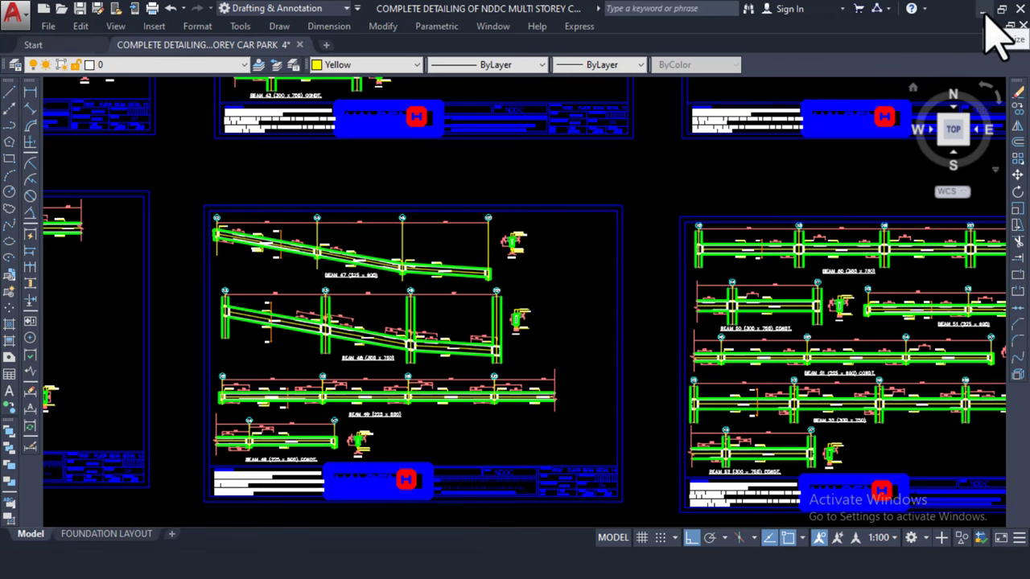
pyautogui.click(983, 10)
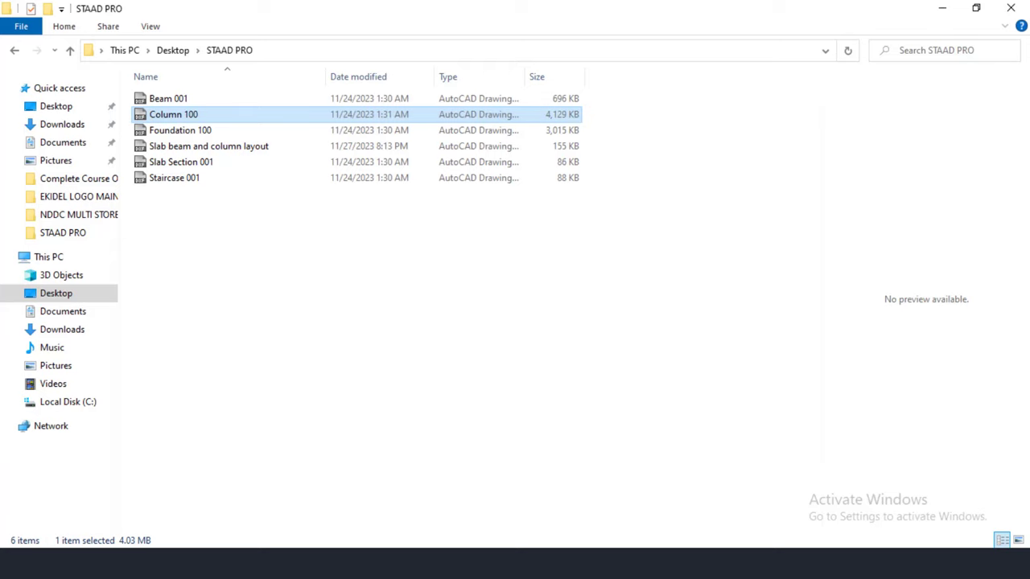
# - Browse to the ProtaData2018 folder in Documents and check the contents of TWO-STOREY-RESIDENTIAL-BUILDING-PROJECT before returning to the project list
pyautogui.click(70, 145)
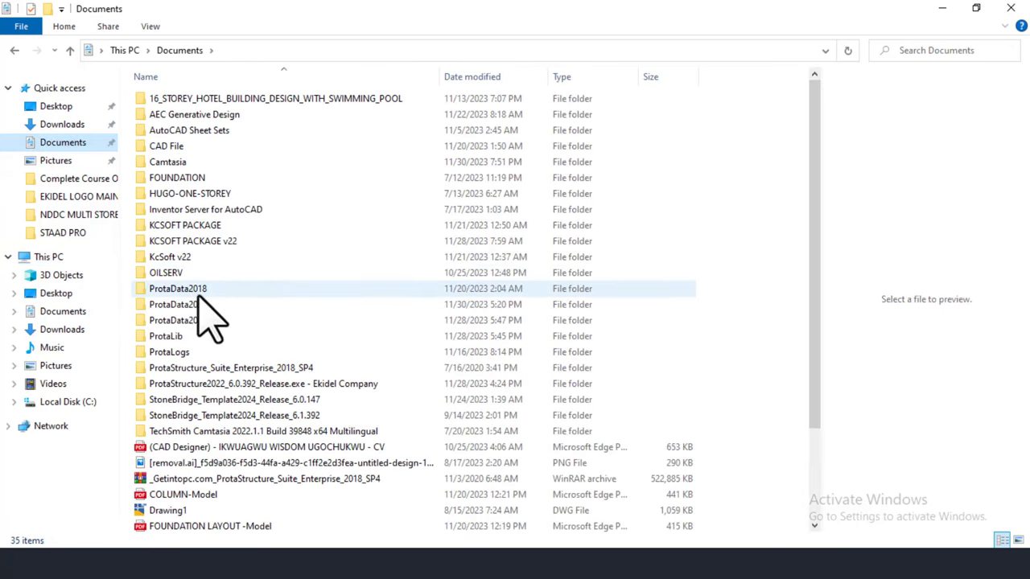
pyautogui.doubleClick(193, 289)
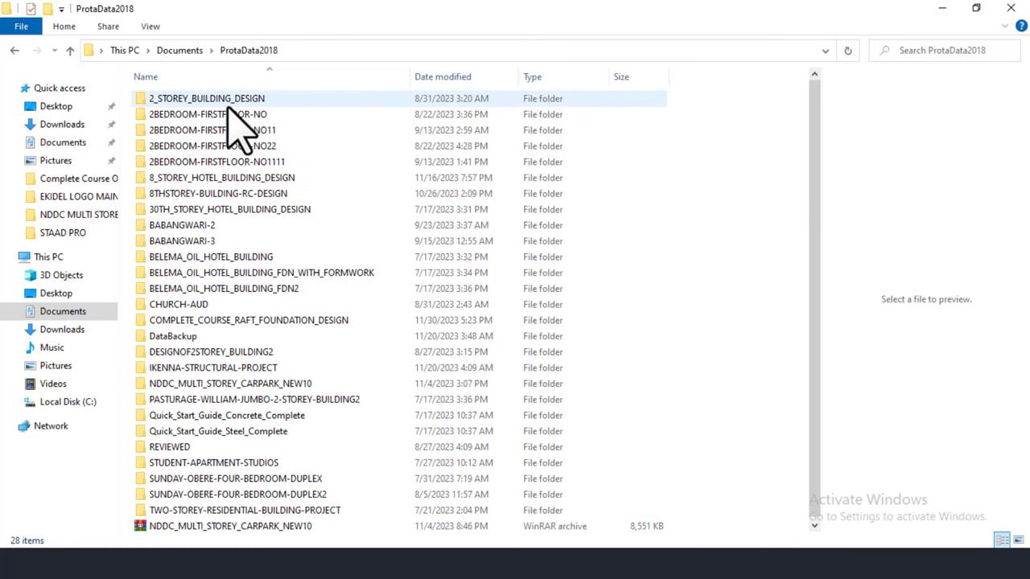
pyautogui.scroll(-1, 237, 169)
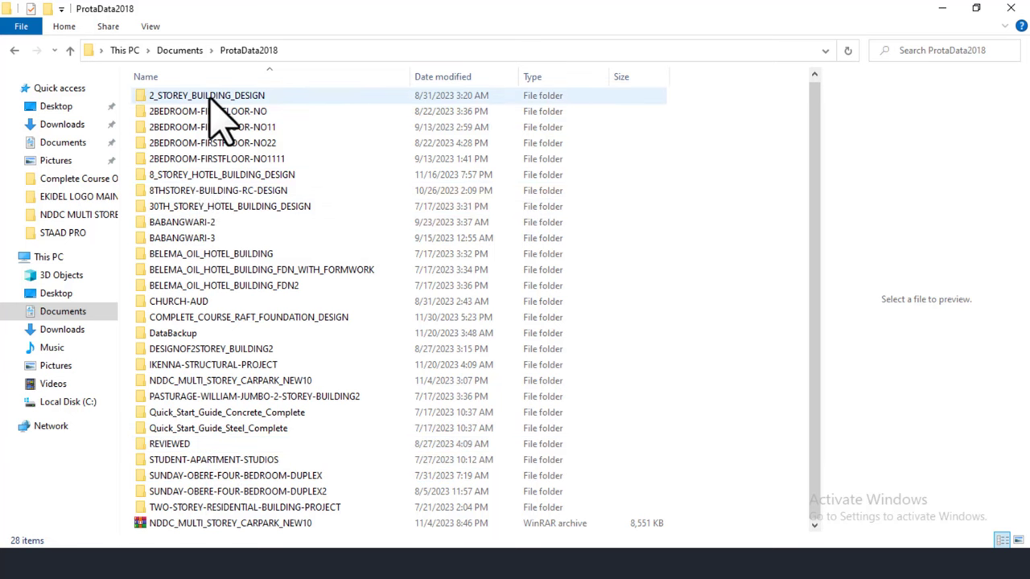
pyautogui.doubleClick(219, 508)
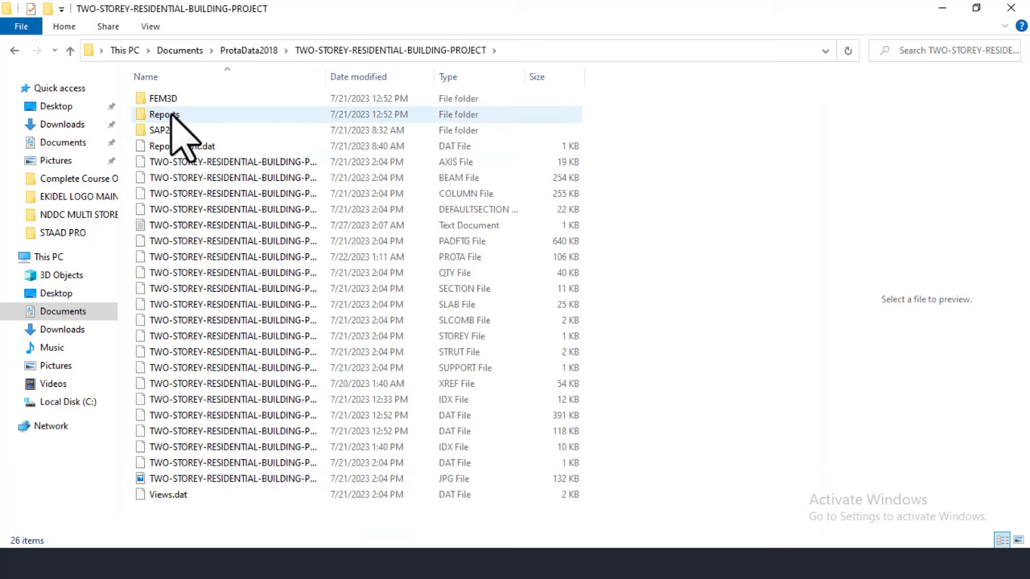
pyautogui.click(15, 50)
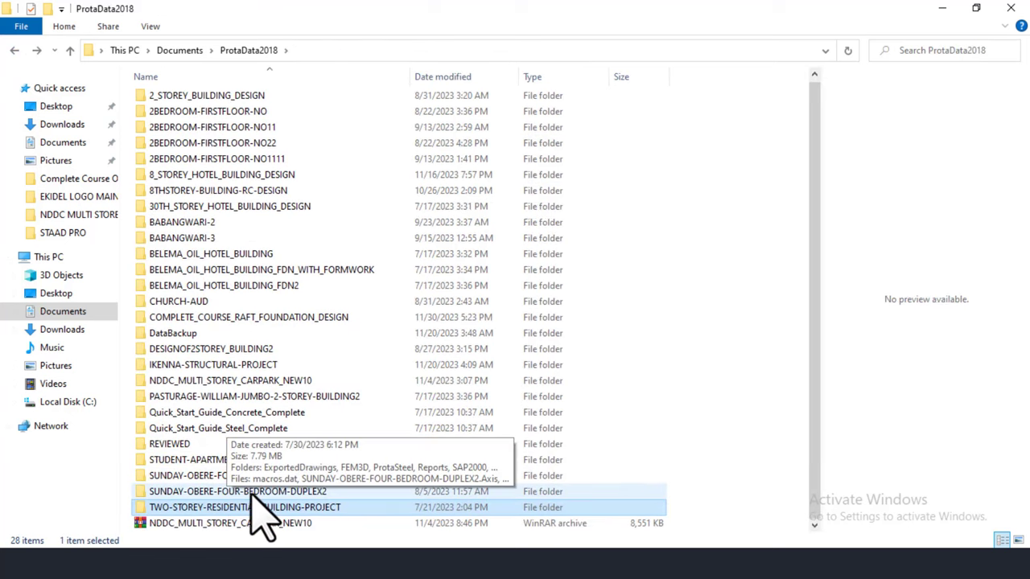
# - Open the Drawing1 DWG file from the ExportedDrawings folder of the second four-bedroom duplex project
pyautogui.doubleClick(203, 491)
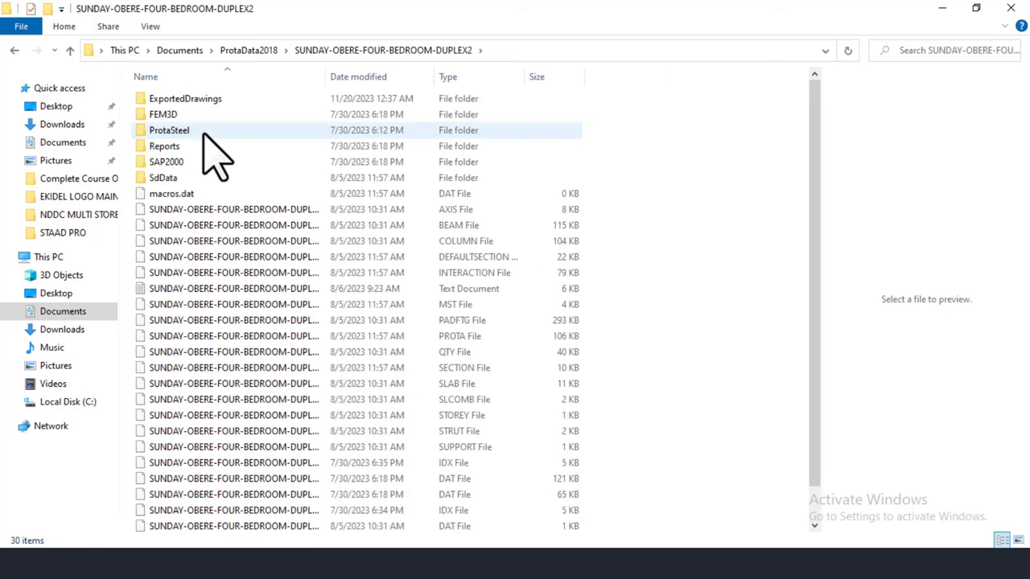
pyautogui.click(191, 100)
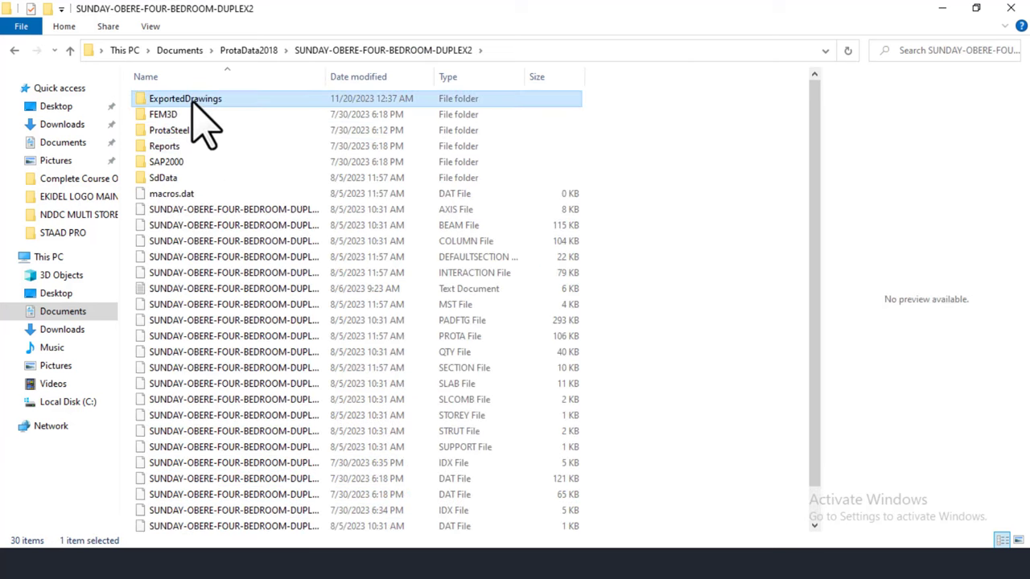
pyautogui.doubleClick(191, 101)
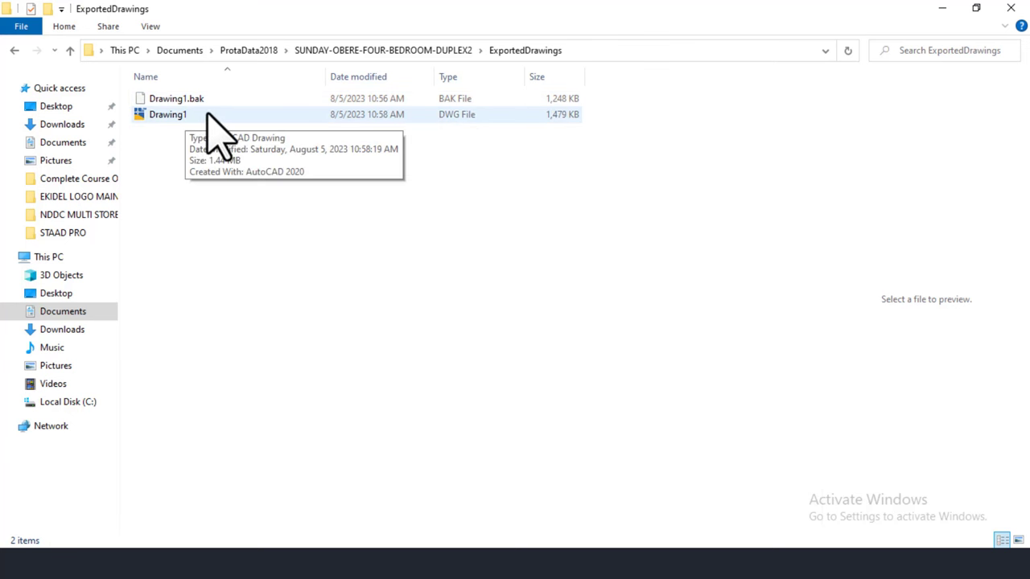
pyautogui.click(208, 116)
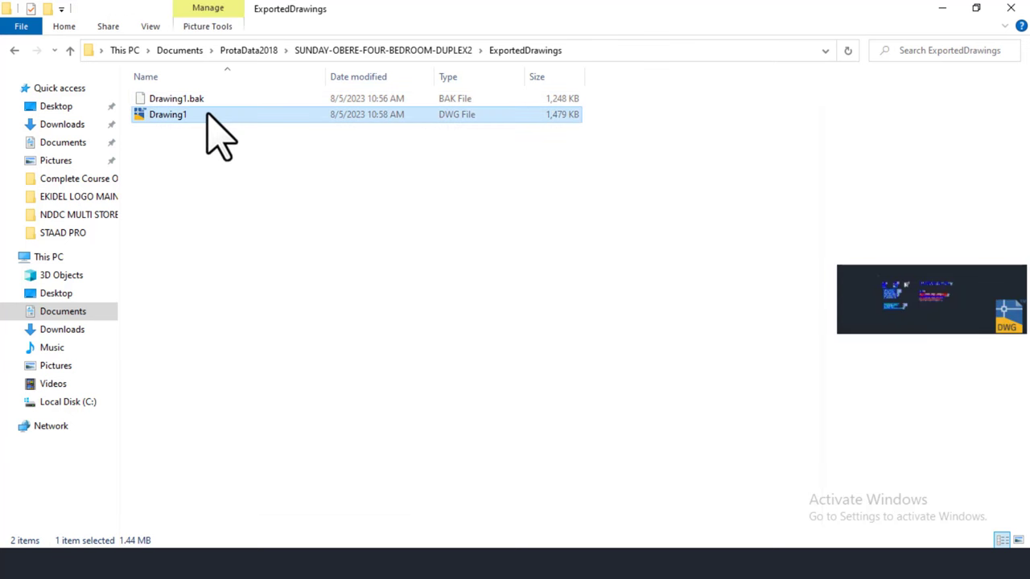
pyautogui.doubleClick(200, 115)
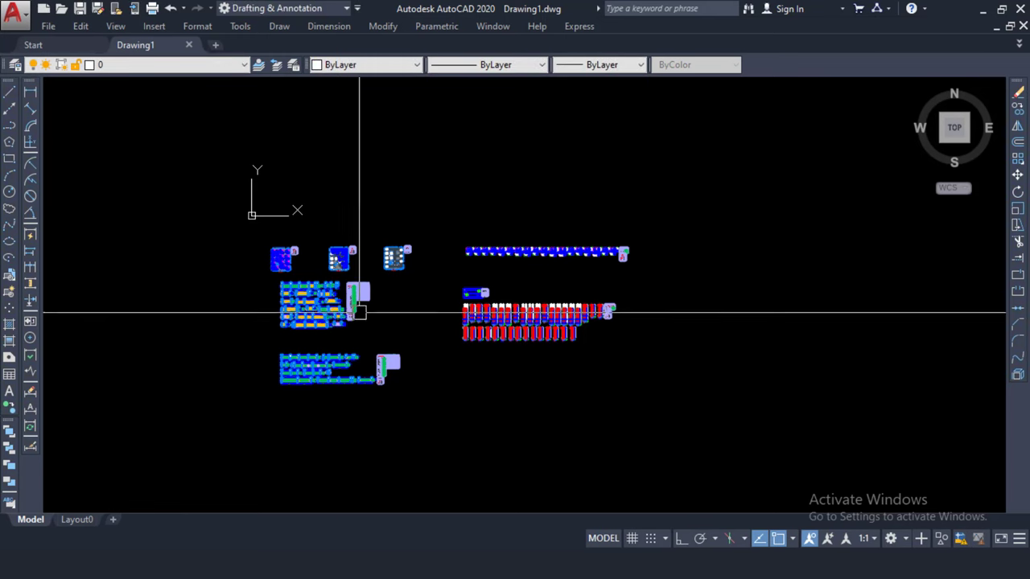
# - Survey the floor plans, beam elevations and column details laid out in the exported drawing
pyautogui.scroll(2, 338, 287)
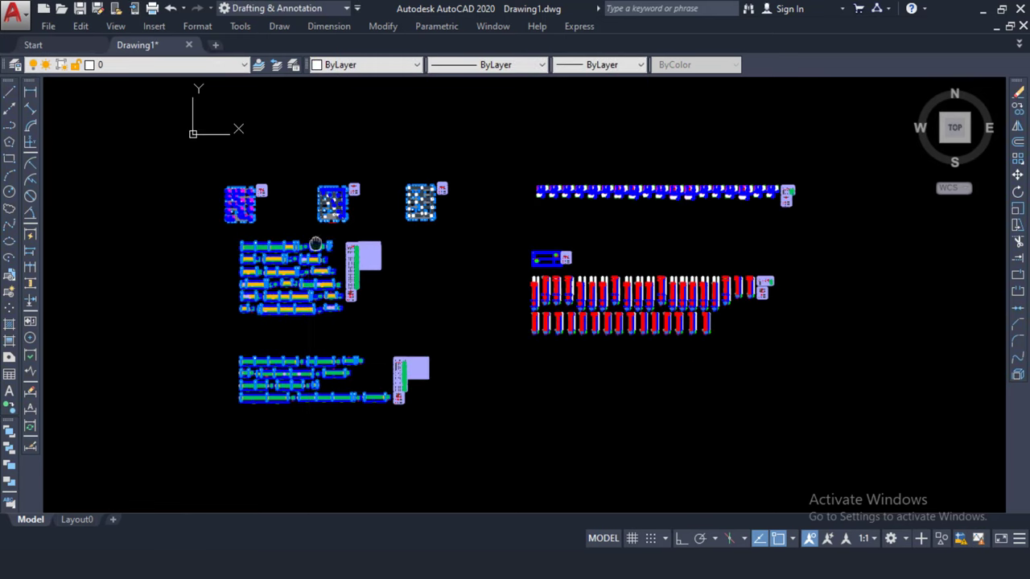
pyautogui.scroll(3, 403, 254)
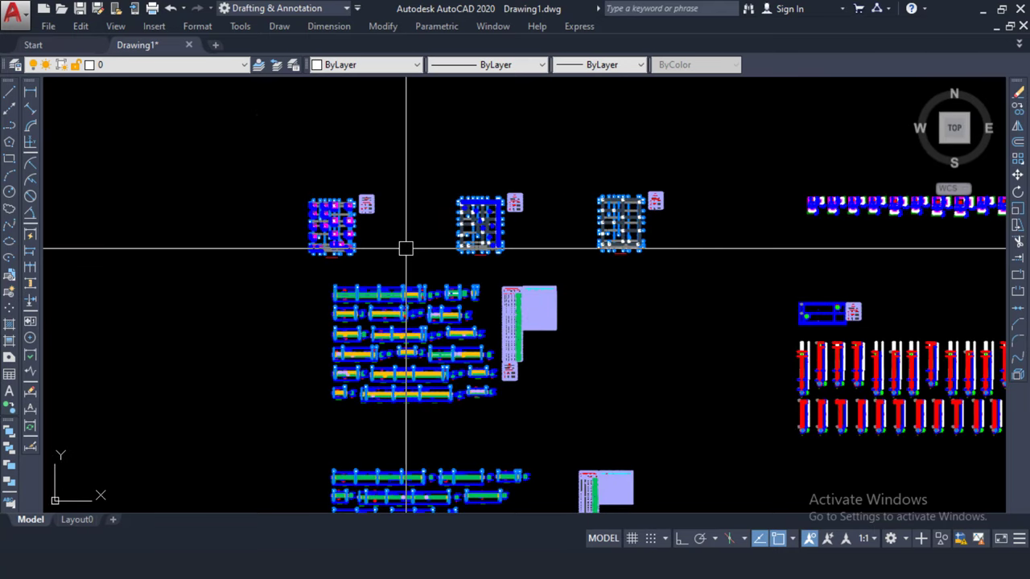
pyautogui.scroll(-4, 403, 250)
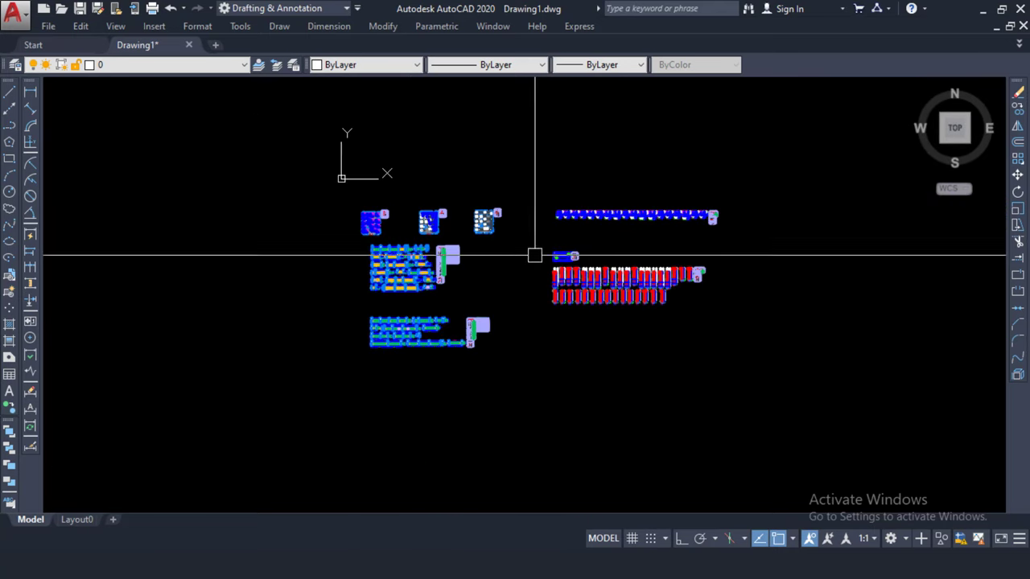
pyautogui.moveTo(536, 255); pyautogui.dragTo(330, 241, button='middle')
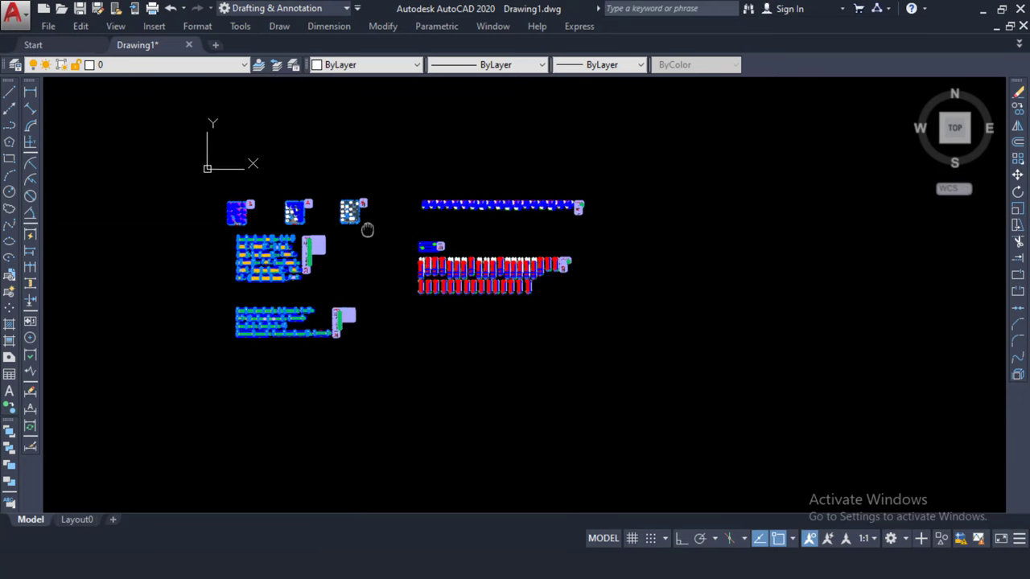
# - Examine the beam elevations and their cross-sections, then view the complete set of exported details
pyautogui.scroll(5, 280, 349)
pyautogui.scroll(5, 311, 317)
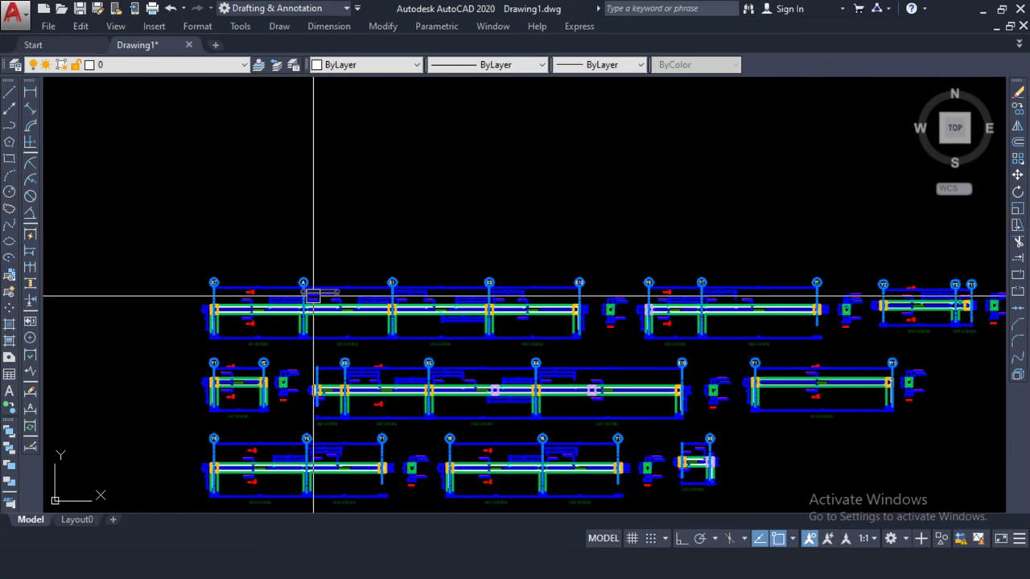
pyautogui.scroll(-6, 330, 282)
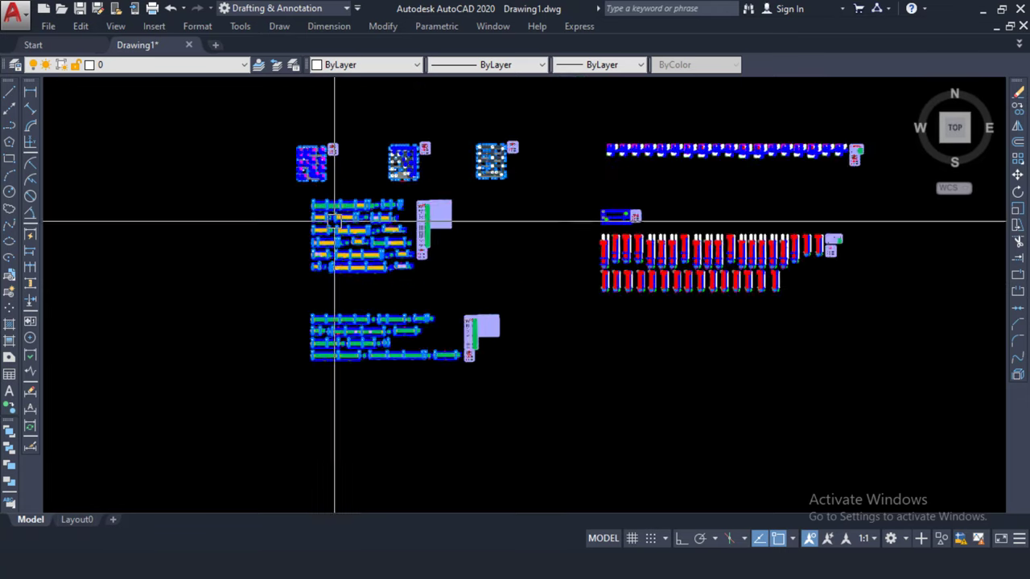
pyautogui.scroll(5, 336, 223)
pyautogui.scroll(-6, 332, 249)
pyautogui.scroll(-2, 332, 249)
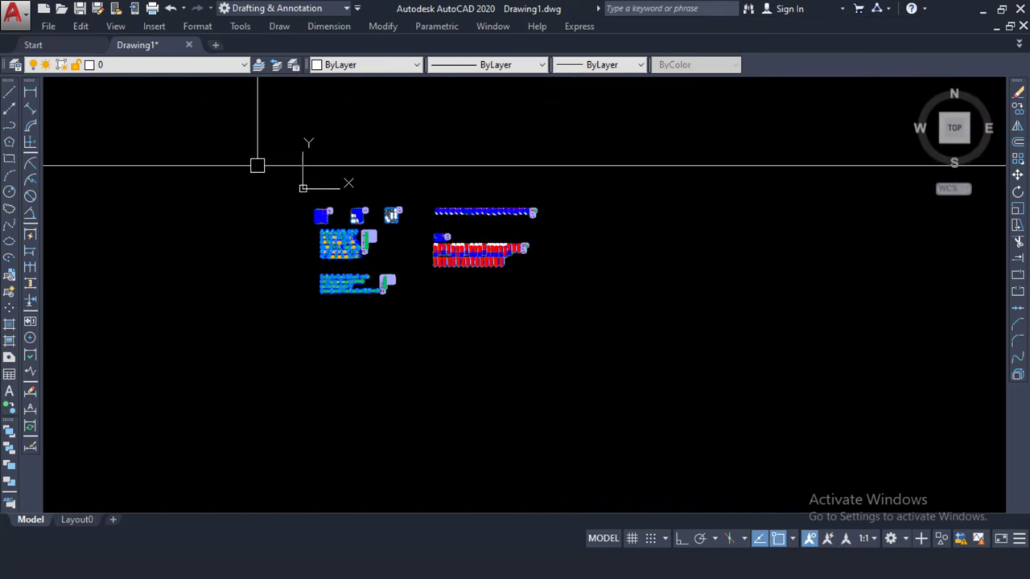
# - Inspect the foundation plan with its pad footings and grid lines among the exported drawings
pyautogui.click(256, 166)
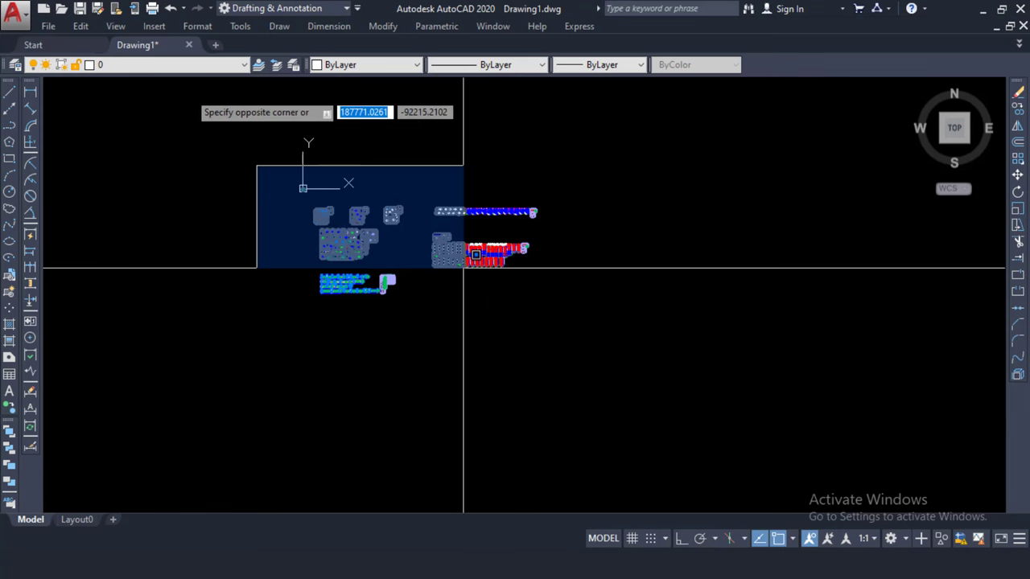
pyautogui.click(463, 268)
pyautogui.scroll(5, 281, 201)
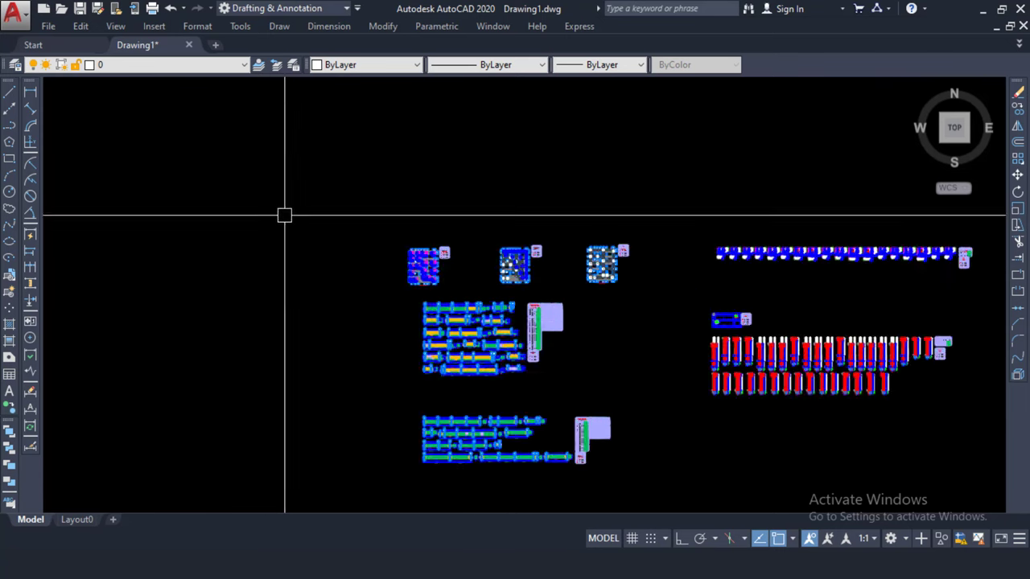
pyautogui.moveTo(760, 427); pyautogui.dragTo(661, 373, button='middle')
pyautogui.scroll(2, 661, 379)
pyautogui.scroll(-5, 426, 278)
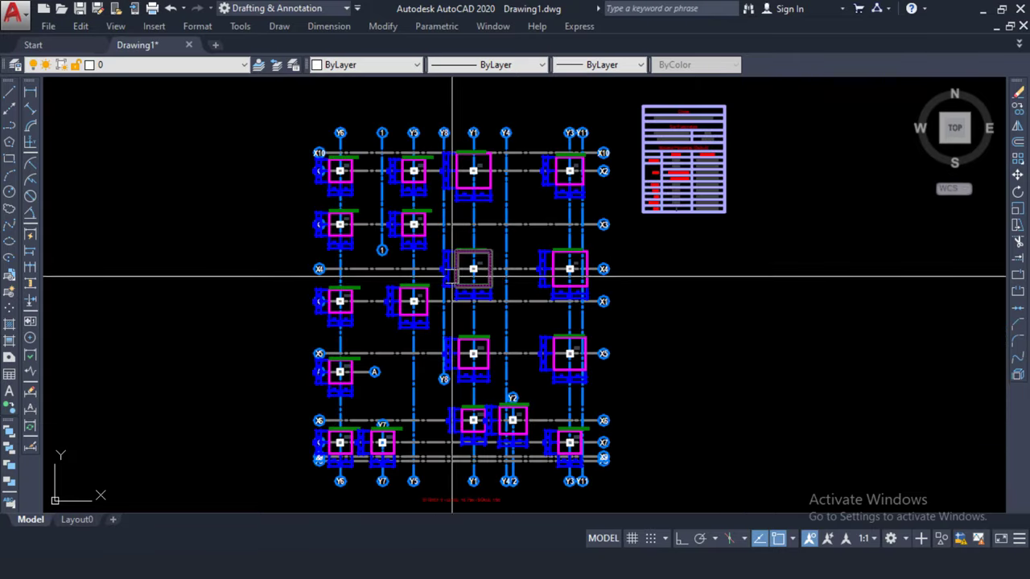
pyautogui.scroll(4, 260, 195)
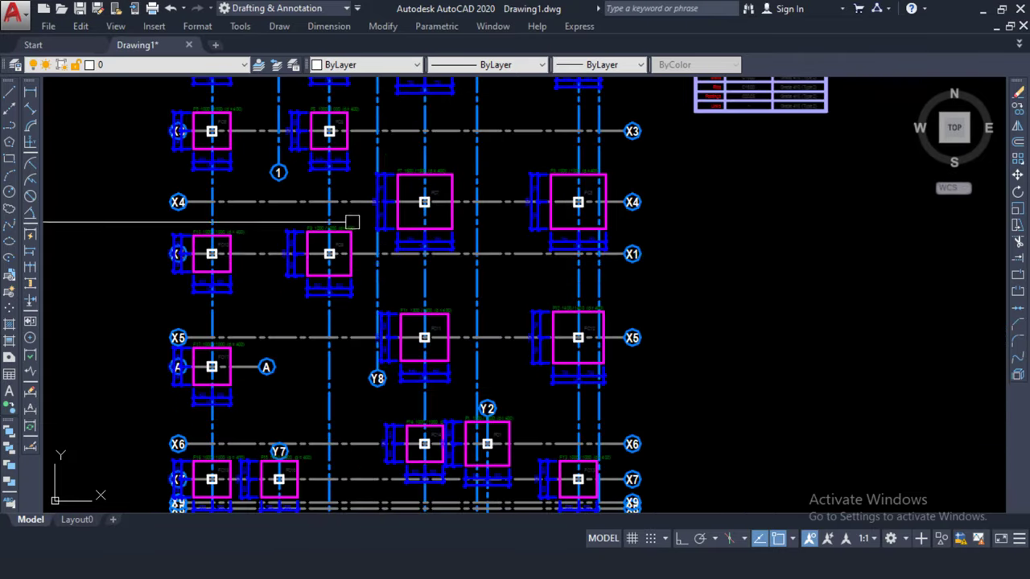
pyautogui.scroll(-5, 322, 213)
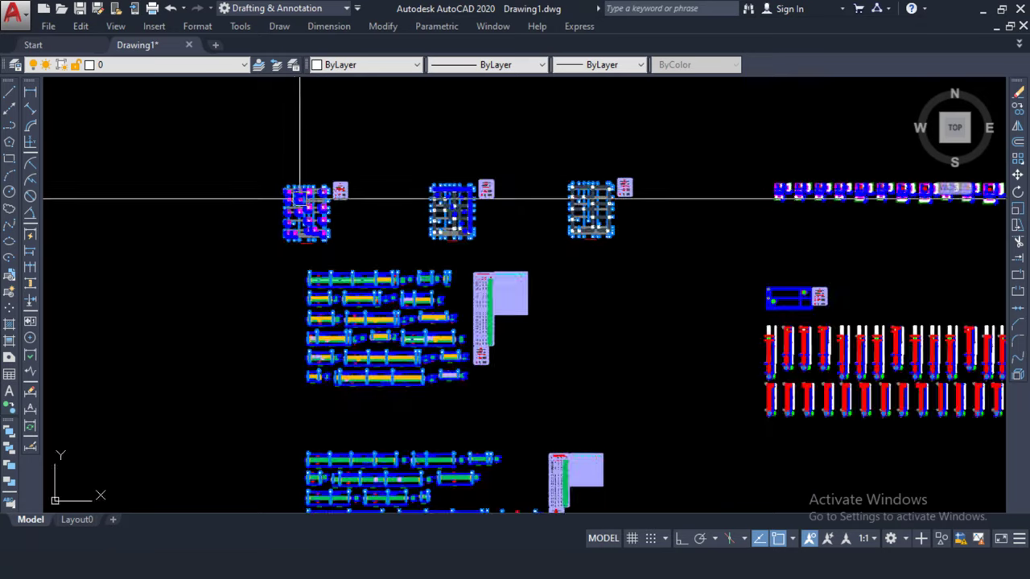
# - Open the pad foundation structural detailing template drawing from the Stonebridge catalogue in Excel and switch to it in AutoCAD
pyautogui.scroll(3, 313, 197)
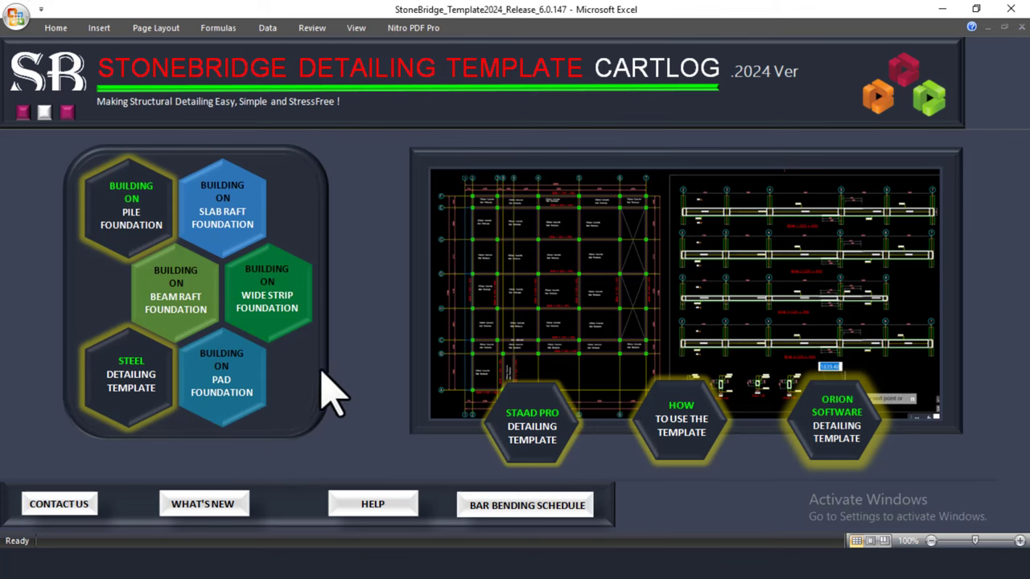
pyautogui.click(220, 373)
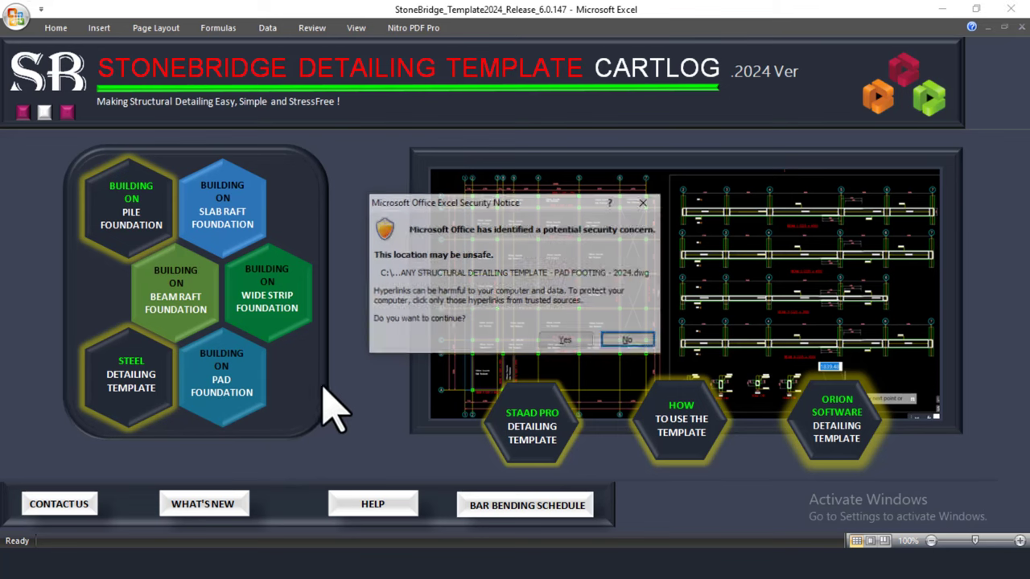
pyautogui.click(567, 342)
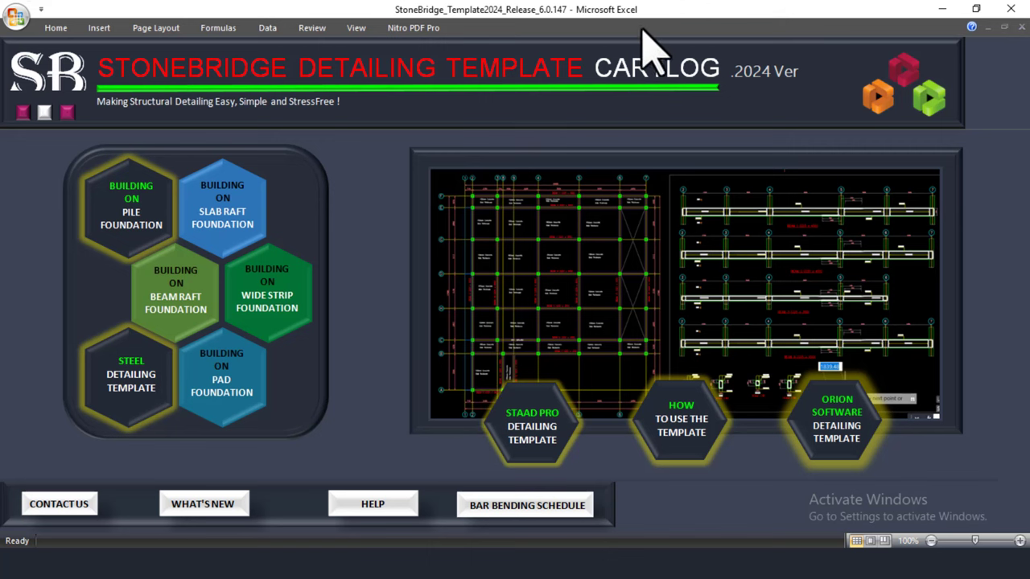
pyautogui.hotkey('alt', 'Tab')
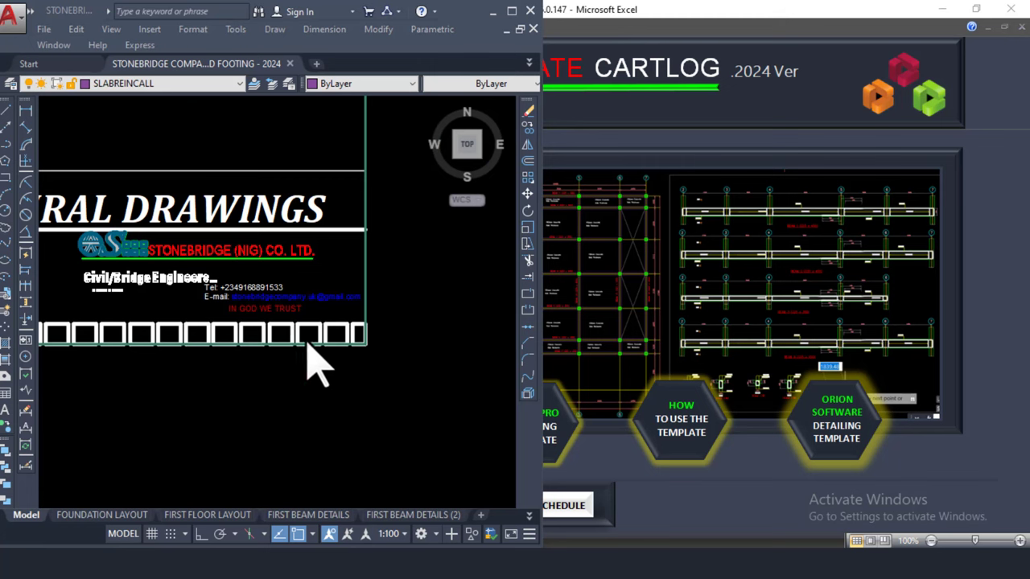
# - Survey the pad footing template's cover, general notes, foundation and column detail sheets, and the large empty frame above them
pyautogui.scroll(-8, 330, 277)
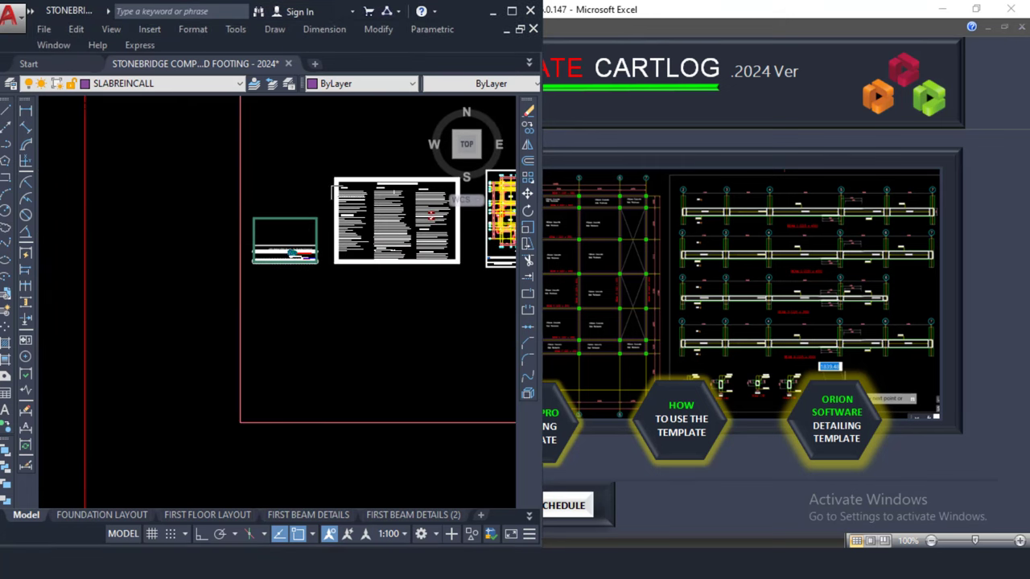
pyautogui.moveTo(327, 191); pyautogui.dragTo(292, 257, button='middle')
pyautogui.scroll(-2, 284, 257)
pyautogui.moveTo(320, 207)
pyautogui.mouseDown(button='middle')
pyautogui.moveTo(306, 218)
pyautogui.moveTo(225, 223)
pyautogui.mouseUp(button='middle')
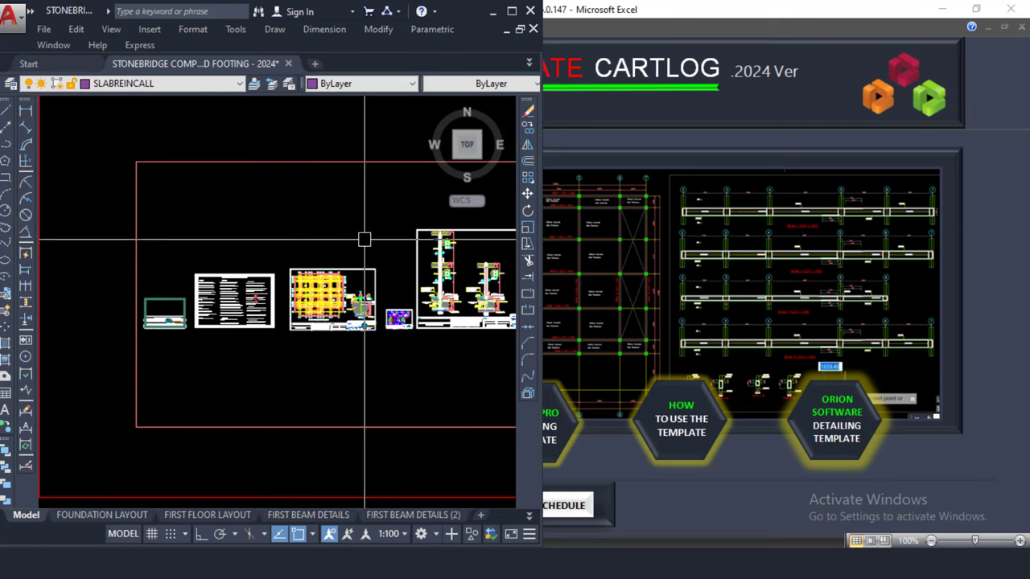
pyautogui.moveTo(379, 244); pyautogui.dragTo(291, 238, button='middle')
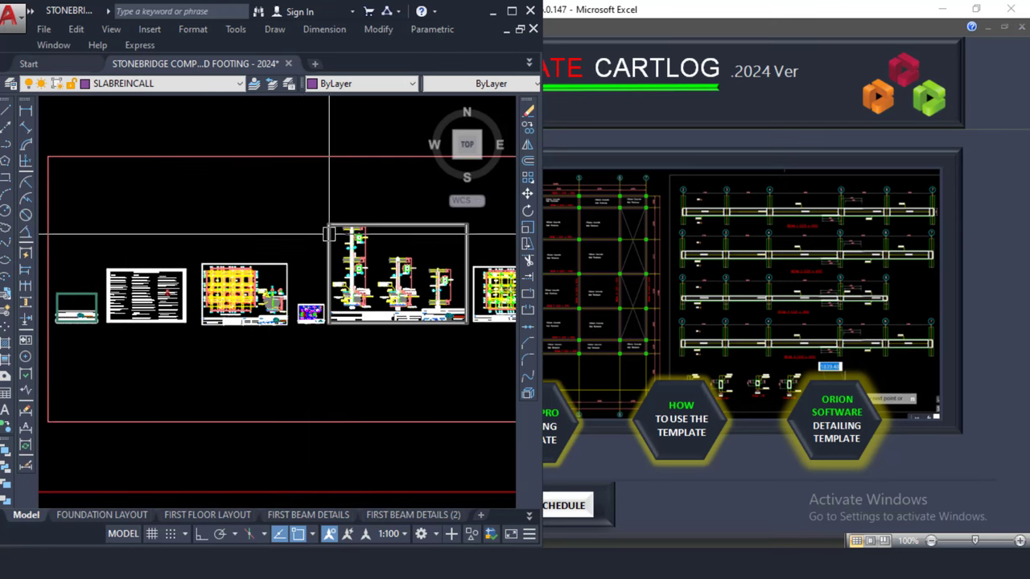
pyautogui.scroll(-4, 292, 235)
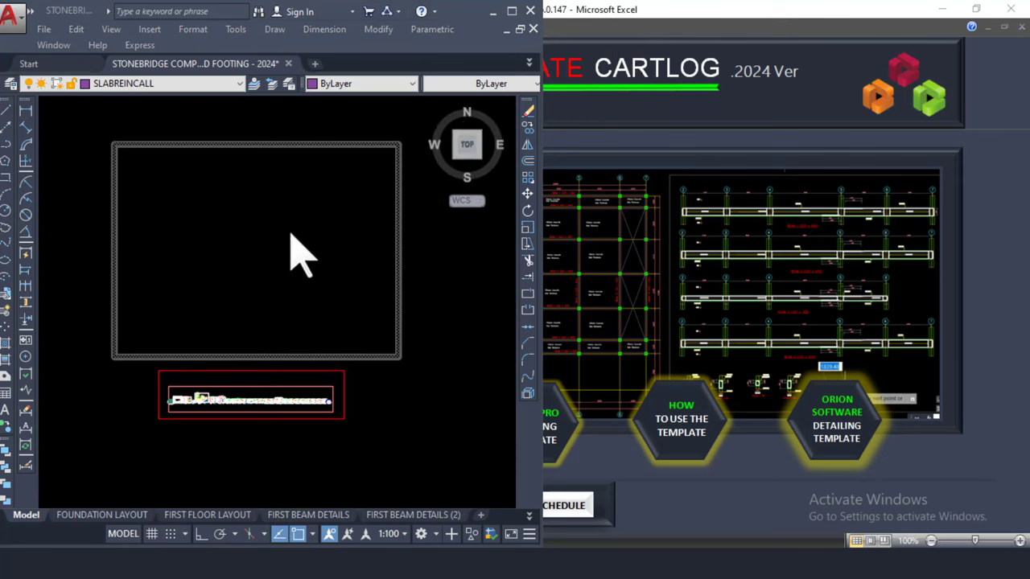
pyautogui.scroll(3, 276, 257)
pyautogui.scroll(-5, 276, 257)
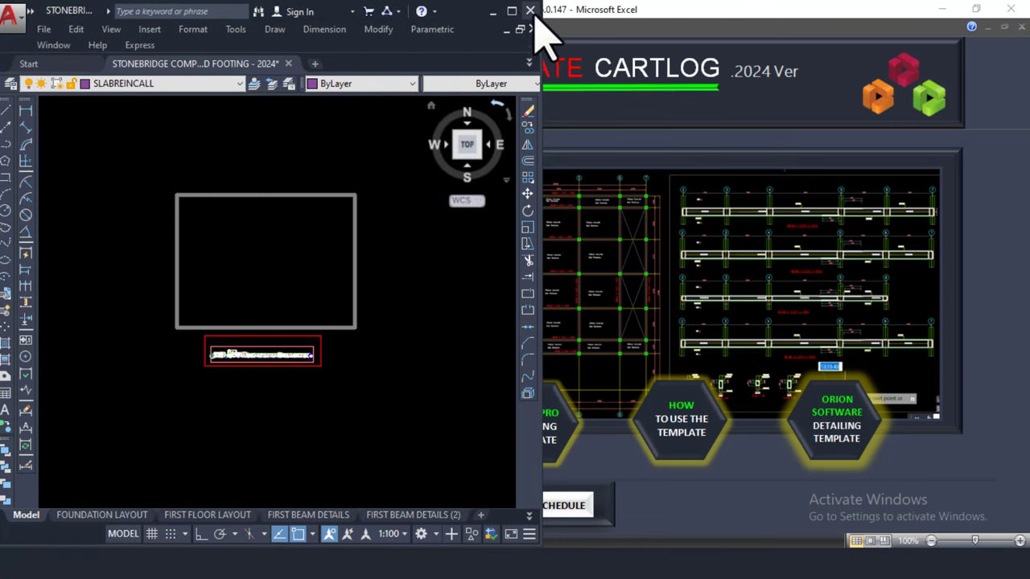
# - Maximize the AutoCAD window and review the empty frame with the row of template sheets below it
pyautogui.click(510, 13)
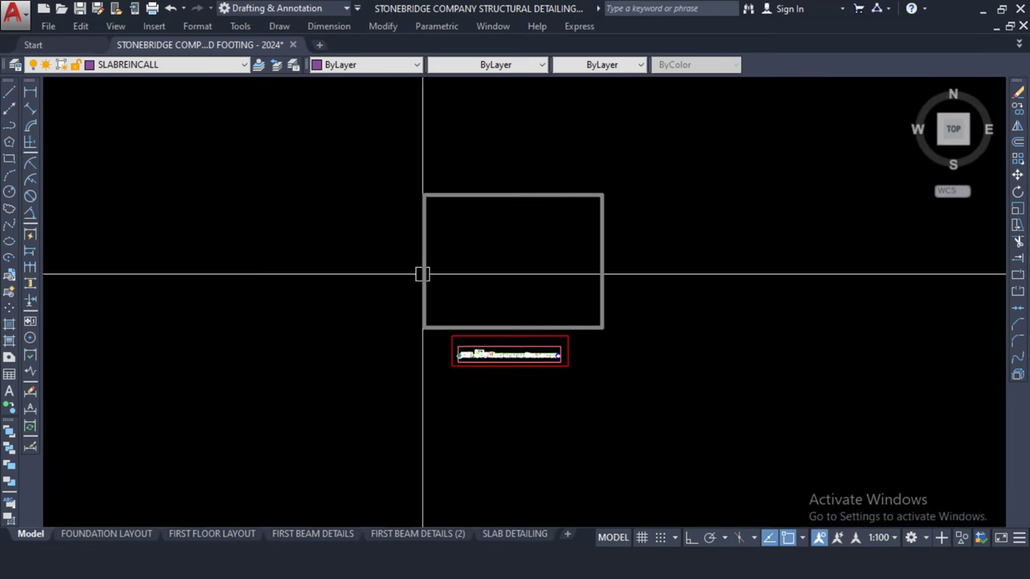
pyautogui.moveTo(515, 263)
pyautogui.mouseDown(button='middle')
pyautogui.moveTo(389, 271)
pyautogui.moveTo(307, 260)
pyautogui.mouseUp(button='middle')
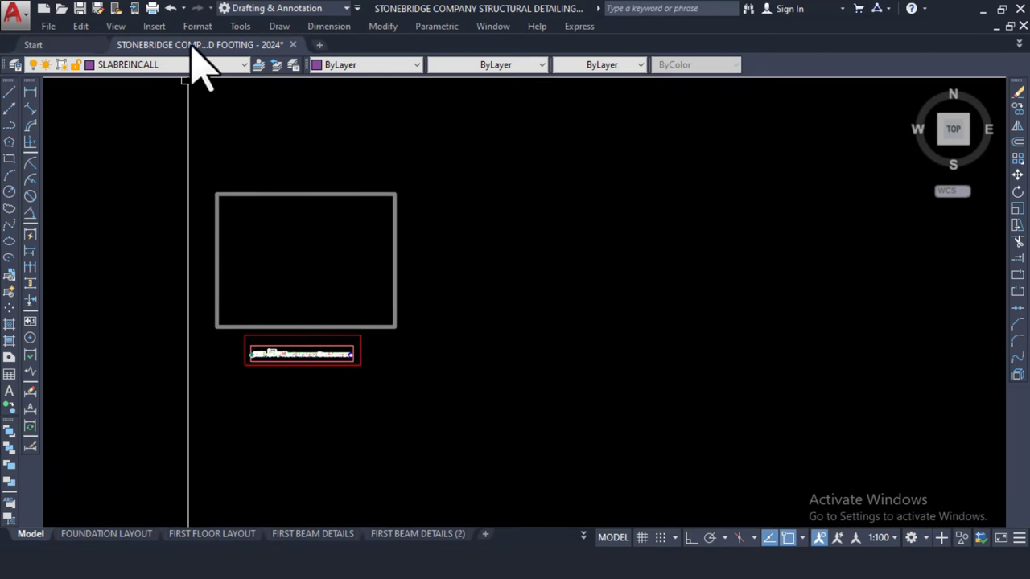
pyautogui.moveTo(220, 50)
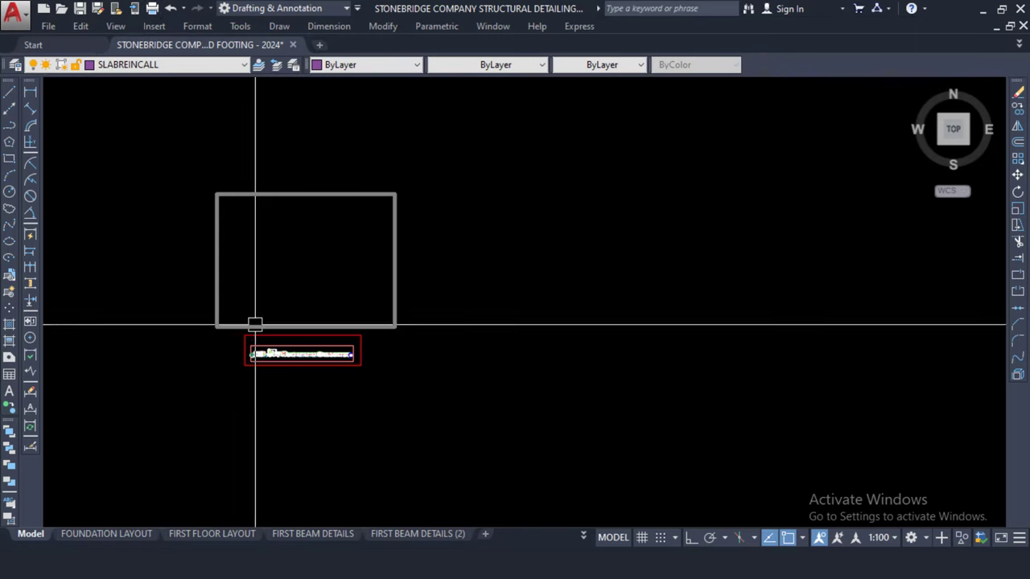
pyautogui.scroll(6, 255, 324)
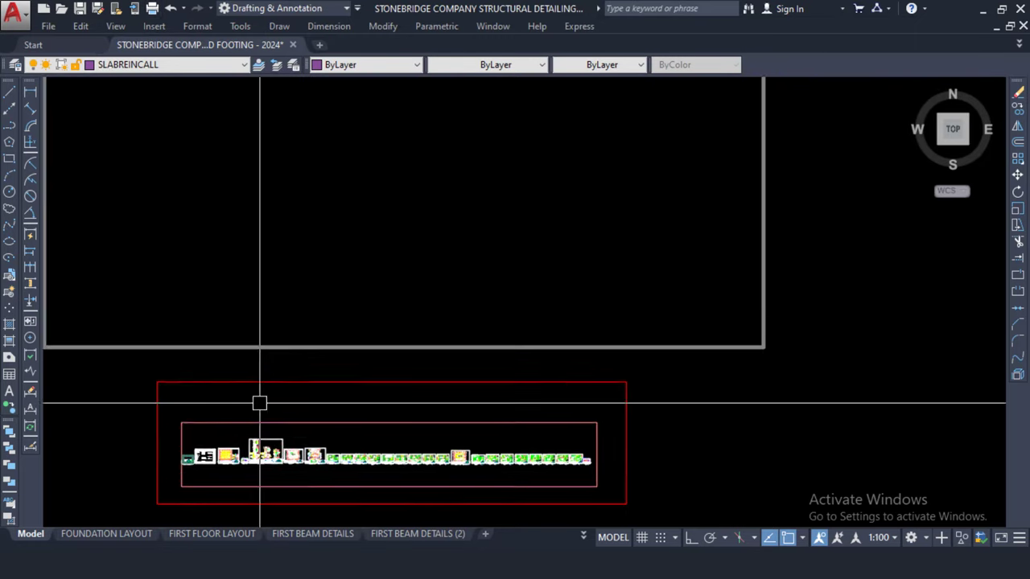
pyautogui.scroll(-4, 259, 402)
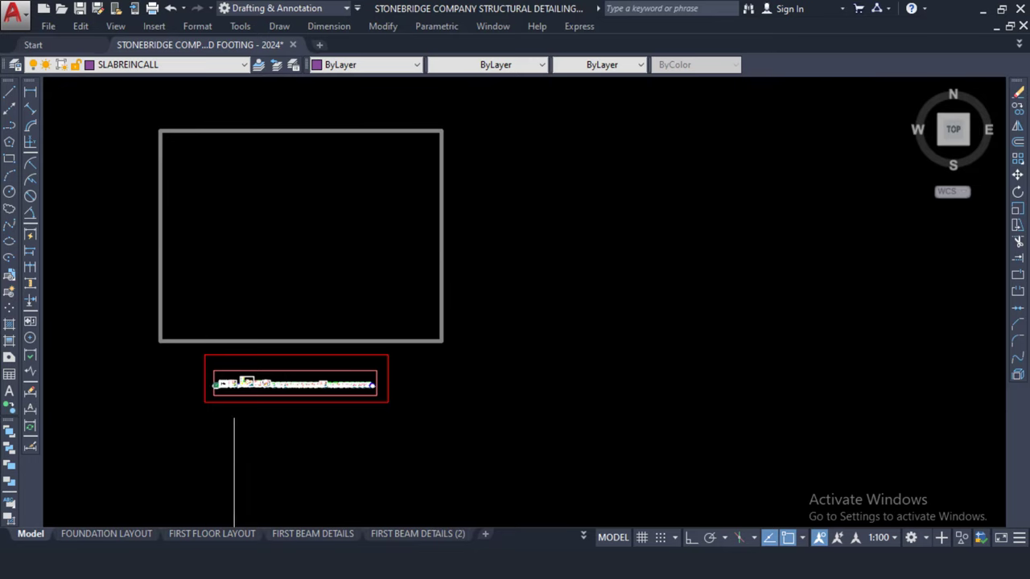
pyautogui.scroll(6, 241, 398)
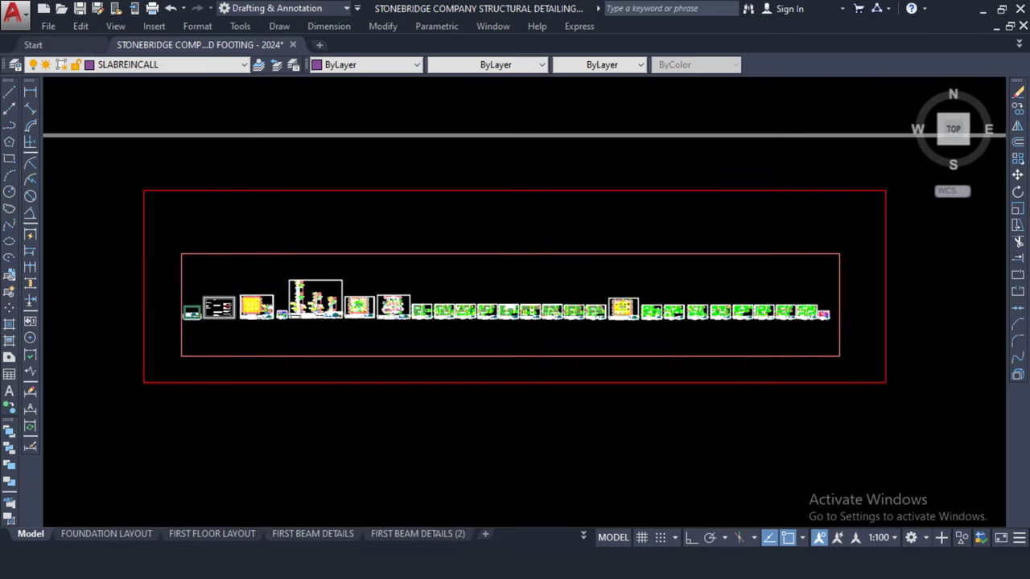
# - Look along the full row of template sheets, from the cover and notes to the beam details and the last sheet
pyautogui.scroll(5, 277, 309)
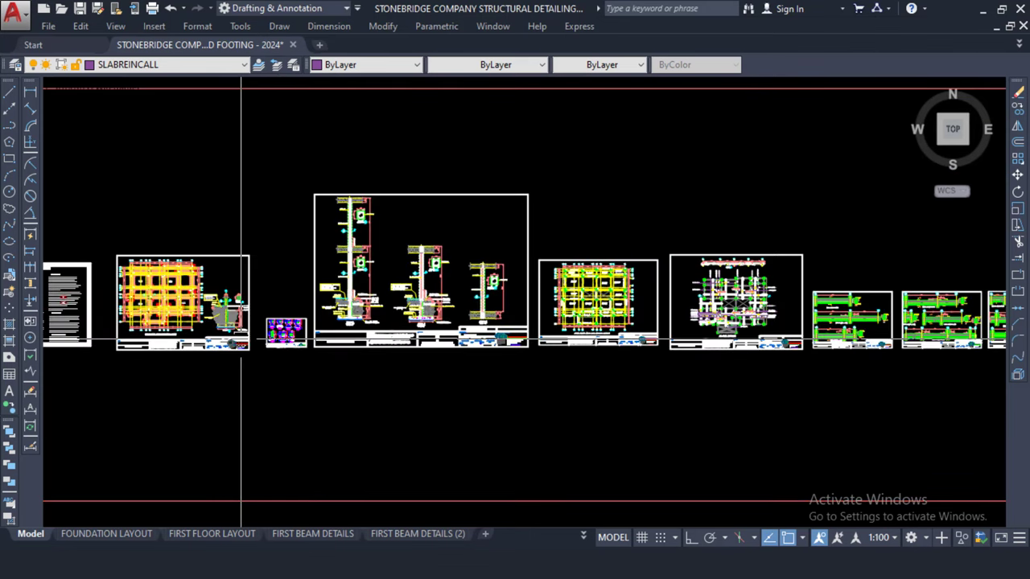
pyautogui.scroll(-3, 242, 344)
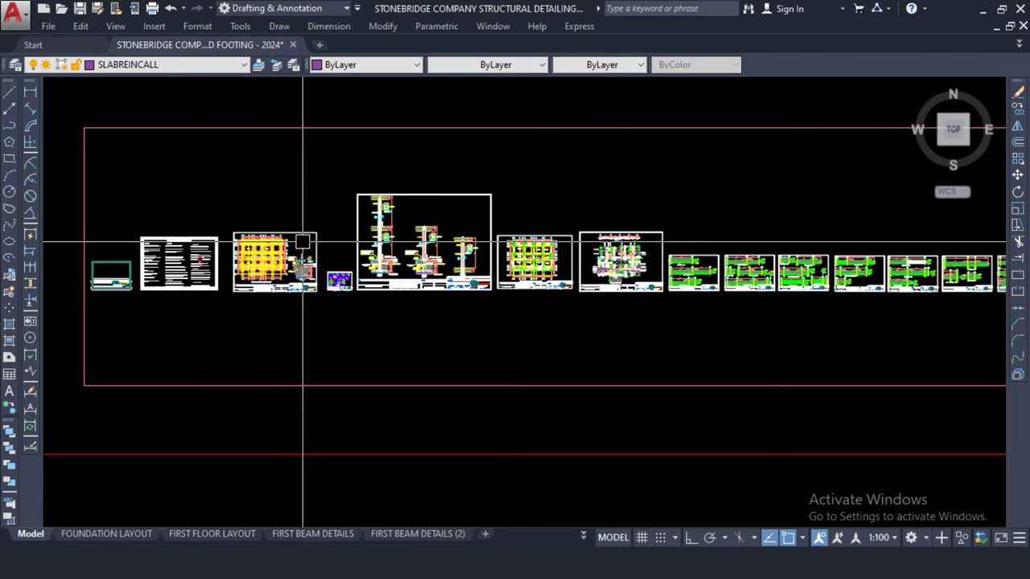
pyautogui.moveTo(303, 241); pyautogui.dragTo(251, 288, button='middle')
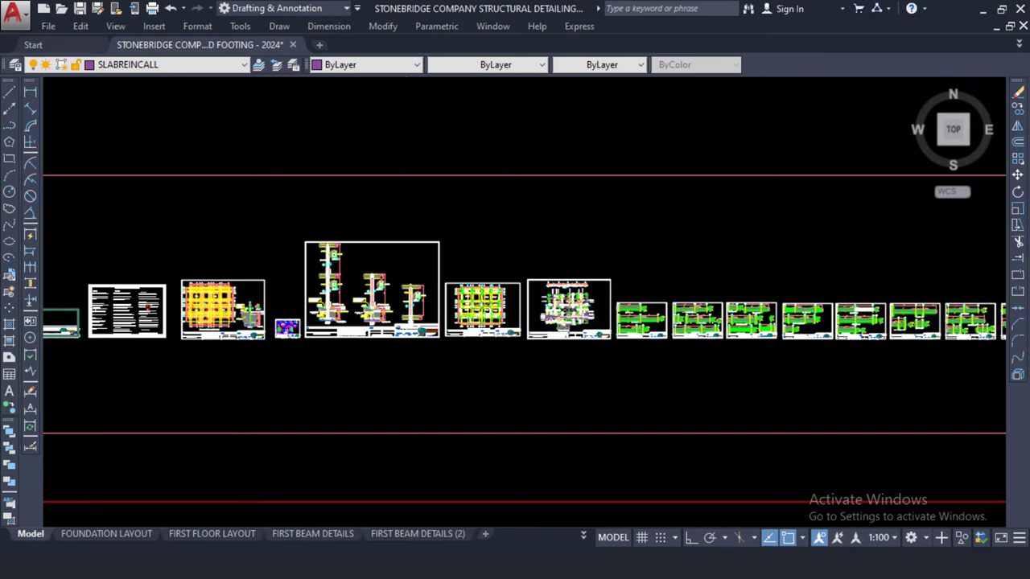
pyautogui.moveTo(406, 329); pyautogui.dragTo(487, 326, button='middle')
pyautogui.scroll(-4, 179, 281)
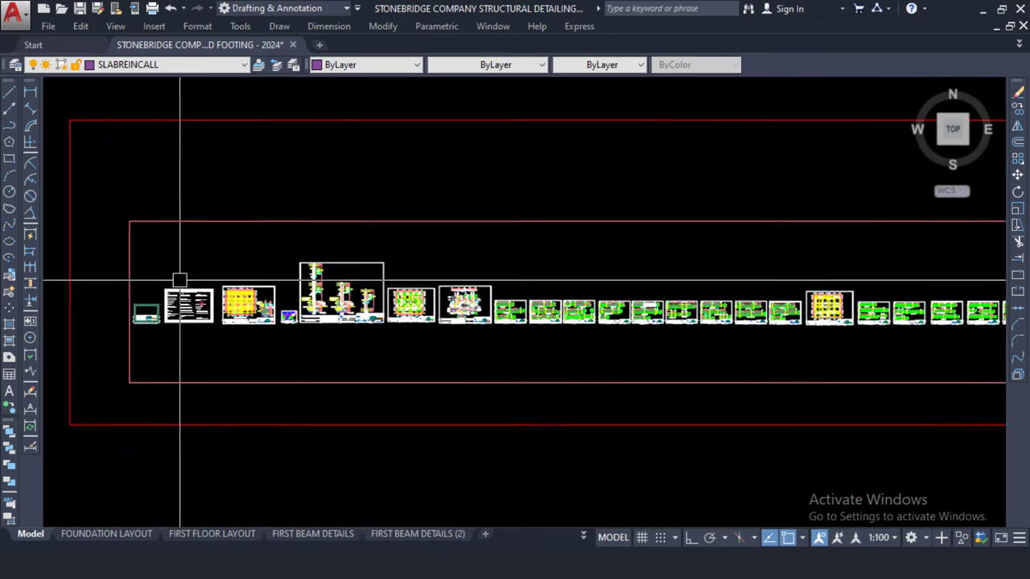
pyautogui.scroll(5, 769, 297)
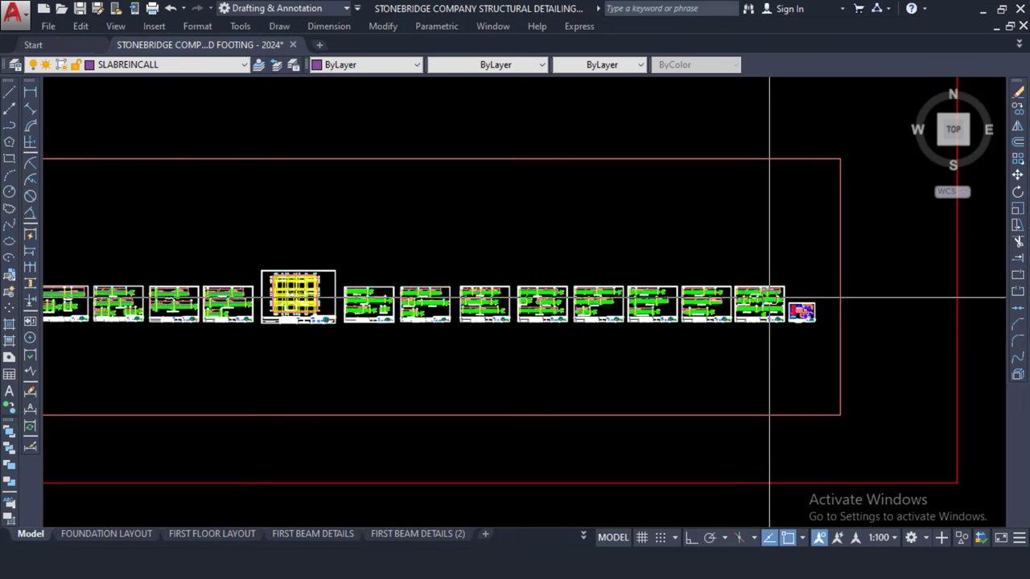
pyautogui.moveTo(322, 303); pyautogui.dragTo(746, 334, button='middle')
pyautogui.moveTo(221, 334); pyautogui.dragTo(647, 314, button='middle')
# - Examine the foundation/ground floor layout and the pad base detail sheet, then return to the empty frame above the sheets
pyautogui.scroll(8, 200, 296)
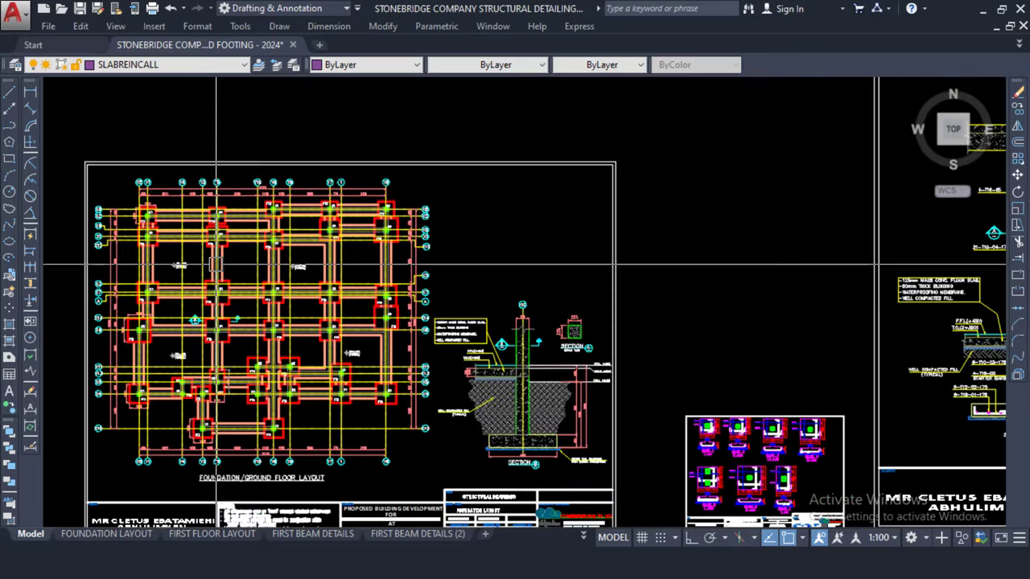
pyautogui.scroll(-5, 215, 264)
pyautogui.scroll(7, 318, 315)
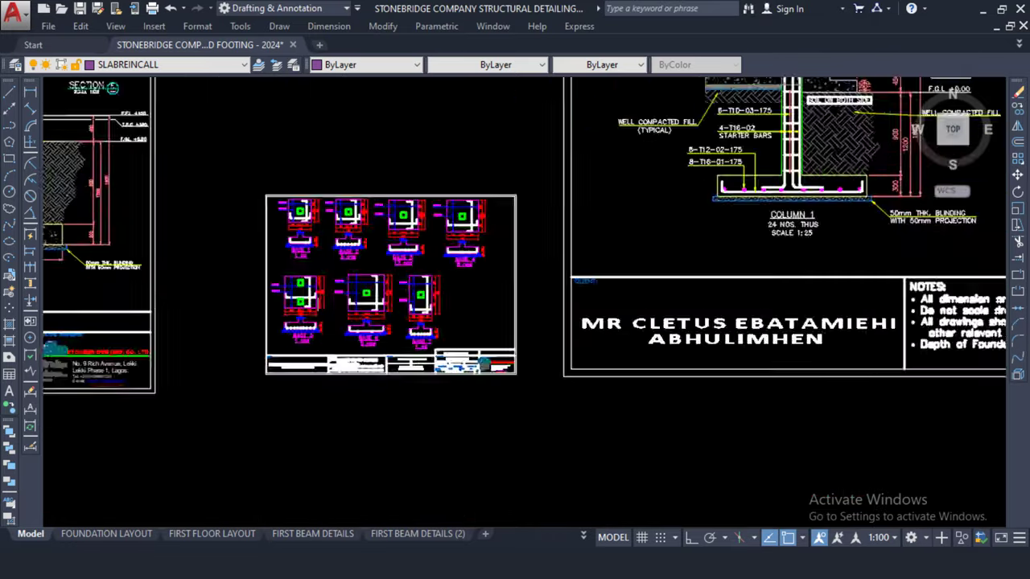
pyautogui.scroll(-2, 233, 278)
pyautogui.moveTo(544, 236); pyautogui.dragTo(344, 434, button='middle')
pyautogui.scroll(-2, 506, 330)
pyautogui.scroll(-8, 453, 332)
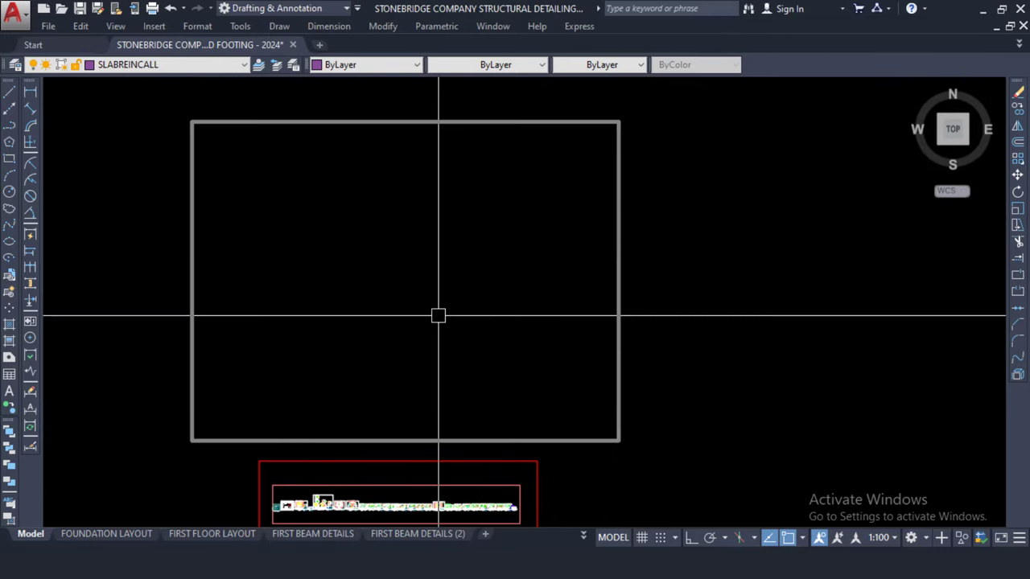
# - Tile the open drawings vertically and swap the two windows so Drawing1 sits to the left of the pad footing template
pyautogui.click(505, 27)
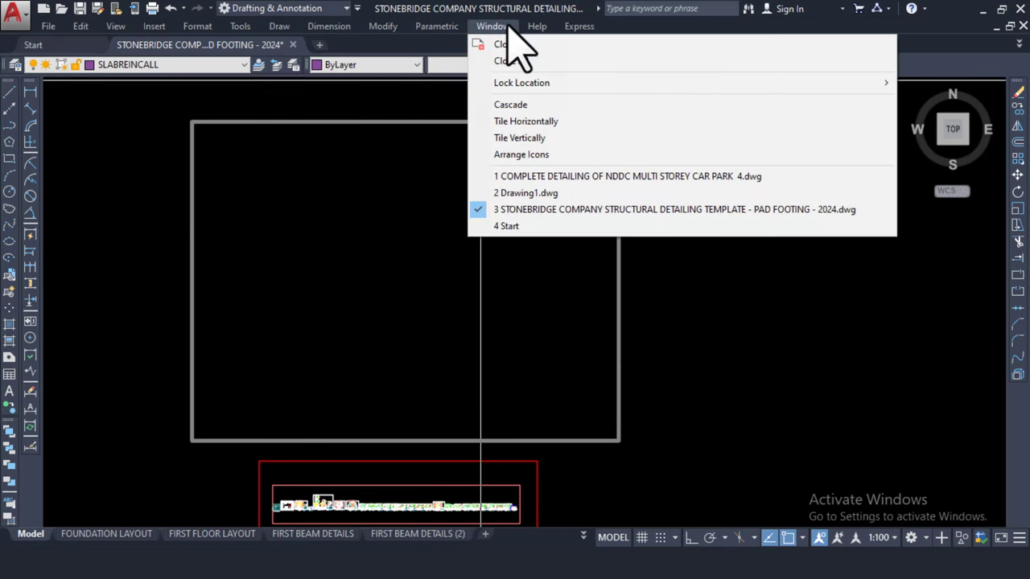
pyautogui.click(540, 149)
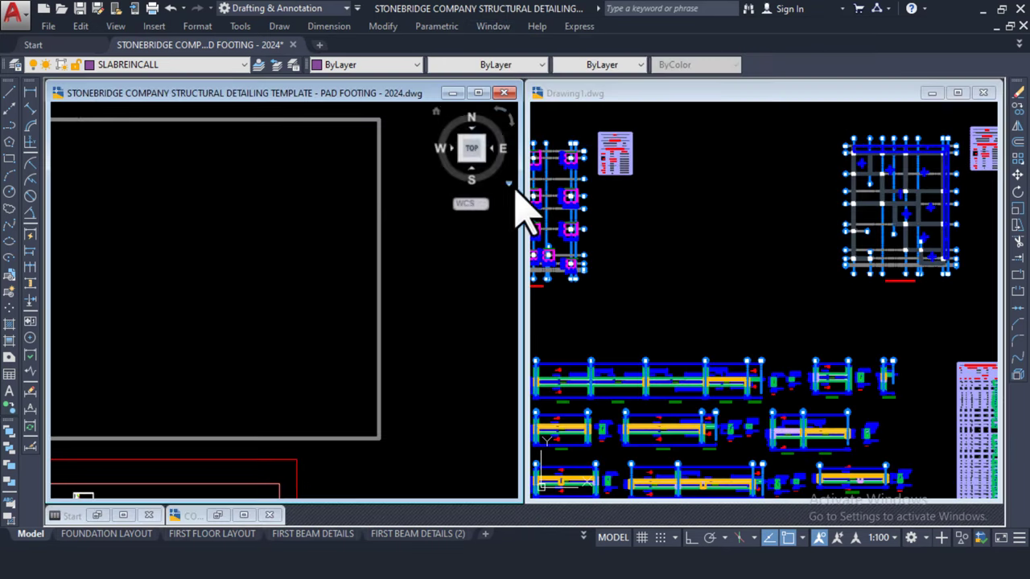
pyautogui.click(676, 245)
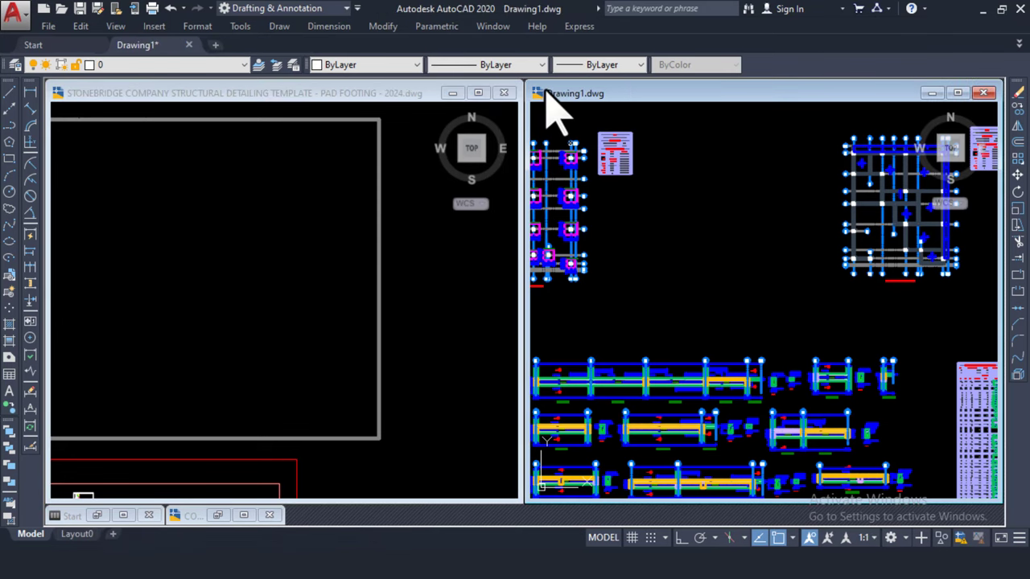
pyautogui.moveTo(547, 93); pyautogui.dragTo(72, 137)
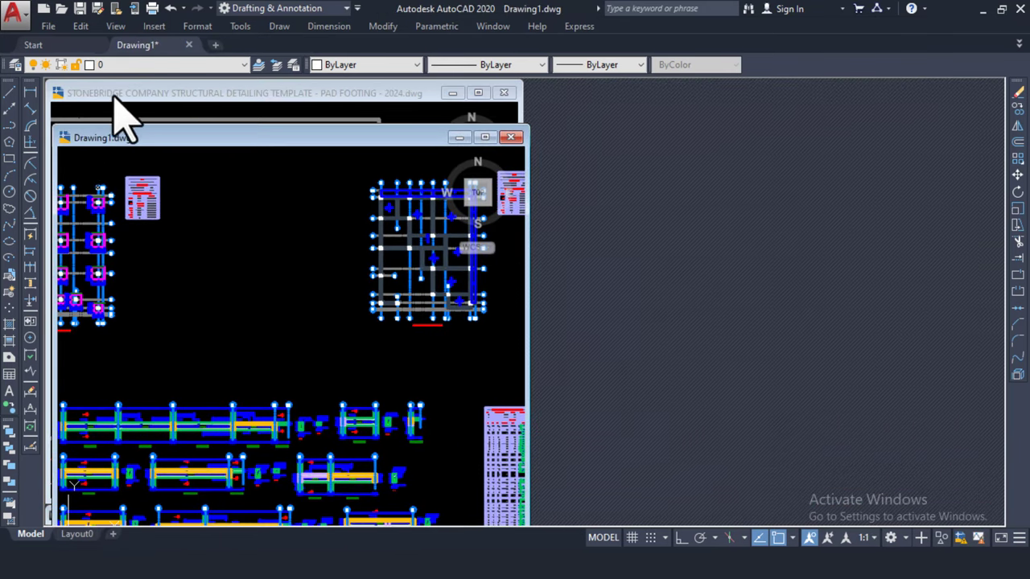
pyautogui.moveTo(112, 94); pyautogui.dragTo(601, 96)
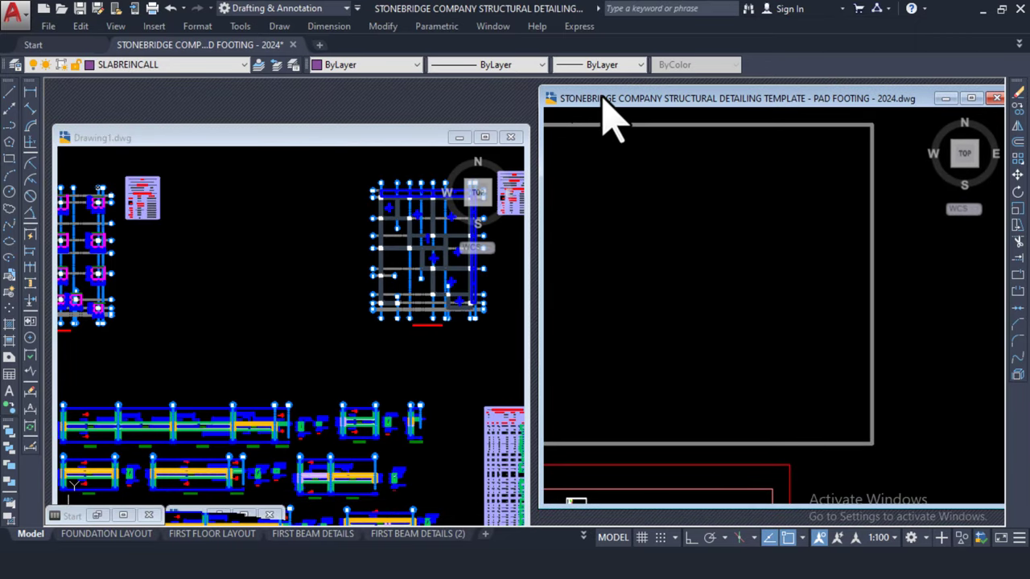
pyautogui.moveTo(352, 137); pyautogui.dragTo(347, 91)
pyautogui.click(587, 123)
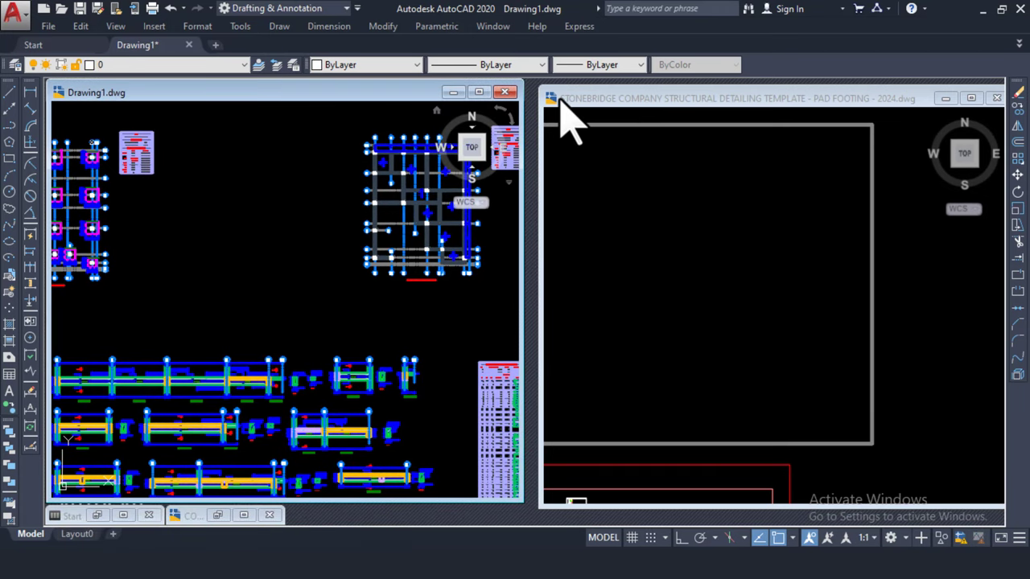
pyautogui.moveTo(560, 102); pyautogui.dragTo(542, 91)
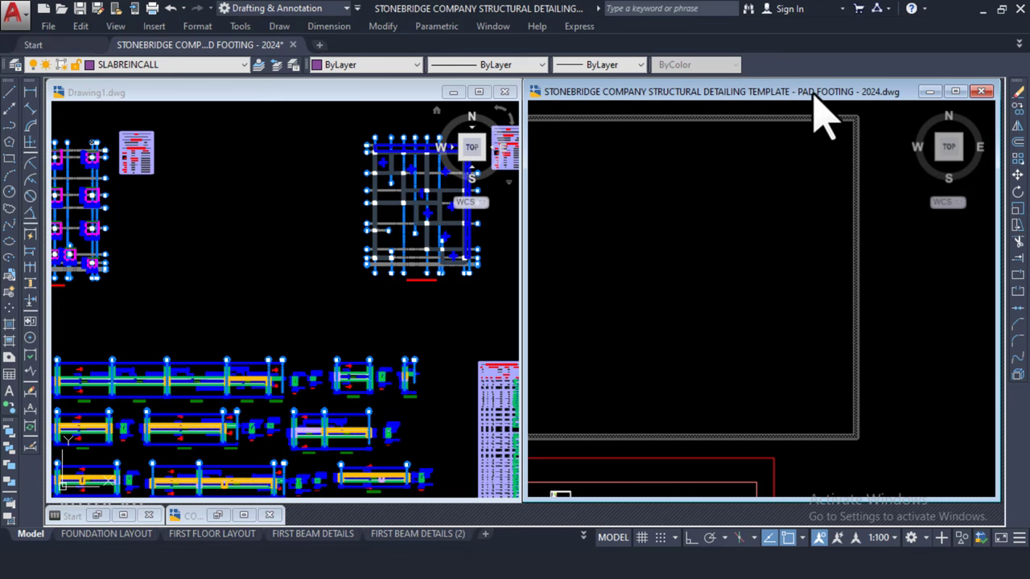
# - Select all the exported layouts, beam and column drawings in Drawing1 with a window and copy them to the clipboard
pyautogui.click(777, 218)
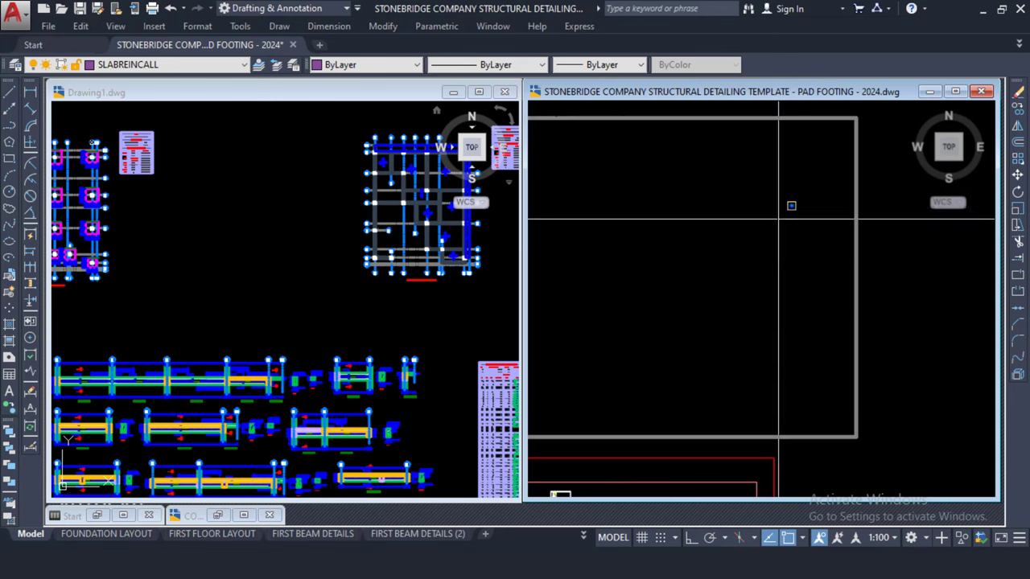
pyautogui.click(782, 255)
pyautogui.scroll(-2, 841, 244)
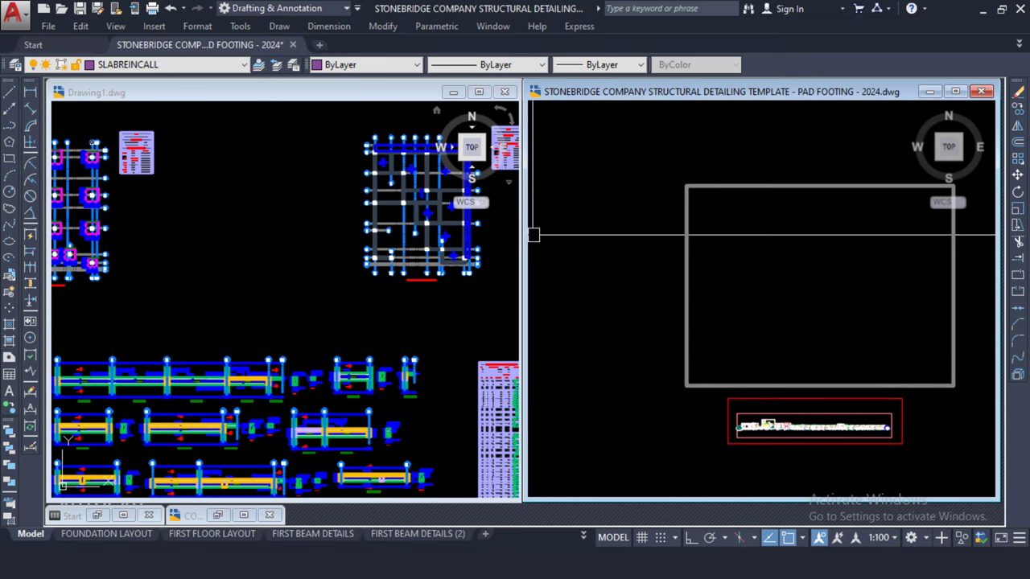
pyautogui.click(329, 239)
pyautogui.scroll(-4, 275, 228)
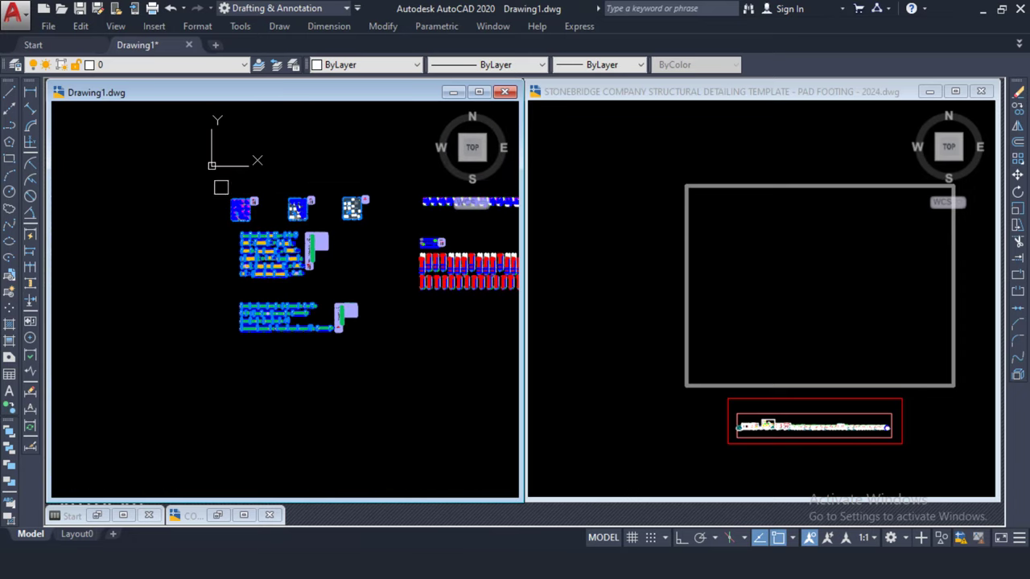
pyautogui.moveTo(209, 218); pyautogui.dragTo(133, 222, button='middle')
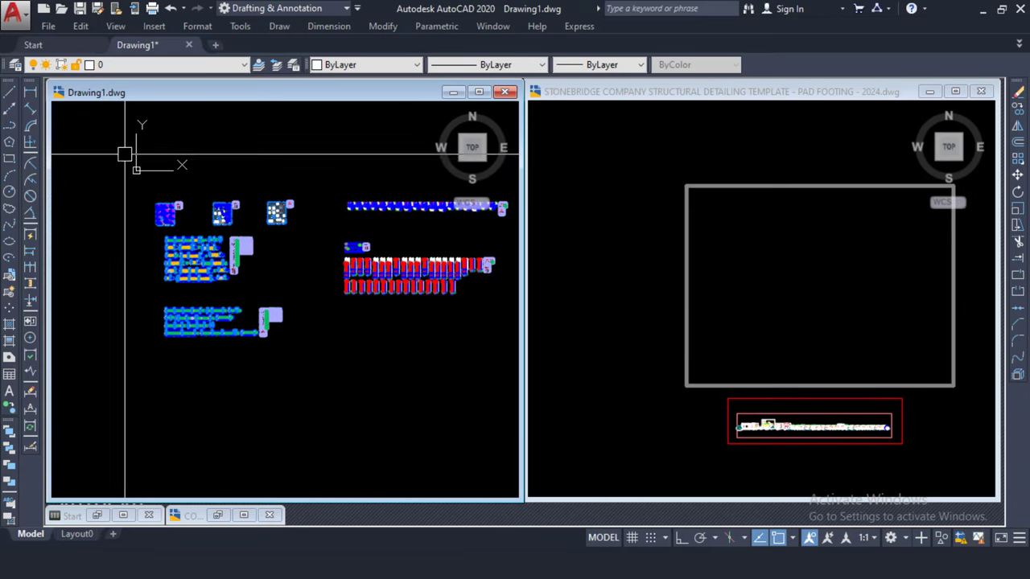
pyautogui.click(121, 167)
pyautogui.scroll(-2, 109, 163)
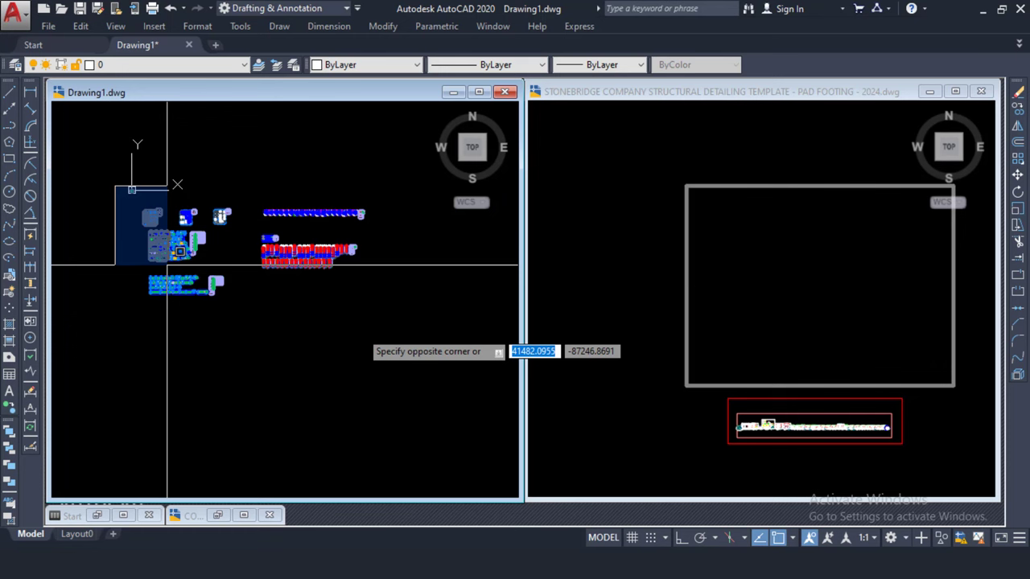
pyautogui.click(410, 335)
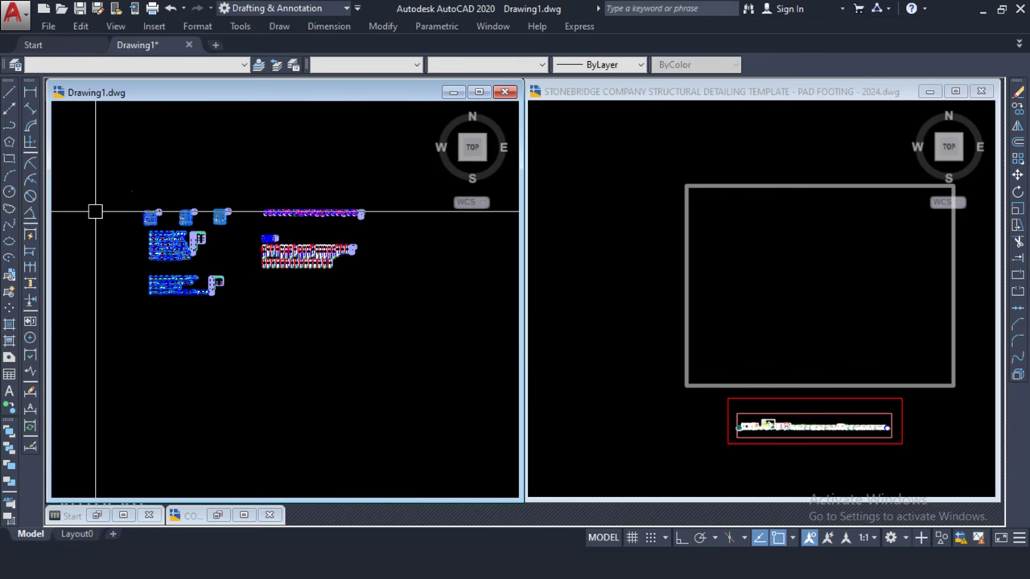
pyautogui.scroll(3, 213, 204)
pyautogui.scroll(2, 229, 190)
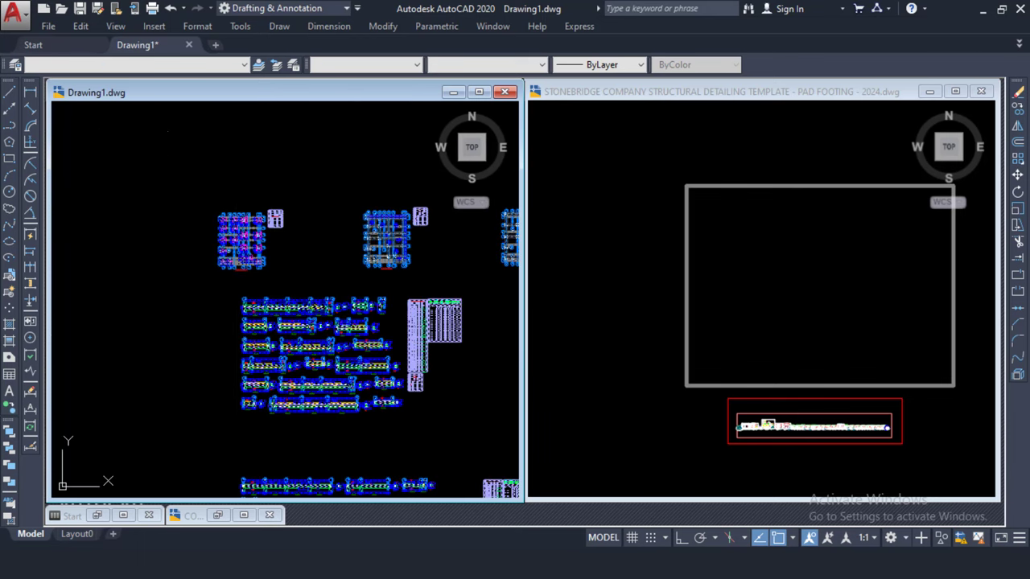
pyautogui.rightClick(235, 188)
pyautogui.moveTo(394, 222)
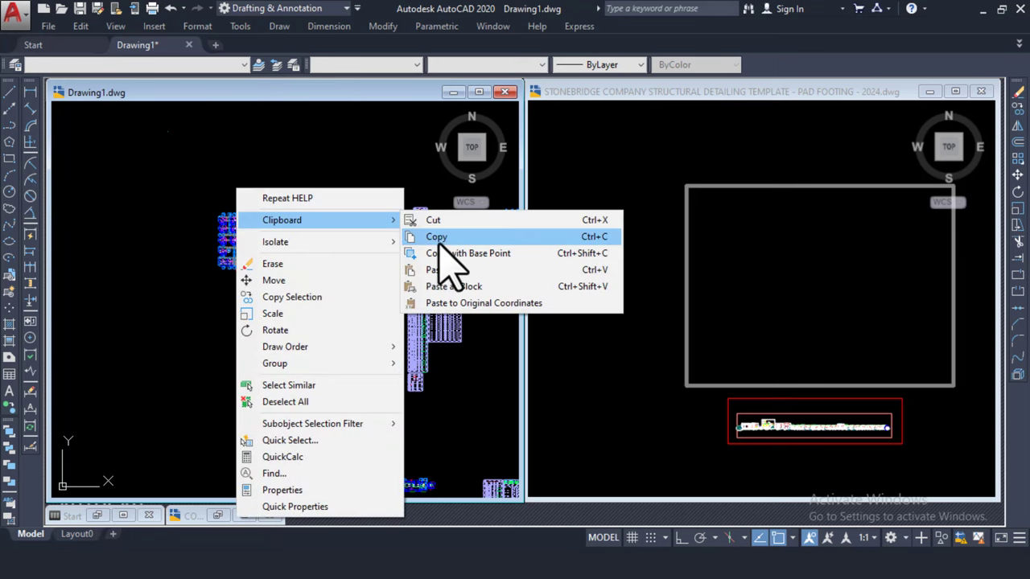
pyautogui.click(441, 237)
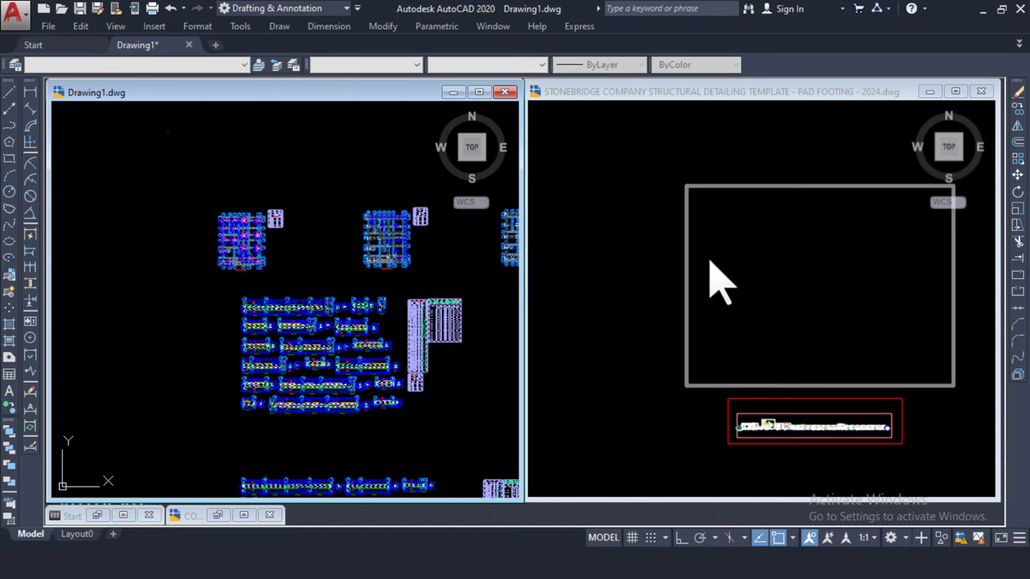
# - Paste the copied Prota drawings inside the empty frame above the sheets in the pad footing template
pyautogui.click(741, 226)
pyautogui.click(738, 232)
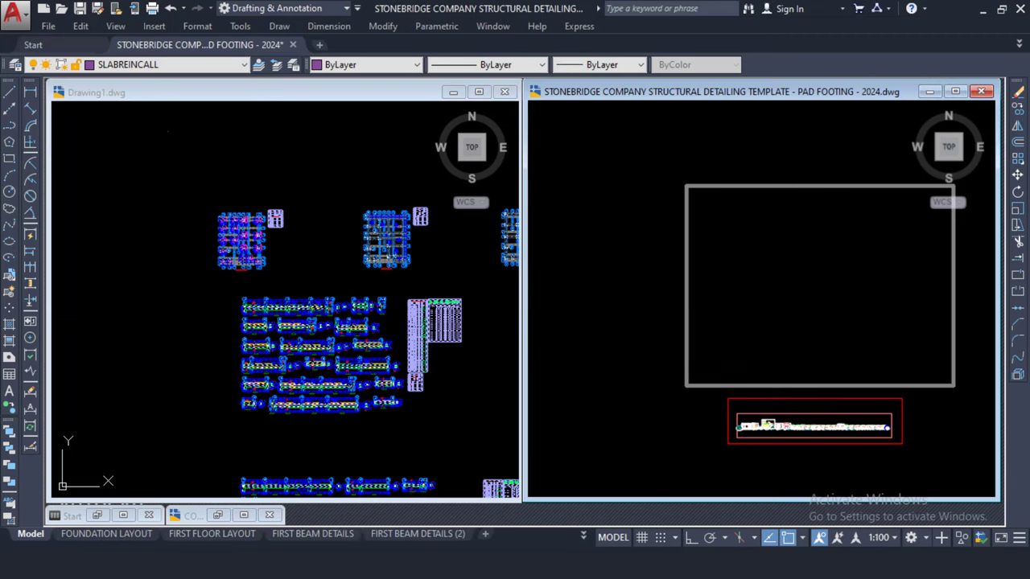
pyautogui.scroll(2, 767, 238)
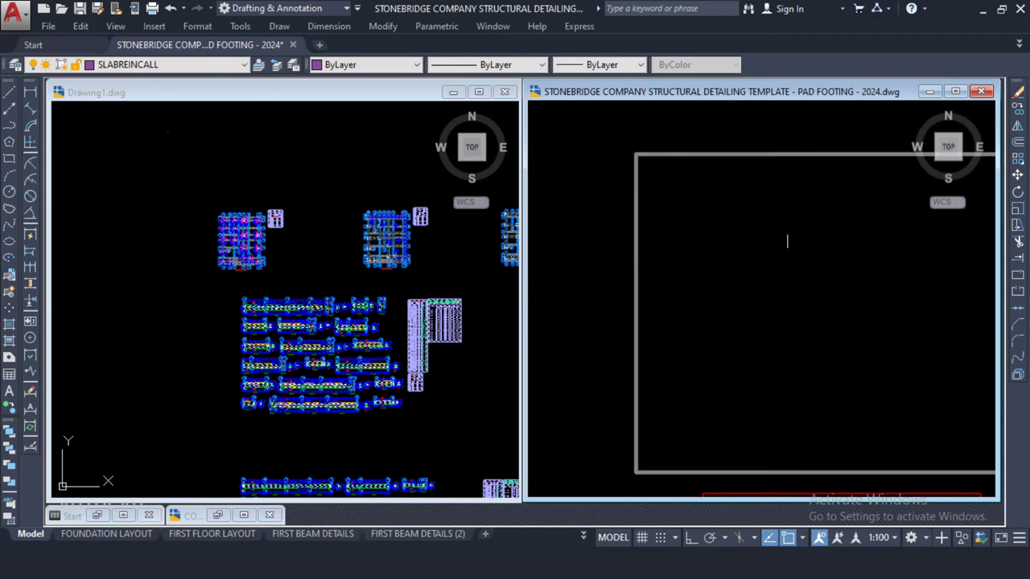
pyautogui.moveTo(786, 241)
pyautogui.mouseDown(button='middle')
pyautogui.moveTo(636, 241)
pyautogui.moveTo(743, 237)
pyautogui.mouseUp(button='middle')
pyautogui.scroll(2, 667, 225)
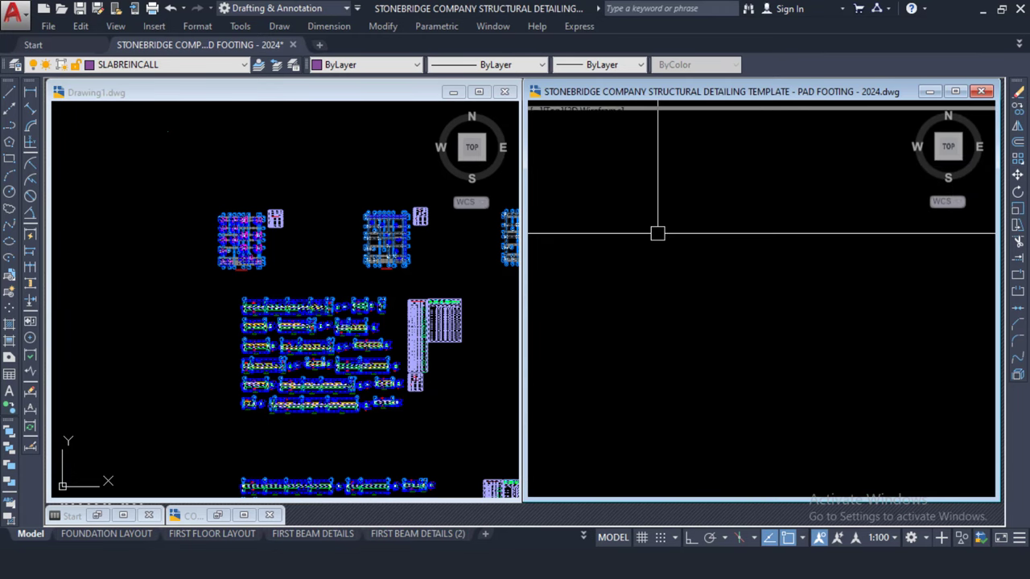
pyautogui.rightClick(660, 218)
pyautogui.moveTo(738, 248)
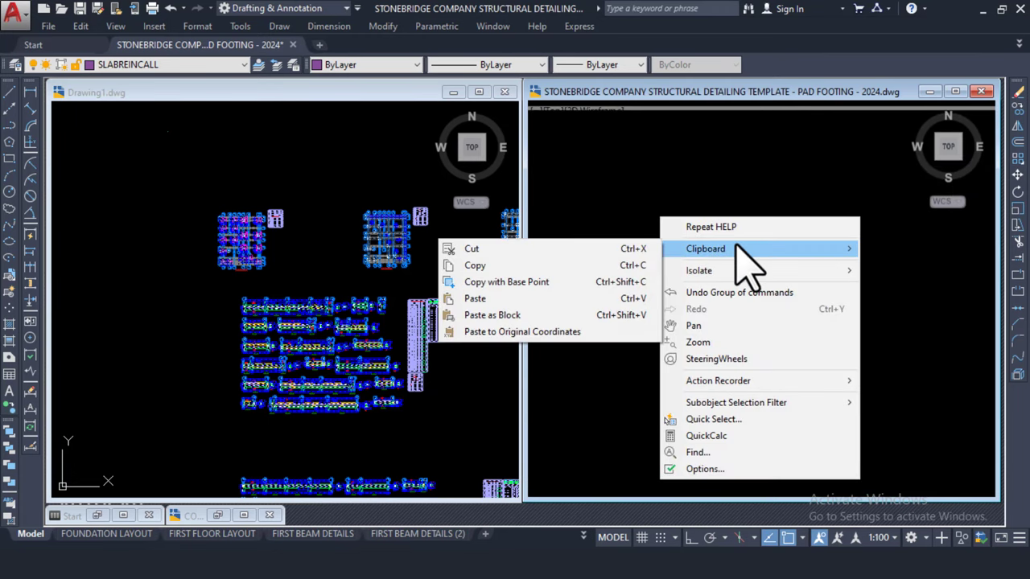
pyautogui.click(535, 297)
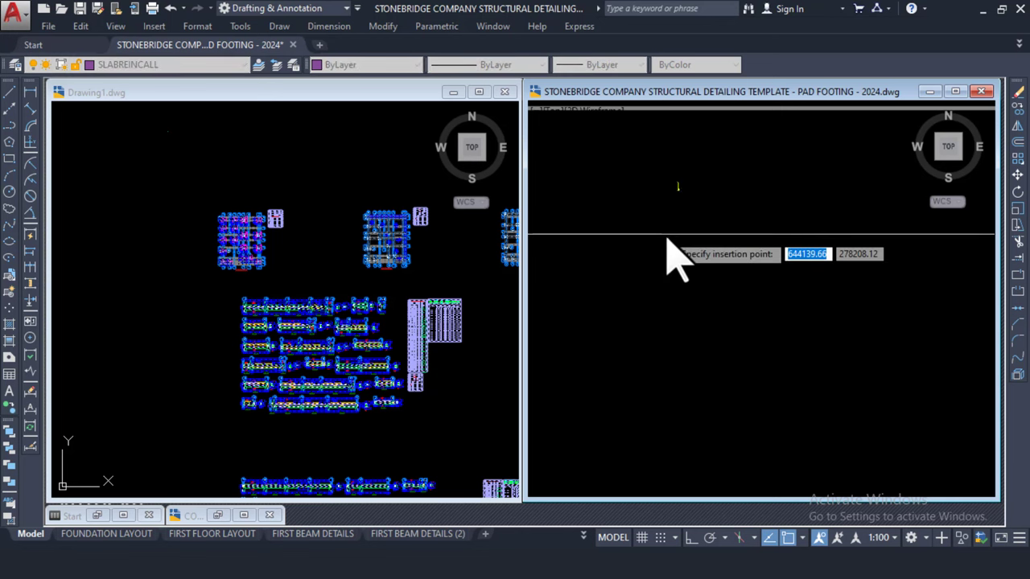
pyautogui.click(669, 310)
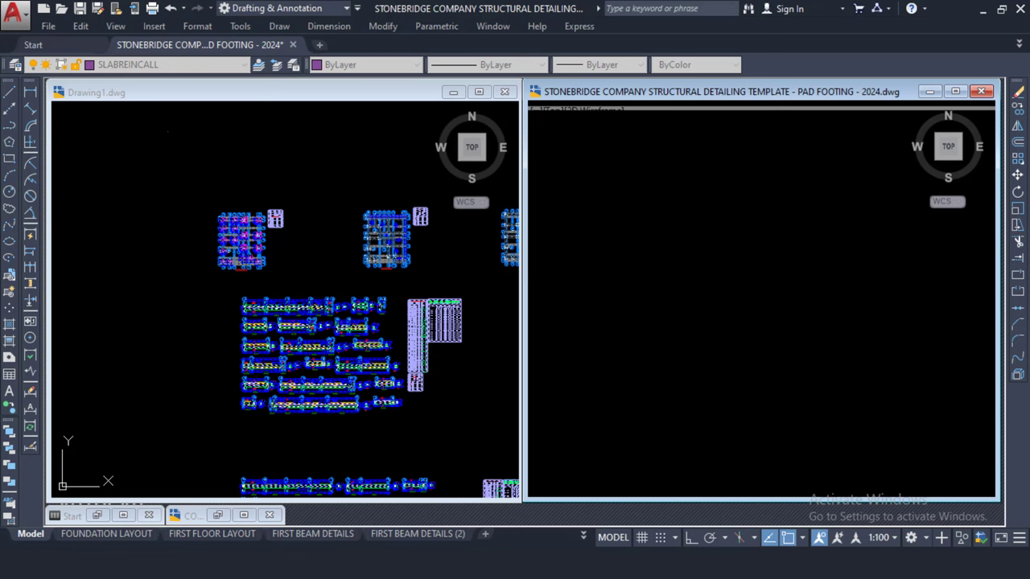
# - Compare the pasted foundation layout with the original in Drawing1, checking the pad footings, grid lines and labels
pyautogui.scroll(5, 668, 306)
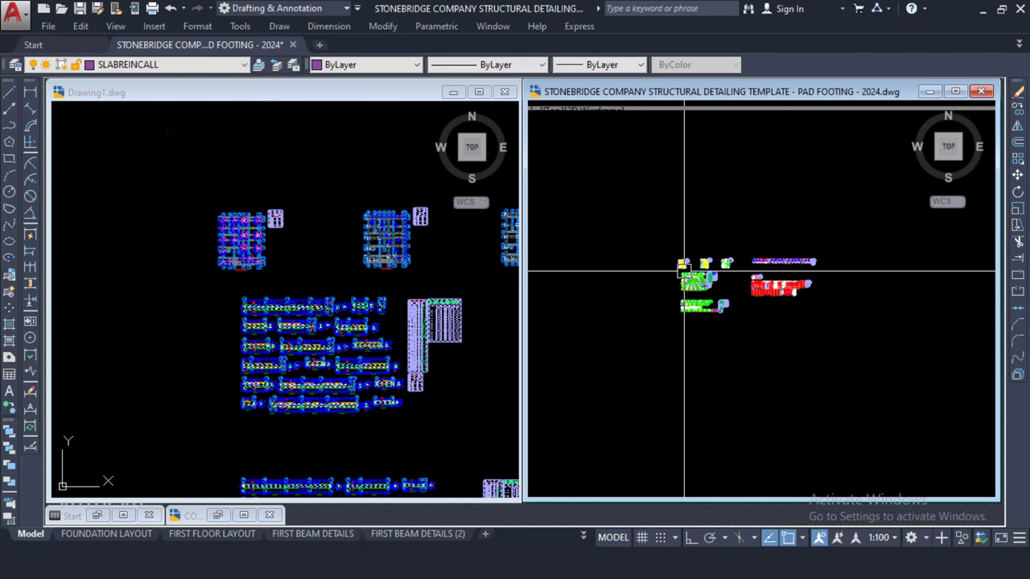
pyautogui.scroll(3, 683, 271)
pyautogui.scroll(5, 670, 239)
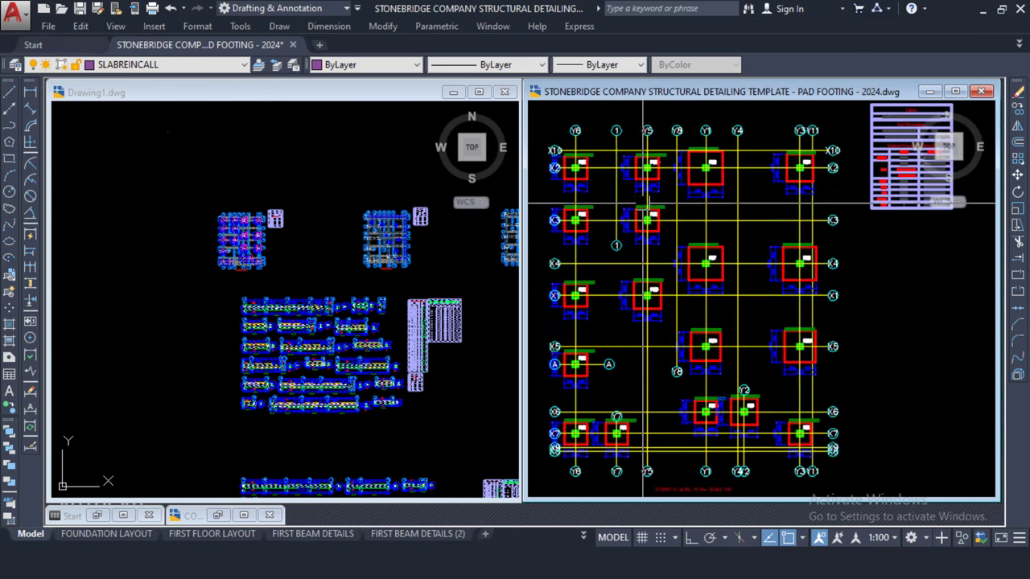
pyautogui.click(300, 248)
pyautogui.scroll(5, 225, 214)
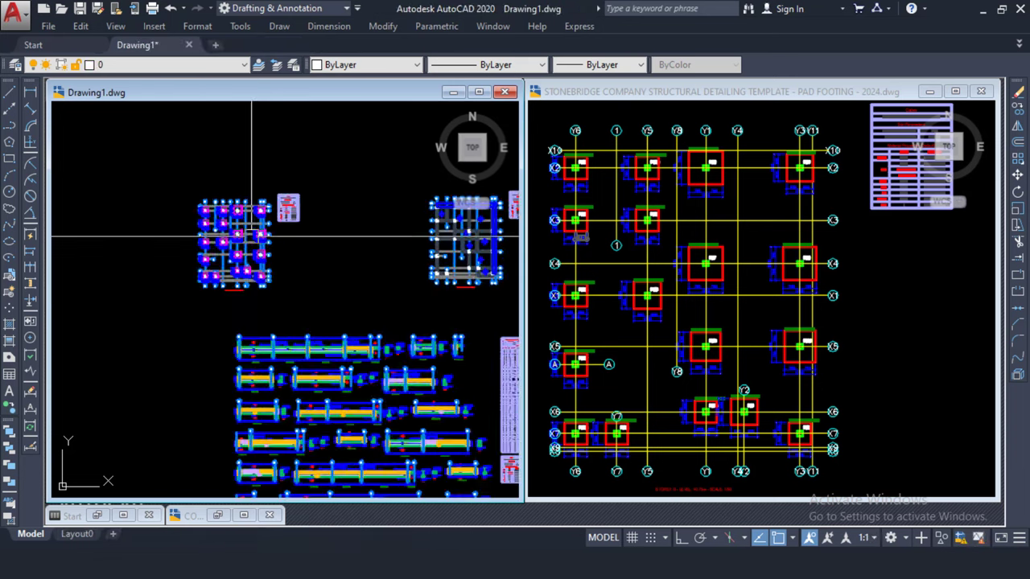
pyautogui.scroll(3, 169, 185)
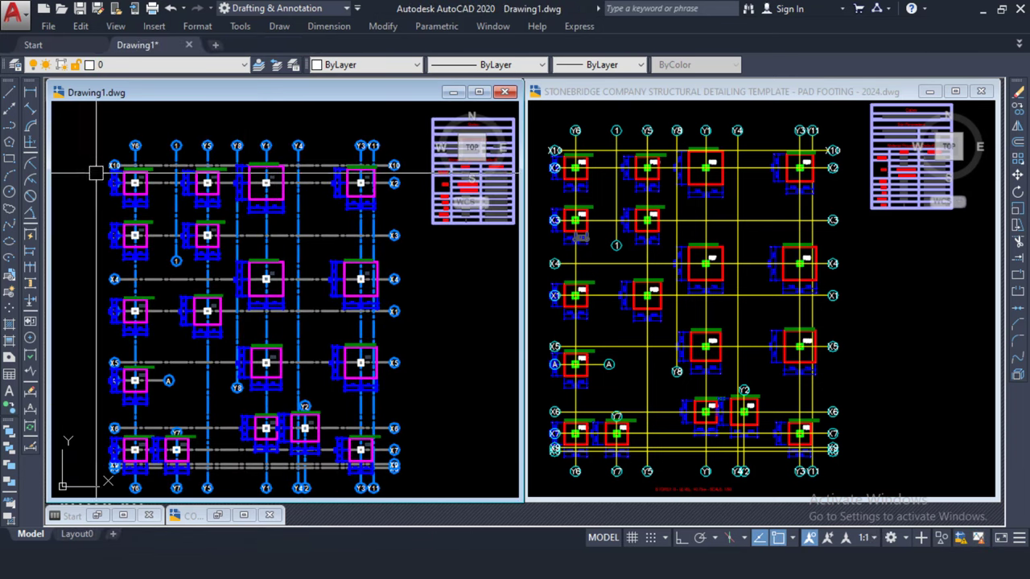
pyautogui.scroll(3, 256, 176)
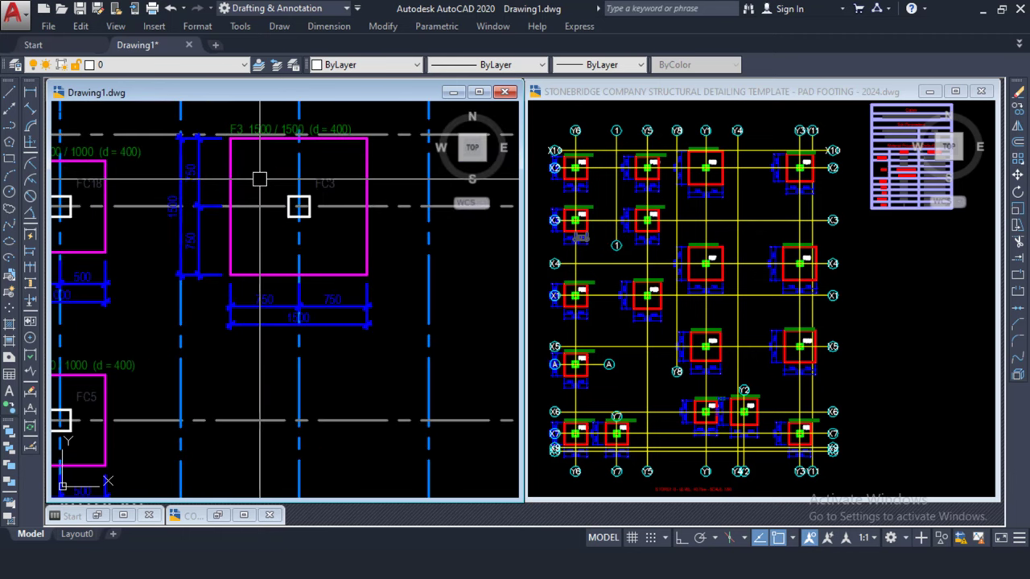
pyautogui.click(748, 218)
pyautogui.scroll(4, 590, 178)
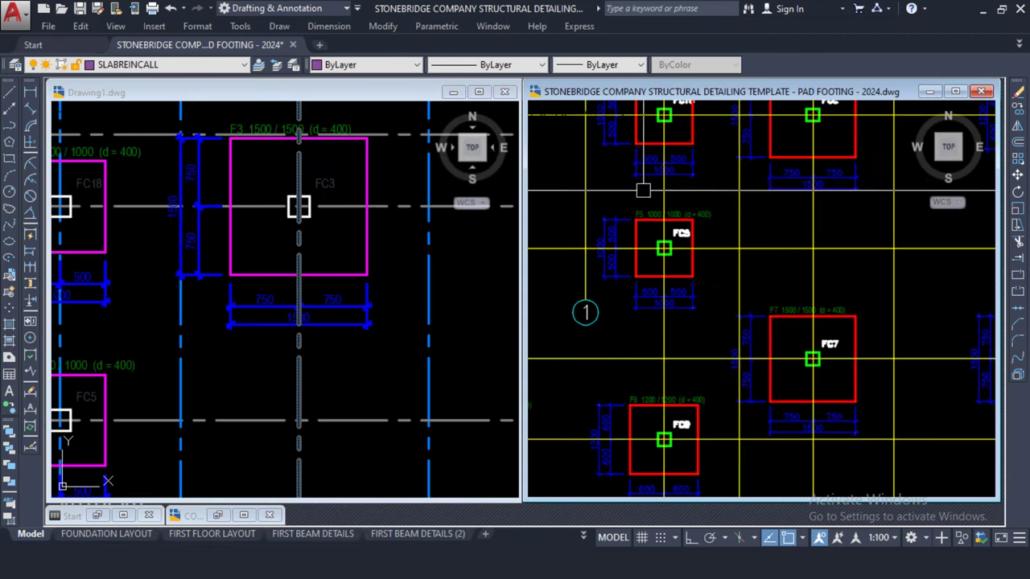
pyautogui.scroll(-4, 732, 203)
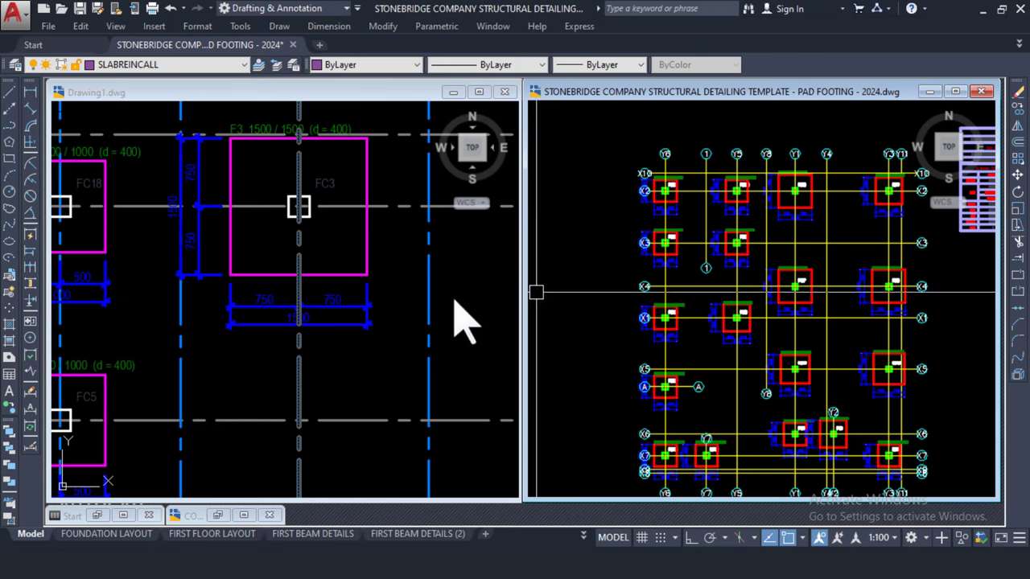
# - Compare the beam elevations in Drawing1 with the pasted ones in the template, down to the bar labels of beam 1B4
pyautogui.click(296, 241)
pyautogui.scroll(-6, 296, 245)
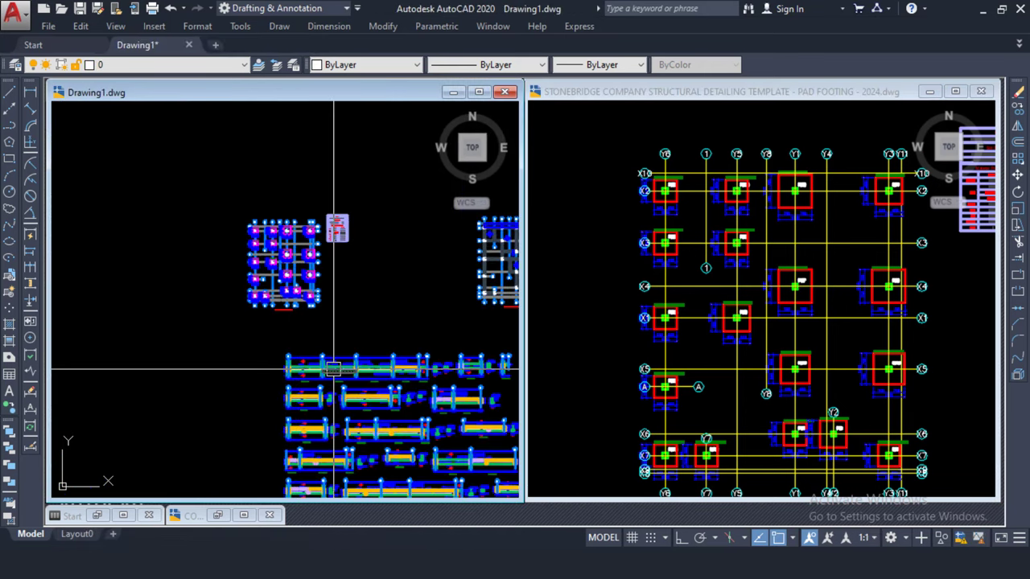
pyautogui.scroll(5, 333, 370)
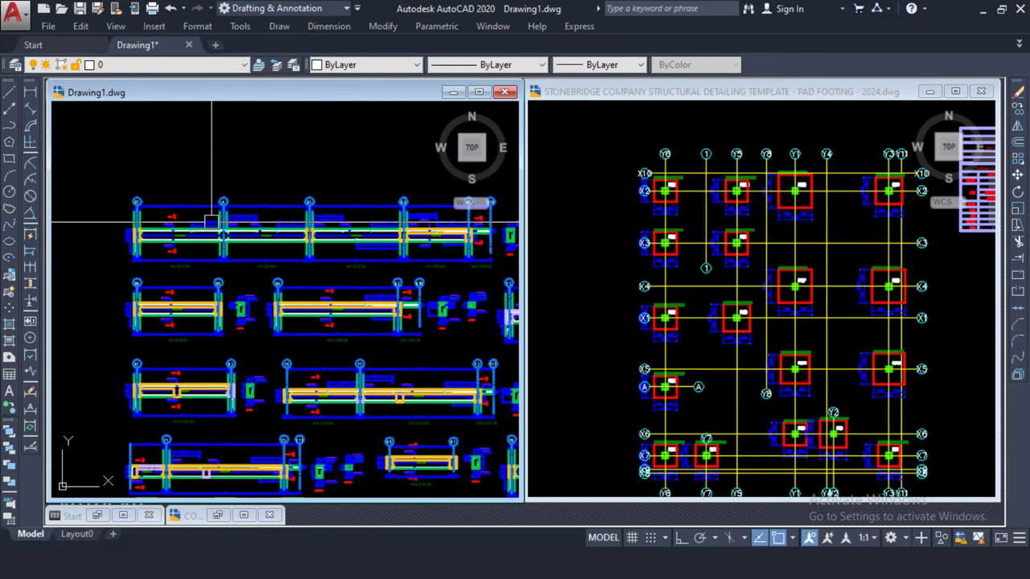
pyautogui.scroll(2, 212, 221)
pyautogui.click(807, 281)
pyautogui.scroll(-6, 805, 282)
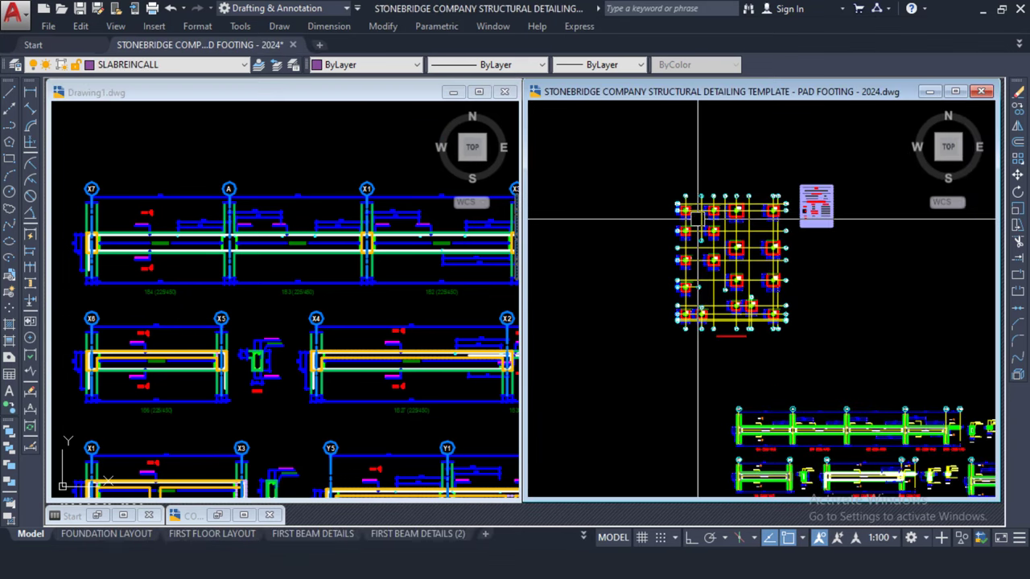
pyautogui.scroll(4, 789, 354)
pyautogui.scroll(4, 770, 358)
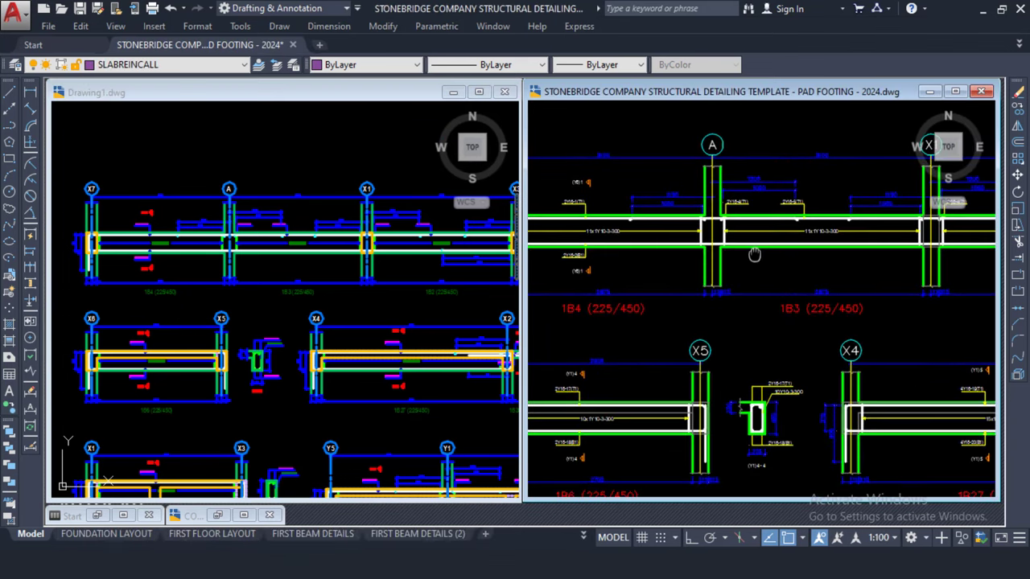
pyautogui.scroll(-5, 756, 235)
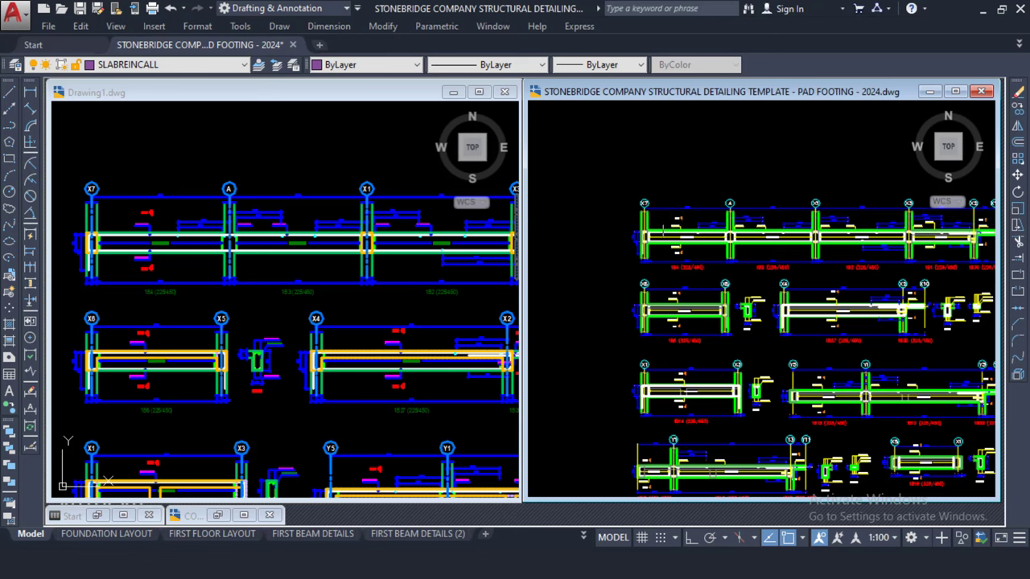
pyautogui.click(143, 237)
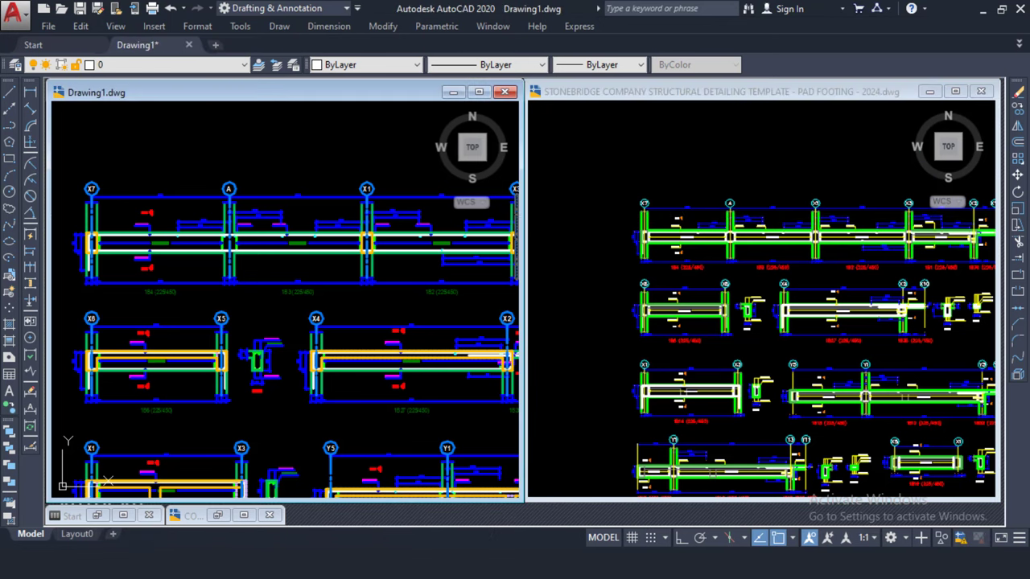
pyautogui.scroll(4, 122, 239)
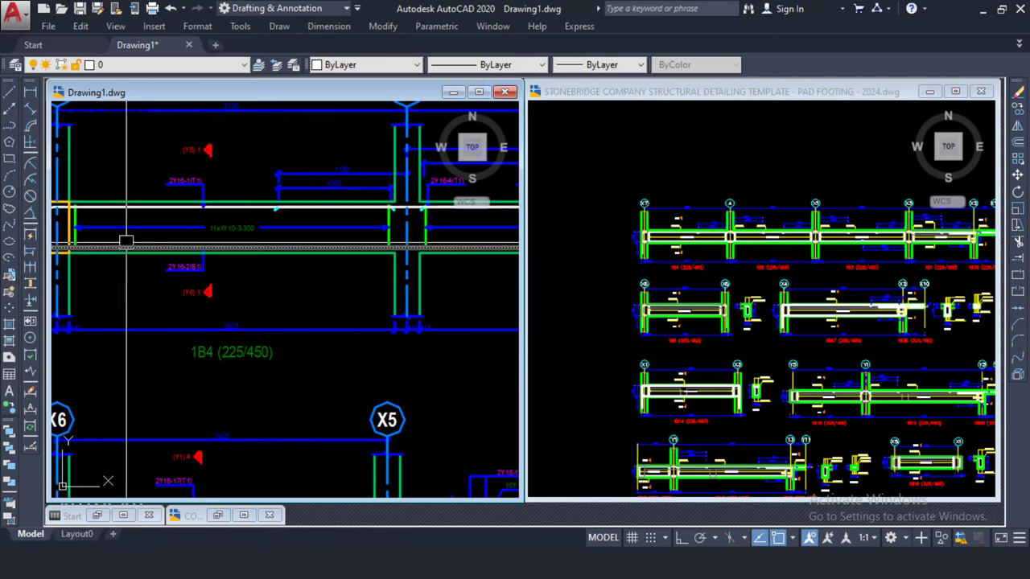
pyautogui.click(650, 227)
pyautogui.scroll(6, 652, 201)
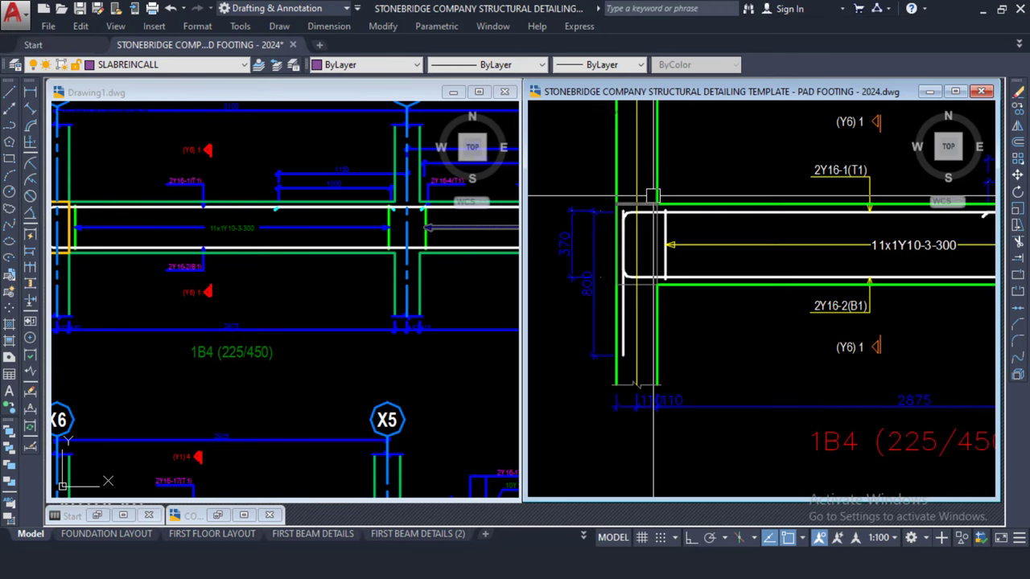
# - Examine the template's own beam detail sheets below the frame, including the reinforcement labels of the first beam
pyautogui.scroll(-10, 645, 227)
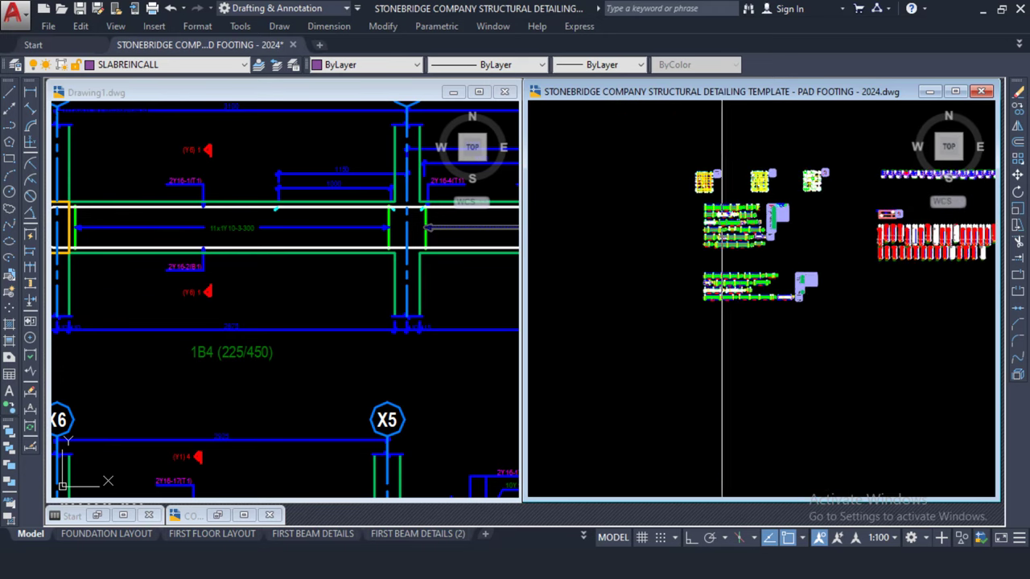
pyautogui.moveTo(782, 324); pyautogui.dragTo(634, 202, button='middle')
pyautogui.scroll(-3, 706, 224)
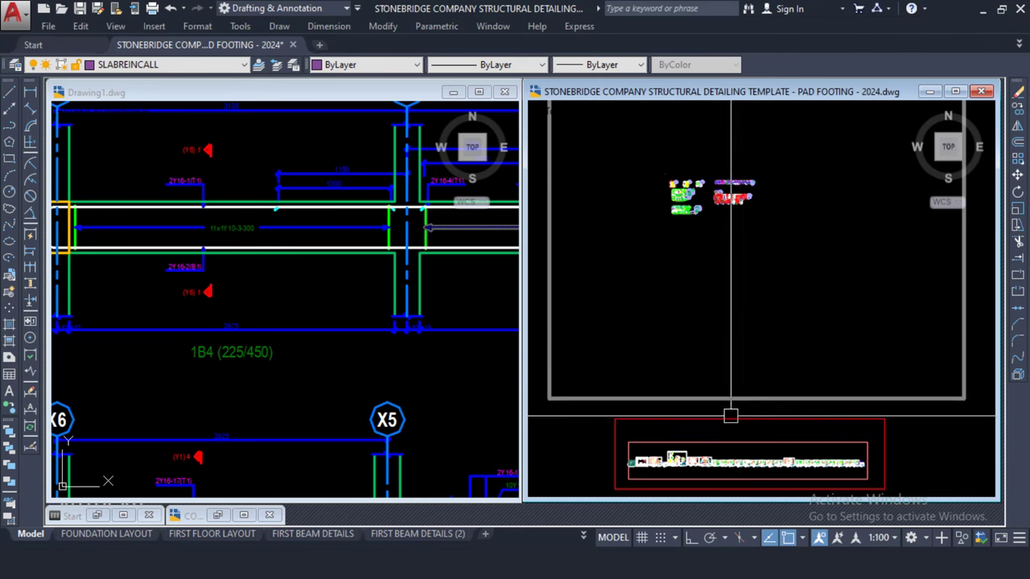
pyautogui.moveTo(731, 416); pyautogui.dragTo(714, 222, button='middle')
pyautogui.scroll(5, 678, 281)
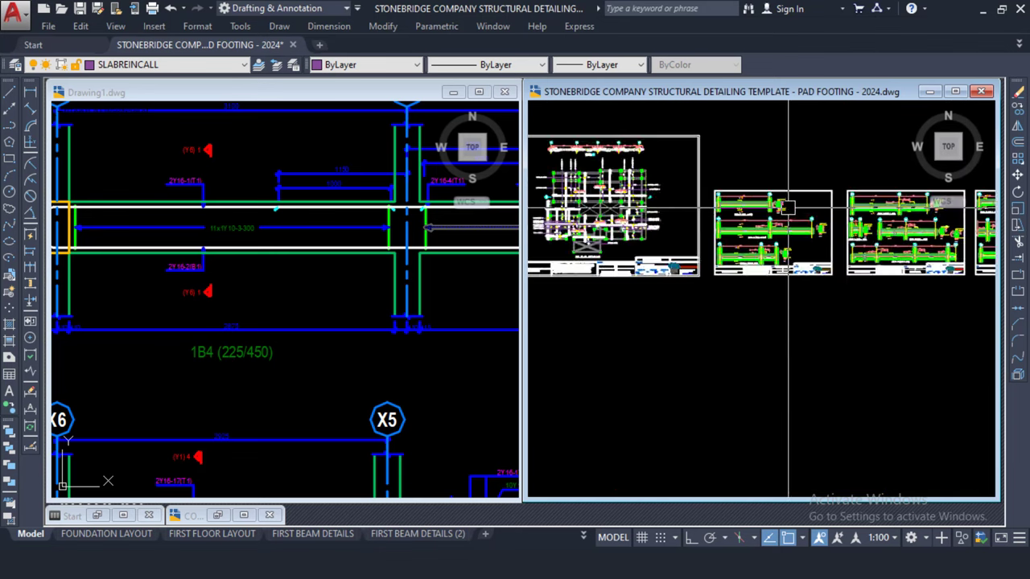
pyautogui.scroll(10, 708, 172)
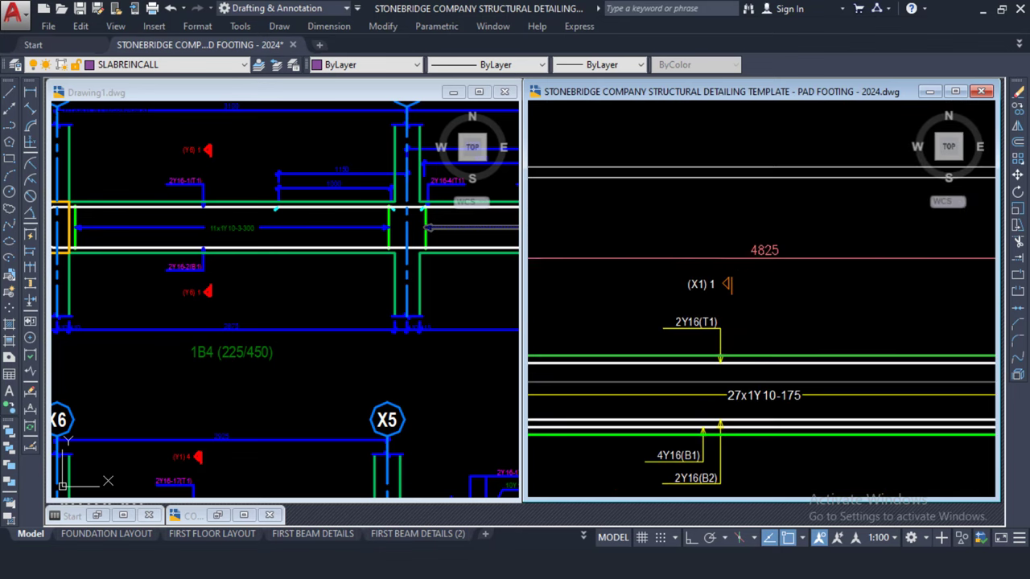
pyautogui.scroll(1, 764, 262)
pyautogui.scroll(-8, 782, 320)
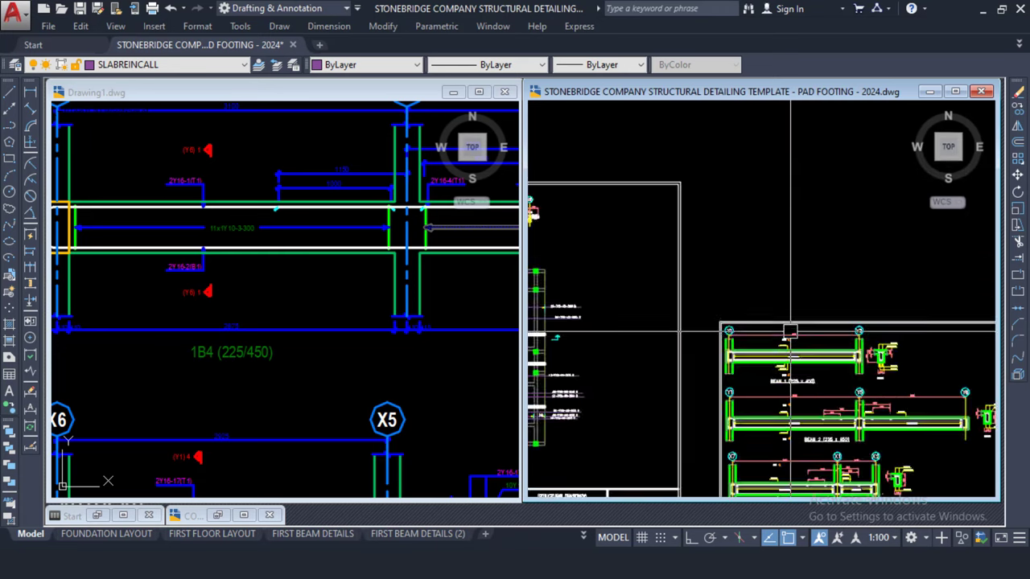
# - Select the overall dimension between grids A and X1 above the pasted beam 1B3 and maximize the template drawing
pyautogui.moveTo(752, 242); pyautogui.dragTo(784, 463, button='middle')
pyautogui.scroll(-1, 785, 451)
pyautogui.scroll(-2, 762, 290)
pyautogui.moveTo(740, 193); pyautogui.dragTo(776, 448, button='middle')
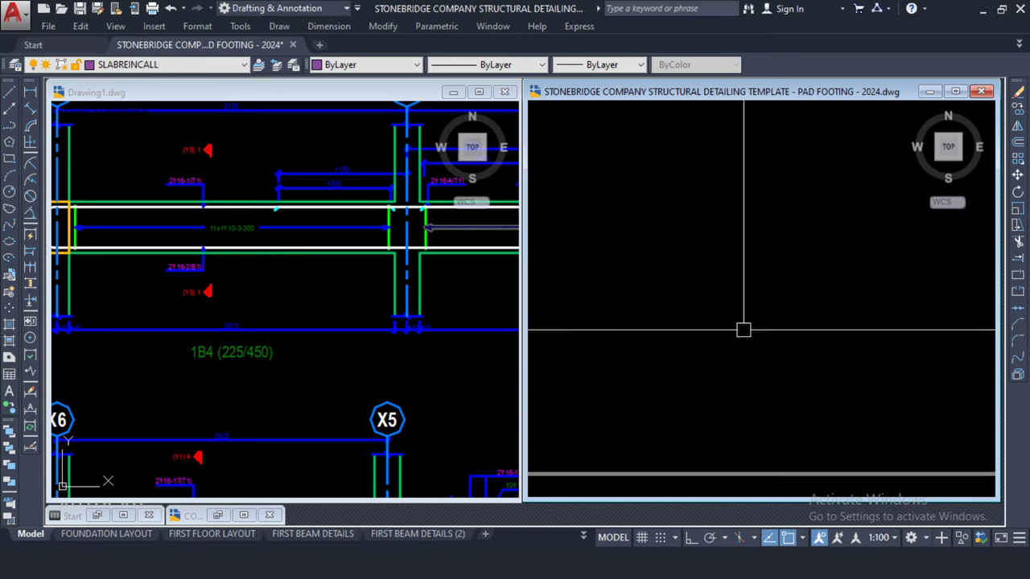
pyautogui.scroll(-2, 736, 246)
pyautogui.moveTo(736, 246); pyautogui.dragTo(709, 427, button='middle')
pyautogui.scroll(8, 724, 324)
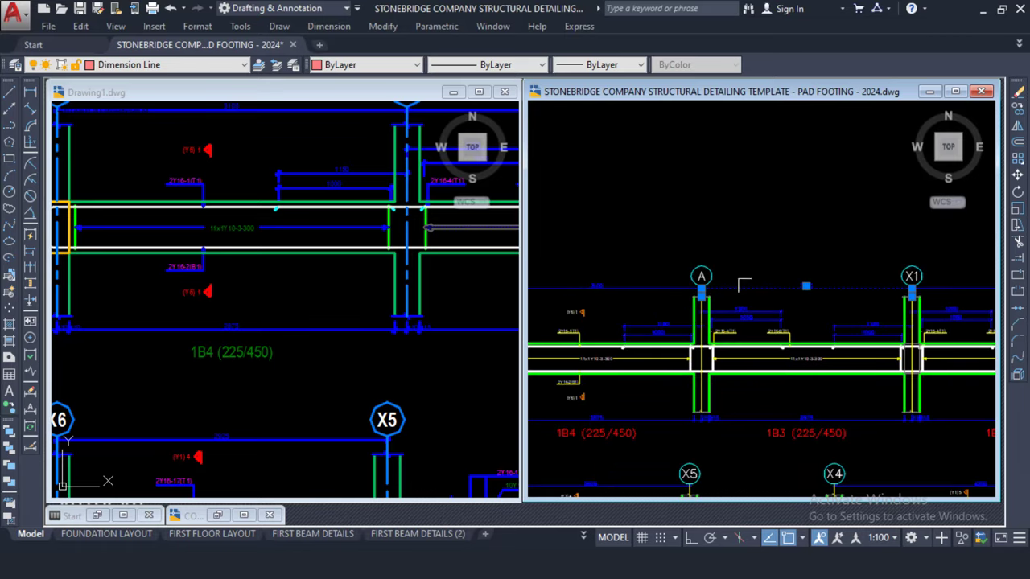
pyautogui.moveTo(740, 283); pyautogui.dragTo(804, 264, button='middle')
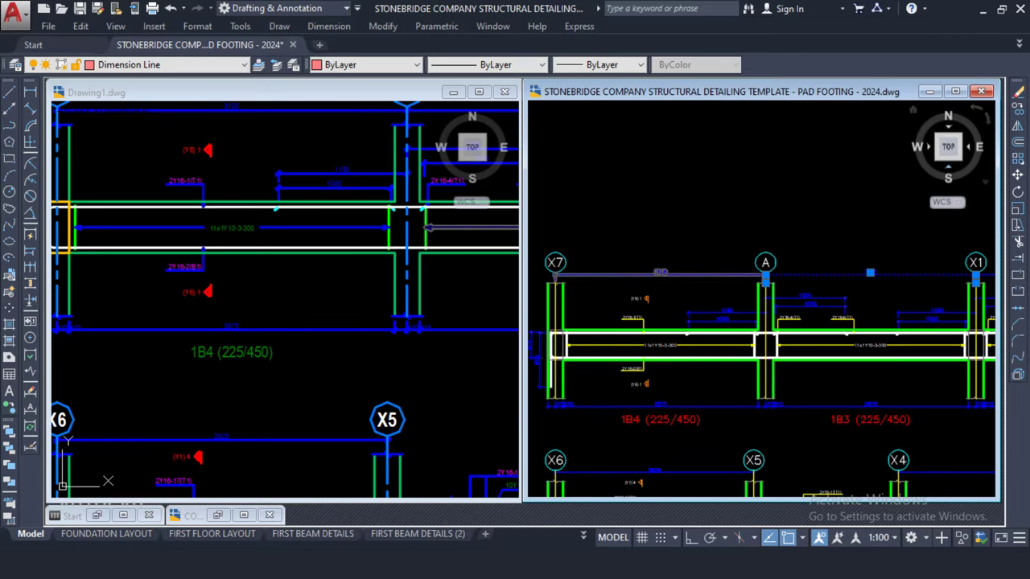
pyautogui.click(955, 92)
# - Extend the selection to all dimensions similar to the selected one in the pasted drawings
pyautogui.scroll(-3, 574, 276)
pyautogui.rightClick(472, 214)
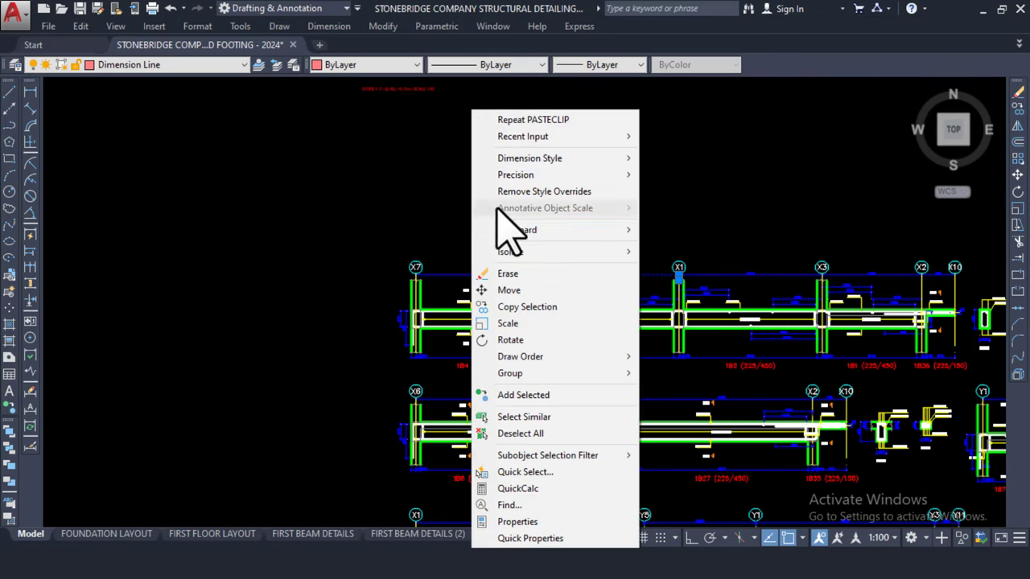
pyautogui.click(455, 184)
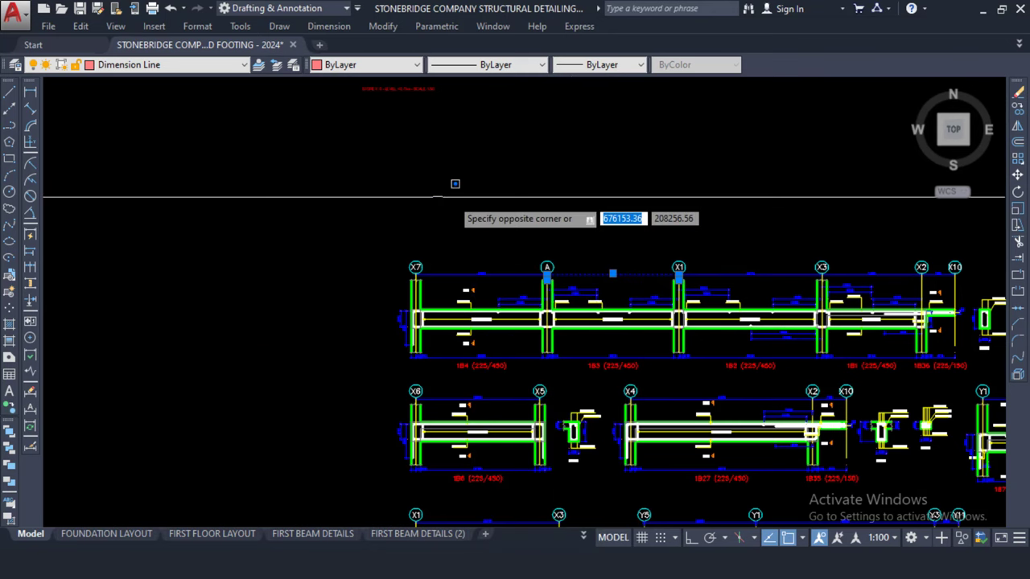
pyautogui.click(606, 177)
pyautogui.rightClick(608, 177)
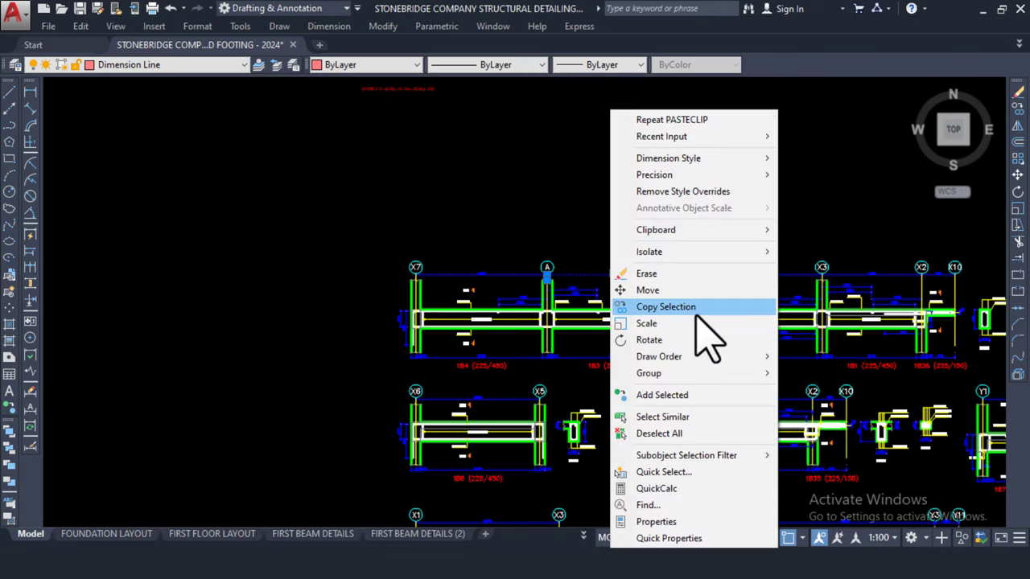
pyautogui.click(673, 418)
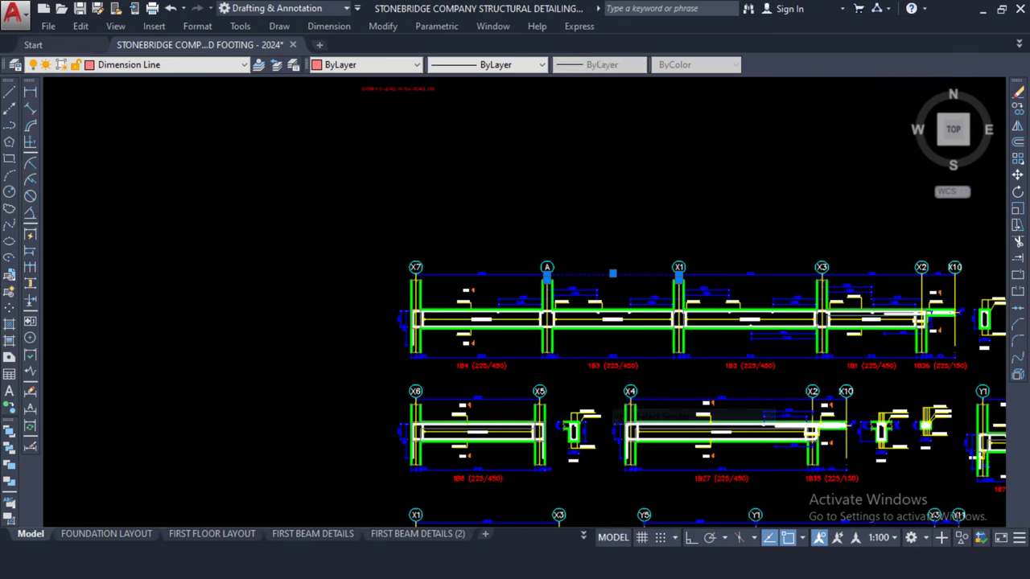
pyautogui.scroll(-4, 559, 290)
pyautogui.scroll(4, 524, 307)
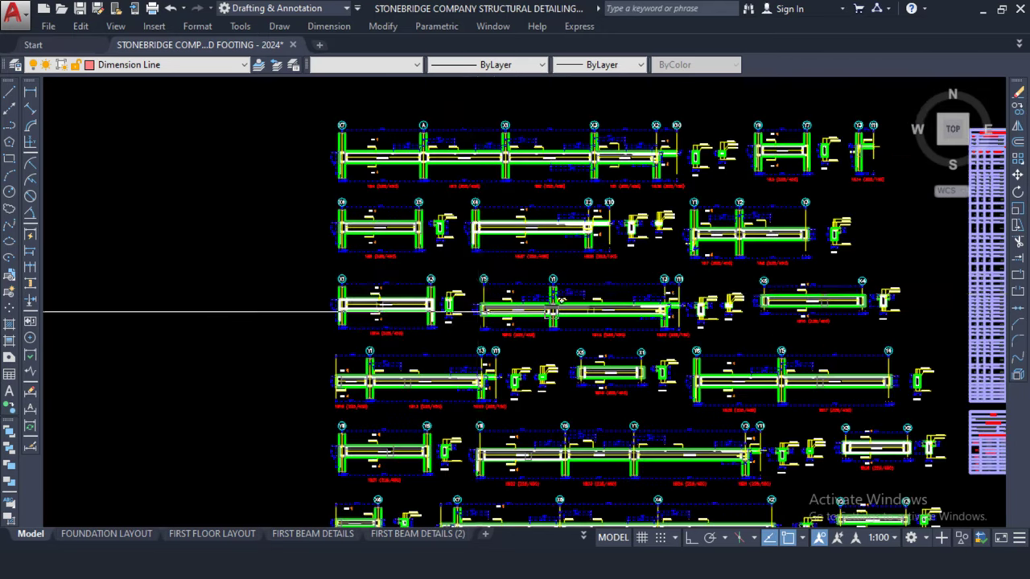
# - Change the dimension style of all the selected rotated dimensions to NLNG DIM 50 and clear the selection
pyautogui.press('Return')
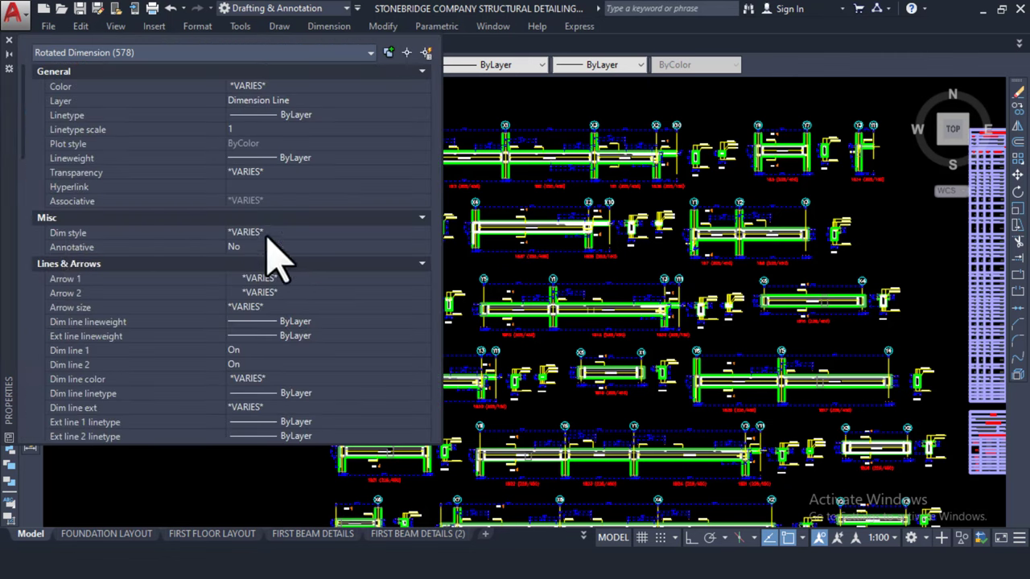
pyautogui.click(284, 232)
pyautogui.click(284, 232)
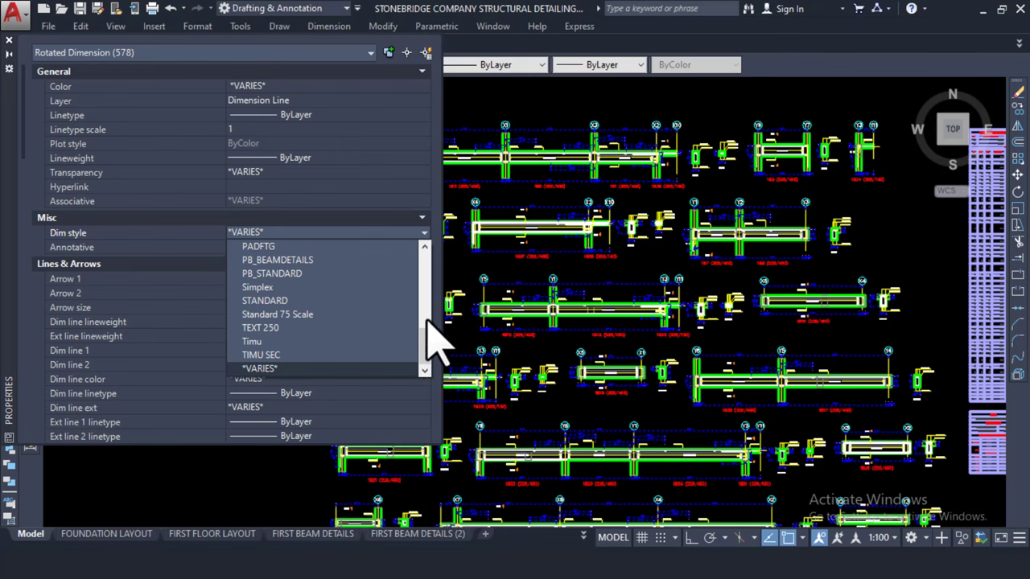
pyautogui.scroll(5, 425, 332)
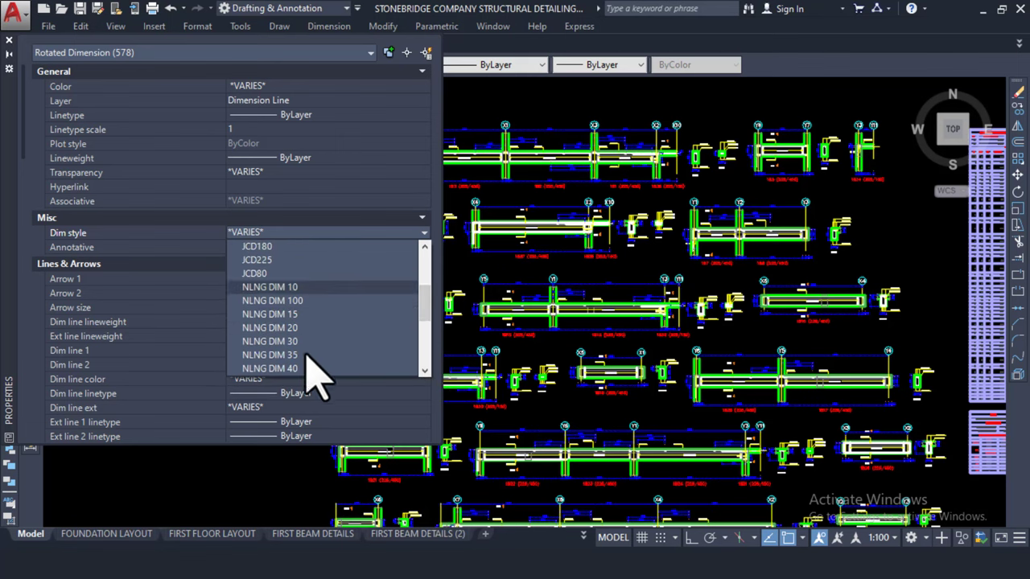
pyautogui.scroll(-1, 414, 298)
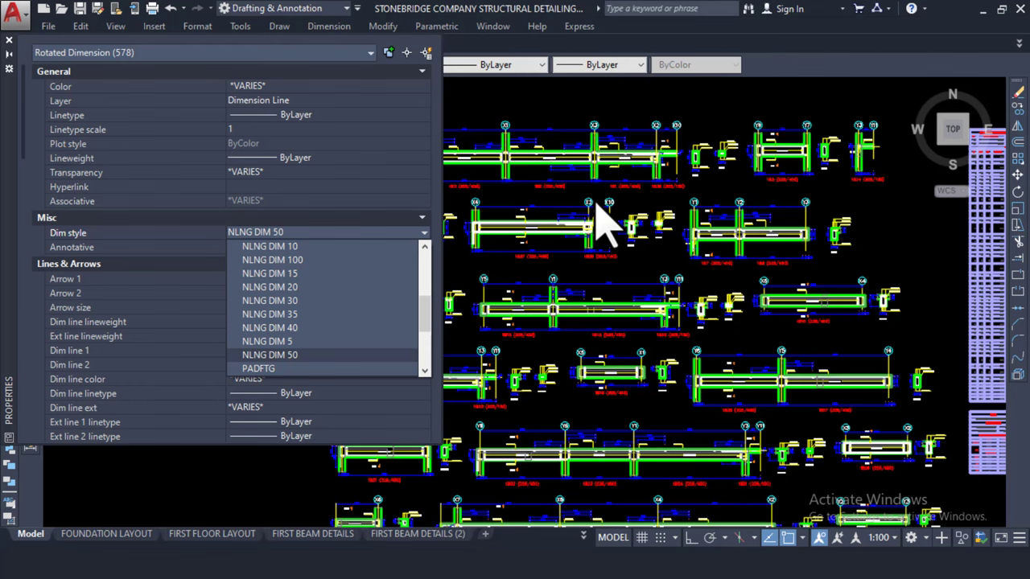
pyautogui.press('Return')
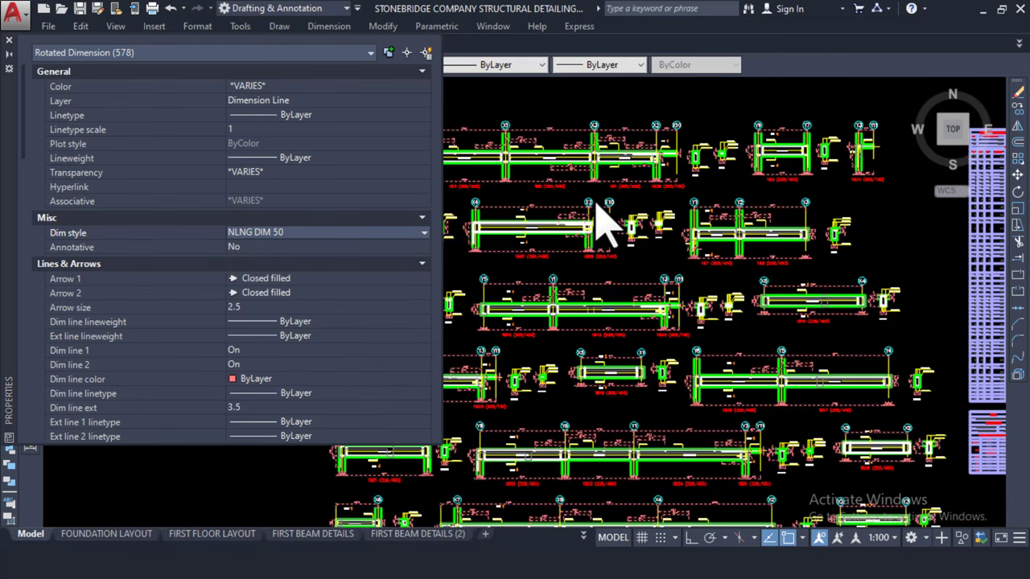
pyautogui.click(9, 39)
pyautogui.press('Escape')
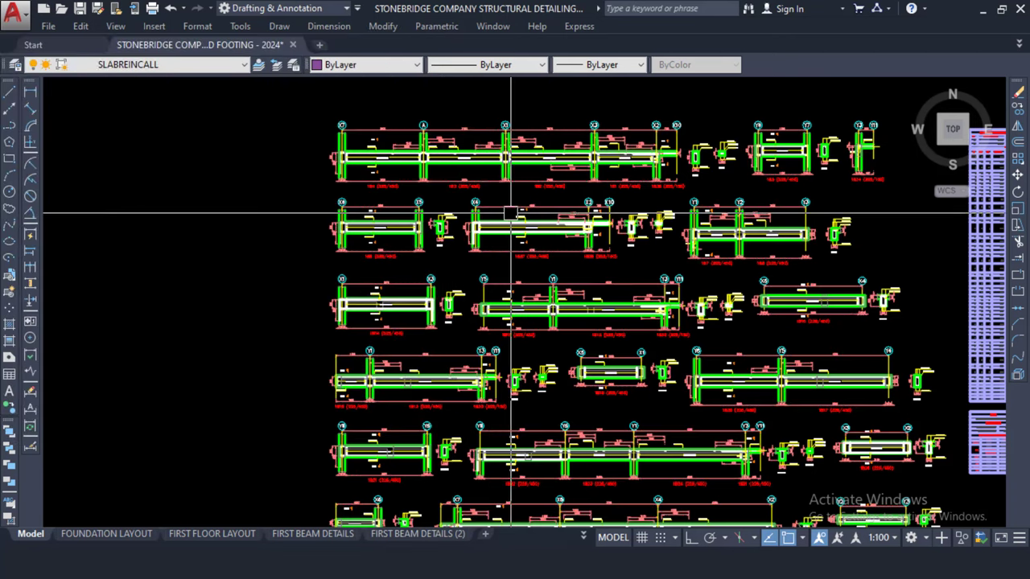
# - Tile the open drawings vertically and arrange them so that Drawing1 comes before the pad footing template
pyautogui.scroll(1, 496, 158)
pyautogui.scroll(5, 434, 193)
pyautogui.scroll(-5, 402, 217)
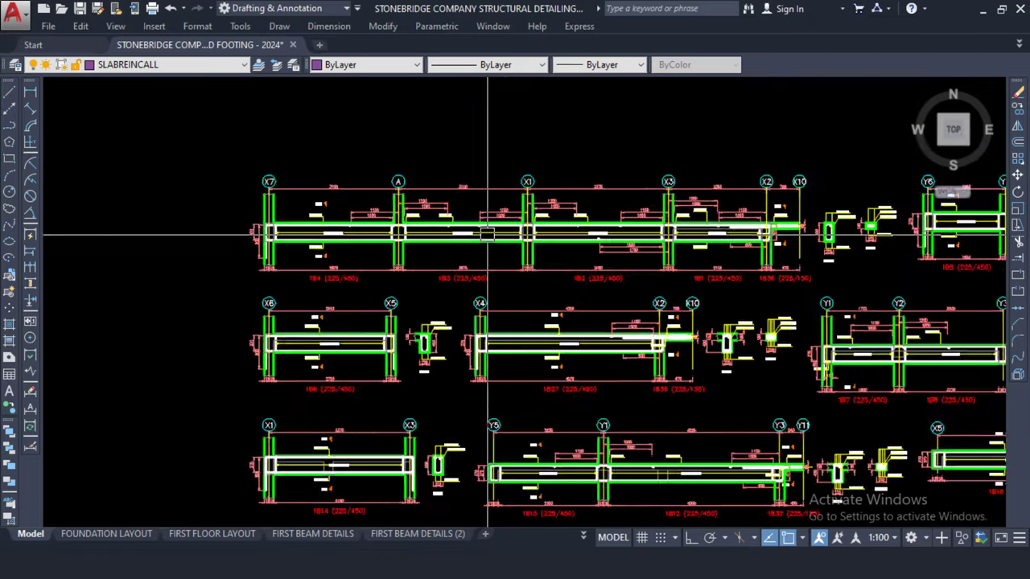
pyautogui.scroll(2, 402, 217)
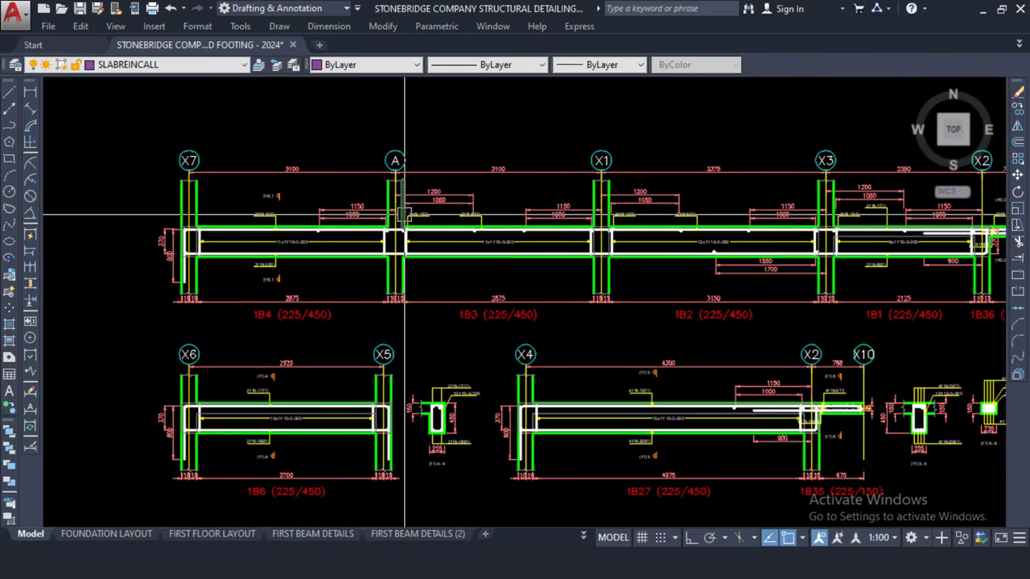
pyautogui.click(503, 26)
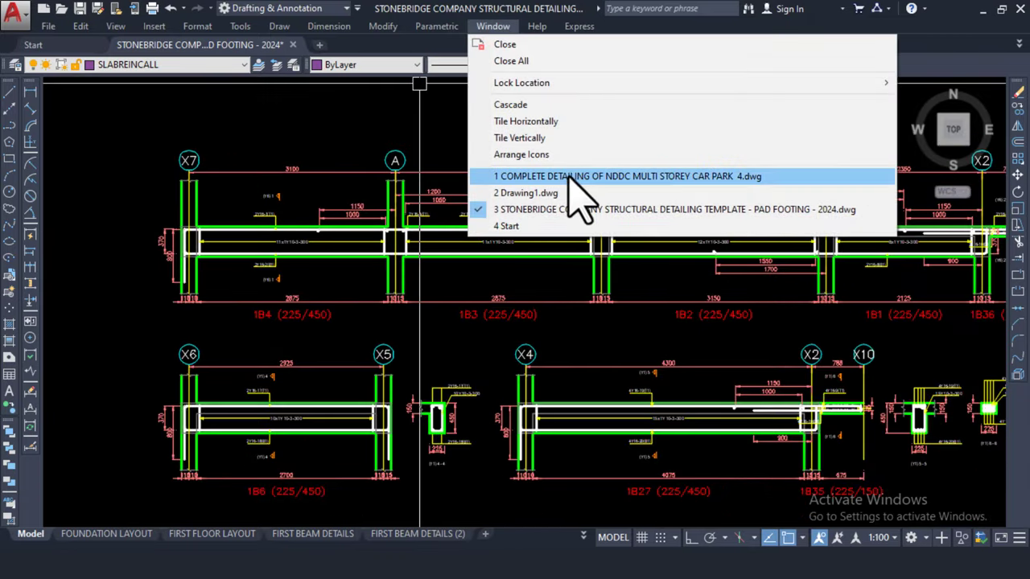
pyautogui.click(529, 142)
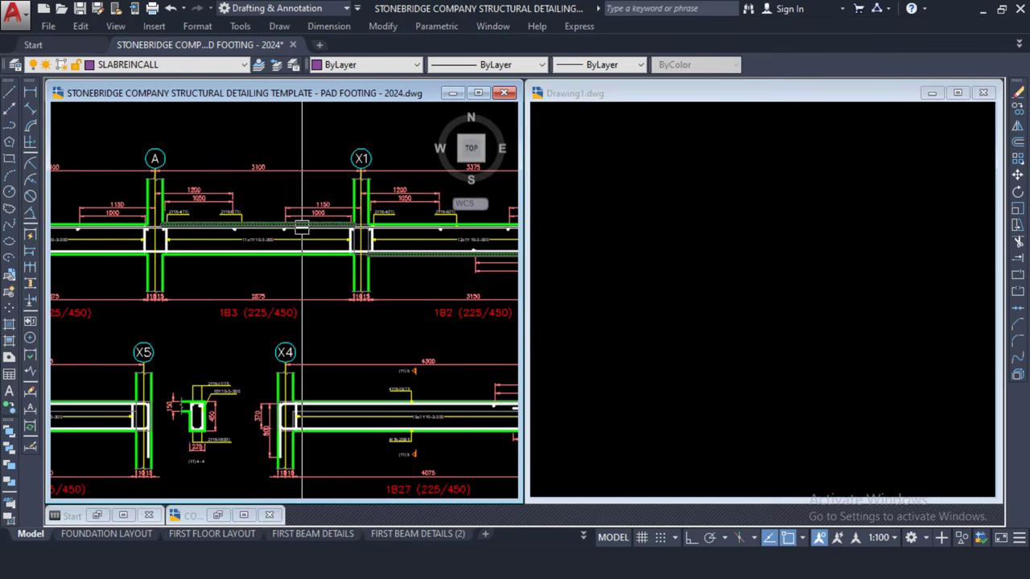
pyautogui.scroll(-2, 303, 225)
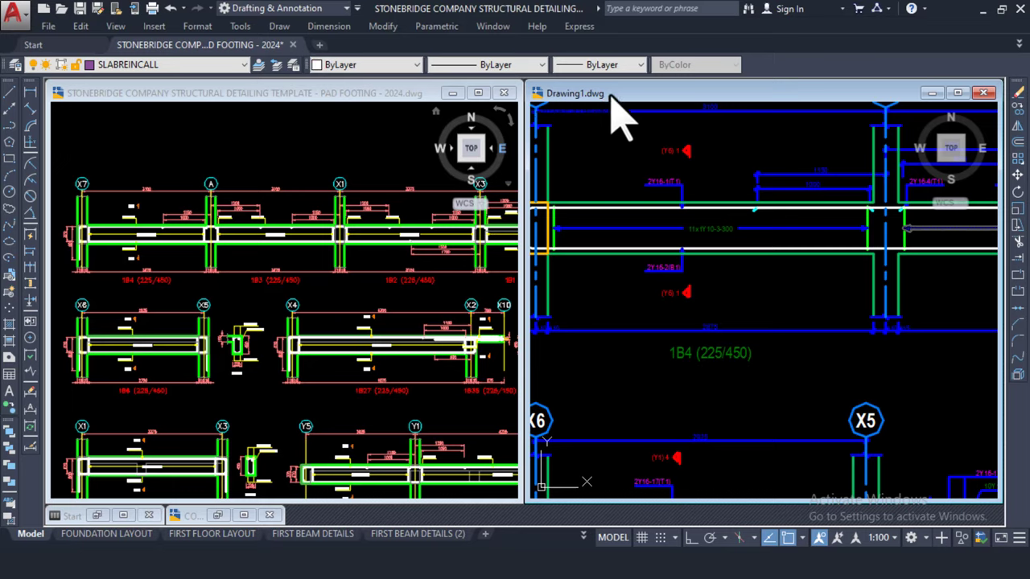
pyautogui.moveTo(620, 115)
pyautogui.mouseDown()
pyautogui.moveTo(494, 131)
pyautogui.moveTo(229, 121)
pyautogui.moveTo(335, 96)
pyautogui.moveTo(641, 103)
pyautogui.mouseUp()
pyautogui.moveTo(395, 129); pyautogui.dragTo(287, 94)
pyautogui.moveTo(621, 113); pyautogui.dragTo(656, 92)
pyautogui.click(371, 173)
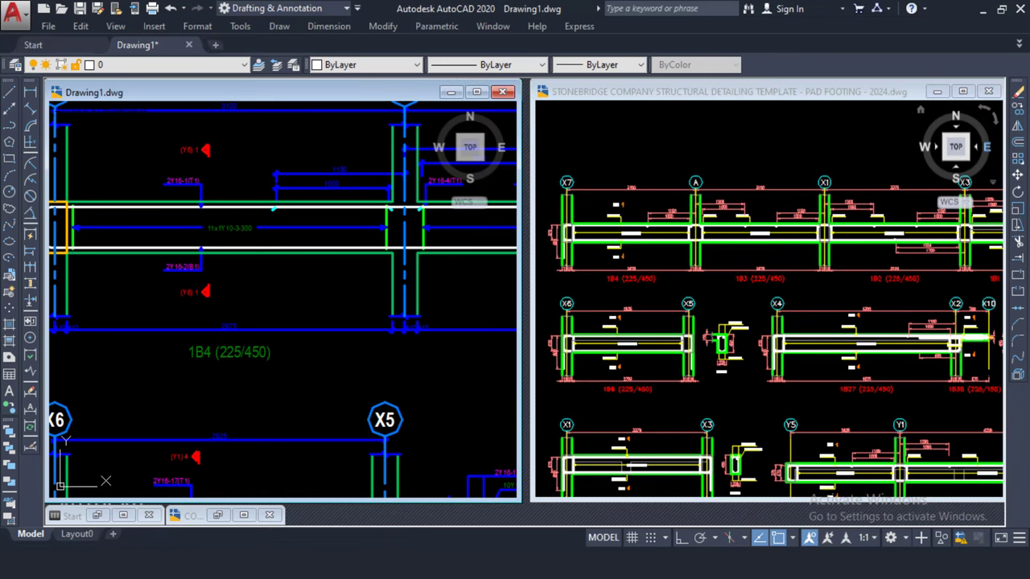
# - Compare the dimensions of beam 1B4 in Drawing1 with the restyled ones in the template
pyautogui.scroll(-5, 372, 173)
pyautogui.scroll(4, 322, 169)
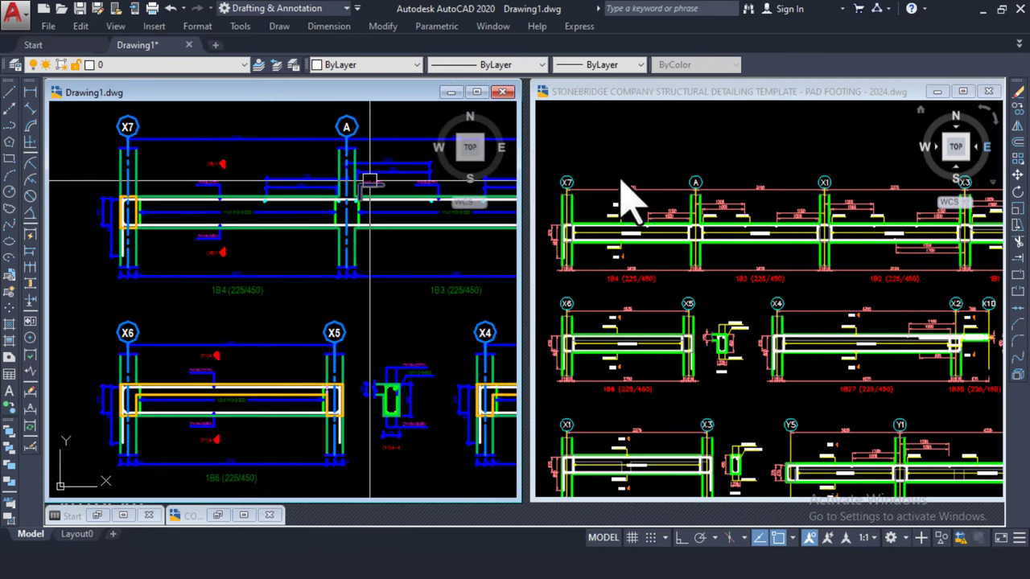
pyautogui.click(629, 193)
pyautogui.scroll(4, 630, 193)
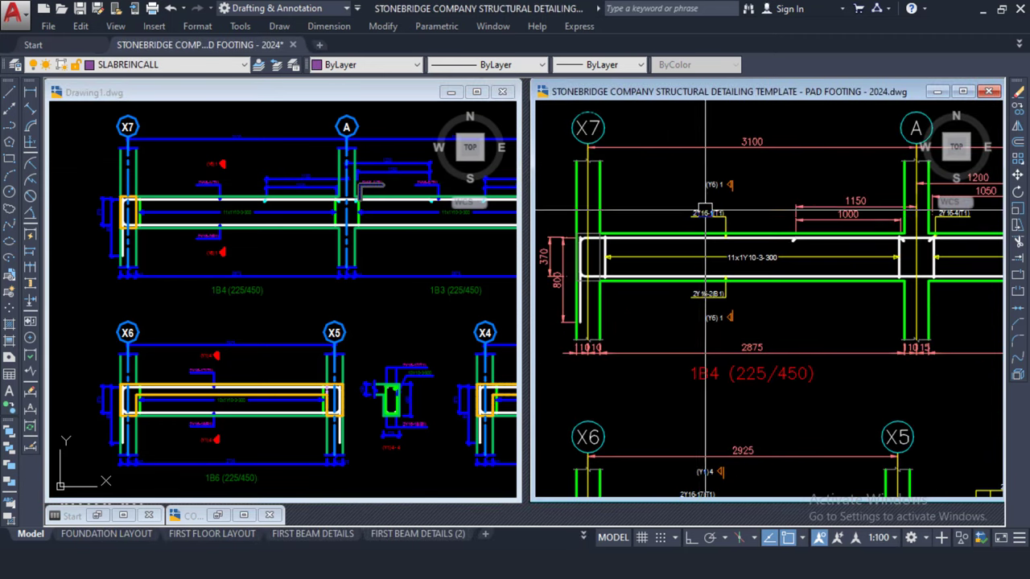
pyautogui.moveTo(683, 182); pyautogui.dragTo(666, 210, button='middle')
pyautogui.scroll(-2, 656, 167)
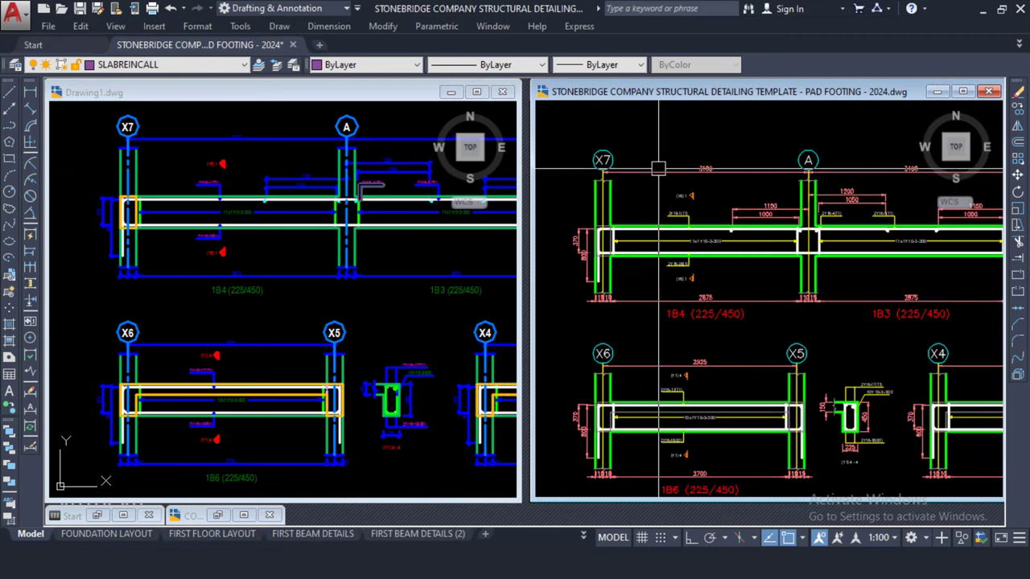
pyautogui.scroll(4, 631, 182)
pyautogui.scroll(-3, 651, 170)
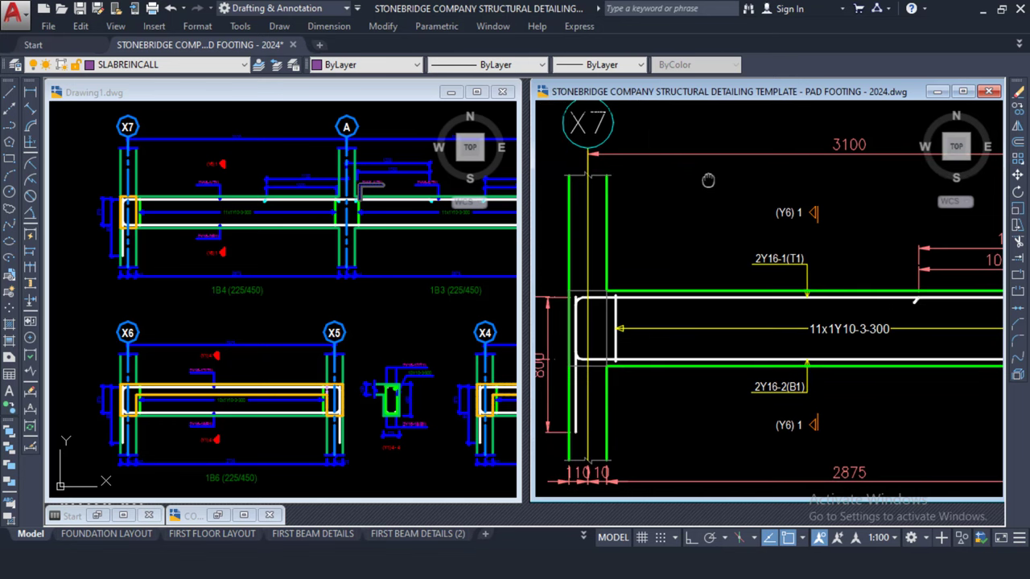
# - Examine the original beam 1B4 in Drawing1 between grids X7 and A, including its dimensions, bar labels and link label
pyautogui.click(264, 198)
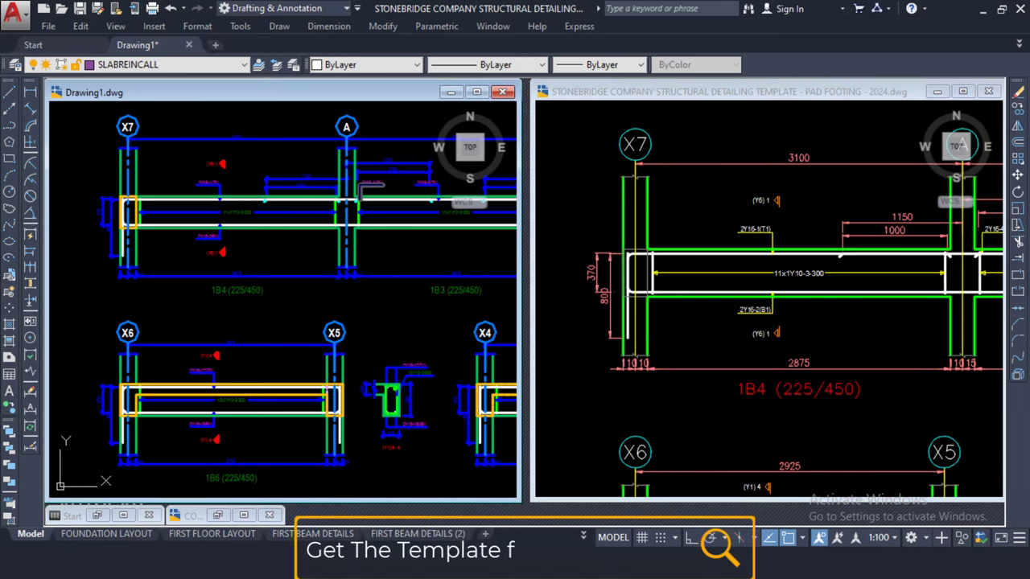
pyautogui.scroll(2, 168, 145)
pyautogui.moveTo(160, 188); pyautogui.dragTo(190, 255, button='middle')
pyautogui.scroll(2, 76, 302)
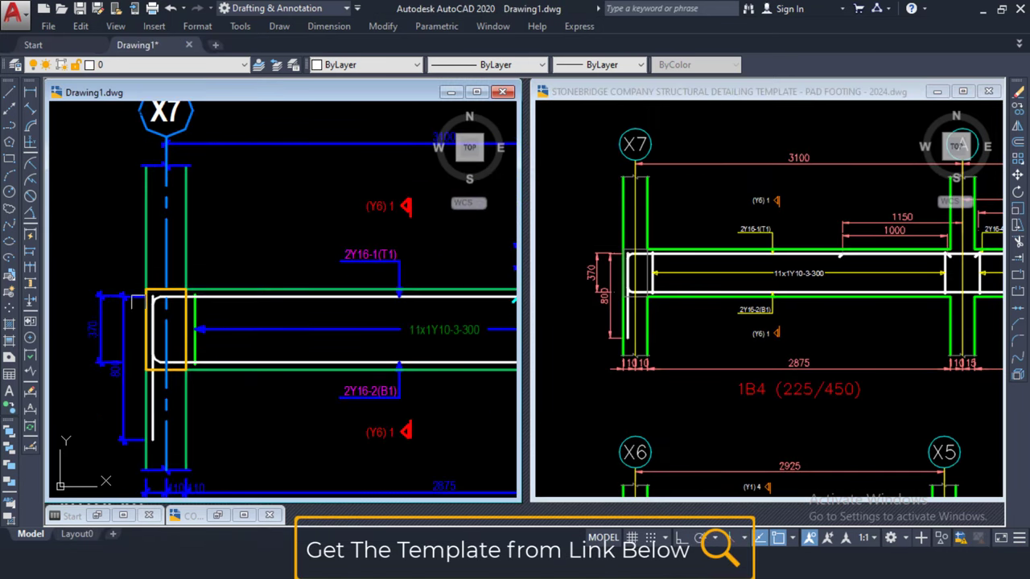
pyautogui.scroll(2, 153, 302)
pyautogui.scroll(-6, 330, 217)
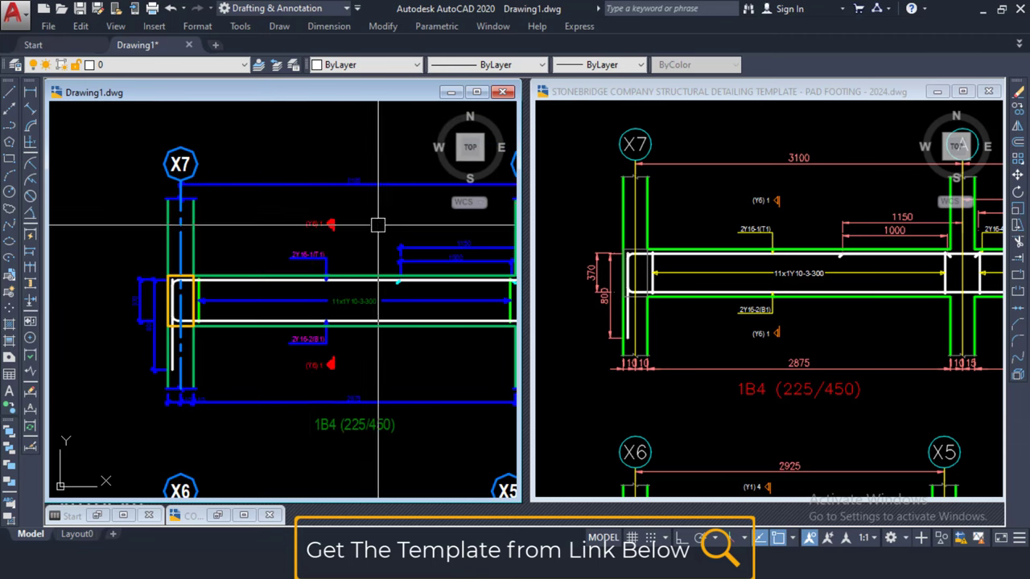
pyautogui.click(325, 148)
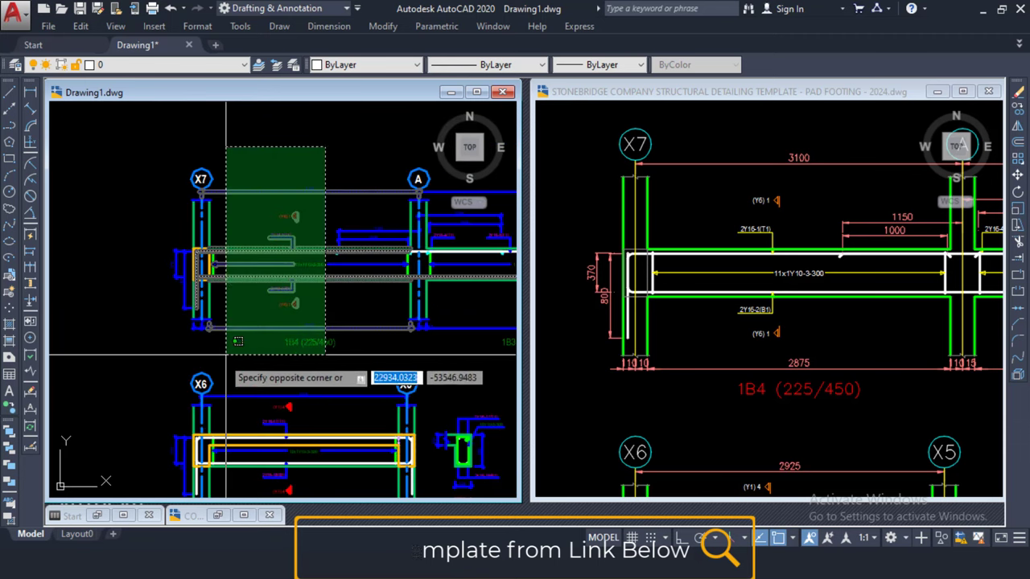
pyautogui.click(168, 330)
pyautogui.press('Delete')
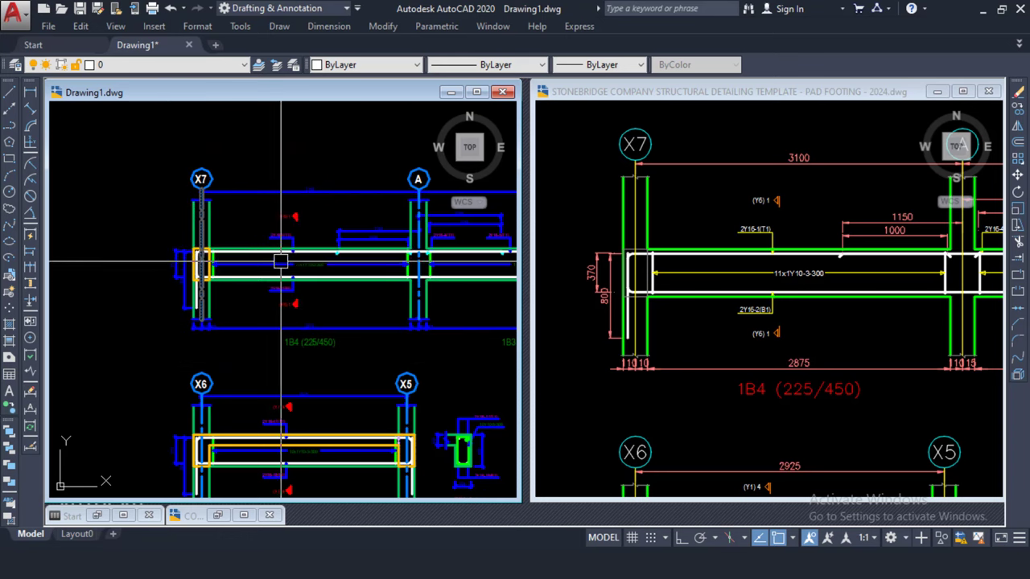
pyautogui.scroll(2, 279, 255)
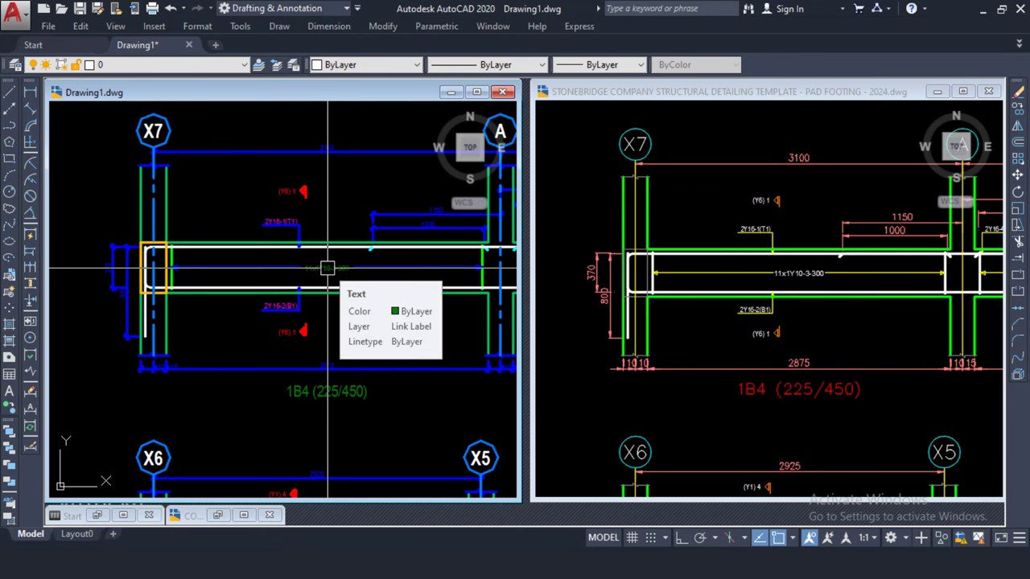
# - Review the bar labels and dimensions of beam 1B4 in the template, along with the remaining rows of pasted beam elevations
pyautogui.click(651, 249)
pyautogui.scroll(2, 651, 248)
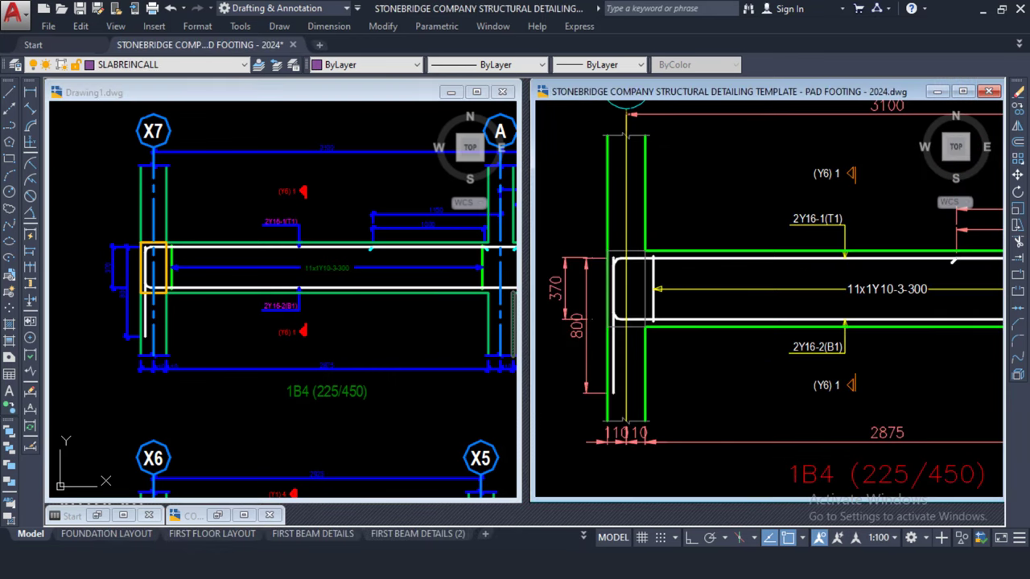
pyautogui.moveTo(663, 264); pyautogui.dragTo(672, 251, button='middle')
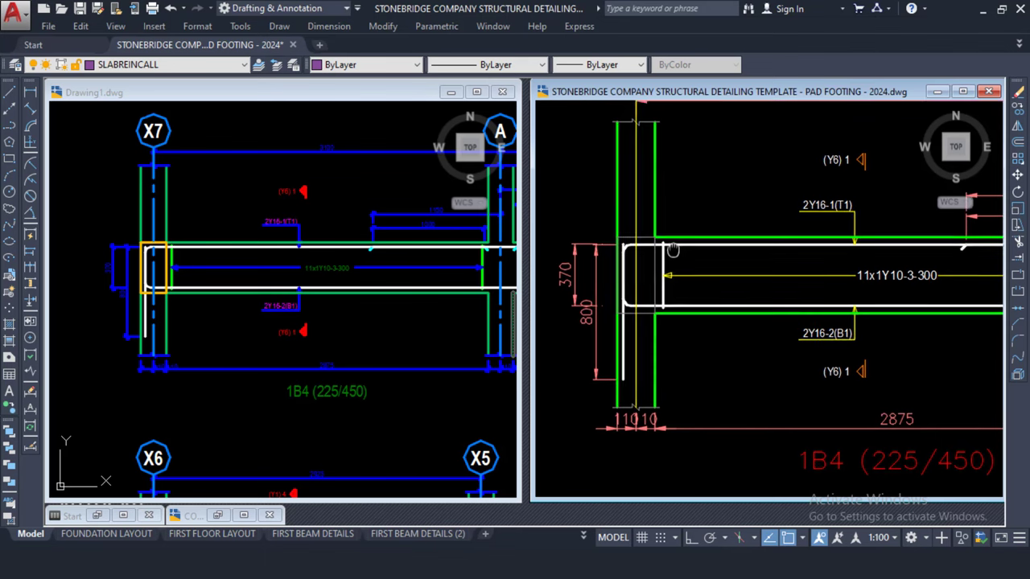
pyautogui.scroll(-3, 672, 251)
pyautogui.moveTo(747, 188); pyautogui.dragTo(725, 239, button='middle')
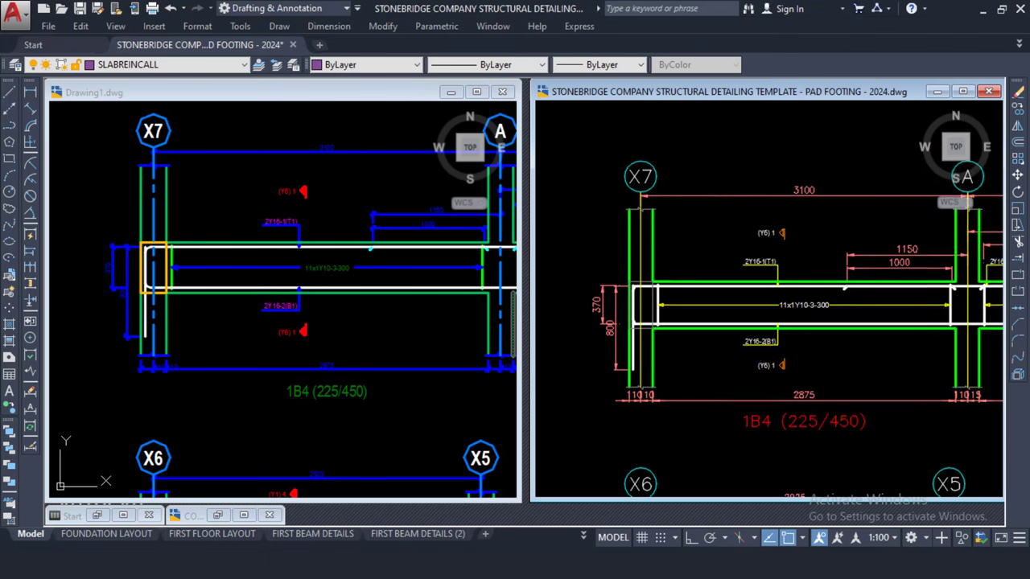
pyautogui.scroll(-6, 729, 281)
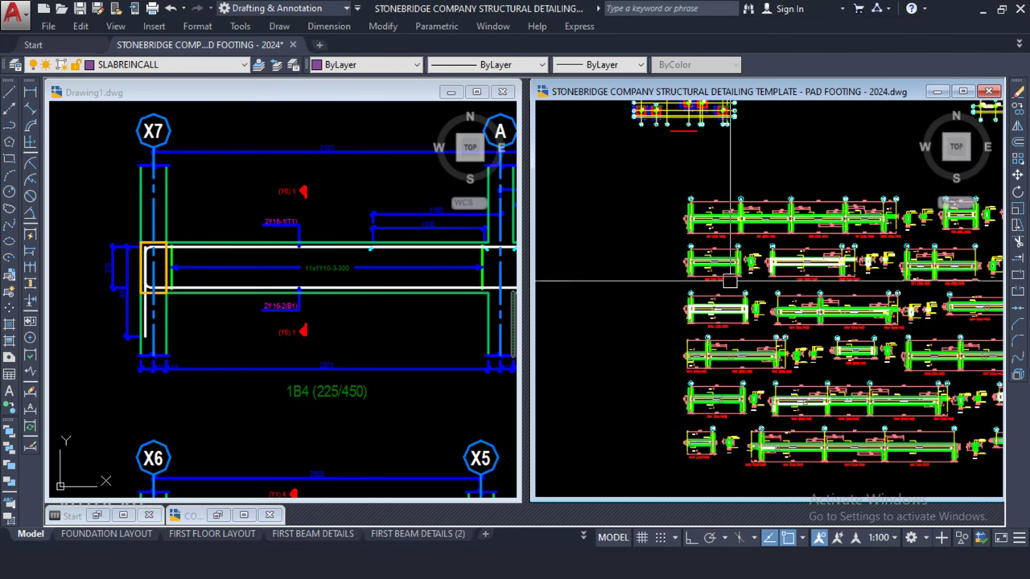
pyautogui.scroll(-2, 730, 281)
pyautogui.scroll(7, 776, 360)
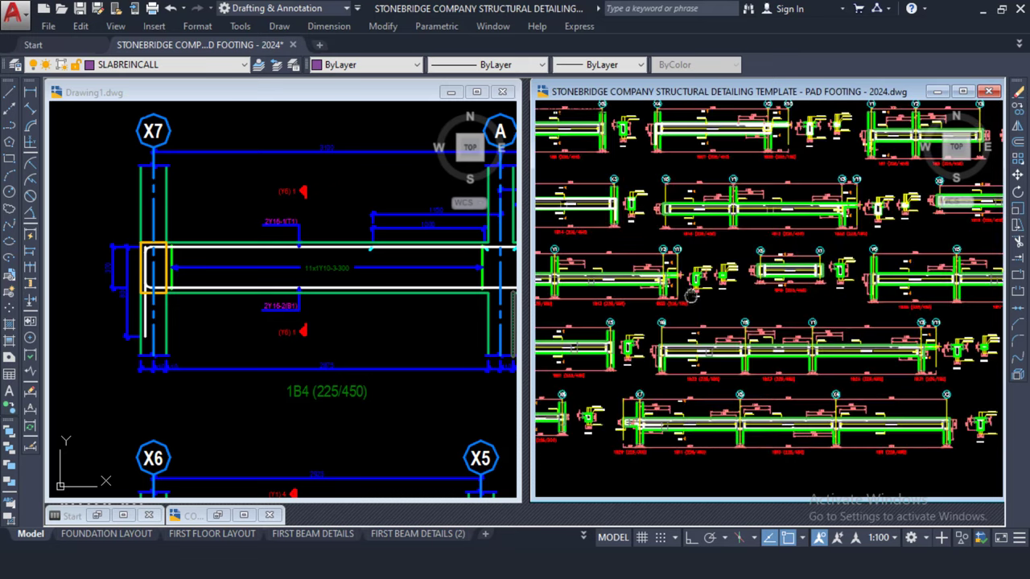
# - Examine the restyled beam elevations in the template, from beams 1B22 and 1B11 to the second-floor beams 2B4 and 2B7
pyautogui.scroll(4, 679, 259)
pyautogui.scroll(-5, 748, 269)
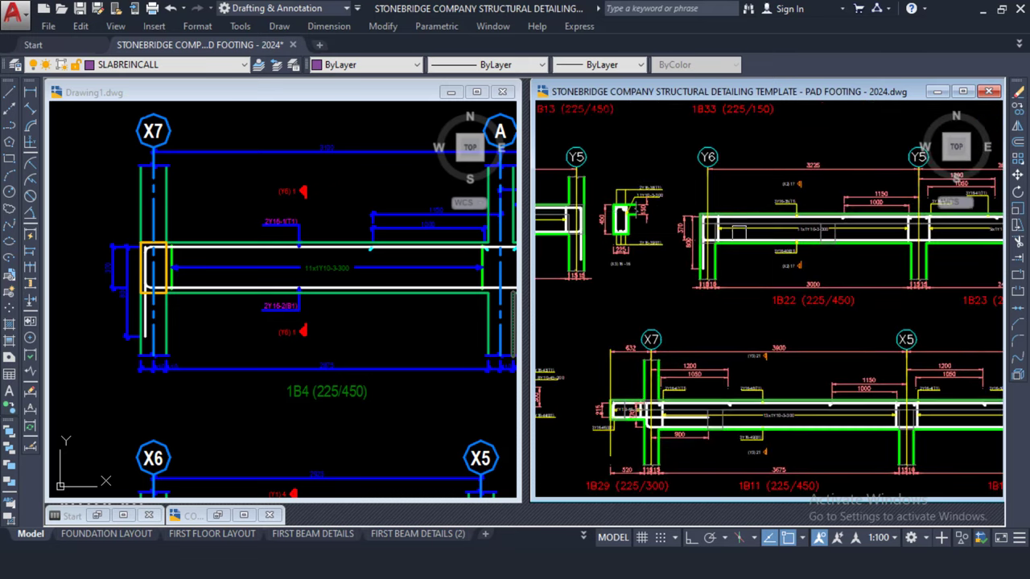
pyautogui.moveTo(751, 365); pyautogui.dragTo(752, 160, button='middle')
pyautogui.scroll(5, 684, 217)
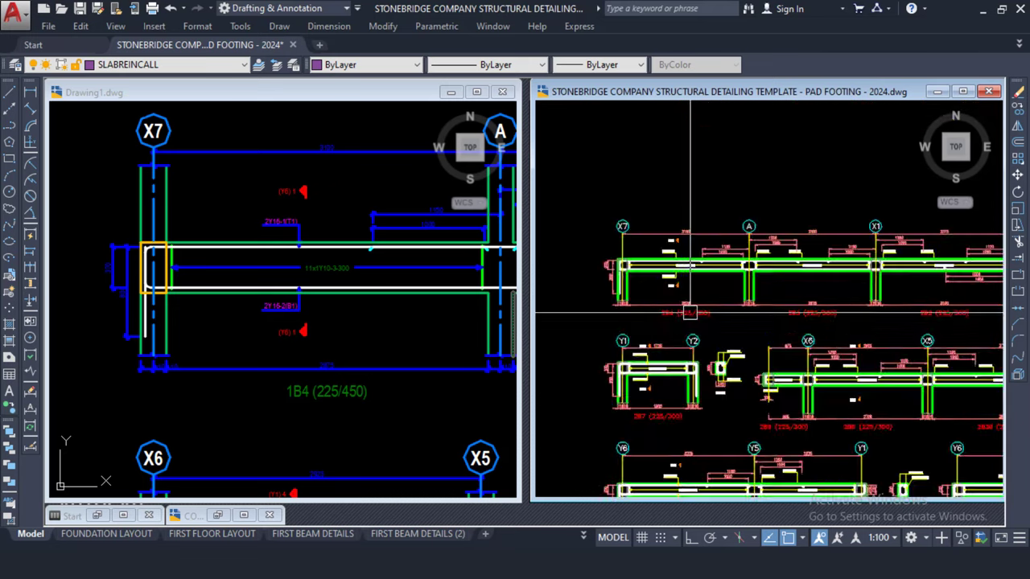
pyautogui.scroll(2, 683, 218)
pyautogui.scroll(-7, 688, 233)
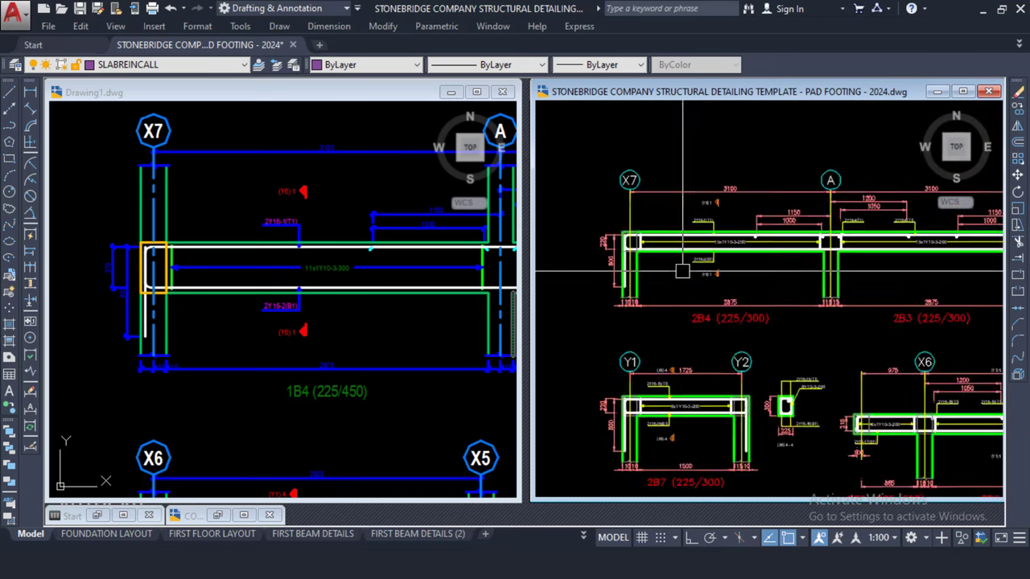
pyautogui.scroll(-2, 699, 277)
pyautogui.moveTo(700, 278); pyautogui.dragTo(704, 315, button='middle')
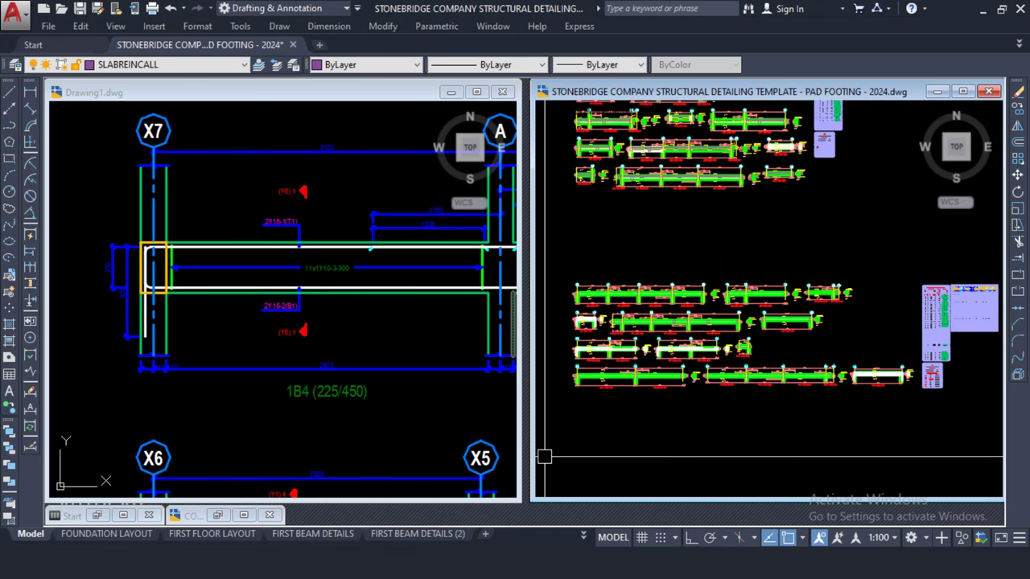
# - Switch to the COMPLETE DETAILING OF NDDC MULTI STOREY CAR PARK 4 drawing and survey its framed beam detail sheets
pyautogui.moveTo(430, 543)
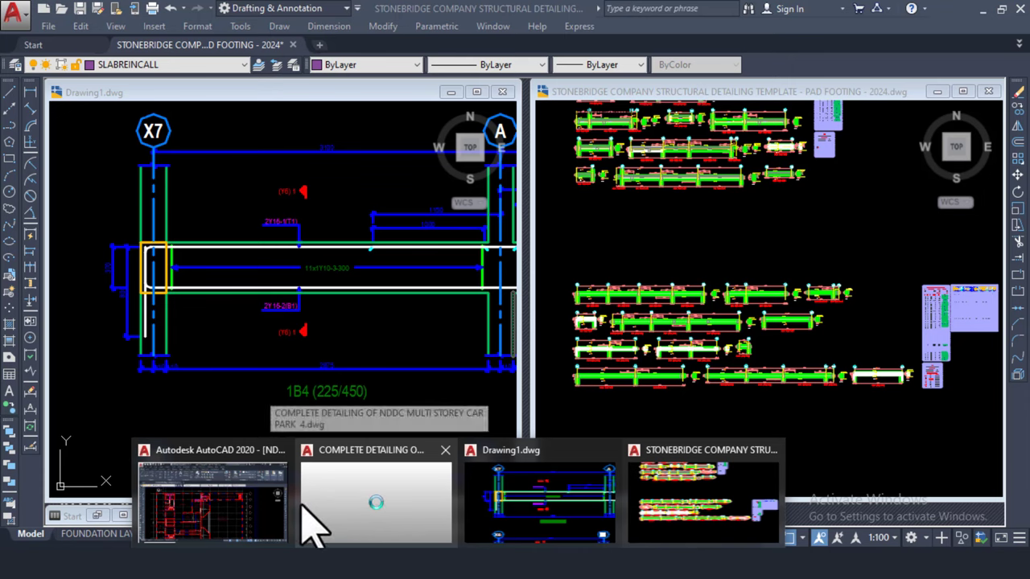
pyautogui.click(372, 515)
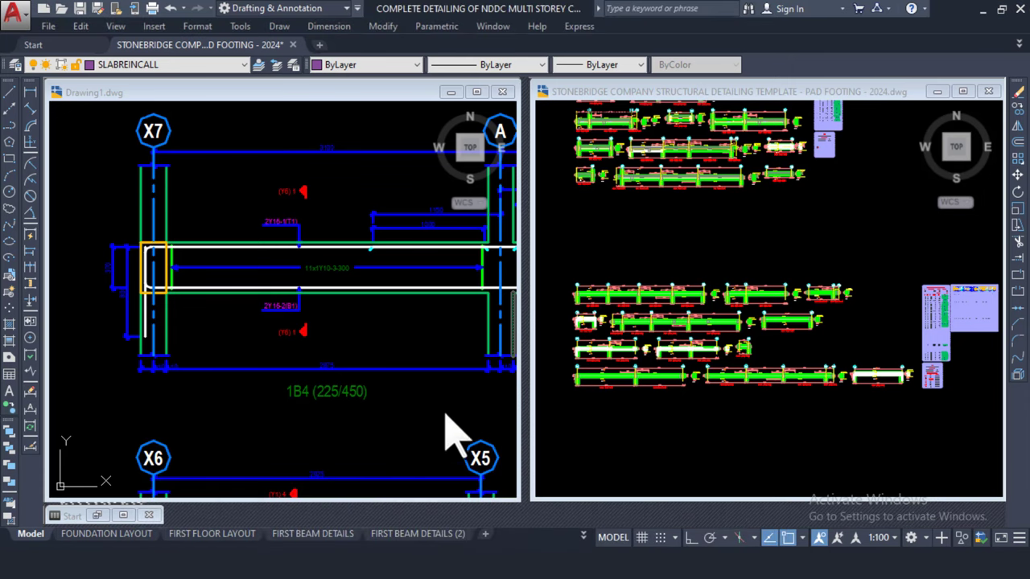
pyautogui.scroll(-2, 452, 340)
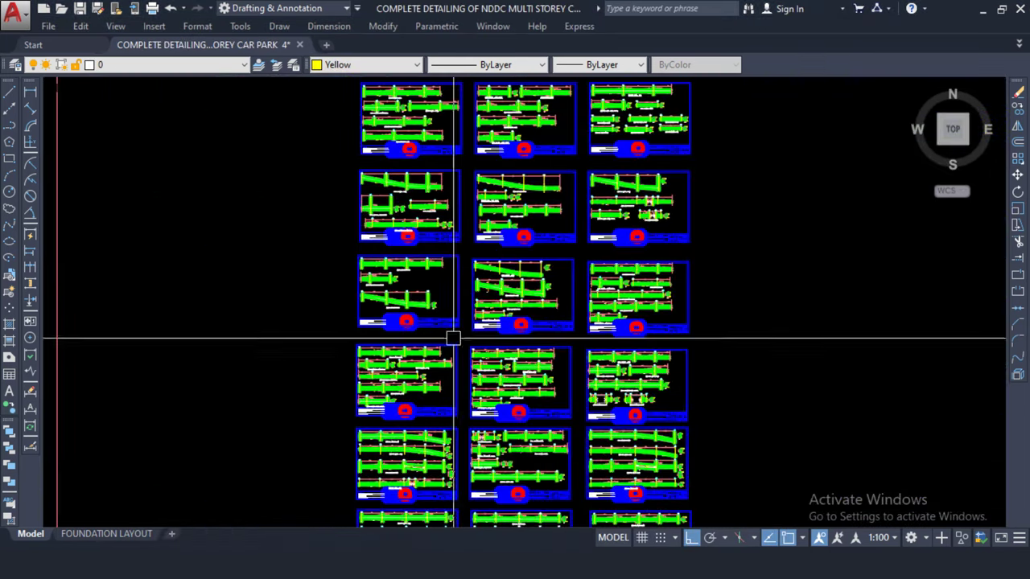
pyautogui.scroll(6, 453, 225)
pyautogui.scroll(2, 415, 207)
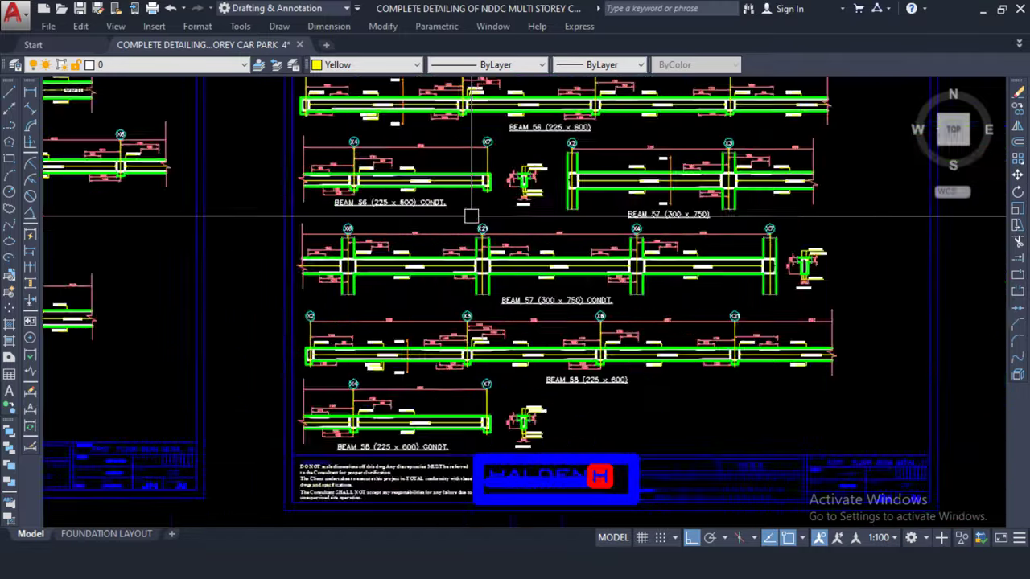
pyautogui.scroll(-6, 434, 233)
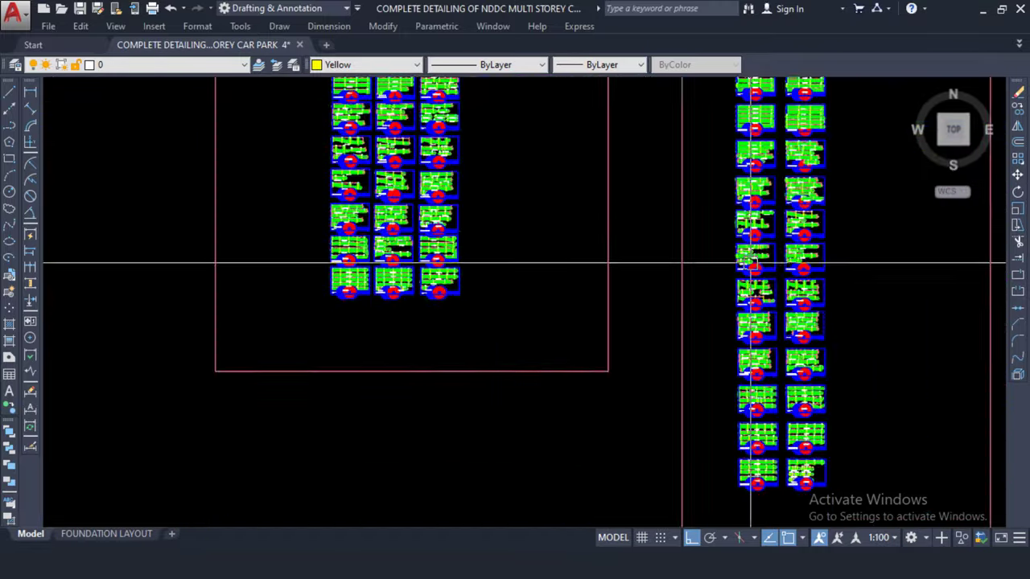
pyautogui.scroll(-2, 750, 263)
pyautogui.scroll(6, 520, 230)
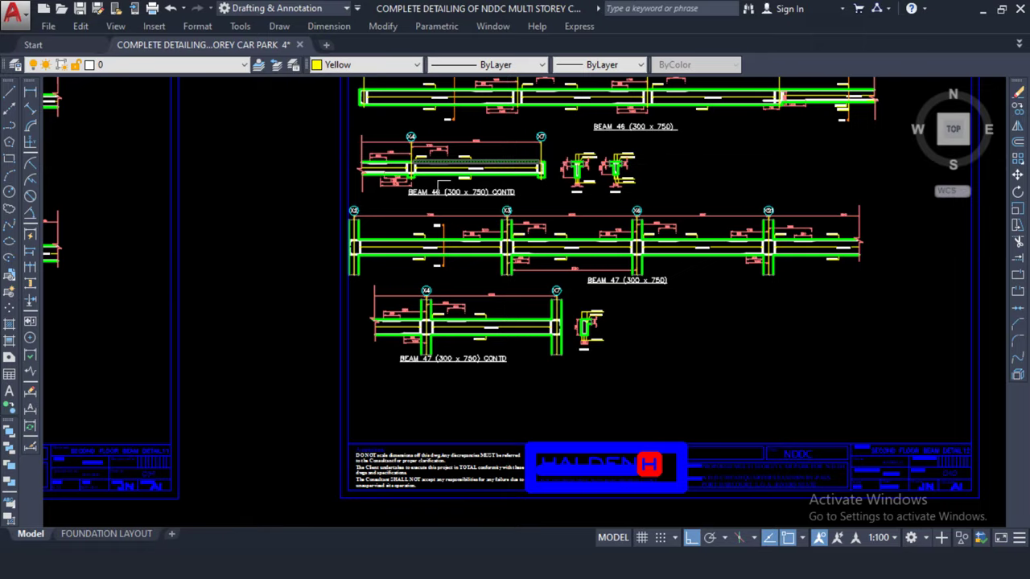
pyautogui.scroll(-4, 515, 258)
pyautogui.scroll(4, 628, 145)
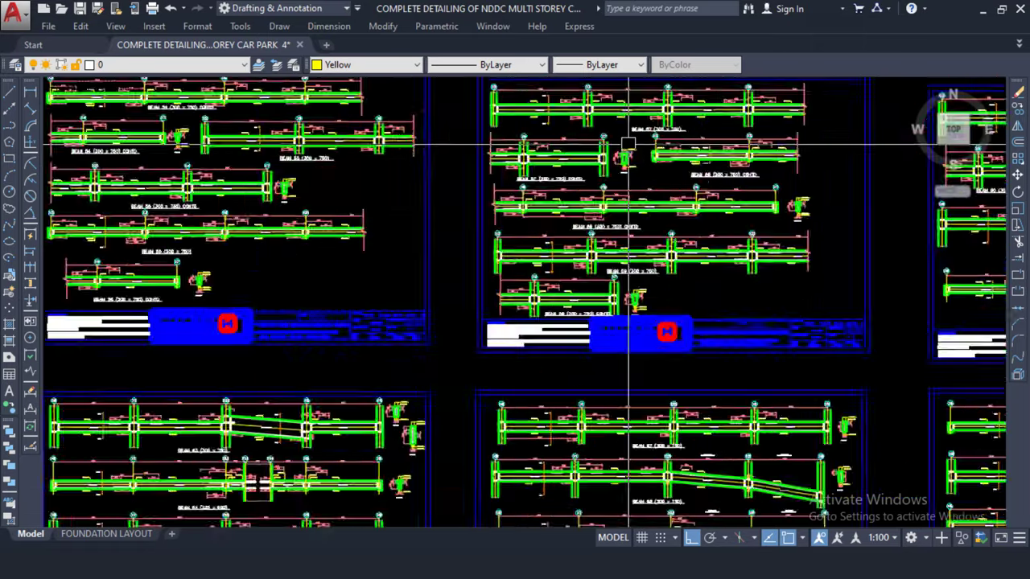
pyautogui.scroll(6, 628, 145)
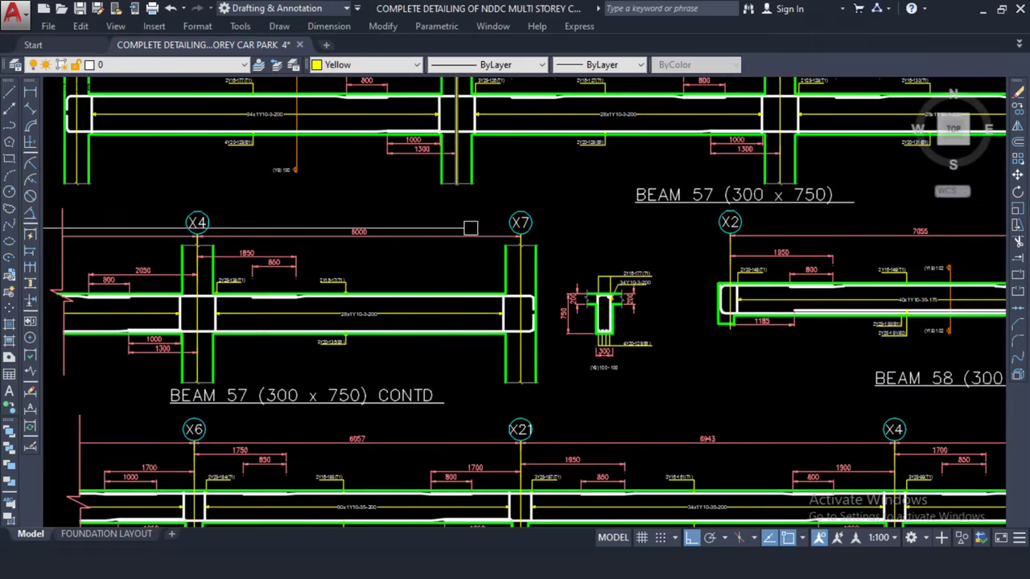
# - Examine the dimensions, bar labels and sections of beams 57 and 58 (300 x 750) in the car park drawing
pyautogui.scroll(-2, 507, 221)
pyautogui.scroll(-3, 710, 265)
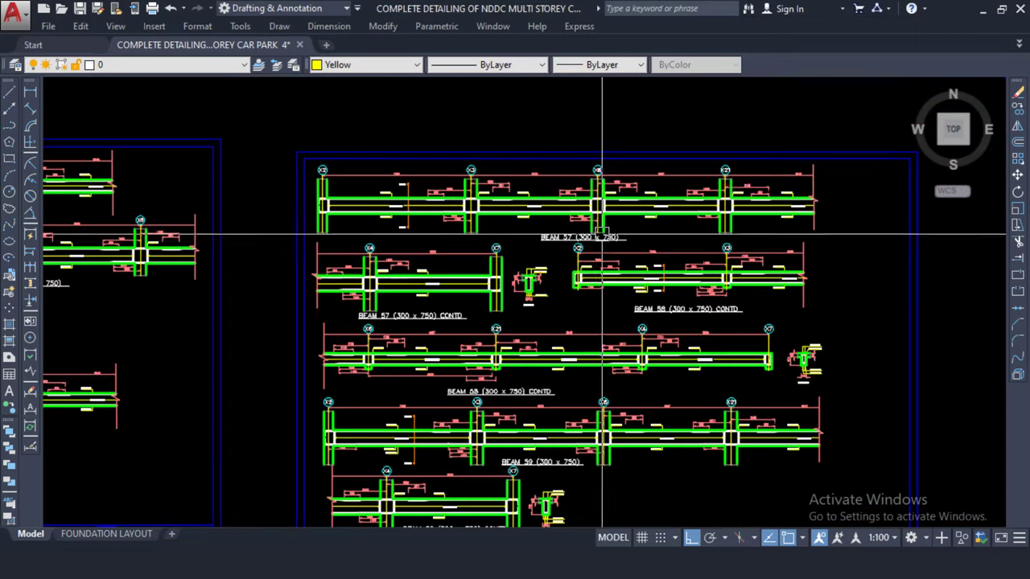
pyautogui.scroll(6, 546, 181)
pyautogui.scroll(-4, 464, 205)
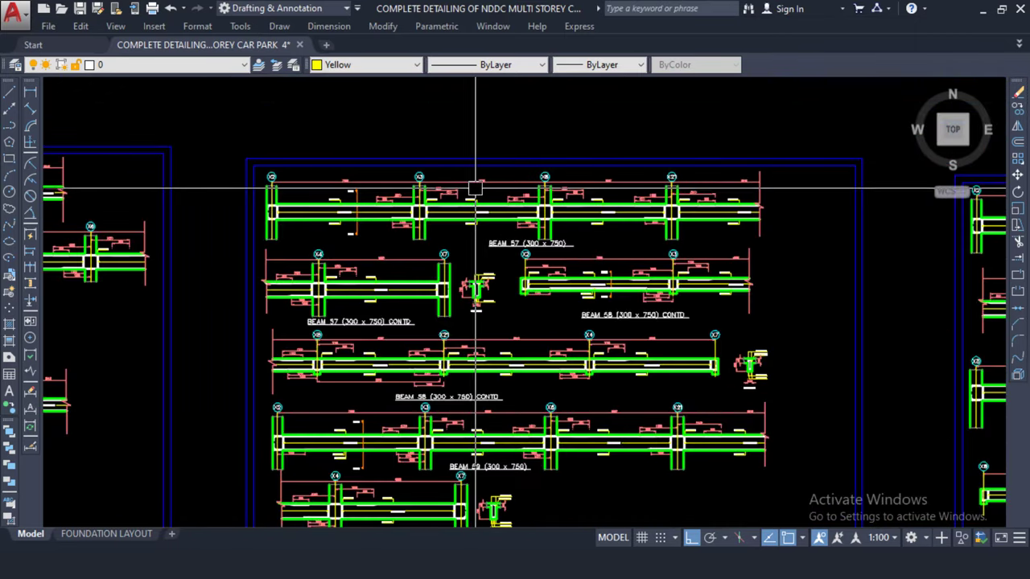
pyautogui.scroll(4, 438, 402)
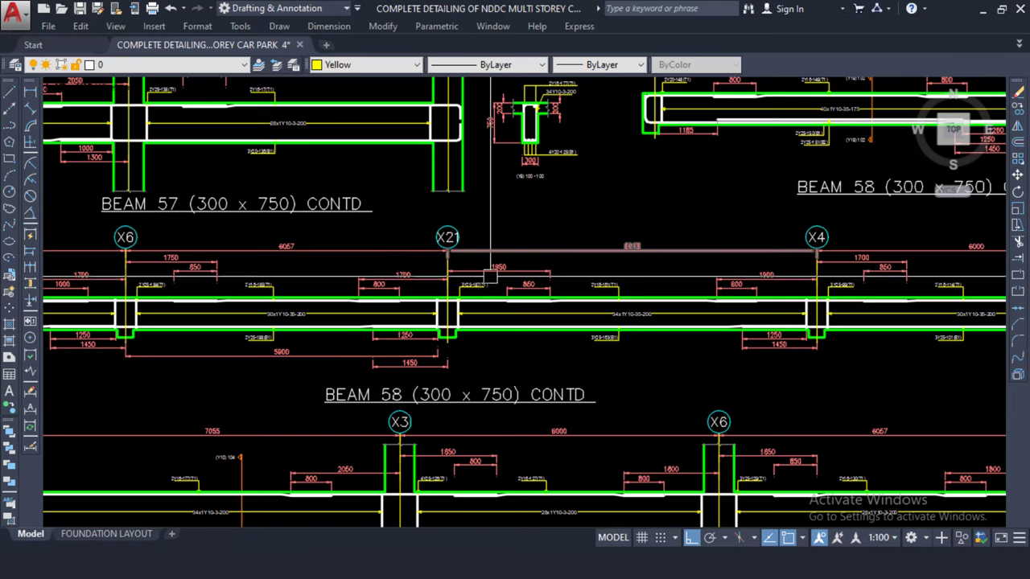
pyautogui.scroll(-8, 490, 276)
pyautogui.scroll(3, 596, 270)
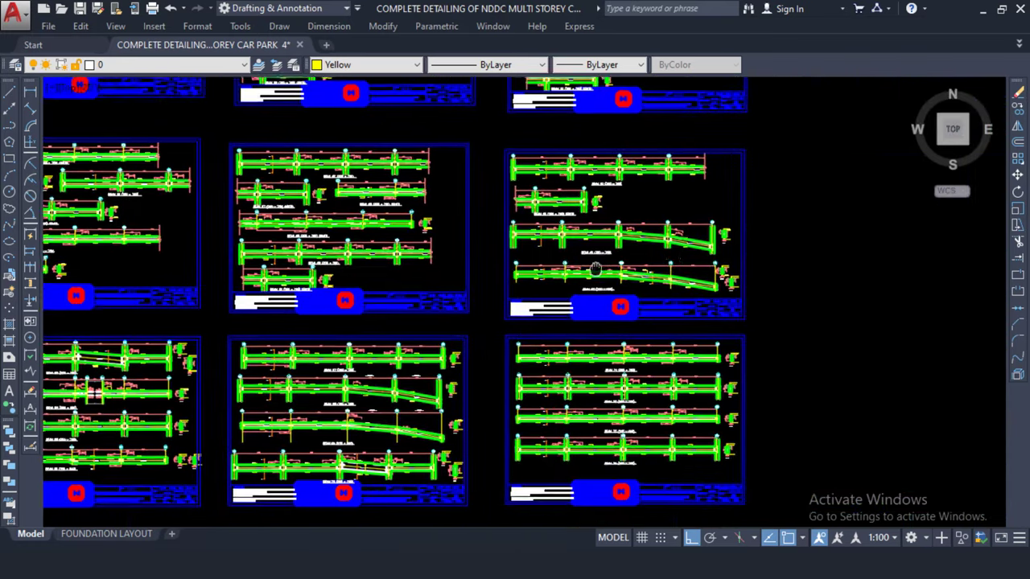
# - Examine the sloping spans of beam 61 (300 x 750) and its dimensions and bar labels around grid X1
pyautogui.scroll(5, 595, 270)
pyautogui.scroll(6, 630, 206)
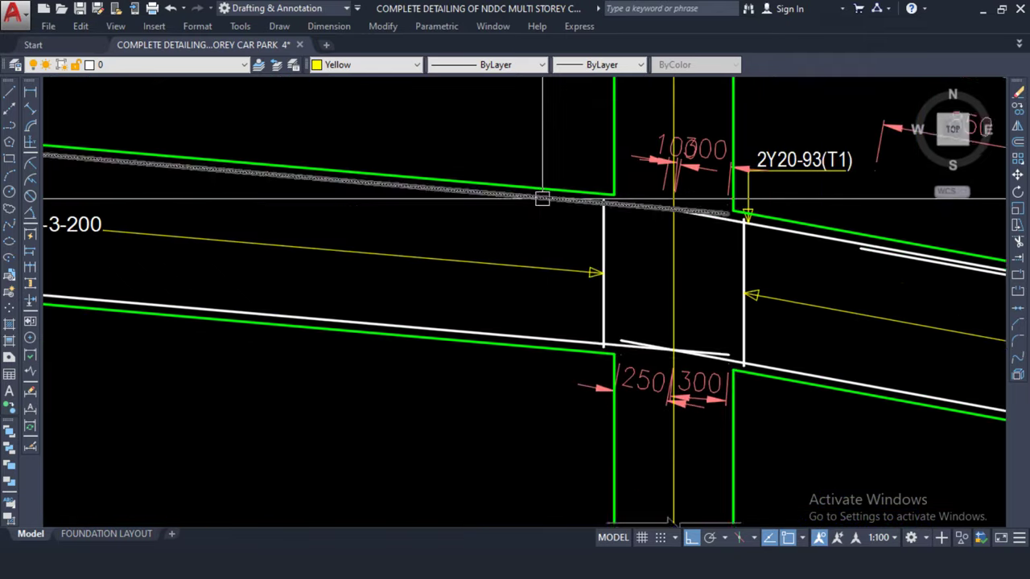
pyautogui.scroll(-4, 518, 250)
pyautogui.moveTo(516, 249); pyautogui.dragTo(824, 258, button='middle')
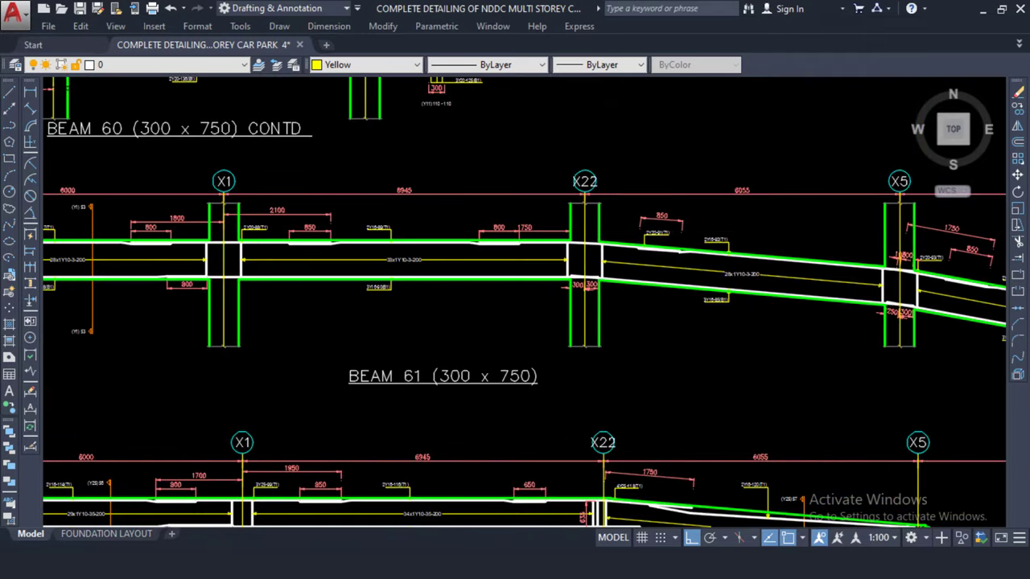
pyautogui.scroll(2, 241, 197)
pyautogui.moveTo(237, 193); pyautogui.dragTo(475, 213, button='middle')
pyautogui.scroll(3, 476, 214)
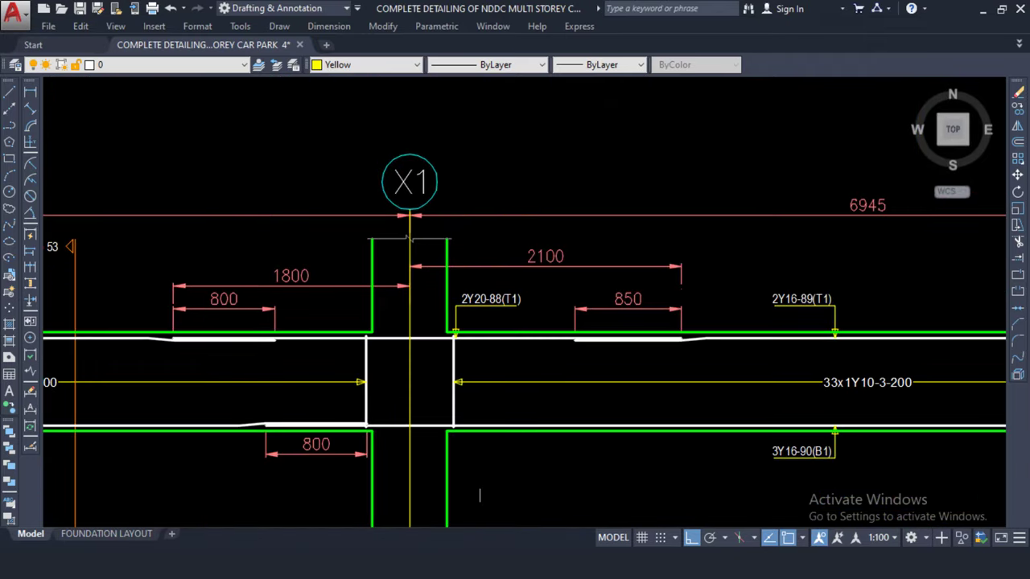
# - Switch back to the pad footing template and review beam 1B22's dimensions and bar labels along with the surrounding beam rows
pyautogui.moveTo(593, 540)
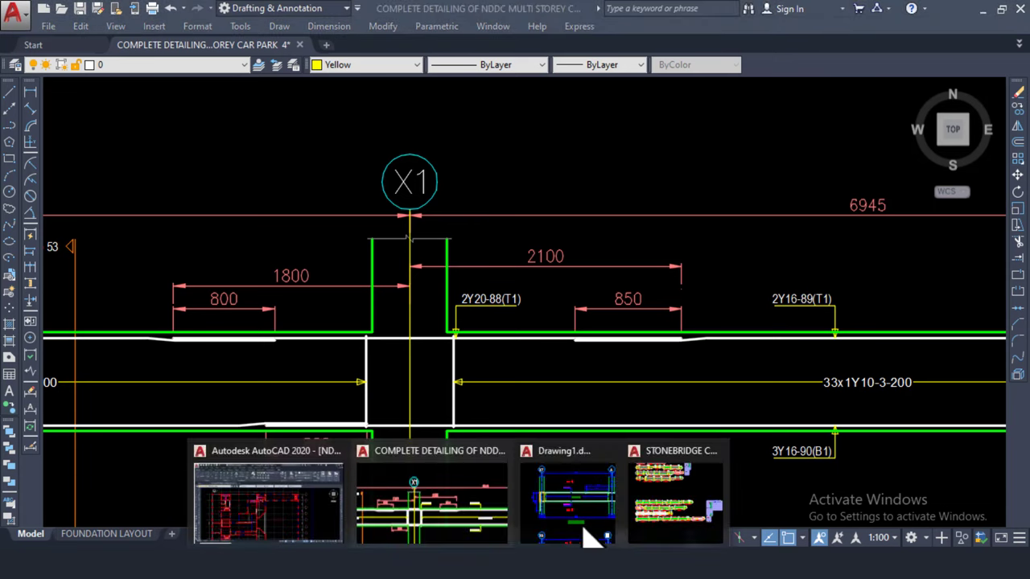
pyautogui.click(674, 519)
pyautogui.scroll(3, 451, 161)
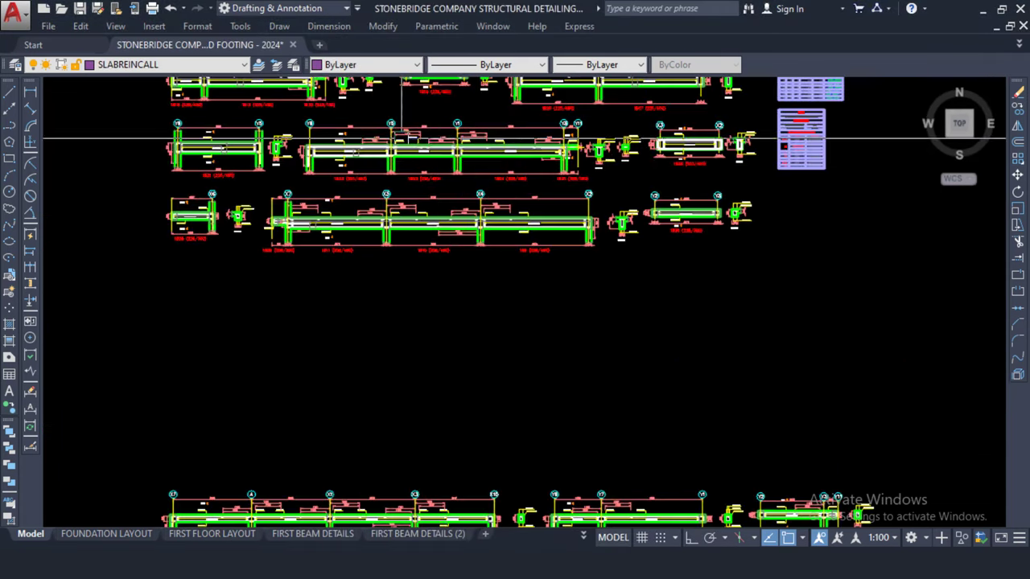
pyautogui.scroll(3, 428, 259)
pyautogui.moveTo(339, 250); pyautogui.dragTo(473, 289, button='middle')
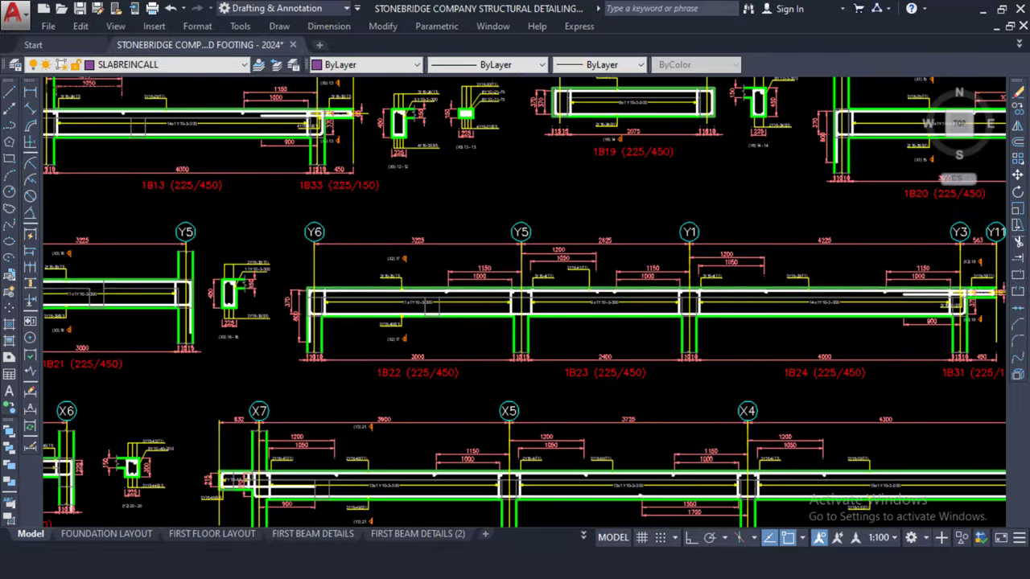
pyautogui.scroll(2, 473, 290)
pyautogui.moveTo(405, 268); pyautogui.dragTo(529, 251, button='middle')
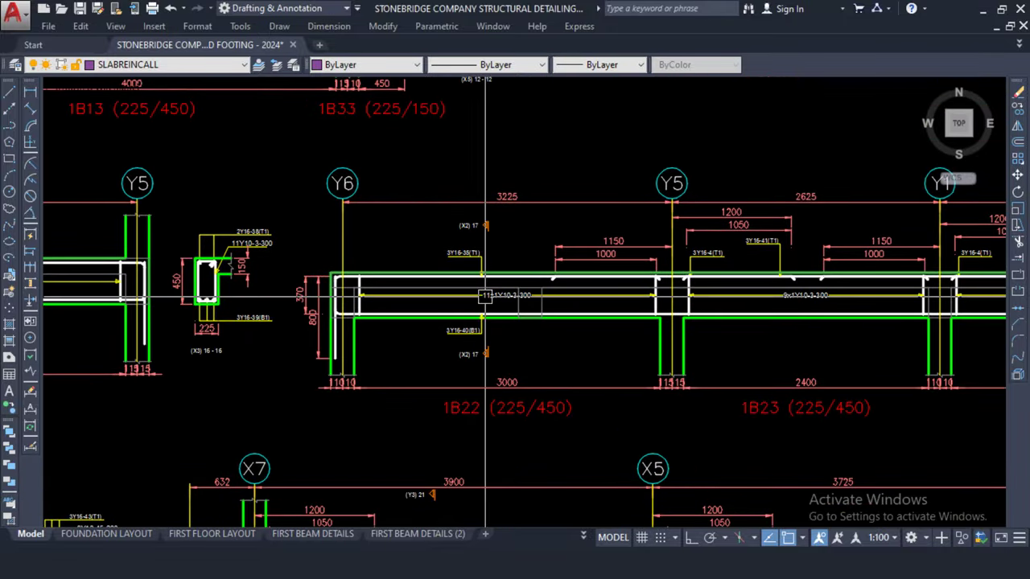
pyautogui.scroll(-3, 579, 281)
pyautogui.scroll(-4, 579, 266)
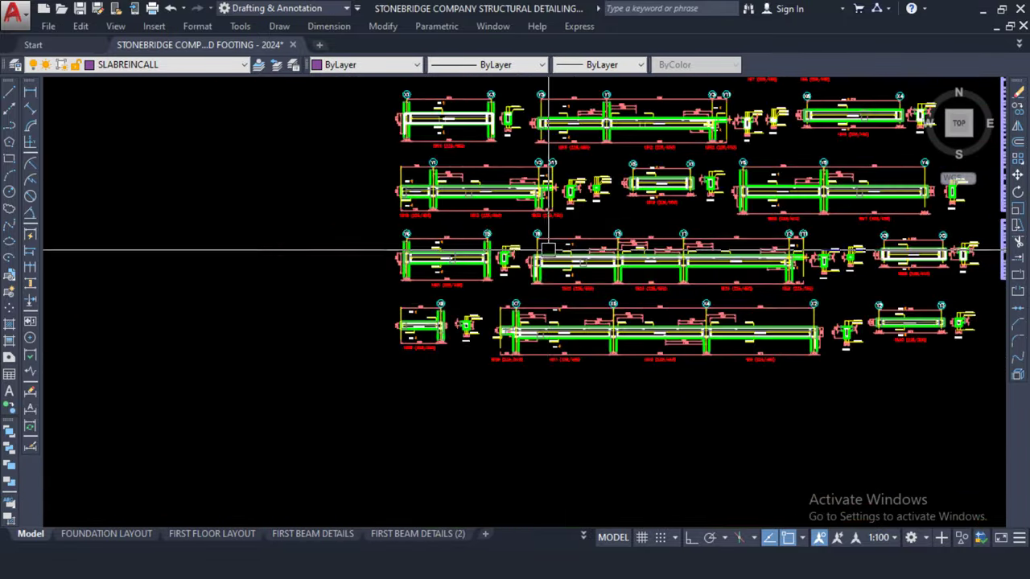
pyautogui.scroll(2, 295, 249)
pyautogui.scroll(3, 565, 233)
pyautogui.scroll(-2, 565, 258)
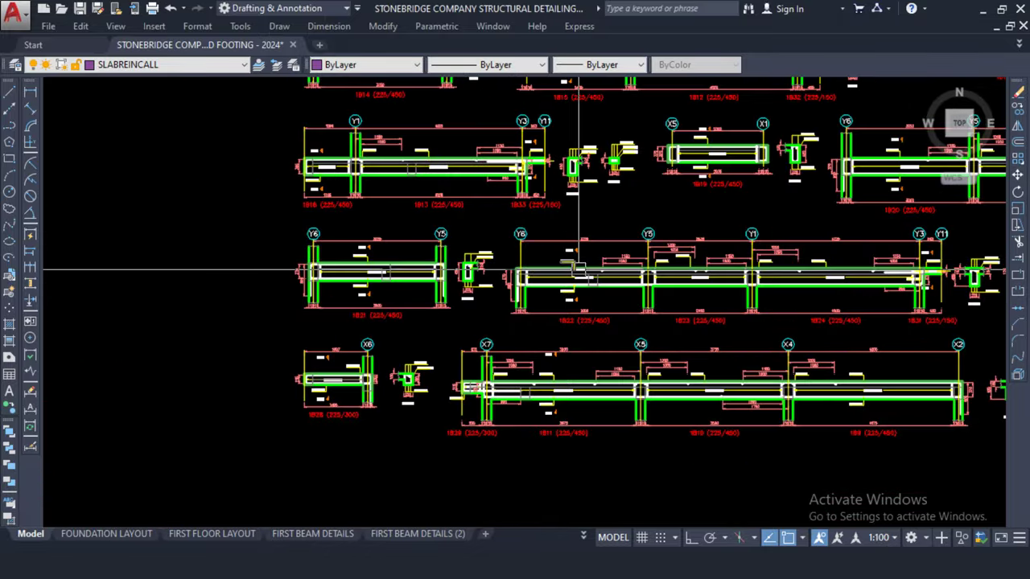
# - Tile the template and Drawing1 vertically and bring the beam elevations into view in both drawings
pyautogui.click(493, 26)
pyautogui.click(544, 139)
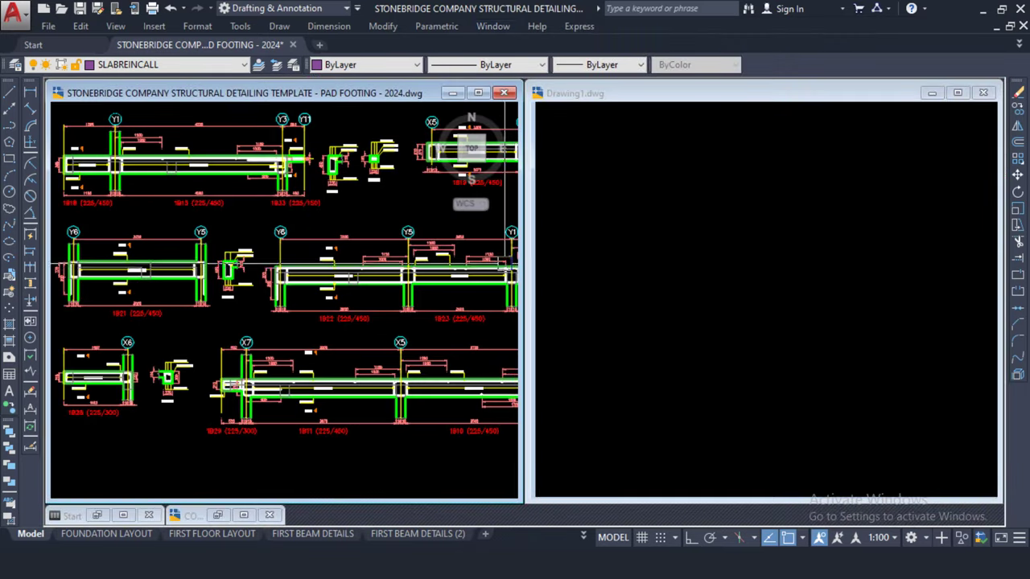
pyautogui.click(691, 233)
pyautogui.scroll(-2, 679, 236)
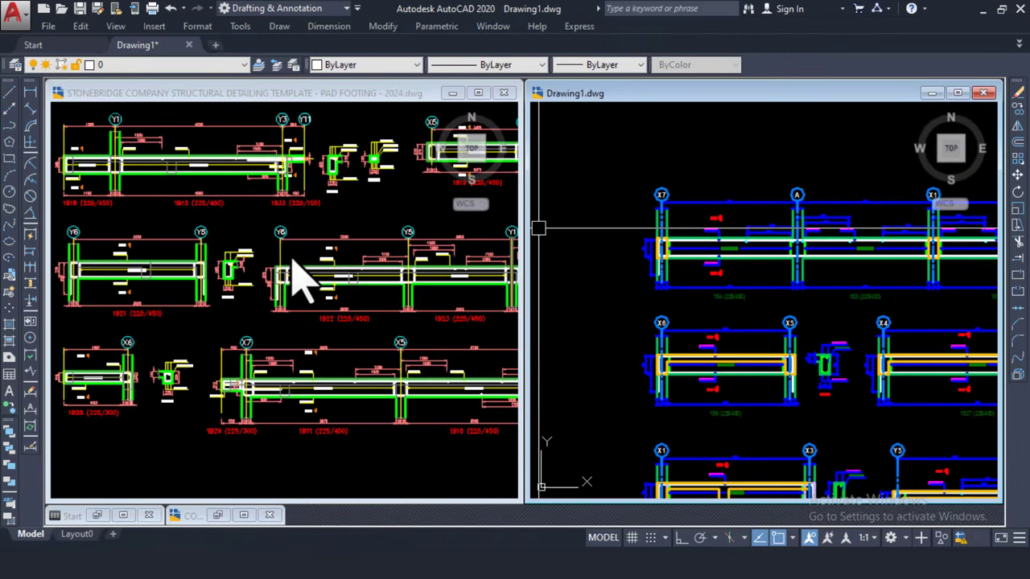
pyautogui.click(288, 235)
pyautogui.scroll(-3, 251, 191)
pyautogui.moveTo(286, 303); pyautogui.dragTo(247, 198, button='middle')
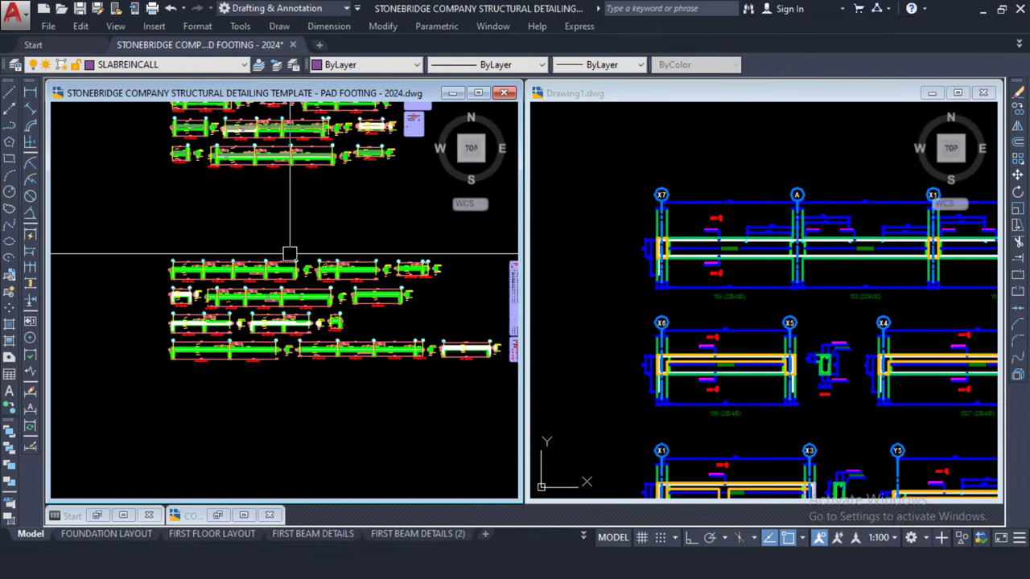
# - Copy the three-span beam elevation with its cantilever and section from the last first-floor beam row of Drawing1 to the clipboard
pyautogui.click(714, 262)
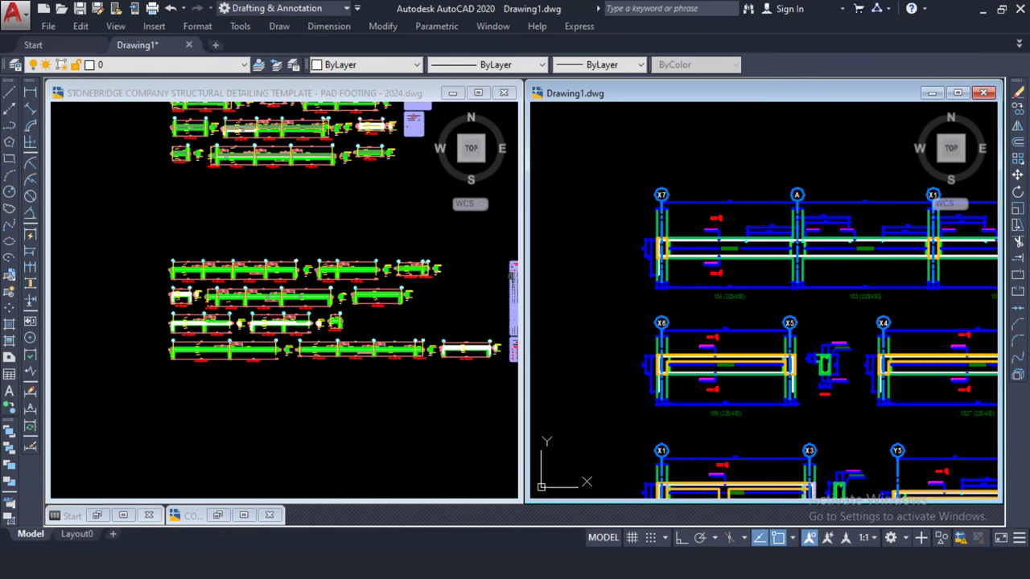
pyautogui.scroll(-5, 667, 204)
pyautogui.scroll(3, 774, 361)
pyautogui.moveTo(736, 367); pyautogui.dragTo(716, 312, button='middle')
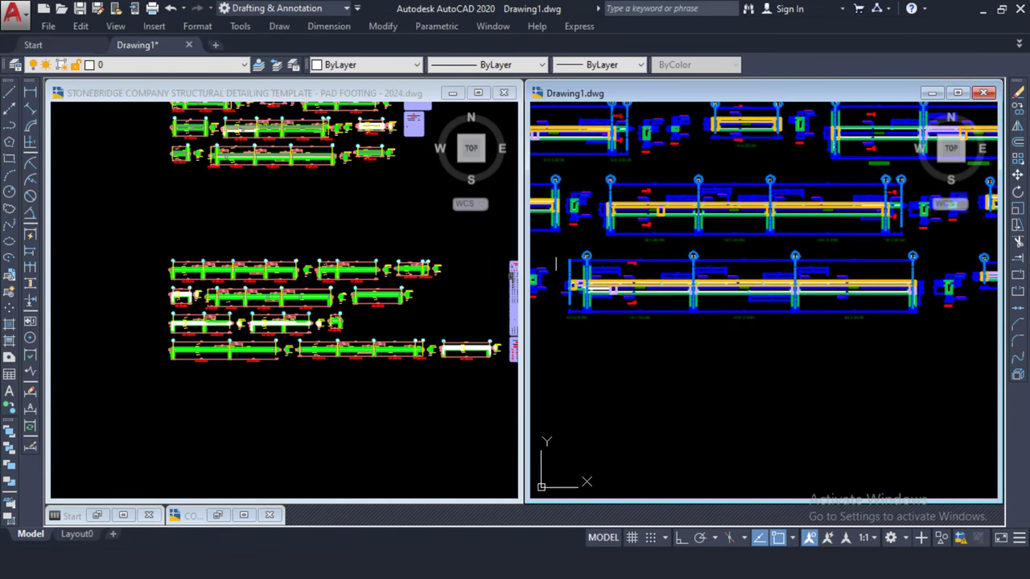
pyautogui.scroll(2, 561, 253)
pyautogui.click(561, 235)
pyautogui.scroll(-4, 570, 301)
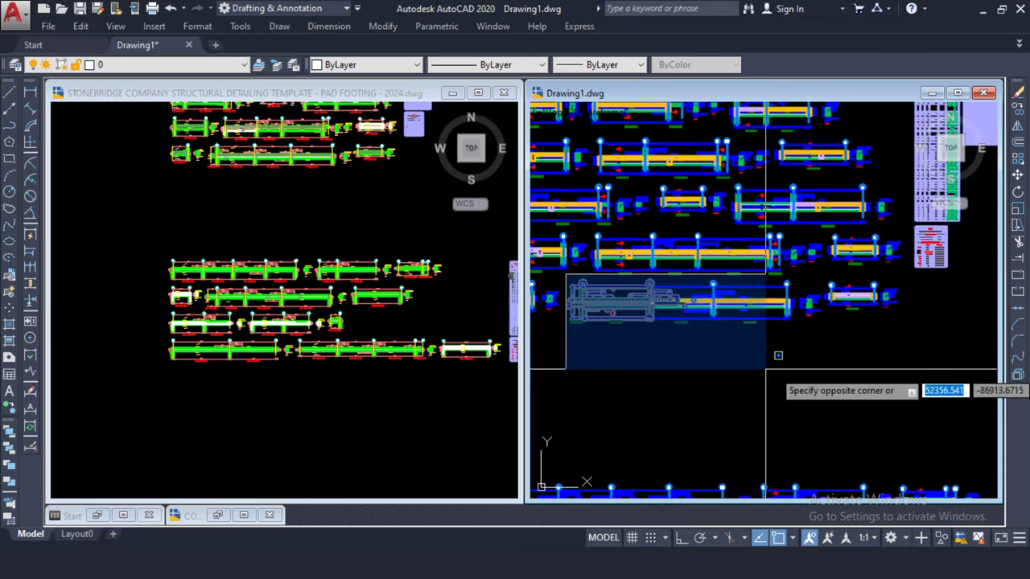
pyautogui.click(812, 354)
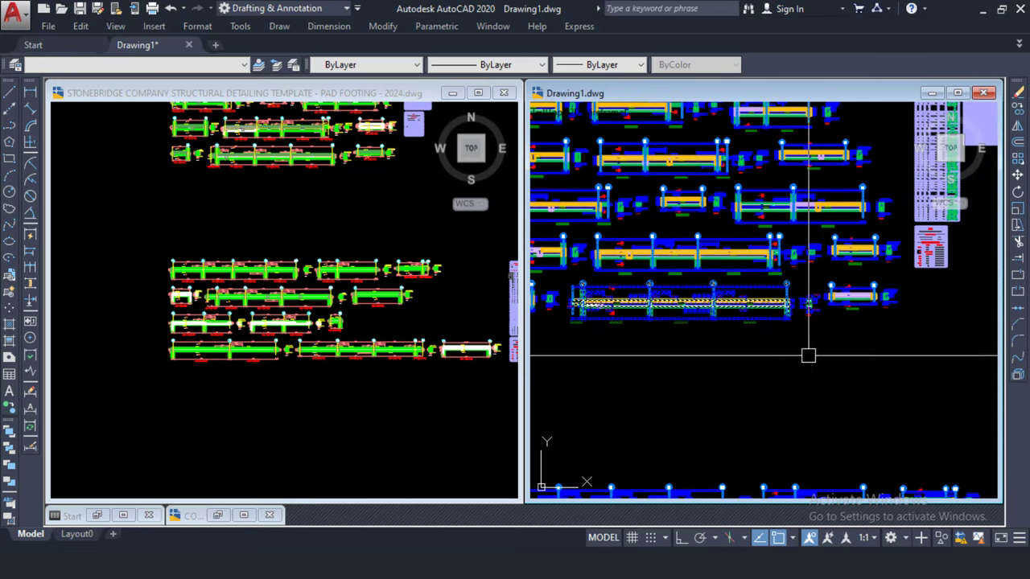
pyautogui.rightClick(722, 312)
pyautogui.moveTo(829, 269)
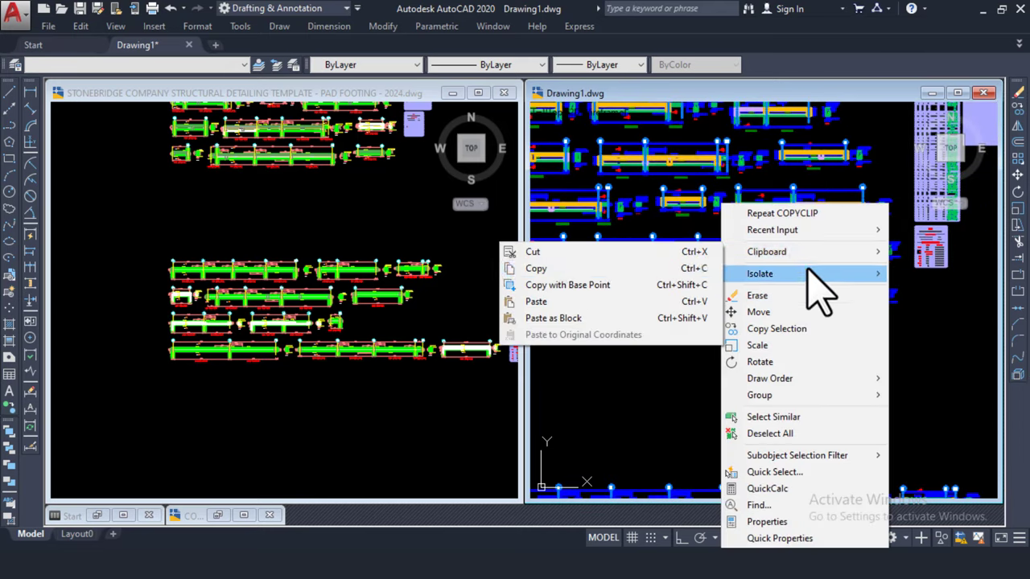
pyautogui.click(584, 268)
# - Paste the copied three-span beam elevation into the pad footing template in the empty area below the existing beam rows
pyautogui.click(307, 266)
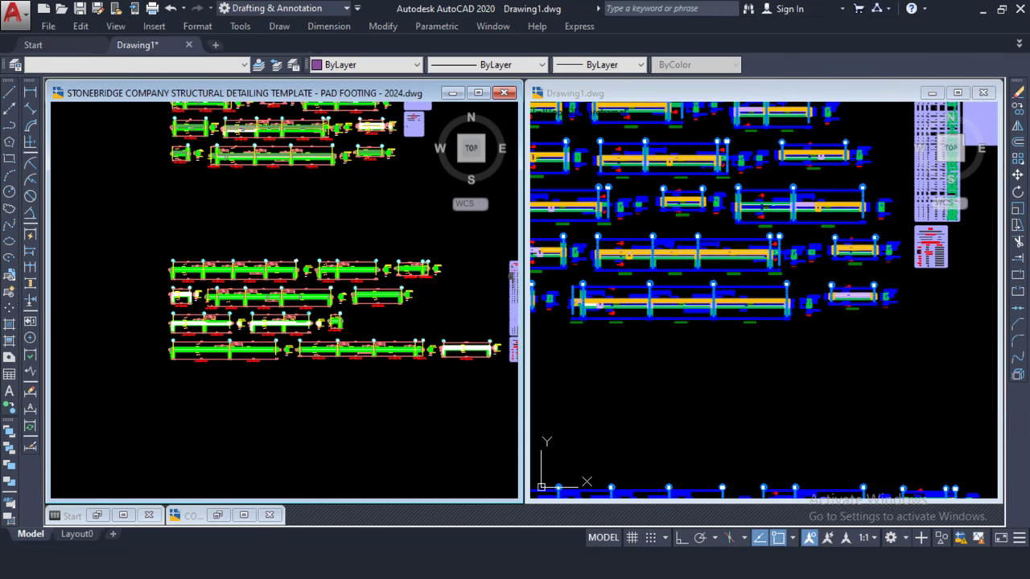
pyautogui.moveTo(263, 253)
pyautogui.mouseDown(button='middle')
pyautogui.moveTo(301, 135)
pyautogui.moveTo(302, 150)
pyautogui.mouseUp(button='middle')
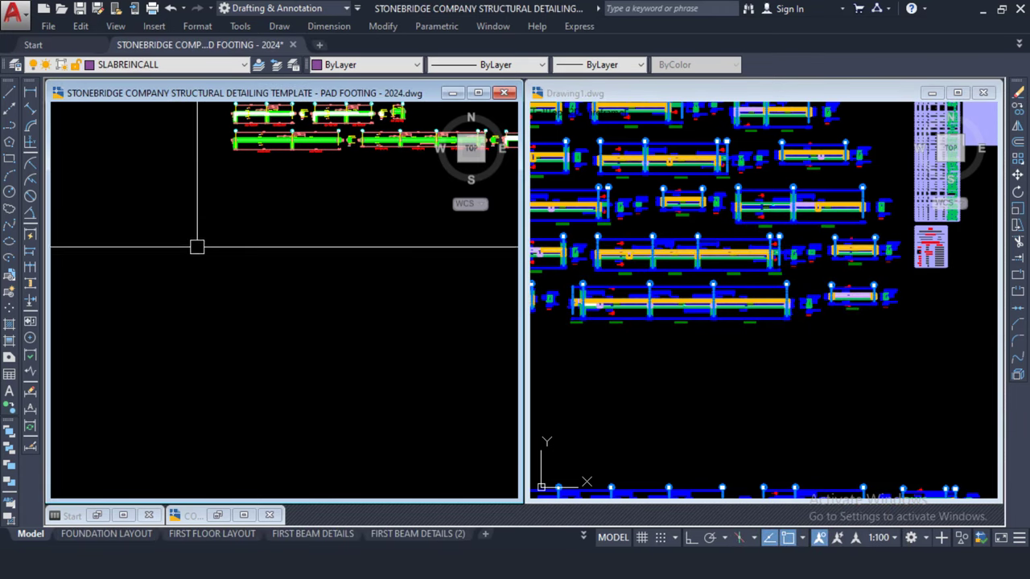
pyautogui.scroll(2, 190, 257)
pyautogui.rightClick(187, 270)
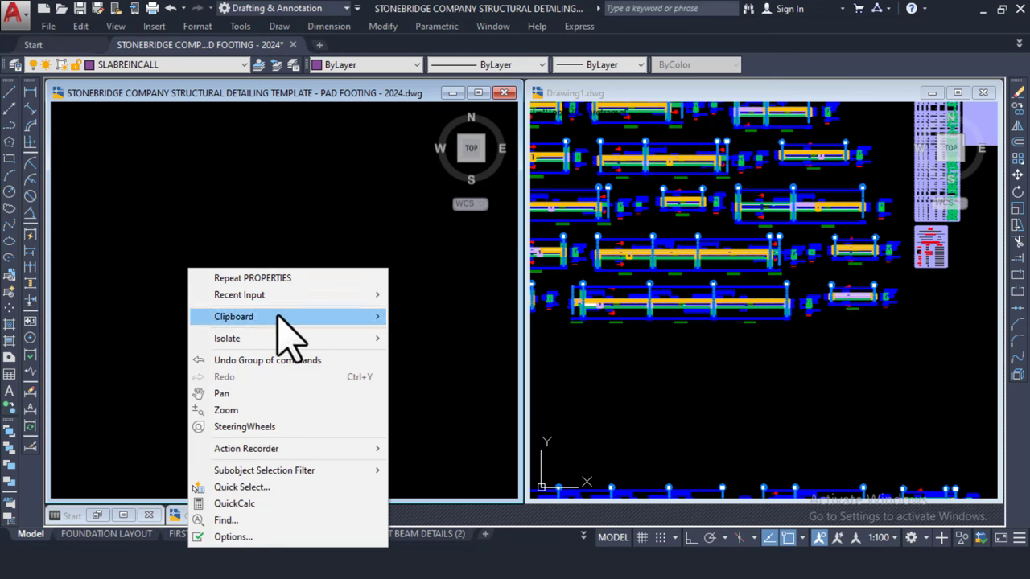
pyautogui.moveTo(296, 322)
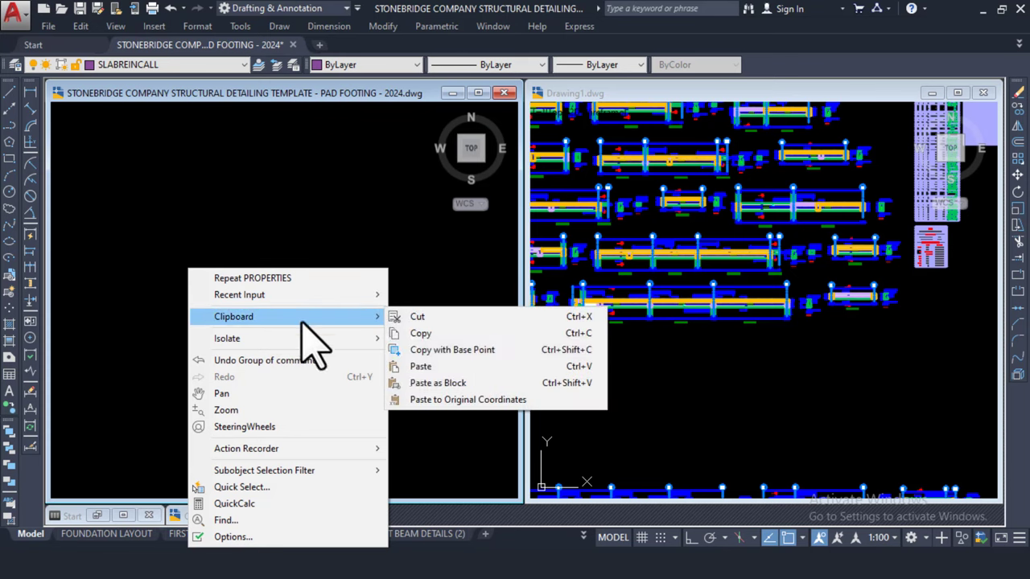
pyautogui.click(420, 368)
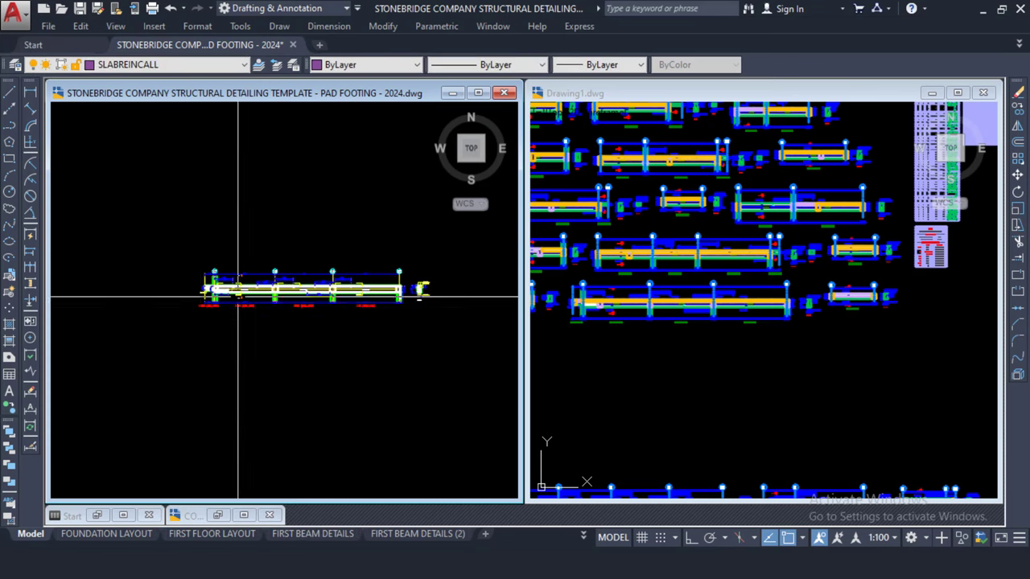
# - Select all dimensions similar to the pasted beam's span dimension and apply the NLNG DIM dimension style listed just above PADFTG
pyautogui.scroll(3, 242, 291)
pyautogui.moveTo(246, 223); pyautogui.dragTo(241, 289, button='middle')
pyautogui.click(278, 290)
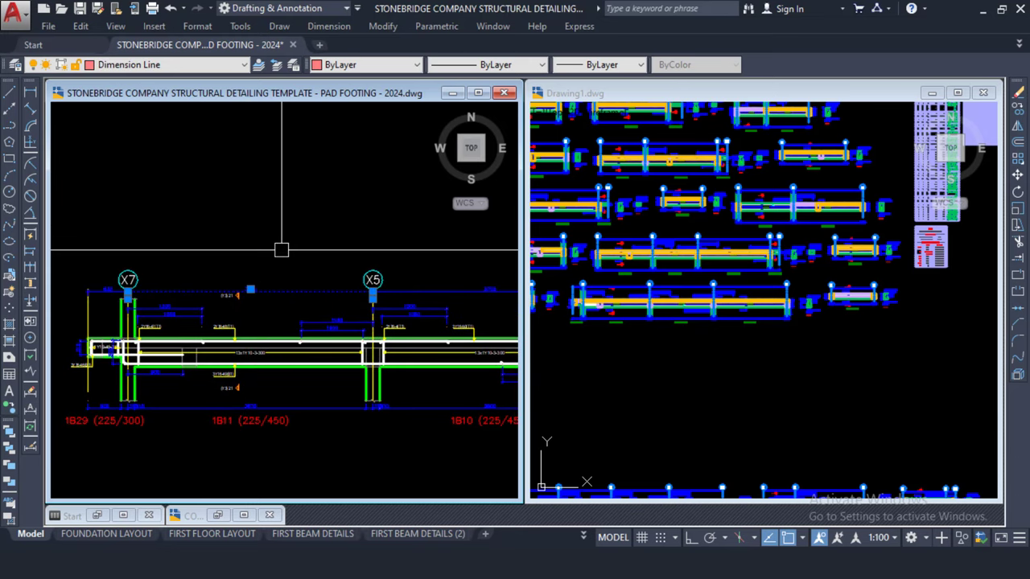
pyautogui.rightClick(292, 249)
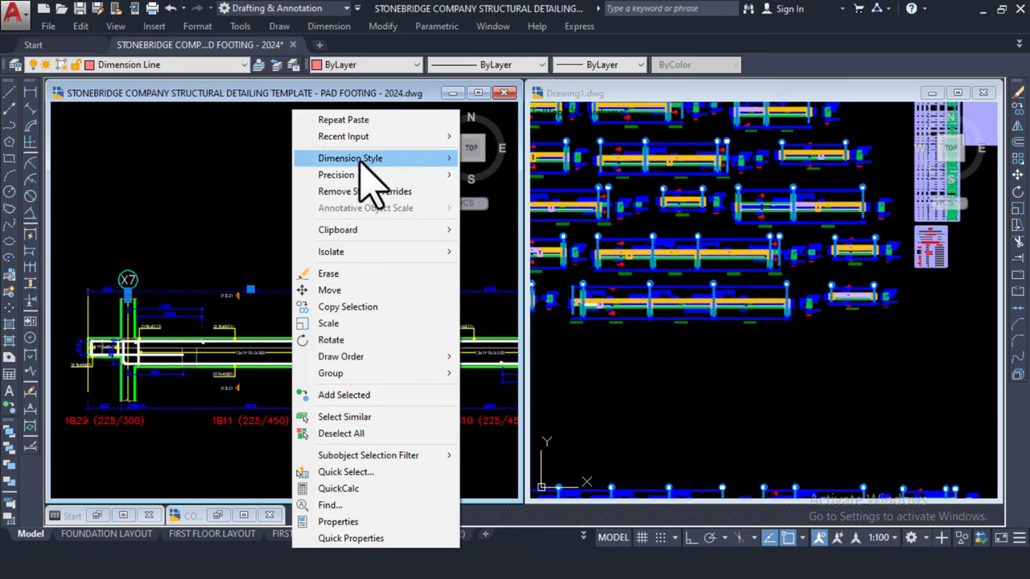
pyautogui.click(346, 417)
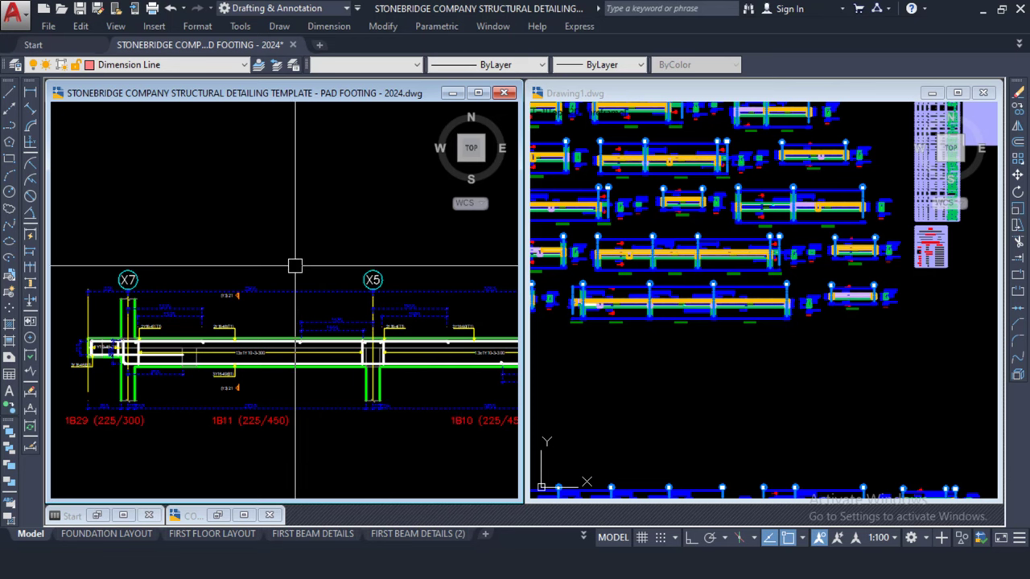
pyautogui.press('Return')
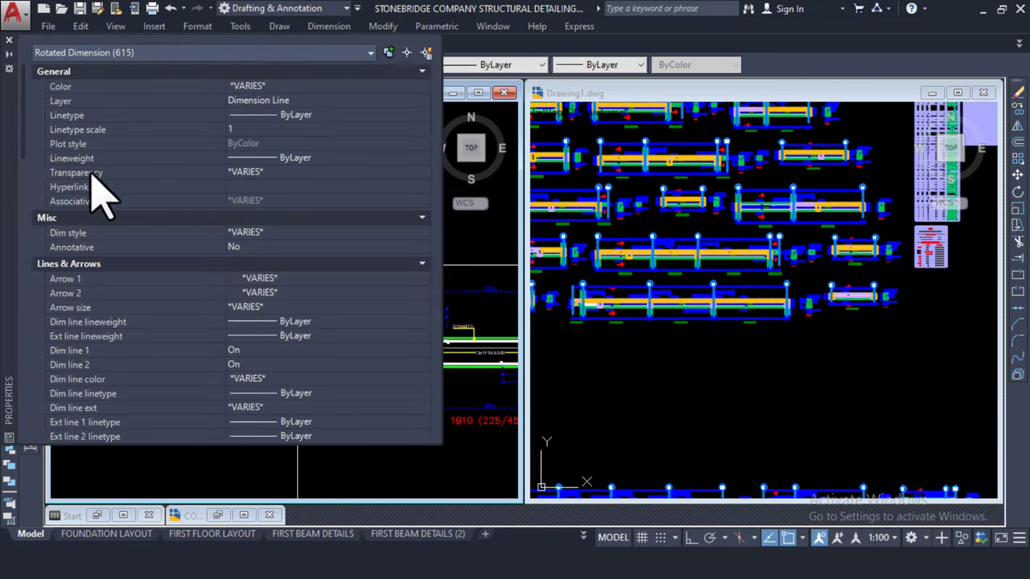
pyautogui.click(273, 232)
pyautogui.click(276, 235)
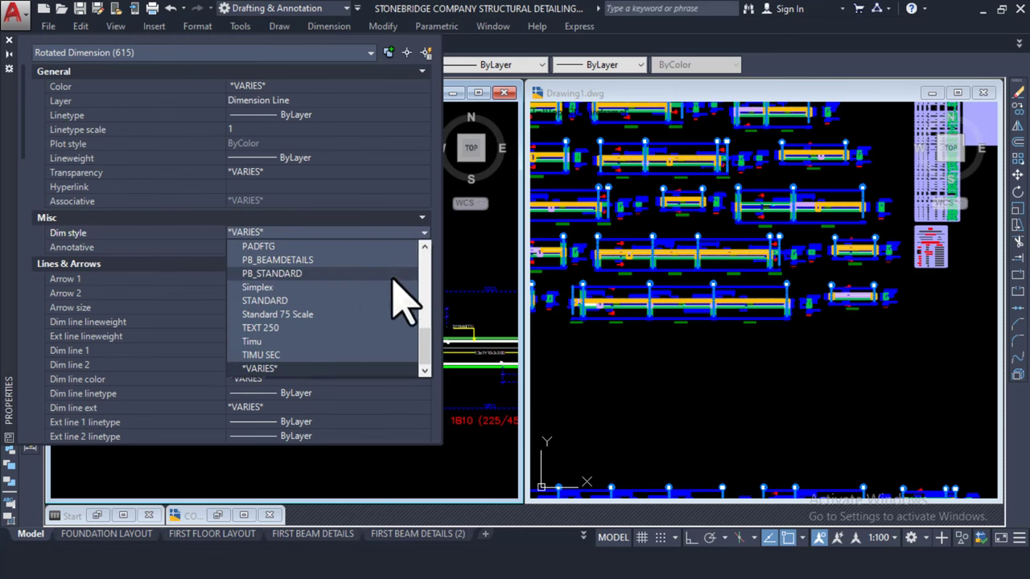
pyautogui.moveTo(434, 358); pyautogui.dragTo(419, 312)
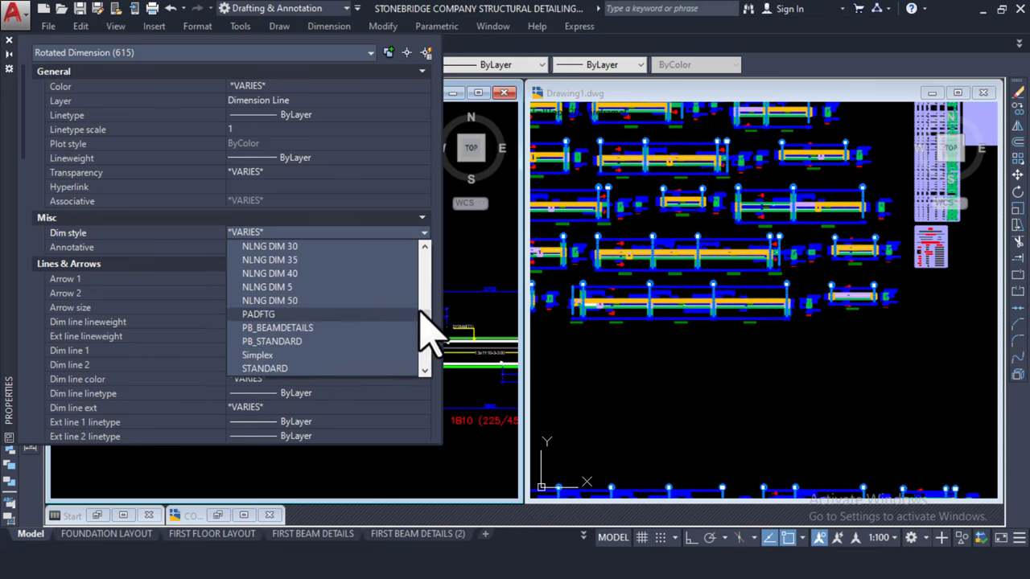
pyautogui.click(295, 301)
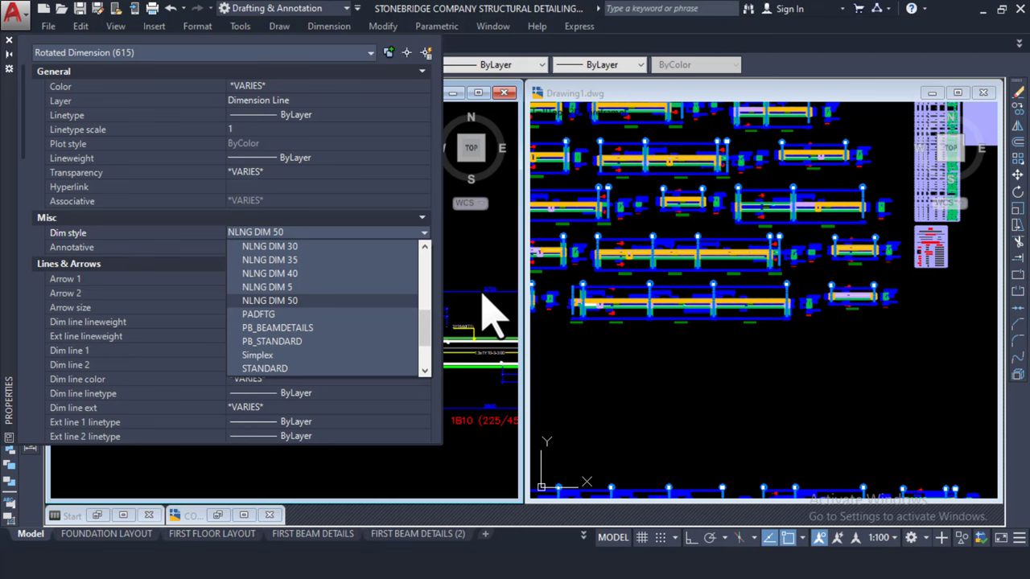
pyautogui.press('Return')
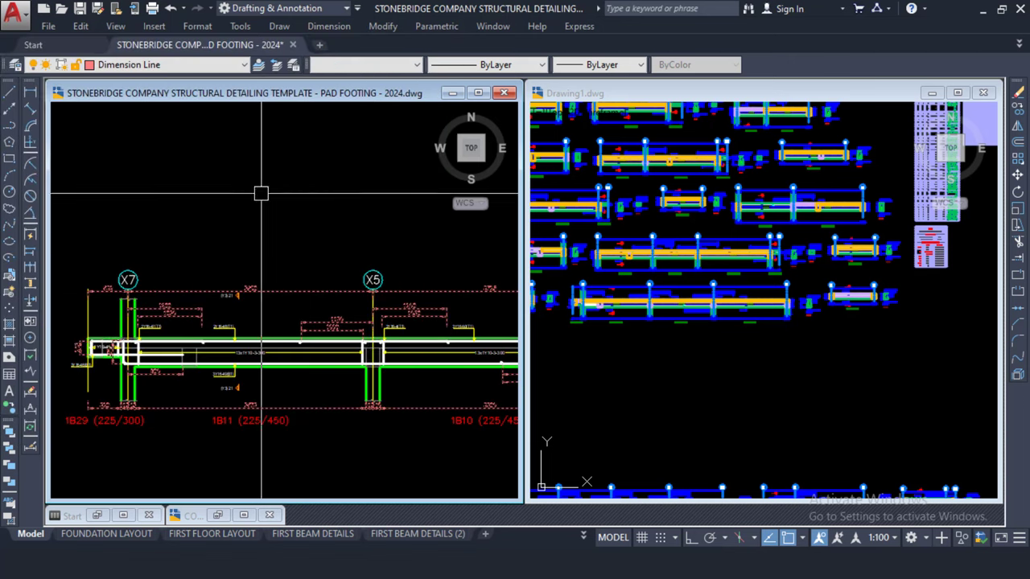
pyautogui.click(9, 40)
pyautogui.moveTo(286, 324)
pyautogui.mouseDown(button='middle')
pyautogui.moveTo(316, 303)
pyautogui.moveTo(107, 272)
pyautogui.mouseUp(button='middle')
pyautogui.press('Escape')
# - Compare the restyled beam support at grid X5 in the template with the same support in Drawing1, including dimensions and bar labels
pyautogui.scroll(3, 117, 301)
pyautogui.scroll(-1, 107, 272)
pyautogui.moveTo(407, 301); pyautogui.dragTo(287, 301, button='middle')
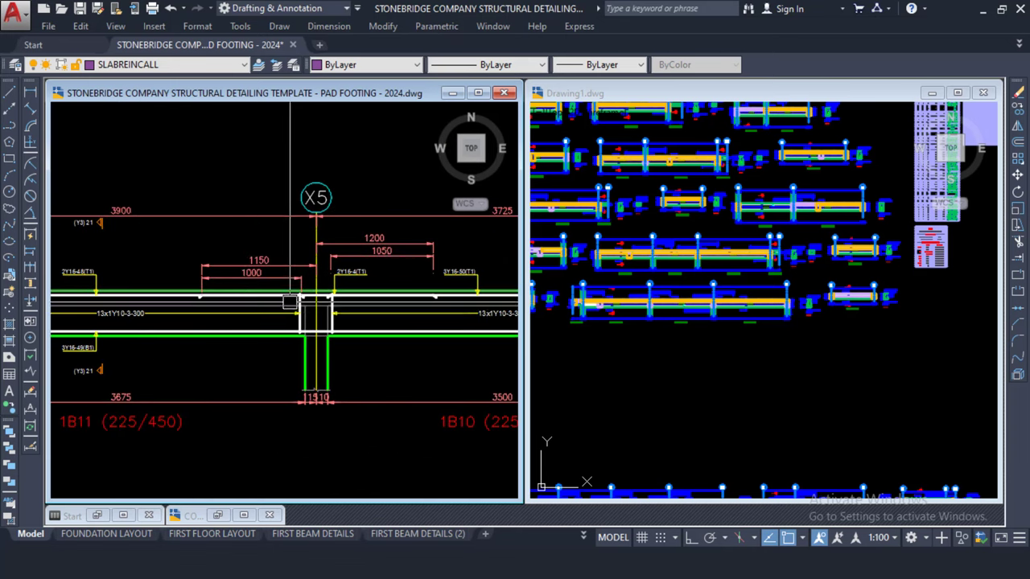
pyautogui.scroll(1, 291, 293)
pyautogui.click(759, 362)
pyautogui.scroll(5, 643, 287)
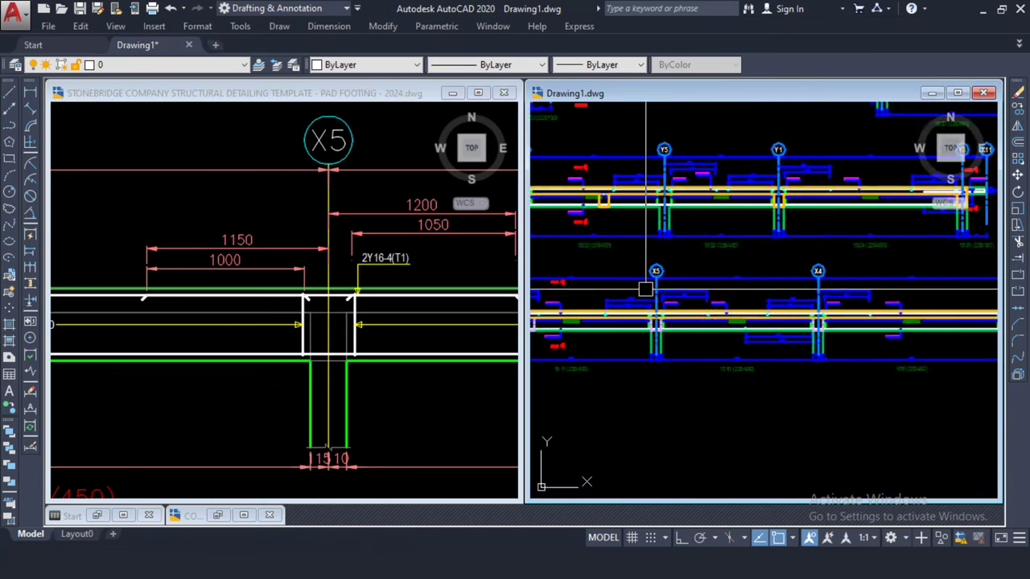
pyautogui.scroll(2, 653, 283)
pyautogui.moveTo(662, 319); pyautogui.dragTo(739, 285, button='middle')
pyautogui.scroll(2, 732, 338)
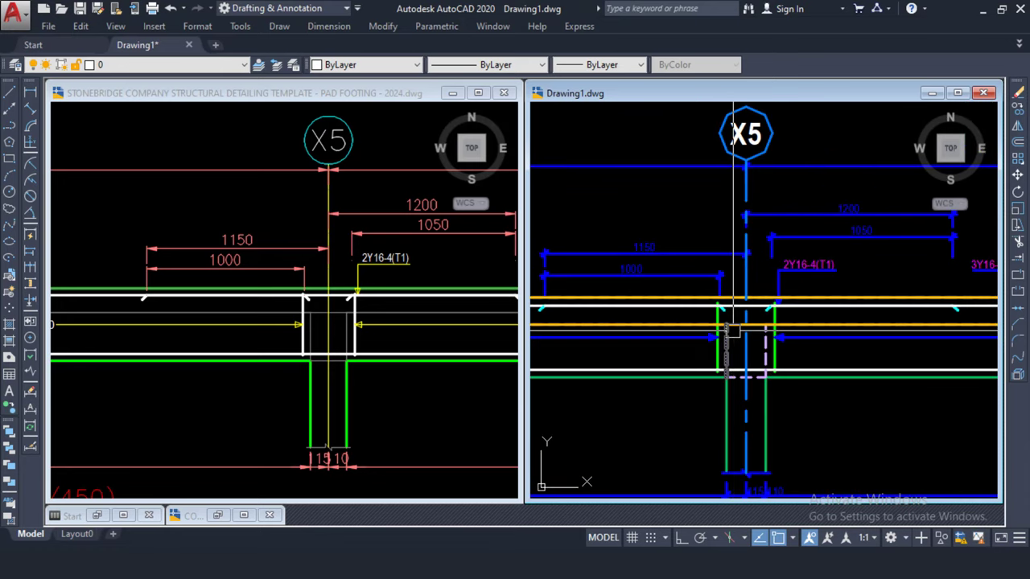
pyautogui.click(278, 237)
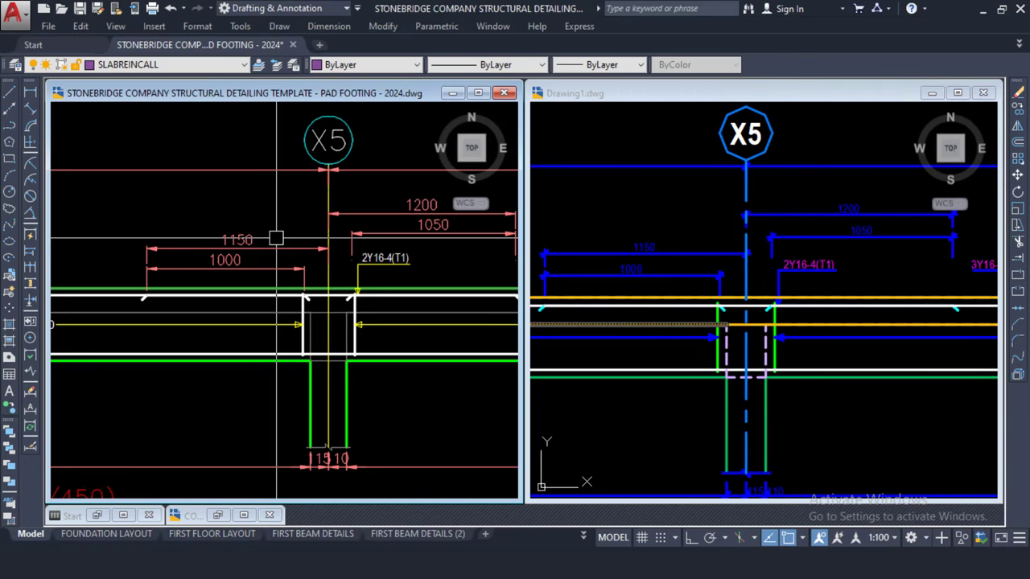
pyautogui.scroll(-5, 281, 238)
pyautogui.scroll(-4, 282, 238)
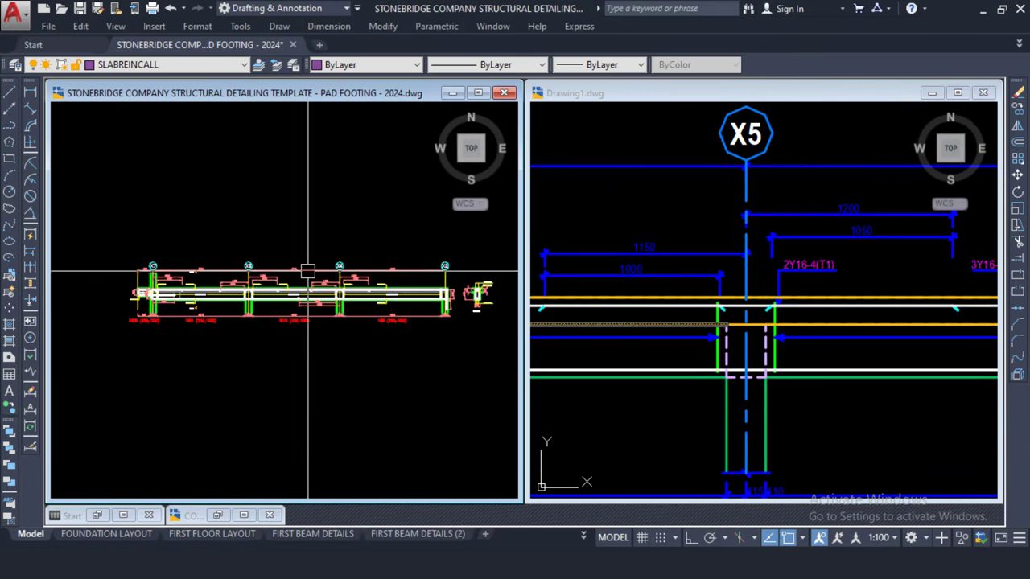
pyautogui.moveTo(321, 240); pyautogui.dragTo(287, 266, button='middle')
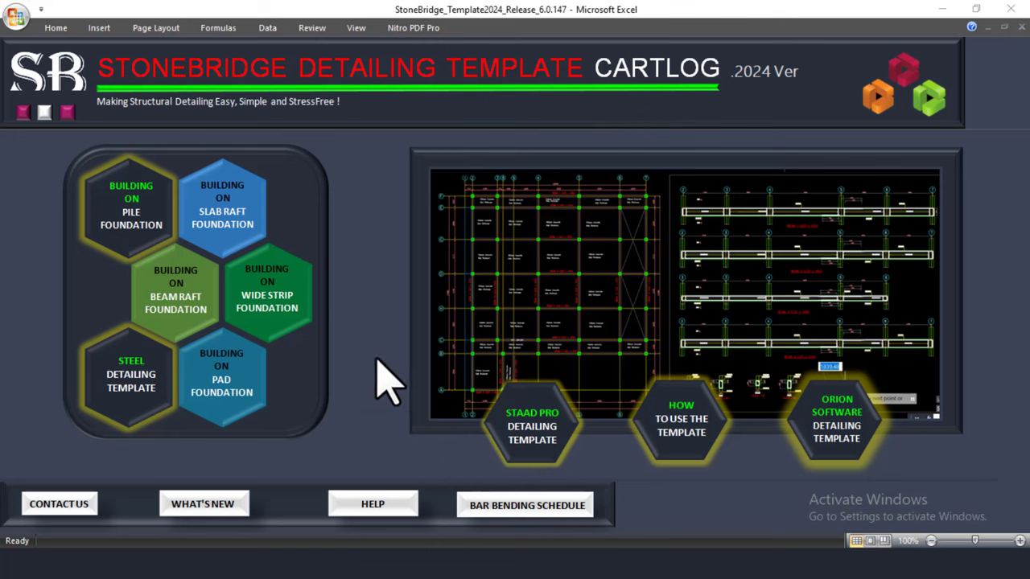
# - Open the beam raft foundation template from the Stonebridge Excel catalogue, allow the linked file, and switch to it in a maximized AutoCAD window
pyautogui.click(188, 312)
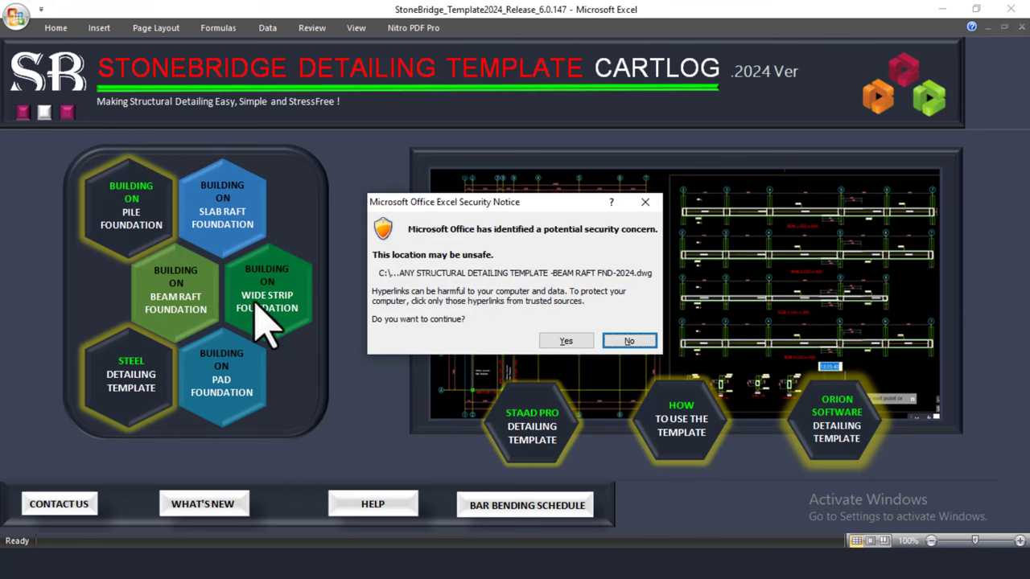
pyautogui.click(573, 341)
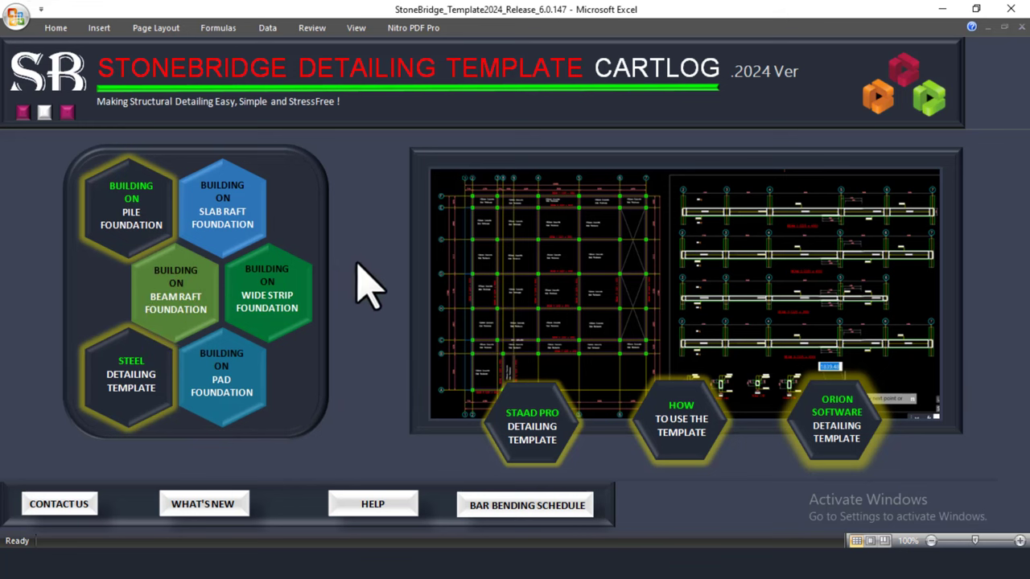
pyautogui.moveTo(585, 543)
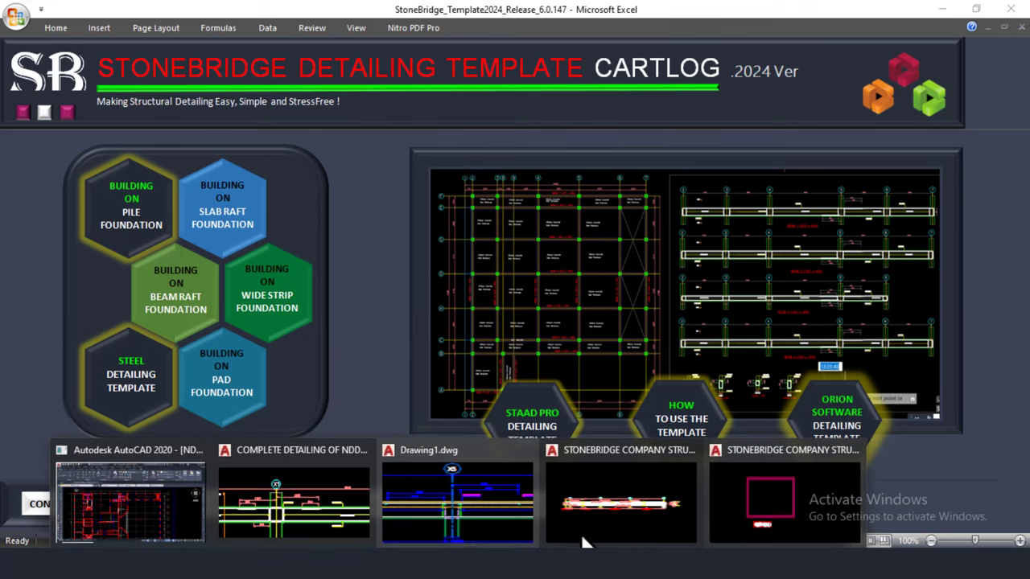
pyautogui.click(781, 521)
pyautogui.moveTo(381, 320); pyautogui.dragTo(260, 292, button='middle')
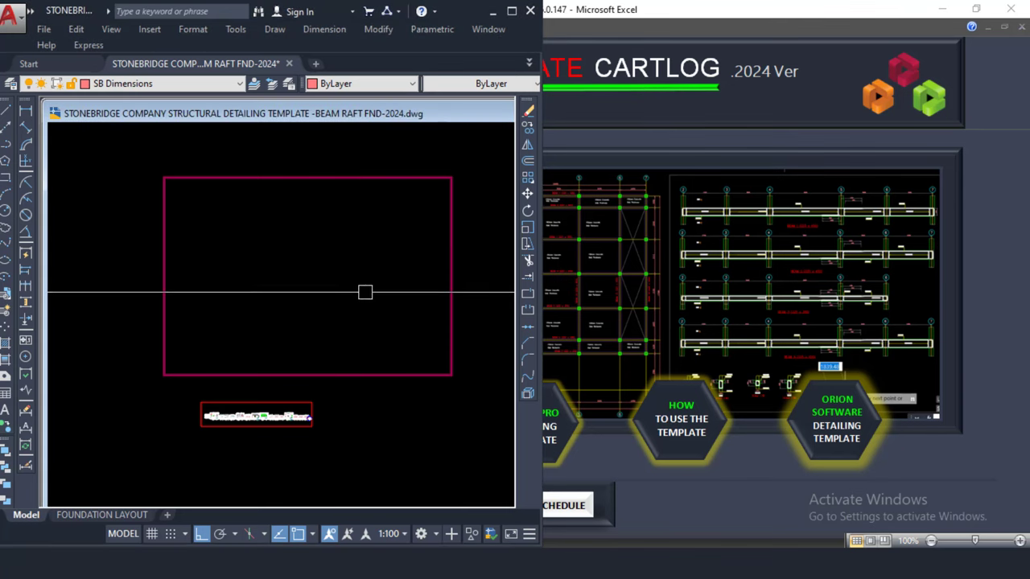
pyautogui.click(510, 10)
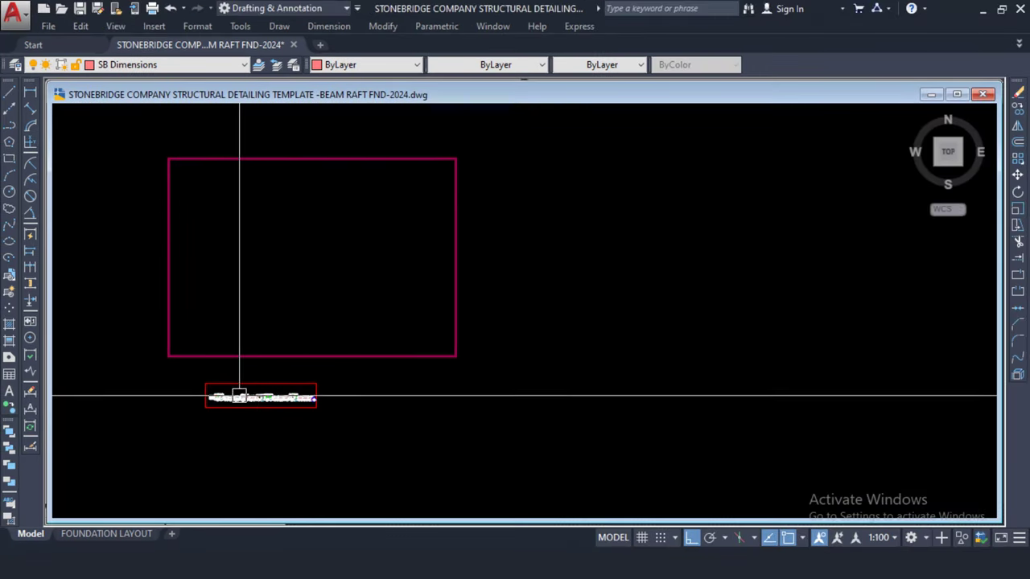
# - Examine the raft foundation layout's ground beams, columns and slab labels, plus Section X-X with its toe slab and 1300 mm deep ground beams
pyautogui.scroll(8, 211, 395)
pyautogui.scroll(6, 254, 395)
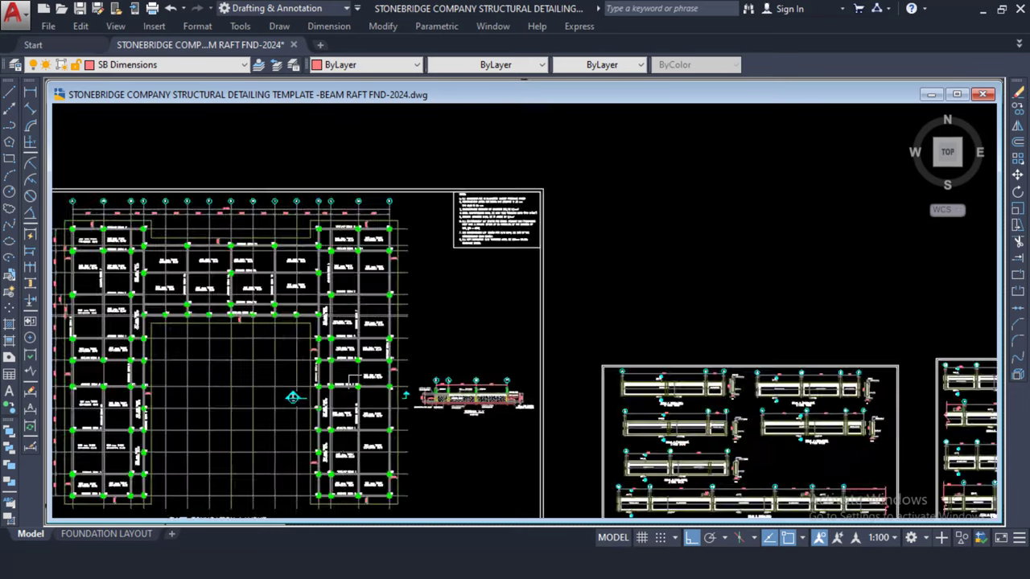
pyautogui.moveTo(321, 251); pyautogui.dragTo(422, 276, button='middle')
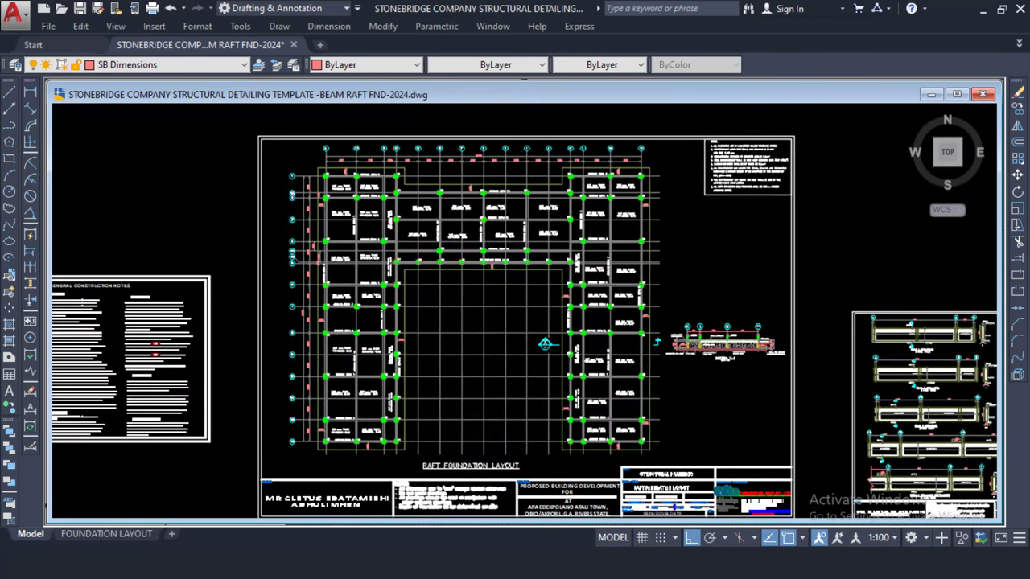
pyautogui.scroll(8, 544, 344)
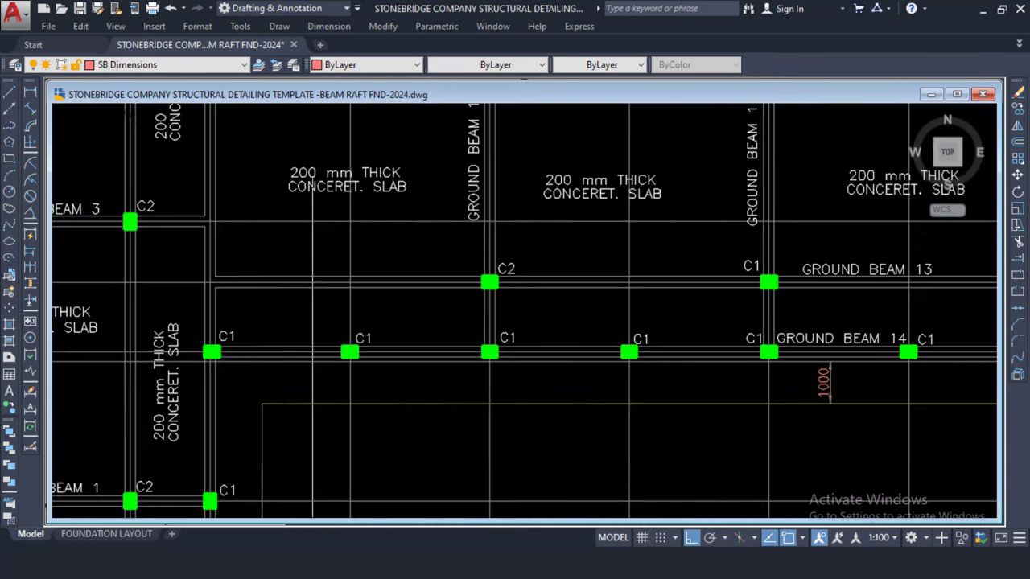
pyautogui.scroll(-3, 426, 281)
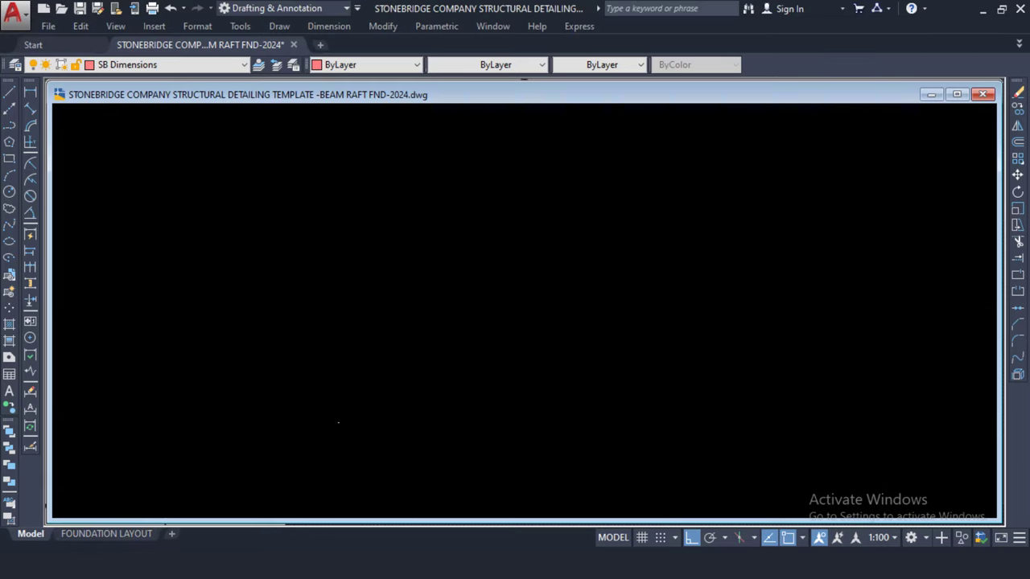
pyautogui.scroll(-8, 337, 421)
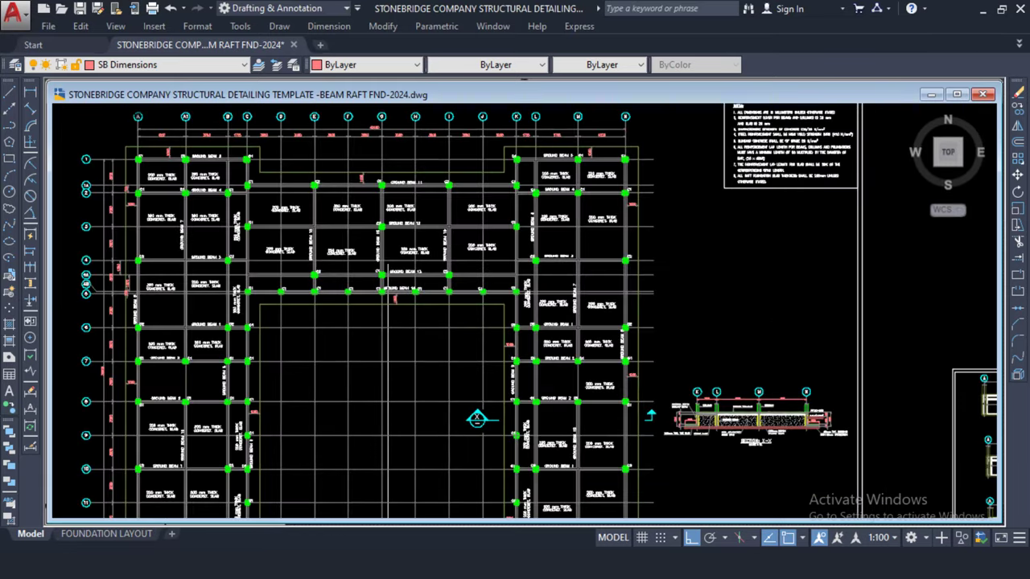
pyautogui.moveTo(640, 372); pyautogui.dragTo(436, 226, button='middle')
pyautogui.scroll(5, 506, 272)
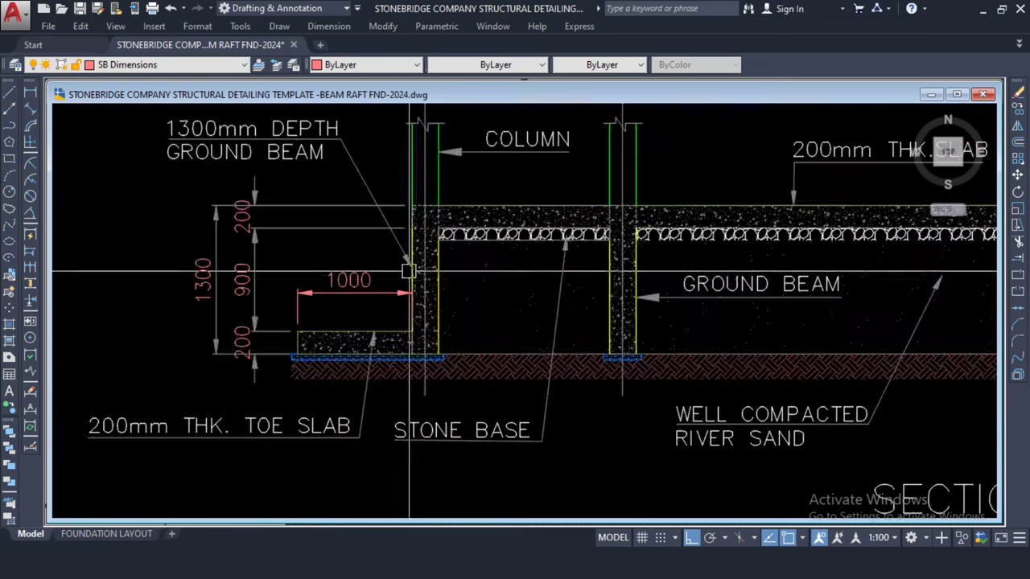
pyautogui.scroll(-5, 416, 265)
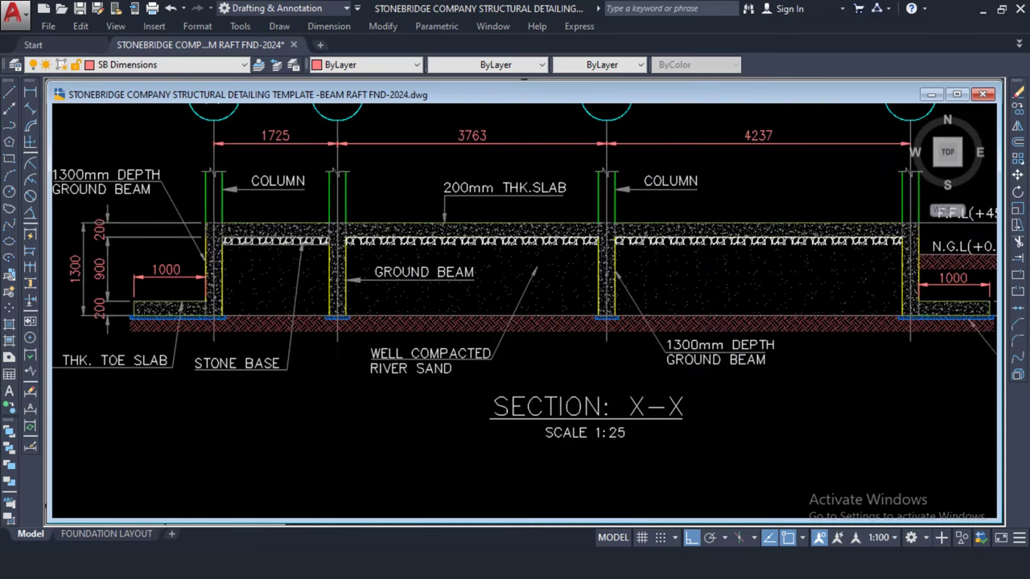
pyautogui.scroll(-6, 395, 281)
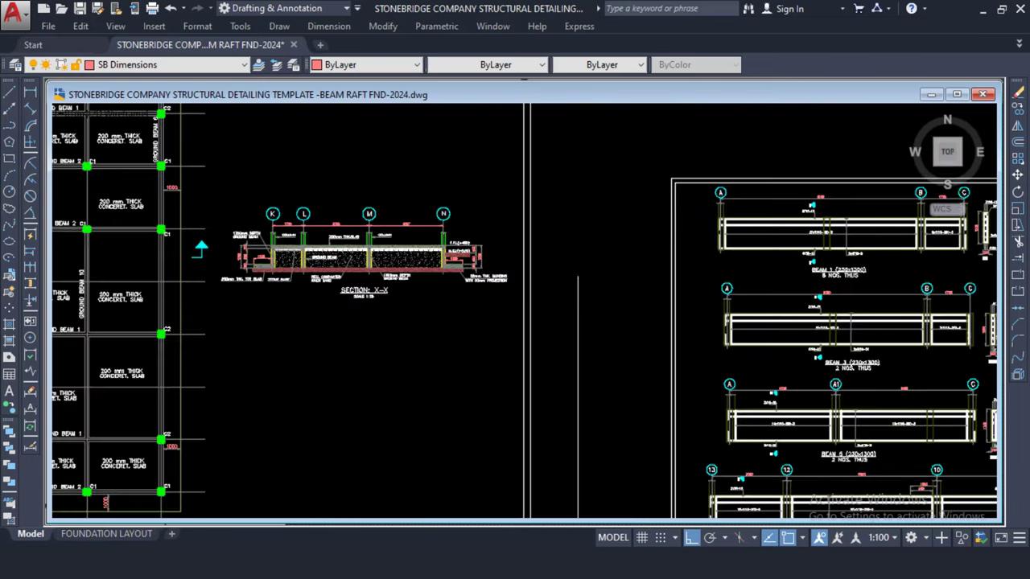
# - Examine the ground beam bar details and the other sheets, ending on the T12-200 reinforcement in the raft section's toe slab
pyautogui.scroll(8, 325, 149)
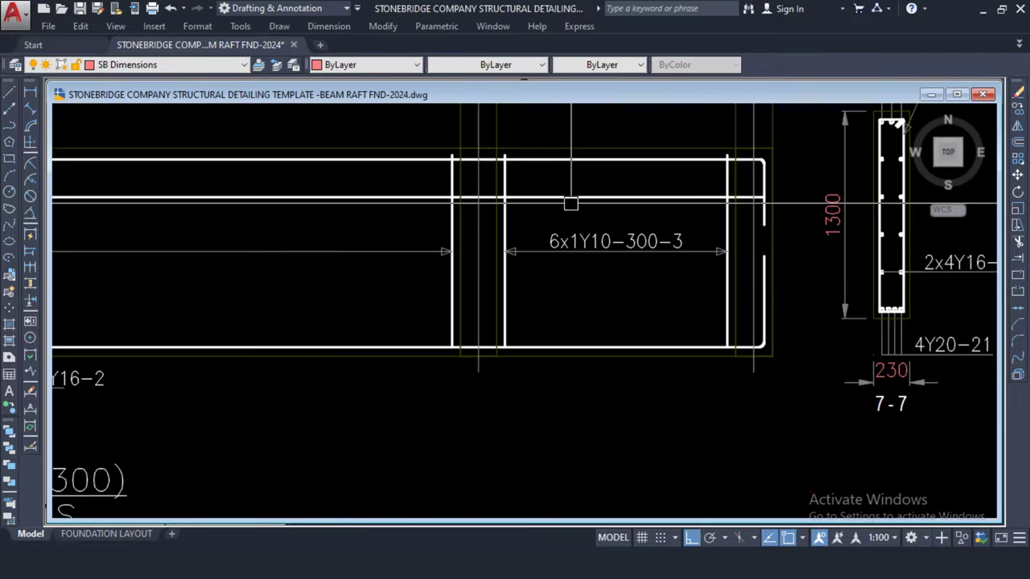
pyautogui.moveTo(570, 203); pyautogui.dragTo(685, 259, button='middle')
pyautogui.scroll(-8, 562, 244)
pyautogui.moveTo(740, 283); pyautogui.dragTo(332, 263, button='middle')
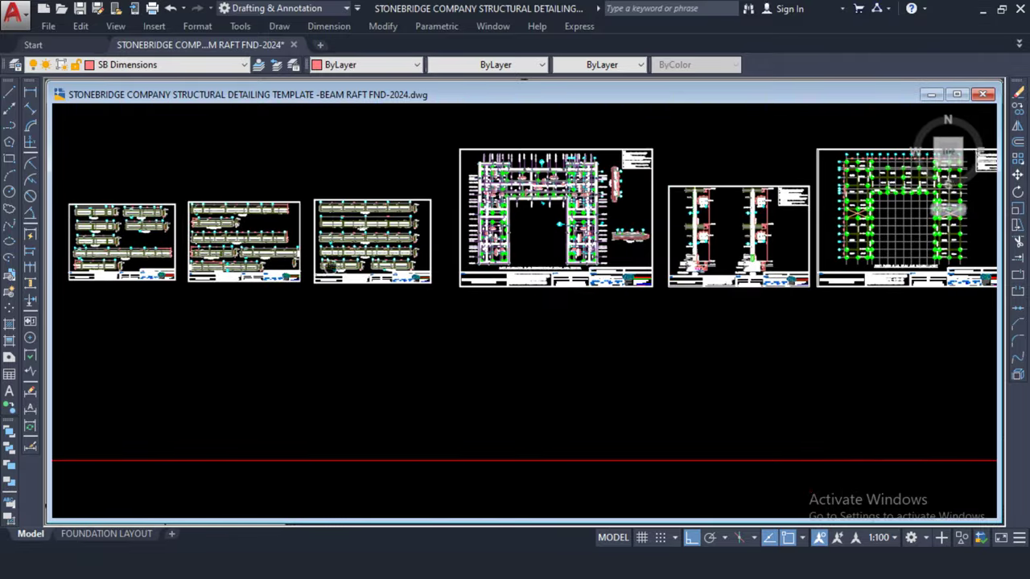
pyautogui.scroll(3, 519, 177)
pyautogui.moveTo(581, 140); pyautogui.dragTo(409, 240, button='middle')
pyautogui.scroll(2, 411, 239)
pyautogui.moveTo(666, 255); pyautogui.dragTo(260, 188, button='middle')
pyautogui.moveTo(478, 315); pyautogui.dragTo(434, 124, button='middle')
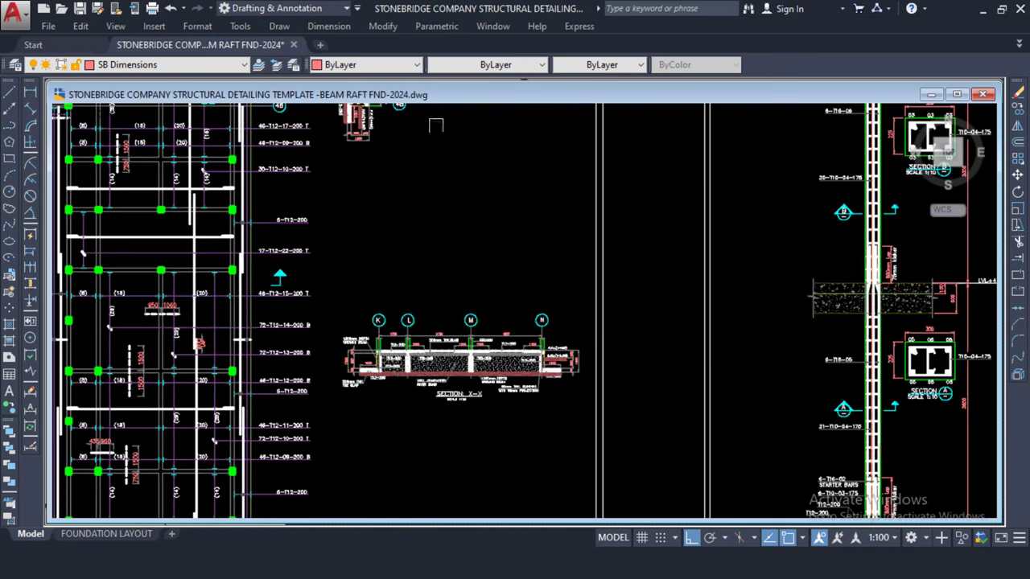
pyautogui.scroll(2, 392, 335)
pyautogui.scroll(10, 392, 335)
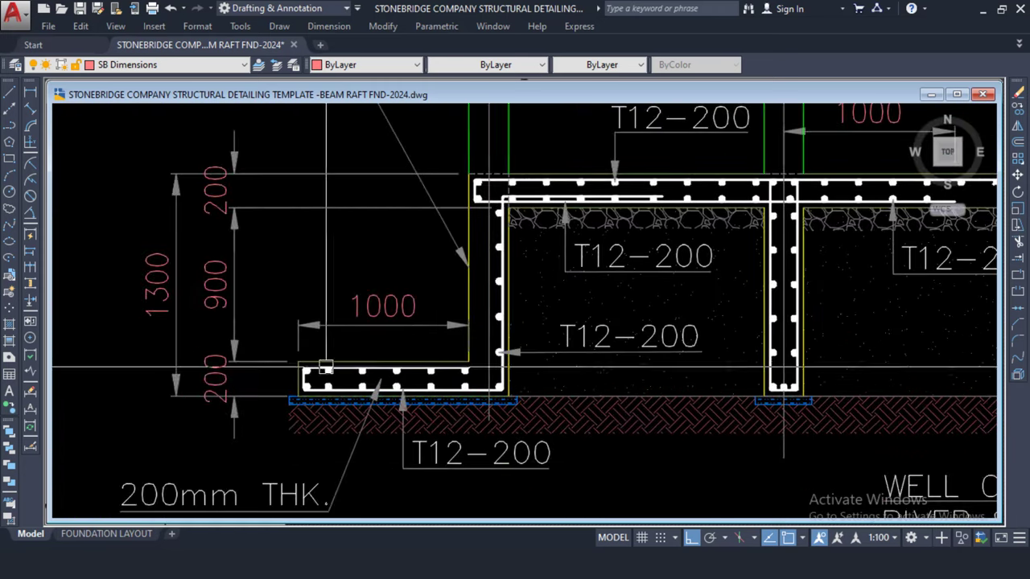
# - Examine Section X-X's toe slab, ground beams and 200 mm slab with their T12-200 bars across grids K to N
pyautogui.moveTo(500, 364); pyautogui.dragTo(387, 403, button='middle')
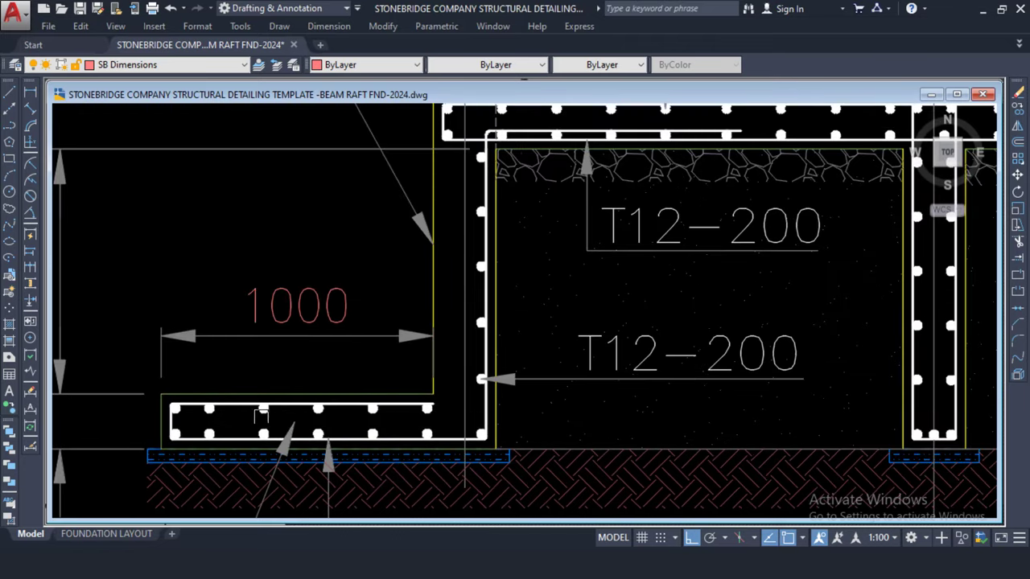
pyautogui.scroll(-2, 318, 411)
pyautogui.moveTo(410, 283); pyautogui.dragTo(292, 261, button='middle')
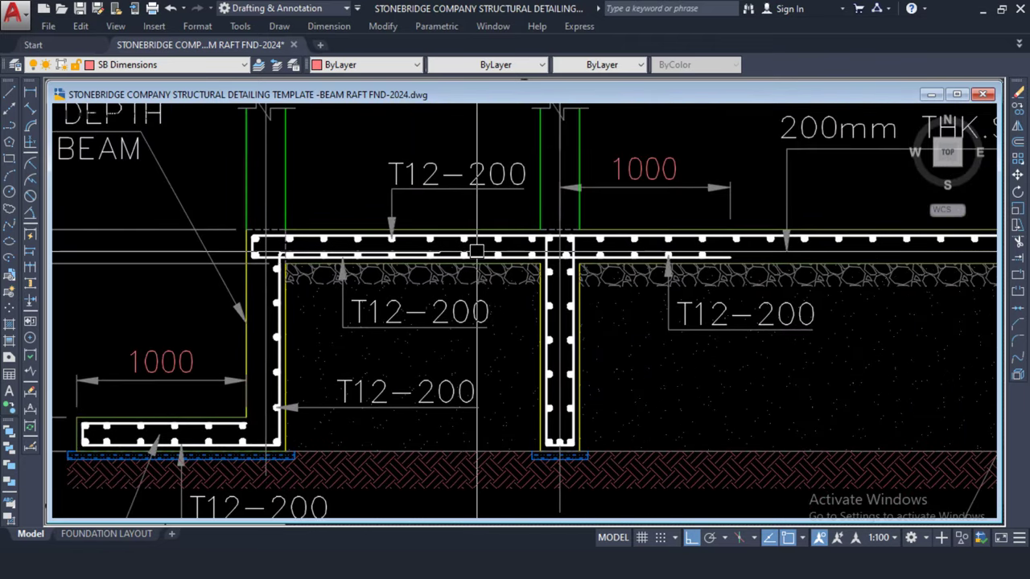
pyautogui.scroll(-7, 477, 250)
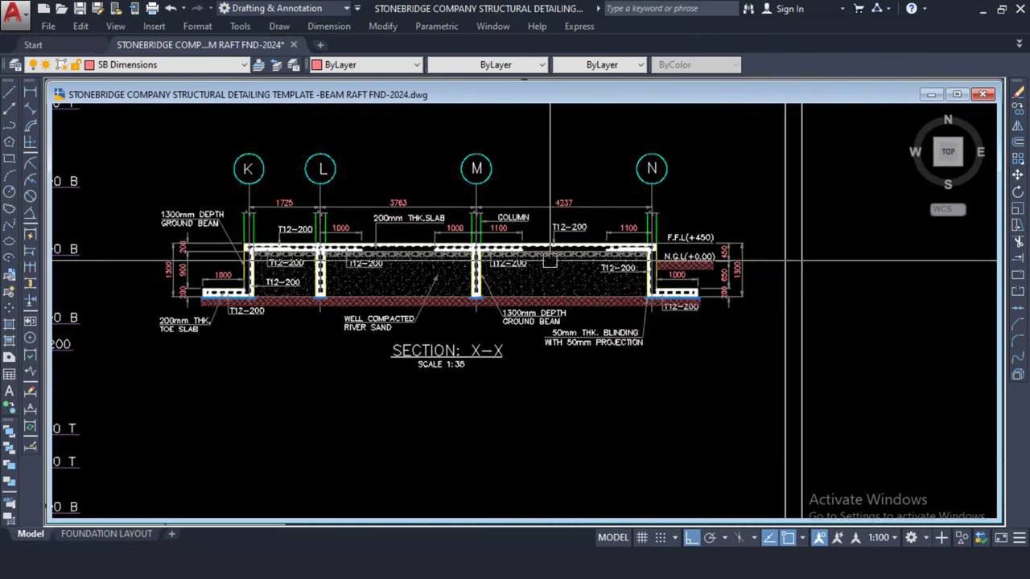
pyautogui.scroll(6, 482, 259)
pyautogui.scroll(-8, 414, 258)
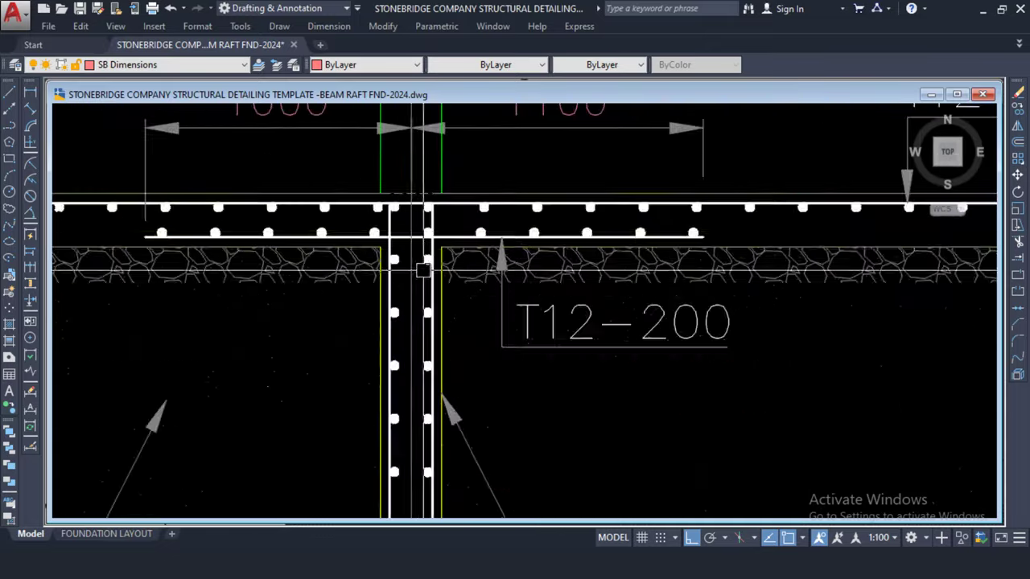
# - Examine the column reinforcement details sheet, focusing on the starter bars and raft beam bases of Column 1 and Column 2
pyautogui.scroll(-2, 541, 290)
pyautogui.moveTo(505, 303); pyautogui.dragTo(234, 292, button='middle')
pyautogui.scroll(4, 446, 385)
pyautogui.moveTo(492, 271)
pyautogui.mouseDown(button='middle')
pyautogui.moveTo(465, 315)
pyautogui.moveTo(450, 314)
pyautogui.mouseUp(button='middle')
pyautogui.moveTo(455, 436); pyautogui.dragTo(441, 323, button='middle')
pyautogui.scroll(2, 442, 317)
pyautogui.scroll(-8, 418, 298)
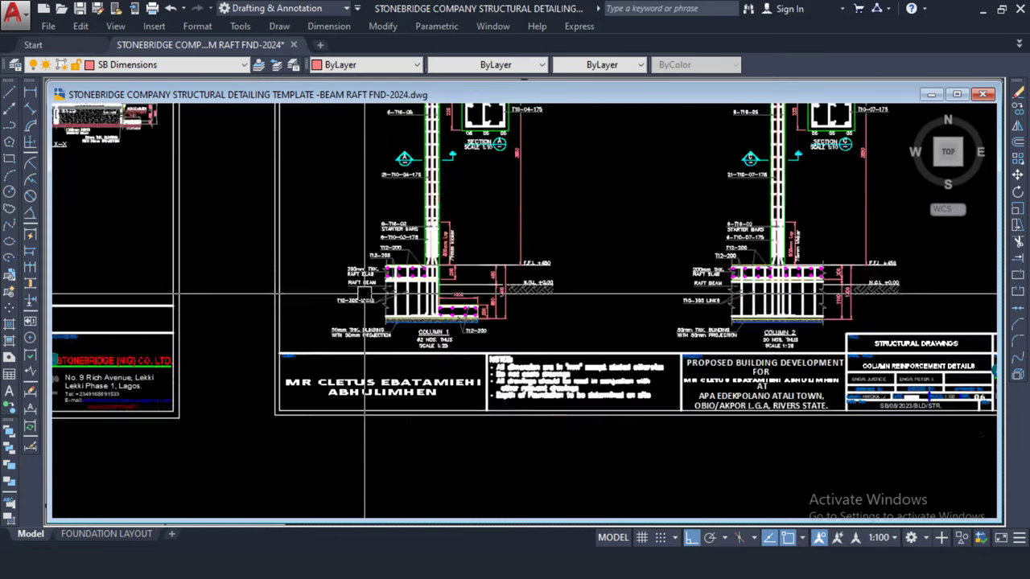
# - Review the full row of template sheets inside the red boundary, from the floor layouts and beam details to the first sheet
pyautogui.moveTo(491, 372); pyautogui.dragTo(206, 432, button='middle')
pyautogui.scroll(-2, 217, 426)
pyautogui.scroll(-2, 308, 377)
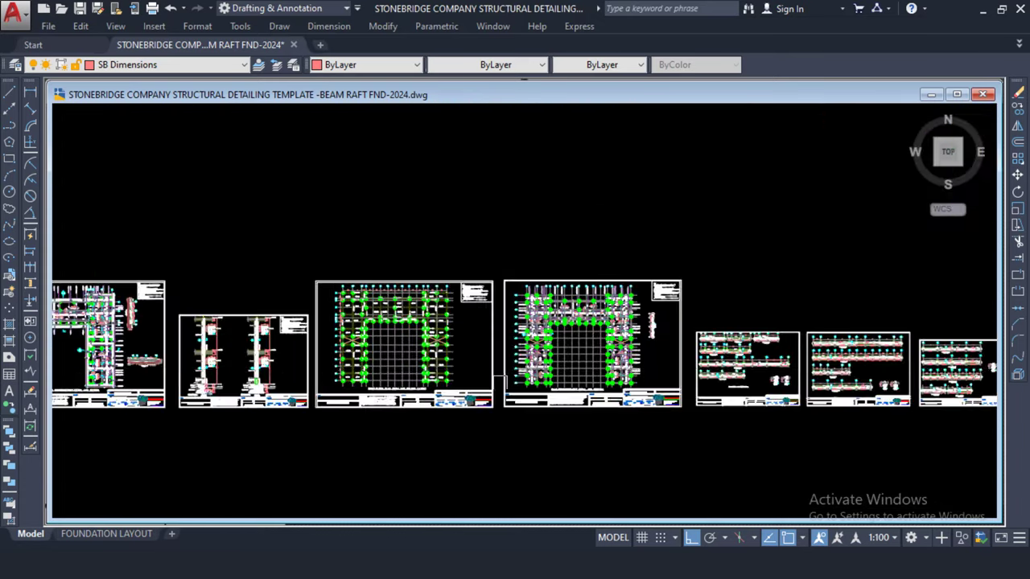
pyautogui.moveTo(626, 398); pyautogui.dragTo(434, 354, button='middle')
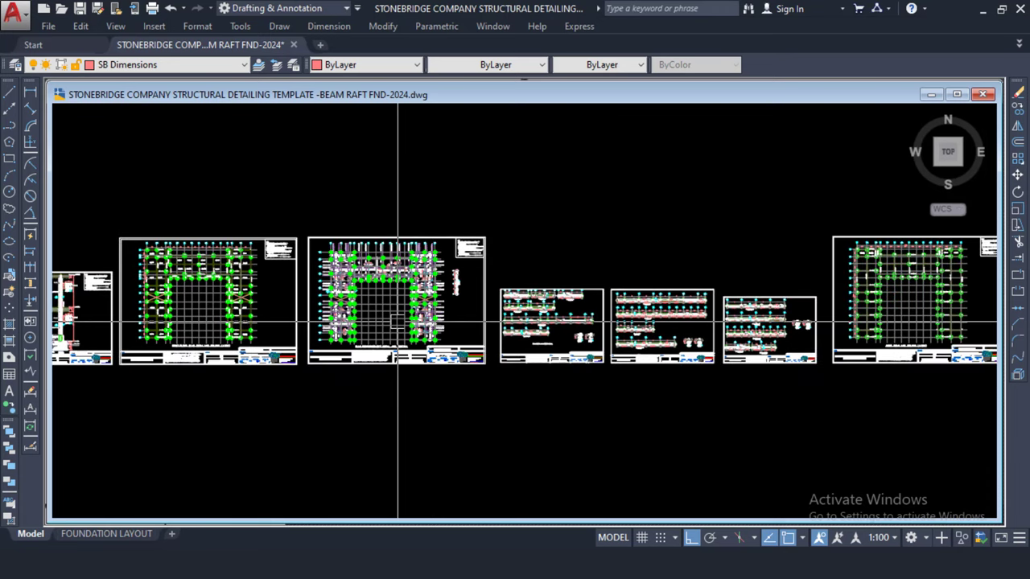
pyautogui.scroll(-2, 401, 317)
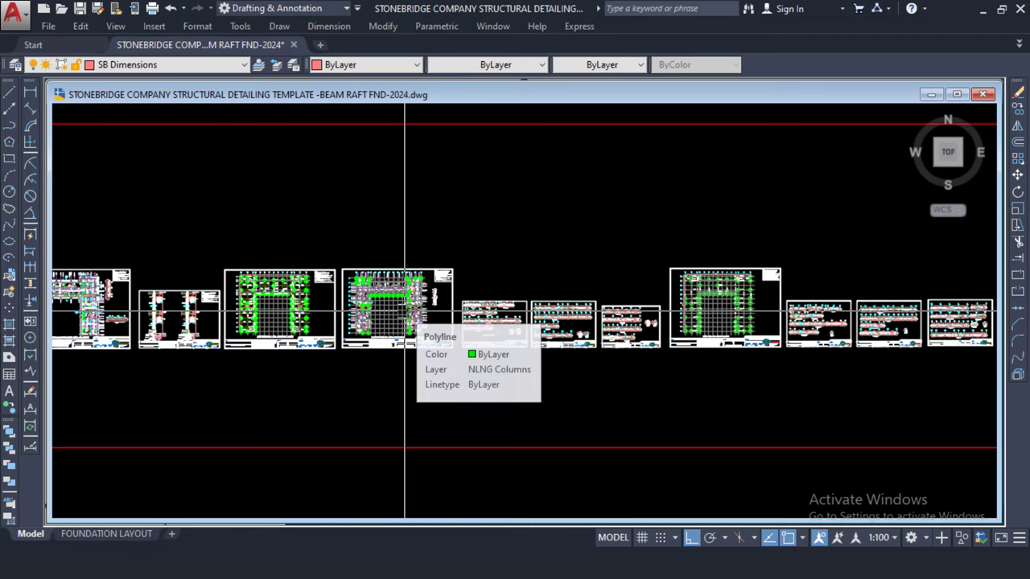
pyautogui.scroll(-2, 428, 287)
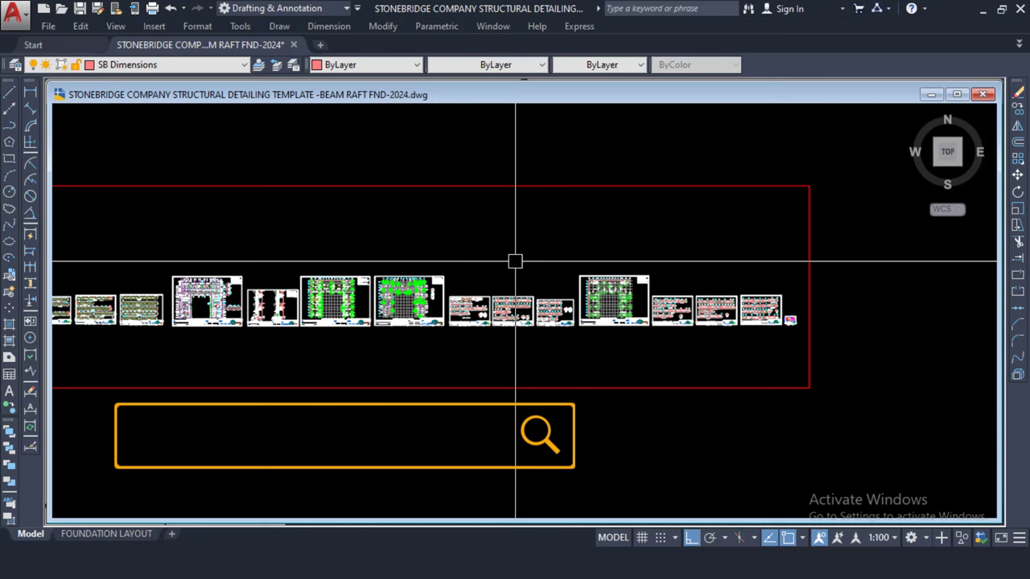
pyautogui.moveTo(397, 232); pyautogui.dragTo(539, 259, button='middle')
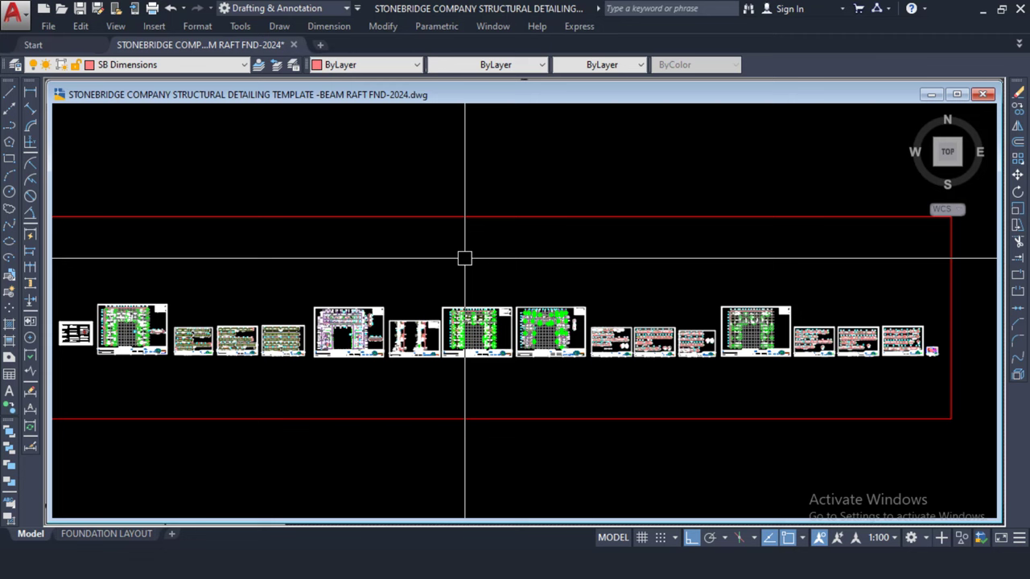
pyautogui.moveTo(457, 275)
pyautogui.mouseDown(button='middle')
pyautogui.moveTo(446, 273)
pyautogui.moveTo(564, 259)
pyautogui.mouseUp(button='middle')
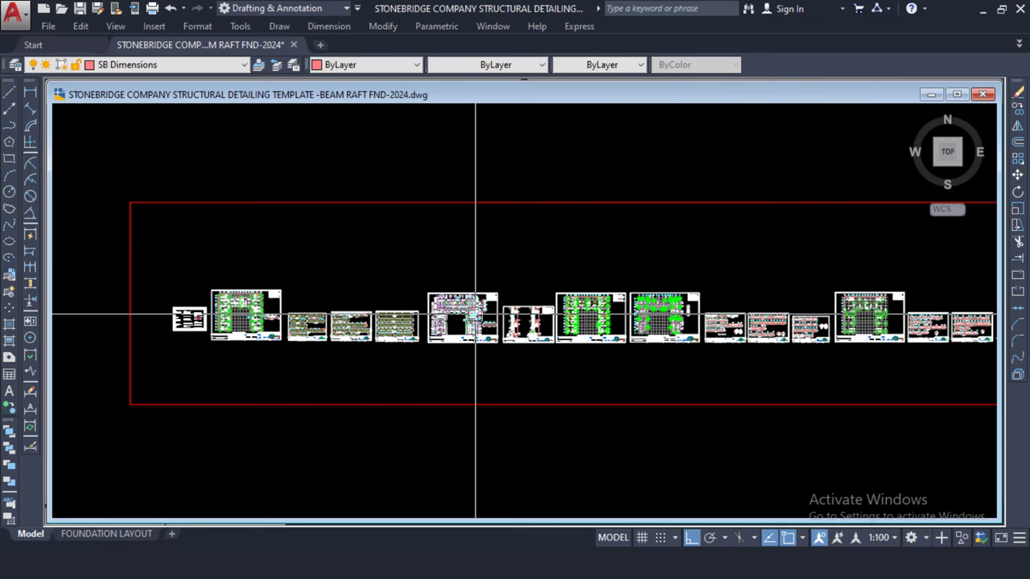
# - Inspect the column reinforcement details sheet with its two column elevations and cross-sections, alongside the neighbouring raft slab sheet
pyautogui.scroll(2, 474, 313)
pyautogui.scroll(2, 455, 306)
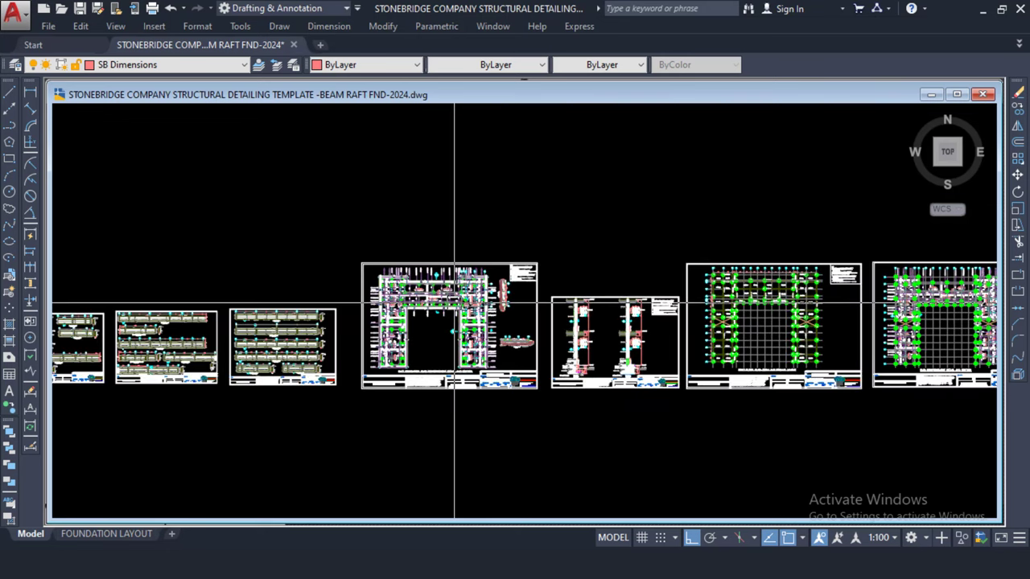
pyautogui.scroll(2, 513, 301)
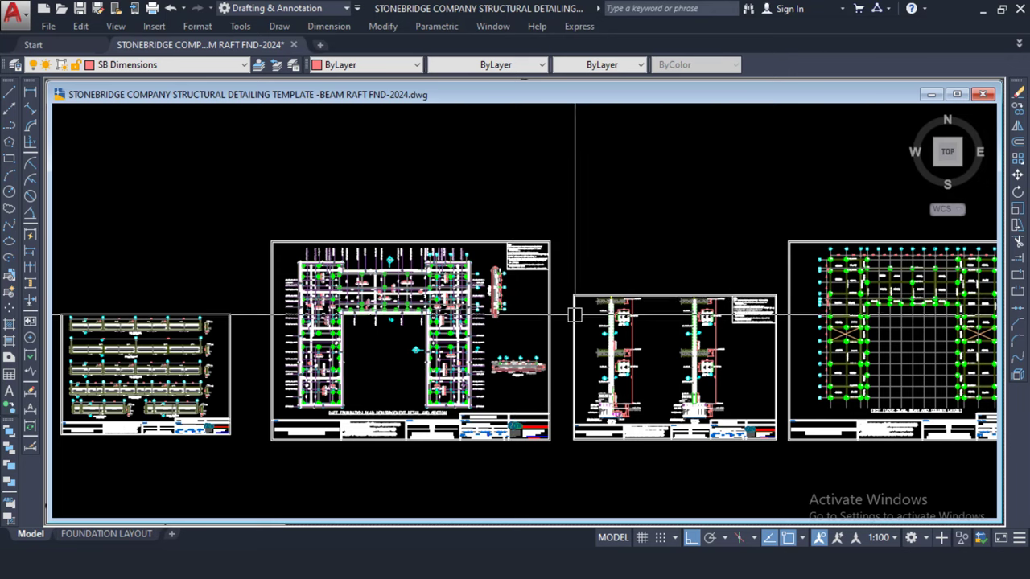
pyautogui.moveTo(669, 361)
pyautogui.mouseDown(button='middle')
pyautogui.moveTo(606, 347)
pyautogui.moveTo(527, 308)
pyautogui.mouseUp(button='middle')
pyautogui.scroll(2, 556, 321)
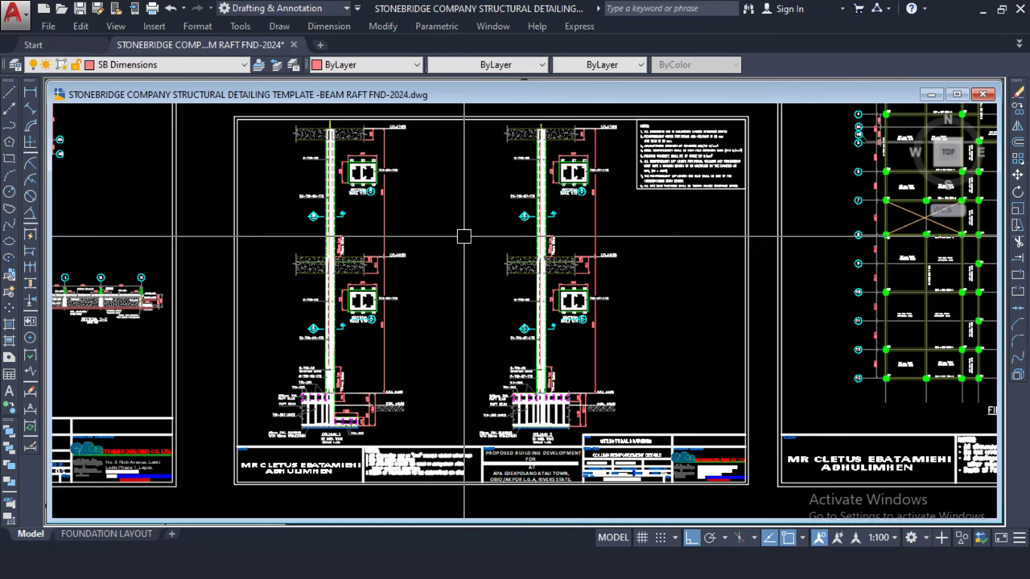
pyautogui.scroll(-5, 465, 225)
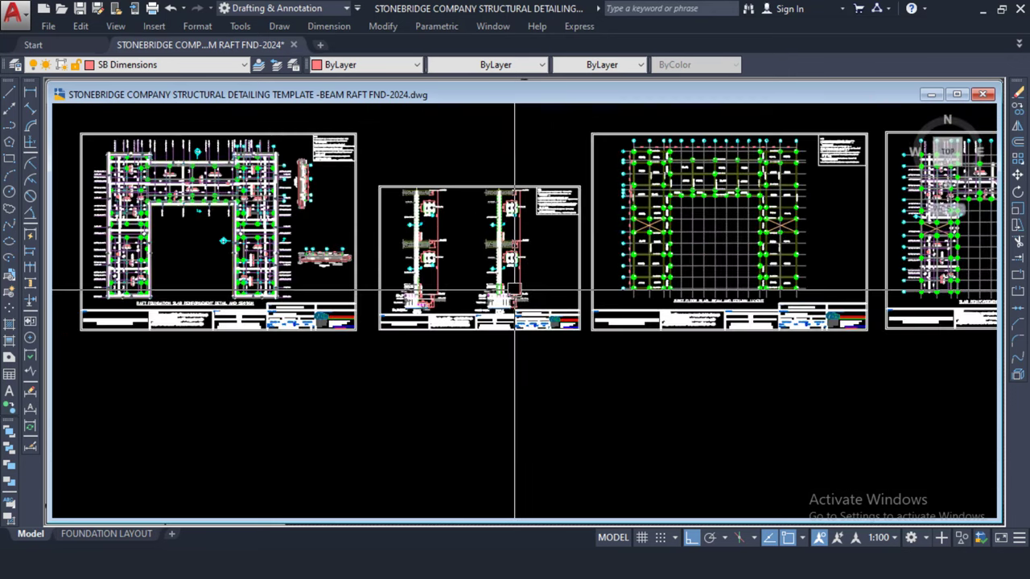
pyautogui.scroll(4, 374, 231)
pyautogui.scroll(3, 375, 225)
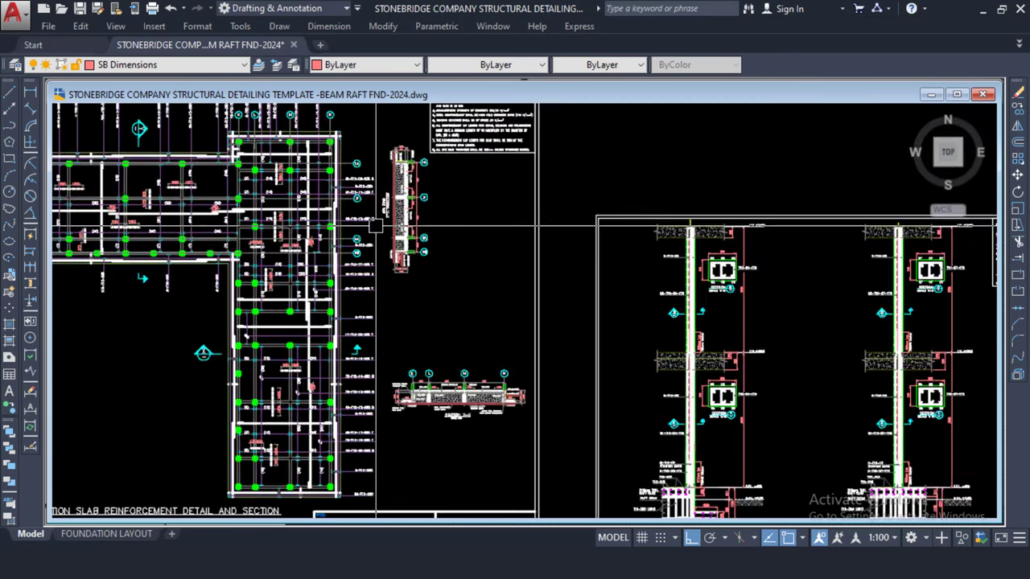
# - Examine the raft foundation slab reinforcement plan and its sections, and compare them with the adjacent column details sheet
pyautogui.moveTo(375, 226)
pyautogui.mouseDown(button='middle')
pyautogui.moveTo(516, 251)
pyautogui.moveTo(528, 239)
pyautogui.mouseUp(button='middle')
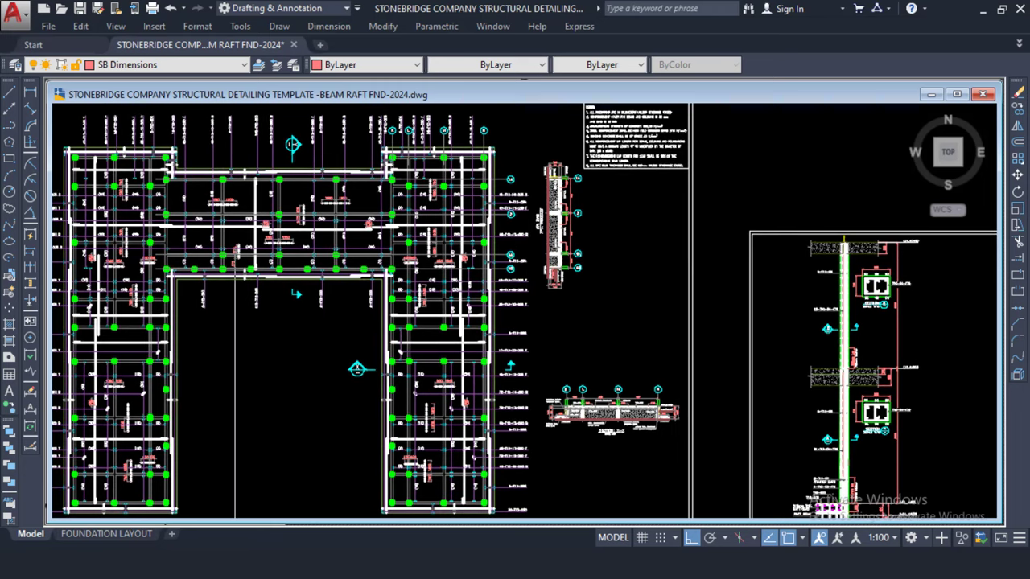
pyautogui.moveTo(235, 249); pyautogui.dragTo(434, 236, button='middle')
pyautogui.scroll(1, 426, 225)
pyautogui.scroll(-3, 426, 225)
pyautogui.scroll(1, 570, 265)
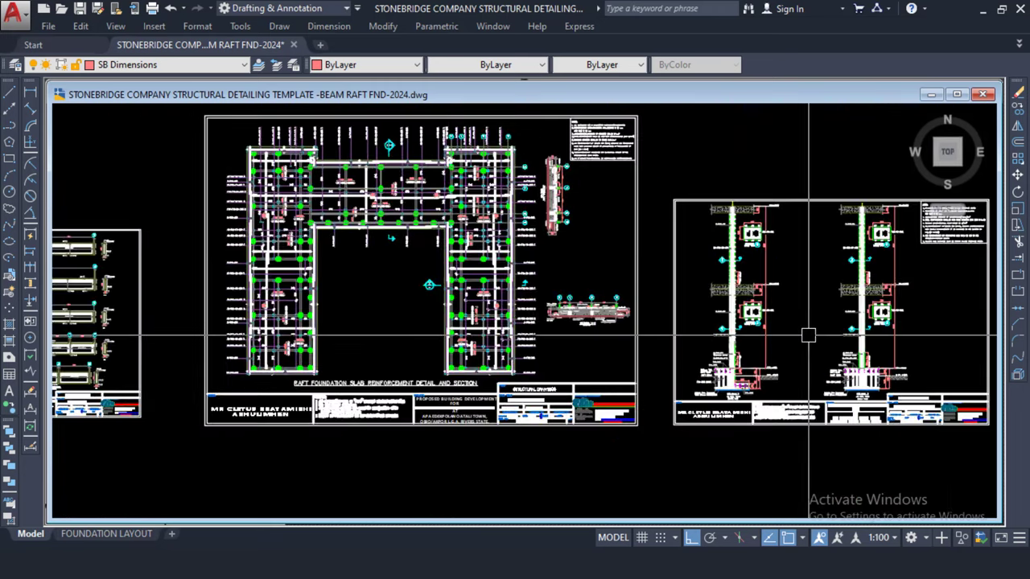
pyautogui.scroll(1, 775, 326)
pyautogui.moveTo(775, 327)
pyautogui.mouseDown(button='middle')
pyautogui.moveTo(500, 296)
pyautogui.moveTo(412, 267)
pyautogui.mouseUp(button='middle')
pyautogui.moveTo(498, 269); pyautogui.dragTo(354, 316, button='middle')
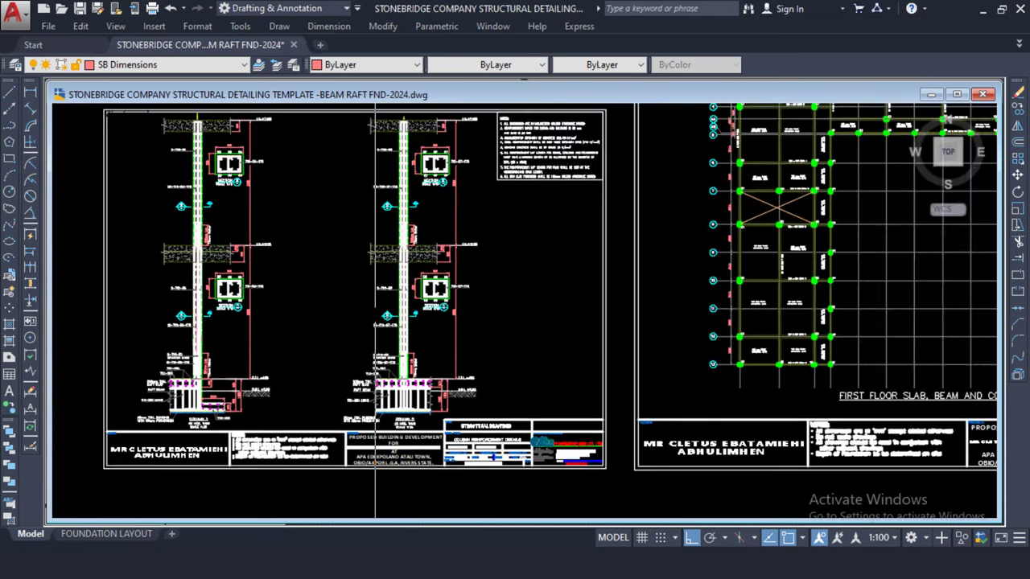